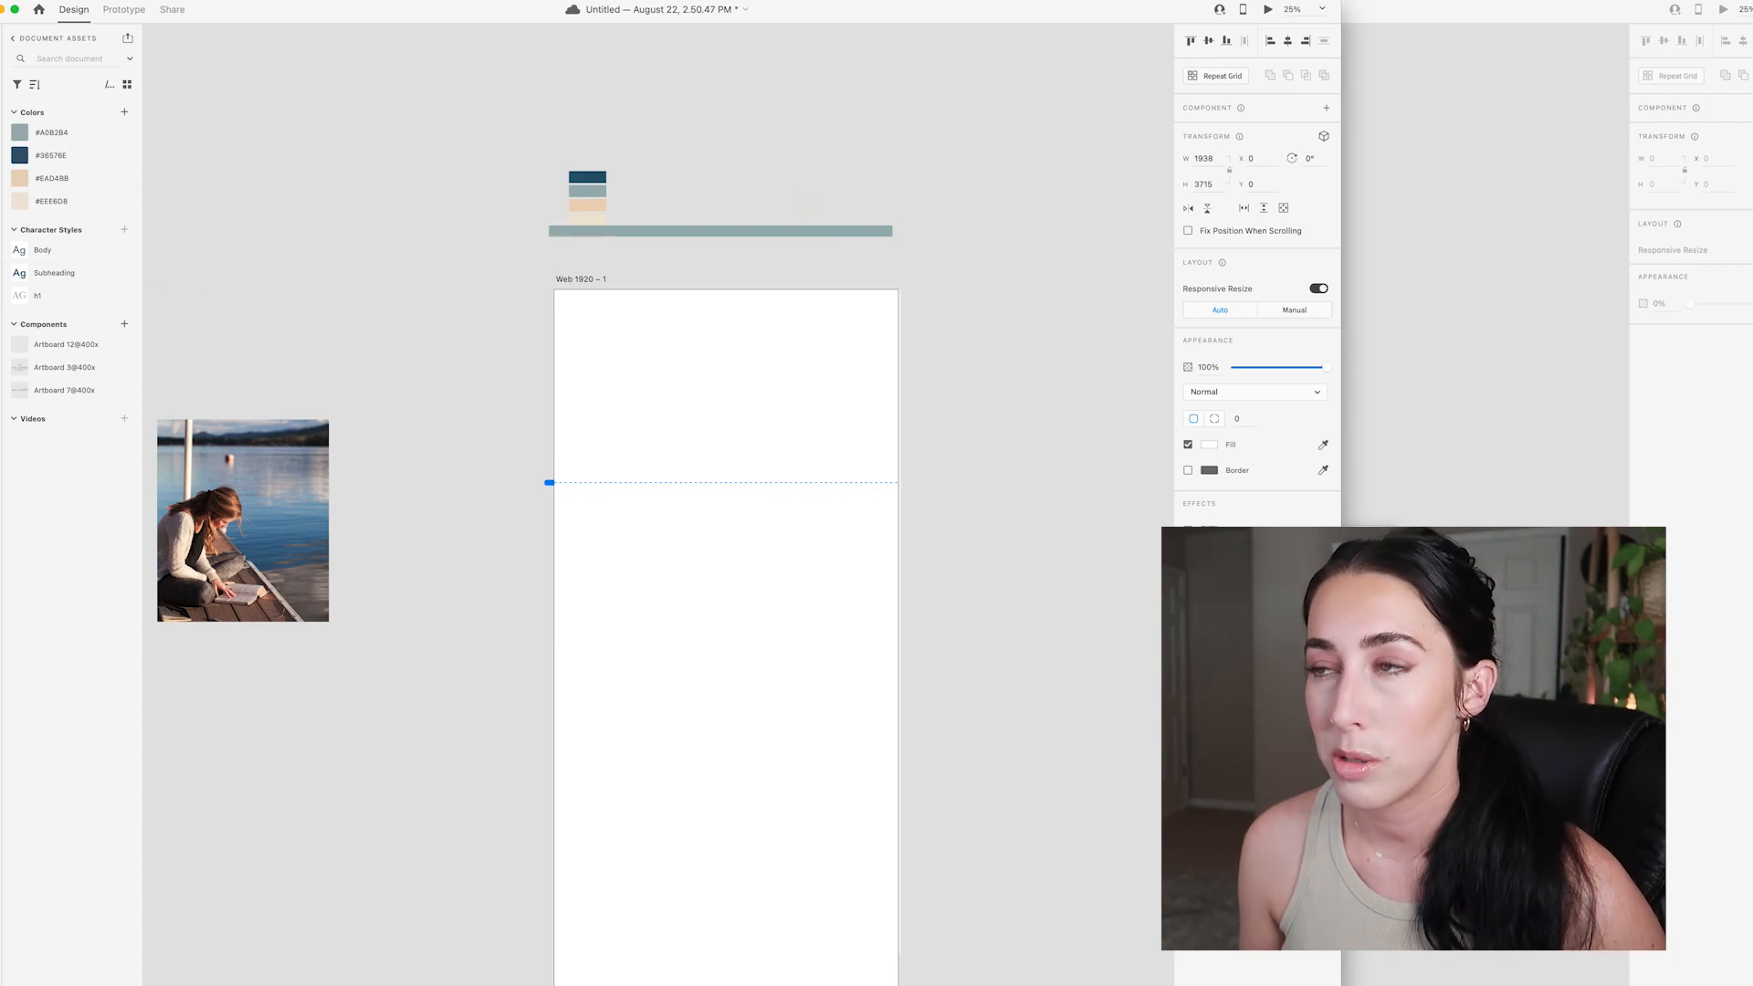
- Resize the beige background rectangle to the artboard's width of 1920
{"action": "left_click_drag", "start_coordinate": [903, 625], "coordinate": [898, 623]}
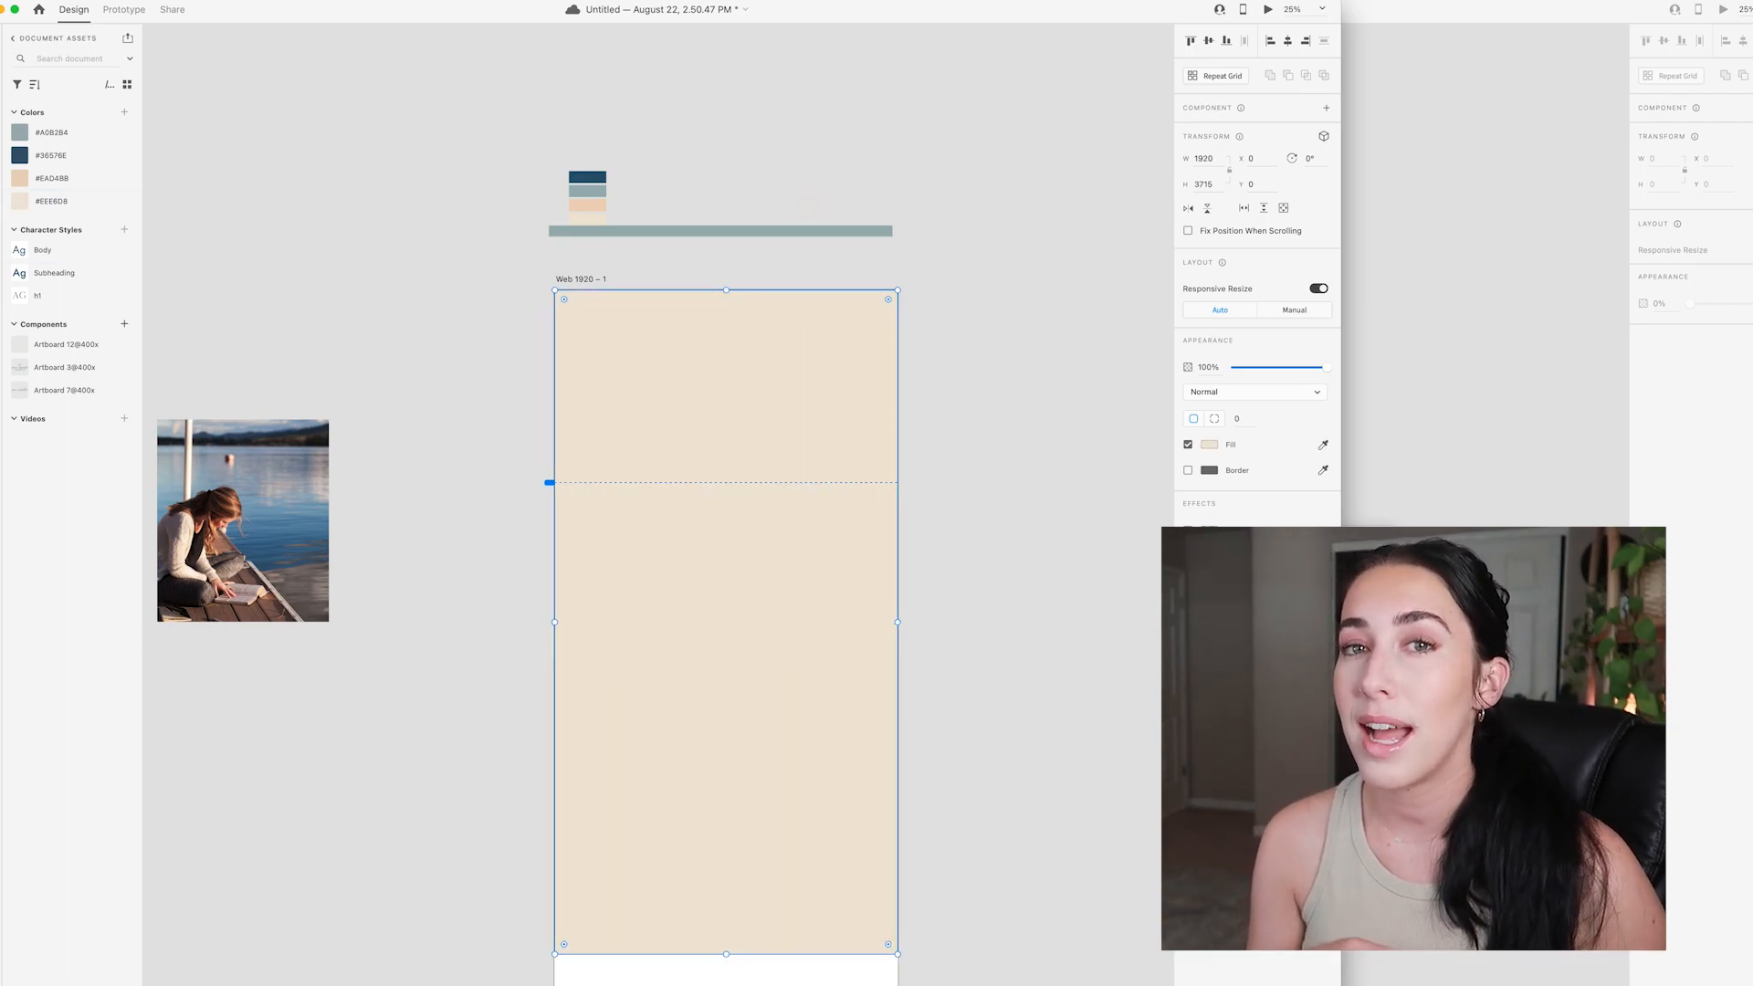
{"action": "left_click", "coordinate": [1113, 516]}
{"action": "key", "text": "super+="}
{"action": "scroll", "coordinate": [1113, 516], "scroll_direction": "up", "scroll_amount": 3}
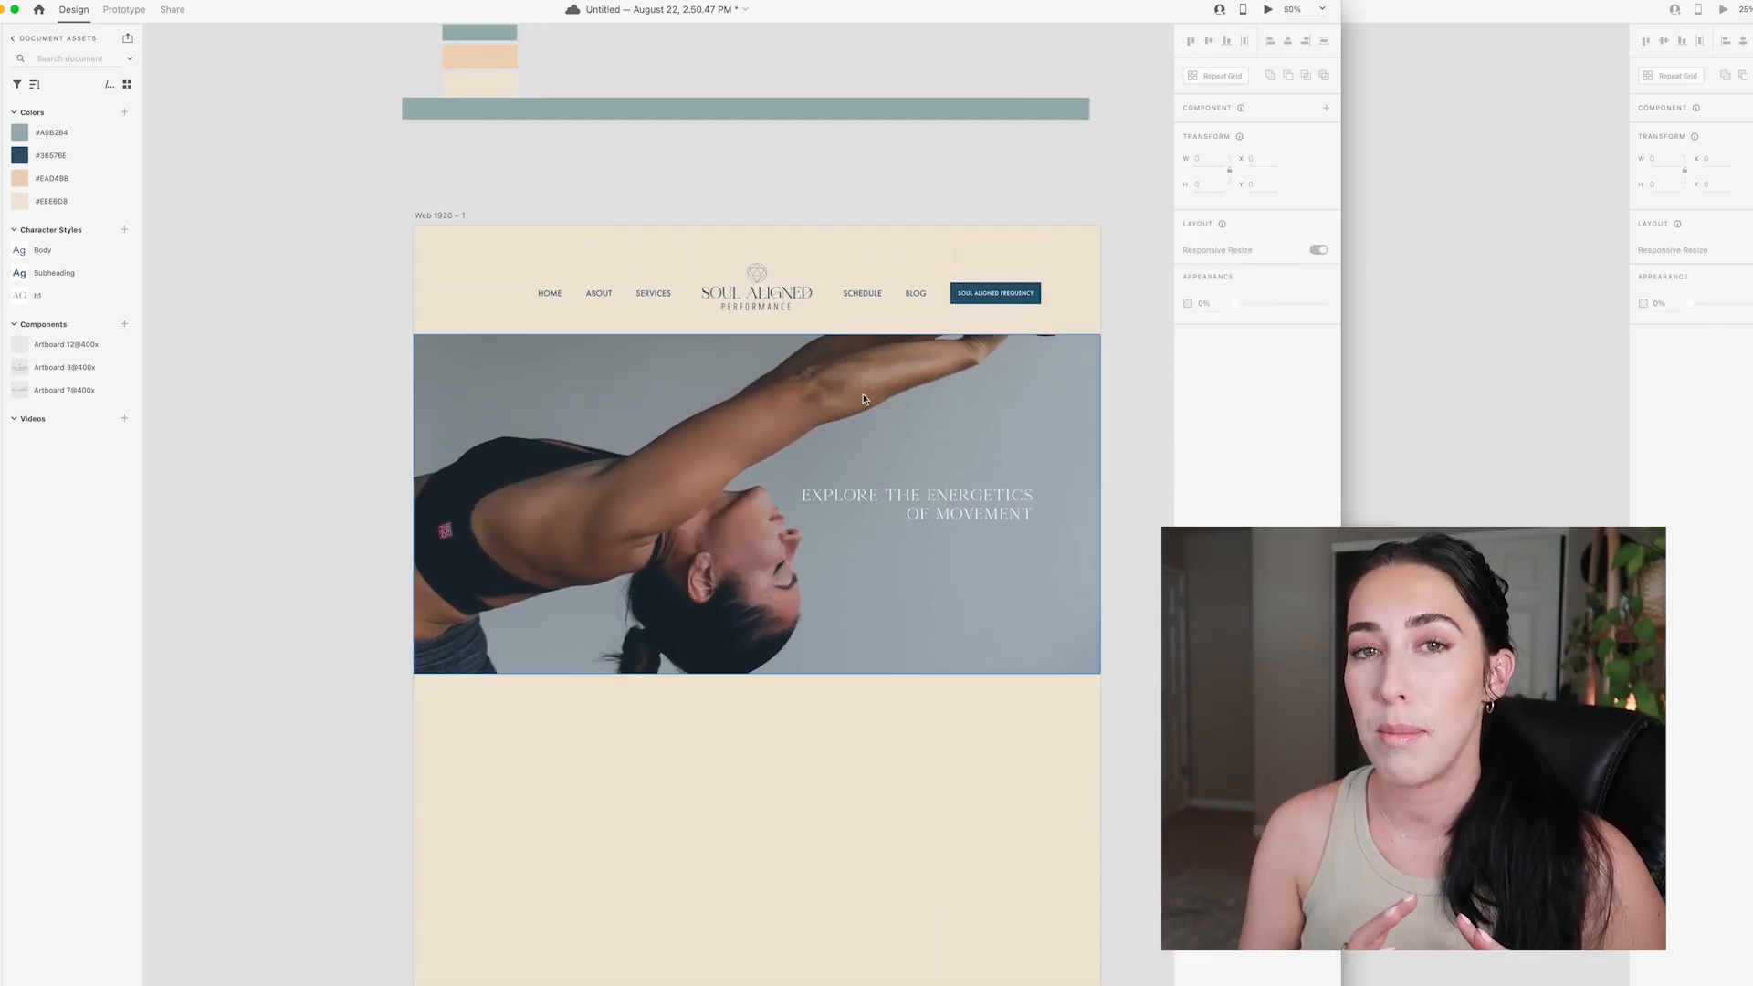
- Move the navigation links, logo and call-to-action button up together within the header
{"action": "double_click", "coordinate": [550, 293]}
{"action": "left_click", "coordinate": [654, 294], "text": "shift"}
{"action": "left_click", "coordinate": [731, 296], "text": "shift"}
{"action": "left_click", "coordinate": [867, 295], "text": "shift"}
{"action": "left_click", "coordinate": [918, 294], "text": "shift"}
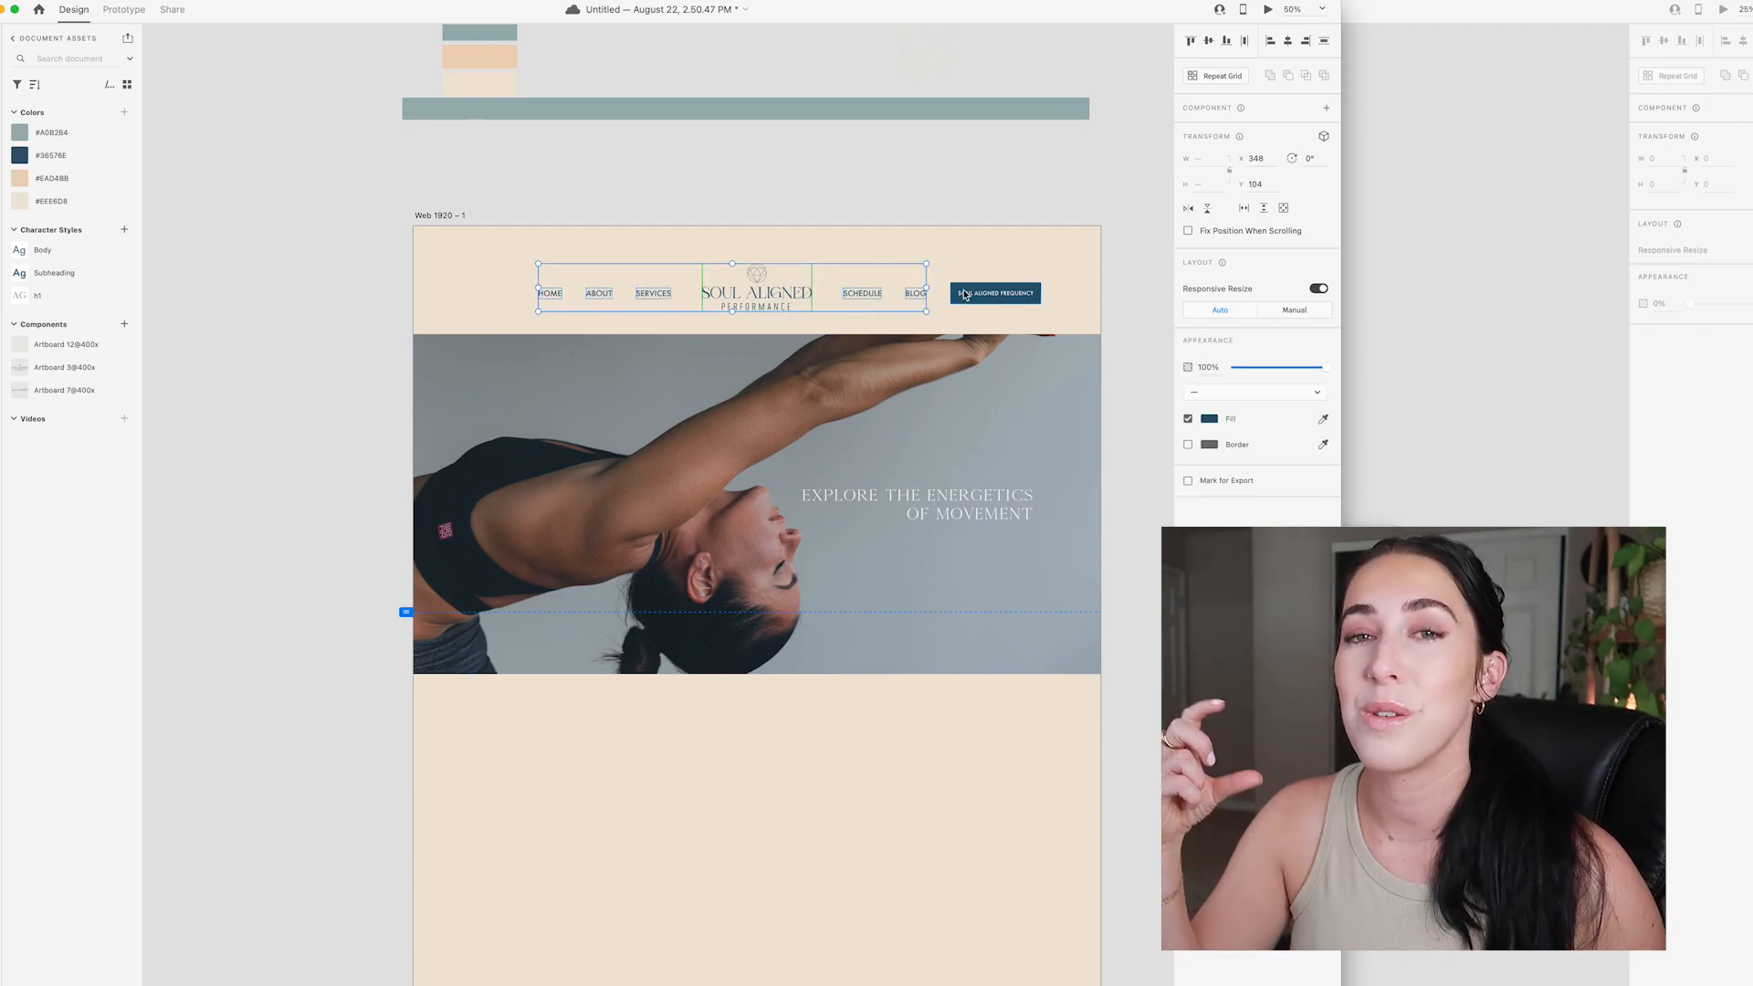
{"action": "left_click", "coordinate": [970, 296], "text": "shift"}
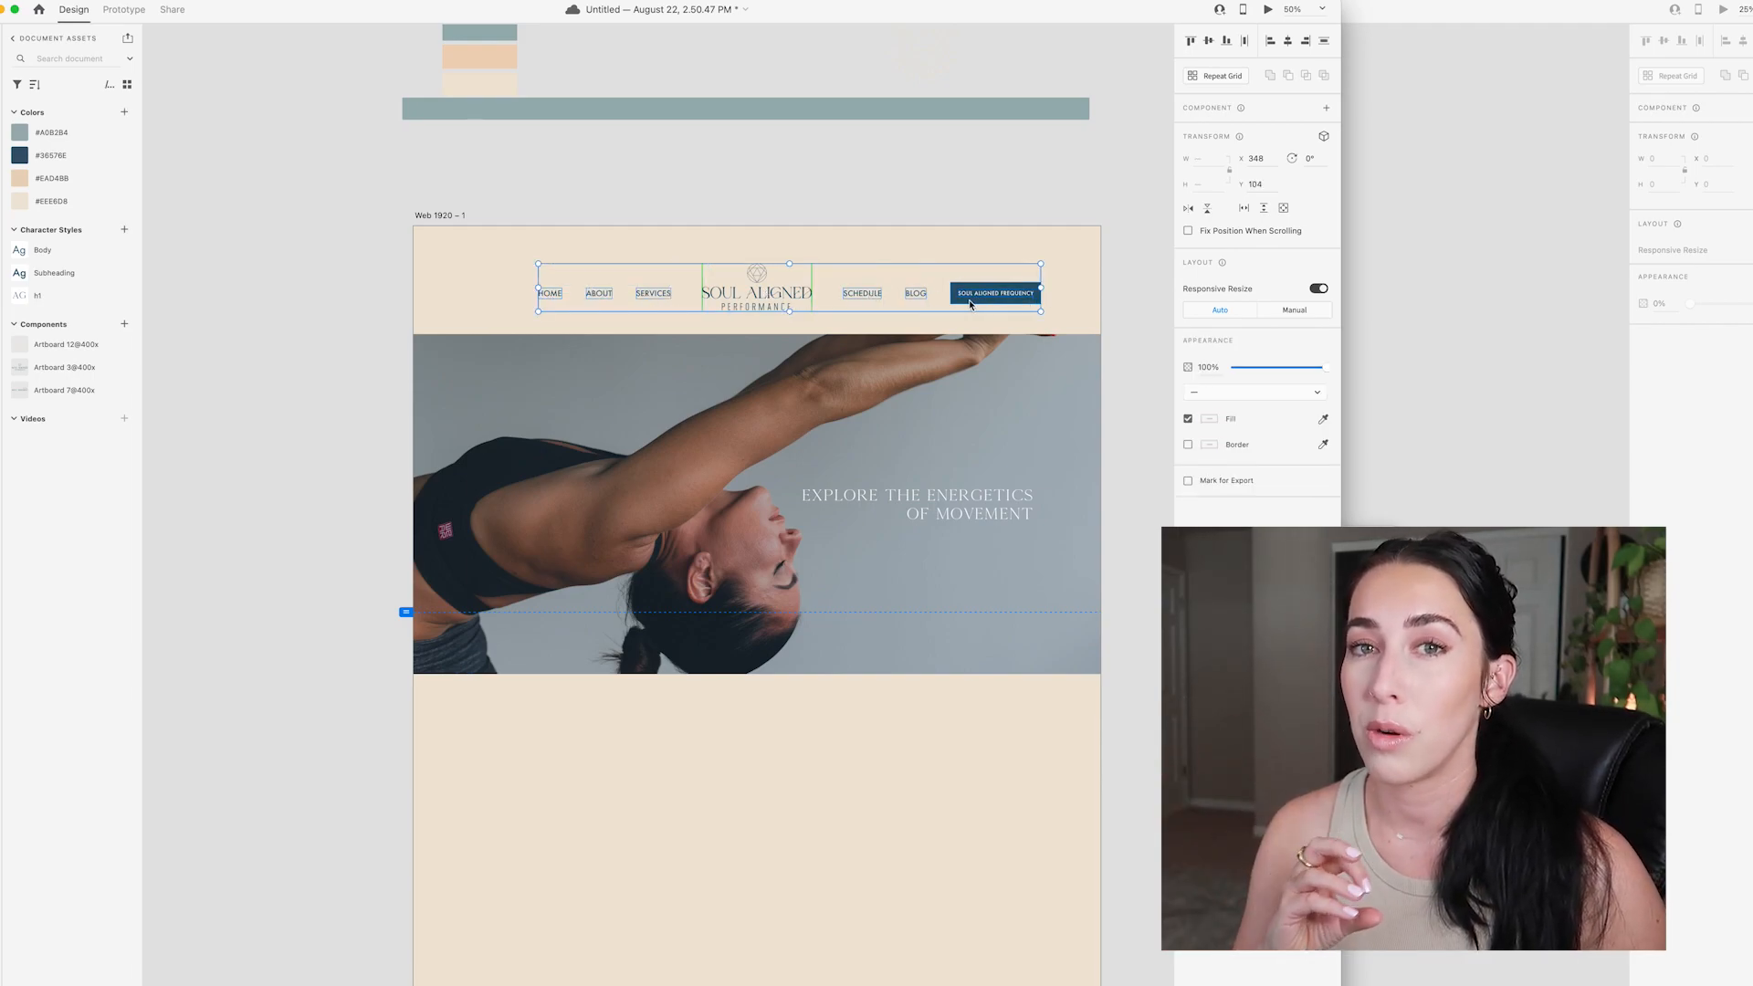
{"action": "left_click_drag", "start_coordinate": [970, 304], "coordinate": [968, 293]}
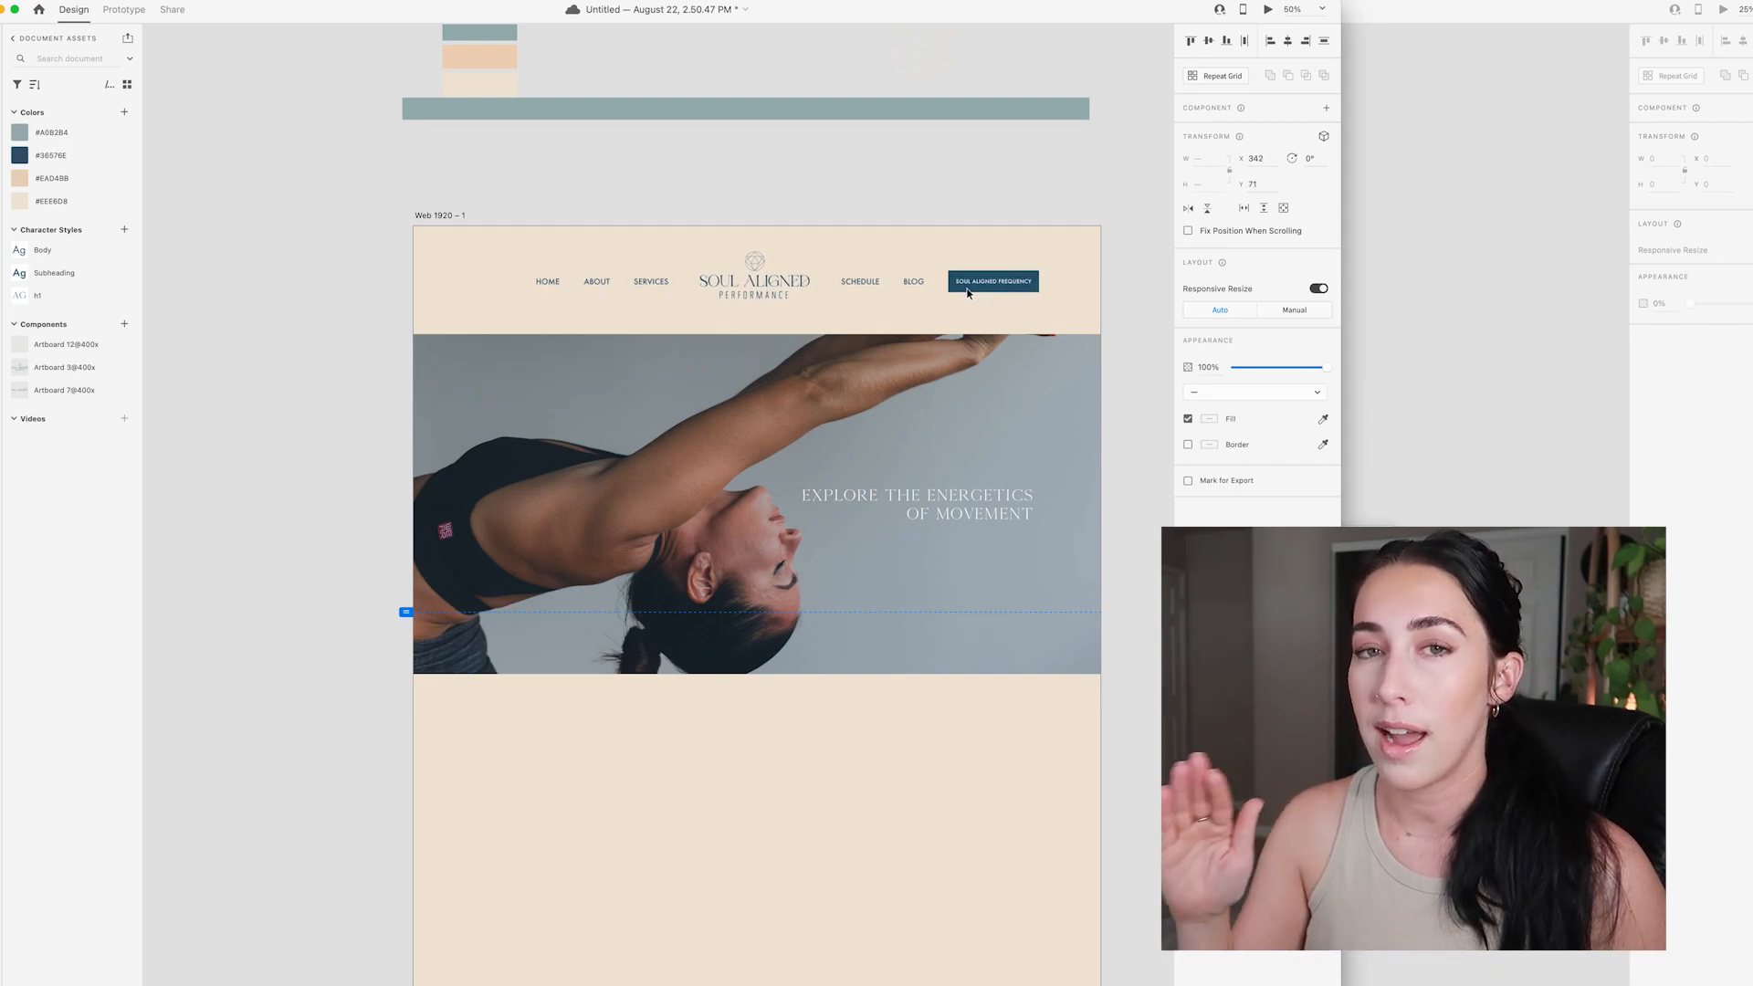
{"action": "key", "text": "super+z"}
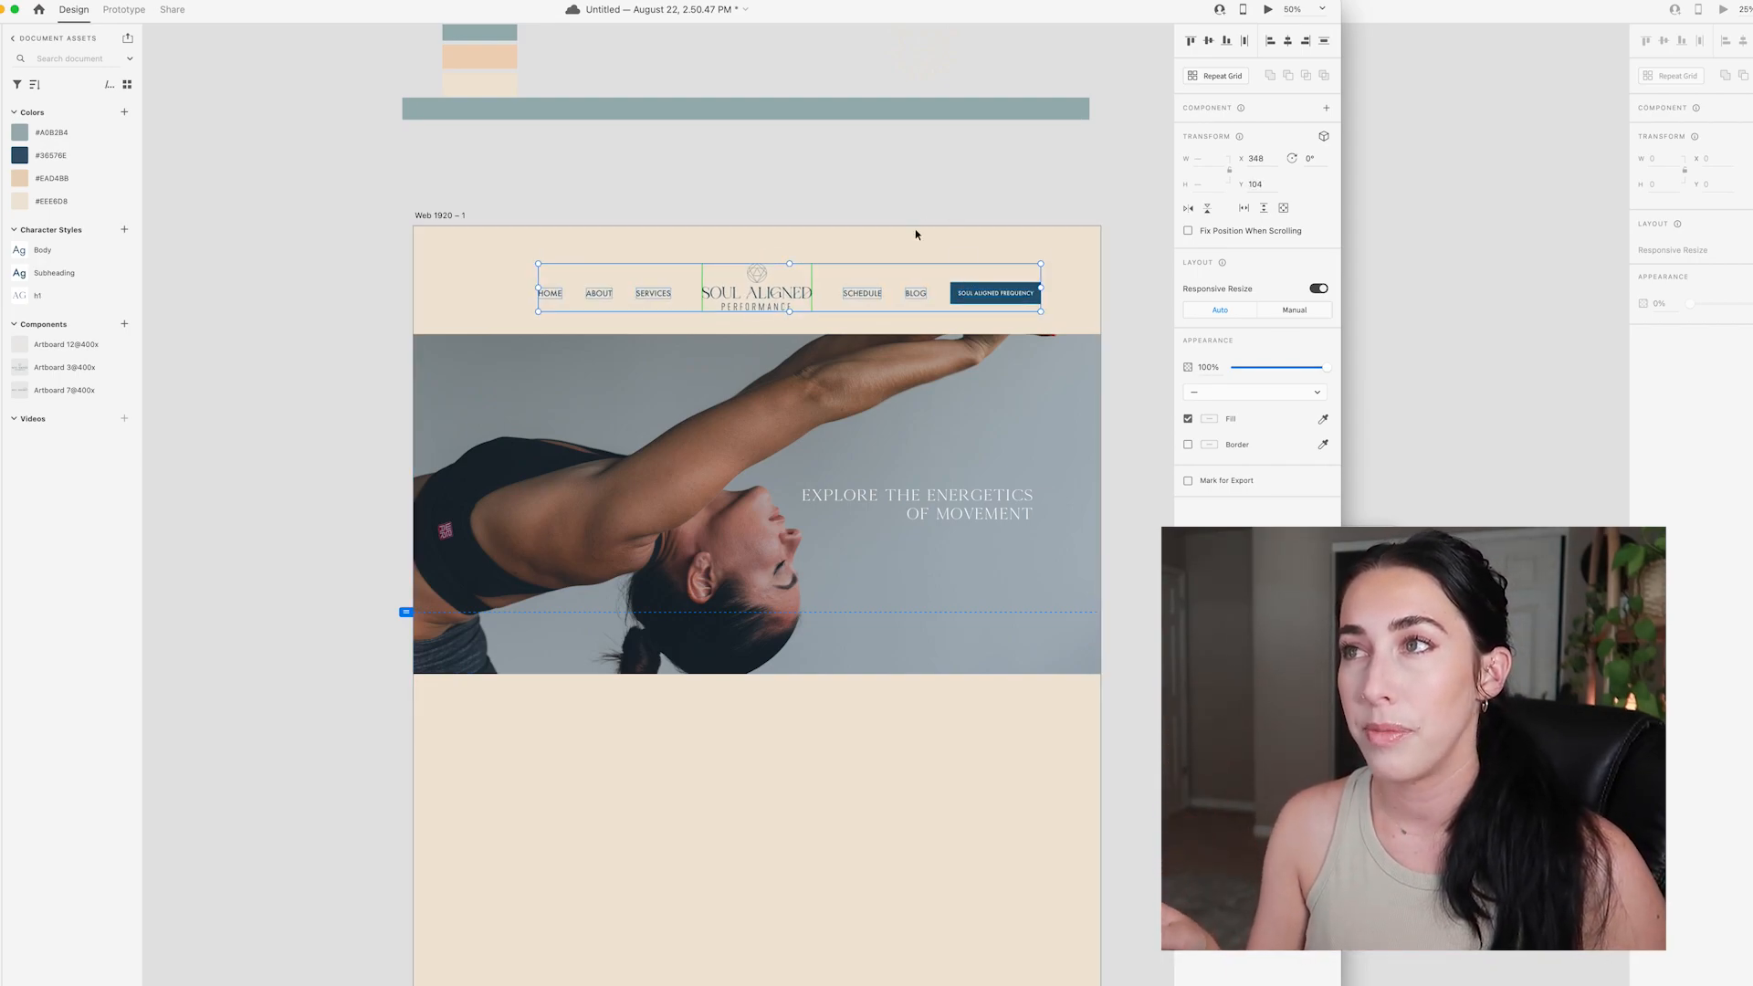
{"action": "left_click_drag", "start_coordinate": [768, 293], "coordinate": [754, 274]}
{"action": "left_click", "coordinate": [771, 275]}
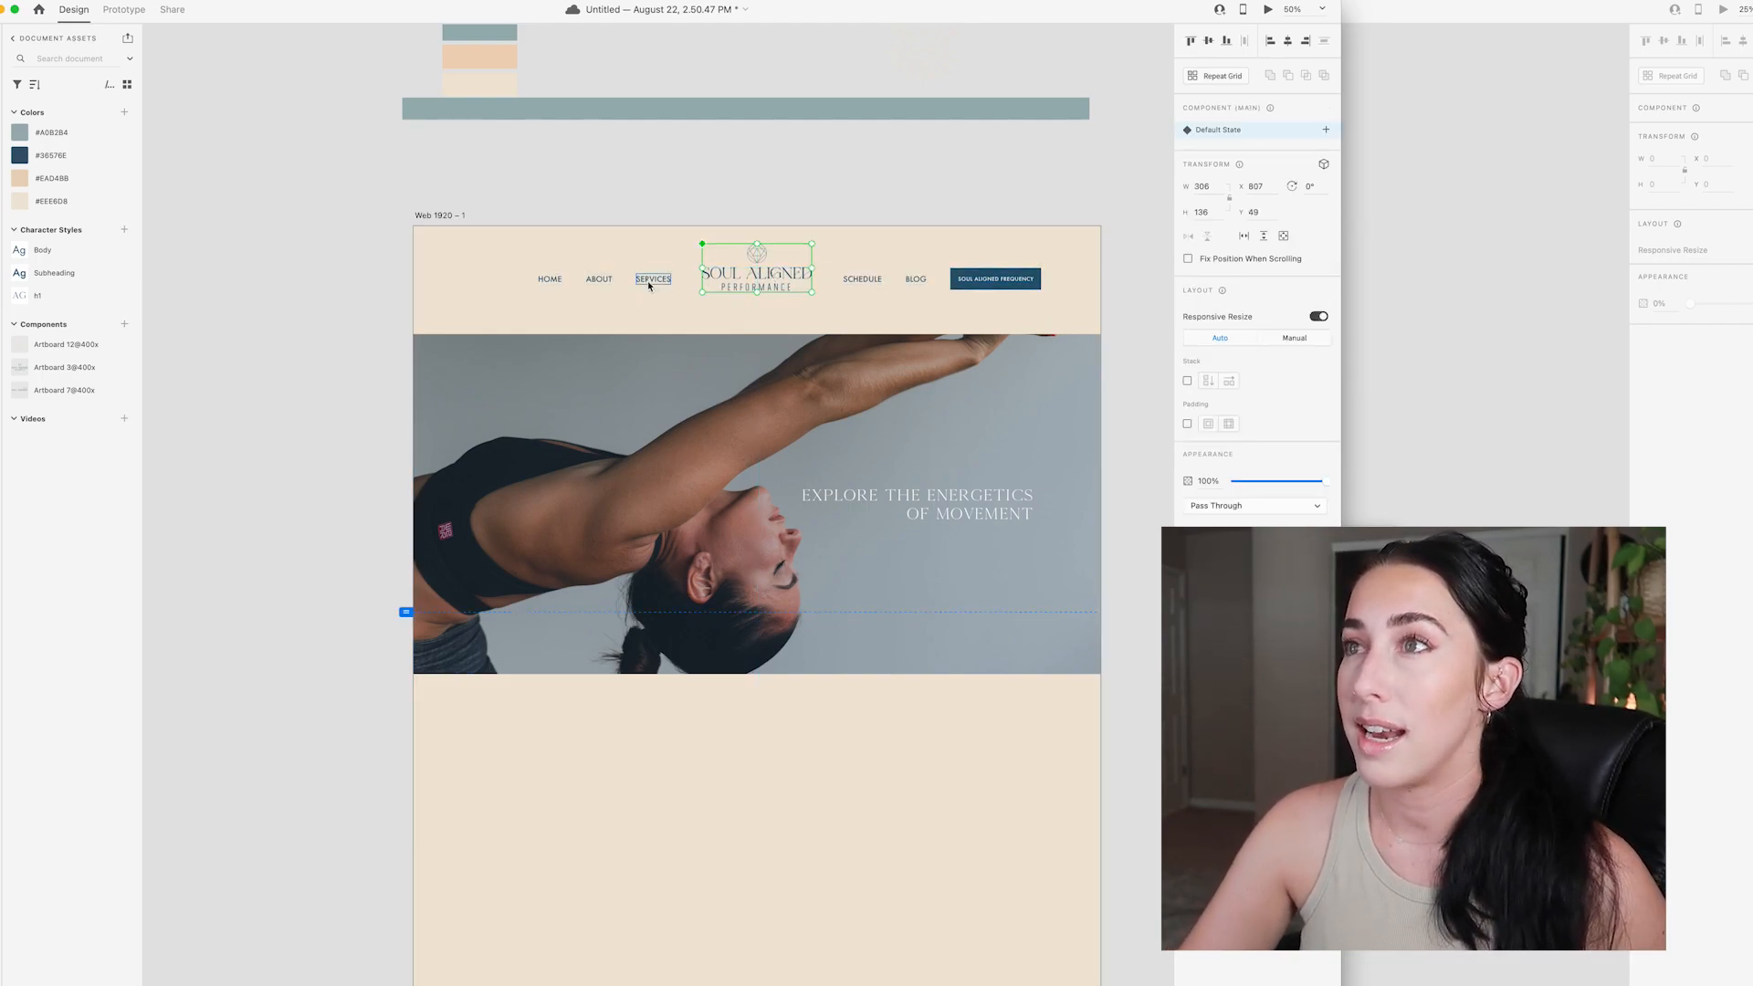
- Move the beige background down out of the header and shift the navigation links and button up to Y 87
{"action": "left_click_drag", "start_coordinate": [644, 247], "coordinate": [651, 366]}
{"action": "left_click_drag", "start_coordinate": [518, 258], "coordinate": [675, 308]}
{"action": "left_click_drag", "start_coordinate": [1056, 303], "coordinate": [861, 274]}
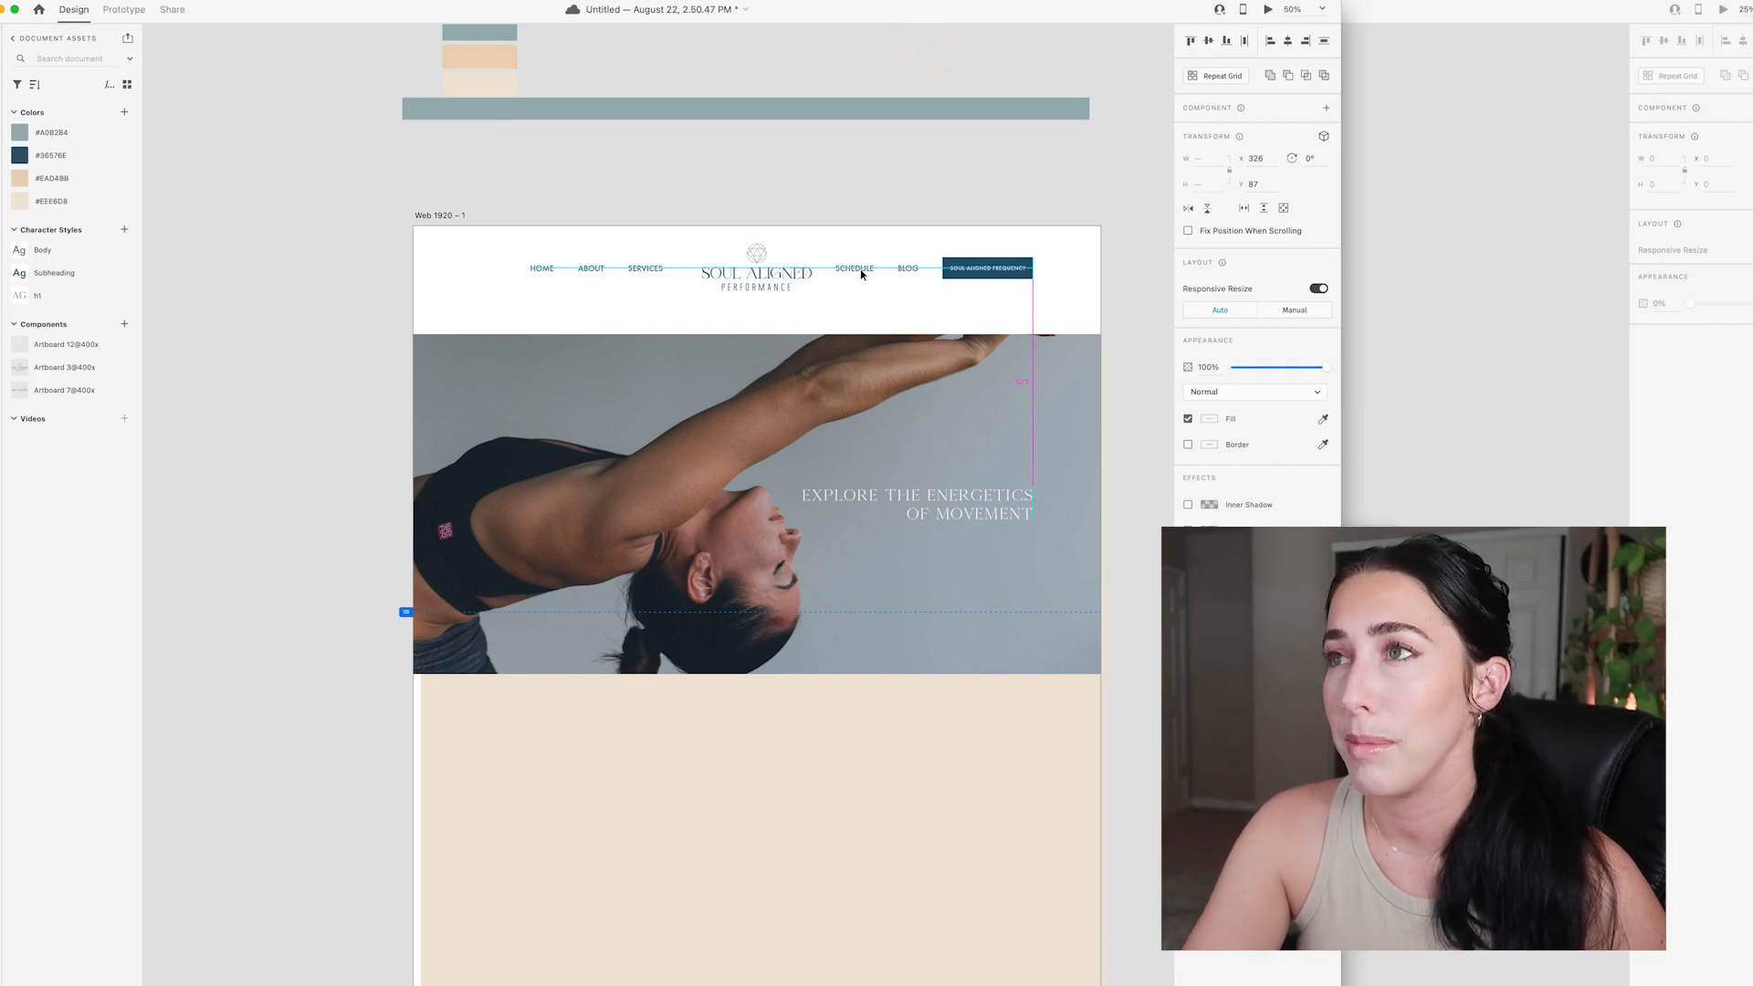
- Nudge the logo slightly up between the navigation links
{"action": "left_click", "coordinate": [788, 306]}
{"action": "left_click_drag", "start_coordinate": [783, 294], "coordinate": [784, 286]}
{"action": "left_click", "coordinate": [956, 217]}
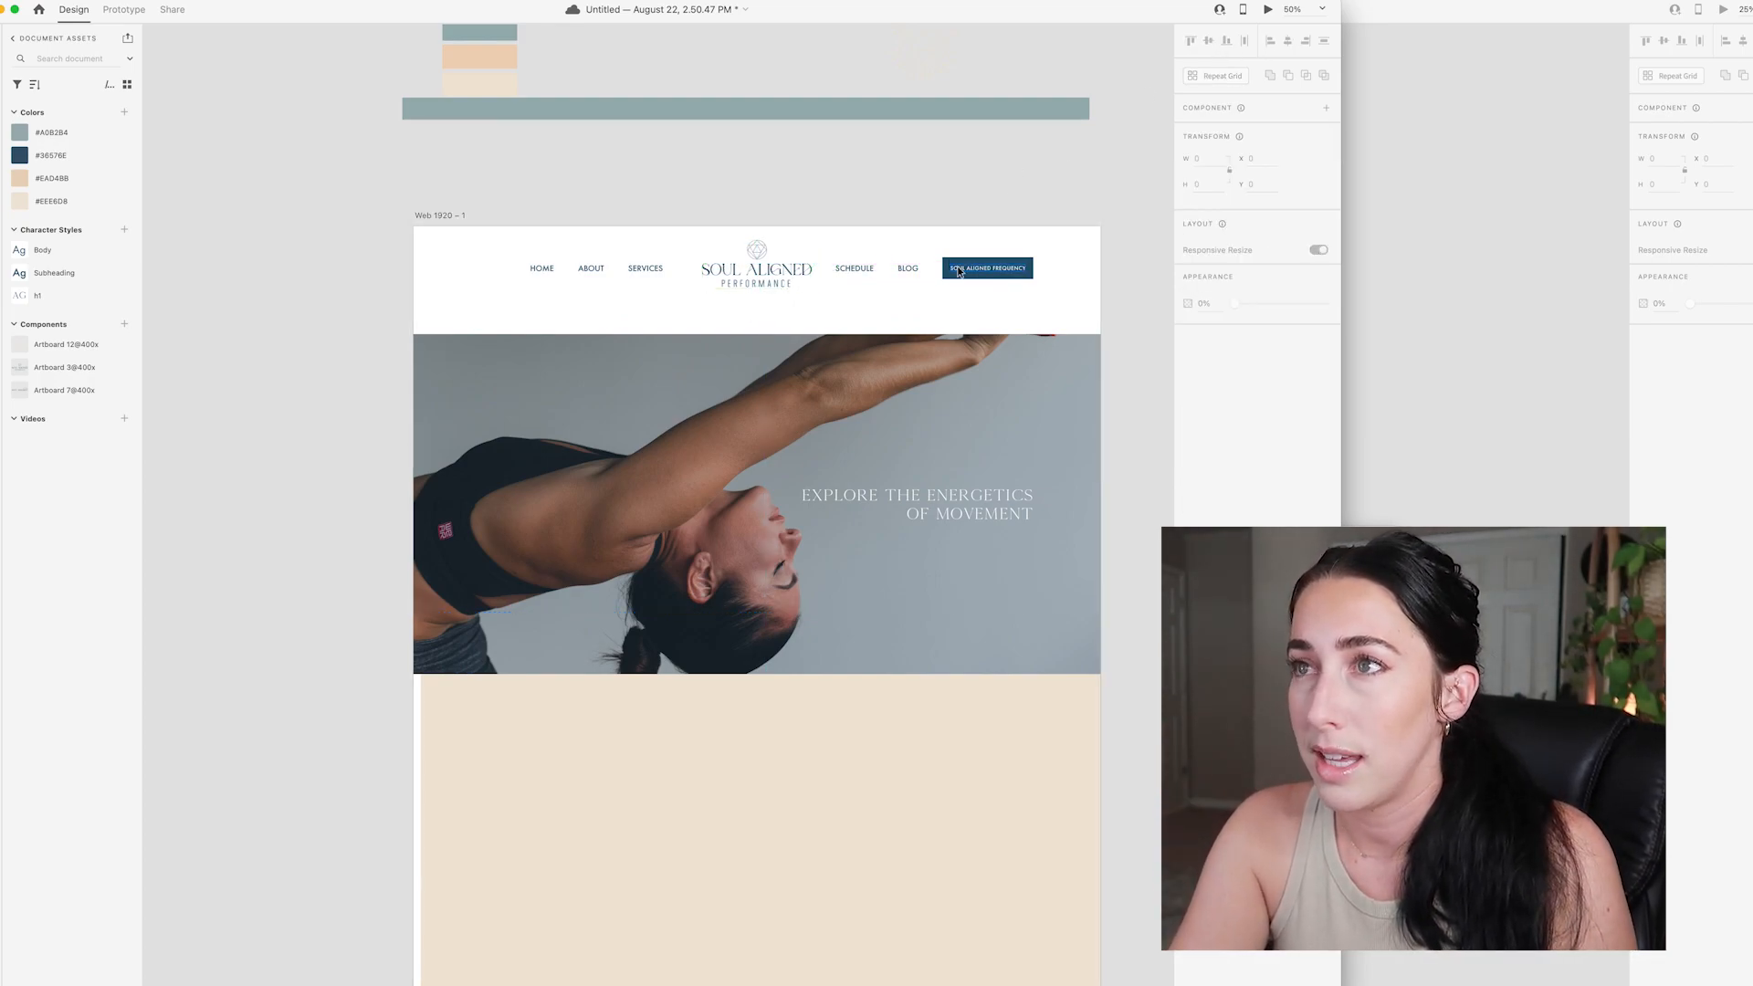
- Move the hero image, its headline and the background rectangle up together to Y 218, closer to the header links
{"action": "left_click", "coordinate": [833, 394]}
{"action": "key", "text": "Delete"}
{"action": "left_click_drag", "start_coordinate": [334, 342], "coordinate": [991, 545]}
{"action": "mouse_move", "coordinate": [910, 756]}
{"action": "left_mouse_down"}
{"action": "mouse_move", "coordinate": [899, 673]}
{"action": "mouse_move", "coordinate": [929, 757]}
{"action": "left_mouse_up"}
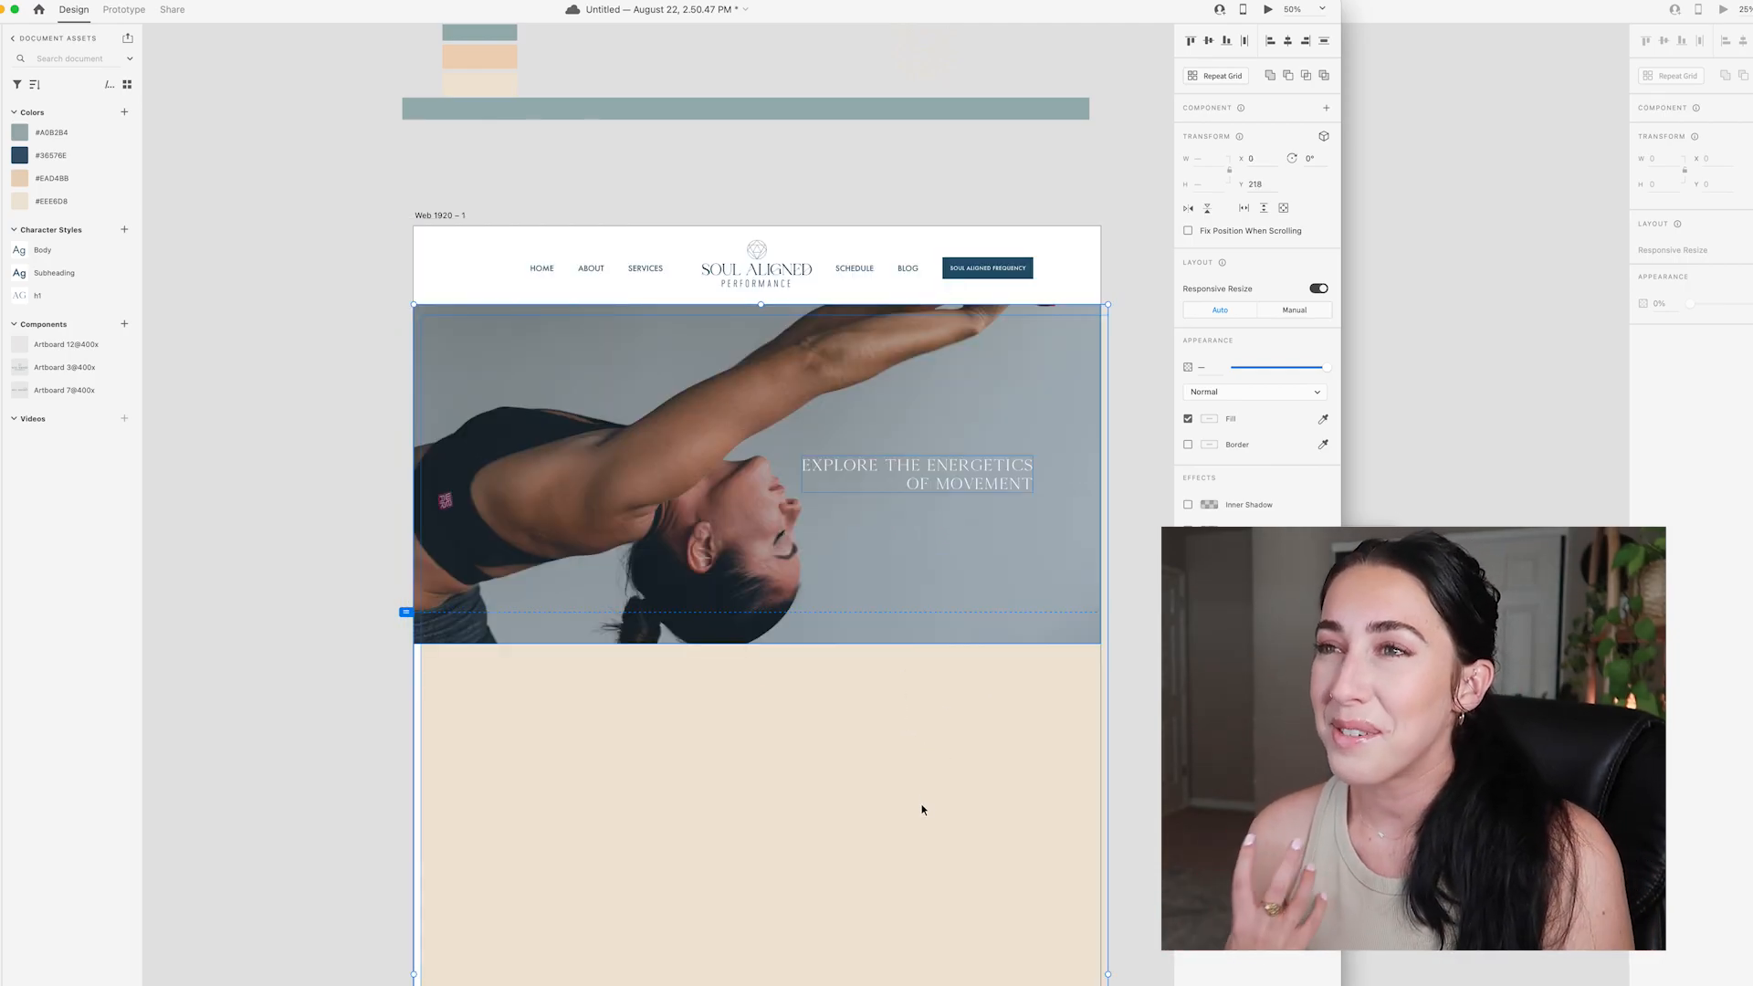
{"action": "left_click_drag", "start_coordinate": [661, 779], "coordinate": [711, 856]}
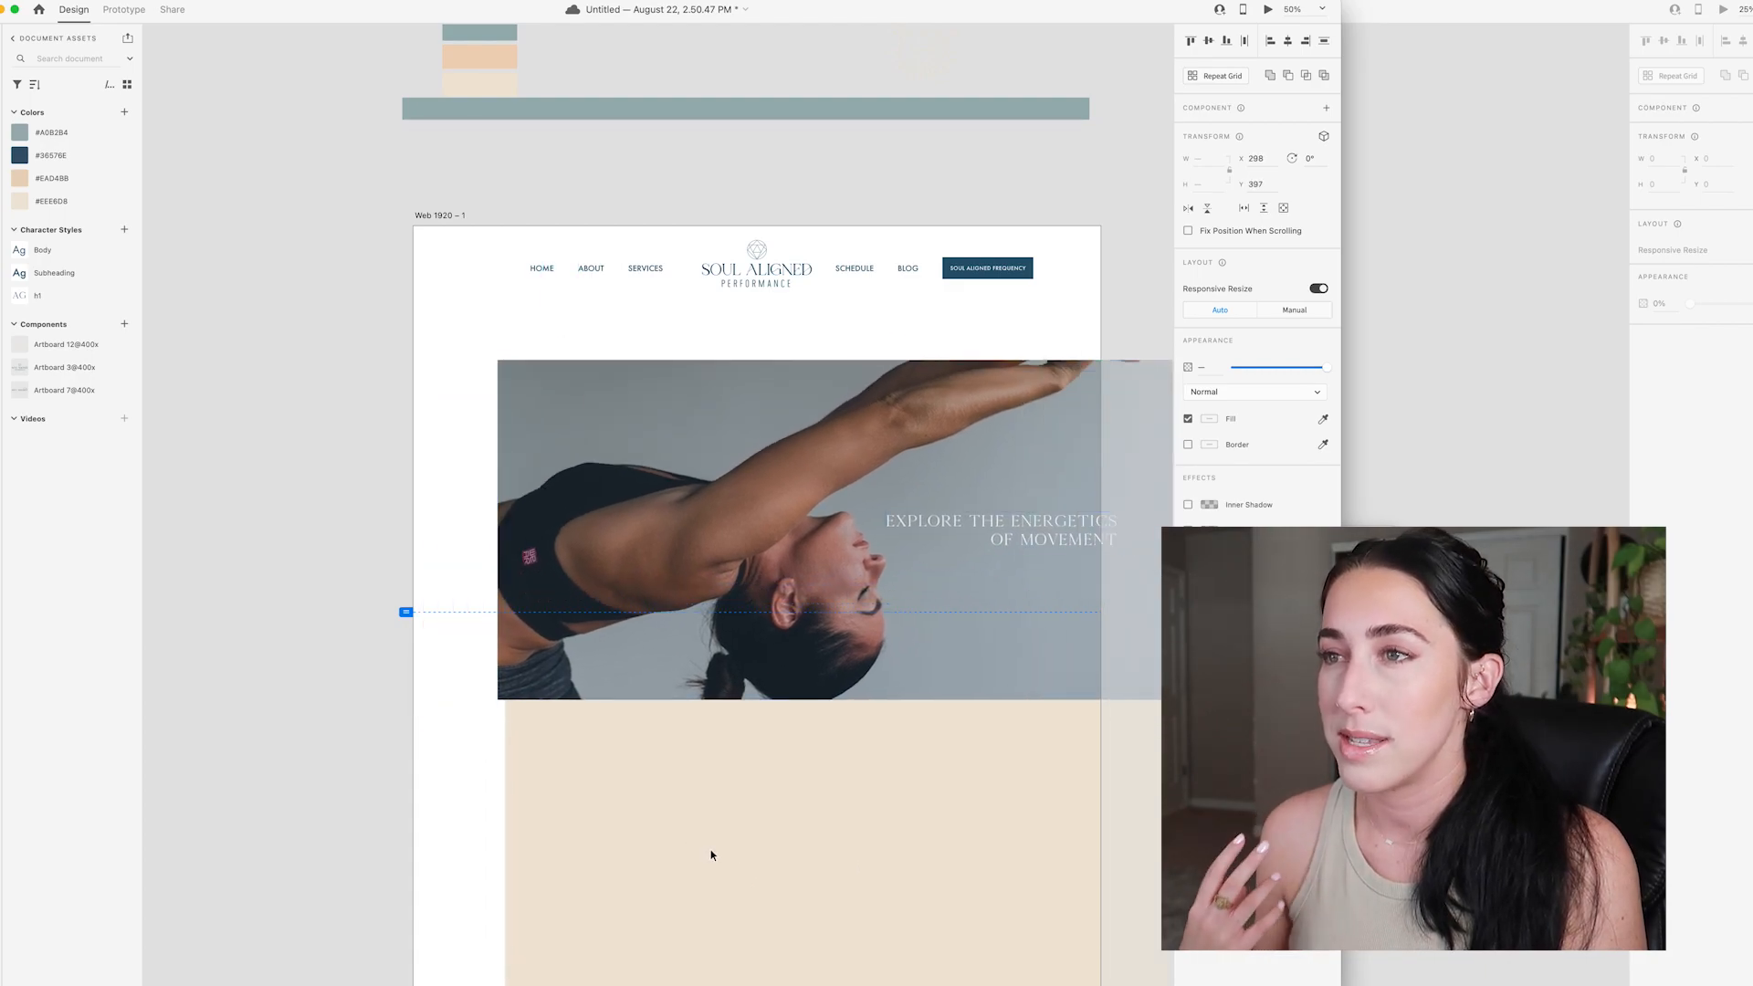
{"action": "key", "text": "super+z"}
{"action": "right_click", "coordinate": [792, 747]}
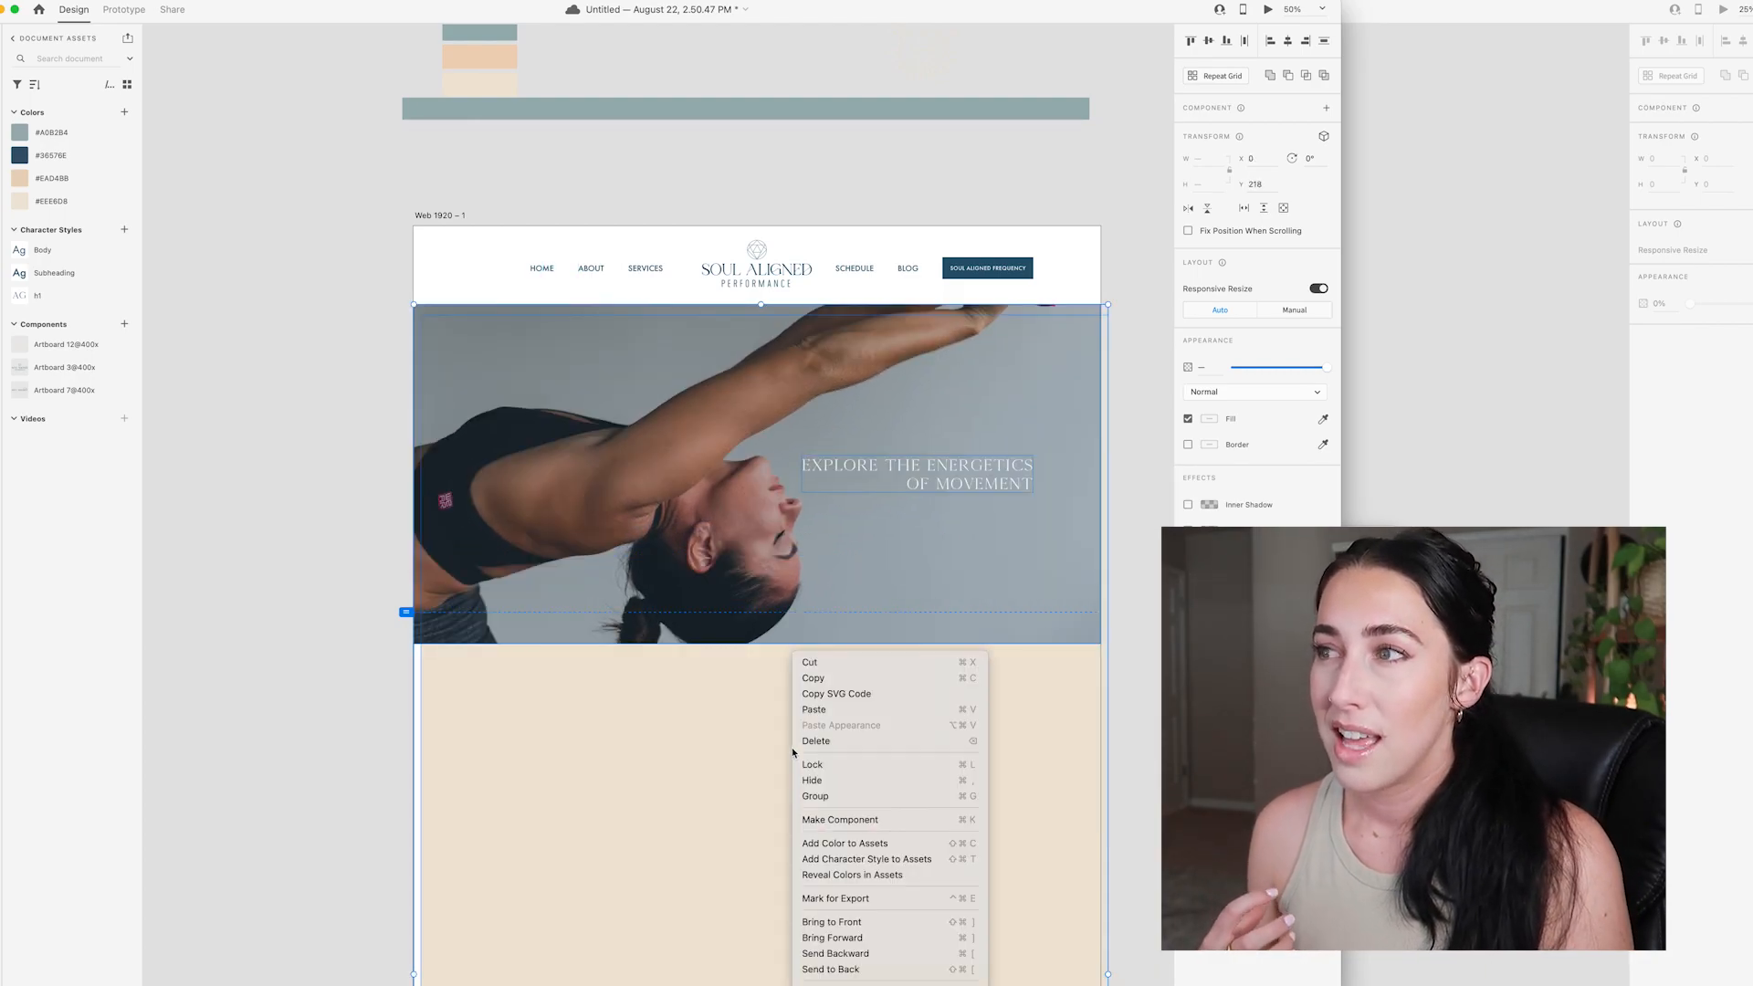
{"action": "left_click", "coordinate": [623, 806]}
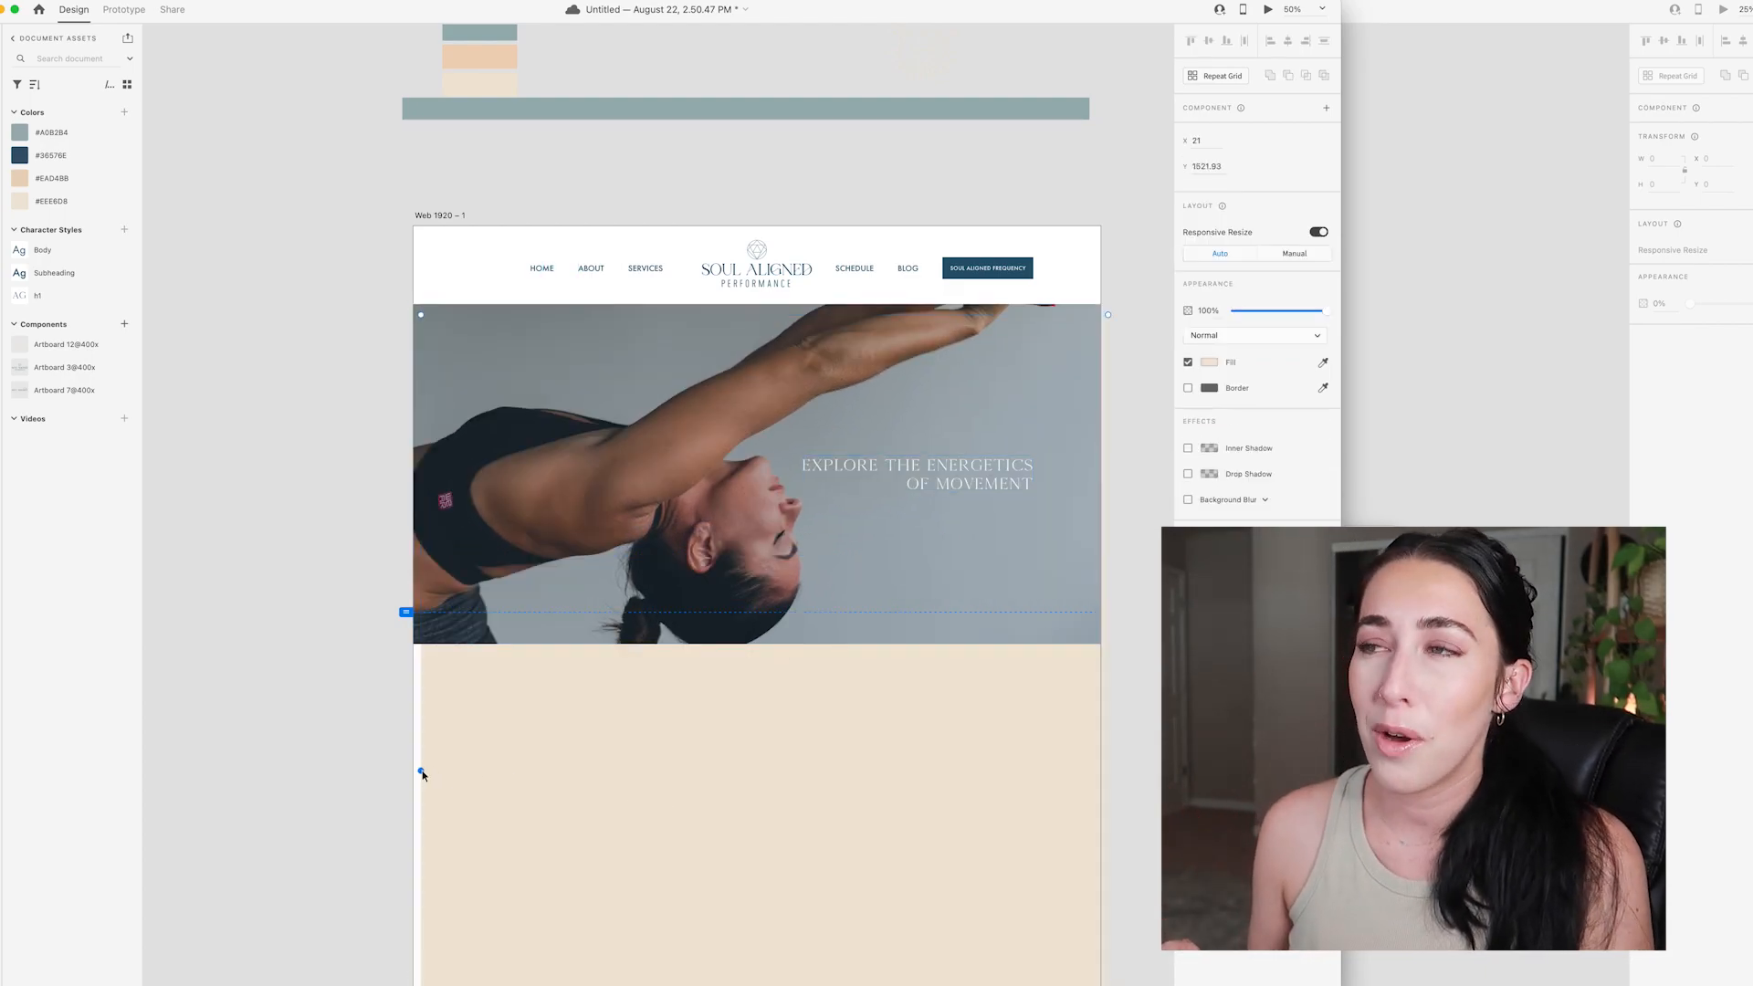
{"action": "key", "text": "super+z"}
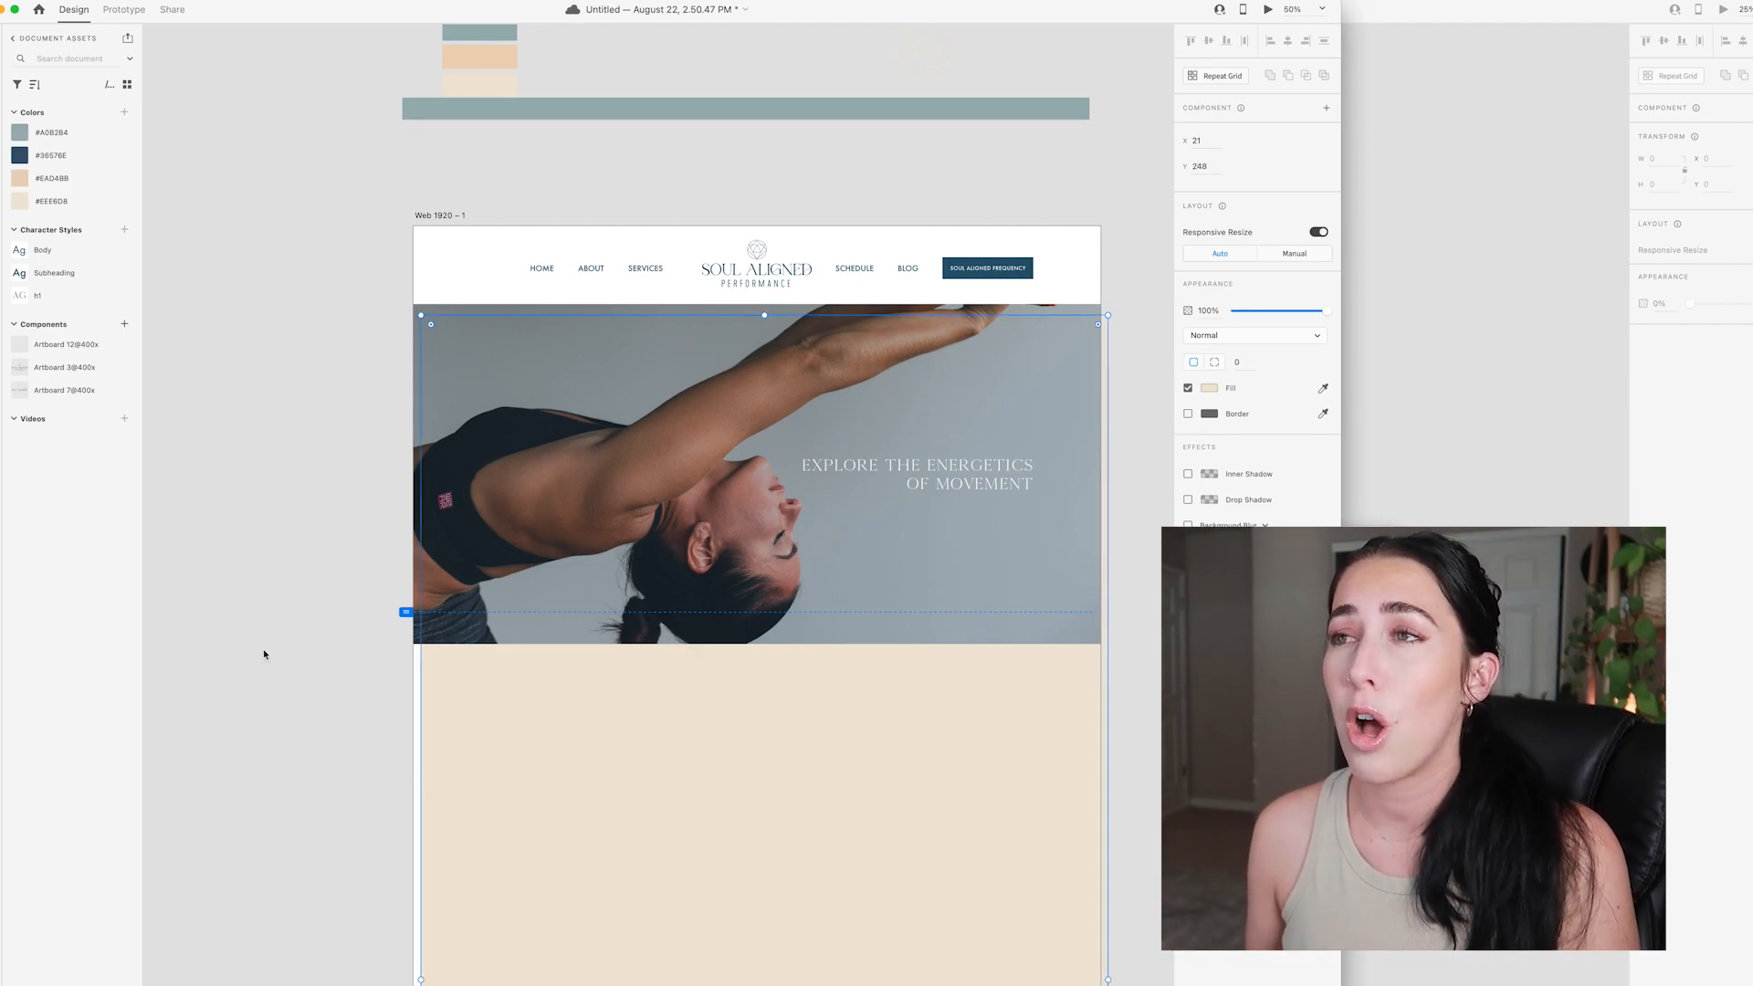
{"action": "key", "text": "Escape"}
- Extend the beige background up to Y 0 and out to the artboard's left edge, and centre it horizontally
{"action": "left_click_drag", "start_coordinate": [764, 315], "coordinate": [764, 227]}
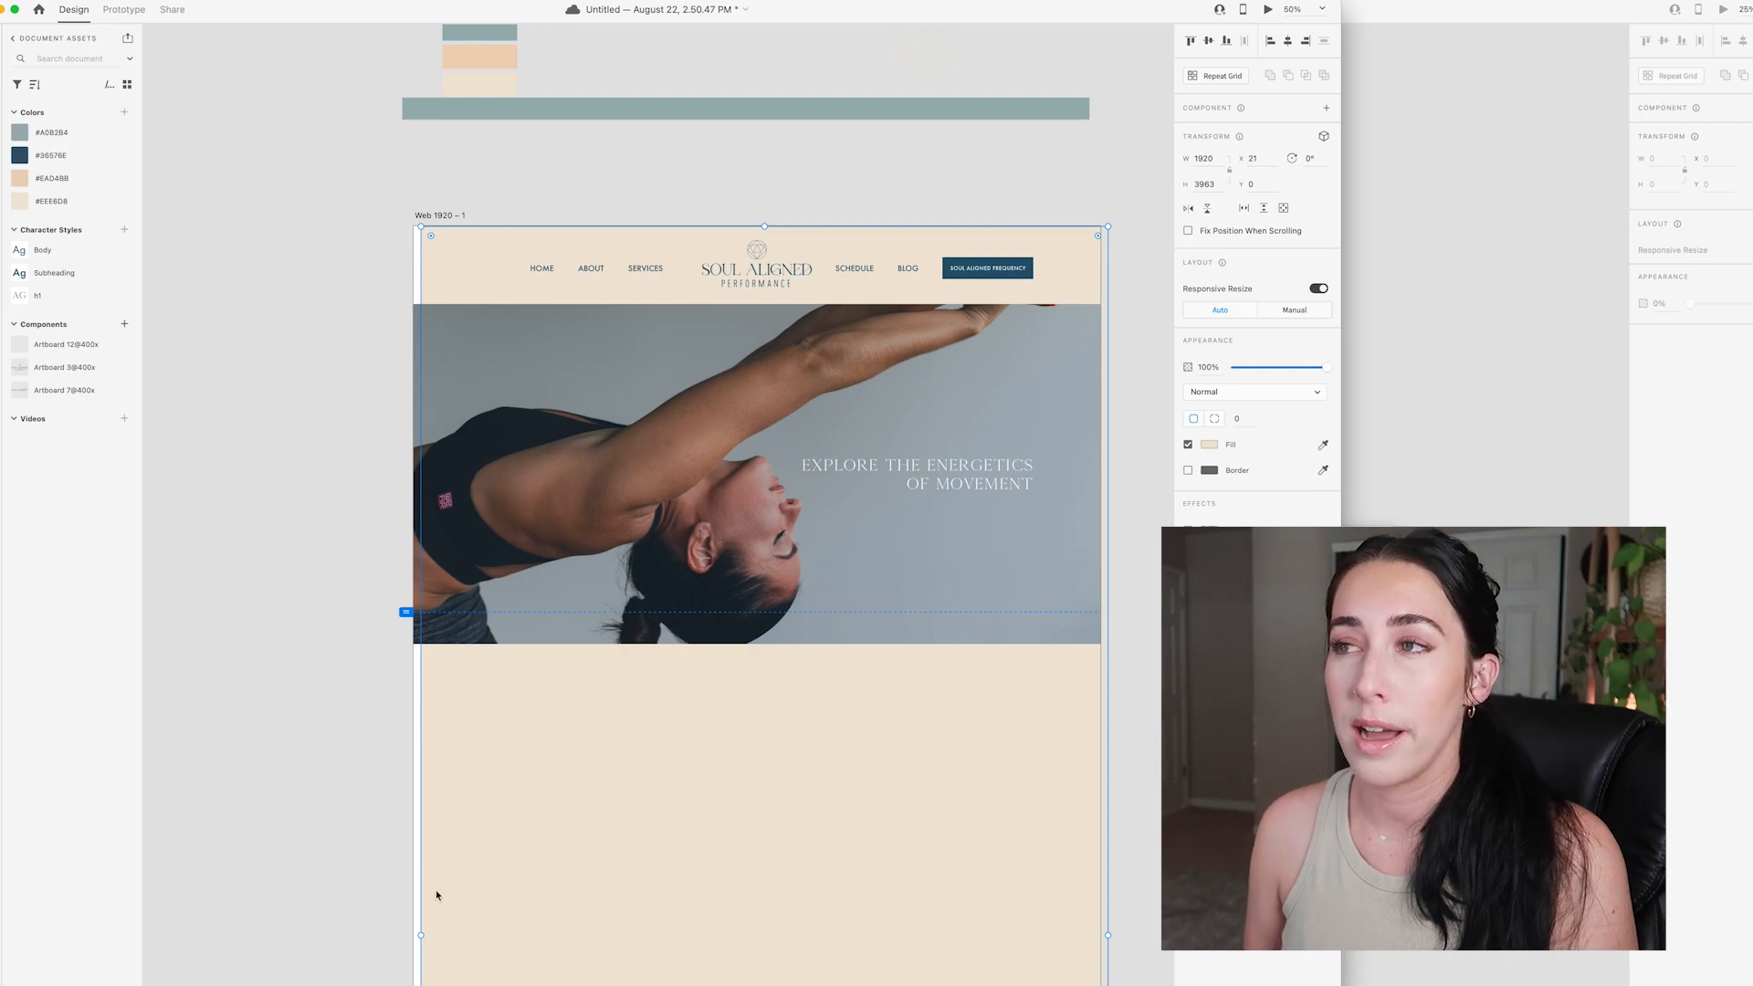
{"action": "left_click_drag", "start_coordinate": [421, 937], "coordinate": [413, 938]}
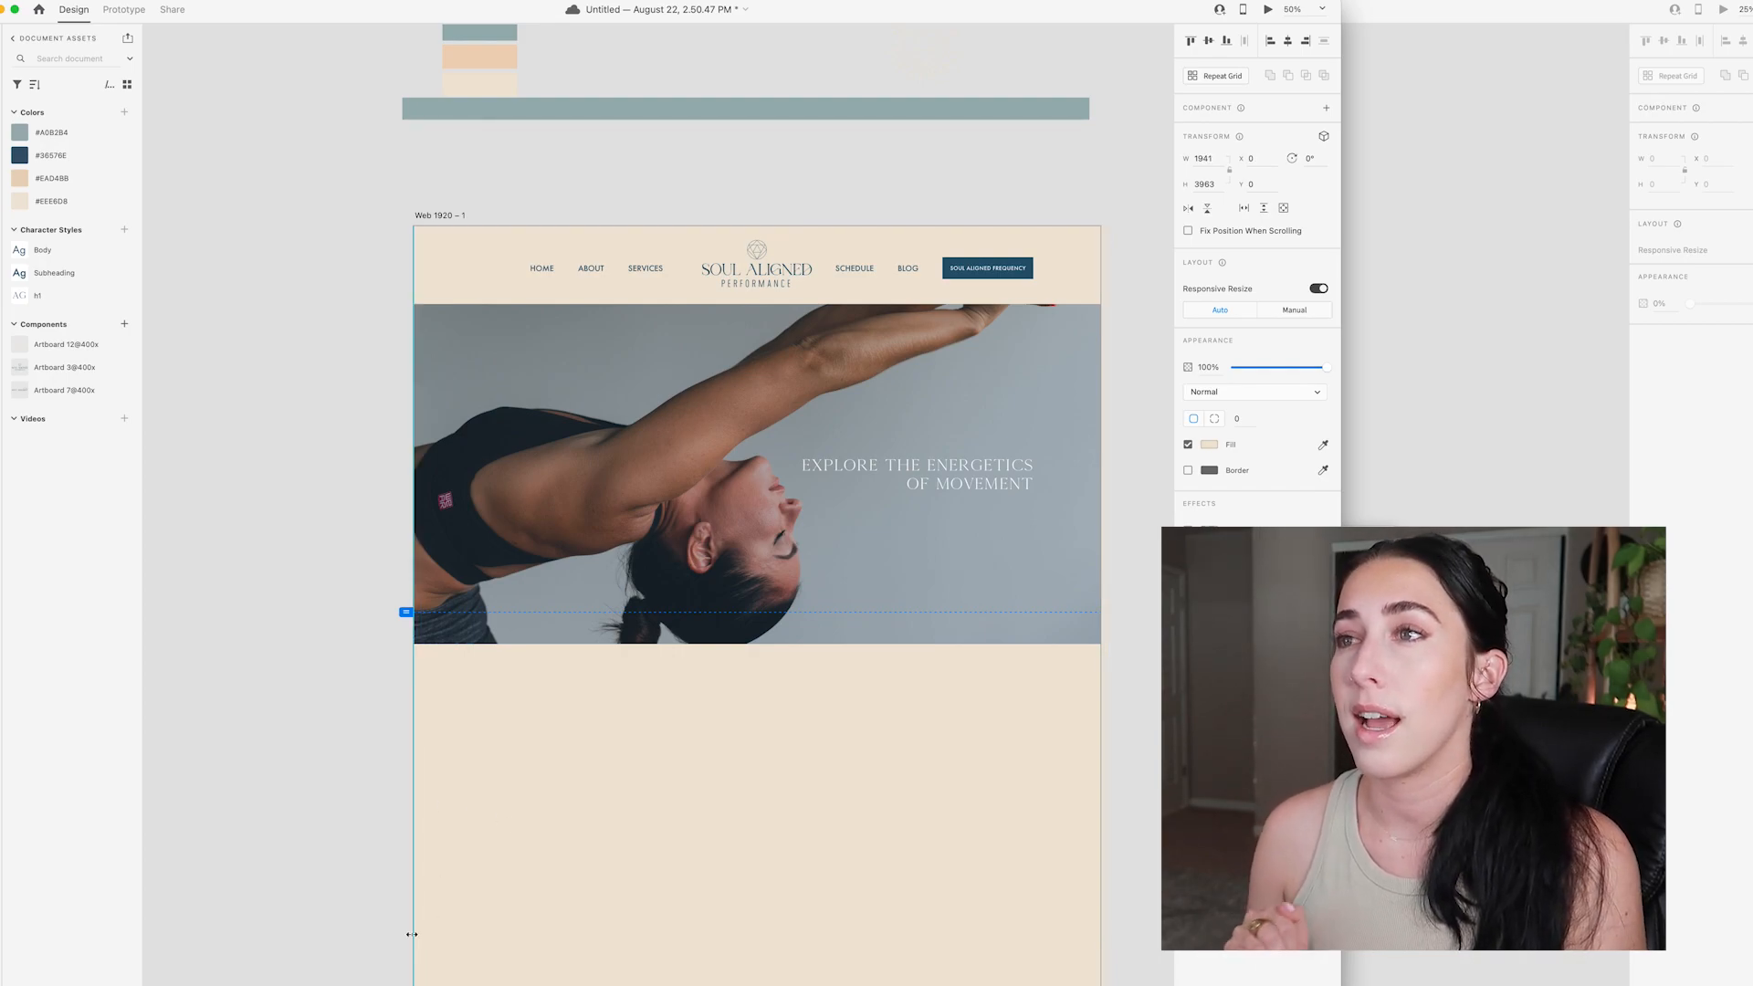
{"action": "left_click", "coordinate": [1286, 42]}
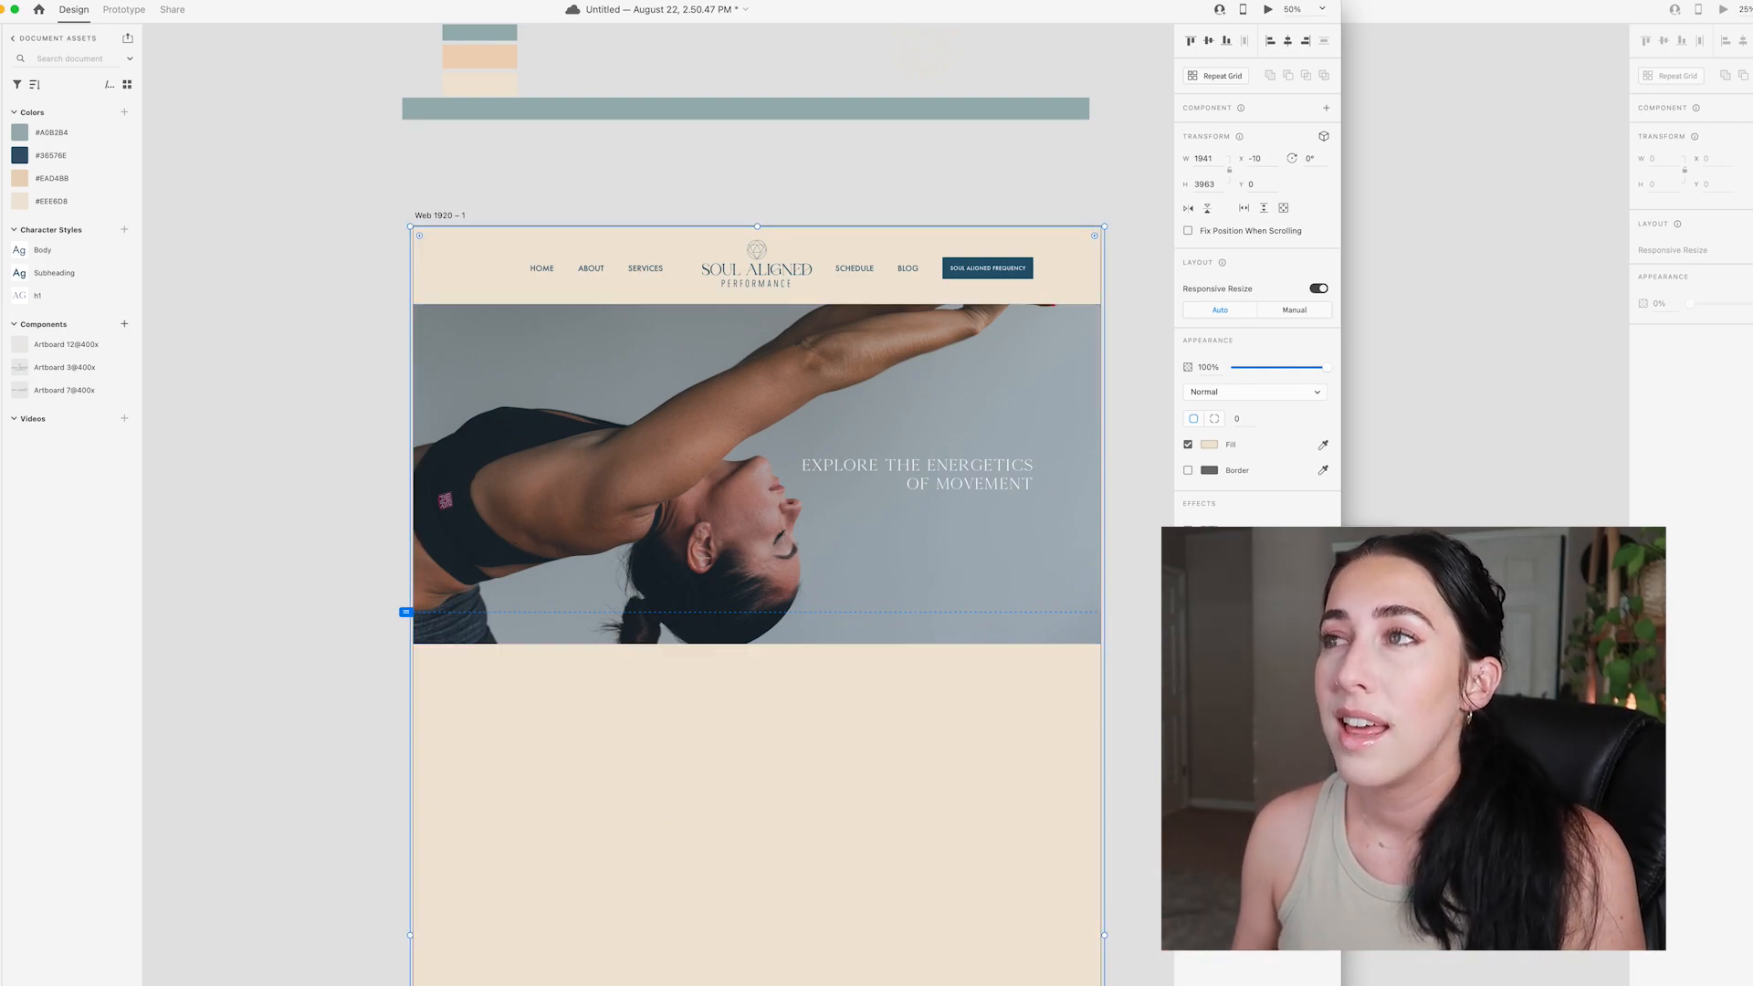
- Move the translucent blue overlay off the hero image to the empty canvas above the artboard
{"action": "left_click", "coordinate": [1127, 928]}
{"action": "scroll", "coordinate": [1092, 862], "scroll_direction": "down", "scroll_amount": 3}
{"action": "scroll", "coordinate": [1071, 853], "scroll_direction": "up", "scroll_amount": 3}
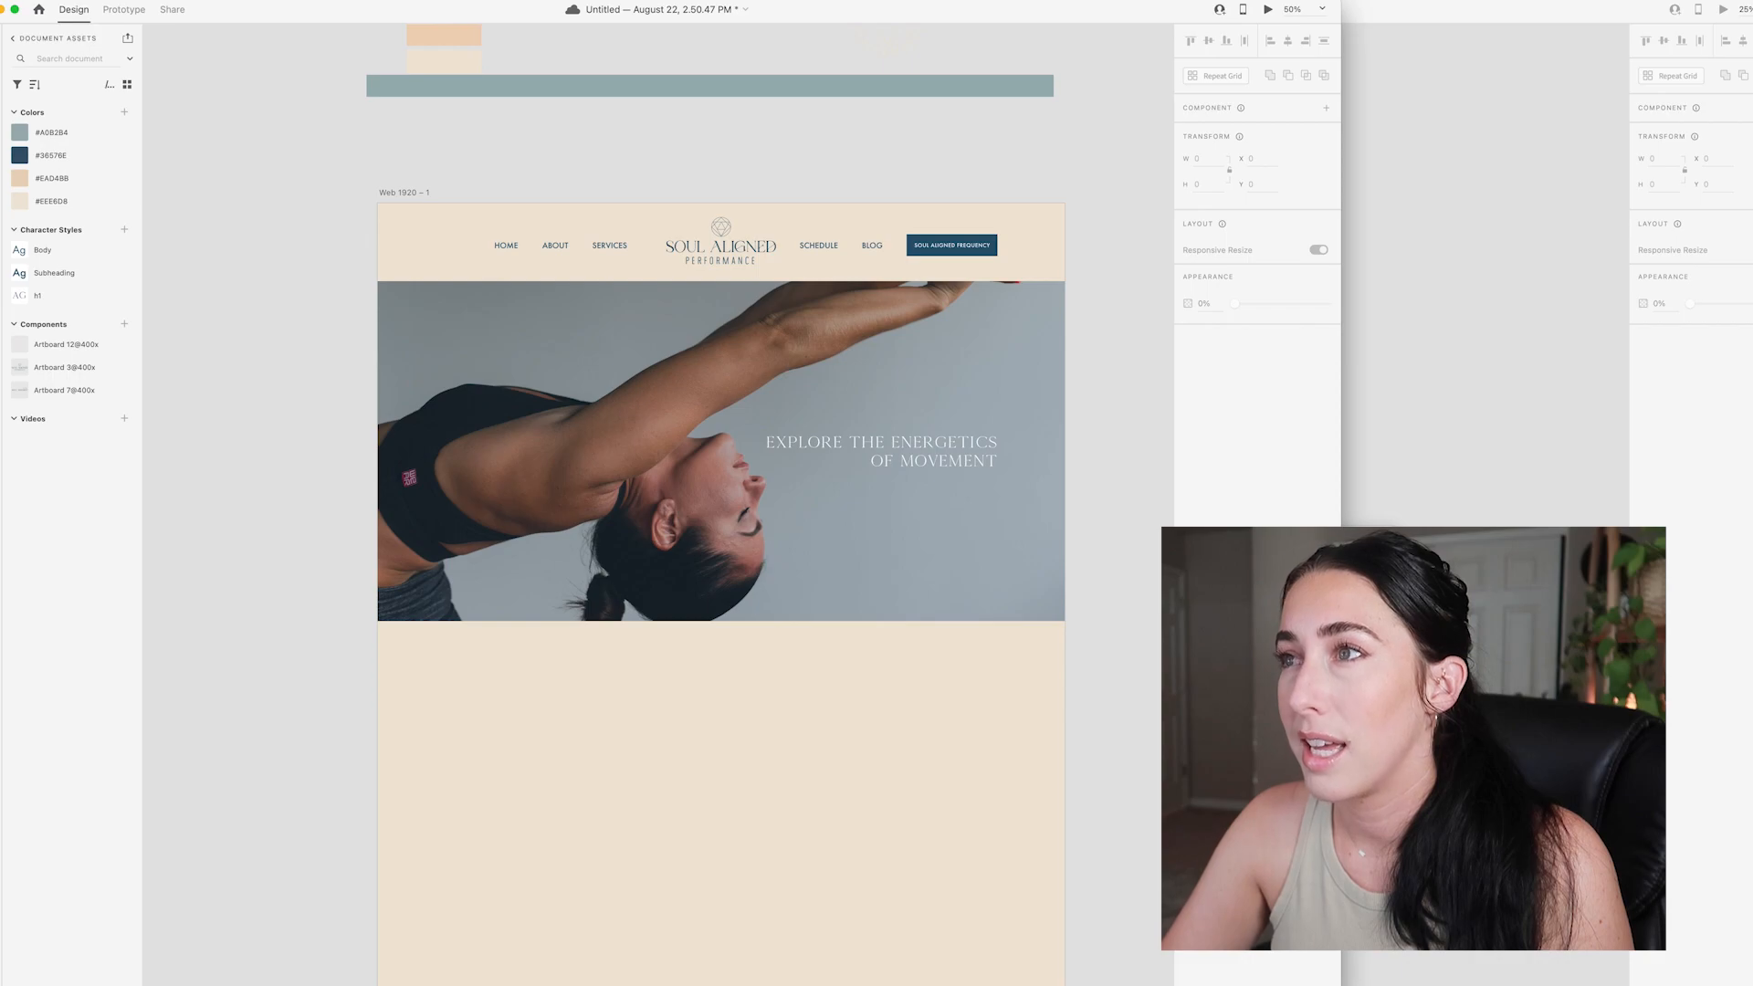
{"action": "left_click_drag", "start_coordinate": [698, 548], "coordinate": [690, 79]}
{"action": "left_click", "coordinate": [1104, 195]}
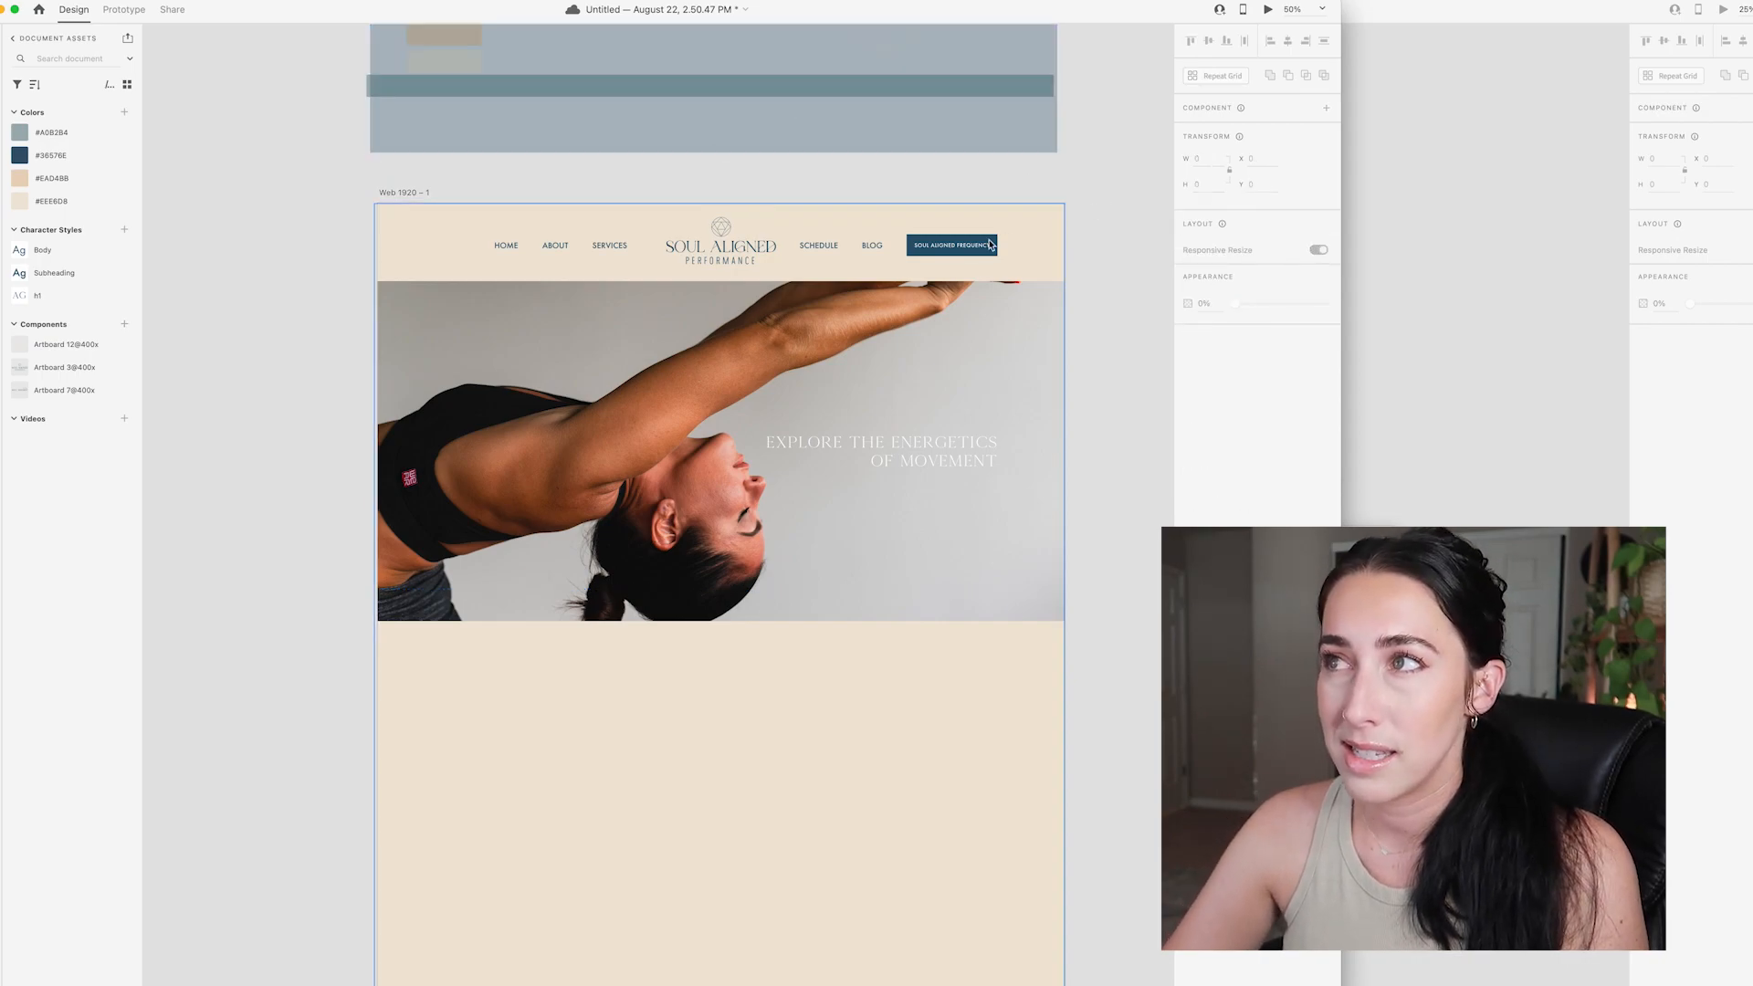
- Recolour the SOUL ALIGNED FREQUENCY button from dark blue to the grey-teal document colour
{"action": "left_click", "coordinate": [951, 256]}
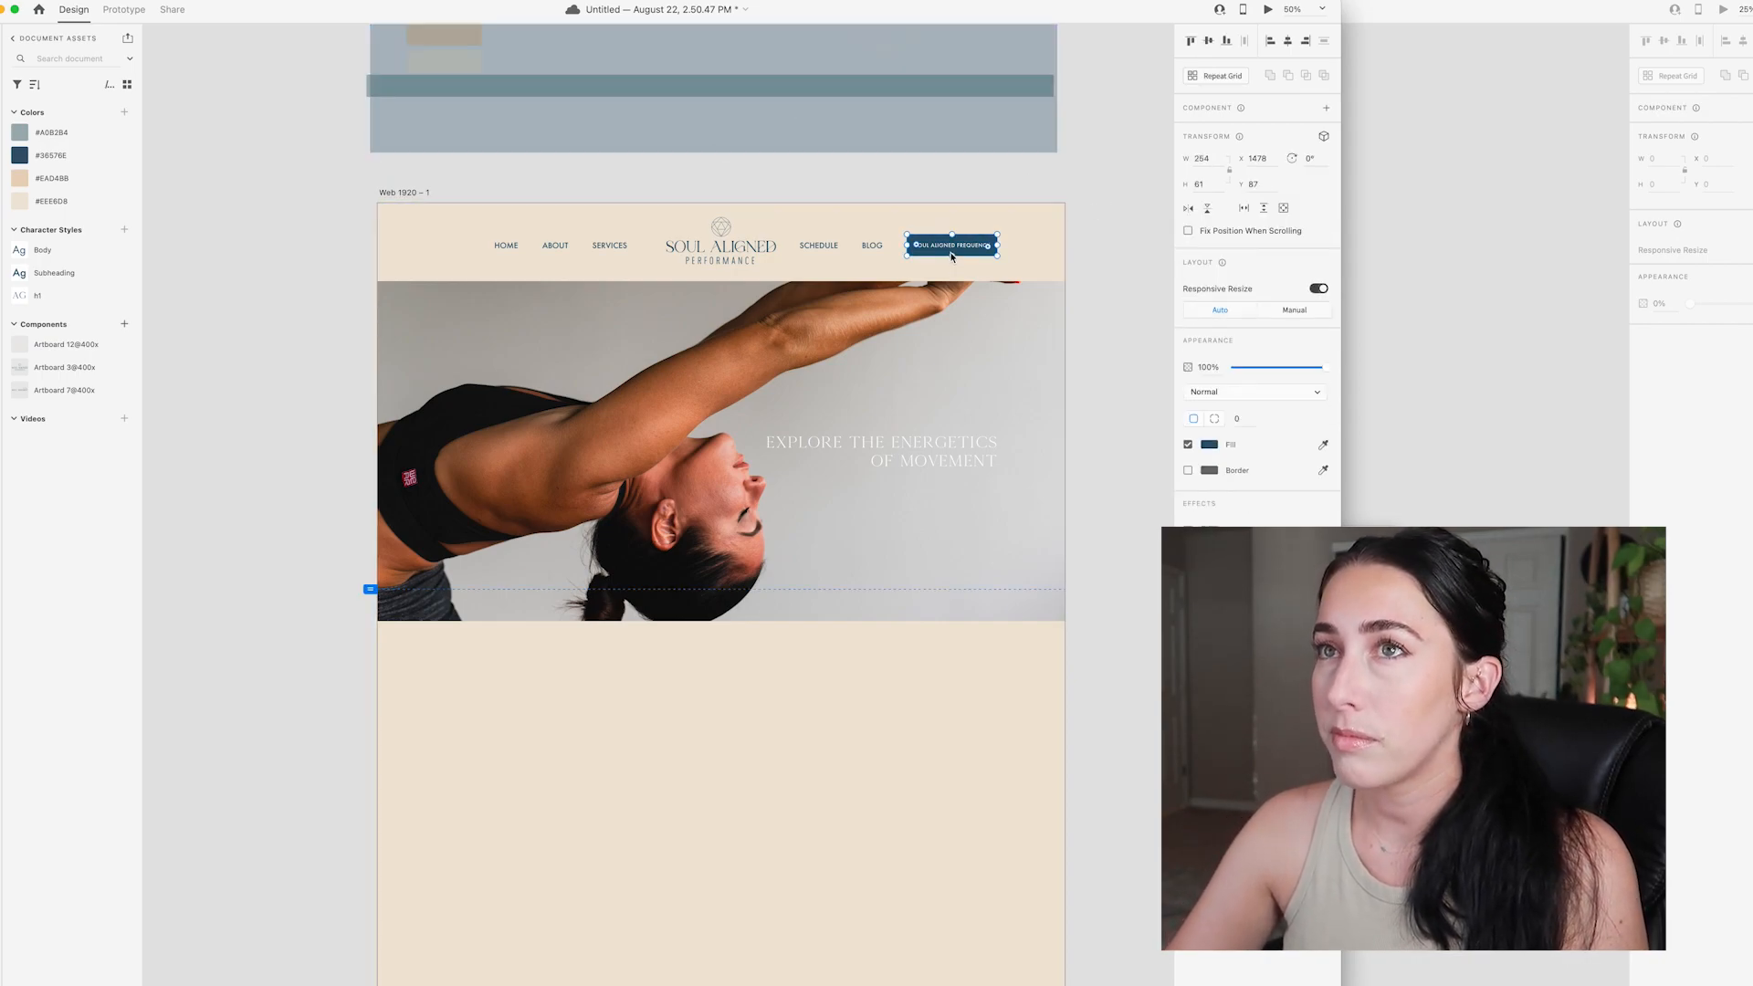
{"action": "left_click", "coordinate": [31, 182]}
{"action": "left_click", "coordinate": [21, 134]}
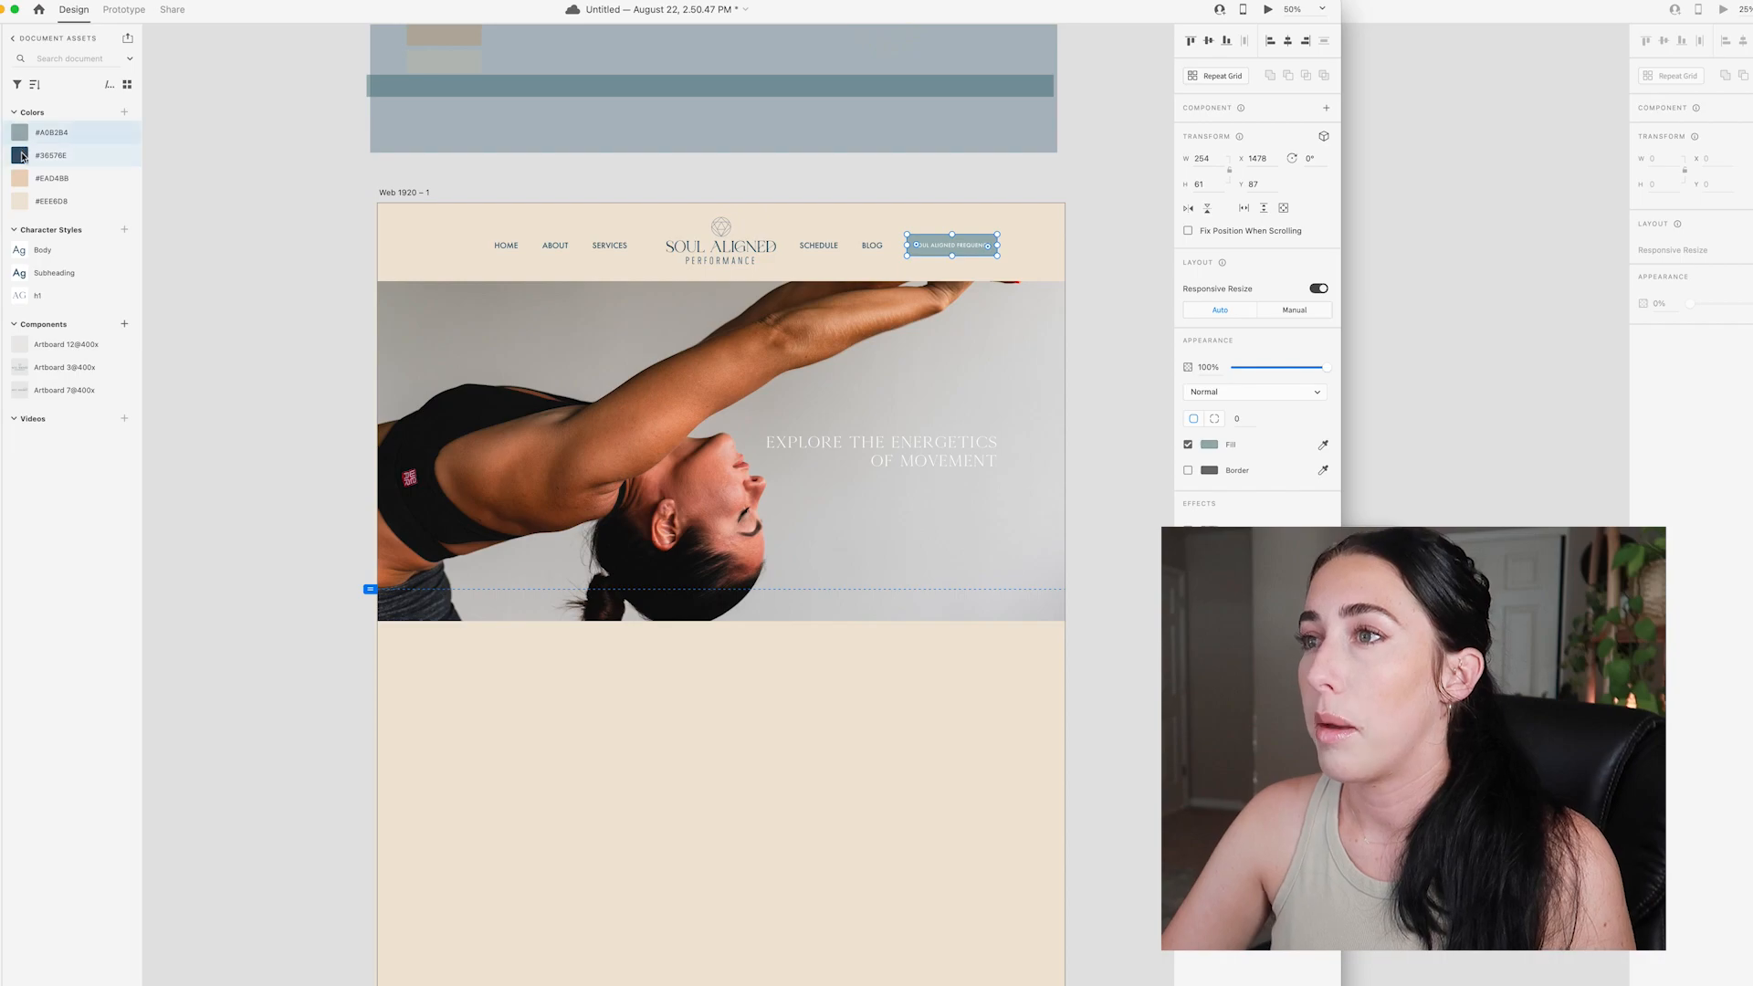
{"action": "left_click", "coordinate": [22, 156]}
{"action": "left_click", "coordinate": [20, 137]}
{"action": "left_click", "coordinate": [203, 161]}
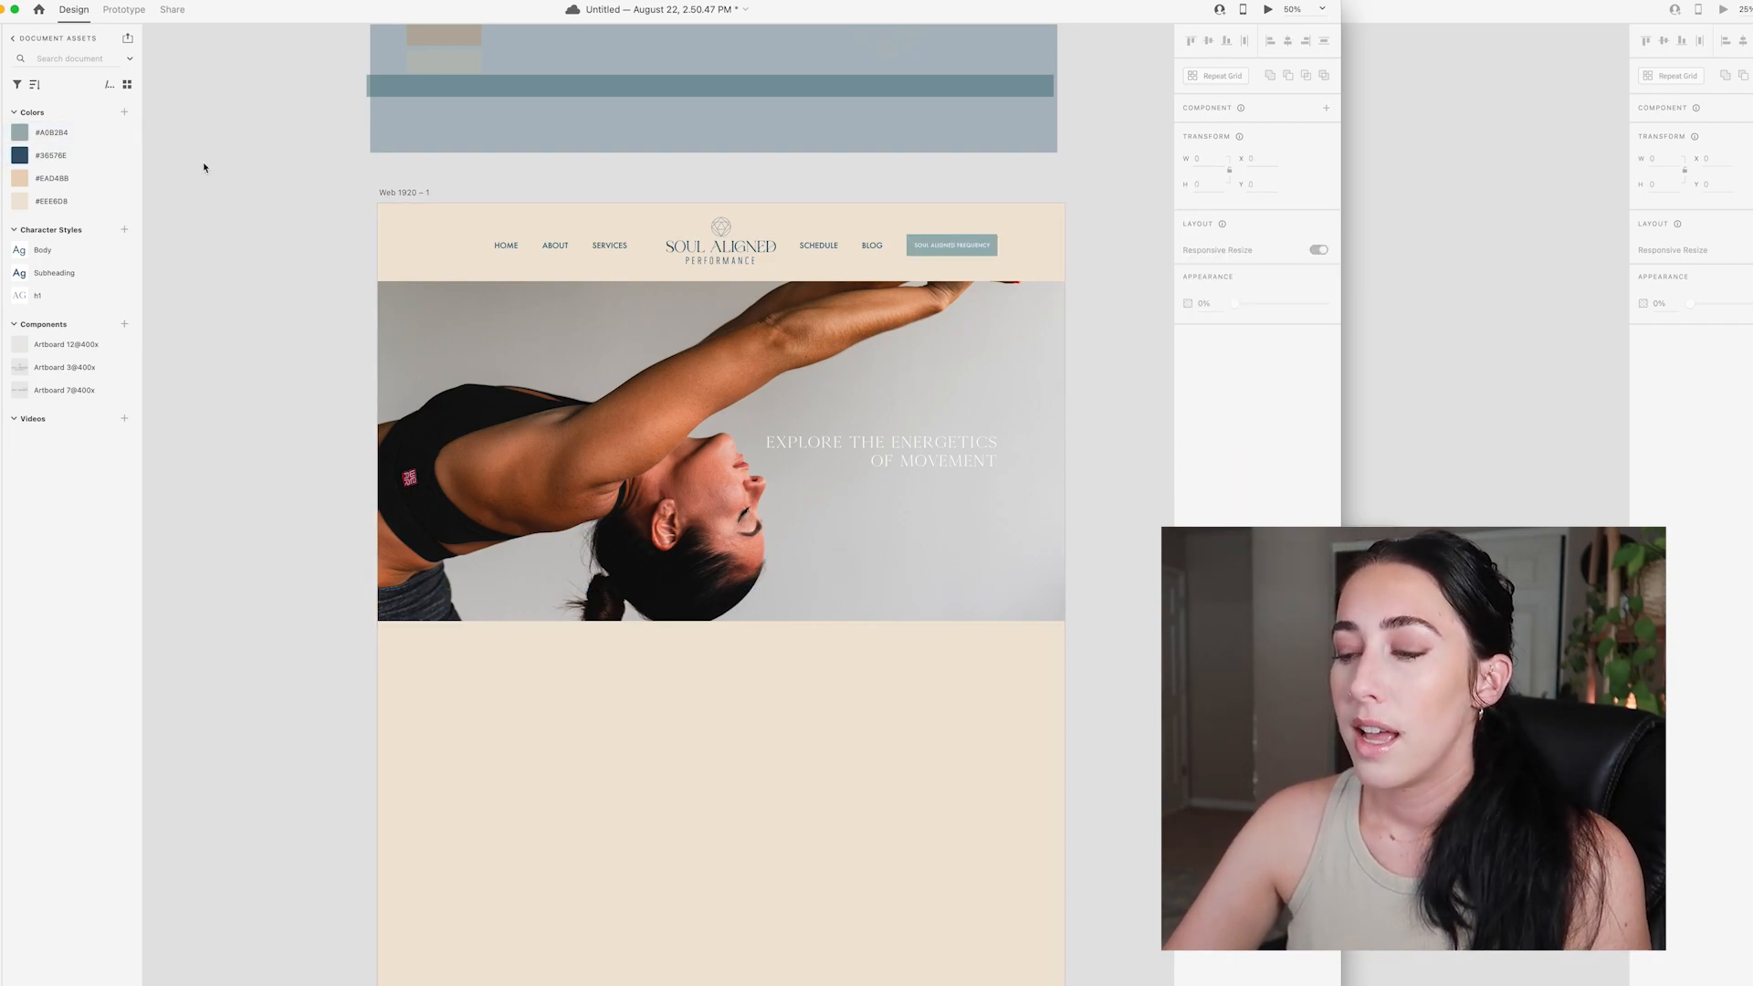
- Draw a rectangle about 629 by 738 in the beige section below the hero image
{"action": "scroll", "coordinate": [875, 761], "scroll_direction": "down", "scroll_amount": 1}
{"action": "scroll", "coordinate": [875, 761], "scroll_direction": "down", "scroll_amount": 2}
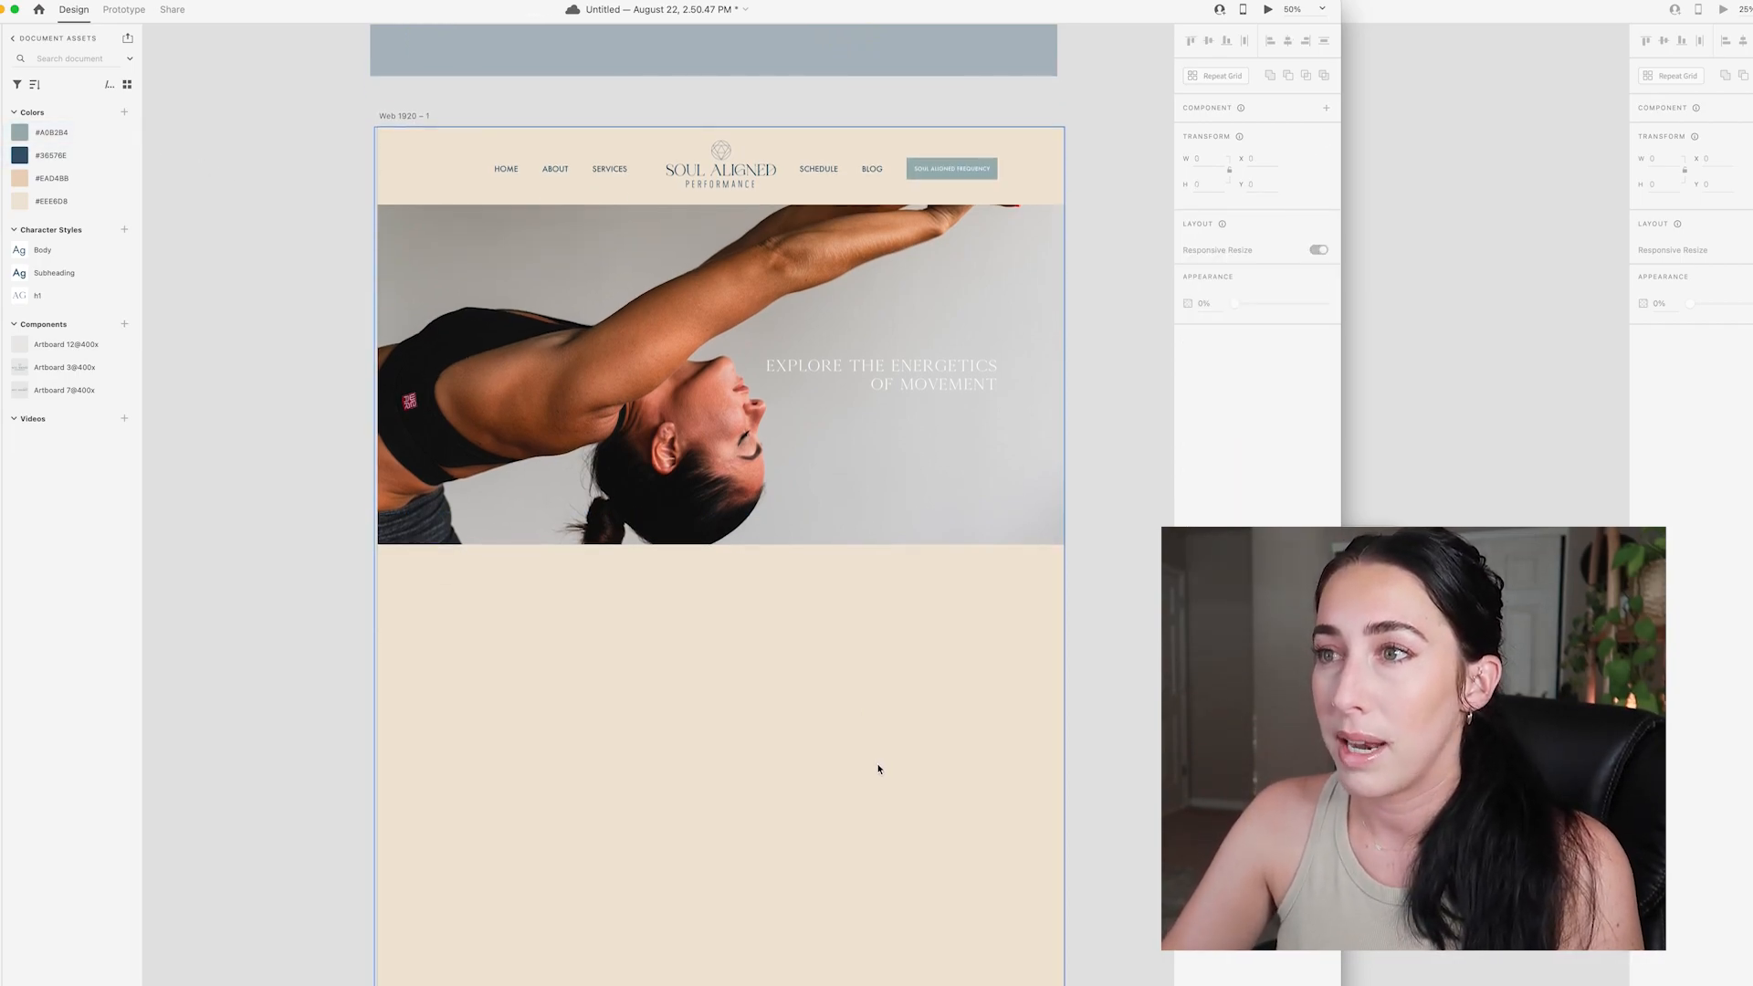
{"action": "scroll", "coordinate": [877, 767], "scroll_direction": "down", "scroll_amount": 1}
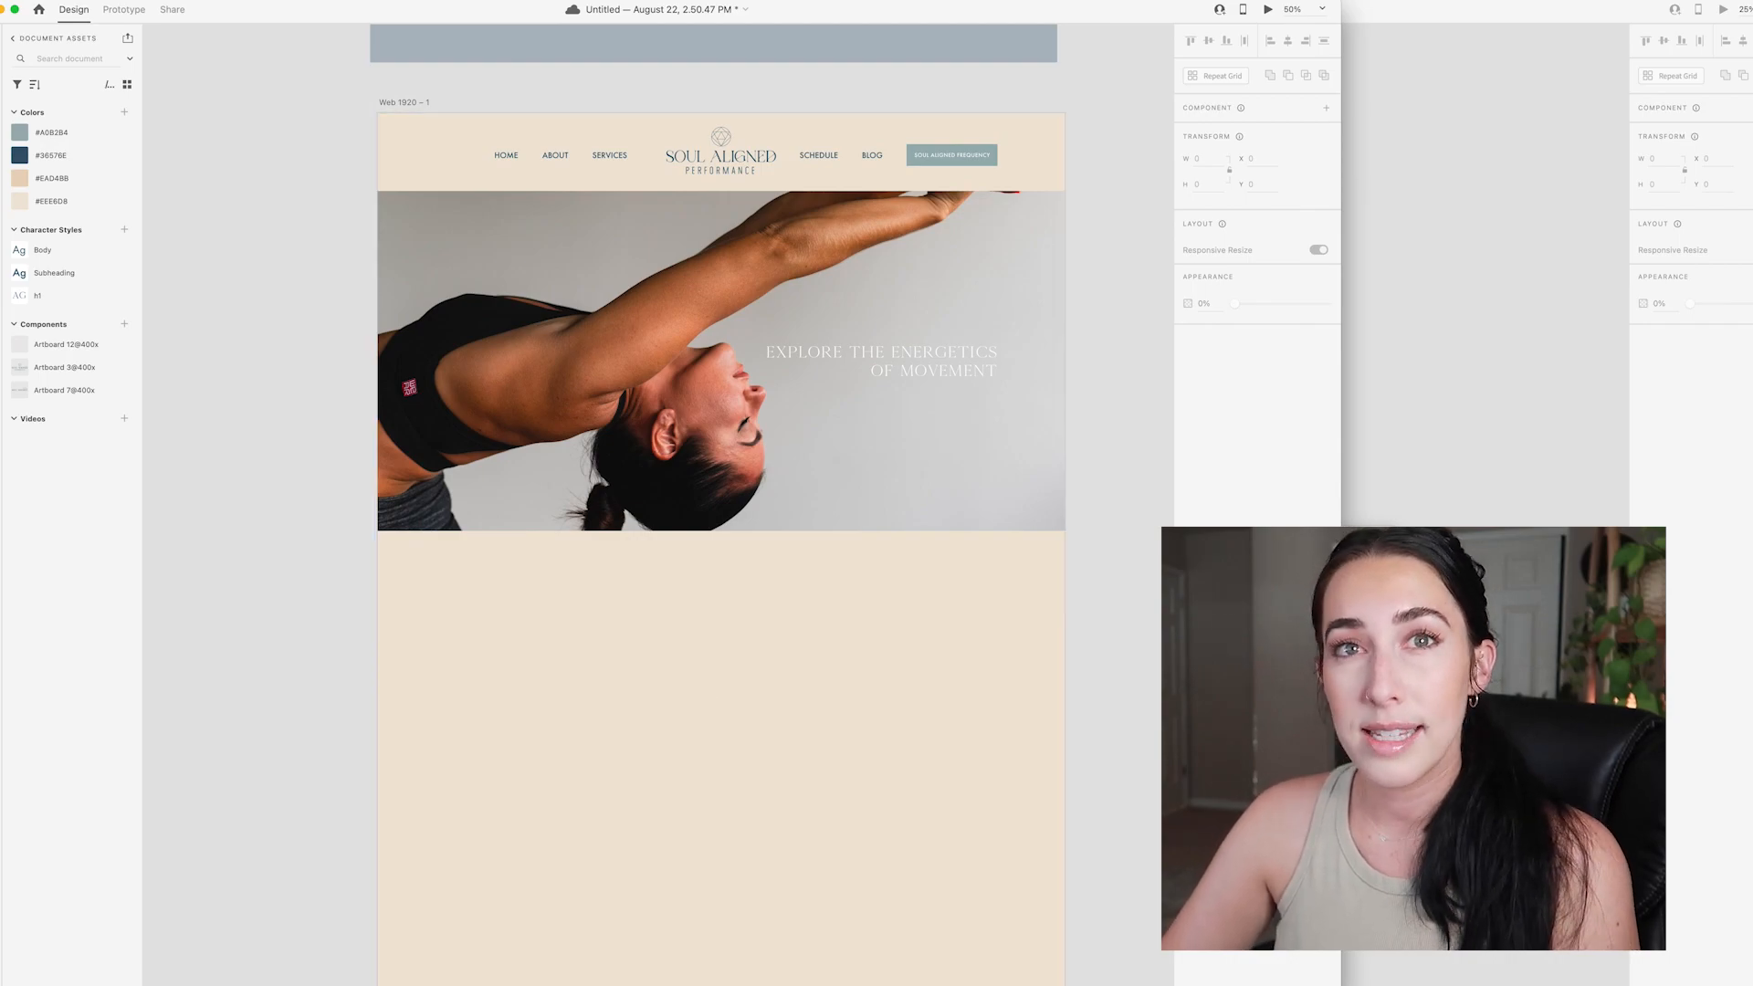
{"action": "scroll", "coordinate": [194, 694], "scroll_direction": "down", "scroll_amount": 10}
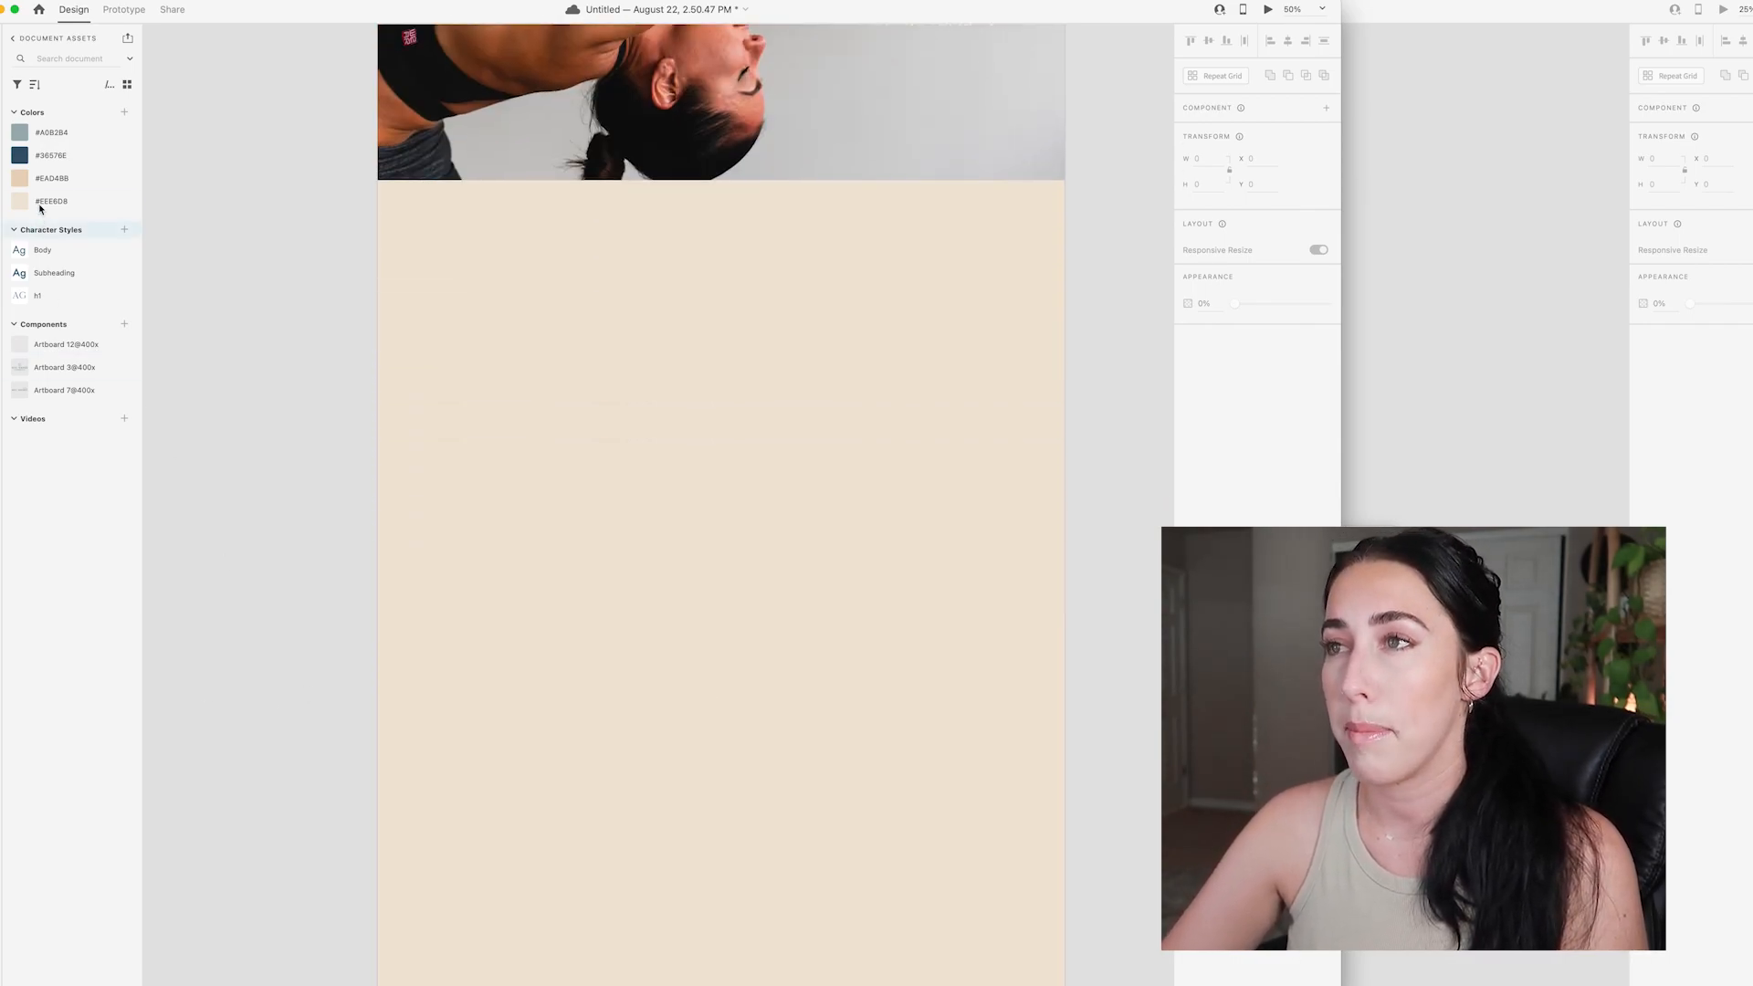
{"action": "key", "text": "r"}
{"action": "mouse_move", "coordinate": [496, 252]}
{"action": "left_mouse_down"}
{"action": "mouse_move", "coordinate": [752, 551]}
{"action": "mouse_move", "coordinate": [721, 514]}
{"action": "left_mouse_up"}
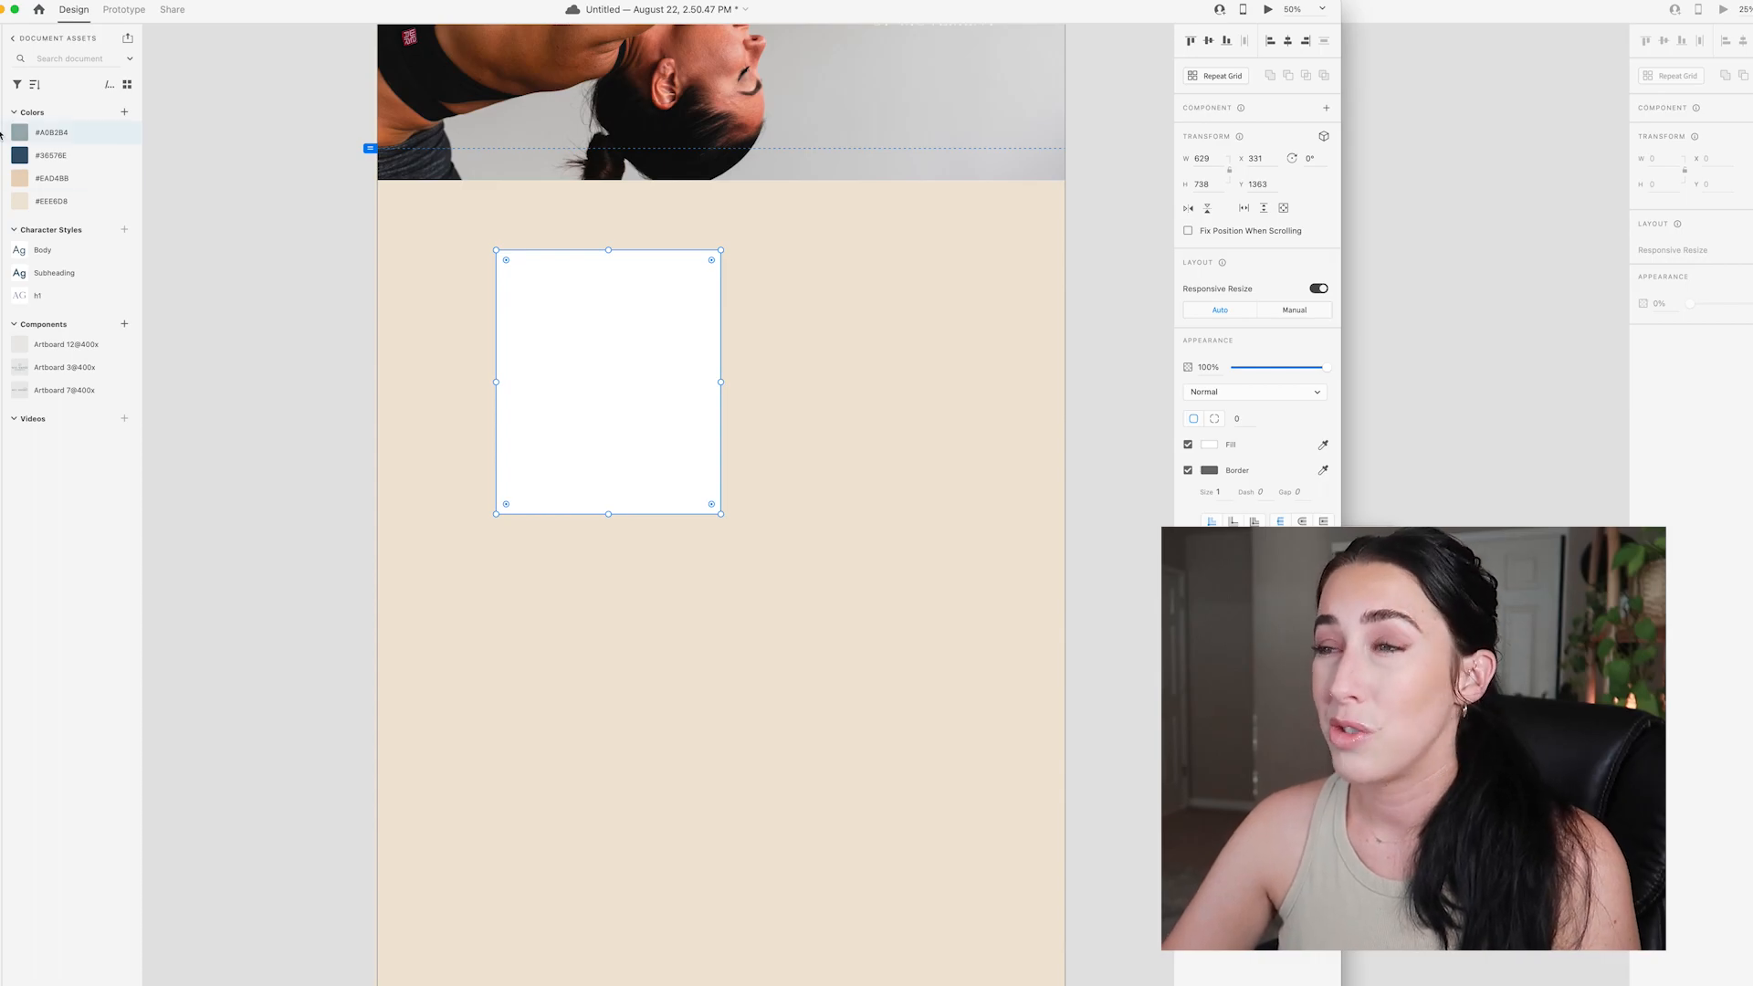
{"action": "left_click", "coordinate": [369, 351]}
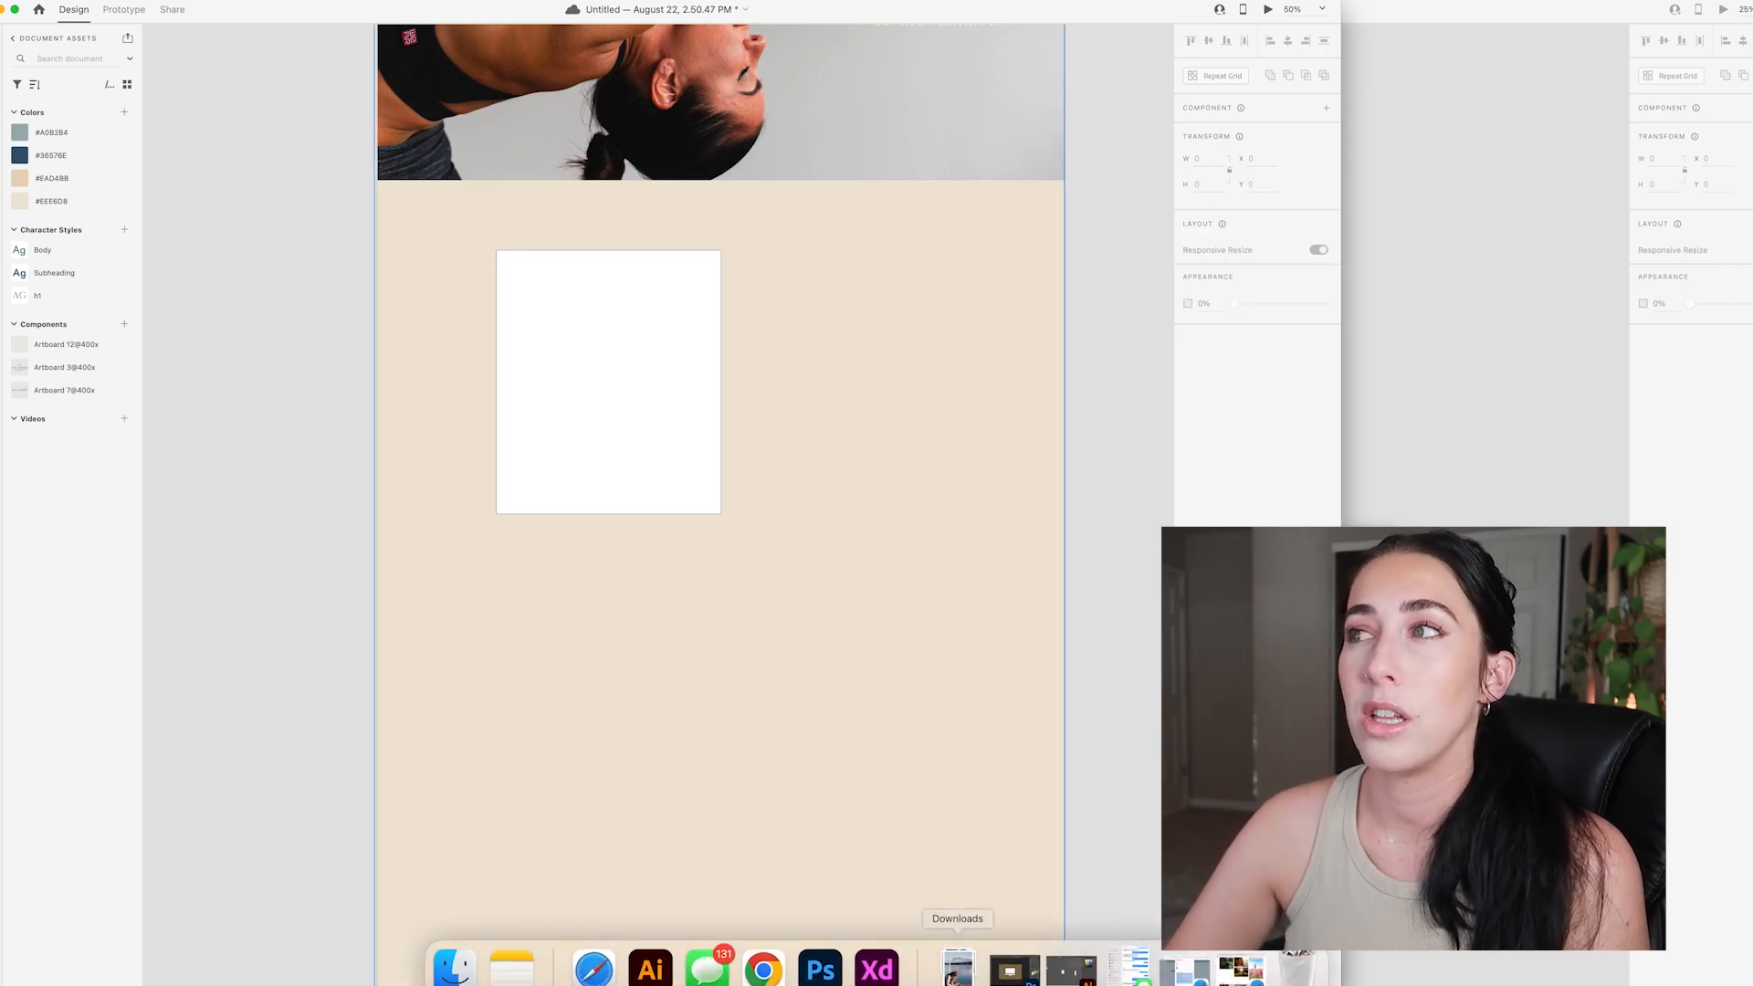
- Fill the white rectangle with the lakeside reading photo from Downloads and turn off its border
{"action": "left_click", "coordinate": [957, 966]}
{"action": "left_click_drag", "start_coordinate": [957, 908], "coordinate": [570, 374]}
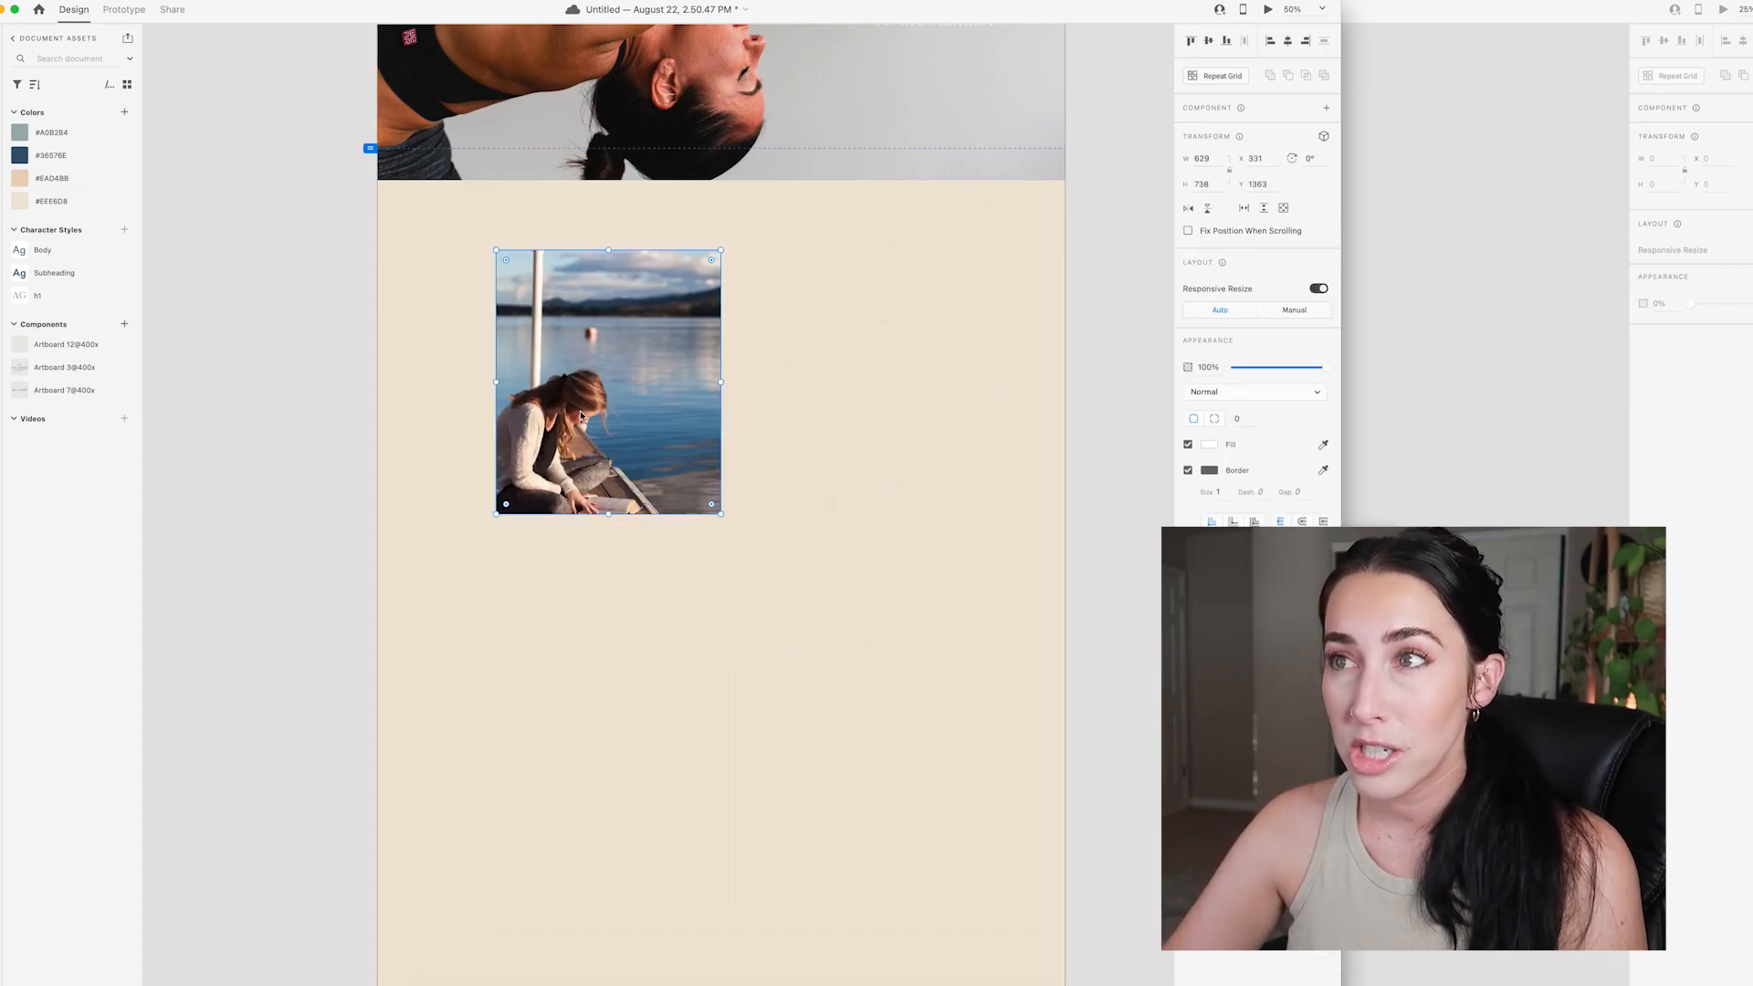
{"action": "scroll", "coordinate": [693, 475], "scroll_direction": "up", "scroll_amount": 3}
{"action": "left_click", "coordinate": [1187, 470]}
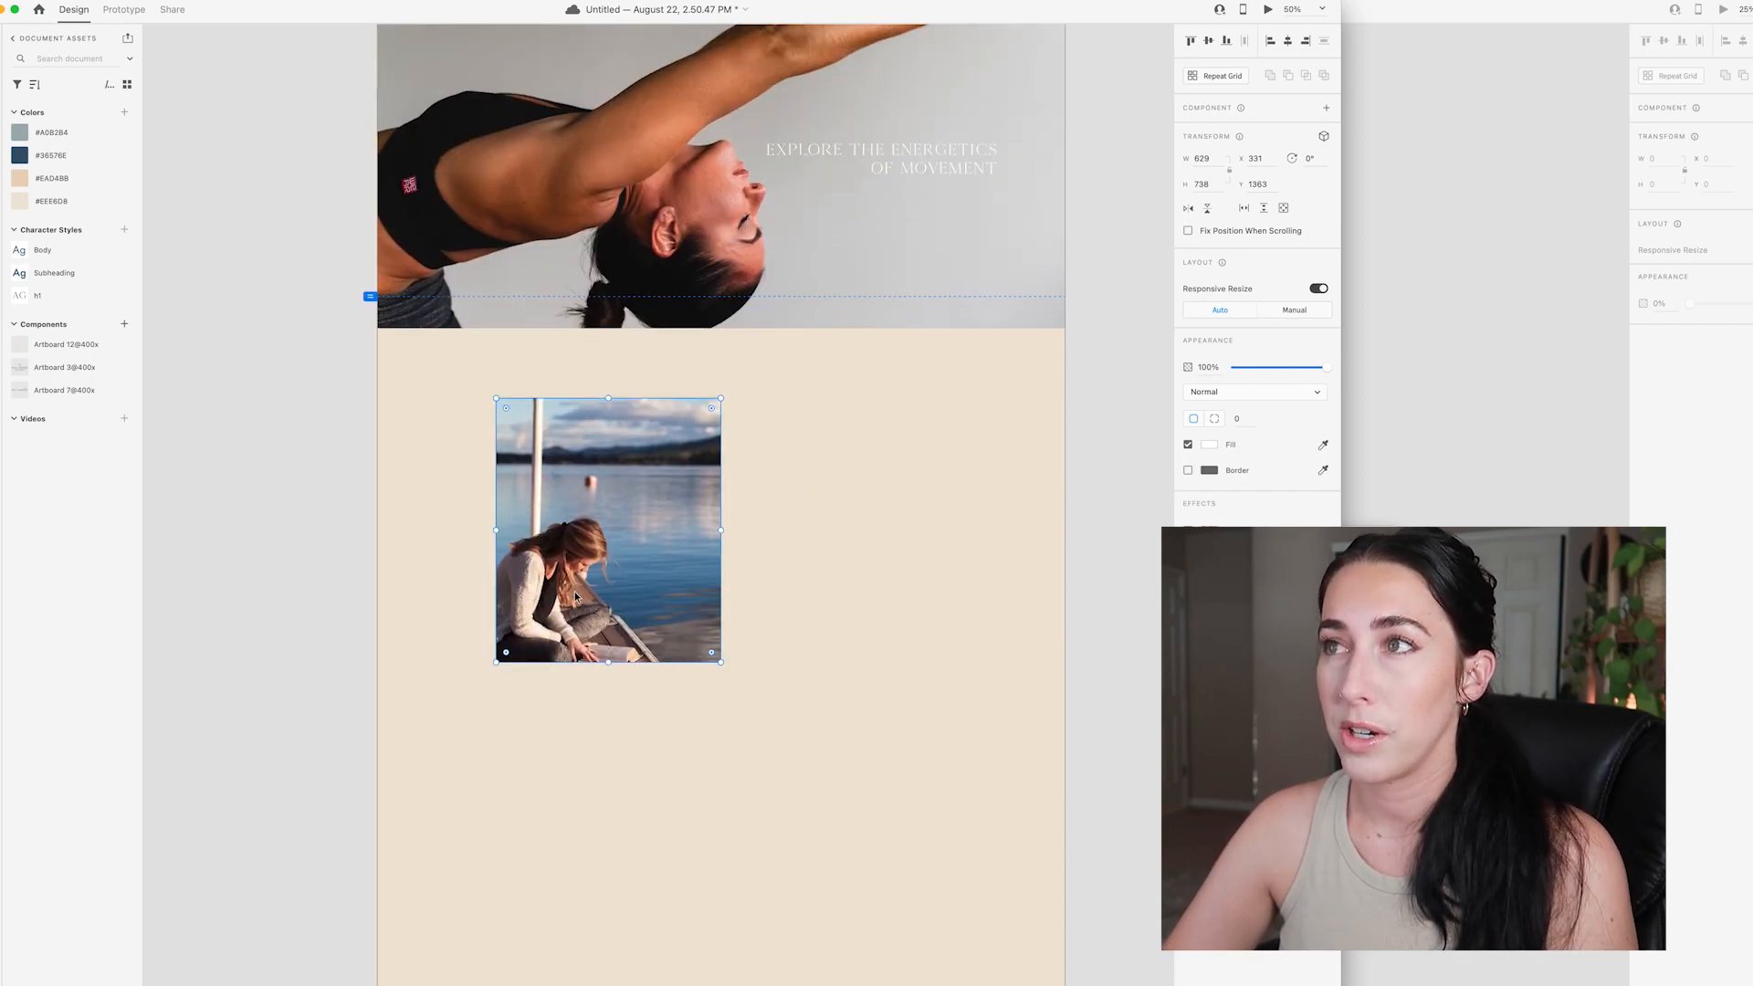
- Shift the photo up inside its frame to show the whole reading woman, and move the frame farther below the hero image
{"action": "double_click", "coordinate": [584, 593]}
{"action": "left_click_drag", "start_coordinate": [584, 594], "coordinate": [585, 572]}
{"action": "left_click", "coordinate": [317, 544]}
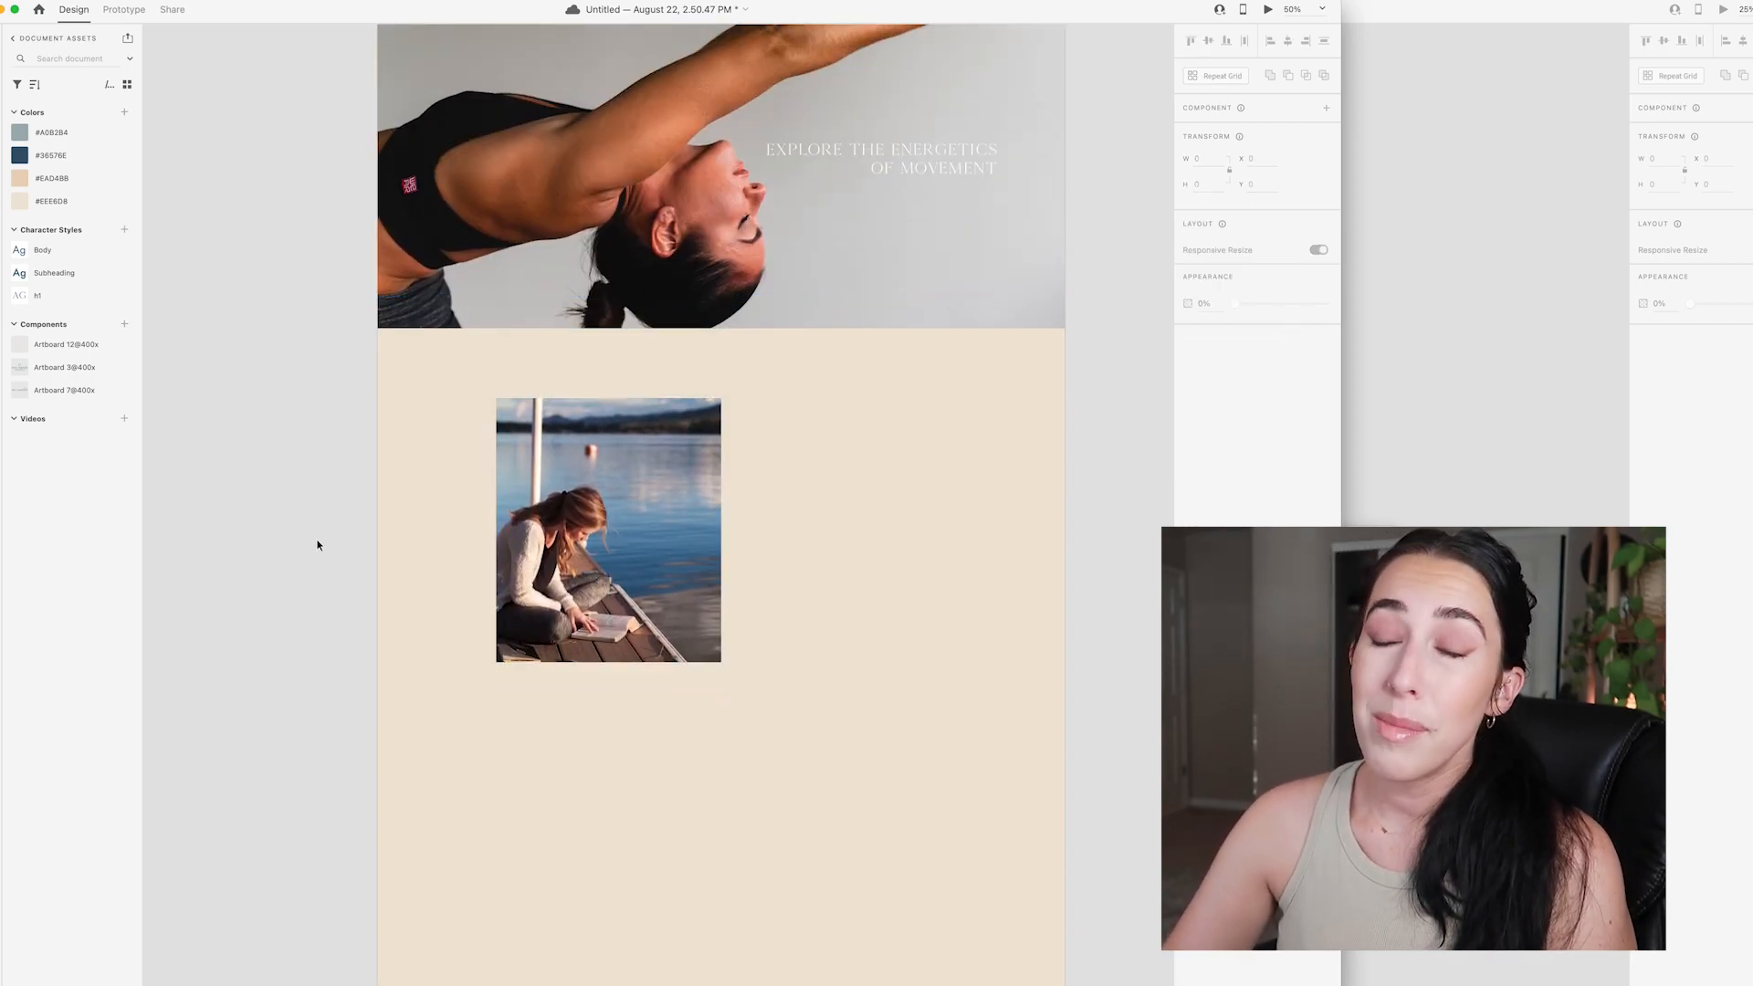
{"action": "scroll", "coordinate": [317, 544], "scroll_direction": "up", "scroll_amount": 2}
{"action": "left_click_drag", "start_coordinate": [589, 624], "coordinate": [610, 678]}
- Trim the beige background rectangle to the artboard's sides, 1920 wide at X 0
{"action": "left_click", "coordinate": [787, 693]}
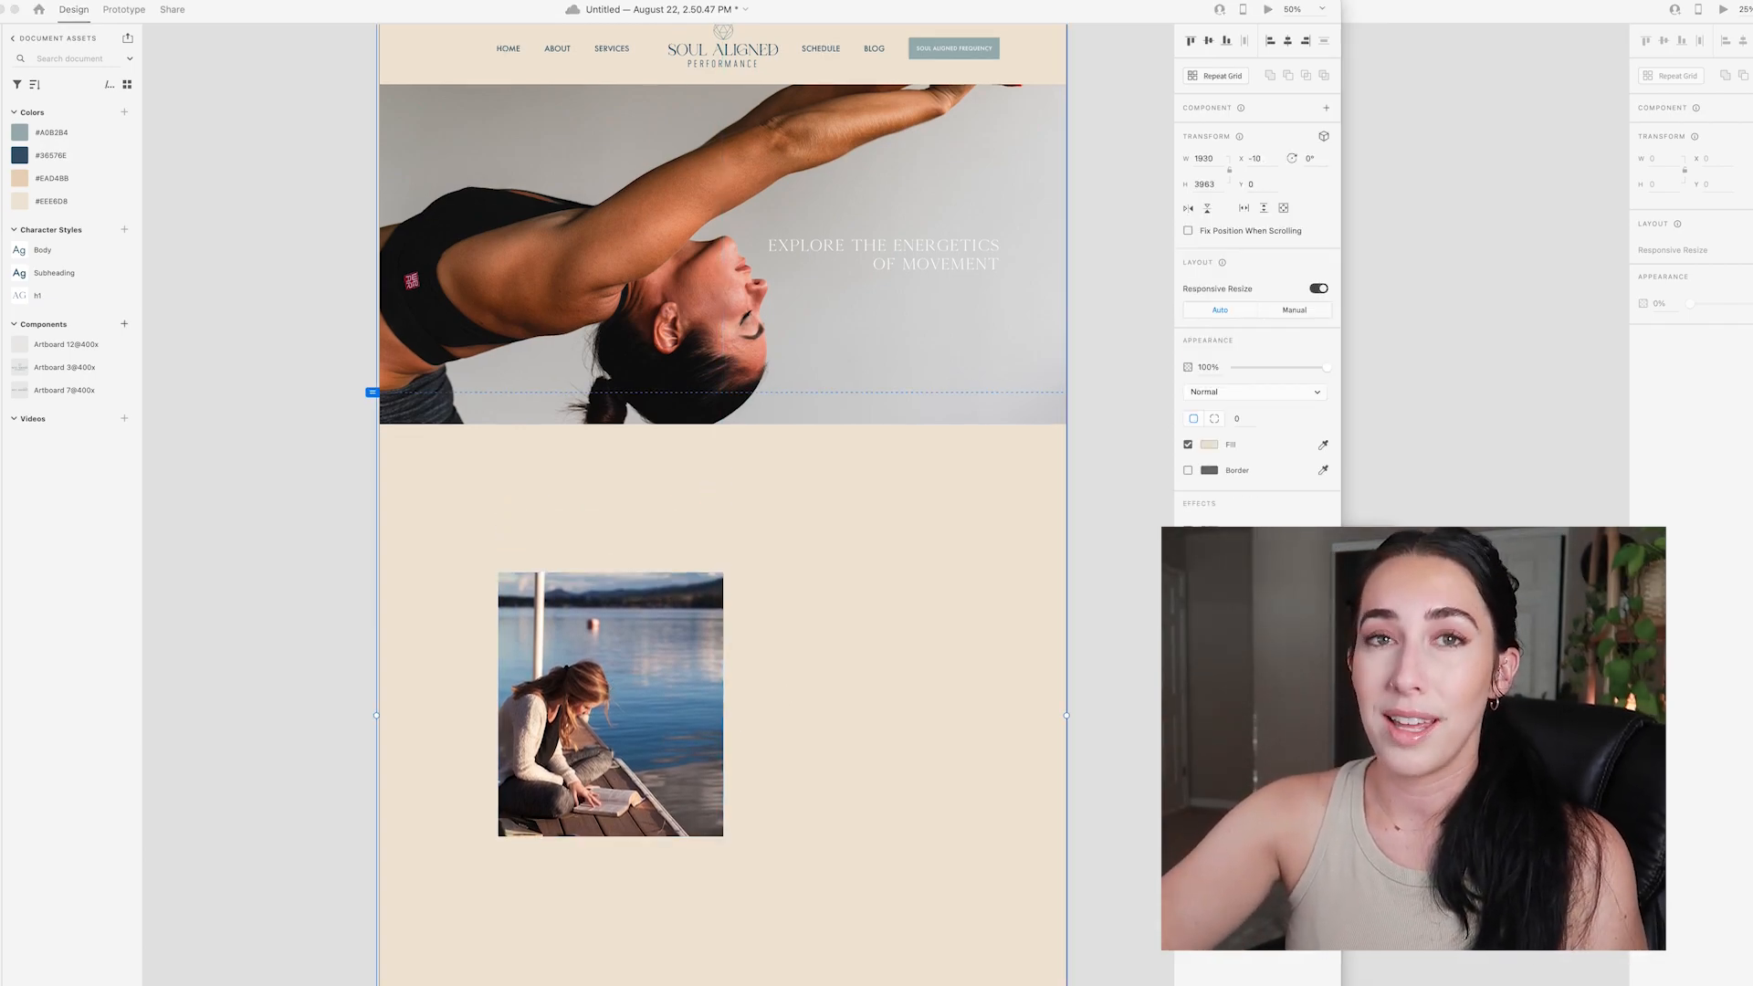
{"action": "left_click", "coordinate": [320, 557]}
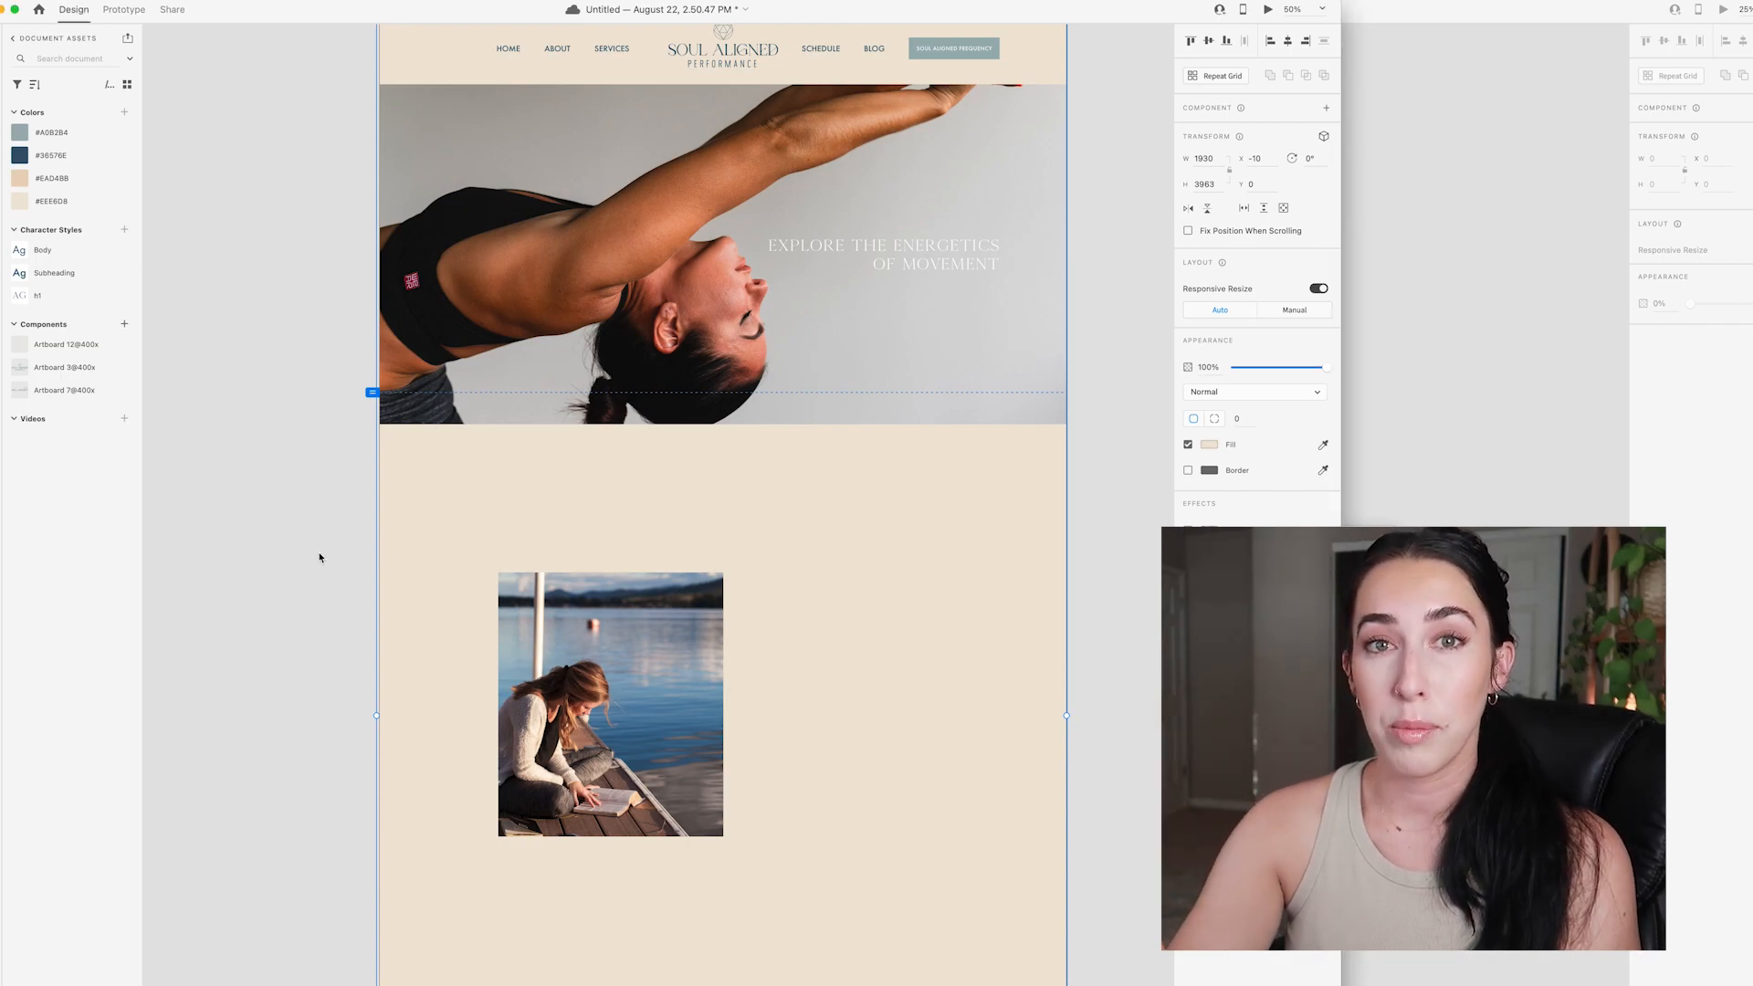
{"action": "right_click", "coordinate": [878, 495]}
{"action": "key", "text": "Escape"}
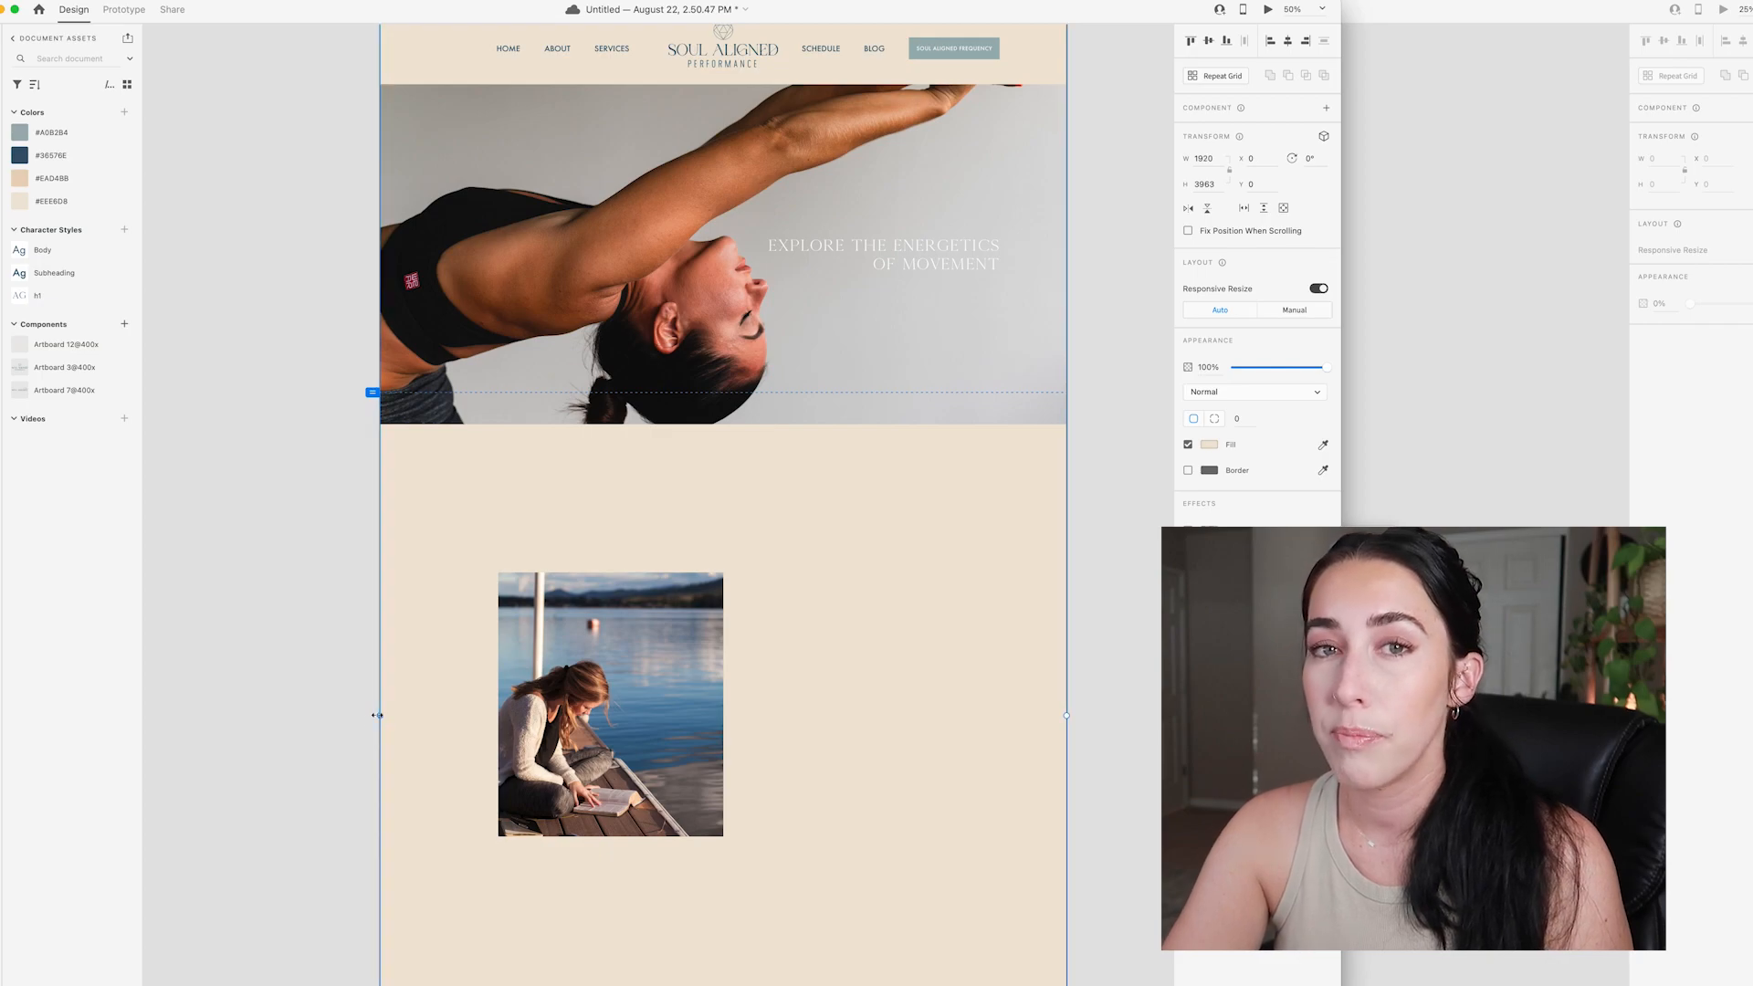
{"action": "left_click", "coordinate": [351, 721]}
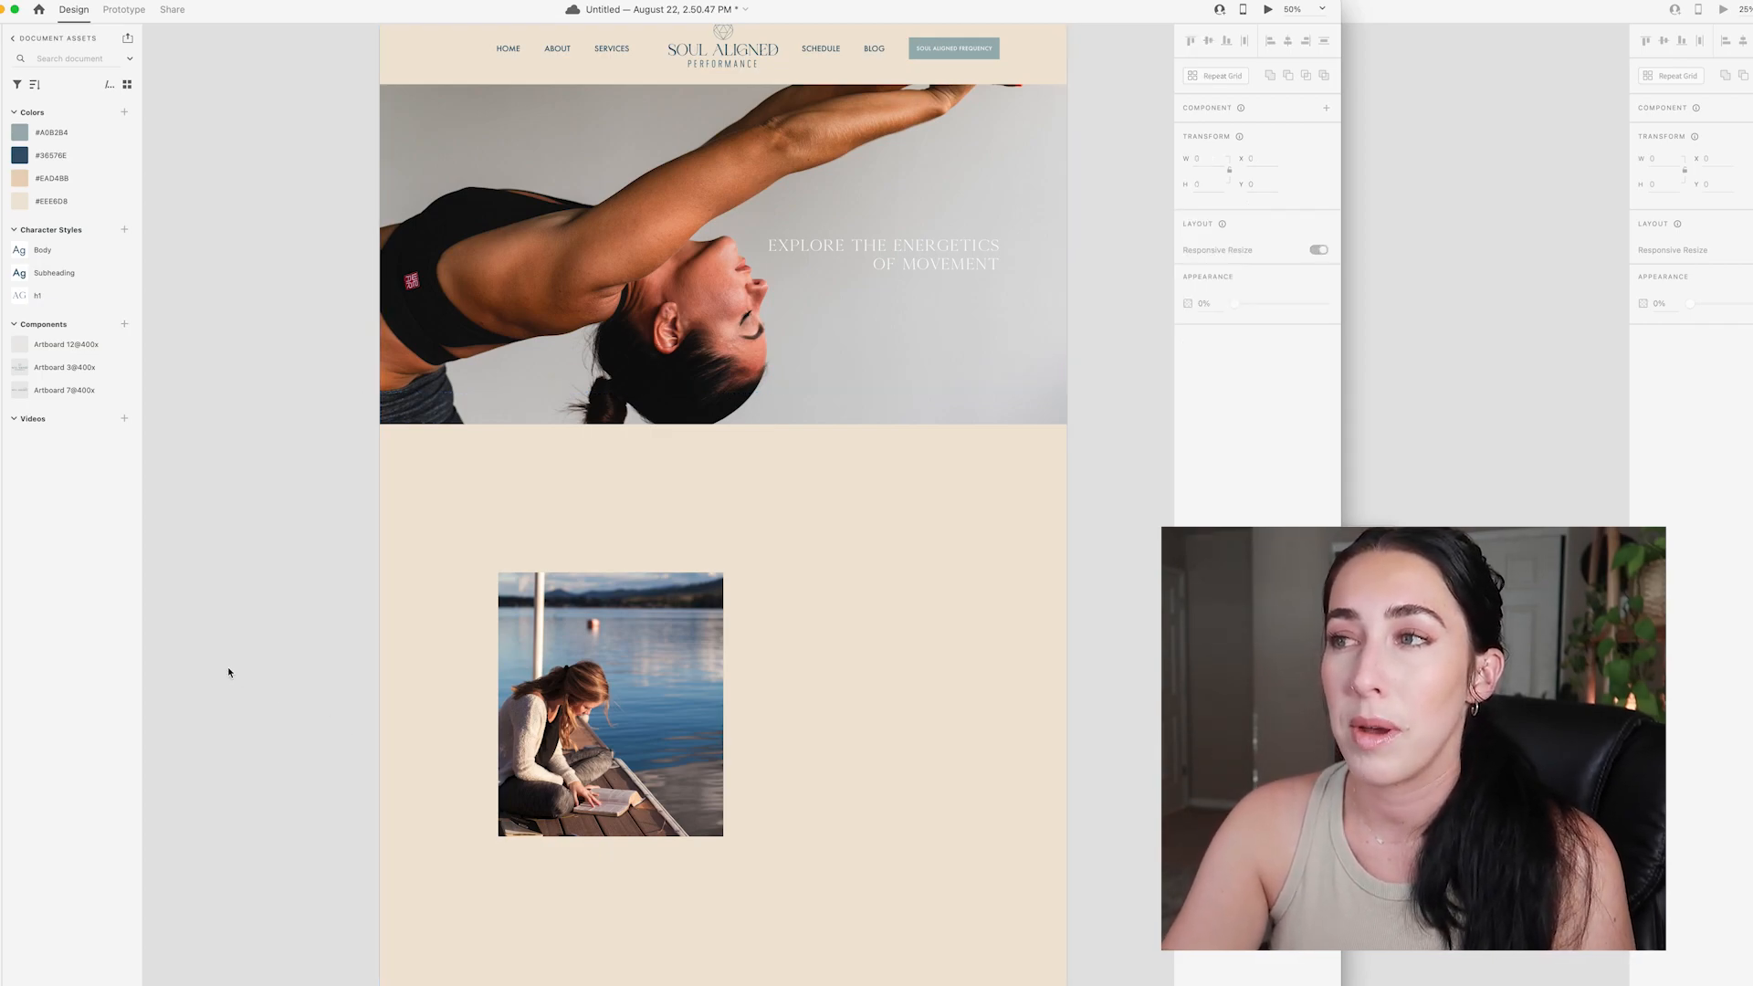
- Add the text FREE DOWNLOAD in the beige section below the hero image and color it with the dark blue swatch
{"action": "key", "text": "t"}
{"action": "left_click", "coordinate": [477, 482]}
{"action": "type", "text": "FREE DOW"}
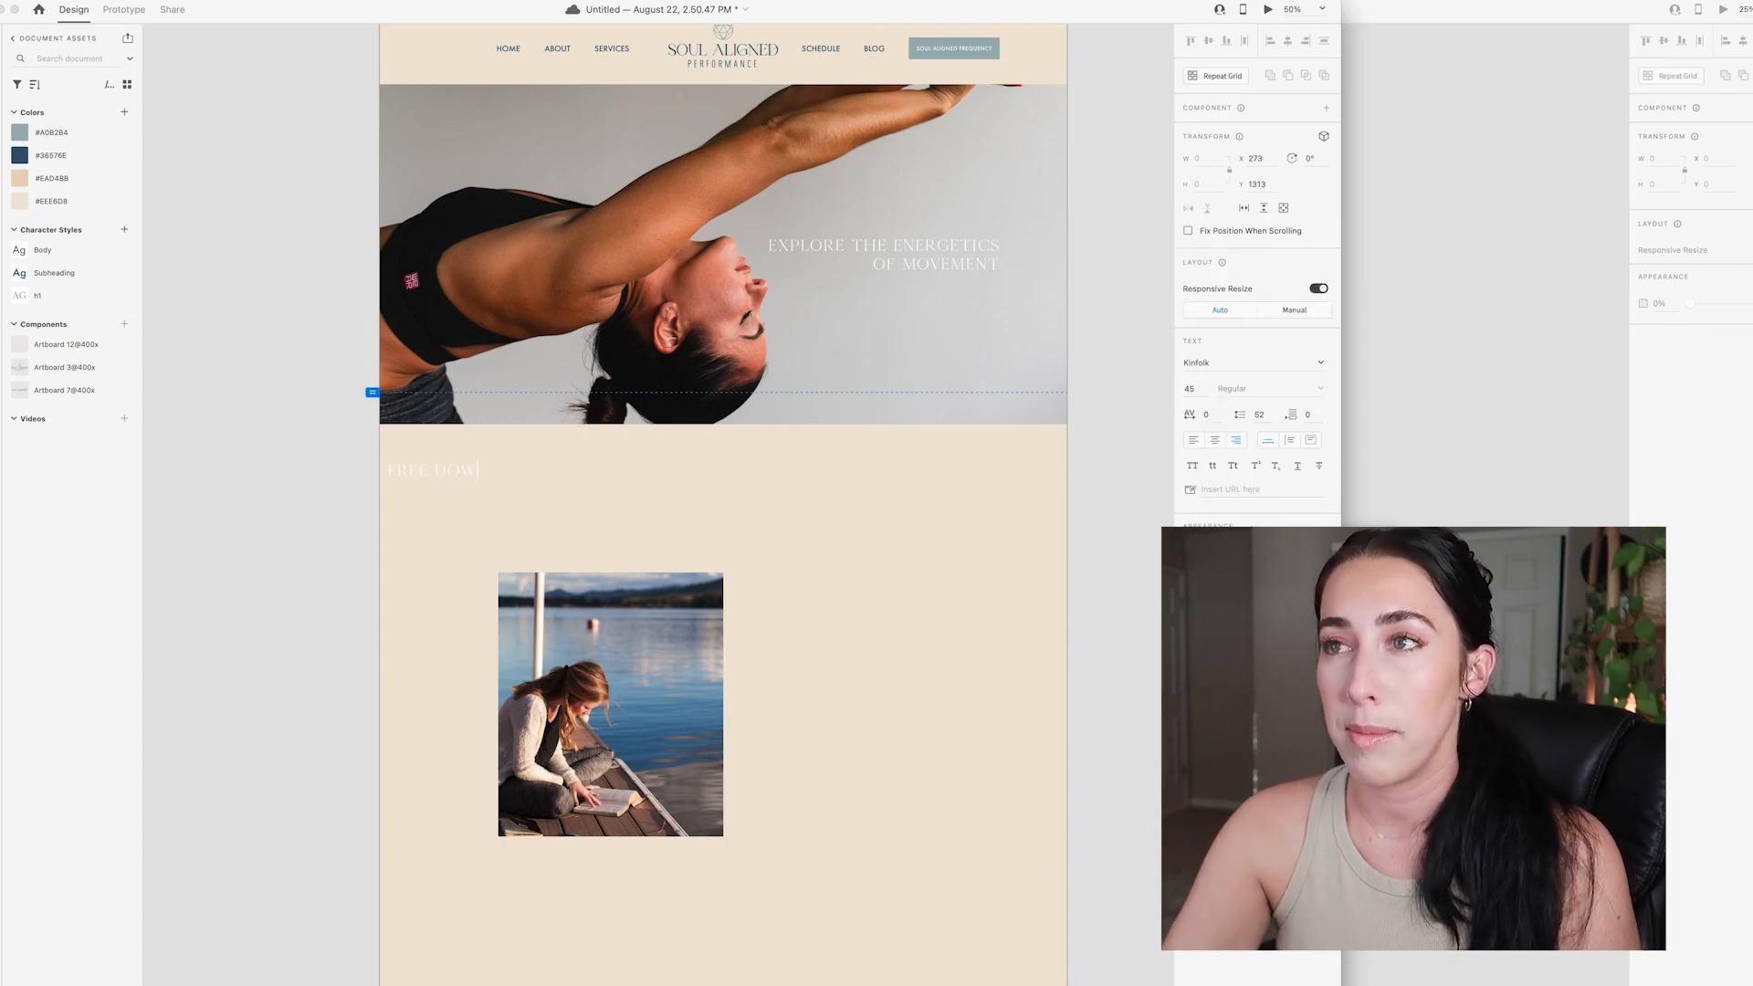
{"action": "type", "text": "NLOAD"}
{"action": "key", "text": "super+a"}
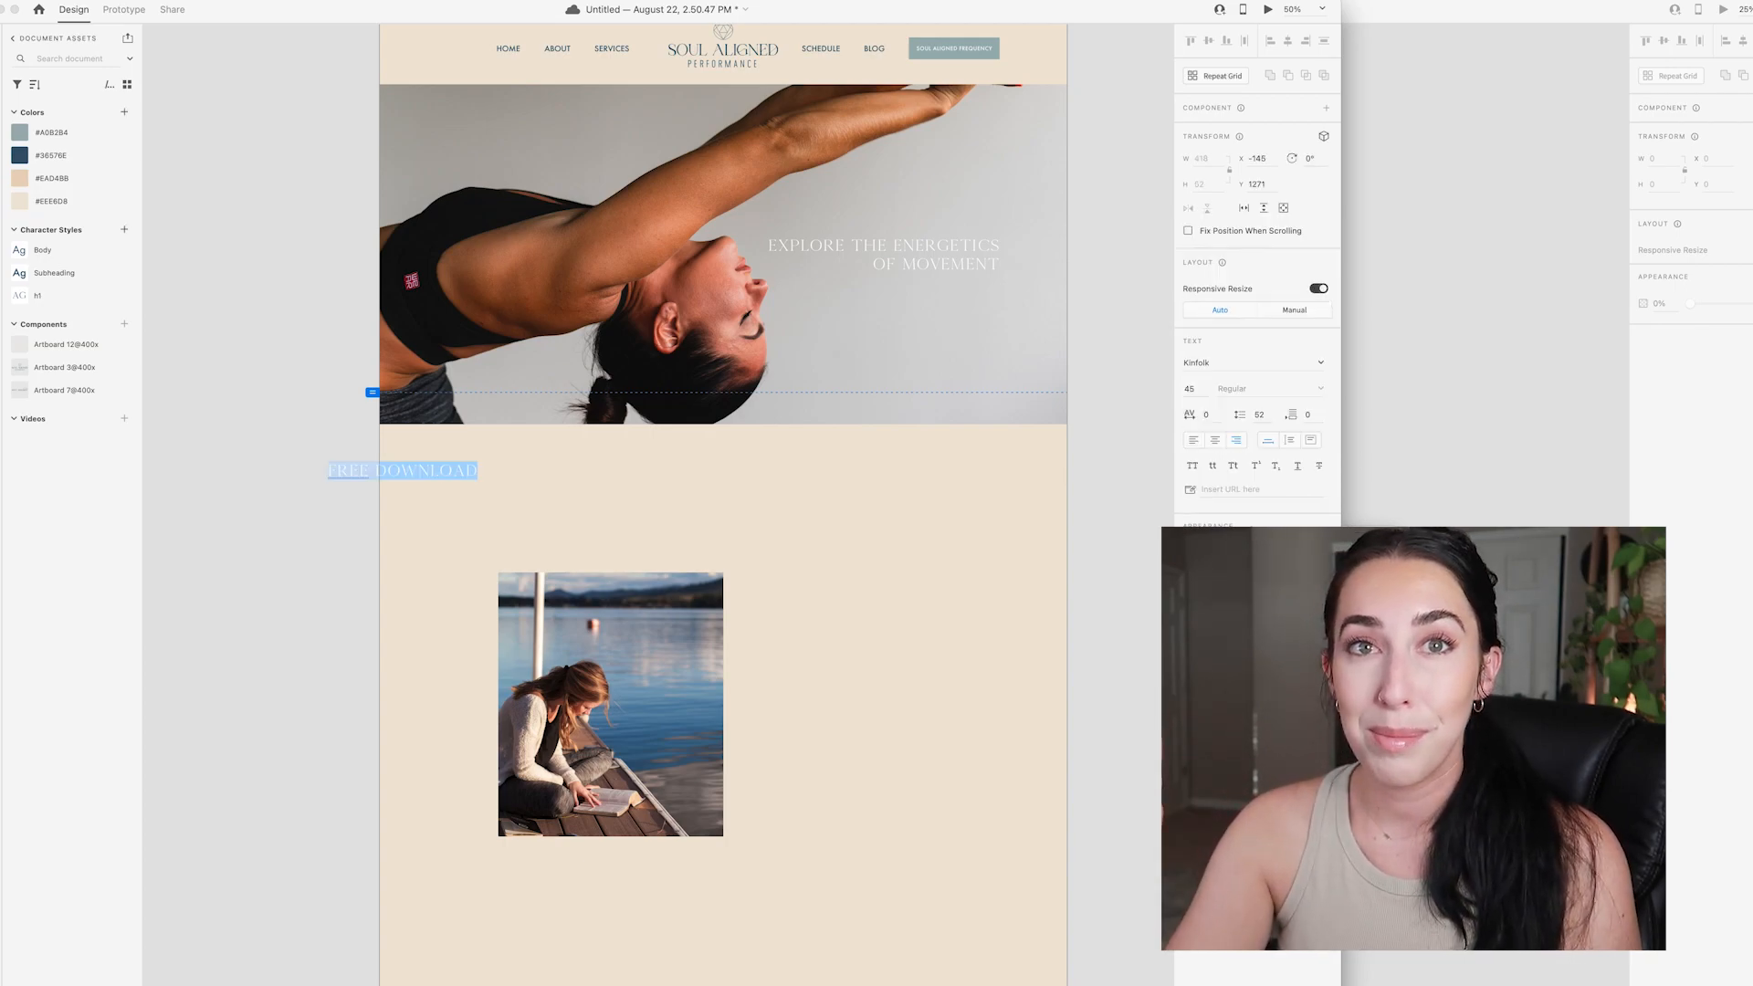
{"action": "left_click", "coordinate": [19, 156]}
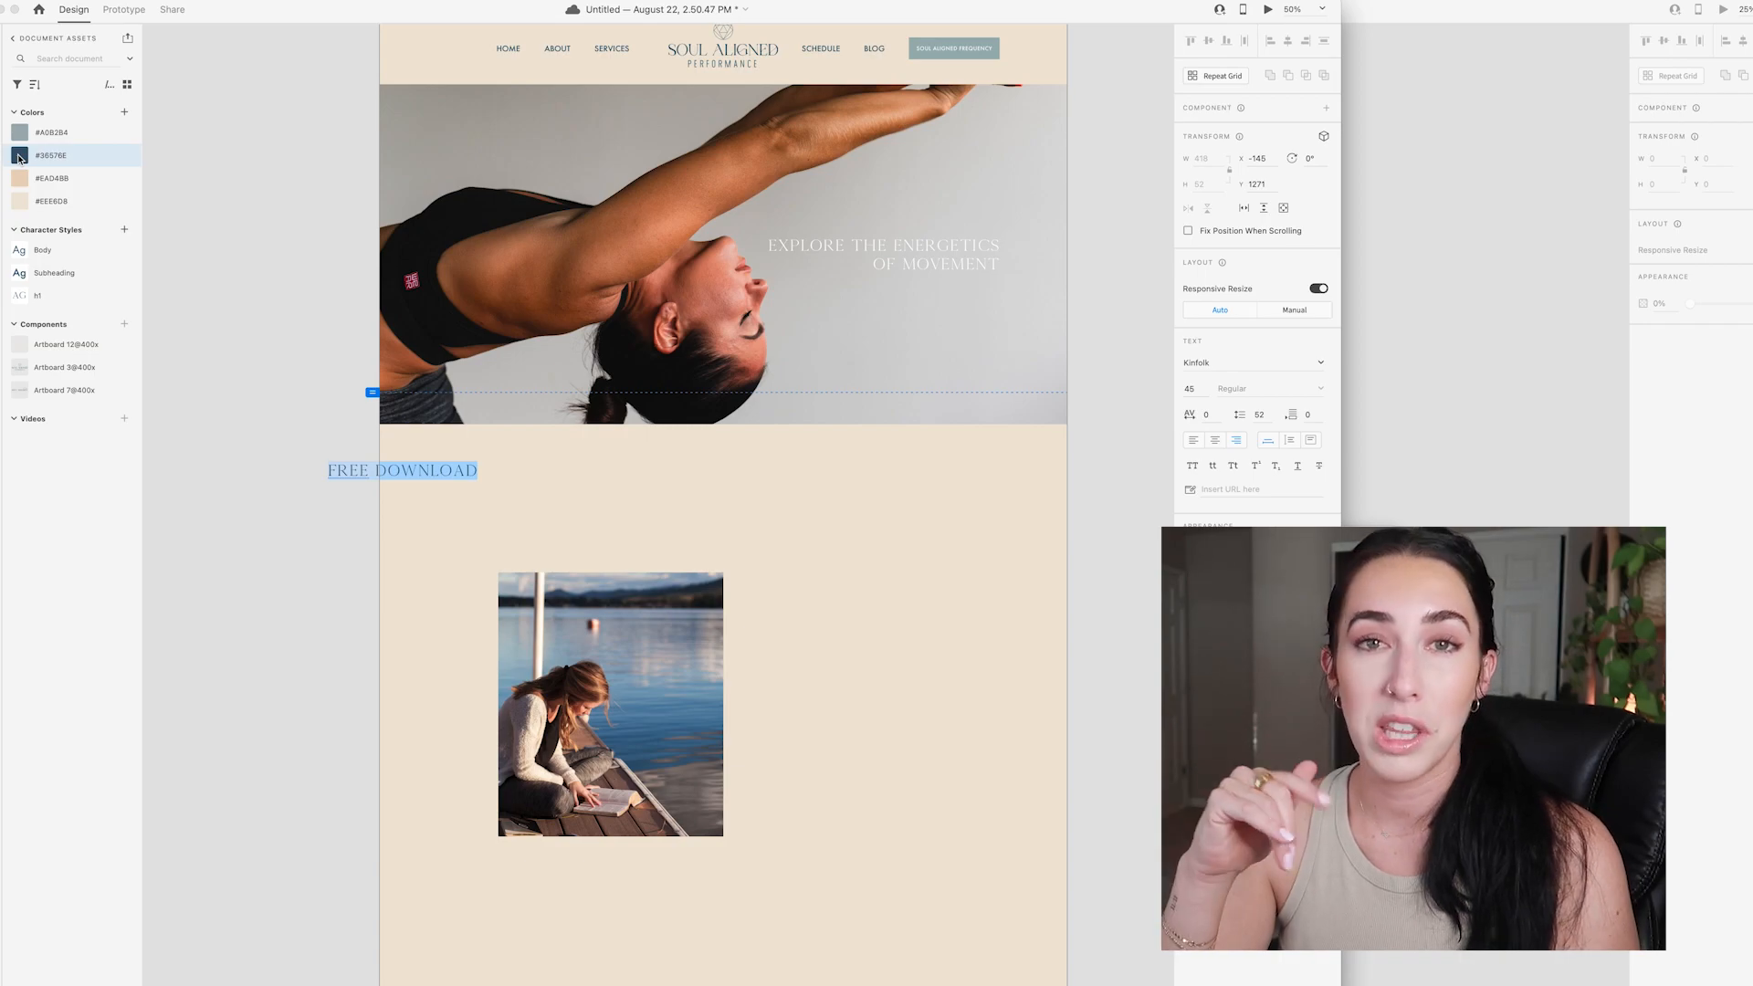
{"action": "key", "text": "Escape"}
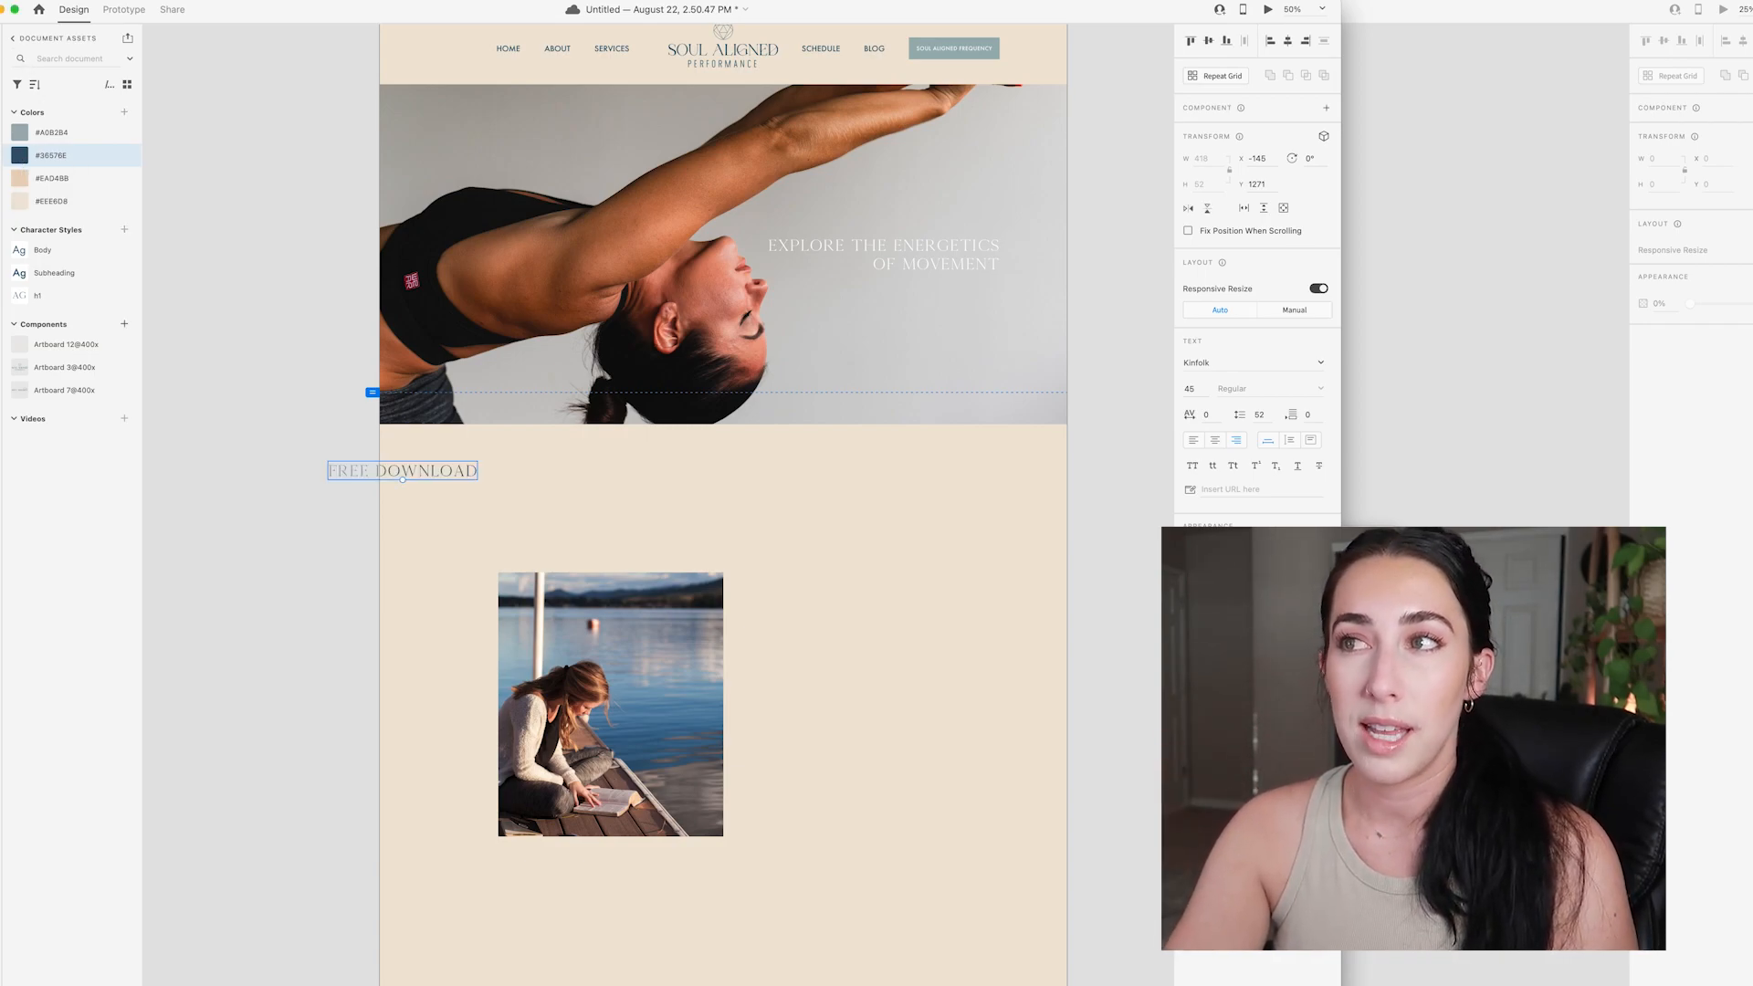
- Move the FREE DOWNLOAD text inside the artboard, just below the hero image at about X 389, Y 1225
{"action": "scroll", "coordinate": [426, 453], "scroll_direction": "down", "scroll_amount": 1}
{"action": "left_click_drag", "start_coordinate": [425, 457], "coordinate": [646, 455]}
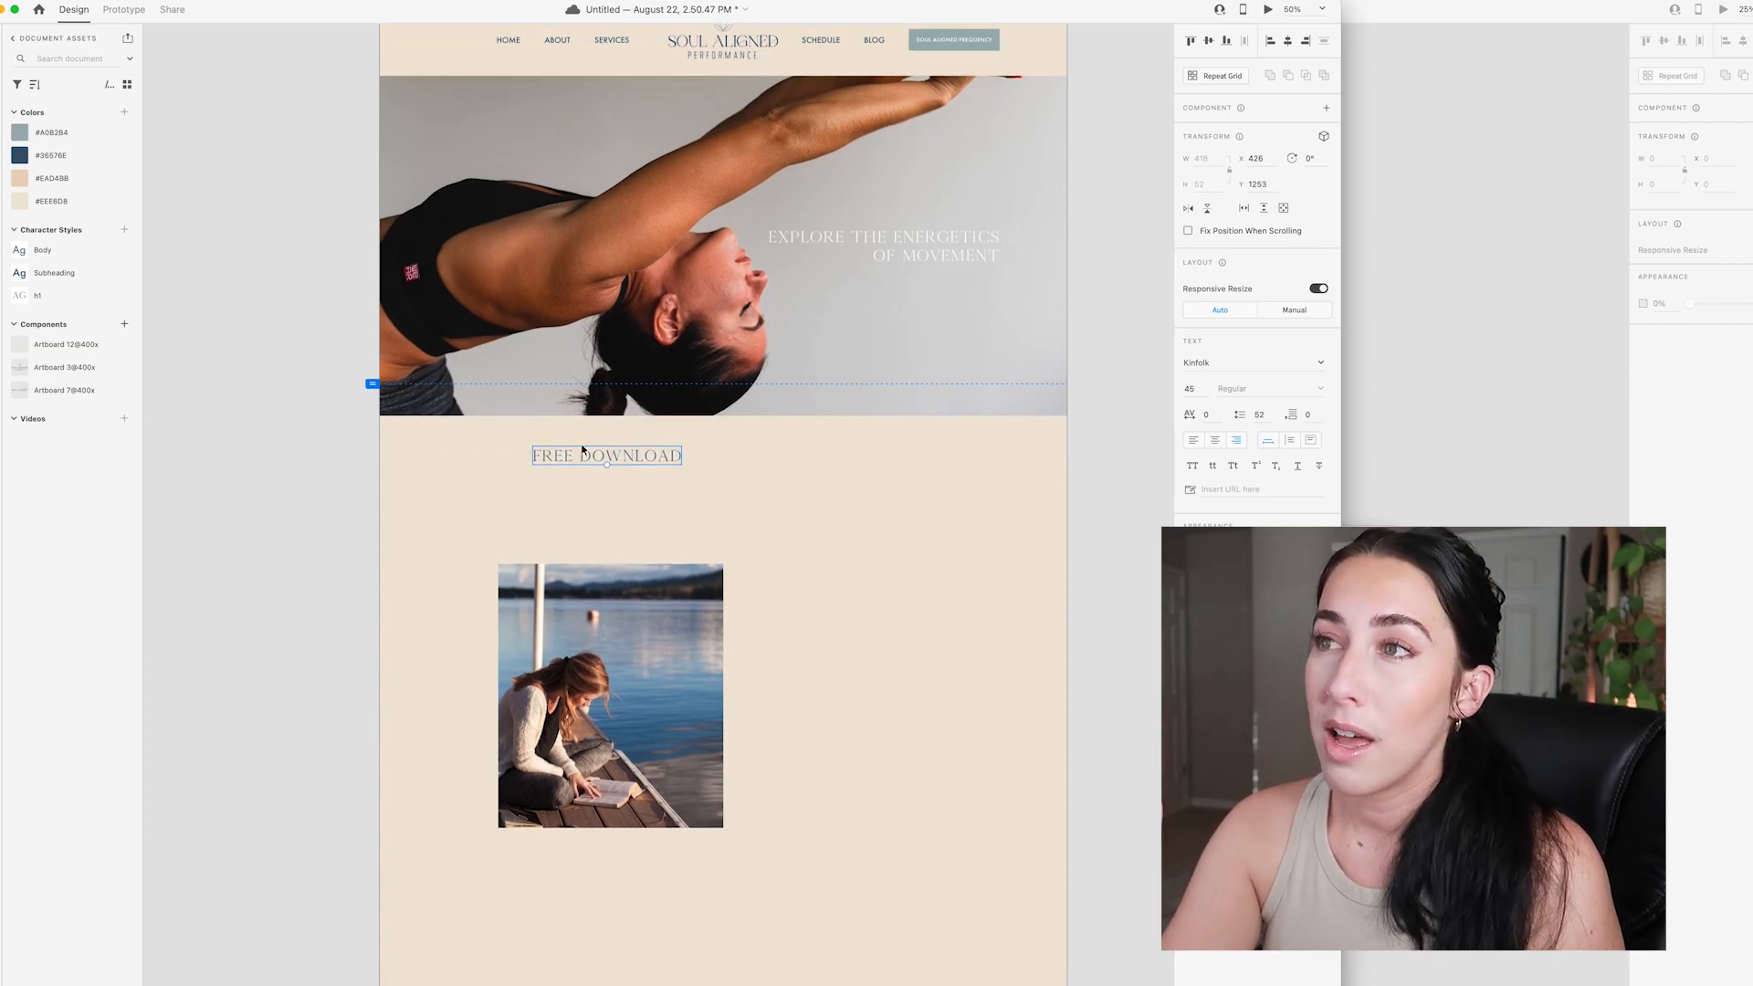
{"action": "left_click", "coordinate": [267, 378]}
{"action": "scroll", "coordinate": [266, 378], "scroll_direction": "up", "scroll_amount": 2}
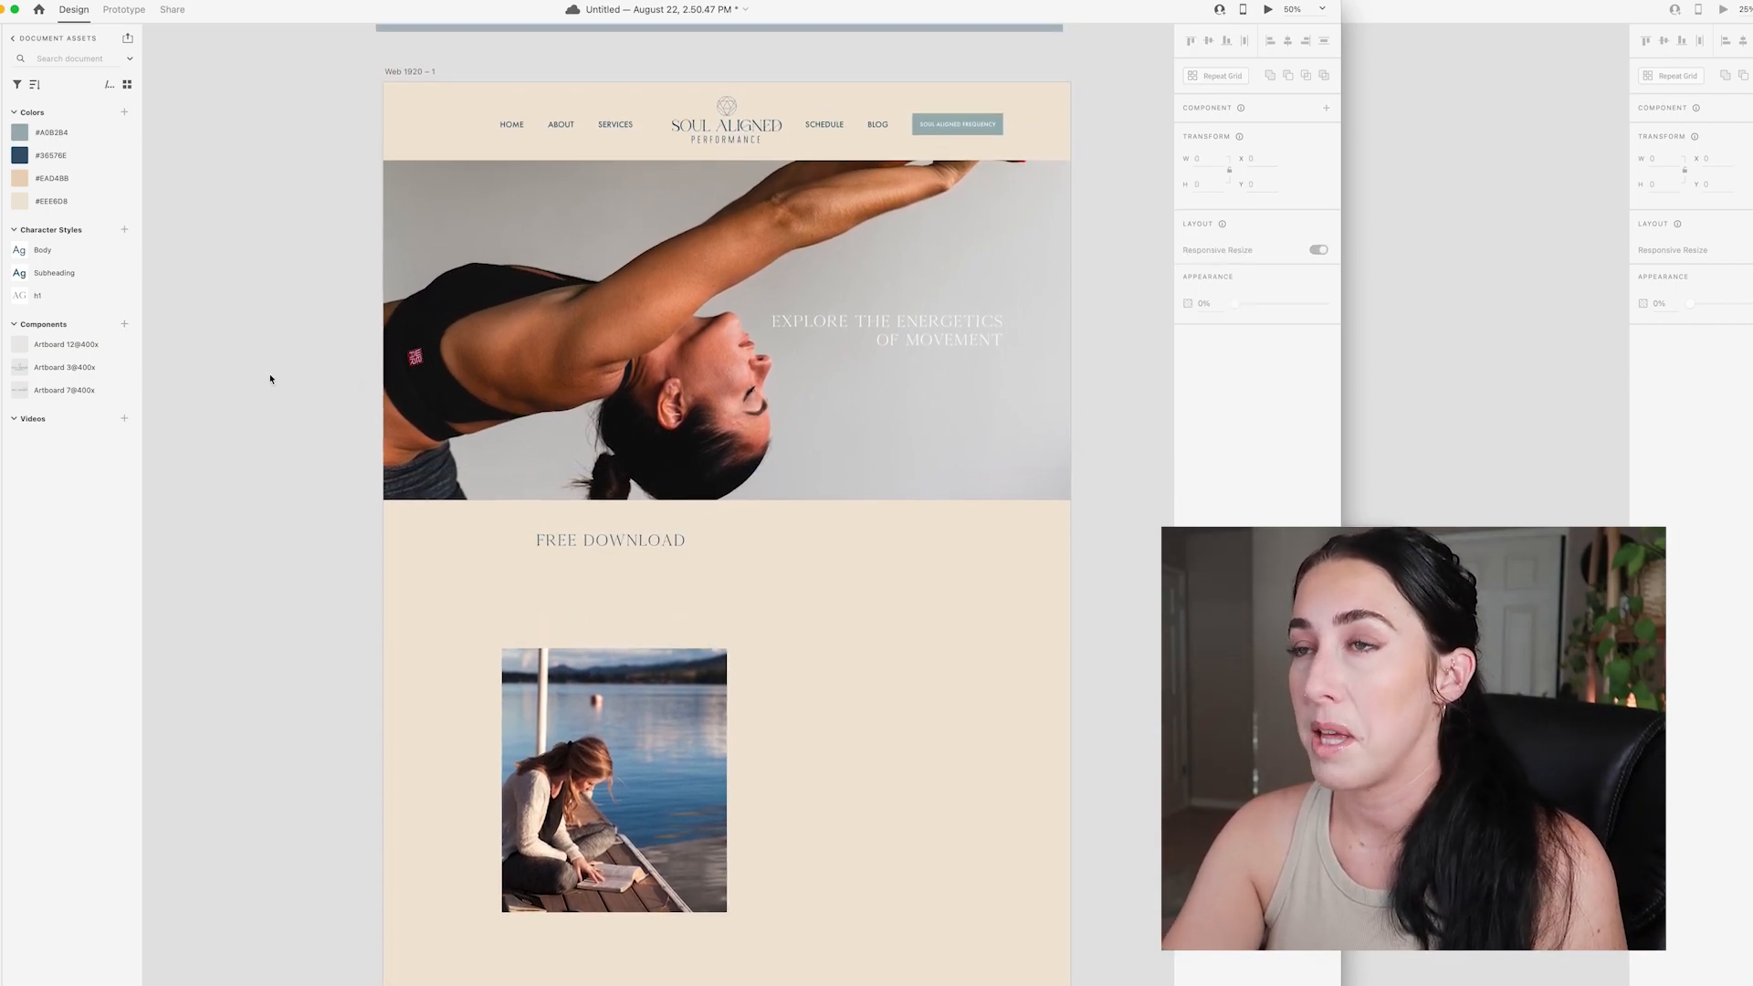
{"action": "left_click_drag", "start_coordinate": [661, 527], "coordinate": [648, 521]}
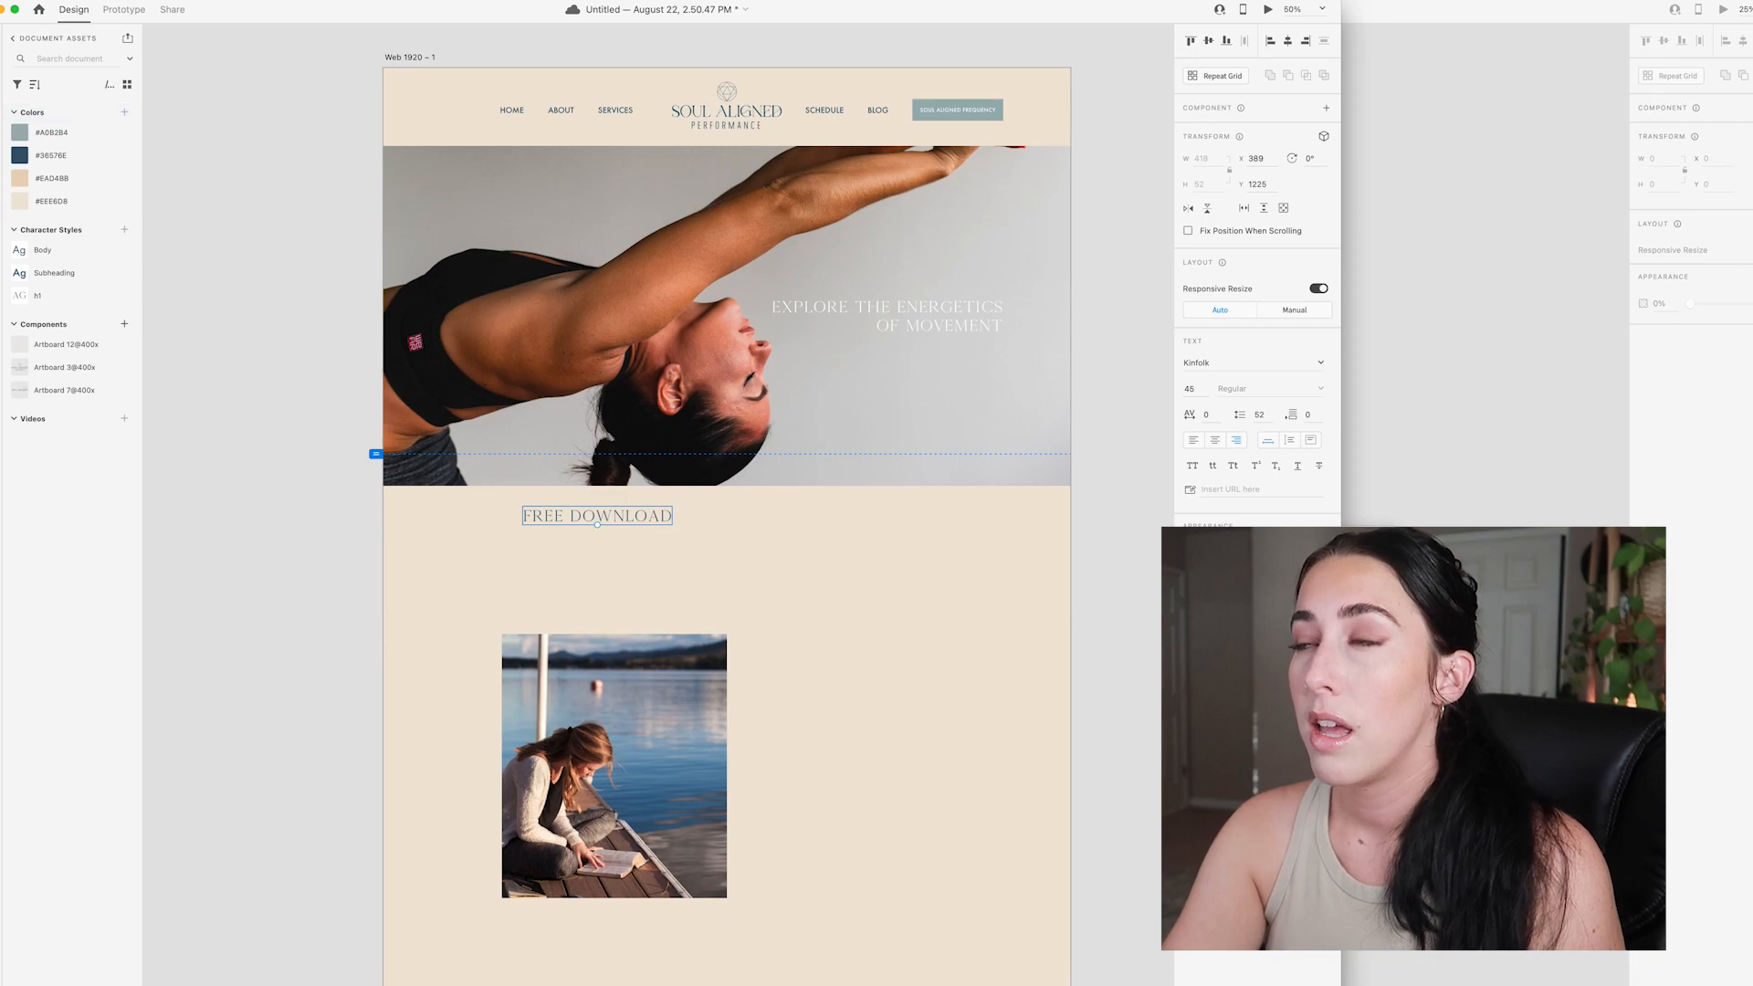
- Draw a borderless grey-teal band 1920 by 248 directly below the hero image and place it behind the FREE DOWNLOAD text
{"action": "left_click_drag", "start_coordinate": [385, 488], "coordinate": [1072, 578]}
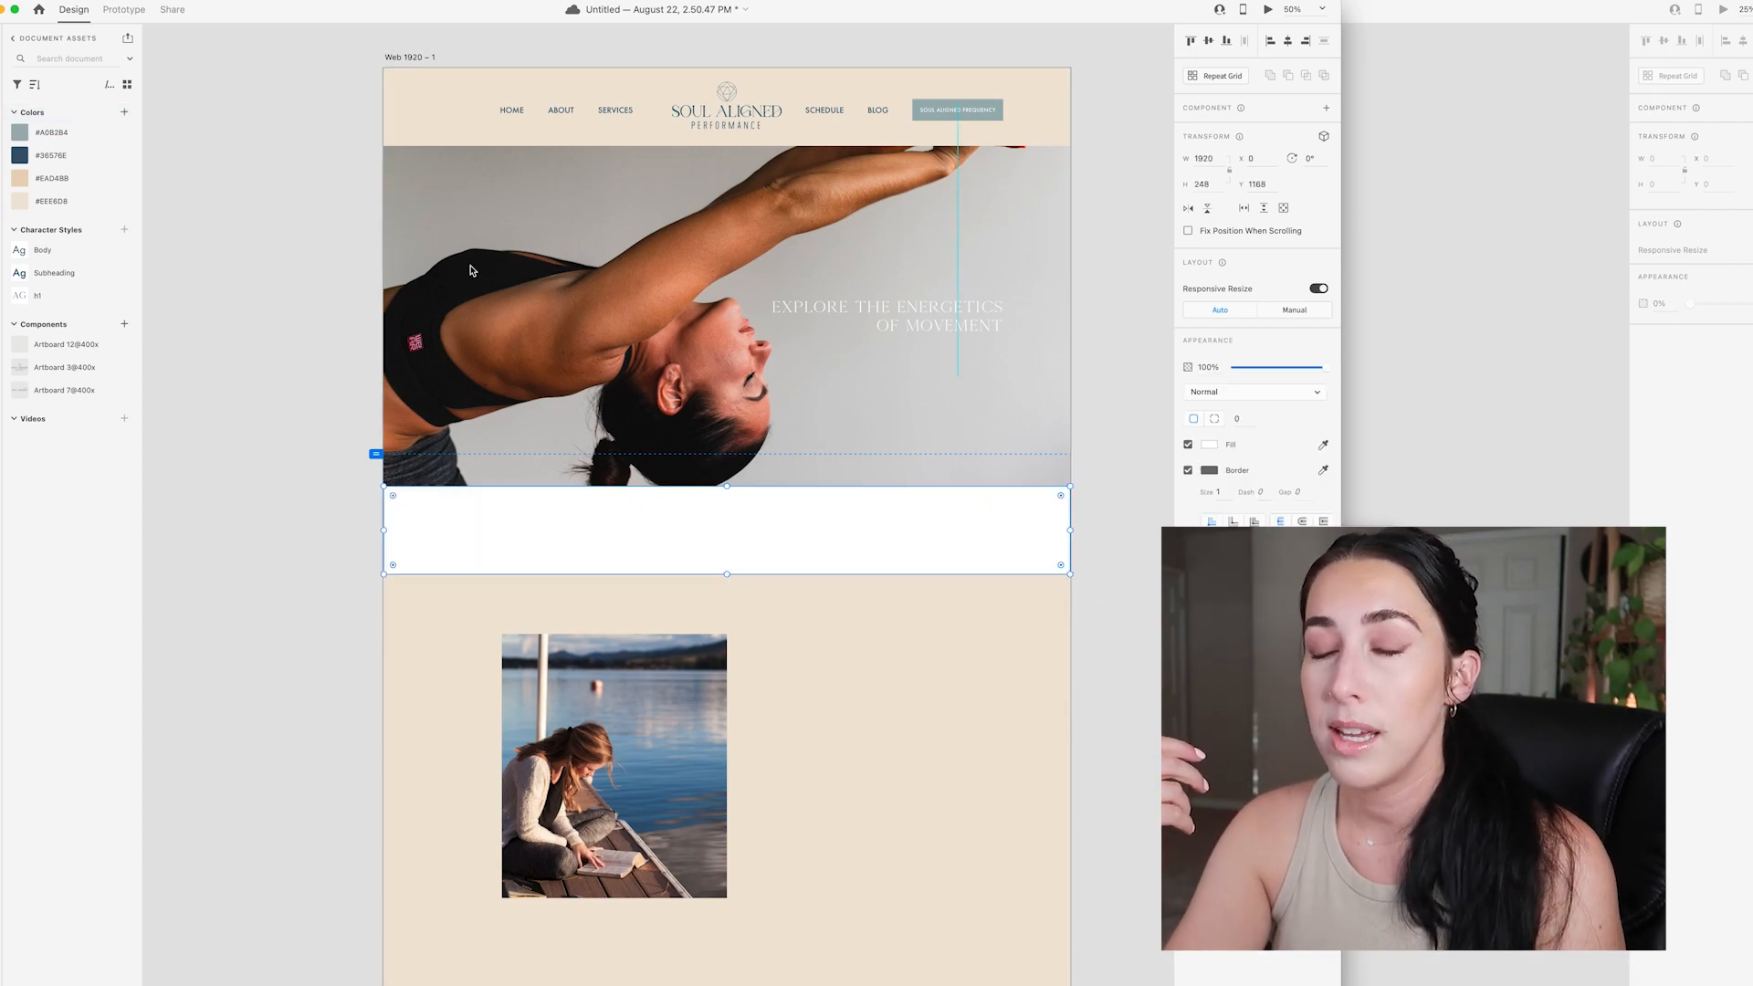
{"action": "left_click", "coordinate": [21, 136]}
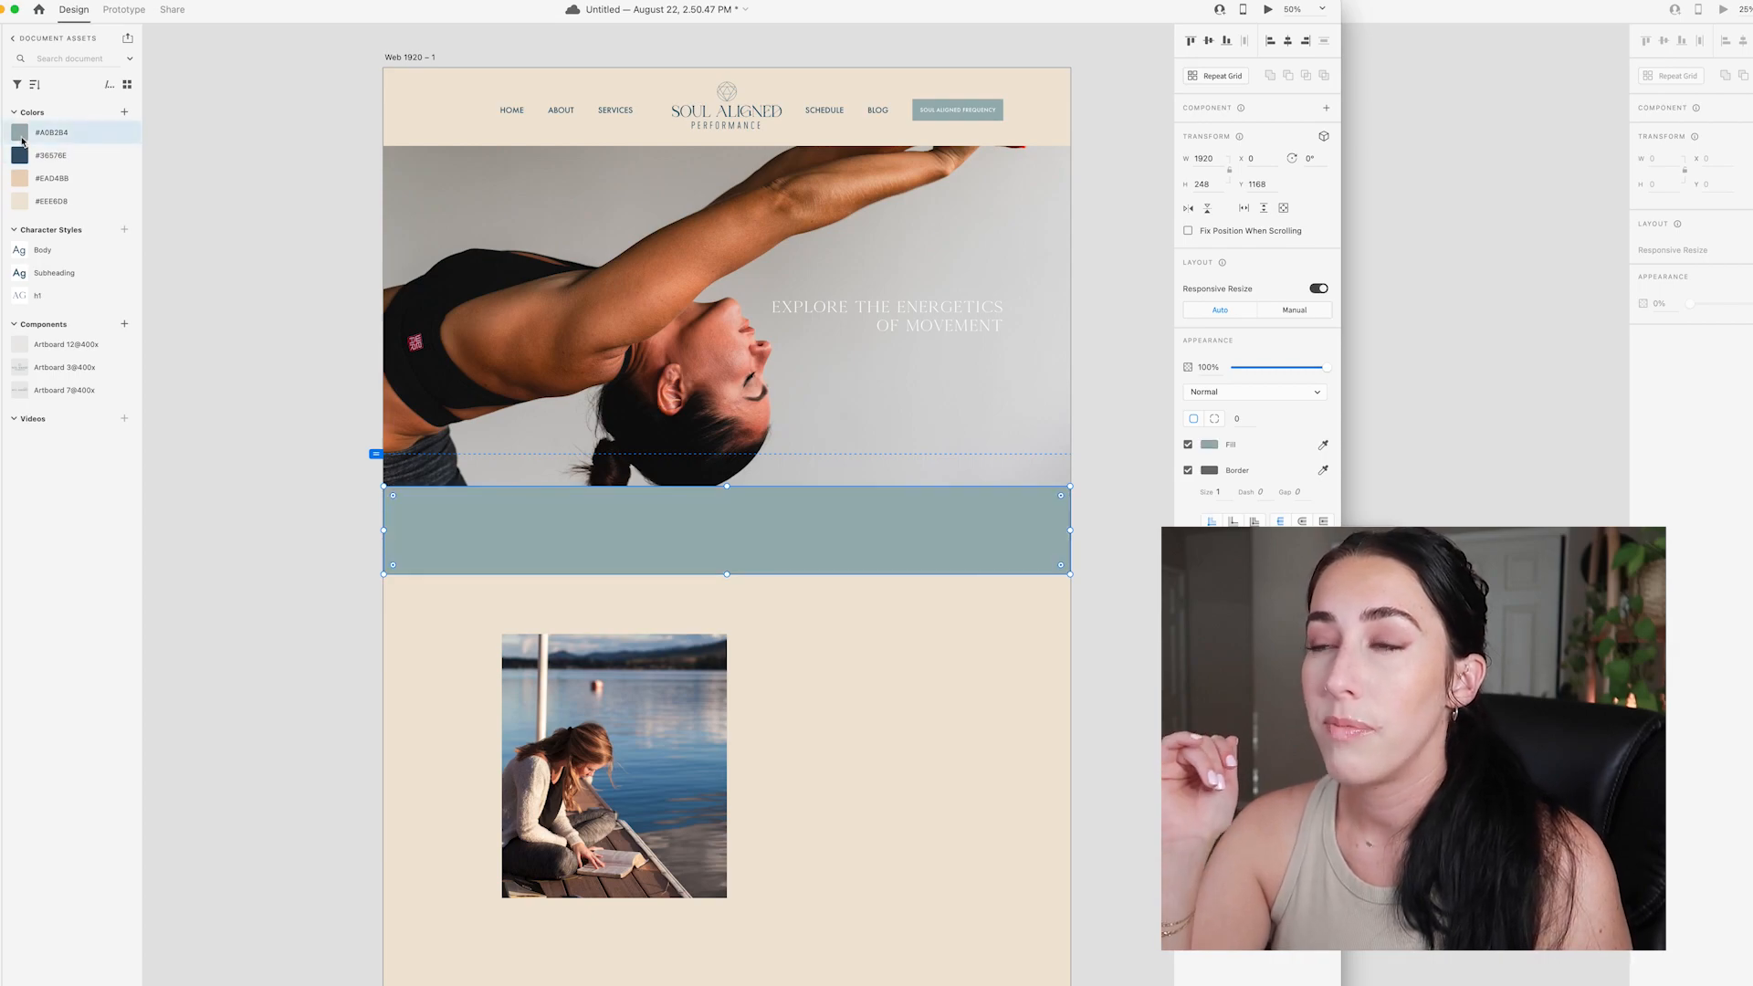
{"action": "left_click", "coordinate": [20, 188]}
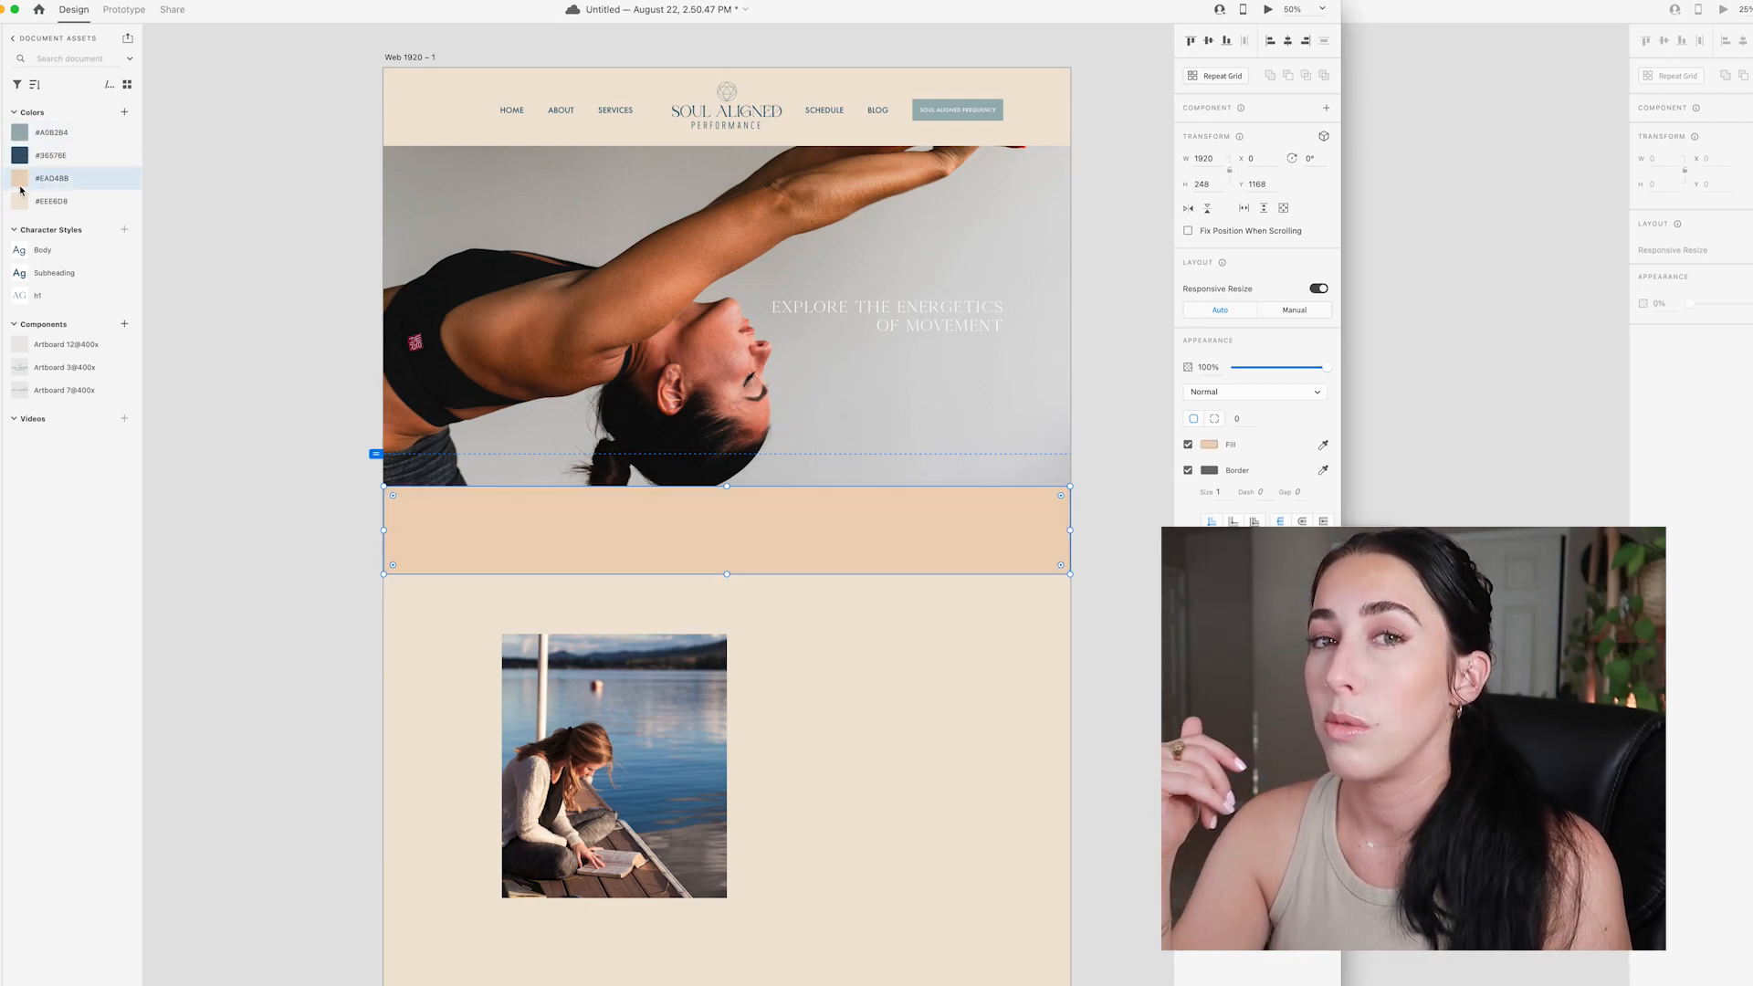
{"action": "left_click", "coordinate": [19, 134]}
{"action": "left_click", "coordinate": [1188, 470]}
{"action": "key", "text": "shift+super+["}
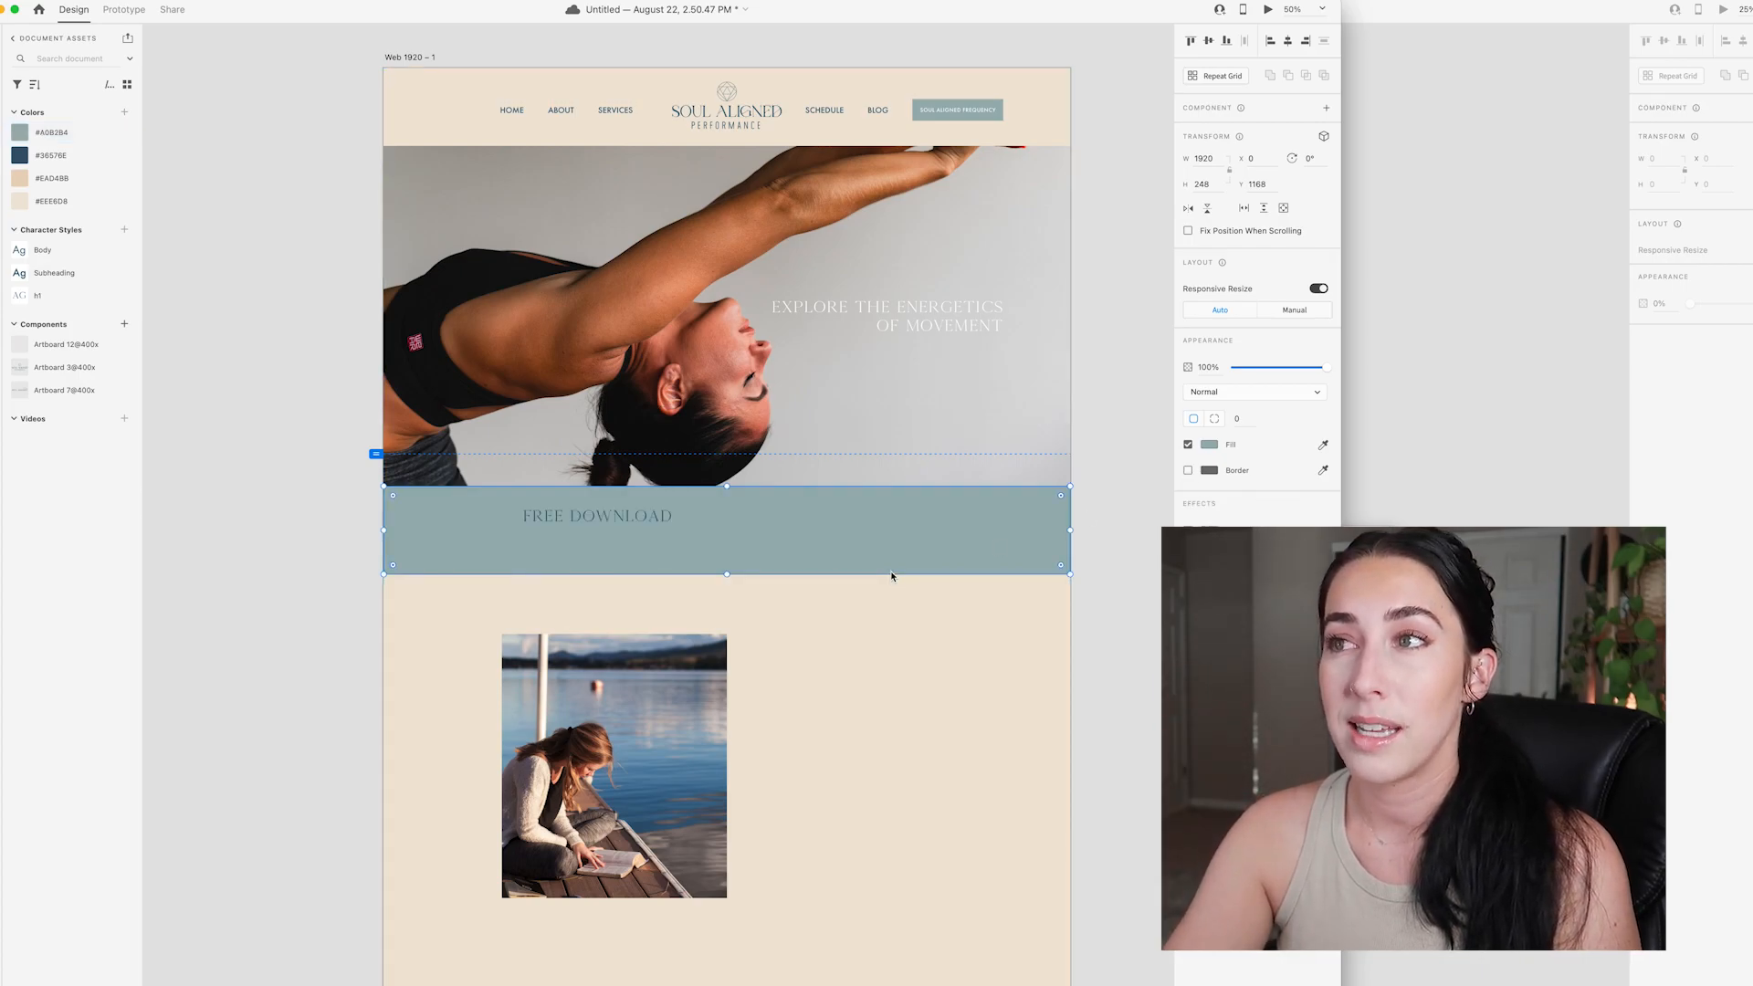
- Move the FREE DOWNLOAD text to the band's vertical middle near X 288 and color it white
{"action": "left_click", "coordinate": [1086, 634]}
{"action": "left_click", "coordinate": [627, 522]}
{"action": "left_click_drag", "start_coordinate": [624, 526], "coordinate": [598, 534]}
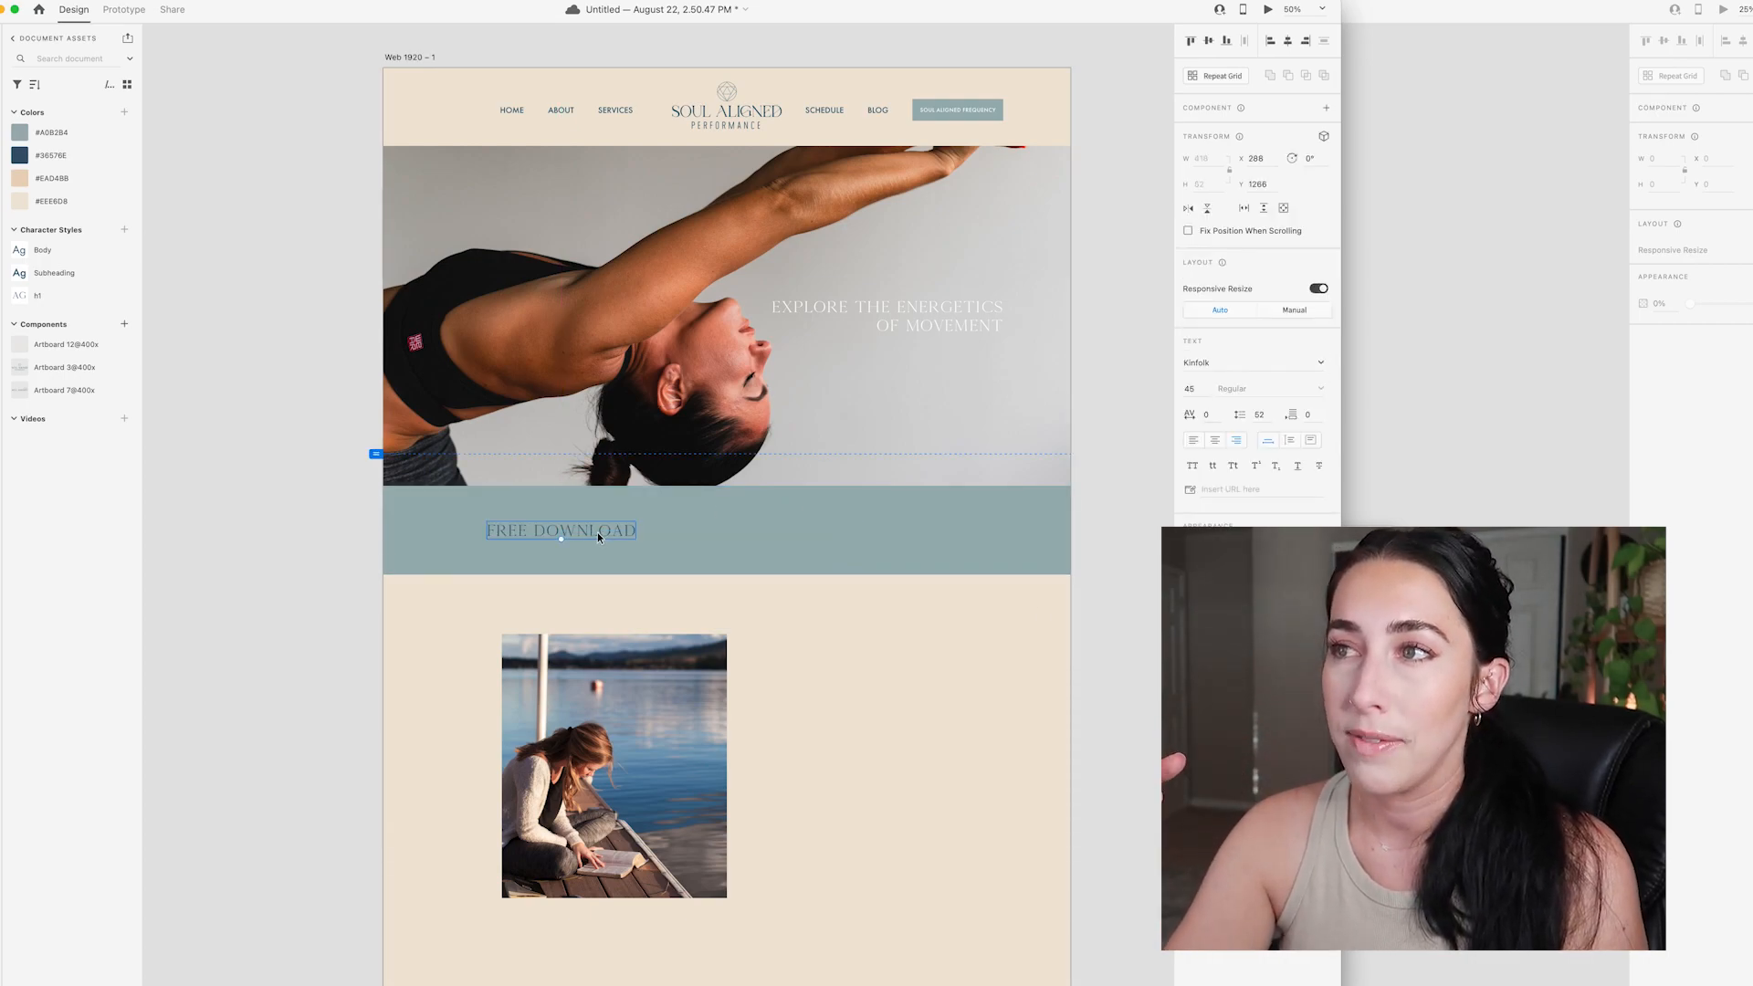
{"action": "double_click", "coordinate": [597, 533]}
{"action": "left_click", "coordinate": [1208, 603]}
{"action": "left_click", "coordinate": [1040, 535]}
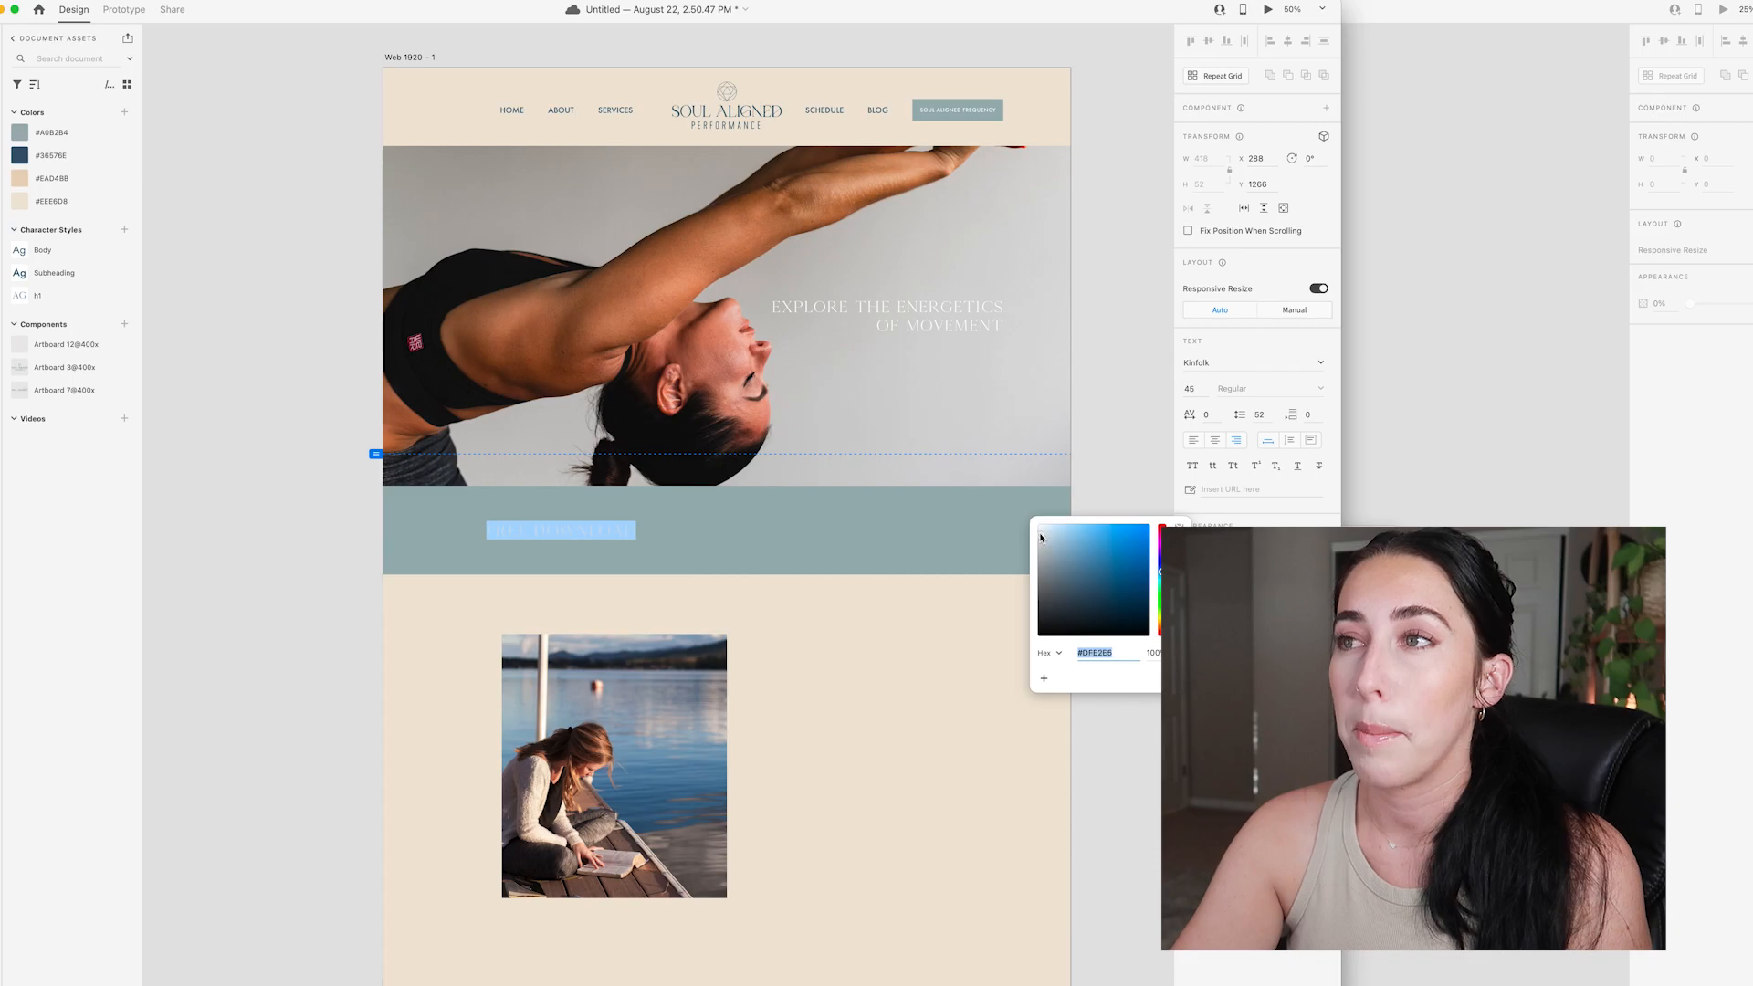
{"action": "left_click", "coordinate": [1094, 483]}
{"action": "left_click", "coordinate": [1096, 482]}
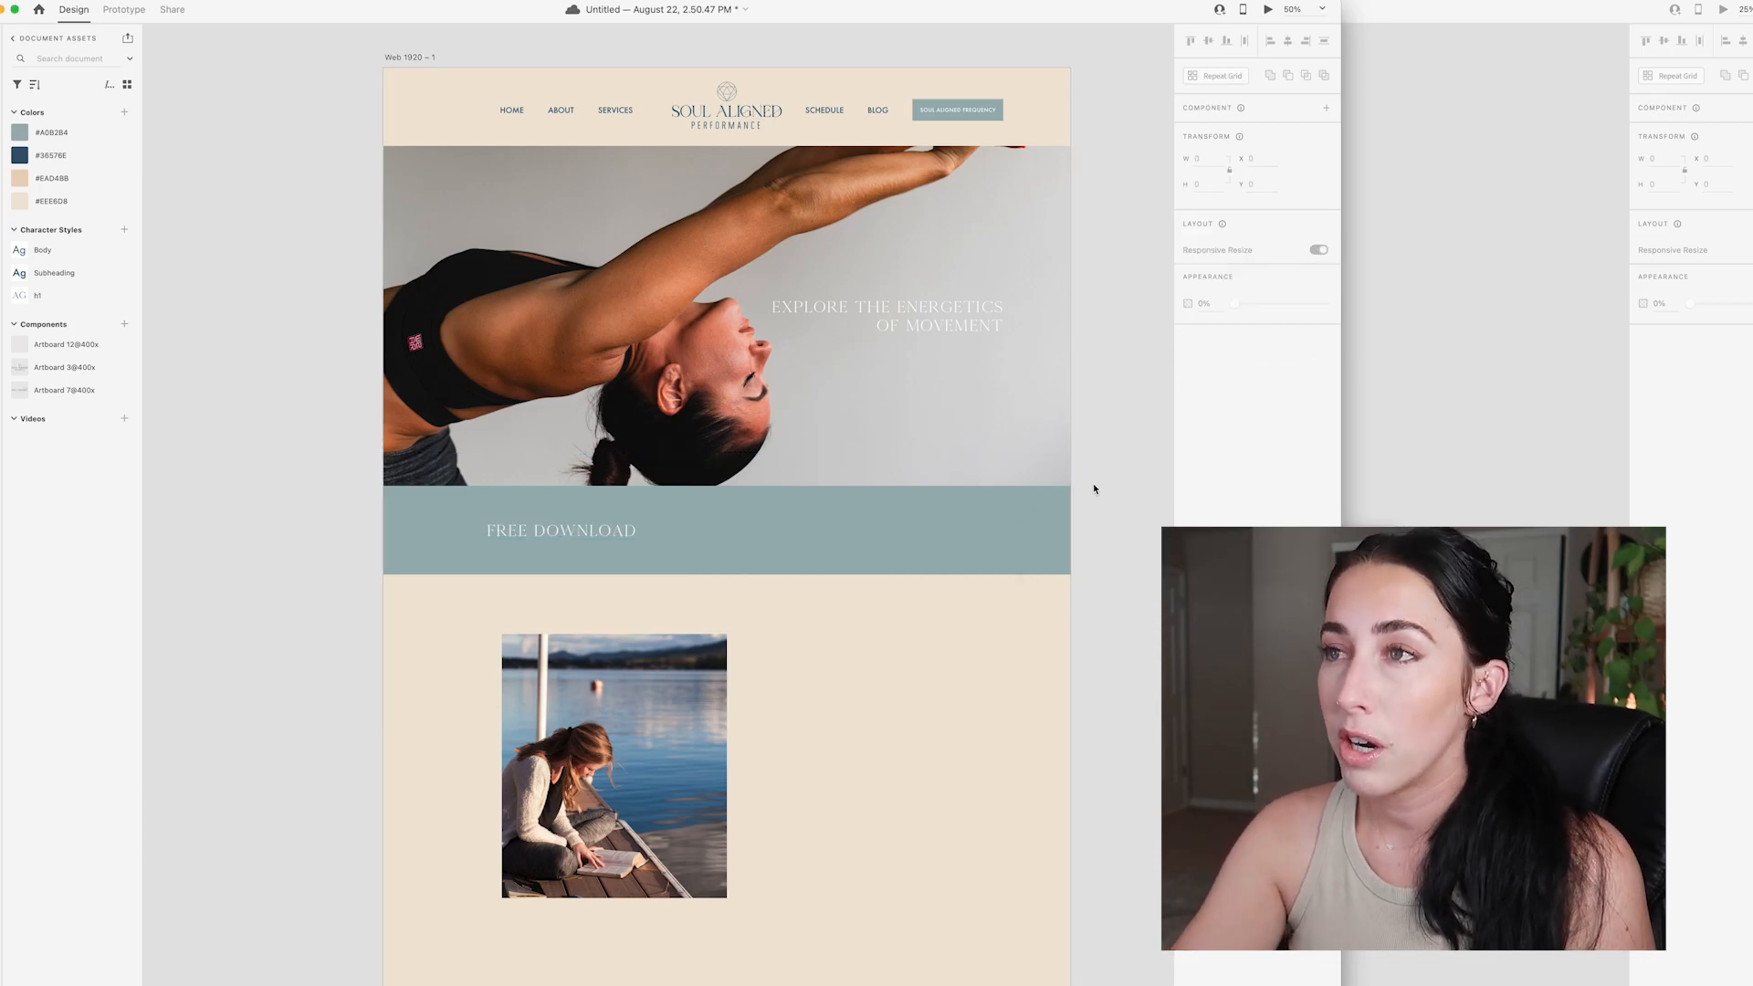
- Apply the Subheading character style to FREE DOWNLOAD, set in all caps with a white fill
{"action": "left_click", "coordinate": [615, 542]}
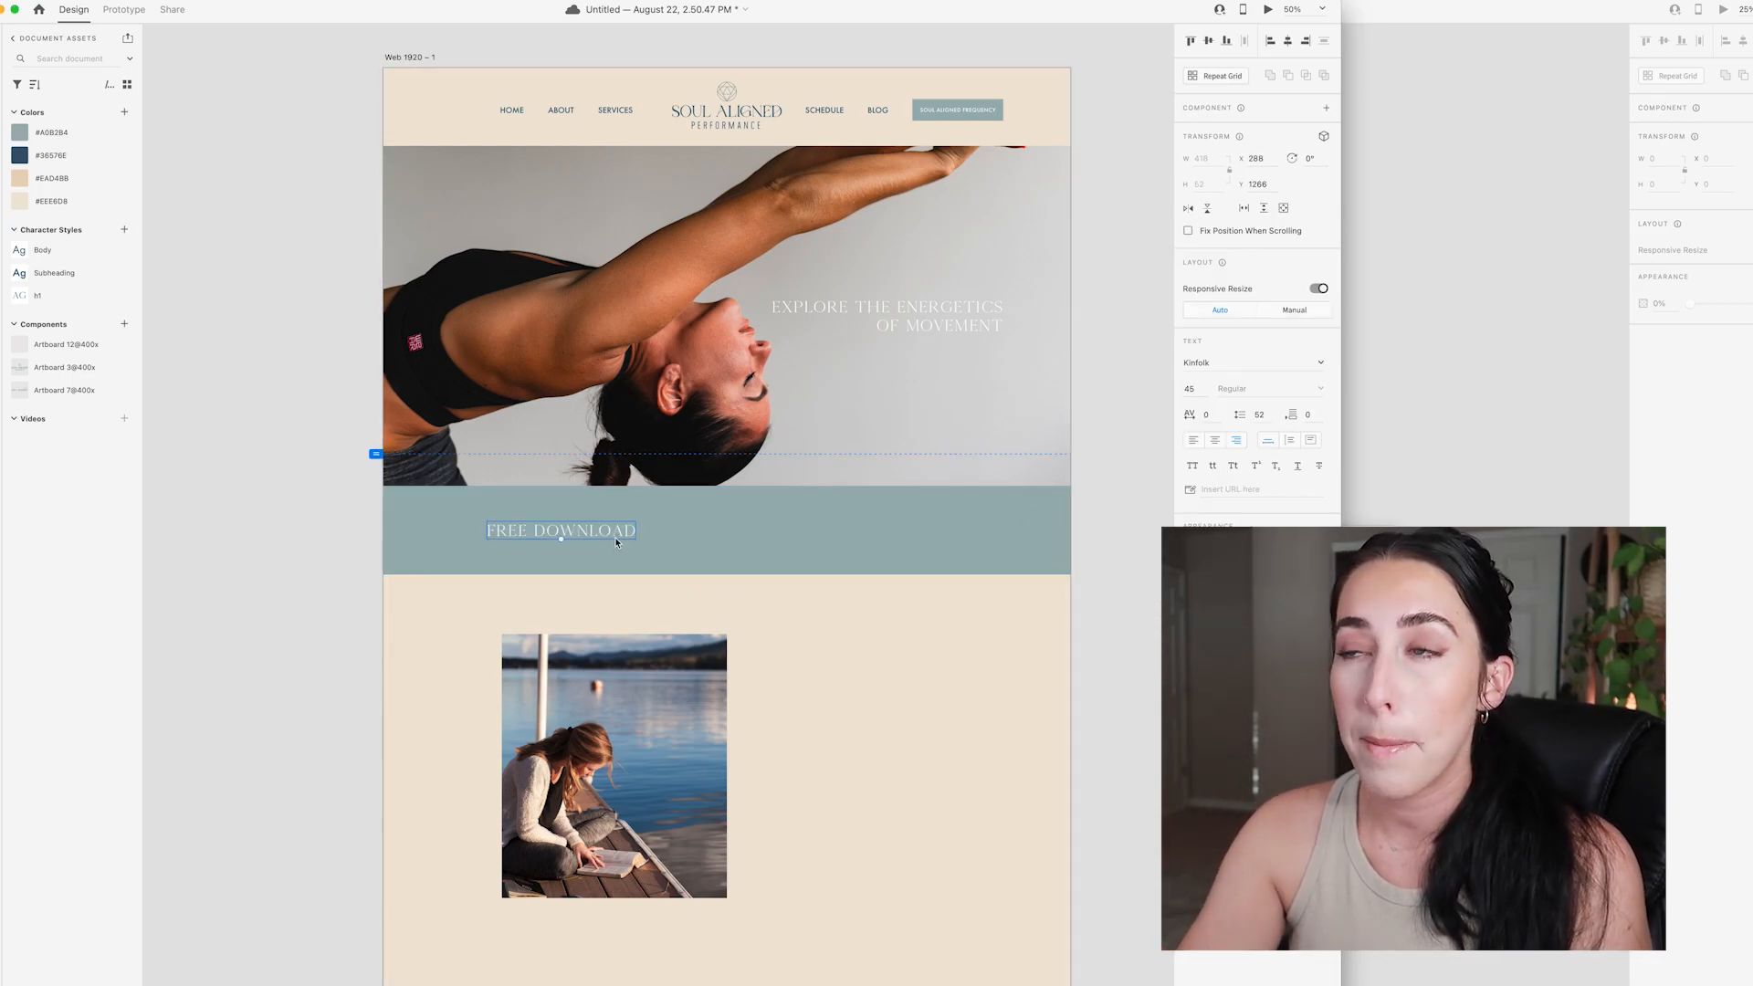
{"action": "left_click", "coordinate": [39, 274]}
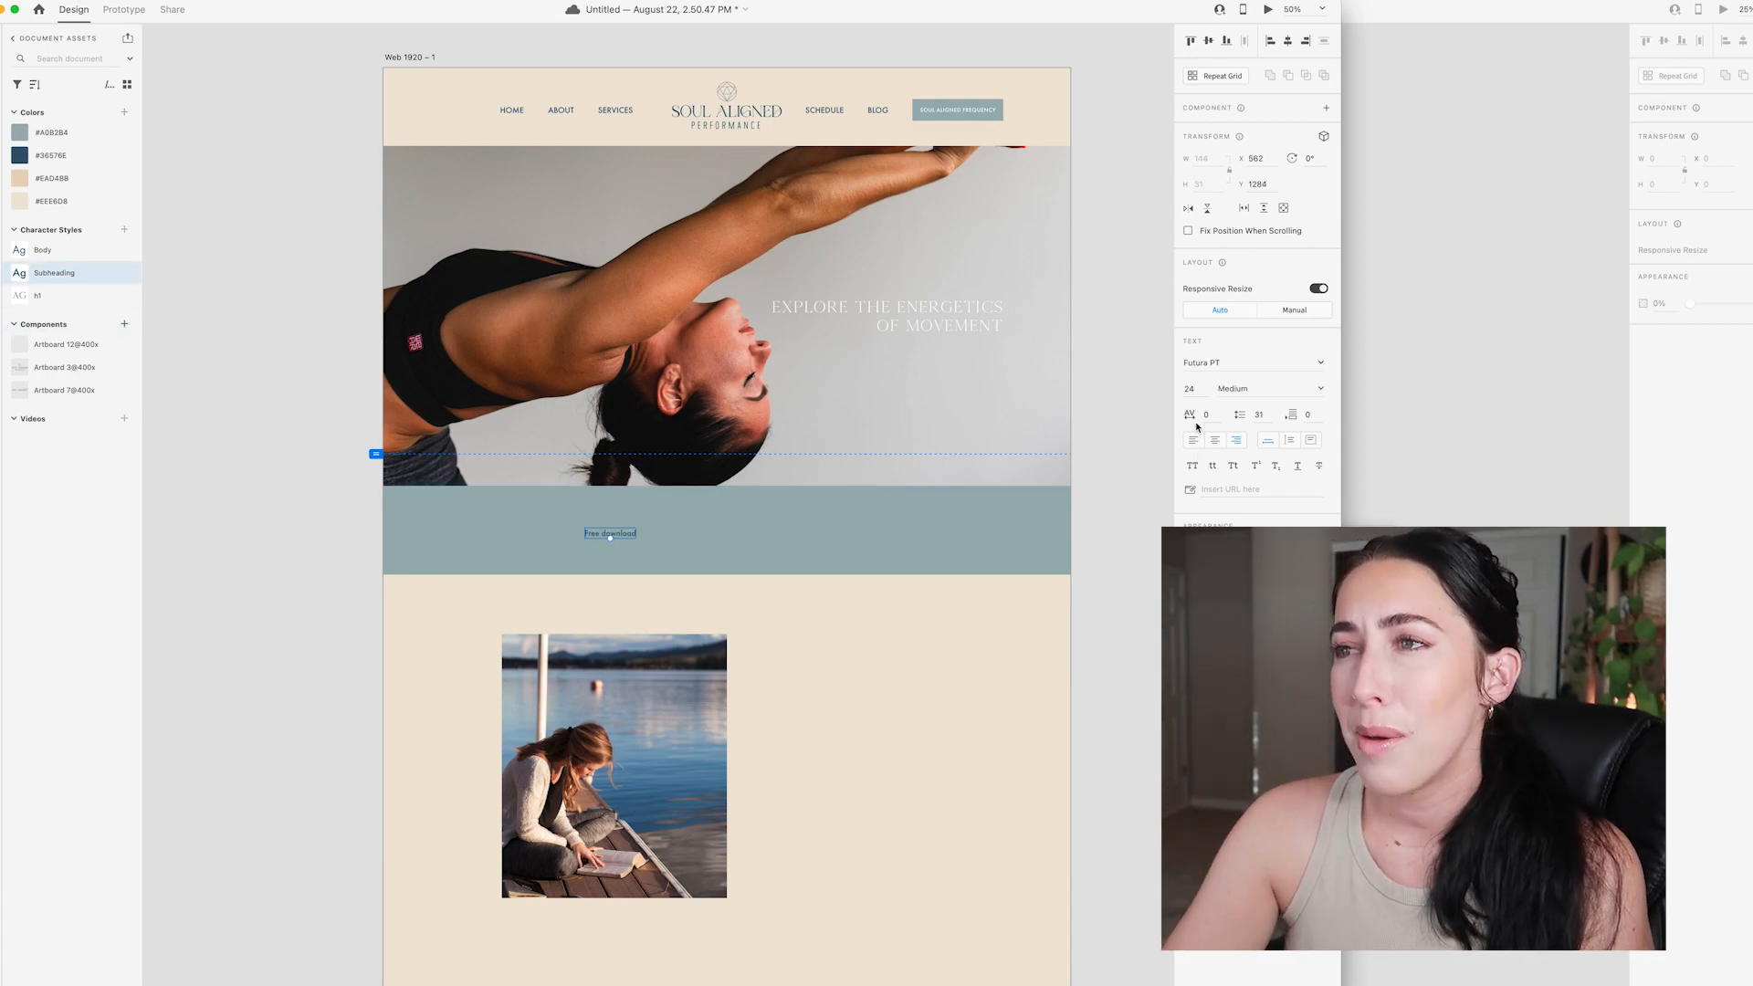
{"action": "left_click", "coordinate": [1207, 607]}
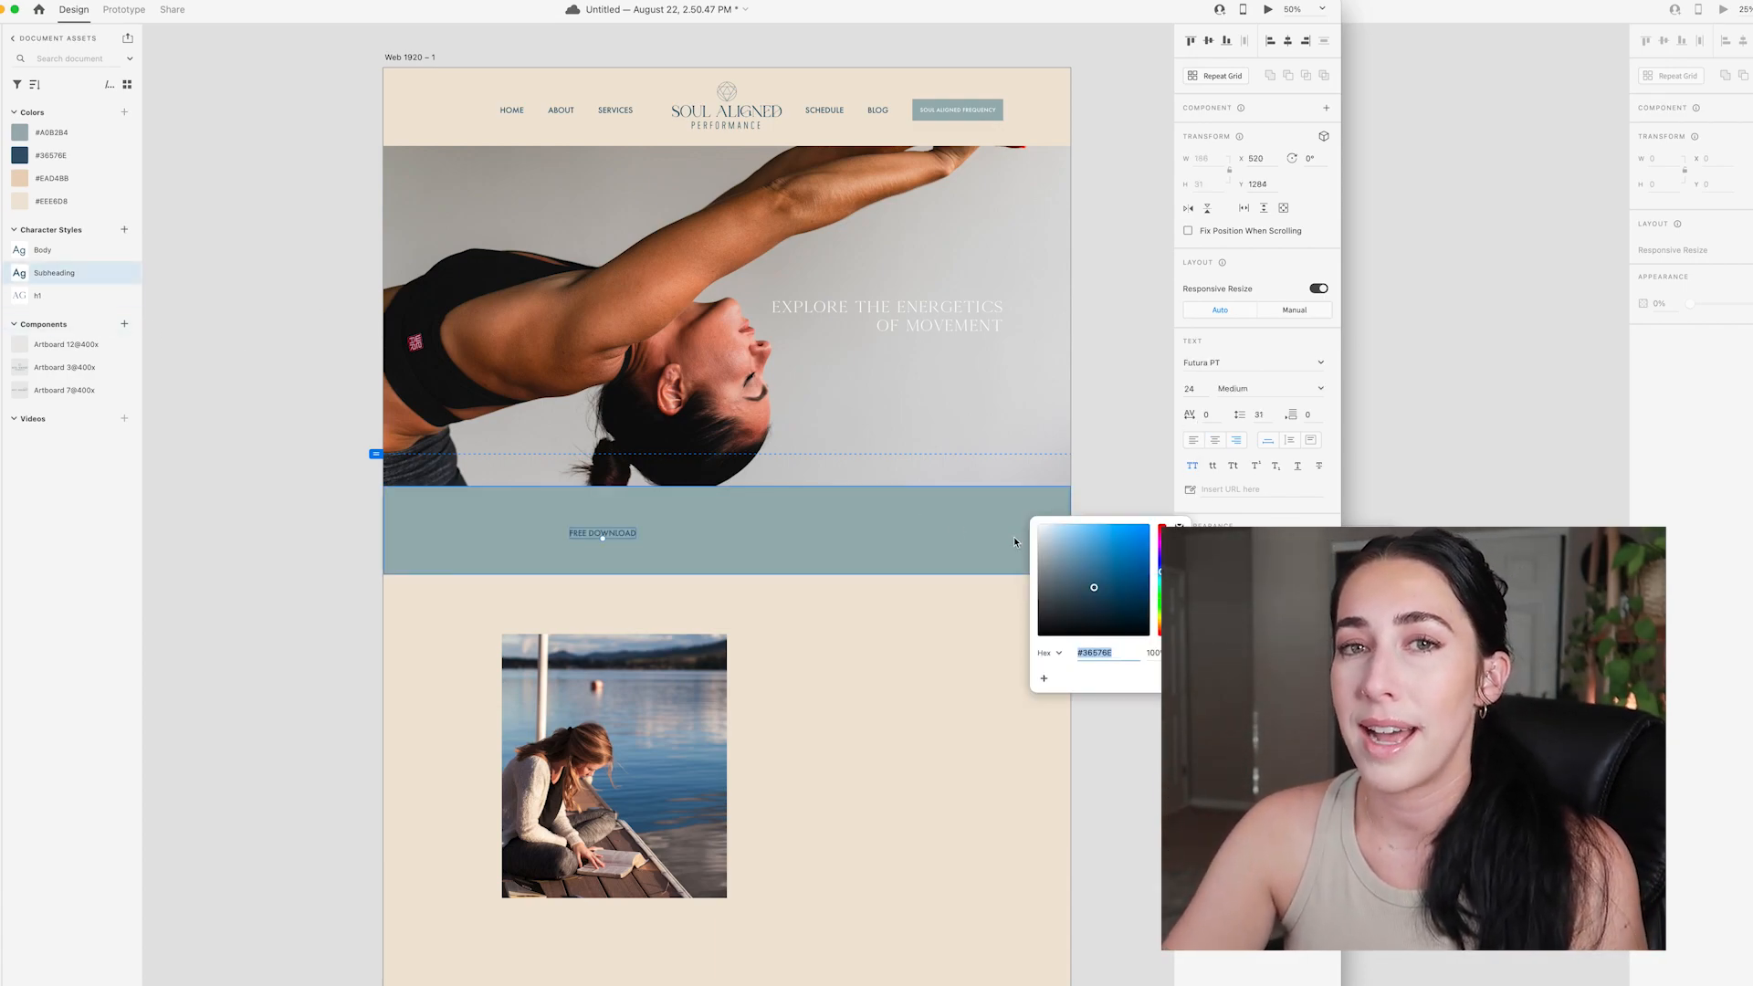
{"action": "left_click_drag", "start_coordinate": [1042, 532], "coordinate": [1030, 522]}
{"action": "left_click", "coordinate": [1087, 481]}
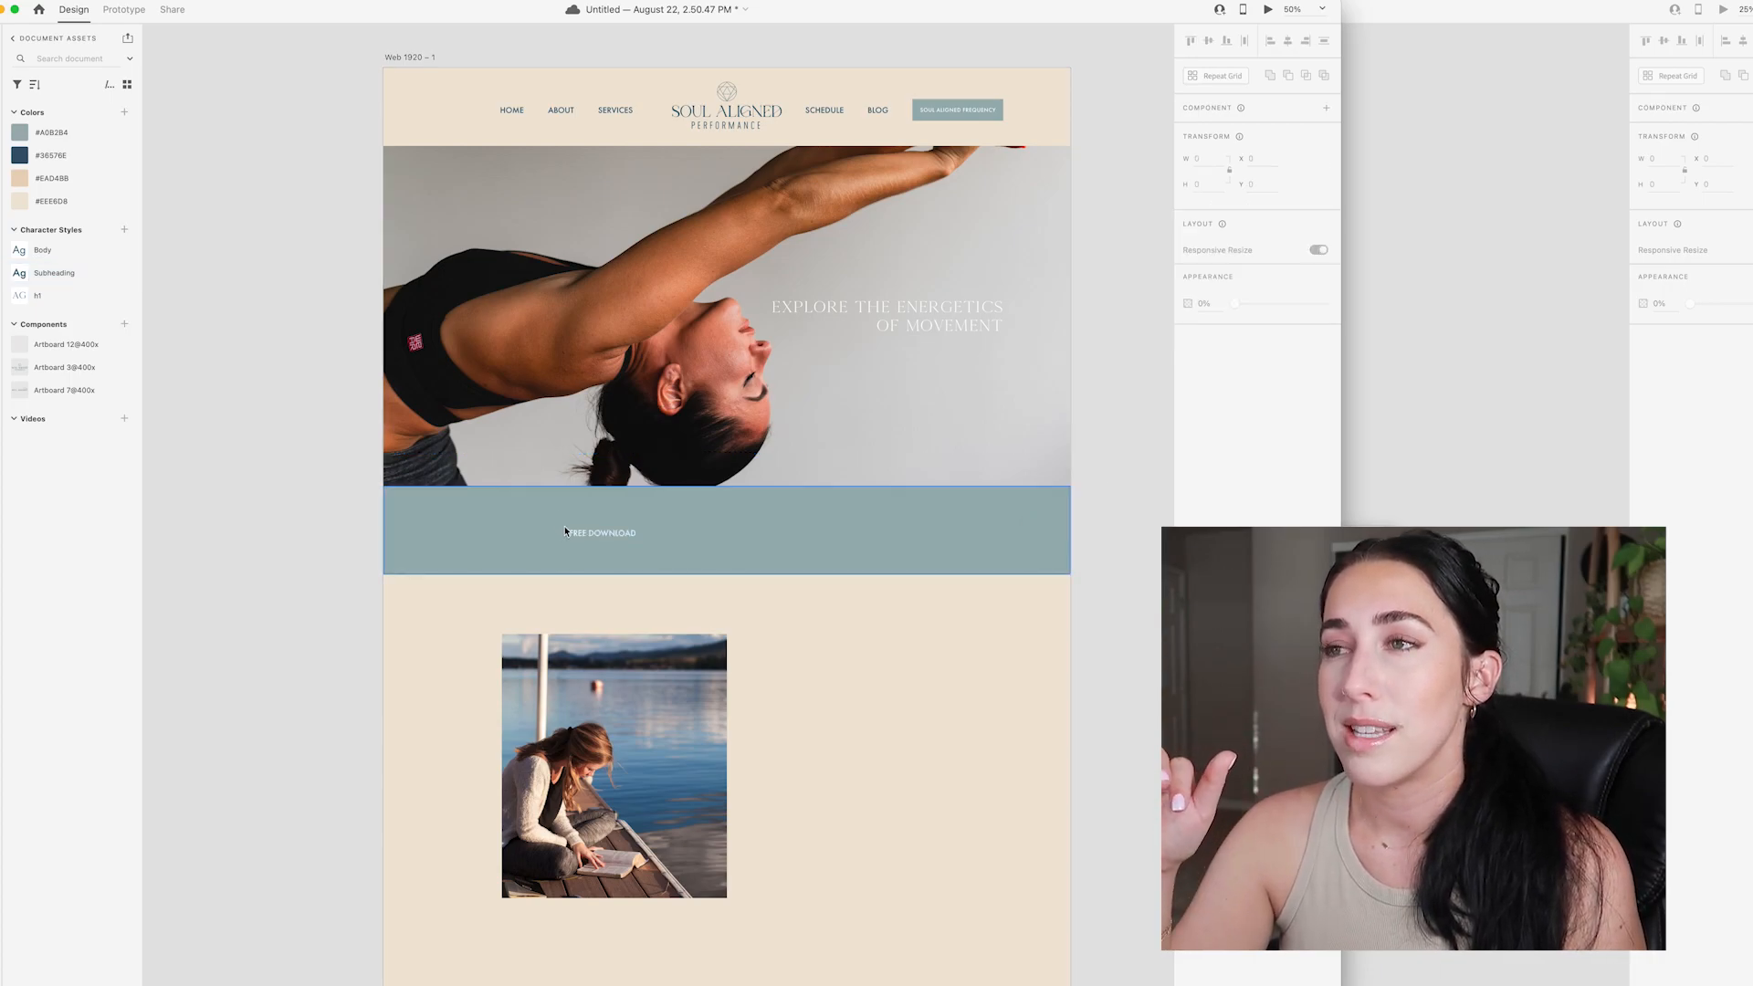
- Shorten the teal band and line up the FREE DOWNLOAD text and the lakeside photo with the HOME link's left edge
{"action": "left_click", "coordinate": [670, 551]}
{"action": "left_click_drag", "start_coordinate": [728, 575], "coordinate": [558, 531]}
{"action": "left_click", "coordinate": [286, 545]}
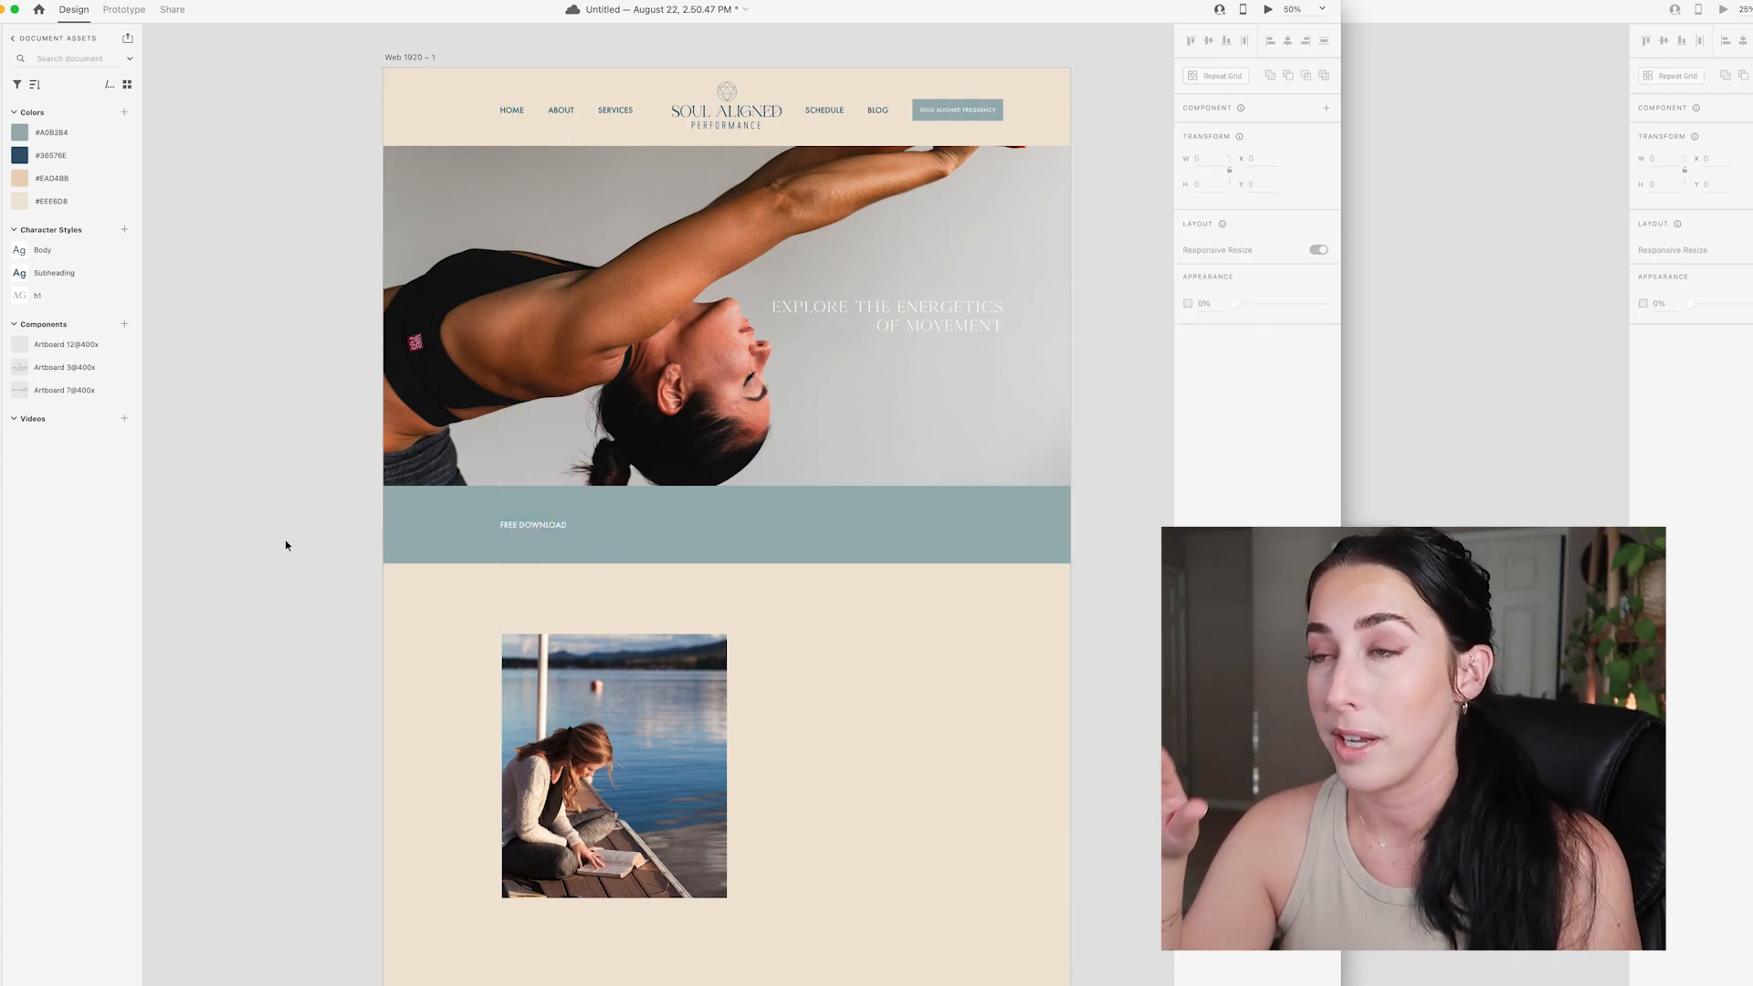
{"action": "mouse_move", "coordinate": [675, 823]}
{"action": "left_mouse_down"}
{"action": "mouse_move", "coordinate": [649, 817]}
{"action": "mouse_move", "coordinate": [676, 821]}
{"action": "left_mouse_up"}
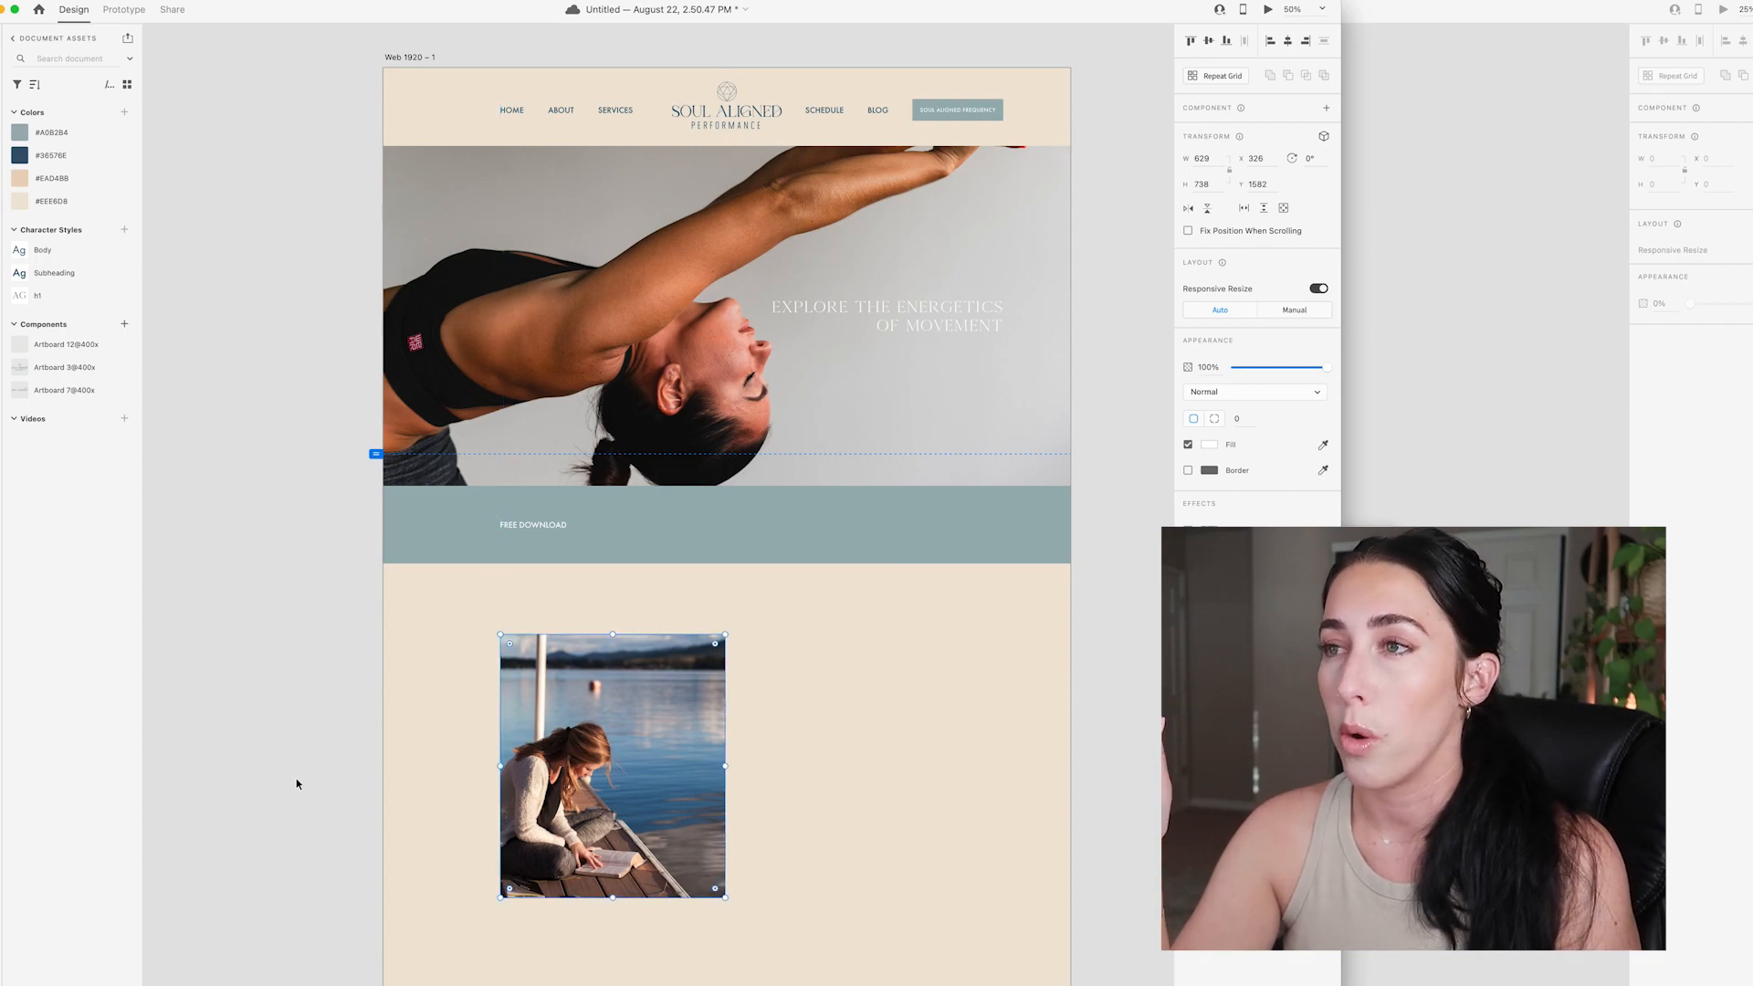
{"action": "left_click", "coordinate": [296, 778]}
- Place a borderless peach rectangle about 682 by 839 with corner radius 80 behind the lakeside photo, offset to its left
{"action": "scroll", "coordinate": [296, 782], "scroll_direction": "down", "scroll_amount": 1}
{"action": "scroll", "coordinate": [297, 782], "scroll_direction": "down", "scroll_amount": 3}
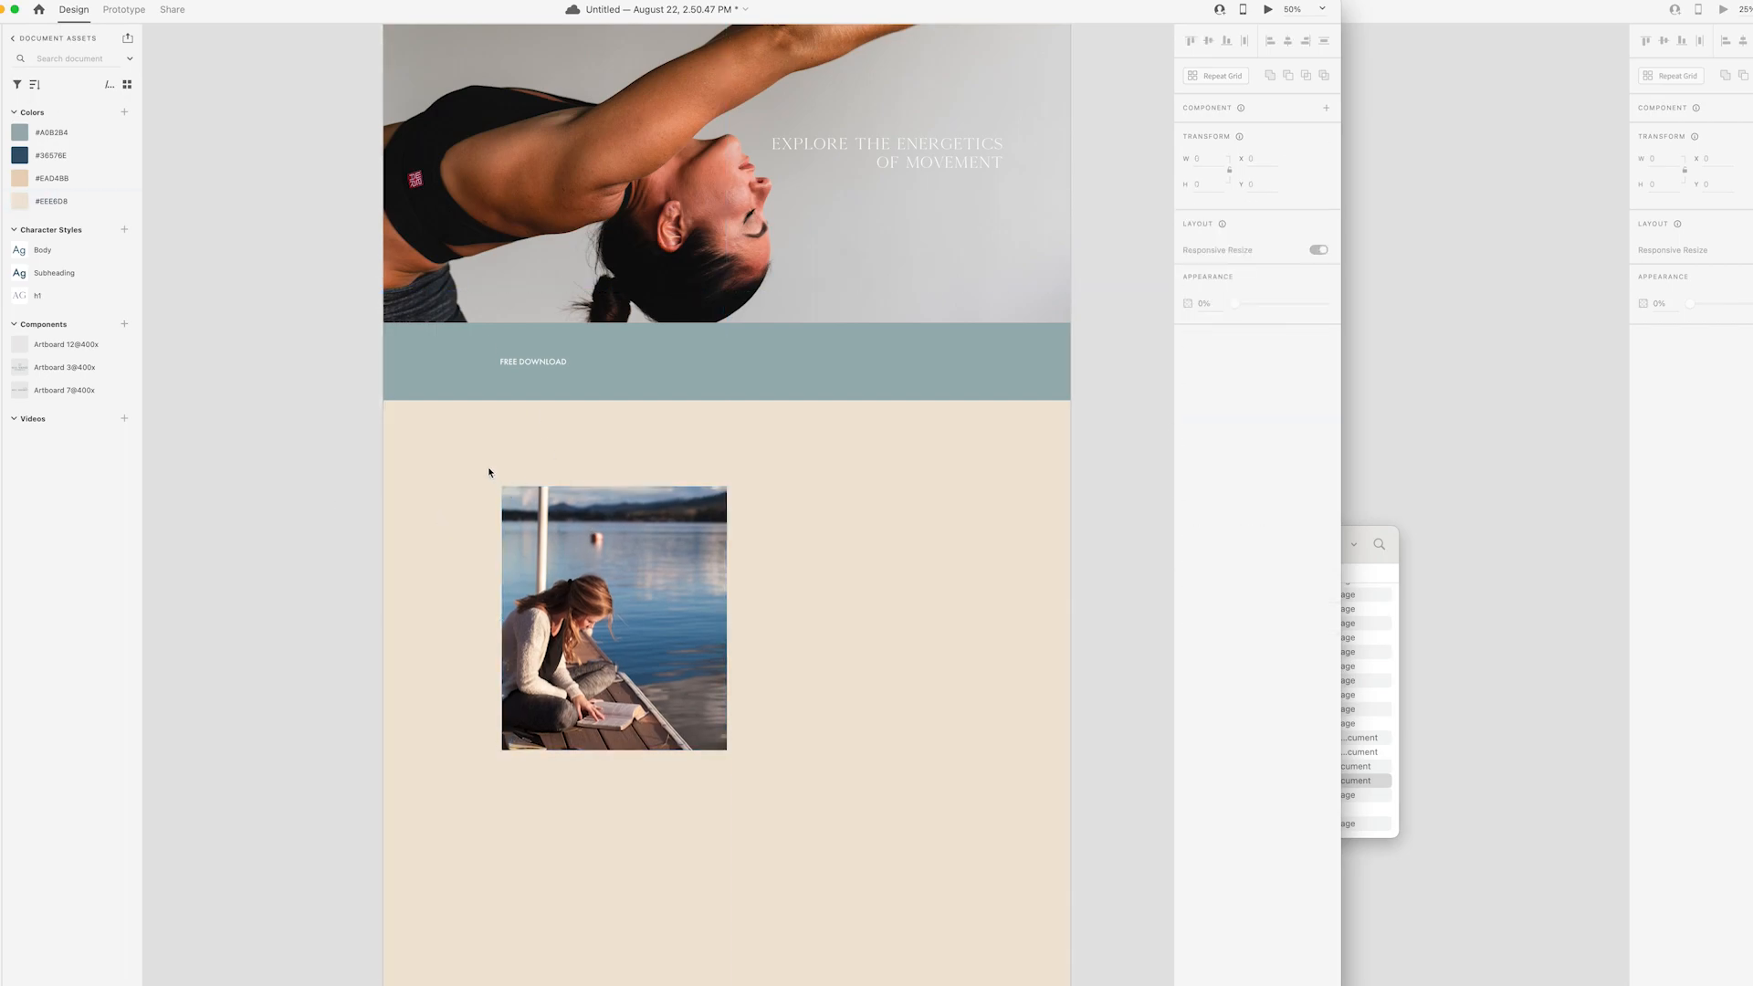
{"action": "key", "text": "r"}
{"action": "left_click_drag", "start_coordinate": [489, 472], "coordinate": [730, 767]}
{"action": "left_click", "coordinate": [20, 178]}
{"action": "mouse_move", "coordinate": [587, 560]}
{"action": "left_mouse_down"}
{"action": "mouse_move", "coordinate": [568, 530]}
{"action": "mouse_move", "coordinate": [574, 560]}
{"action": "left_mouse_up"}
{"action": "mouse_move", "coordinate": [477, 473]}
{"action": "left_mouse_down"}
{"action": "mouse_move", "coordinate": [511, 505]}
{"action": "mouse_move", "coordinate": [496, 491]}
{"action": "left_mouse_up"}
{"action": "left_click_drag", "start_coordinate": [670, 542], "coordinate": [666, 546]}
{"action": "key", "text": "super+["}
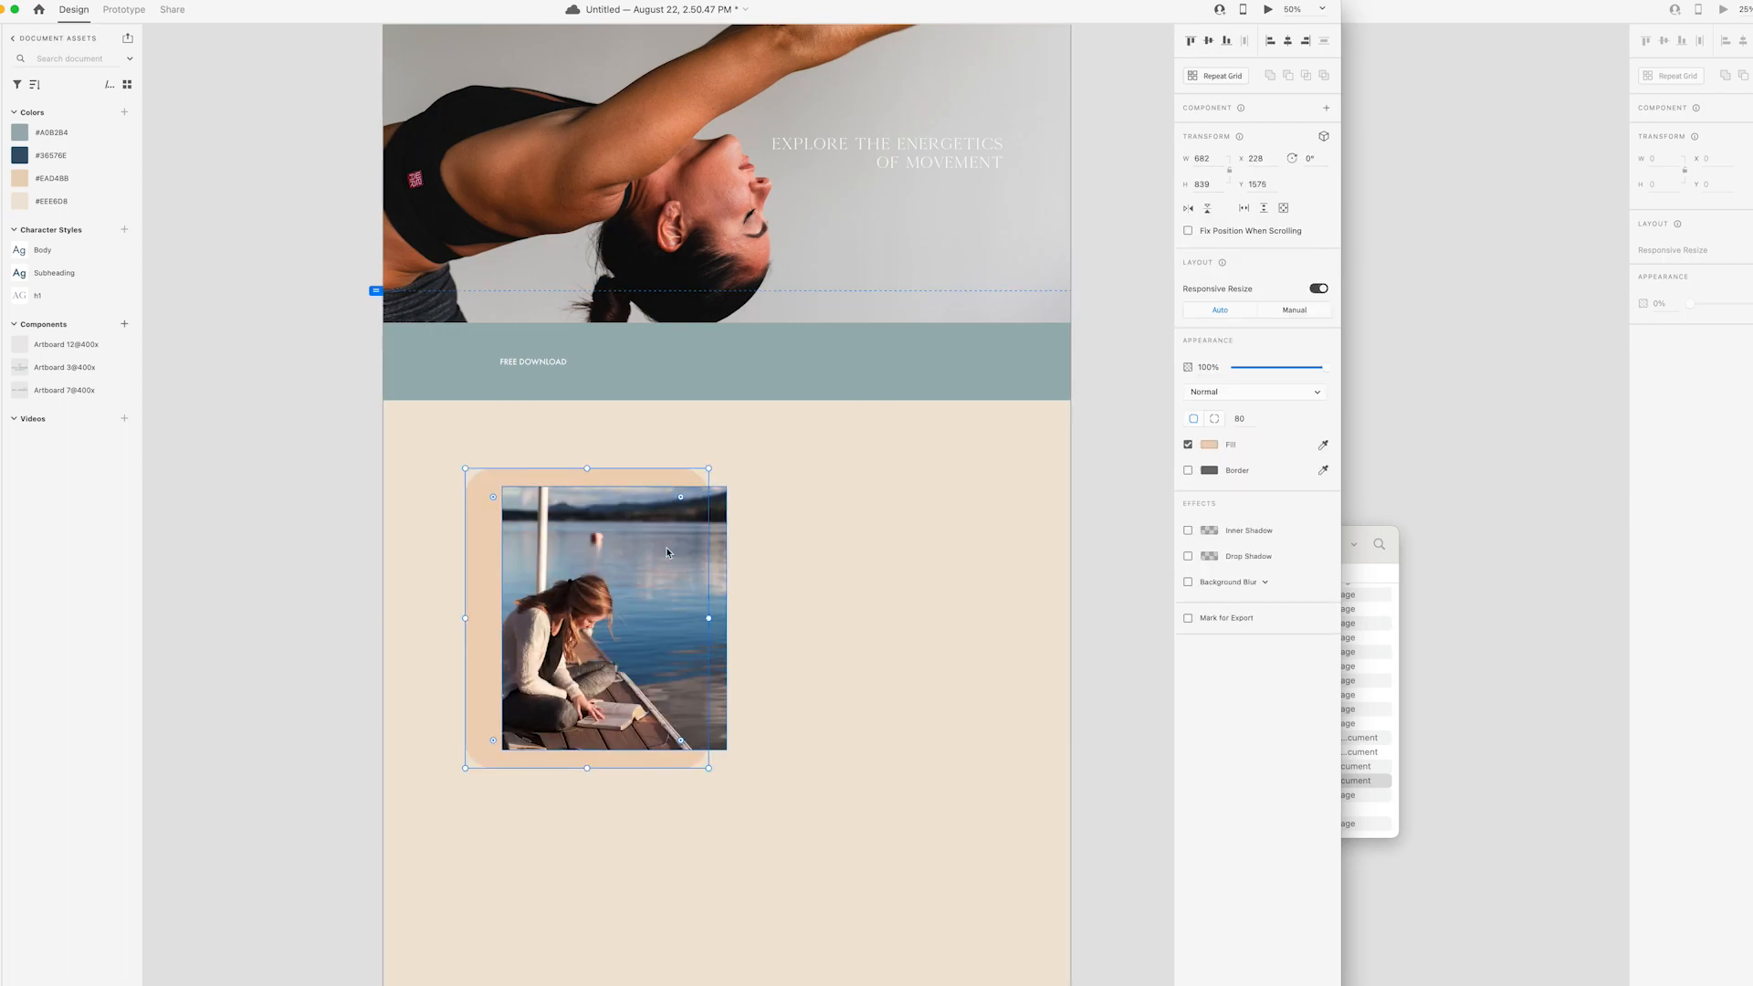
- Round the photo's corners to match the peach rectangle, then narrow the rectangle to about 645 and extend its top edge
{"action": "left_click", "coordinate": [665, 546]}
{"action": "scroll", "coordinate": [666, 546], "scroll_direction": "left", "scroll_amount": 1}
{"action": "left_click", "coordinate": [536, 484]}
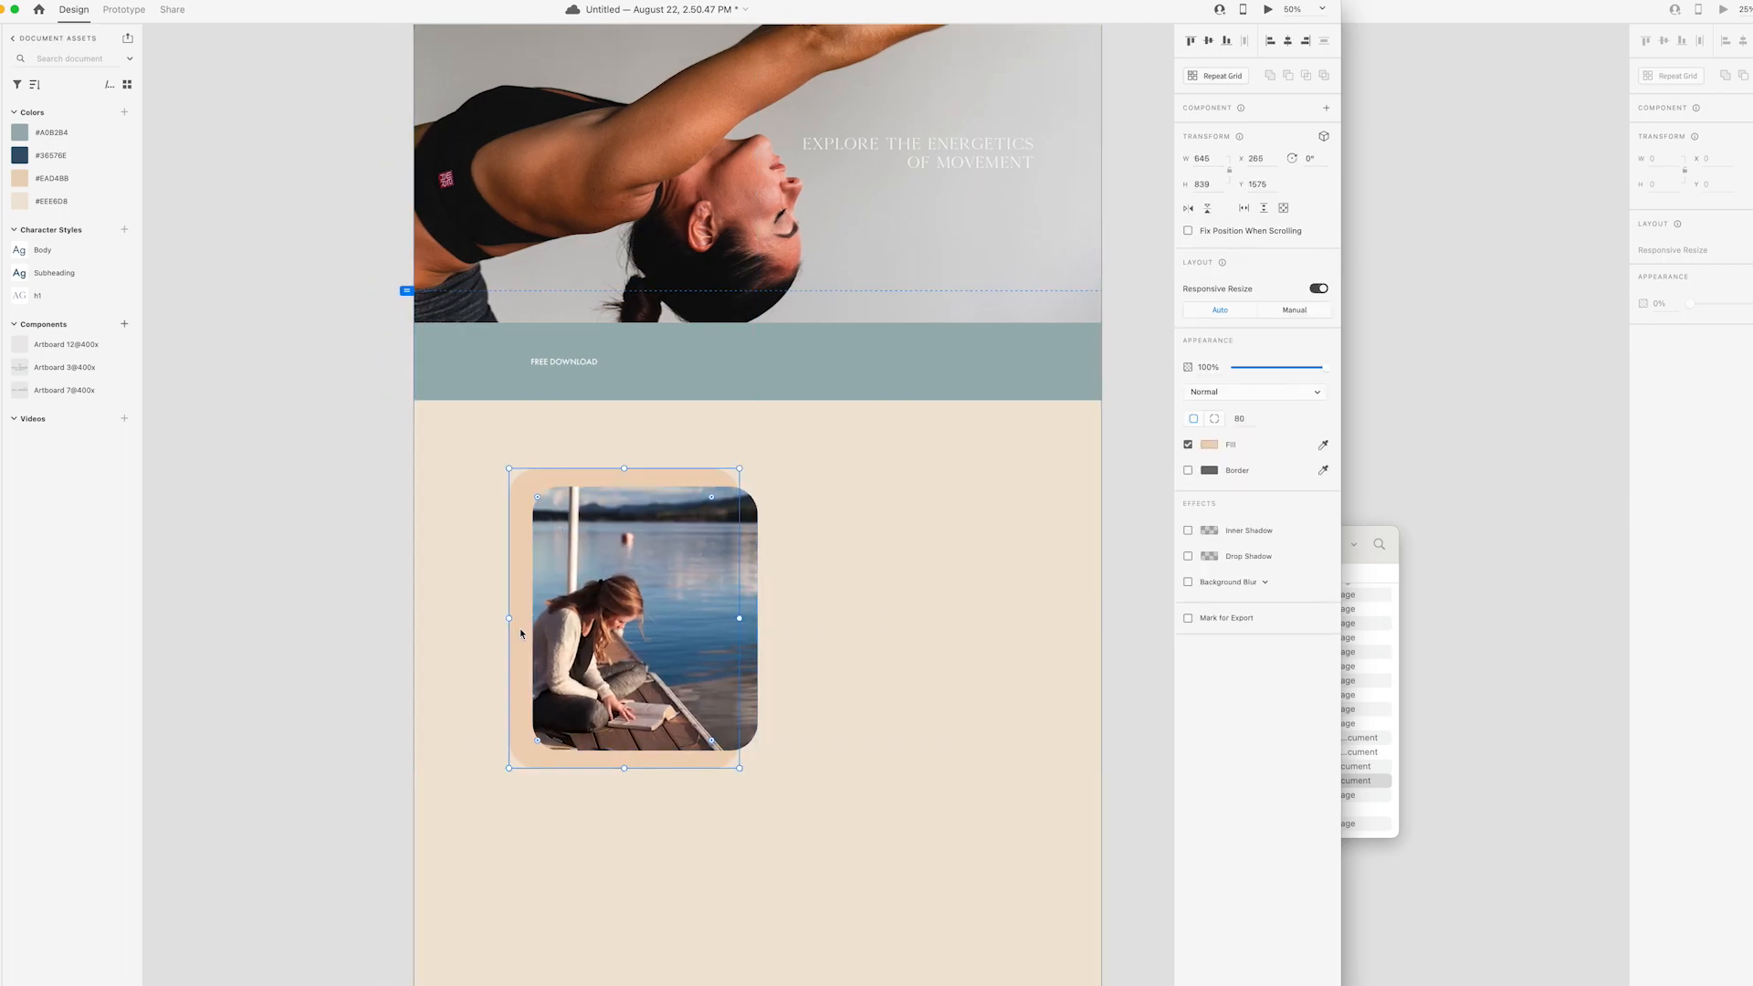
{"action": "left_click_drag", "start_coordinate": [625, 470], "coordinate": [625, 463]}
- Place a copy of the hero heading in the empty beige area beside the lakeside photo
{"action": "scroll", "coordinate": [818, 572], "scroll_direction": "right", "scroll_amount": 1}
{"action": "right_click", "coordinate": [835, 681]}
{"action": "left_click", "coordinate": [1026, 764]}
{"action": "scroll", "coordinate": [1019, 715], "scroll_direction": "right", "scroll_amount": 3}
{"action": "left_click_drag", "start_coordinate": [665, 711], "coordinate": [457, 639]}
{"action": "left_click_drag", "start_coordinate": [457, 640], "coordinate": [456, 634]}
- Color the copied heading dark blue and reword it as left-aligned MAIN SERVICE OFFER HERE
{"action": "left_click", "coordinate": [665, 710]}
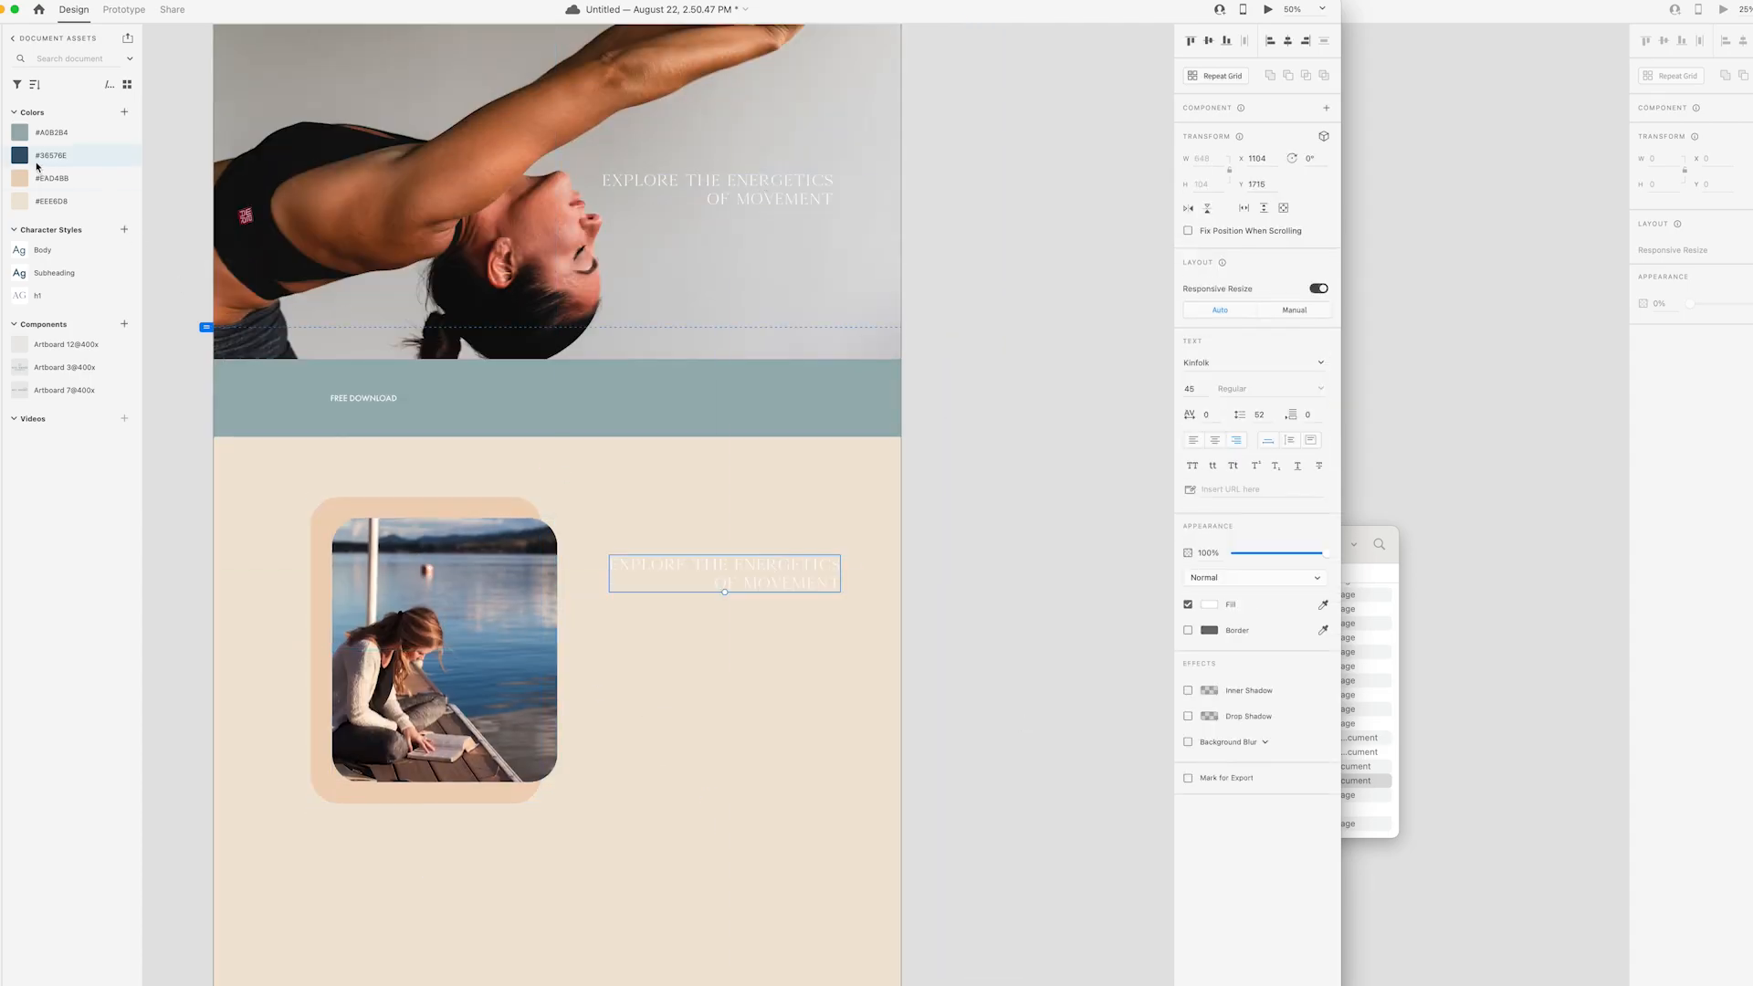
{"action": "left_click", "coordinate": [35, 159]}
{"action": "left_click_drag", "start_coordinate": [669, 584], "coordinate": [665, 584]}
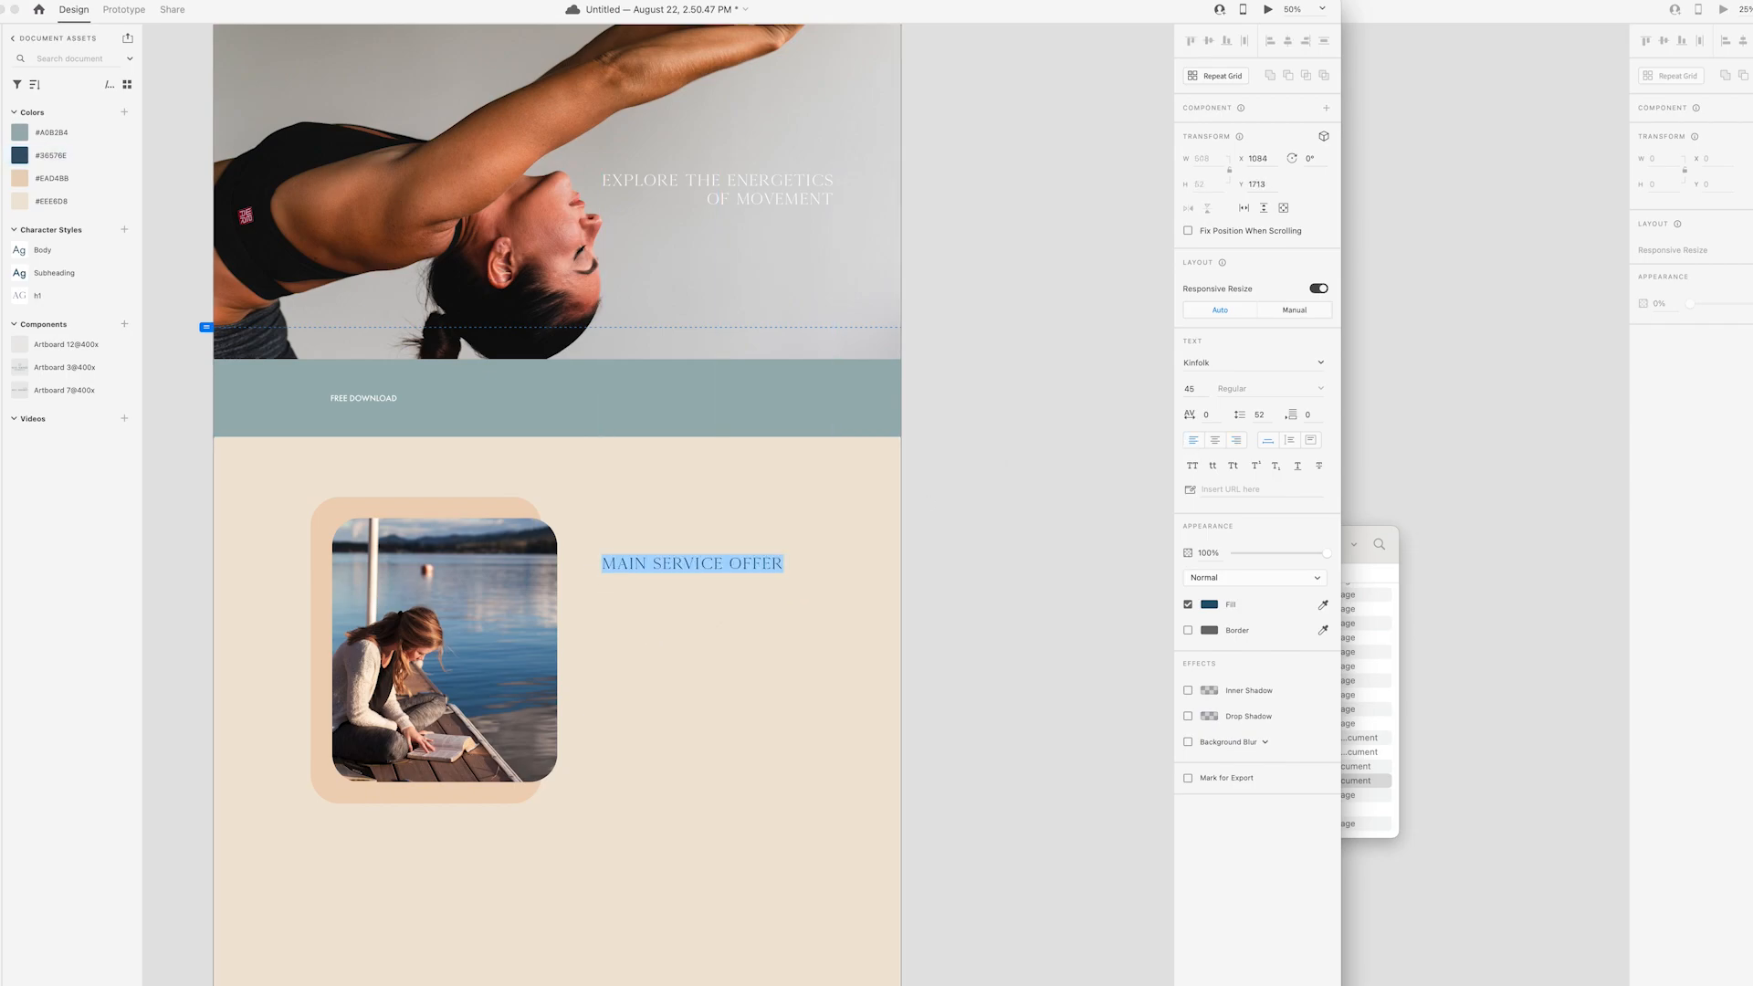
- Duplicate the service heading above itself as a SHORT TAGLINE line in the Subheading style, set close to the heading
{"action": "left_click_drag", "start_coordinate": [665, 567], "coordinate": [675, 528]}
{"action": "triple_click", "coordinate": [675, 528]}
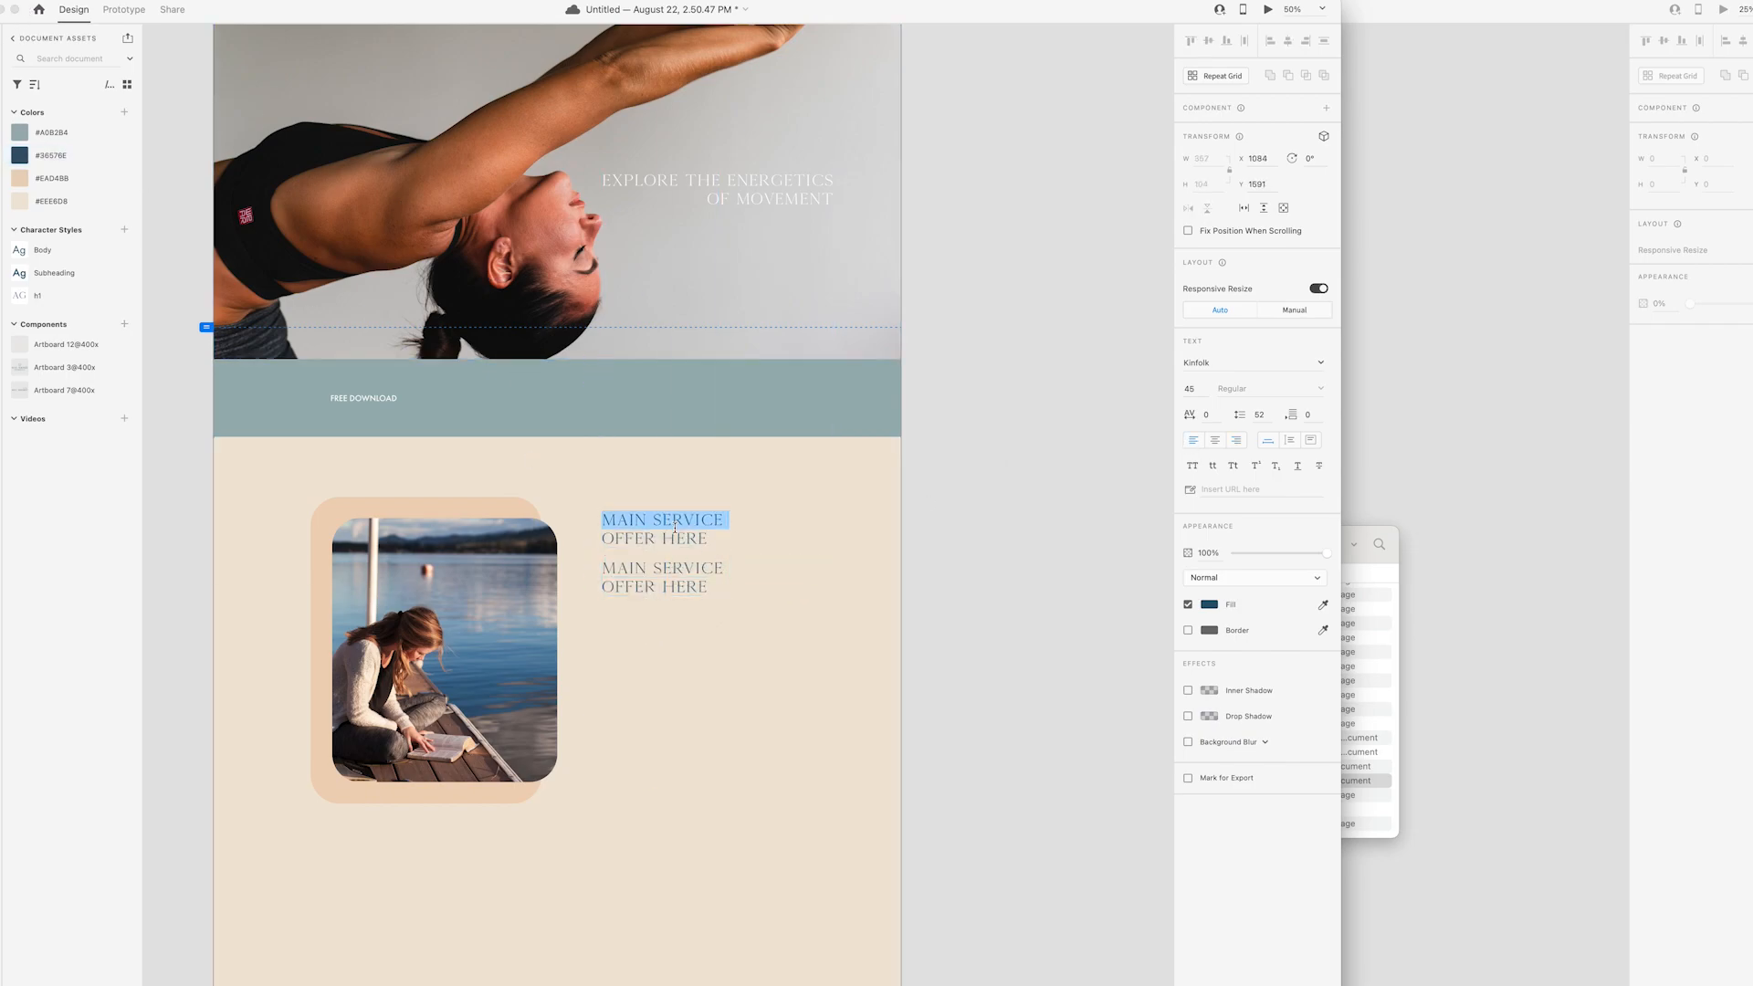
{"action": "left_click", "coordinate": [54, 272]}
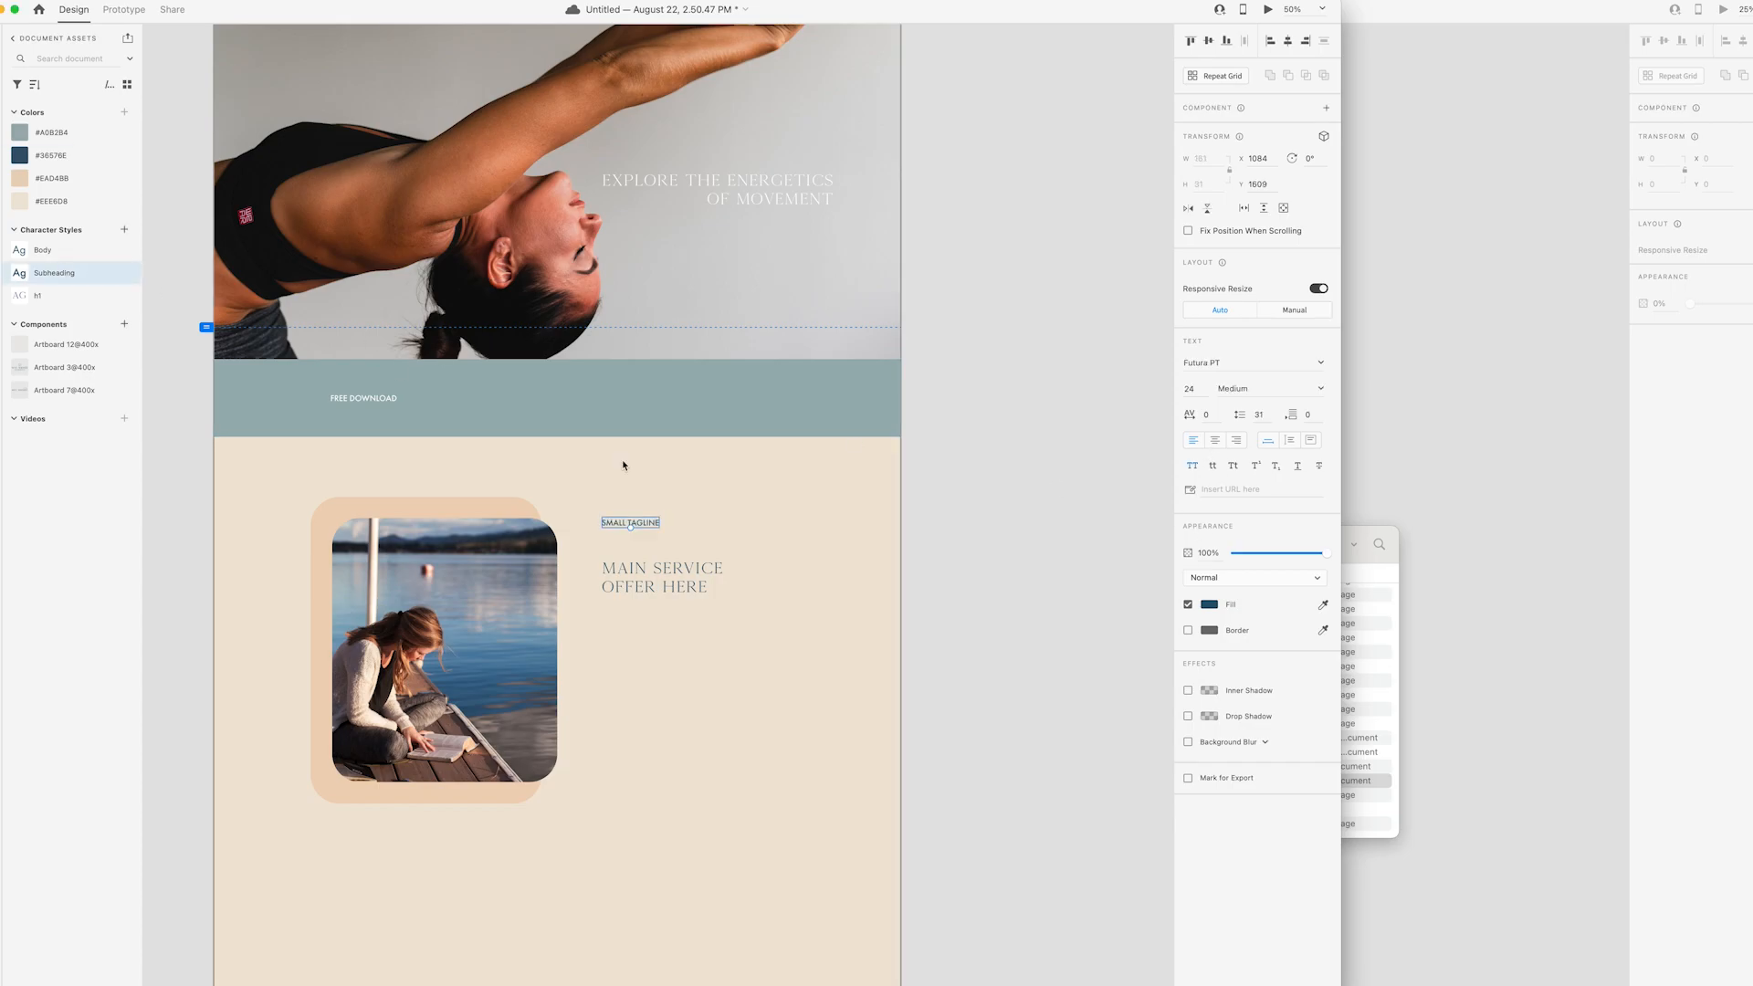
{"action": "left_click_drag", "start_coordinate": [617, 520], "coordinate": [616, 548]}
{"action": "left_click", "coordinate": [951, 503]}
{"action": "scroll", "coordinate": [952, 503], "scroll_direction": "down", "scroll_amount": 1}
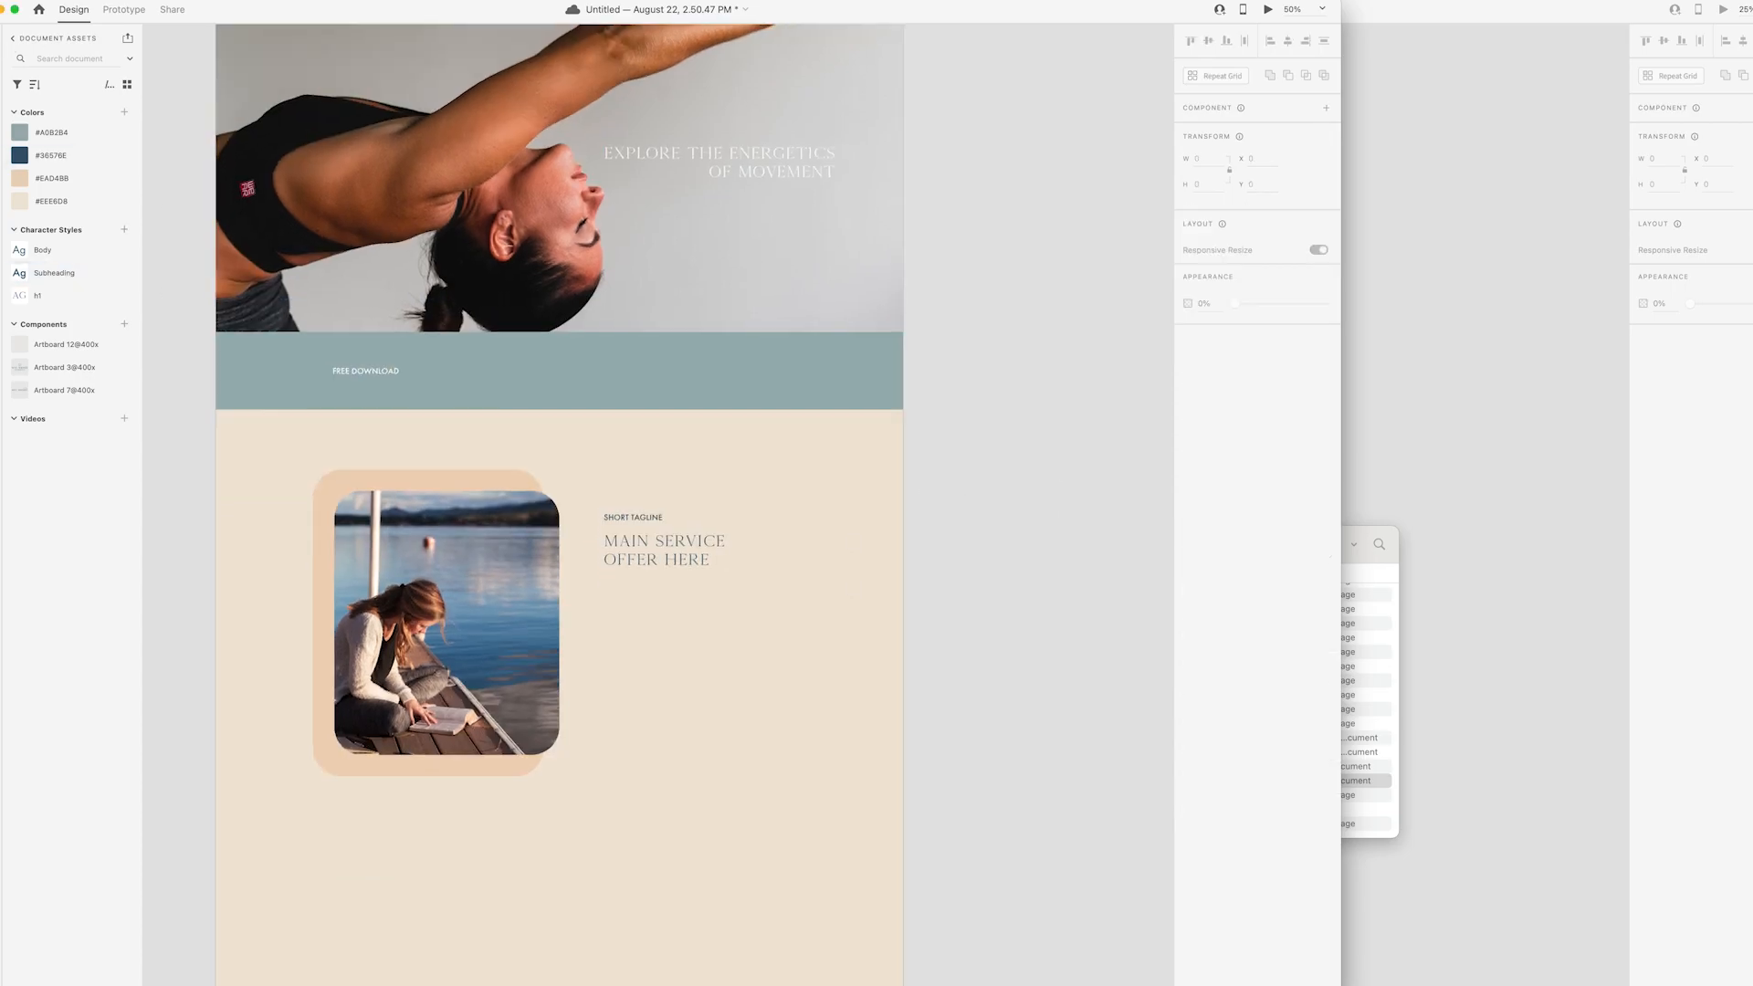
- Add the placeholder bio paragraph below the service heading in the Body style, in a text box 441 wide
{"action": "left_click_drag", "start_coordinate": [607, 592], "coordinate": [790, 727]}
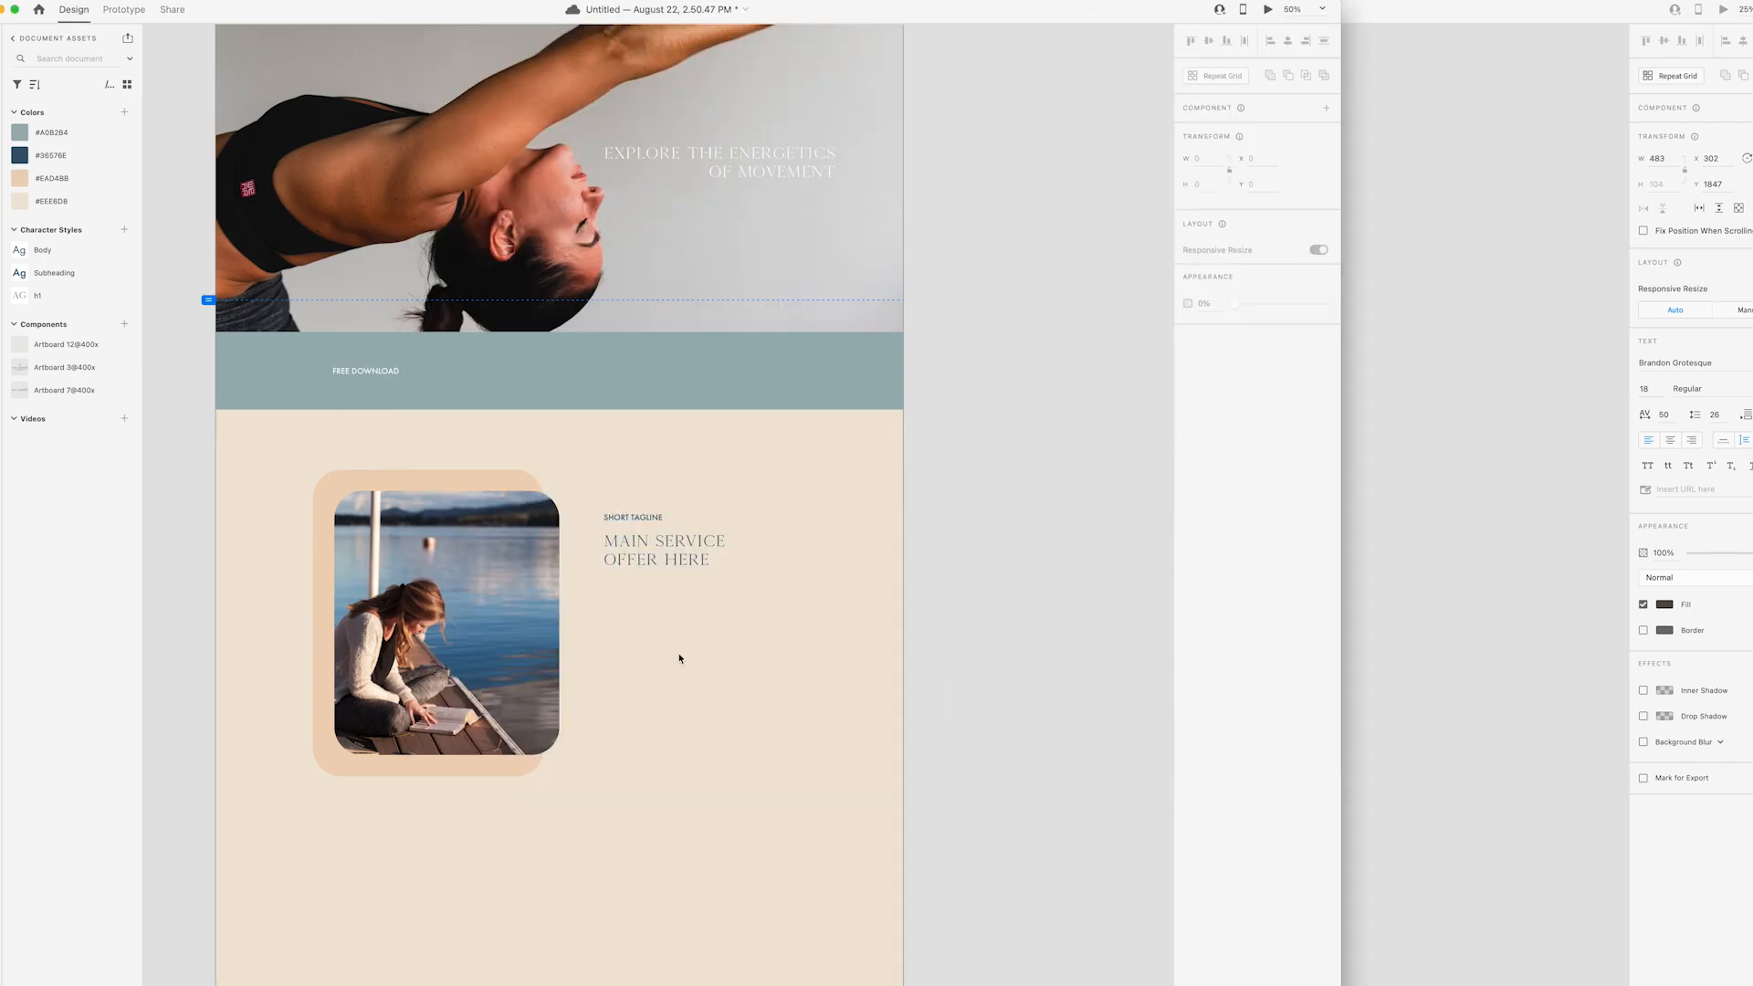
{"action": "left_click_drag", "start_coordinate": [608, 592], "coordinate": [729, 706]}
{"action": "key", "text": "ctrl+v"}
{"action": "key", "text": "ctrl+a"}
{"action": "left_click", "coordinate": [41, 250]}
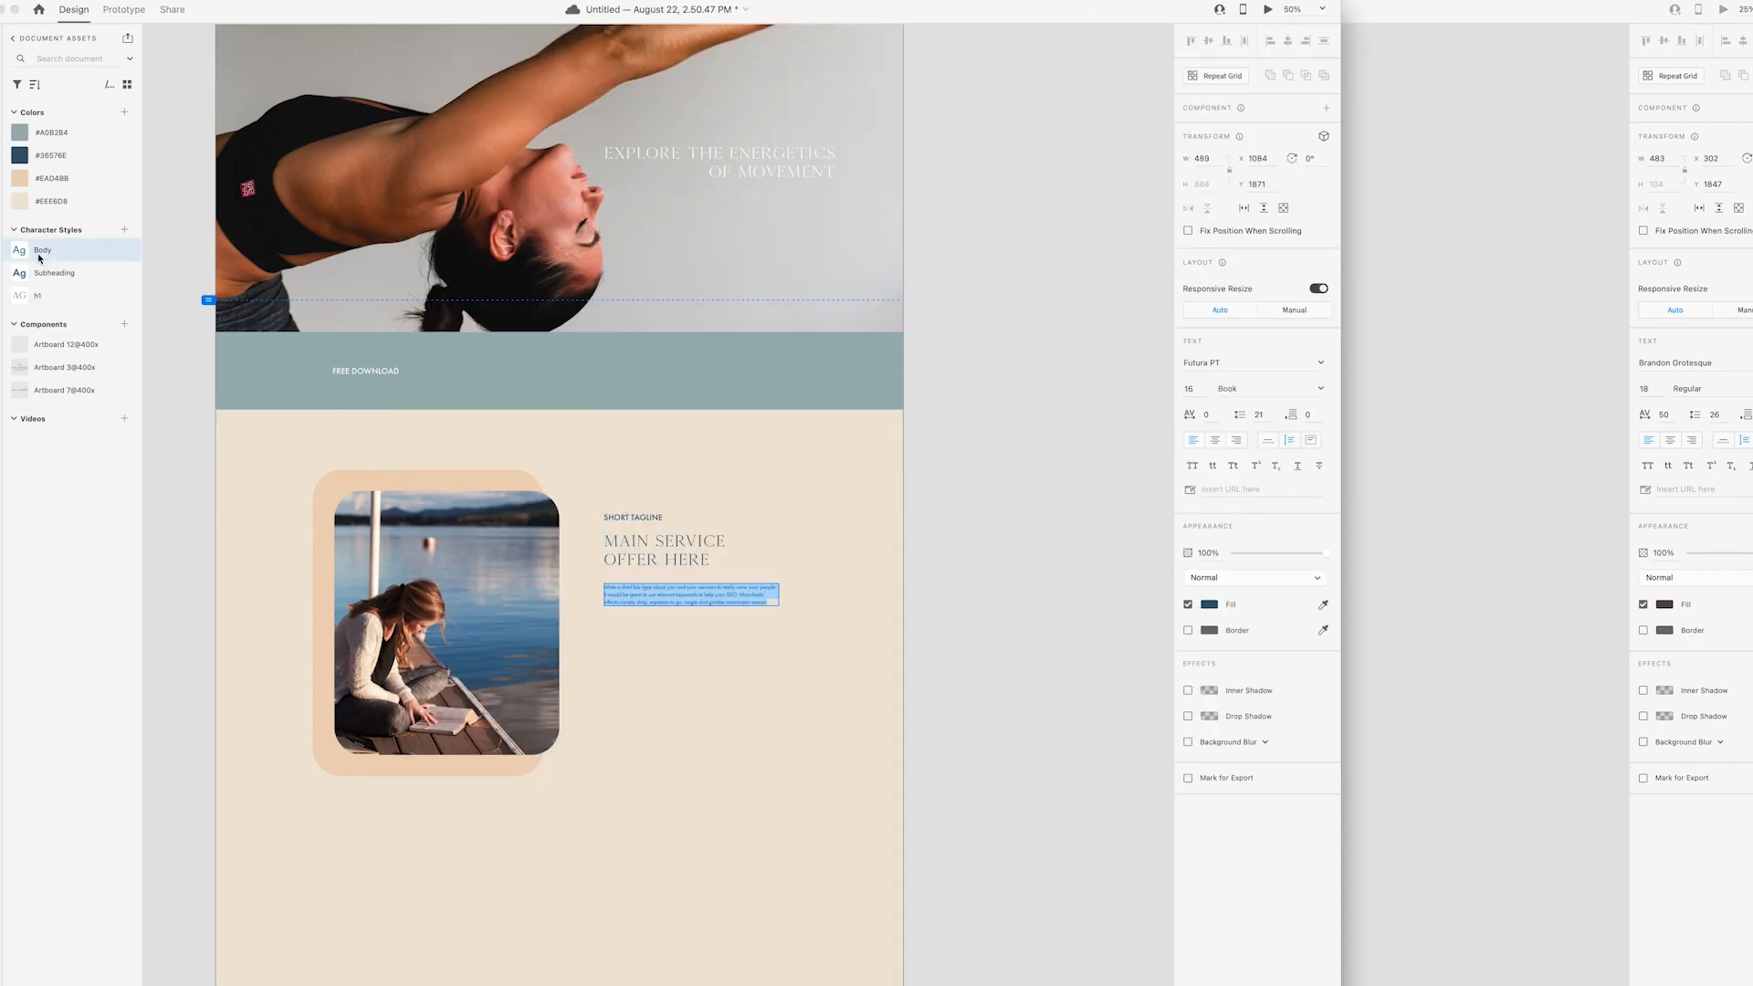
{"action": "key", "text": "ctrl+1"}
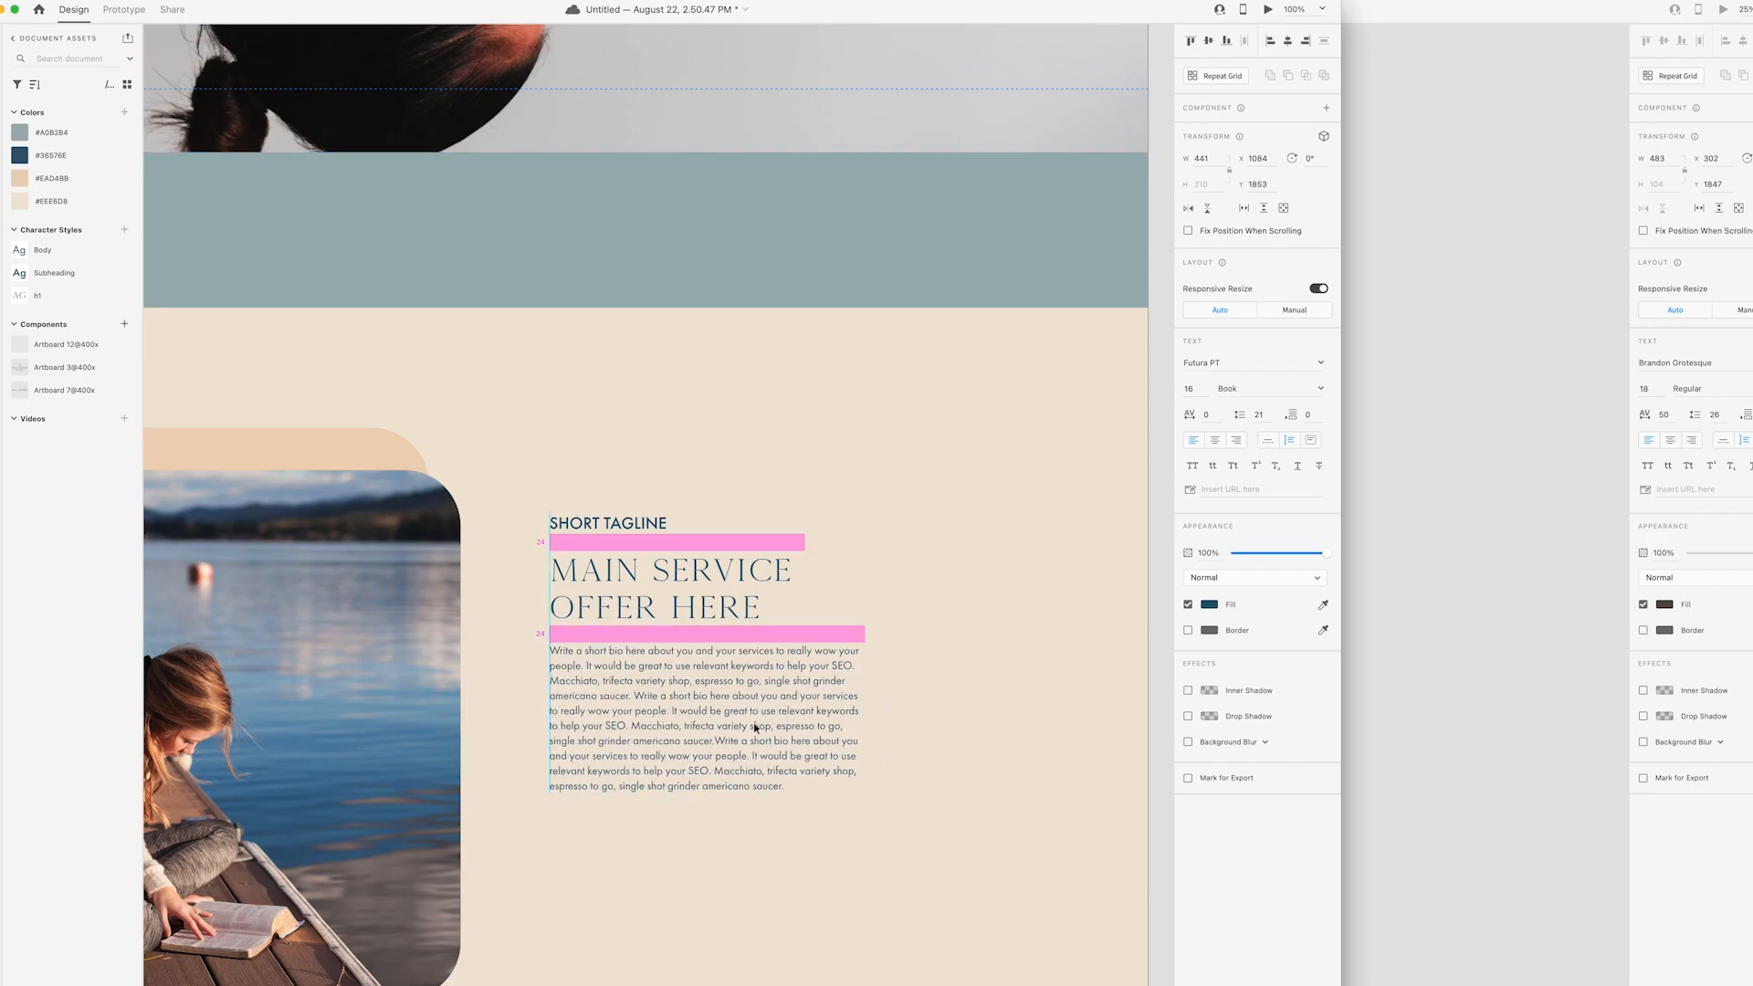
- Copy the SOUL ALIGNED FREQUENCY header button below the bio paragraph and relabel it READ MORE
{"action": "scroll", "coordinate": [752, 717], "scroll_direction": "down", "scroll_amount": 15}
{"action": "left_click", "coordinate": [873, 310]}
{"action": "key", "text": "super+c"}
{"action": "scroll", "coordinate": [865, 314], "scroll_direction": "down", "scroll_amount": 14}
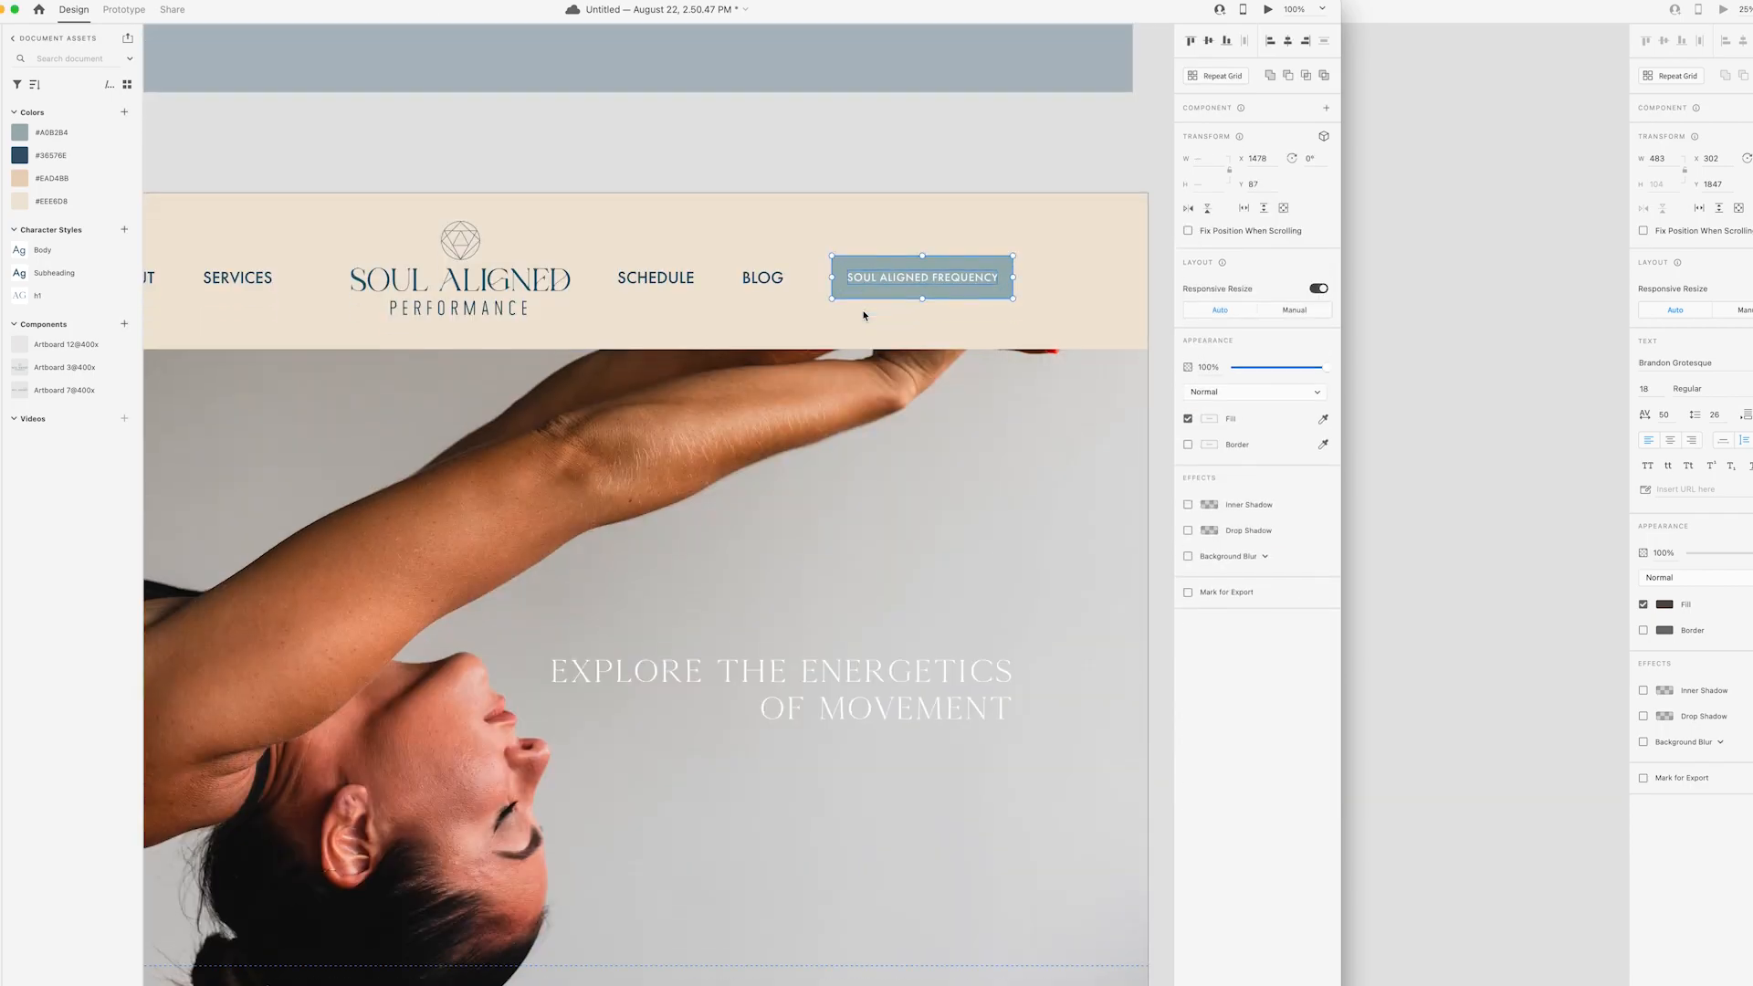
{"action": "key", "text": "super+v"}
{"action": "left_click_drag", "start_coordinate": [748, 519], "coordinate": [861, 503]}
{"action": "double_click", "coordinate": [772, 496]}
{"action": "type", "text": "READ MORE"}
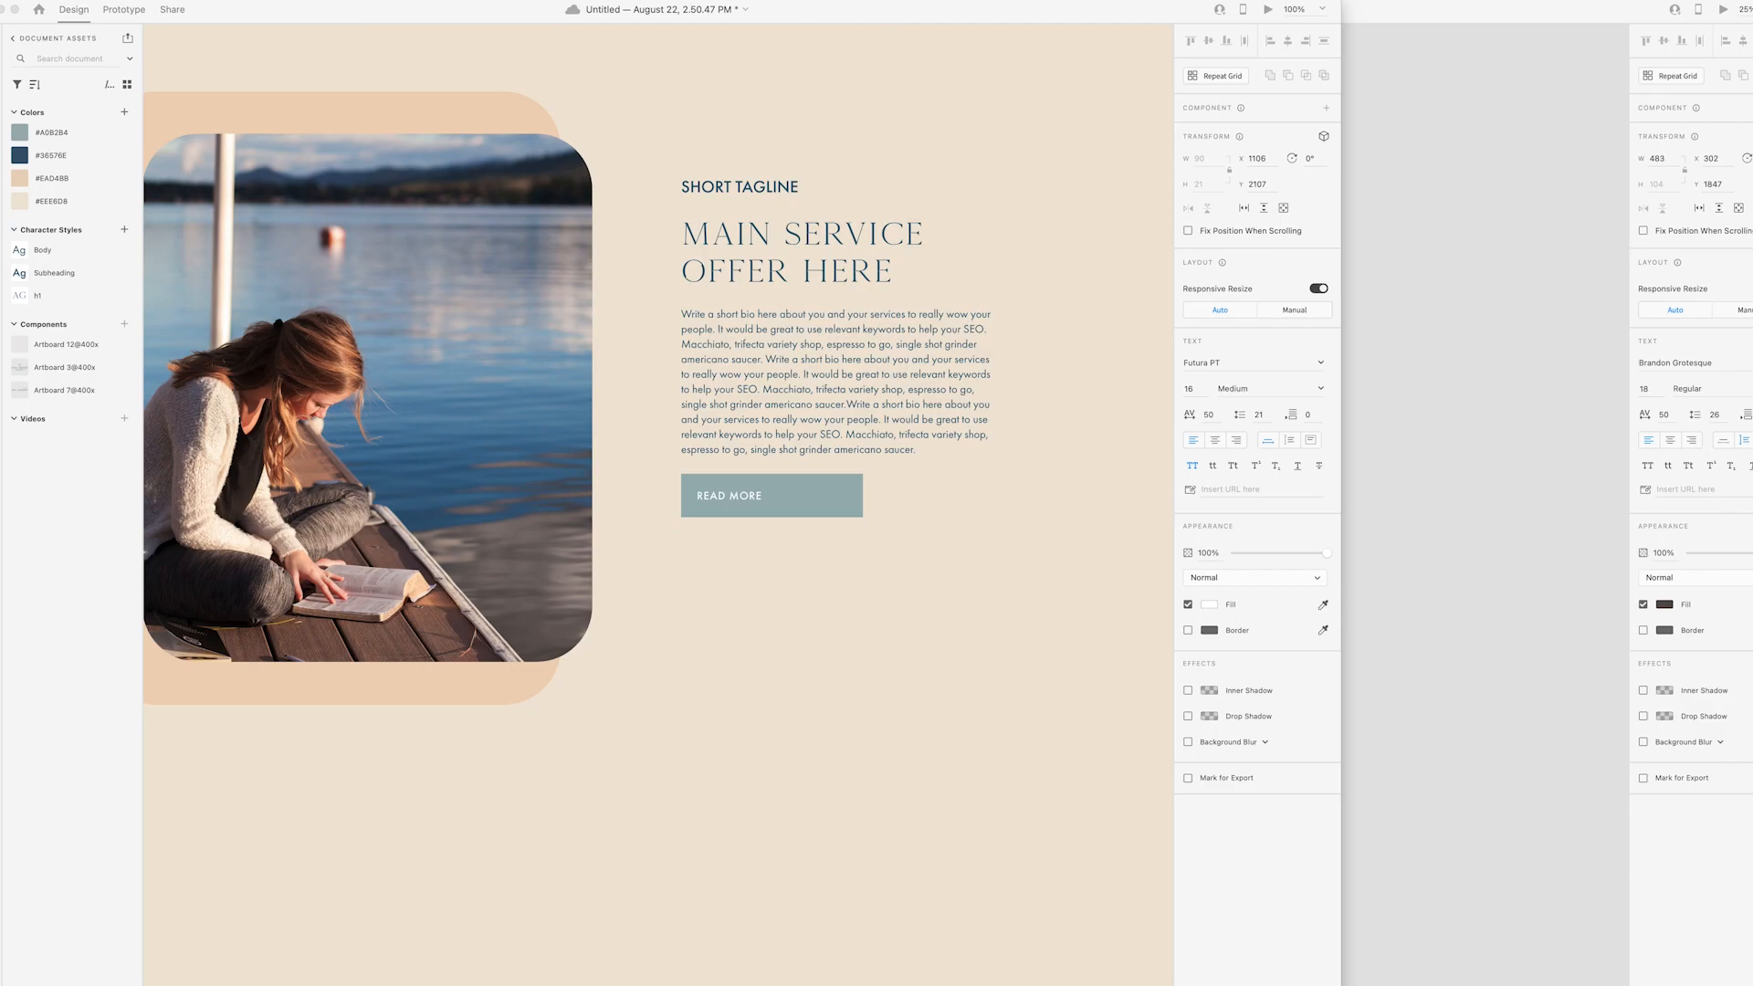
- Add a right arrow after the READ MORE label, narrow the button to fit and center the label in it
{"action": "left_click", "coordinate": [818, 501]}
{"action": "left_click_drag", "start_coordinate": [862, 496], "coordinate": [813, 496]}
{"action": "left_click_drag", "start_coordinate": [765, 496], "coordinate": [714, 518]}
{"action": "left_click", "coordinate": [778, 507]}
{"action": "left_click", "coordinate": [799, 550]}
{"action": "key", "text": "super+minus"}
- Set the bio paragraph's line spacing to 26
{"action": "left_click", "coordinate": [749, 466]}
{"action": "left_click", "coordinate": [1260, 415]}
{"action": "type", "text": "30"}
{"action": "key", "text": "Return"}
{"action": "left_click", "coordinate": [1268, 418]}
{"action": "type", "text": "28"}
{"action": "key", "text": "Return"}
{"action": "key", "text": "Down"}
{"action": "key", "text": "Down"}
{"action": "key", "text": "super+plus"}
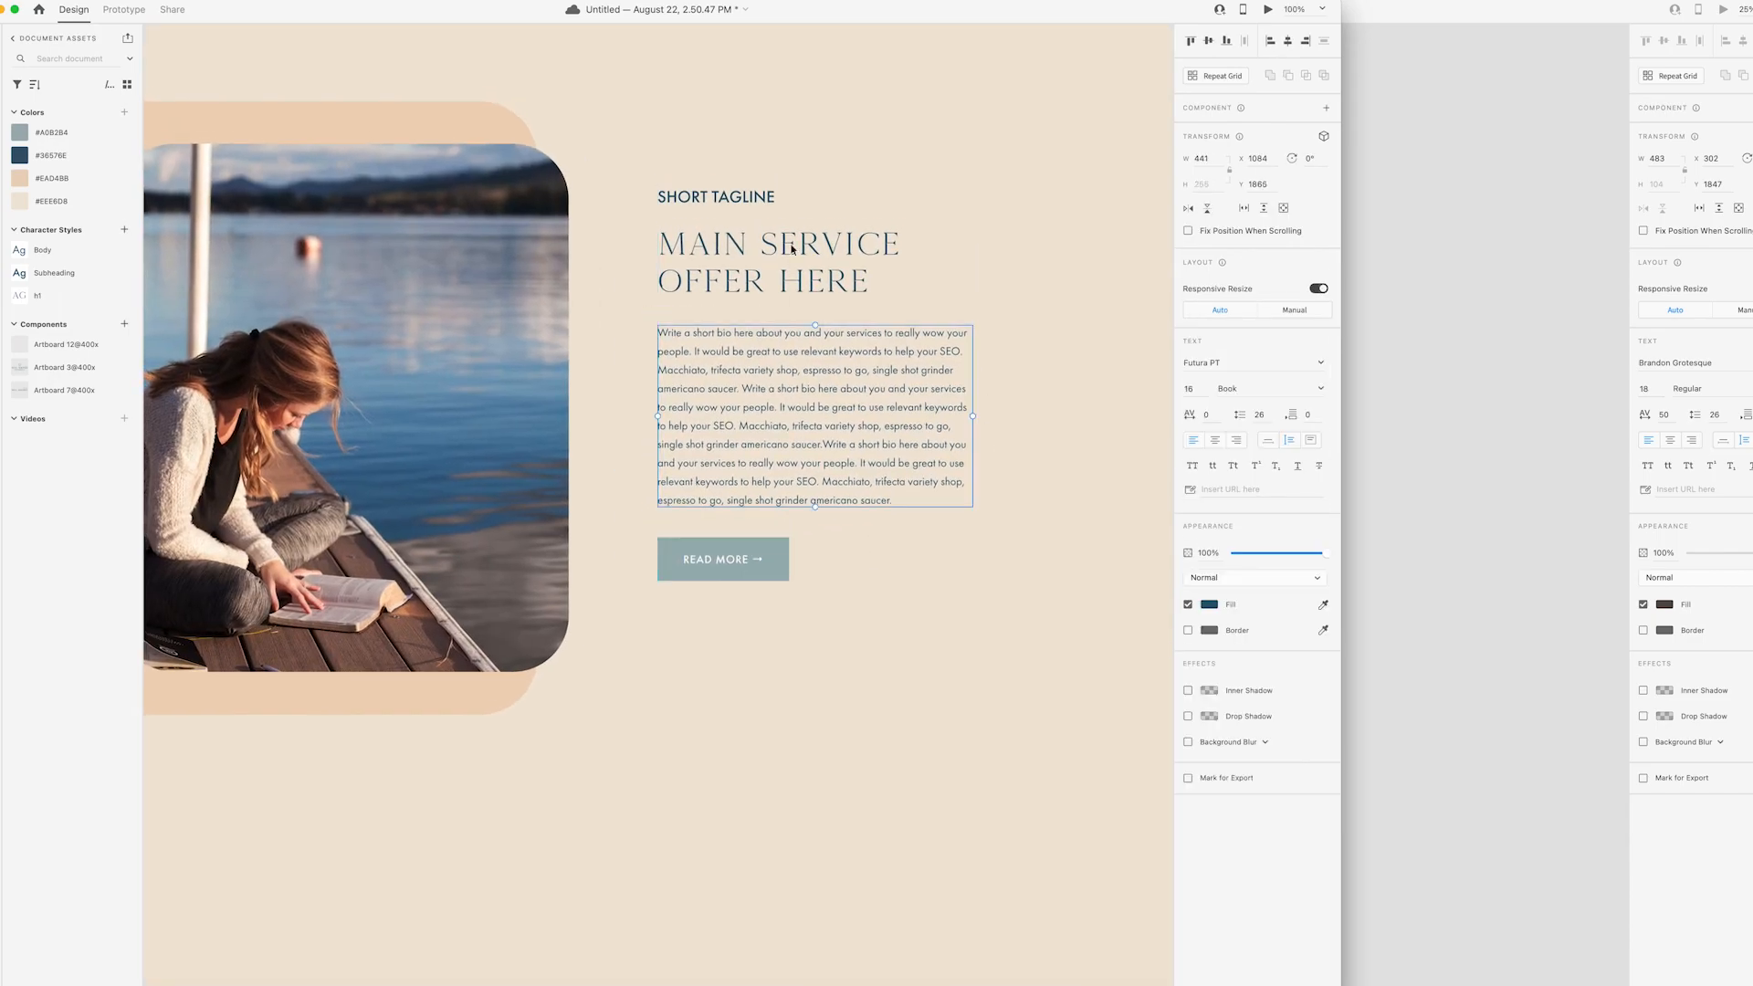
- Widen the bio paragraph's text box to about 509
{"action": "left_click", "coordinate": [858, 541]}
{"action": "scroll", "coordinate": [859, 541], "scroll_direction": "up", "scroll_amount": 1}
{"action": "key", "text": "super+minus"}
{"action": "key", "text": "super+minus"}
{"action": "key", "text": "super+minus"}
{"action": "left_click", "coordinate": [744, 515]}
{"action": "left_click_drag", "start_coordinate": [763, 515], "coordinate": [768, 515]}
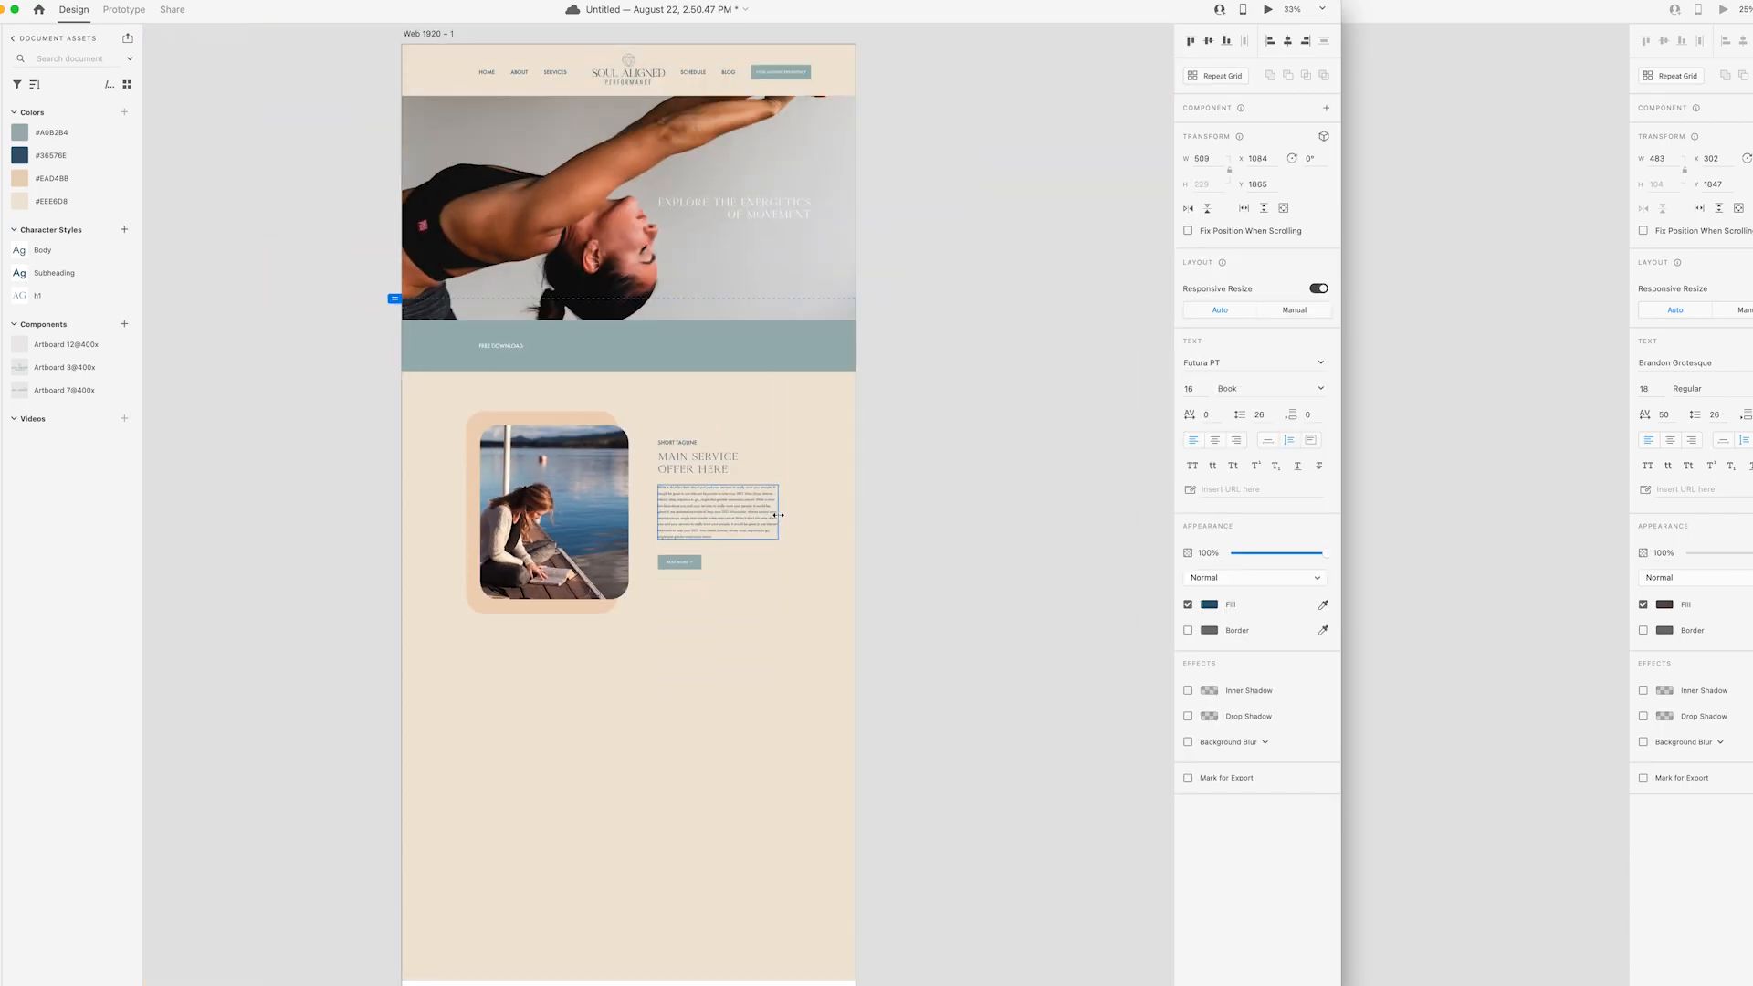
- Lighten the homepage artboard's beige background fill
{"action": "left_click", "coordinate": [853, 560]}
{"action": "scroll", "coordinate": [1092, 603], "scroll_direction": "up", "scroll_amount": 2}
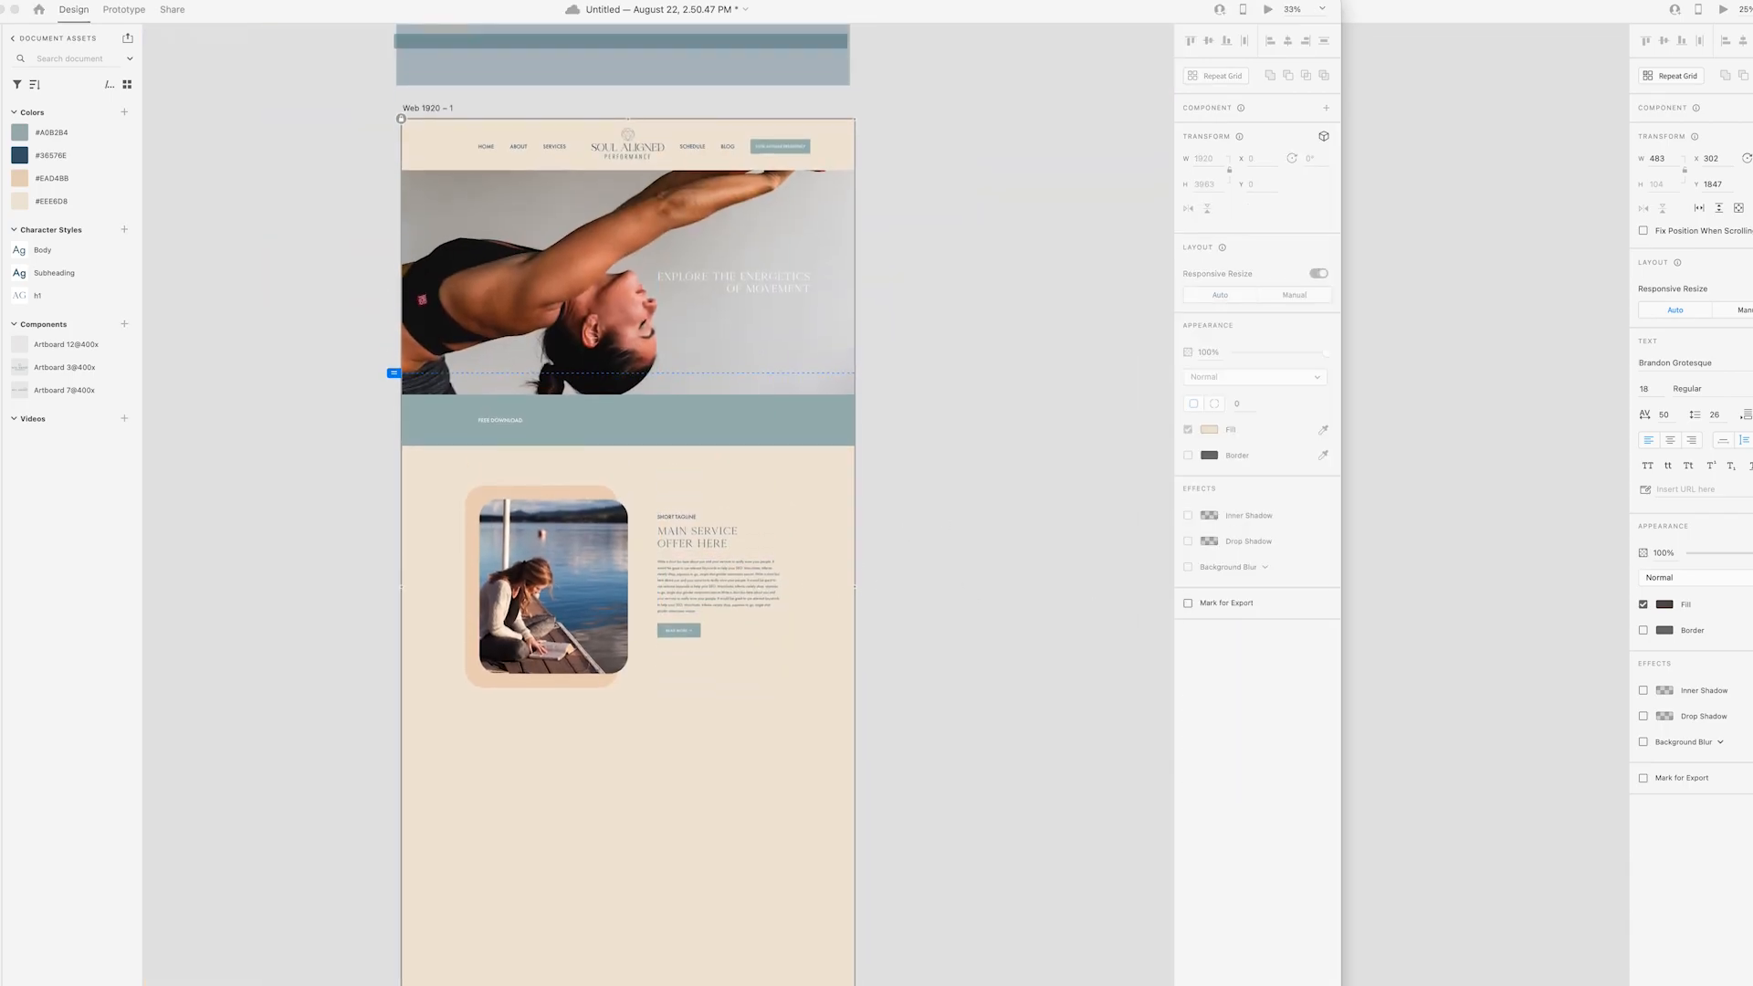
{"action": "key", "text": "super+grave"}
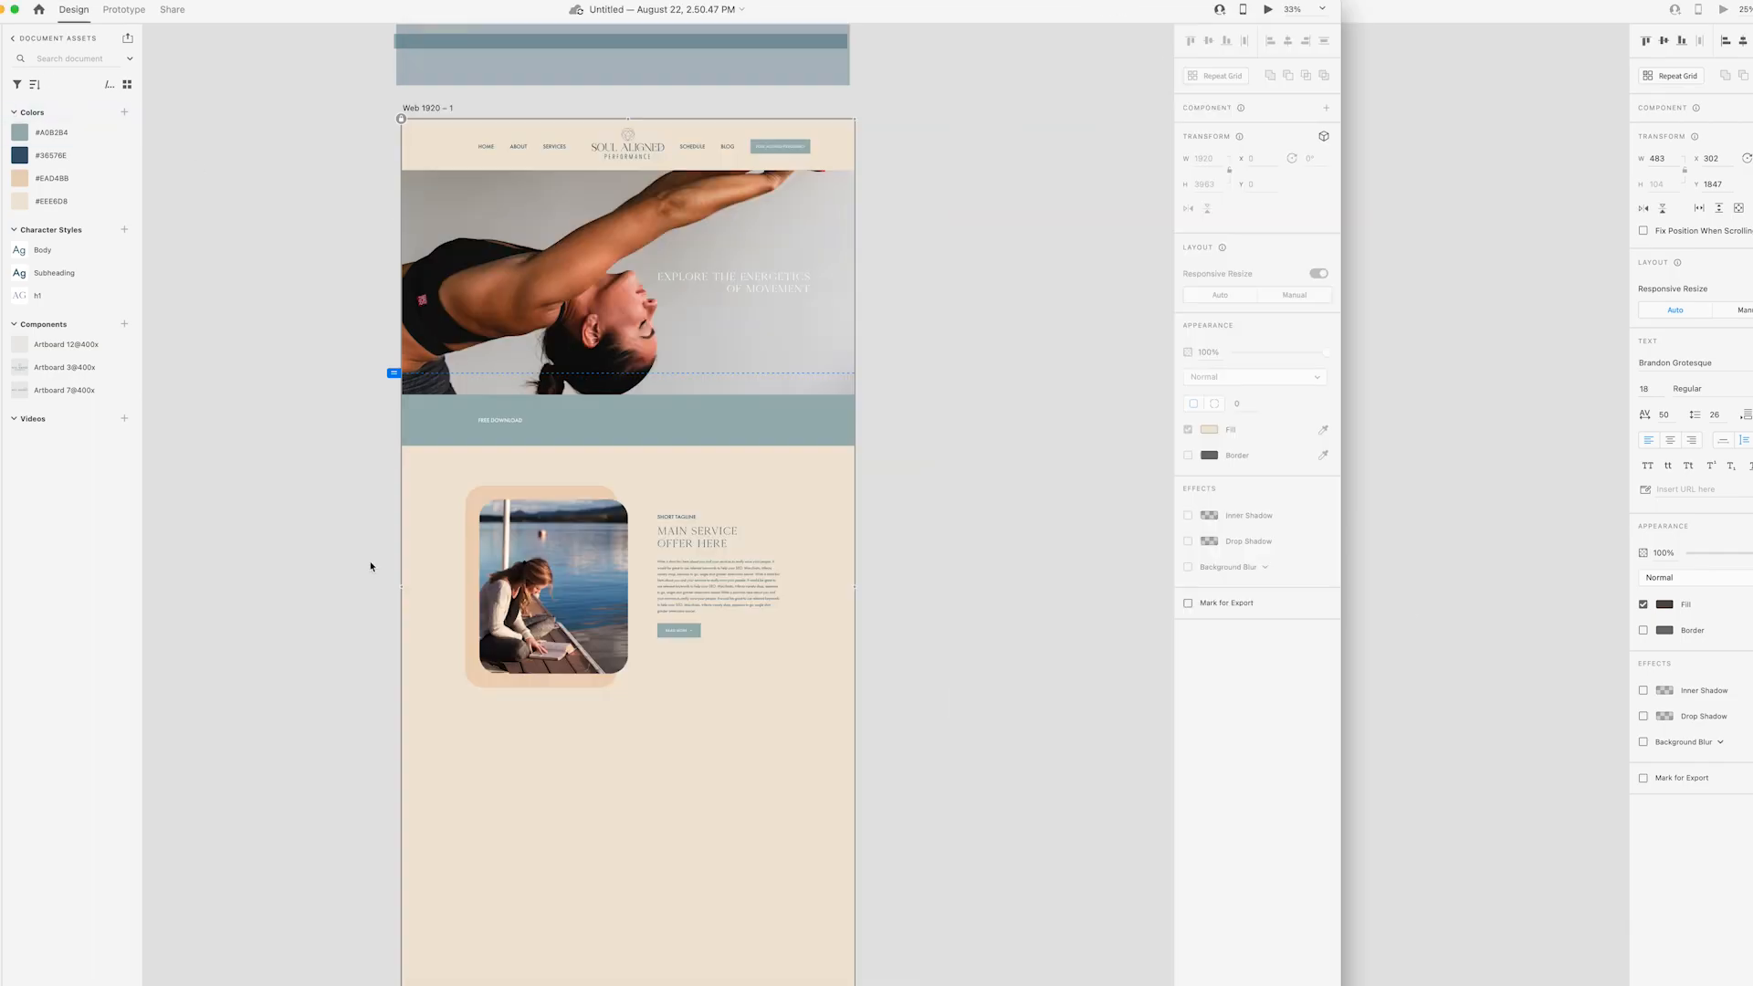
{"action": "left_click", "coordinate": [371, 567]}
{"action": "scroll", "coordinate": [947, 670], "scroll_direction": "down", "scroll_amount": 1}
{"action": "scroll", "coordinate": [946, 669], "scroll_direction": "up", "scroll_amount": 1}
{"action": "left_click", "coordinate": [404, 92]}
{"action": "left_click", "coordinate": [1291, 368]}
{"action": "left_click", "coordinate": [1041, 481]}
{"action": "right_click", "coordinate": [694, 684]}
{"action": "left_click", "coordinate": [835, 795]}
- Check the section layout of the SAF reference homepage against the new homepage design
{"action": "key", "text": "super+grave"}
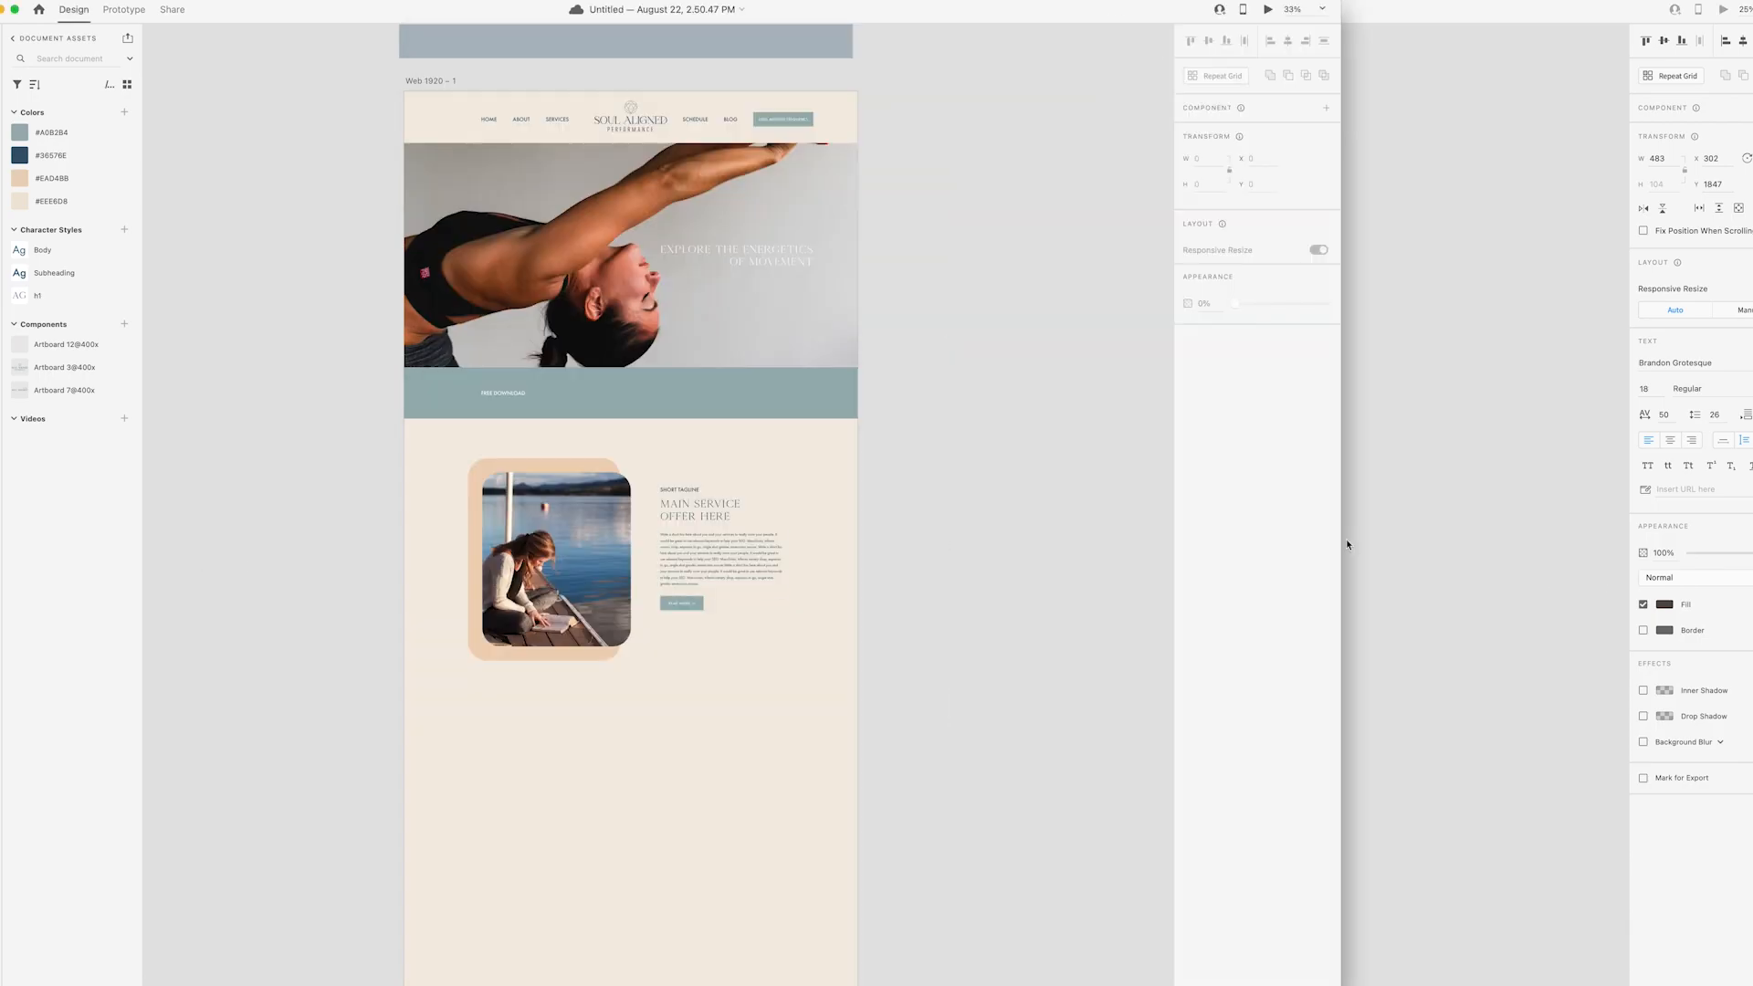
{"action": "left_click", "coordinate": [1348, 544]}
{"action": "left_click_drag", "start_coordinate": [427, 579], "coordinate": [718, 578]}
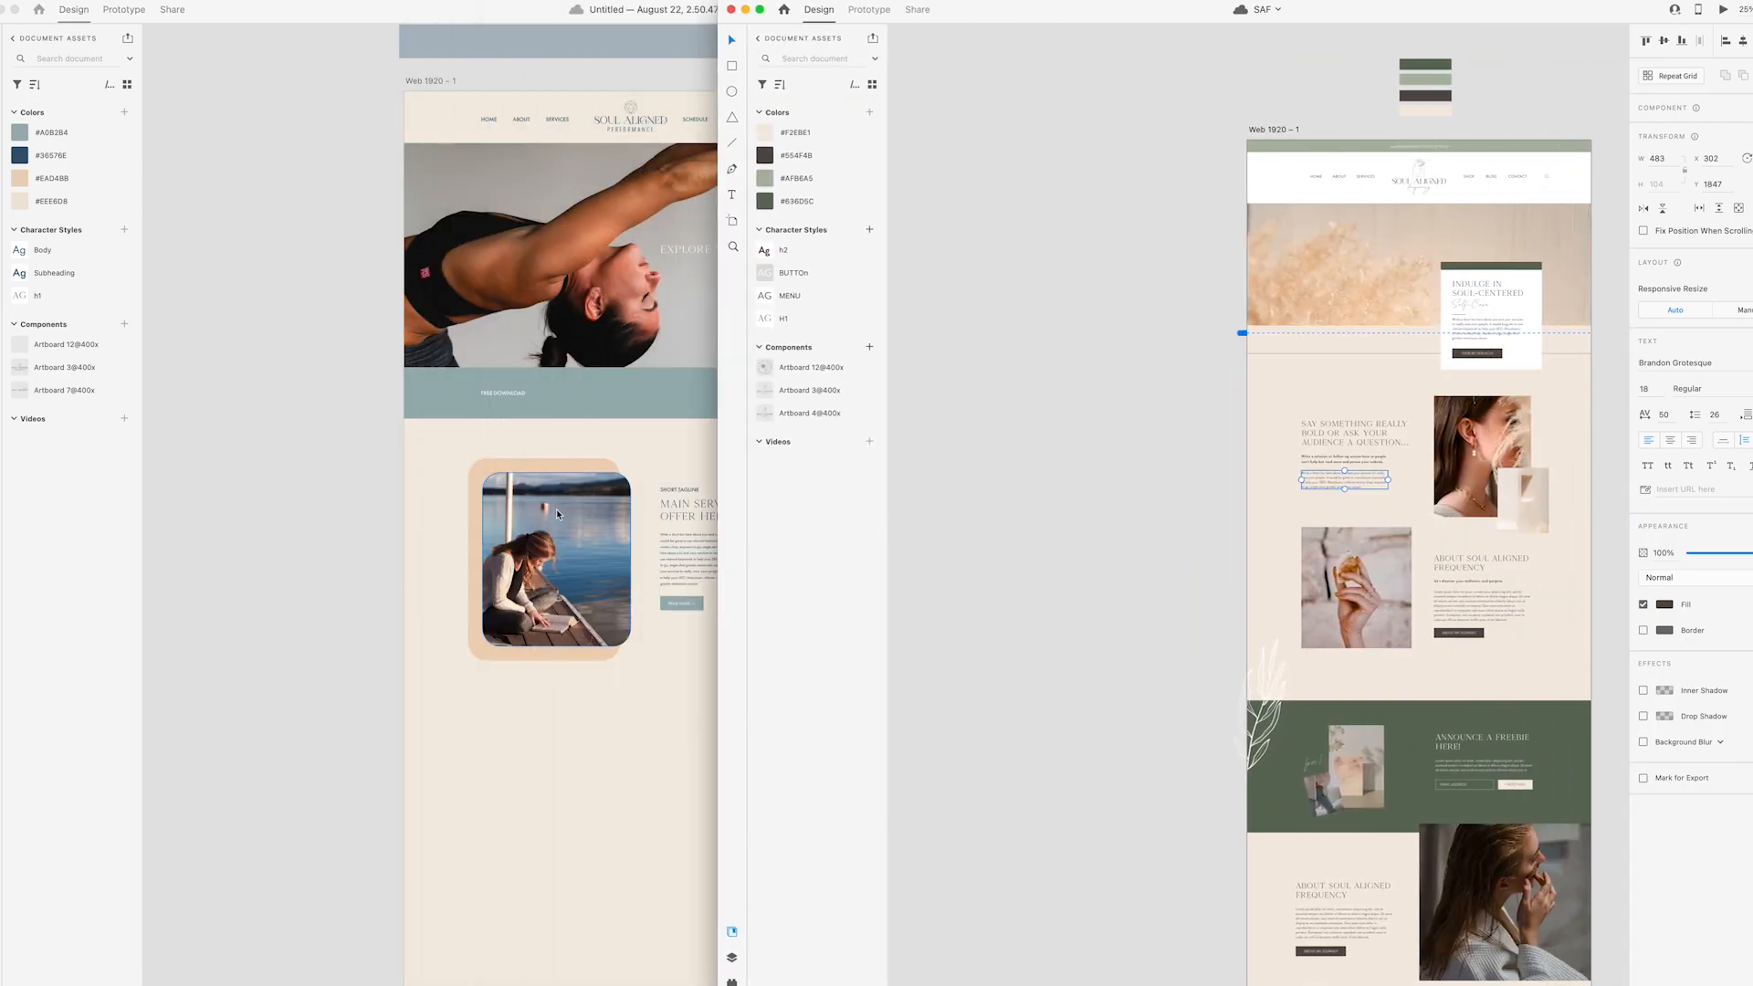
{"action": "scroll", "coordinate": [557, 515], "scroll_direction": "right", "scroll_amount": 4}
{"action": "left_click", "coordinate": [558, 514]}
{"action": "scroll", "coordinate": [918, 582], "scroll_direction": "down", "scroll_amount": 3}
{"action": "scroll", "coordinate": [917, 582], "scroll_direction": "left", "scroll_amount": 1}
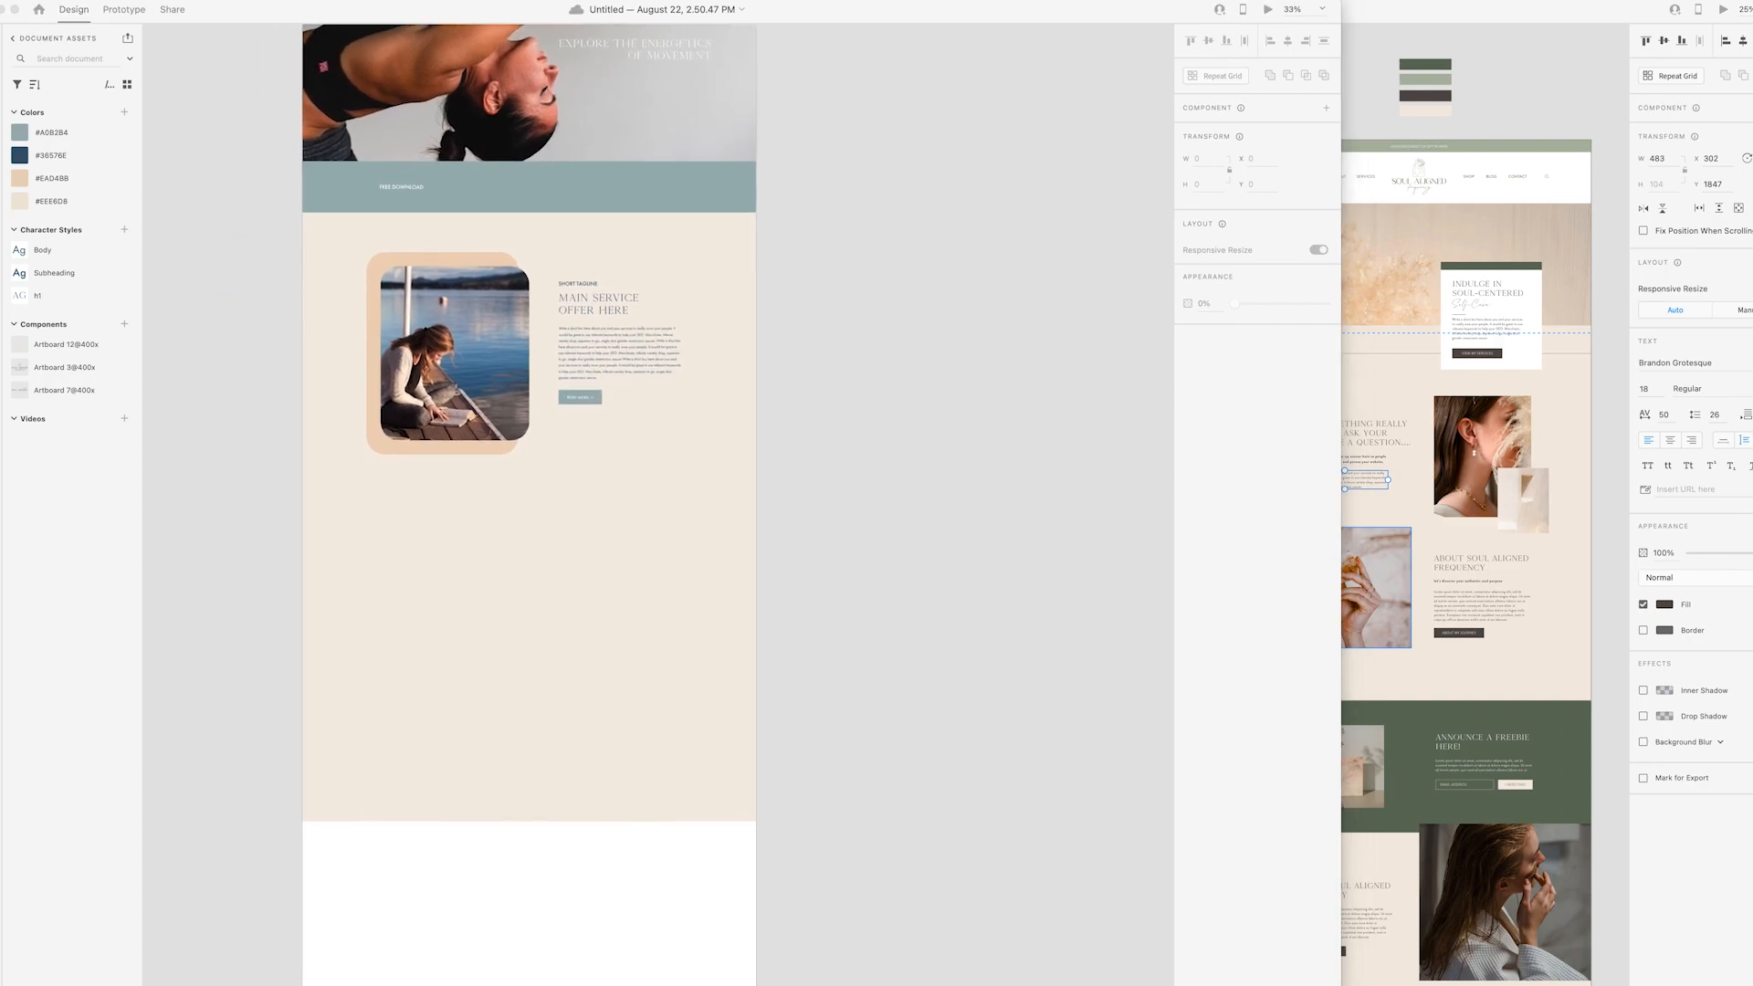
- Draw a full-width rectangle below the main service section and fill it with the saved peach color
{"action": "left_click", "coordinate": [649, 521]}
{"action": "scroll", "coordinate": [649, 521], "scroll_direction": "down", "scroll_amount": 3}
{"action": "scroll", "coordinate": [649, 521], "scroll_direction": "left", "scroll_amount": 1}
{"action": "left_click", "coordinate": [180, 387]}
{"action": "scroll", "coordinate": [313, 329], "scroll_direction": "up", "scroll_amount": 3}
{"action": "key", "text": "r"}
{"action": "mouse_move", "coordinate": [342, 482]}
{"action": "left_mouse_down"}
{"action": "mouse_move", "coordinate": [602, 575]}
{"action": "mouse_move", "coordinate": [796, 704]}
{"action": "left_mouse_up"}
{"action": "left_click", "coordinate": [21, 178]}
- Stretch the peach rectangle downward to a height of about 1167
{"action": "left_click", "coordinate": [979, 581]}
{"action": "scroll", "coordinate": [978, 581], "scroll_direction": "up", "scroll_amount": 3}
{"action": "scroll", "coordinate": [744, 571], "scroll_direction": "down", "scroll_amount": 3}
{"action": "scroll", "coordinate": [743, 571], "scroll_direction": "left", "scroll_amount": 1}
{"action": "left_click", "coordinate": [744, 571]}
{"action": "left_click_drag", "start_coordinate": [639, 639], "coordinate": [640, 698]}
{"action": "left_click_drag", "start_coordinate": [652, 644], "coordinate": [651, 644]}
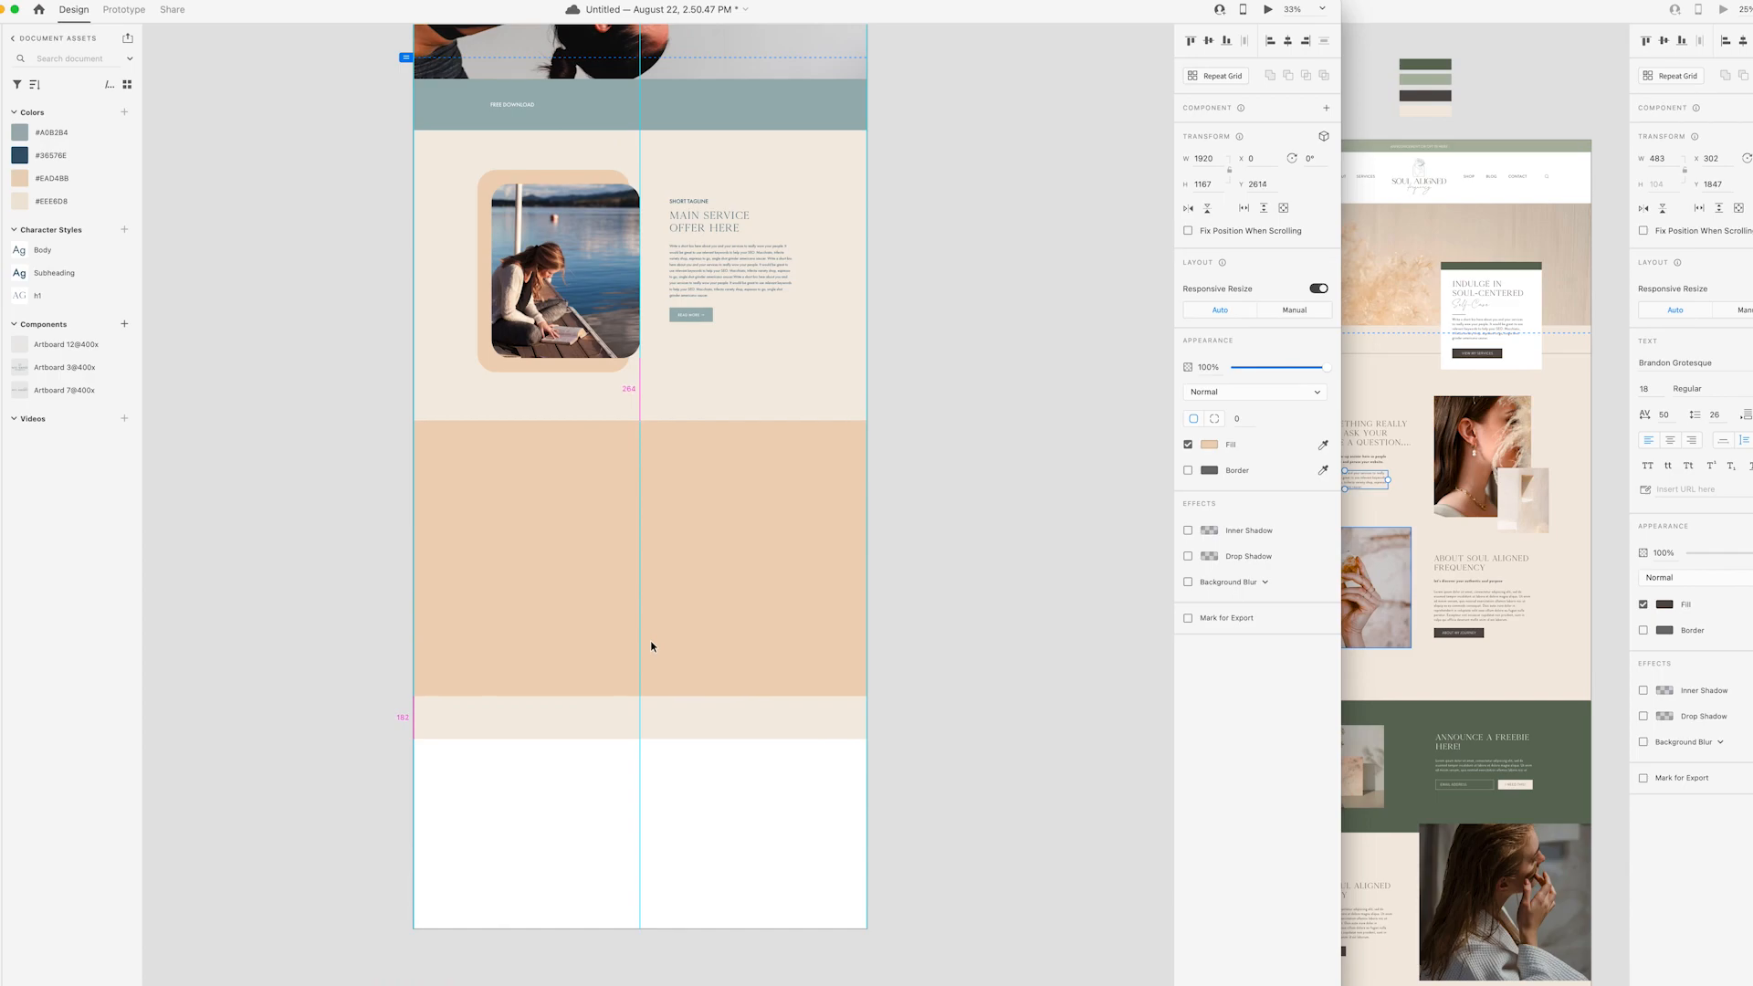
- Copy the rounded lake photo into the peach section, shrink it and duplicate it into an evenly spaced row of three
{"action": "scroll", "coordinate": [539, 611], "scroll_direction": "up", "scroll_amount": 3}
{"action": "left_click_drag", "start_coordinate": [573, 428], "coordinate": [559, 677]}
{"action": "left_click_drag", "start_coordinate": [625, 778], "coordinate": [665, 673]}
{"action": "left_click_drag", "start_coordinate": [666, 673], "coordinate": [786, 673]}
{"action": "left_click", "coordinate": [646, 668]}
{"action": "left_click_drag", "start_coordinate": [645, 668], "coordinate": [640, 667]}
{"action": "left_click_drag", "start_coordinate": [801, 665], "coordinate": [790, 665]}
- Replace the first photo in the peach section's row with the outdoor photo framed by green leaves
{"action": "left_click", "coordinate": [904, 776]}
{"action": "left_click", "coordinate": [957, 964]}
{"action": "left_click_drag", "start_coordinate": [956, 860], "coordinate": [525, 668]}
{"action": "left_click", "coordinate": [957, 964]}
{"action": "left_click", "coordinate": [802, 536]}
{"action": "scroll", "coordinate": [803, 536], "scroll_direction": "up", "scroll_amount": 2}
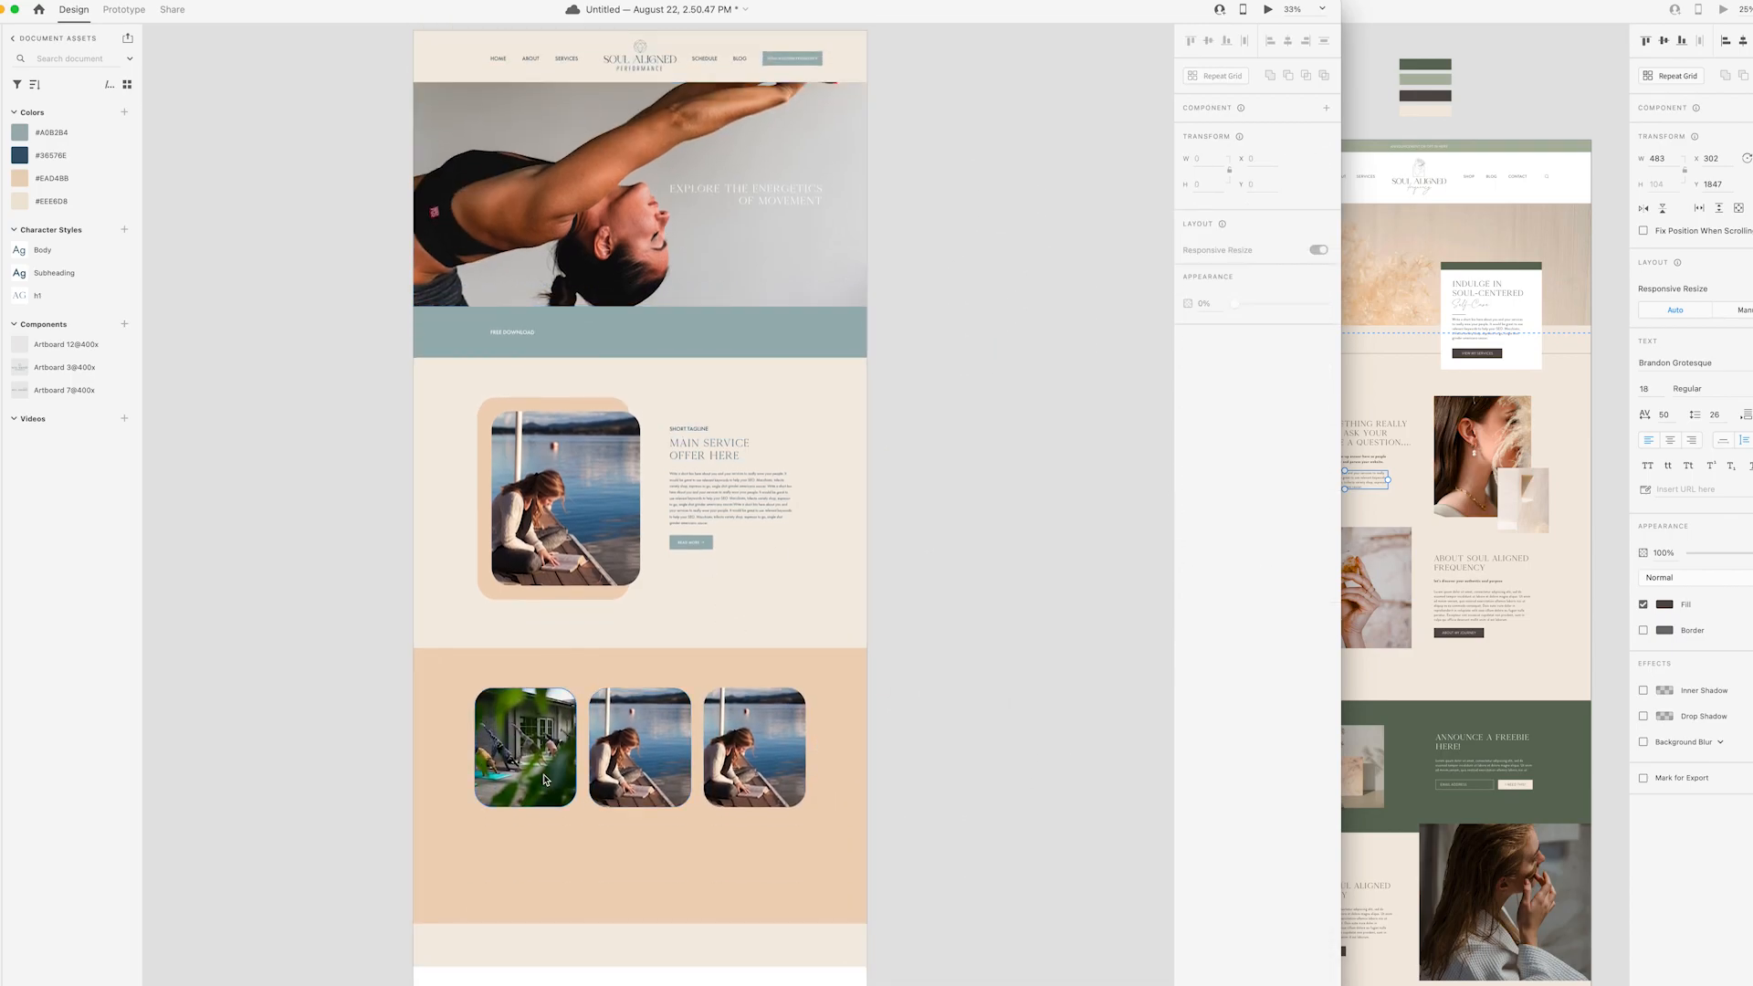
- Copy a subheading above the hero heading, reword it BASED IN CANADA and right-align it with the heading
{"action": "scroll", "coordinate": [693, 767], "scroll_direction": "up", "scroll_amount": 3}
{"action": "scroll", "coordinate": [822, 456], "scroll_direction": "up", "scroll_amount": 5}
{"action": "left_click", "coordinate": [877, 326]}
{"action": "scroll", "coordinate": [876, 326], "scroll_direction": "left", "scroll_amount": 2}
{"action": "left_click_drag", "start_coordinate": [203, 745], "coordinate": [1097, 272], "text": "alt"}
{"action": "double_click", "coordinate": [1097, 272]}
{"action": "left_click", "coordinate": [1096, 311], "text": "shift"}
{"action": "left_click", "coordinate": [1306, 40]}
{"action": "left_click", "coordinate": [1037, 329]}
- Change the main service section's tagline to CANADA BASED and its heading to HEALTH AND WELLNESS CENTER
{"action": "scroll", "coordinate": [1038, 329], "scroll_direction": "down", "scroll_amount": 3}
{"action": "scroll", "coordinate": [1037, 329], "scroll_direction": "right", "scroll_amount": 2}
{"action": "double_click", "coordinate": [548, 814]}
{"action": "type", "text": "CANADA BASED"}
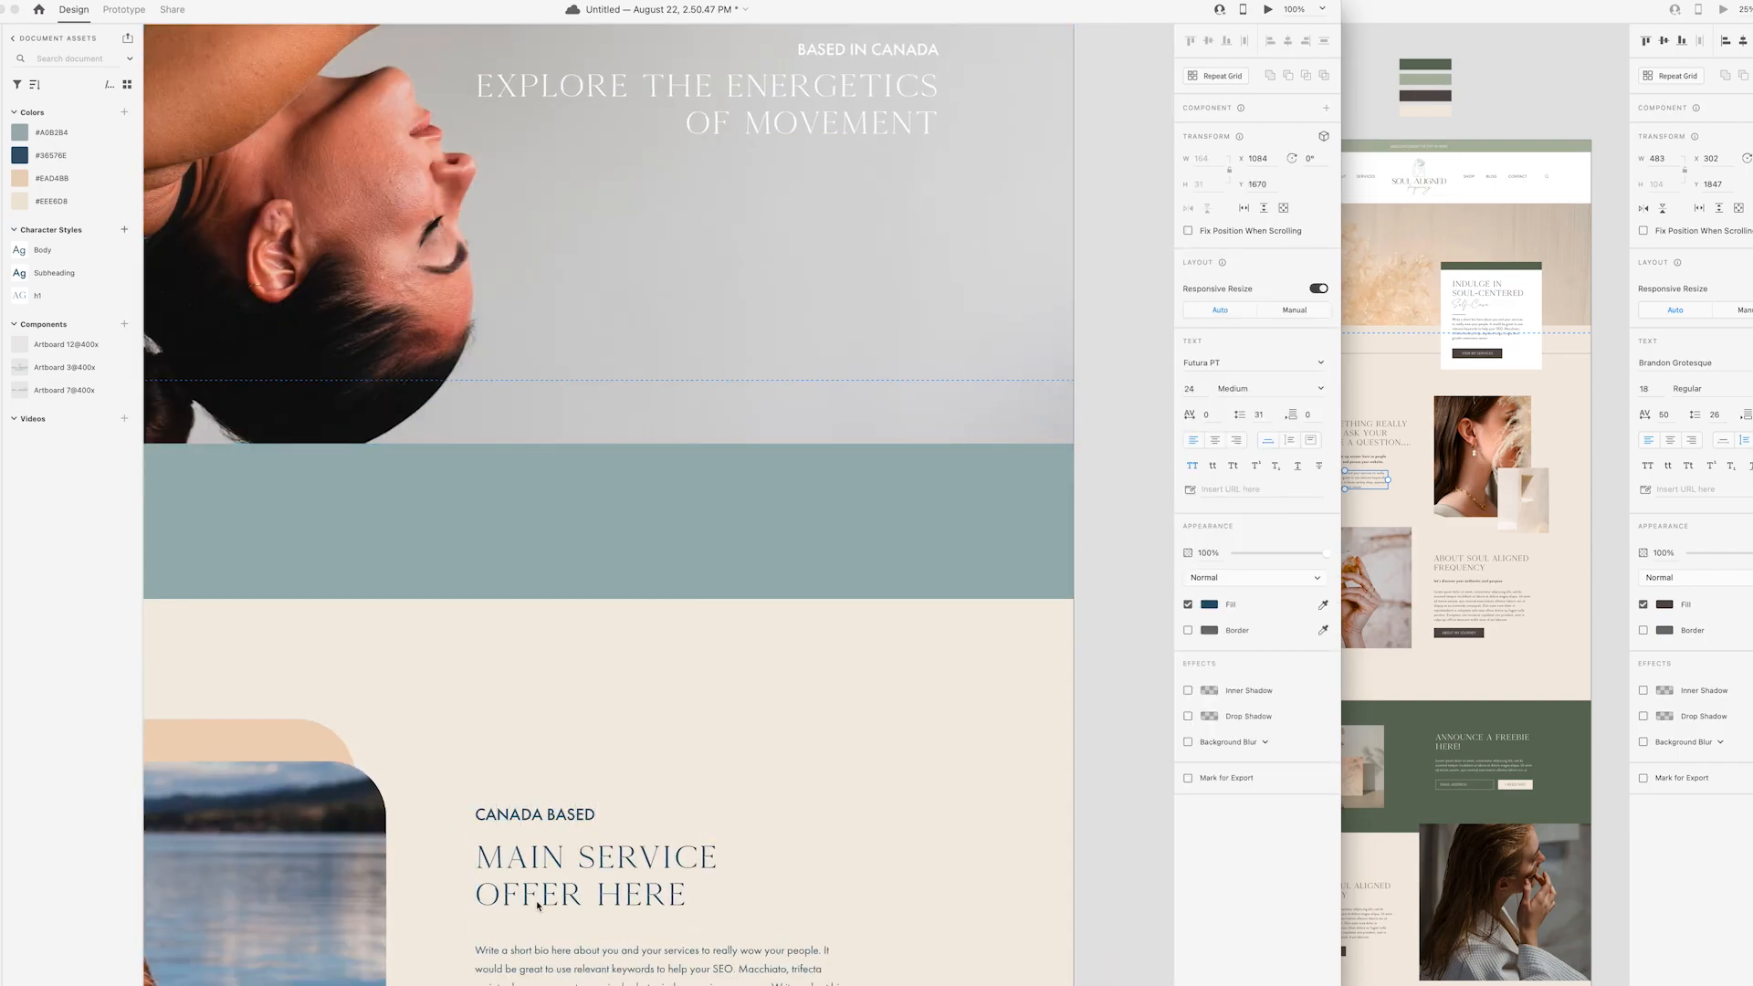
{"action": "double_click", "coordinate": [538, 899]}
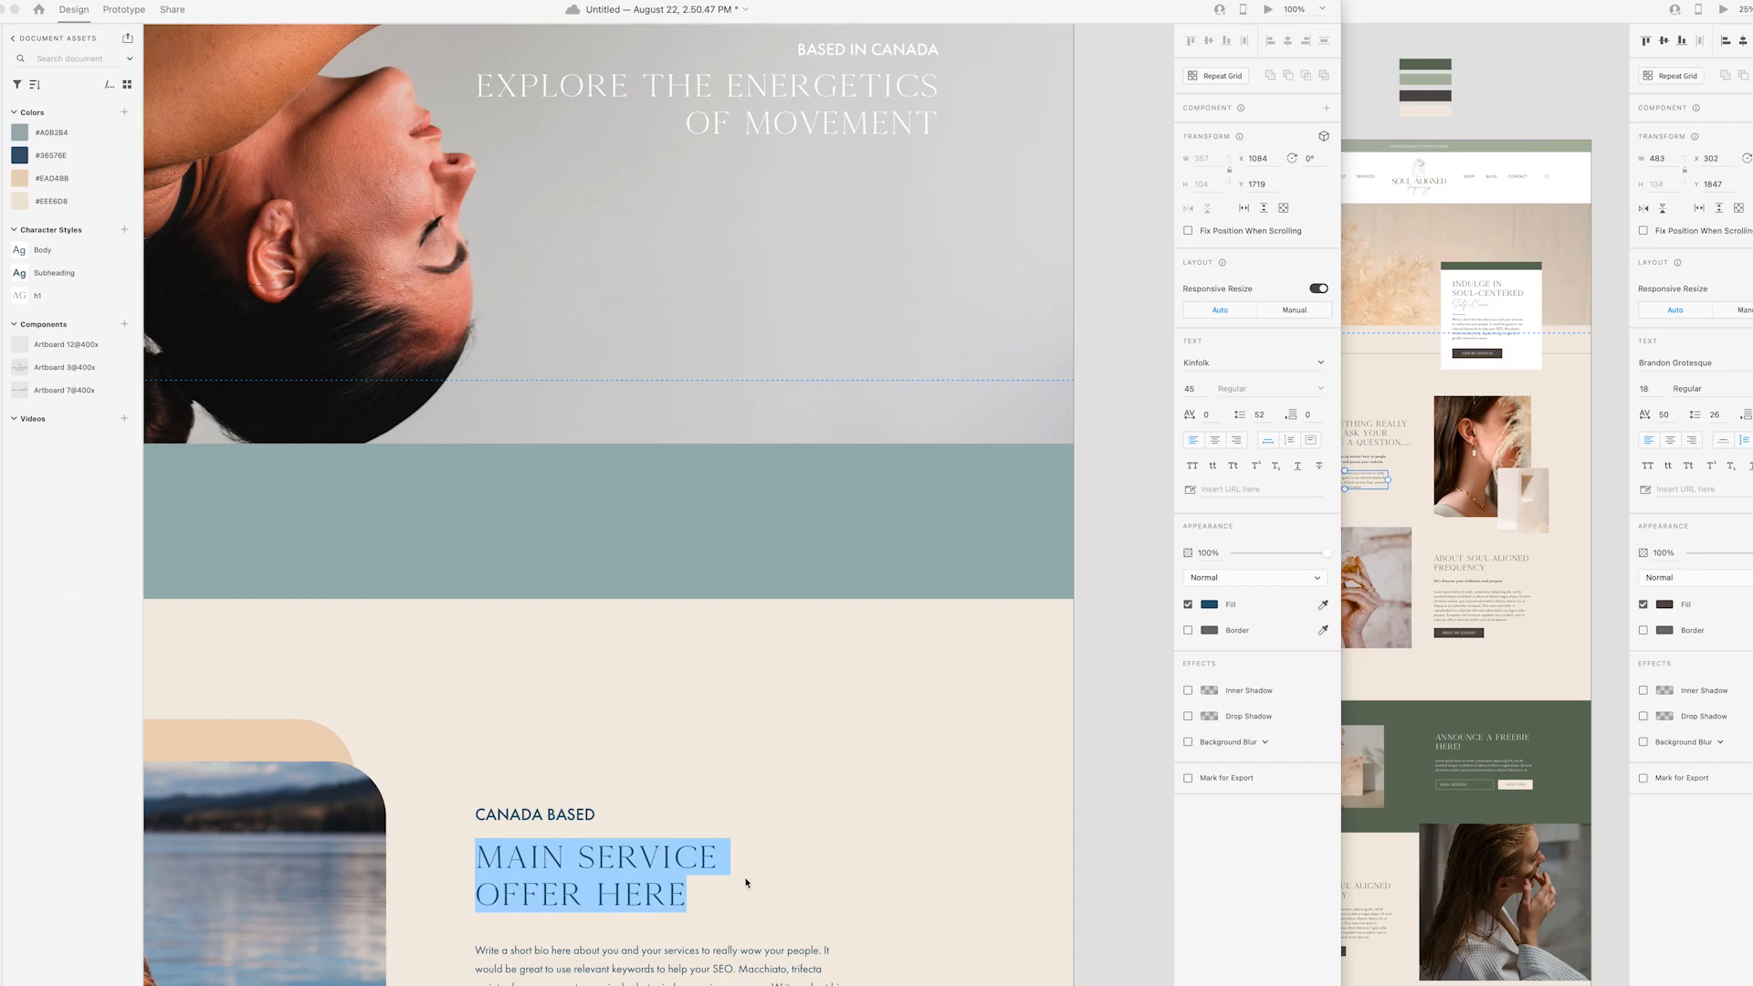
{"action": "type", "text": "HEALTH AND WELLNESS"}
{"action": "key", "text": "Return"}
{"action": "type", "text": "C"}
{"action": "key", "text": "Escape"}
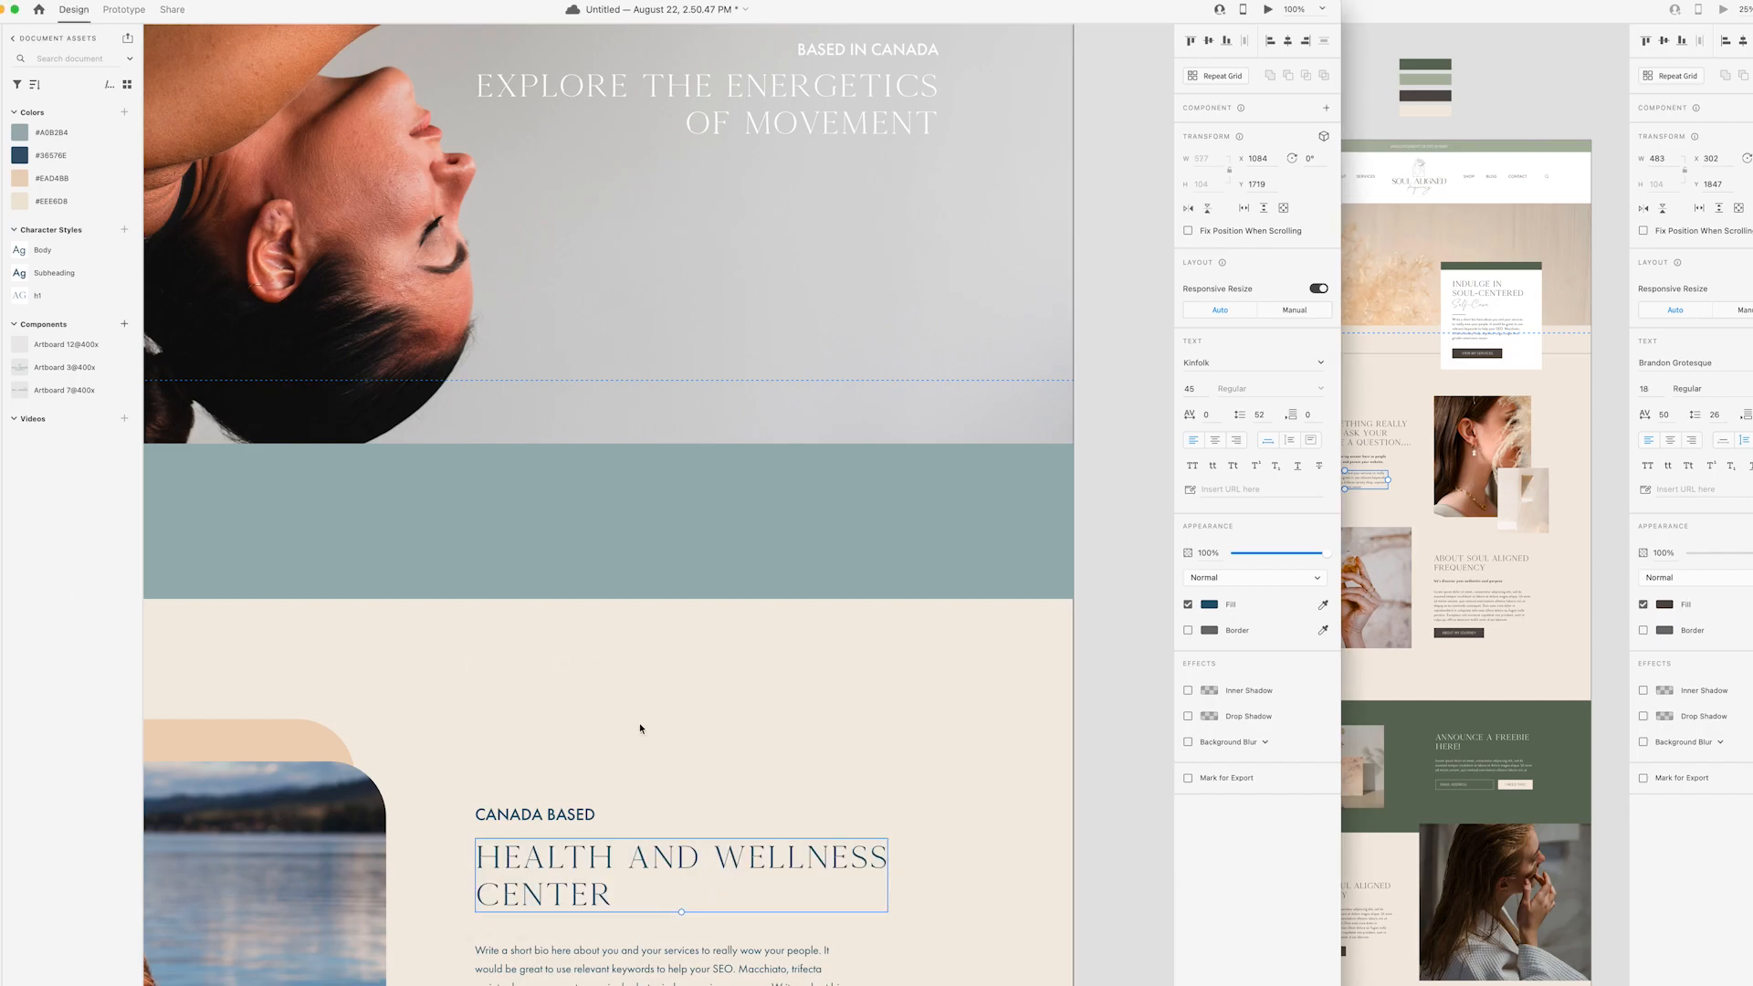
- Remove the BASED IN CANADA line from the hero and move the CANADA BASED tagline closer to its heading
{"action": "left_click", "coordinate": [634, 716]}
{"action": "scroll", "coordinate": [634, 716], "scroll_direction": "down", "scroll_amount": 4}
{"action": "key", "text": "super+minus"}
{"action": "left_click_drag", "start_coordinate": [724, 584], "coordinate": [724, 579]}
{"action": "scroll", "coordinate": [854, 593], "scroll_direction": "up", "scroll_amount": 3}
{"action": "key", "text": "Escape"}
{"action": "left_click", "coordinate": [675, 806]}
{"action": "scroll", "coordinate": [694, 694], "scroll_direction": "up", "scroll_amount": 3}
{"action": "left_click", "coordinate": [667, 880]}
{"action": "scroll", "coordinate": [667, 880], "scroll_direction": "down", "scroll_amount": 2}
{"action": "left_click_drag", "start_coordinate": [623, 796], "coordinate": [943, 823]}
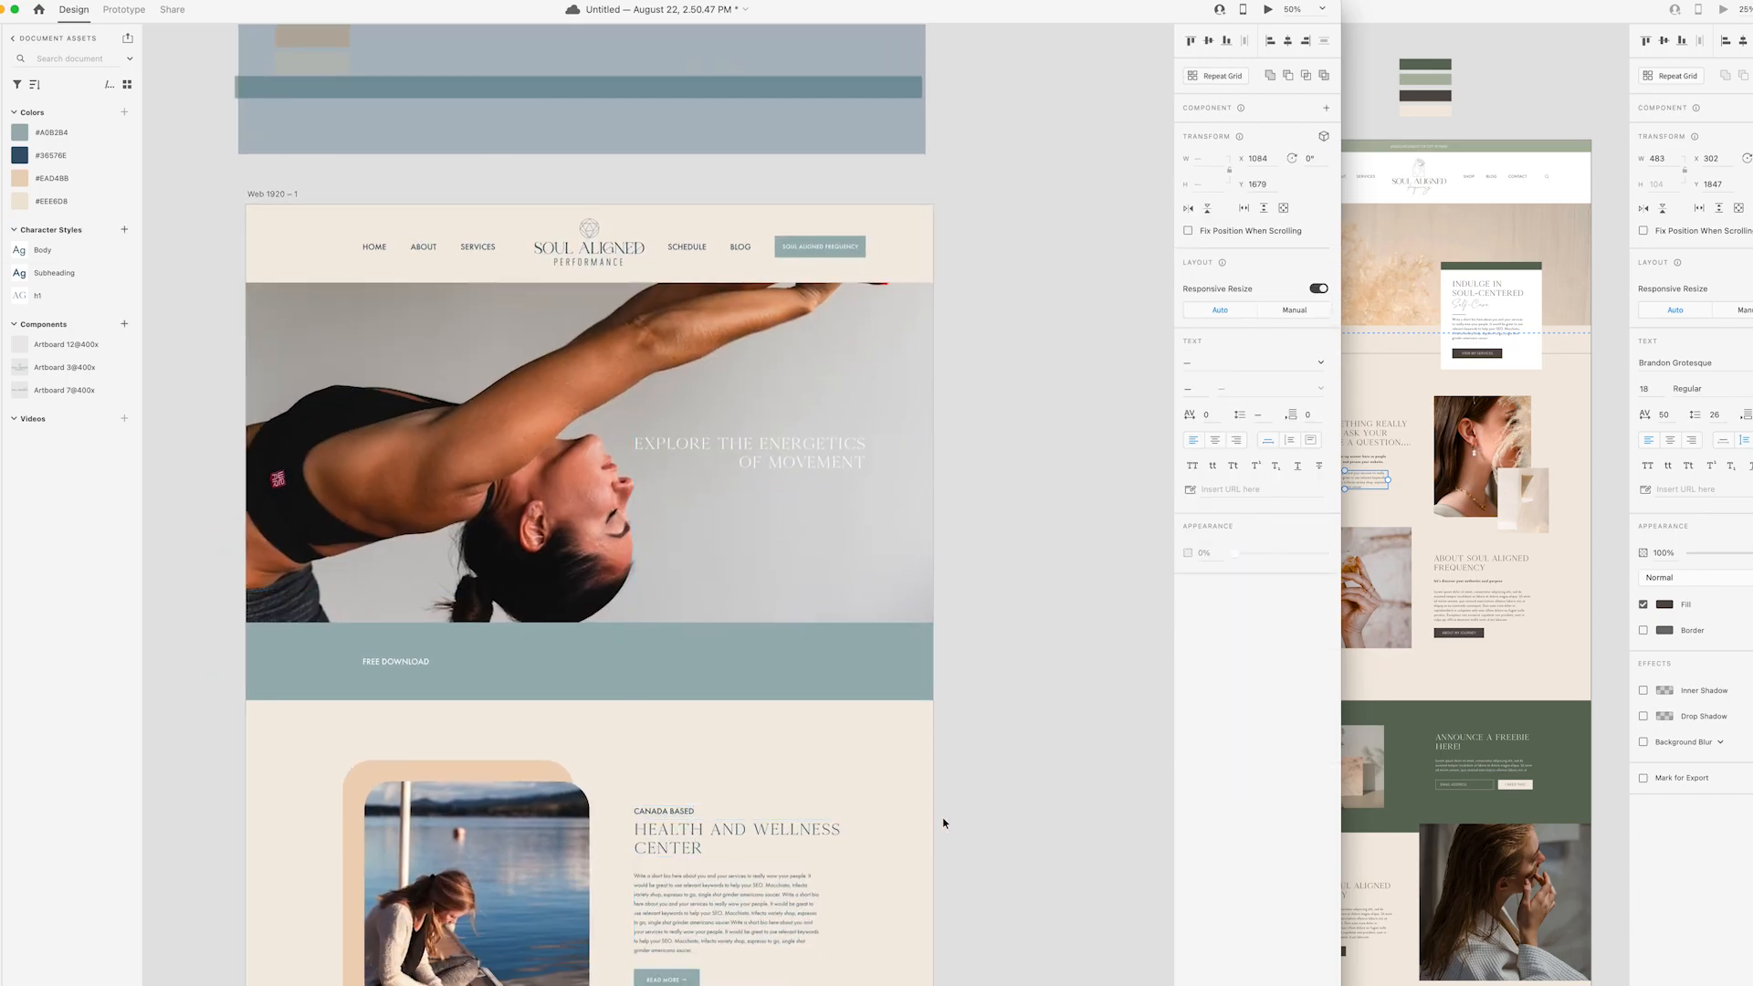
{"action": "left_click", "coordinate": [943, 823]}
- Switch to Unsplash in the browser and search for "physical therapy" photos
{"action": "scroll", "coordinate": [959, 807], "scroll_direction": "down", "scroll_amount": 10}
{"action": "scroll", "coordinate": [958, 807], "scroll_direction": "up", "scroll_amount": 2}
{"action": "left_click_drag", "start_coordinate": [1340, 822], "coordinate": [1253, 821]}
{"action": "left_click", "coordinate": [585, 968]}
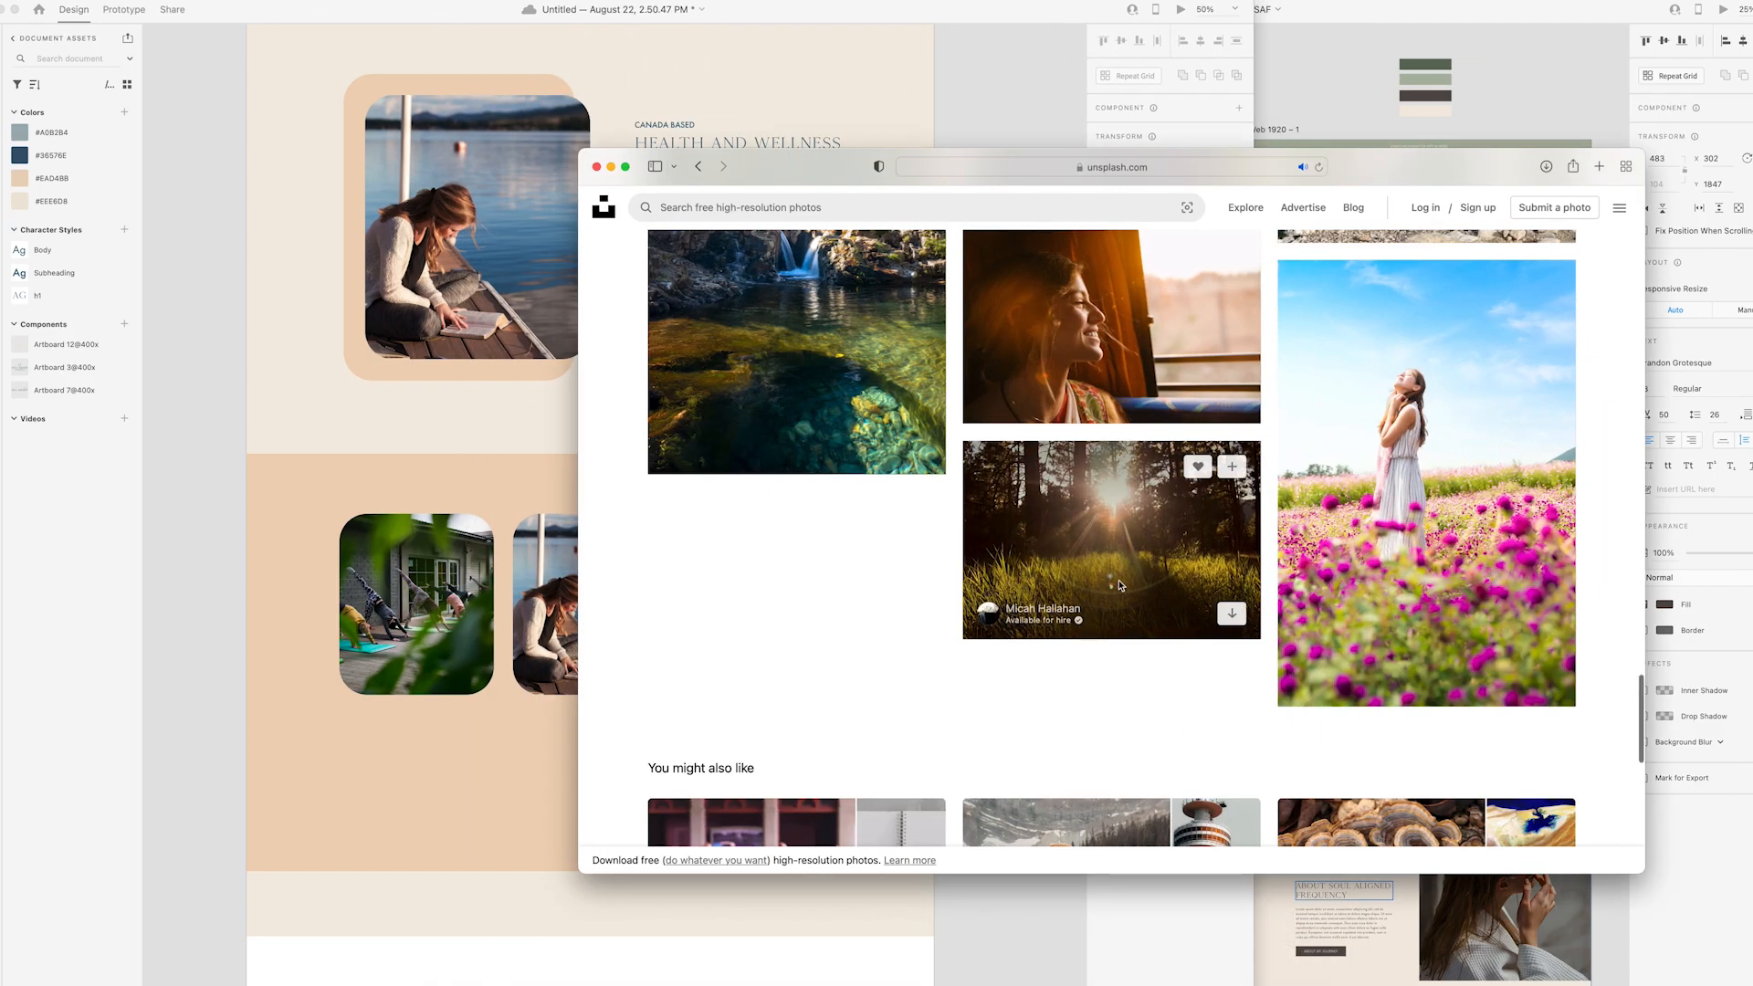
{"action": "scroll", "coordinate": [411, 502], "scroll_direction": "up", "scroll_amount": 5}
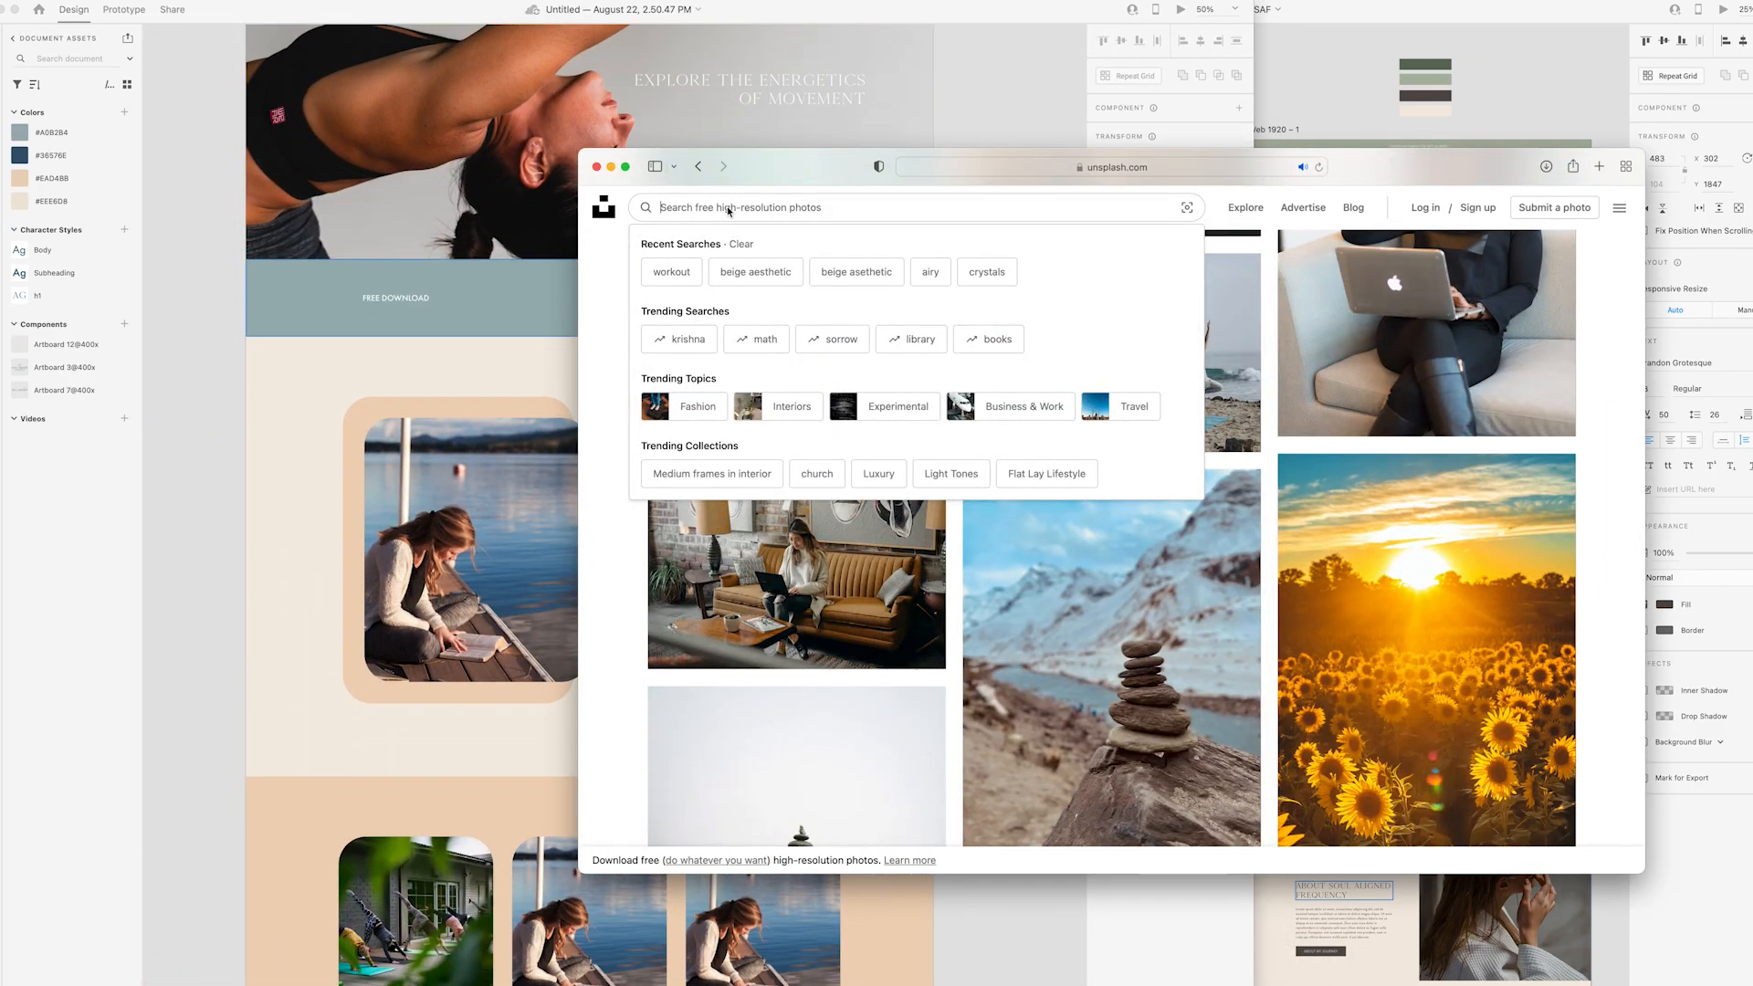
{"action": "type", "text": "physical therapy"}
{"action": "key", "text": "Return"}
- Browse the physical therapy results, loading more photos, and look for images suited to the wellness homepage
{"action": "scroll", "coordinate": [1222, 736], "scroll_direction": "down", "scroll_amount": 6}
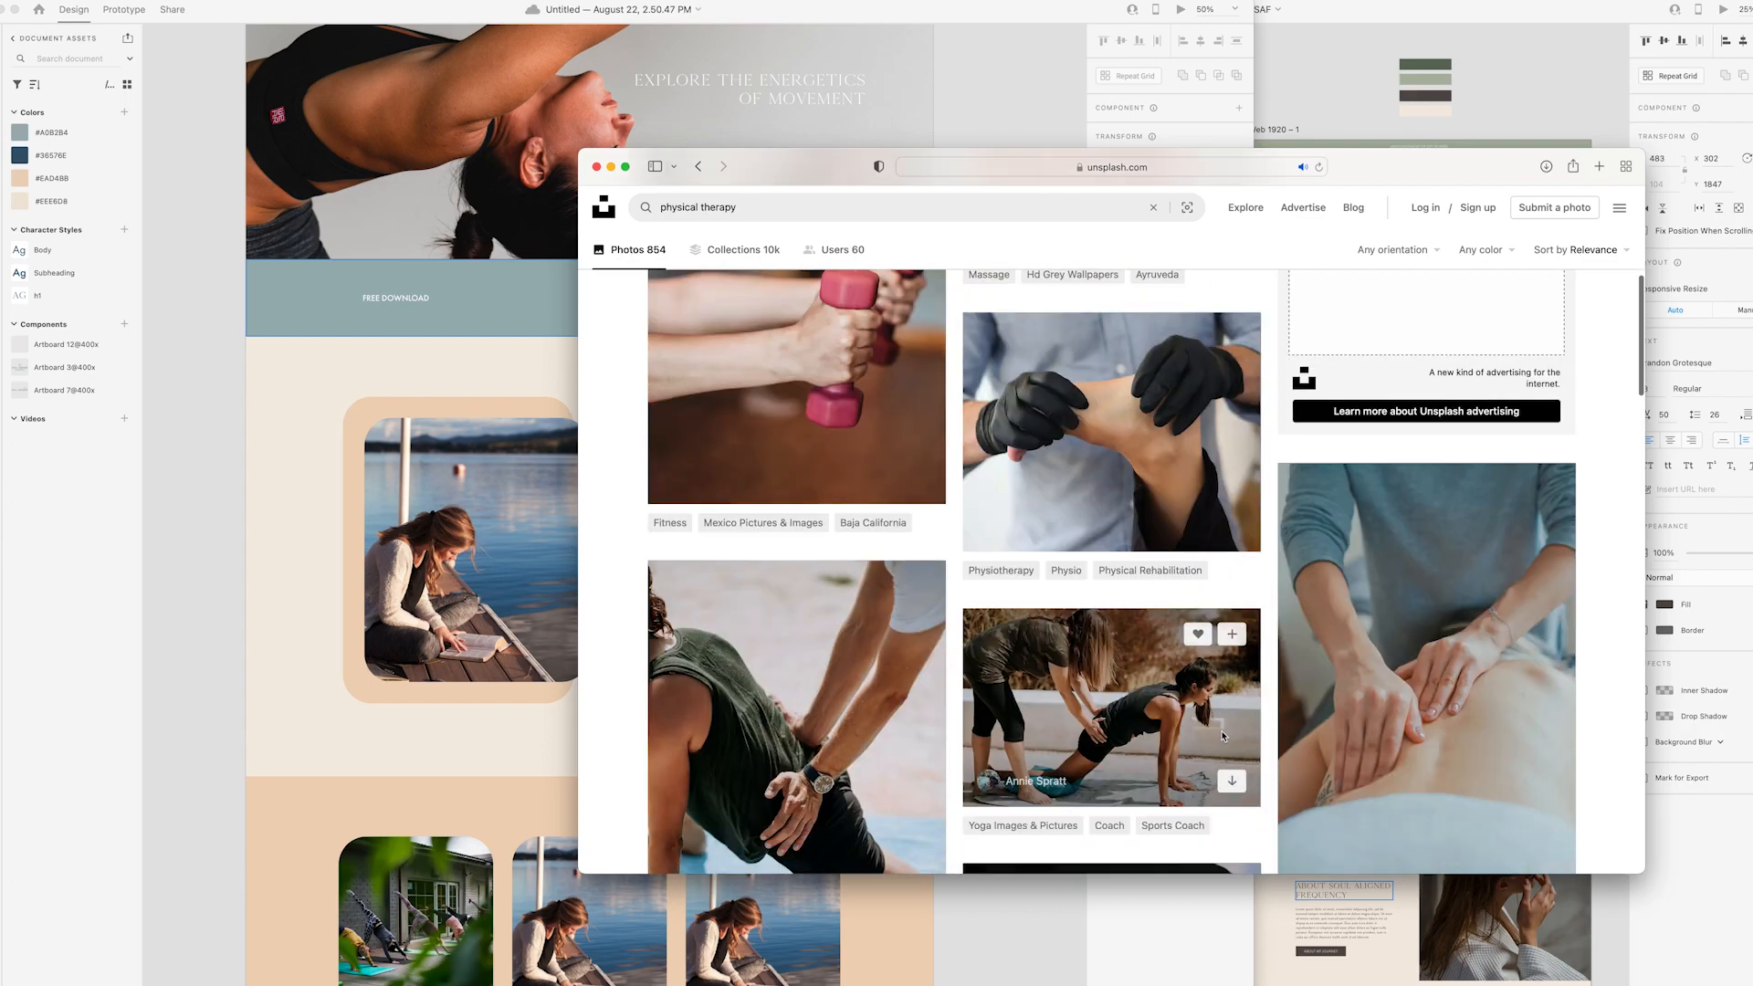
{"action": "scroll", "coordinate": [1223, 736], "scroll_direction": "down", "scroll_amount": 15}
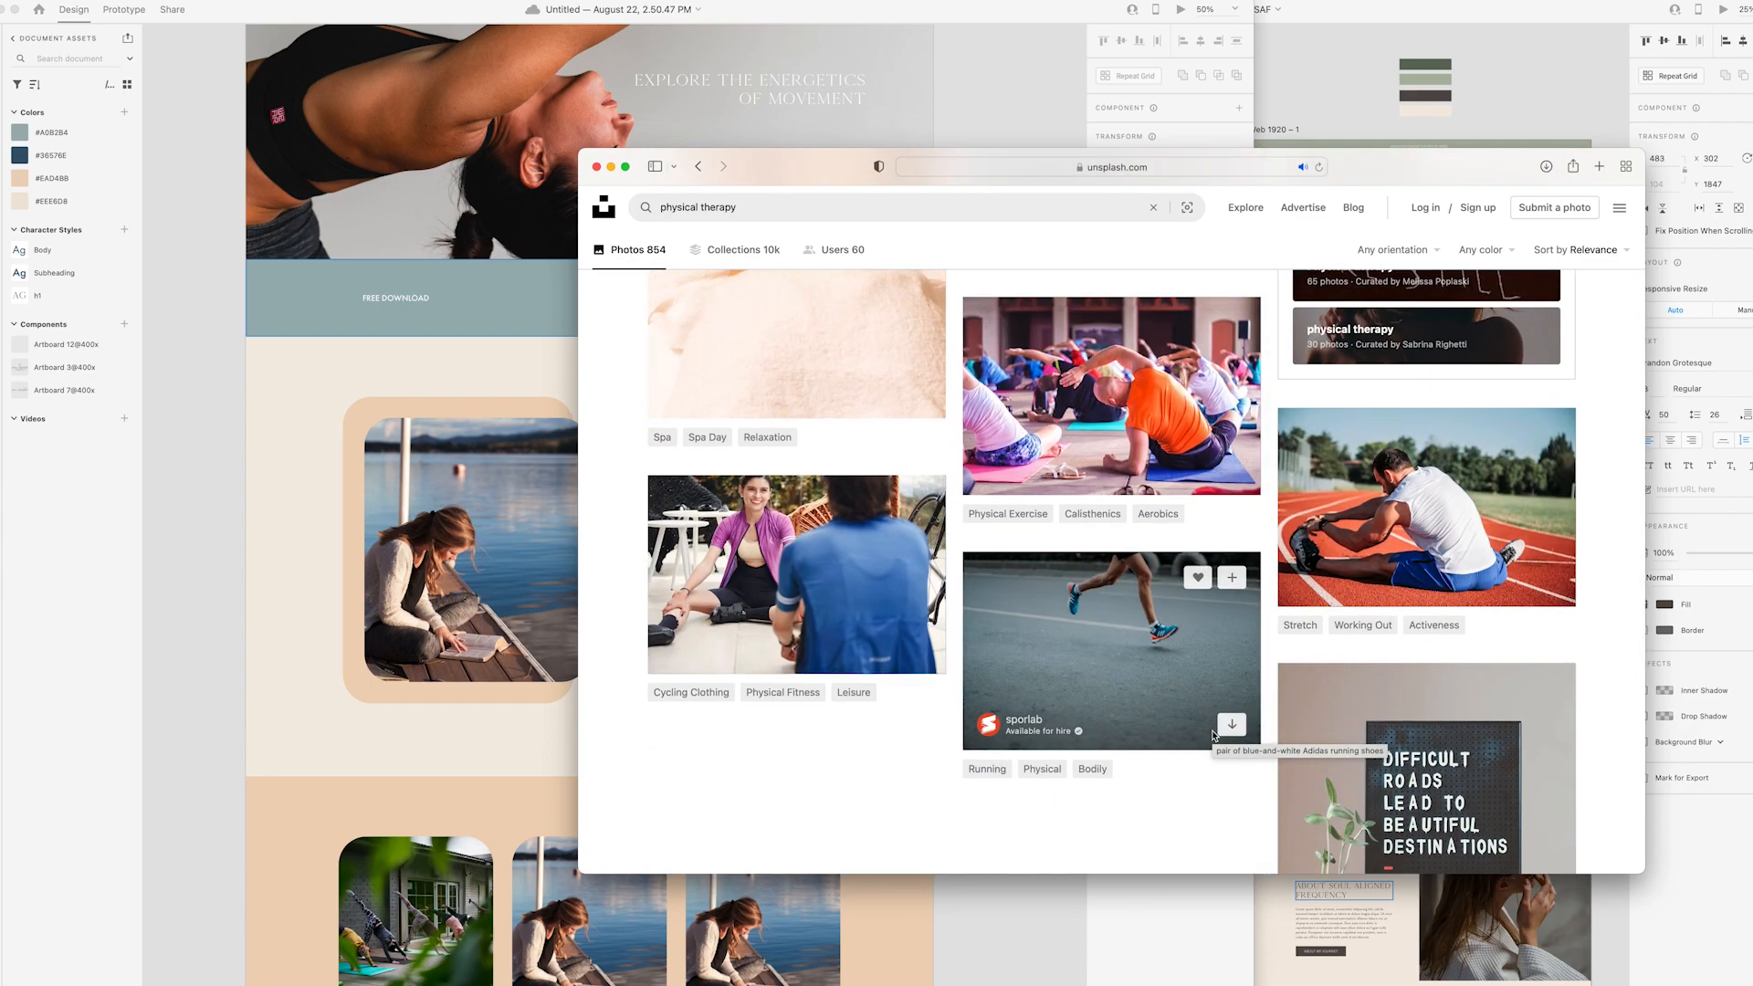
{"action": "scroll", "coordinate": [1214, 736], "scroll_direction": "down", "scroll_amount": 8}
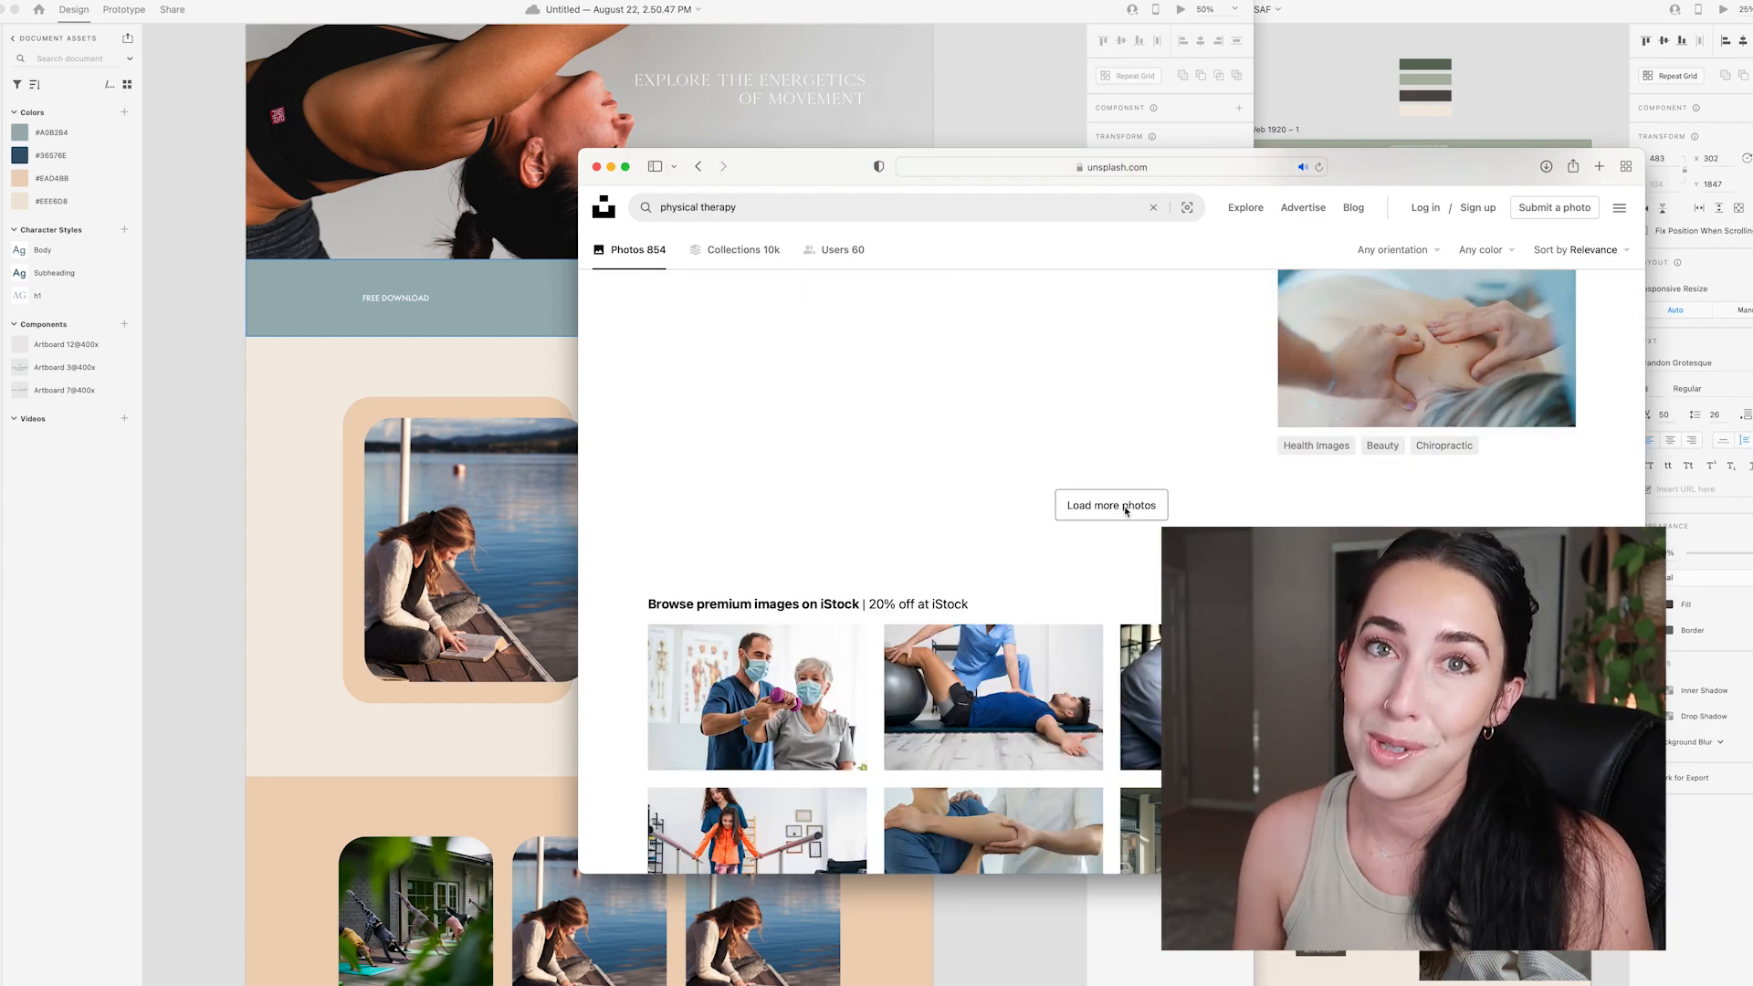
{"action": "left_click", "coordinate": [1127, 507]}
{"action": "scroll", "coordinate": [1111, 457], "scroll_direction": "down", "scroll_amount": 7}
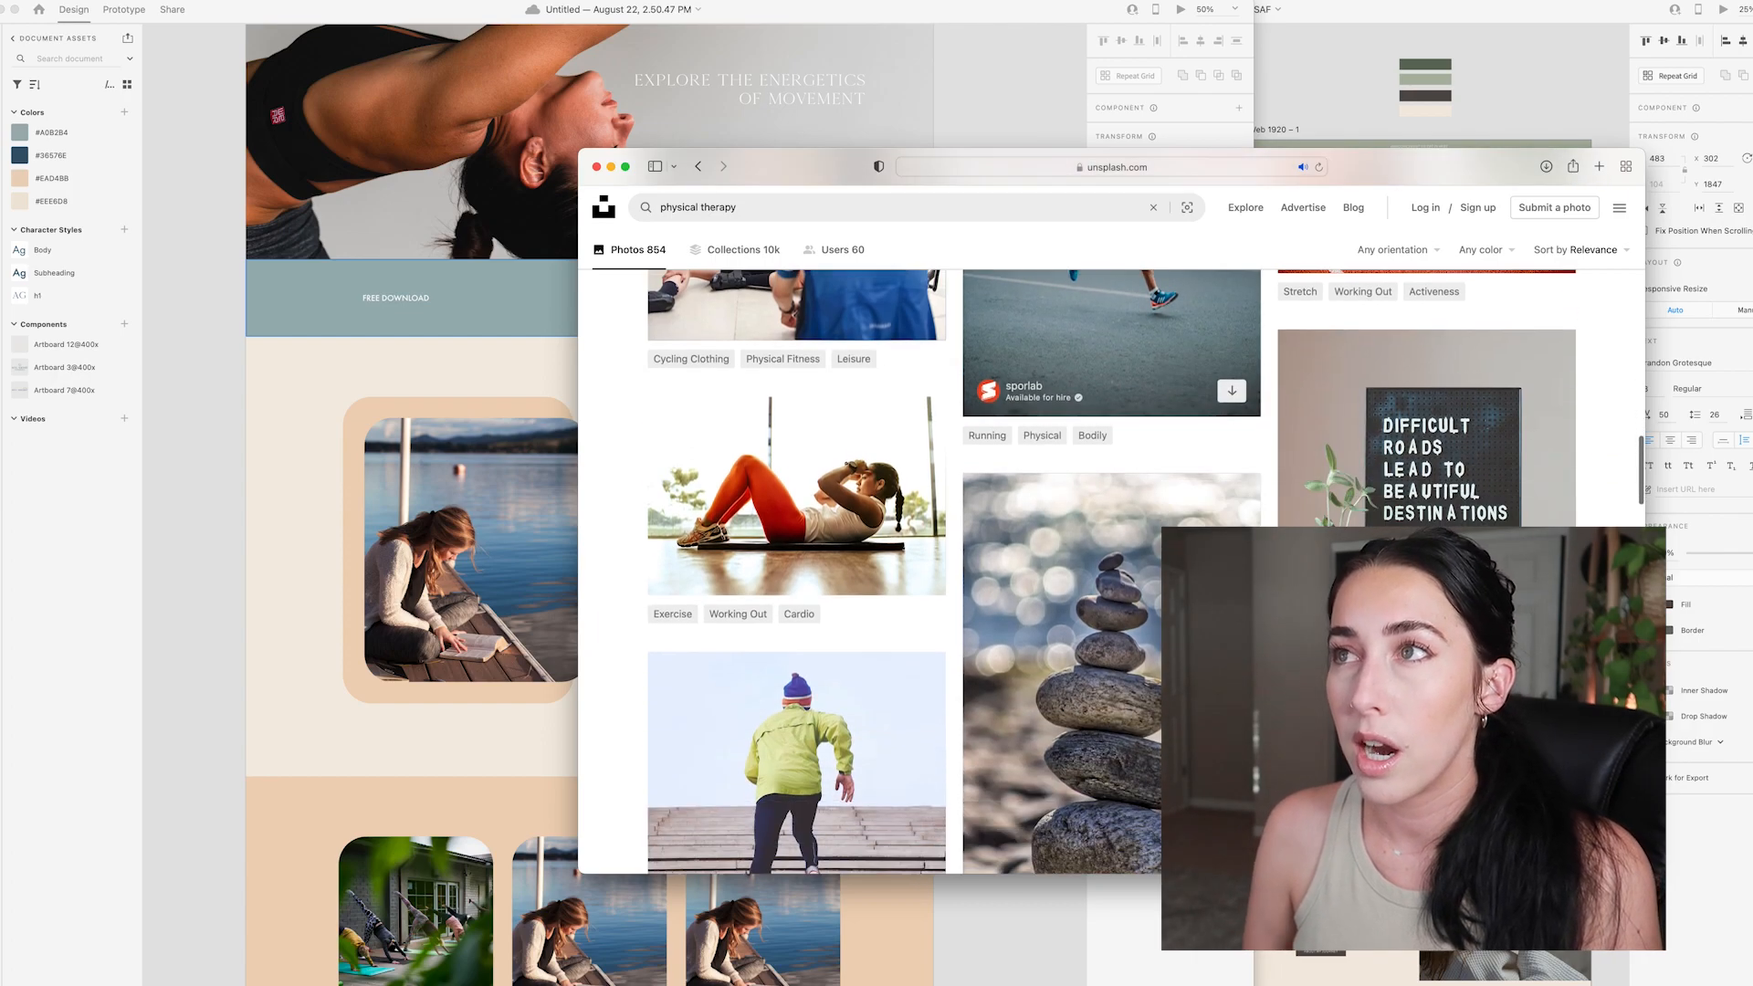
{"action": "scroll", "coordinate": [1111, 566], "scroll_direction": "down", "scroll_amount": 3}
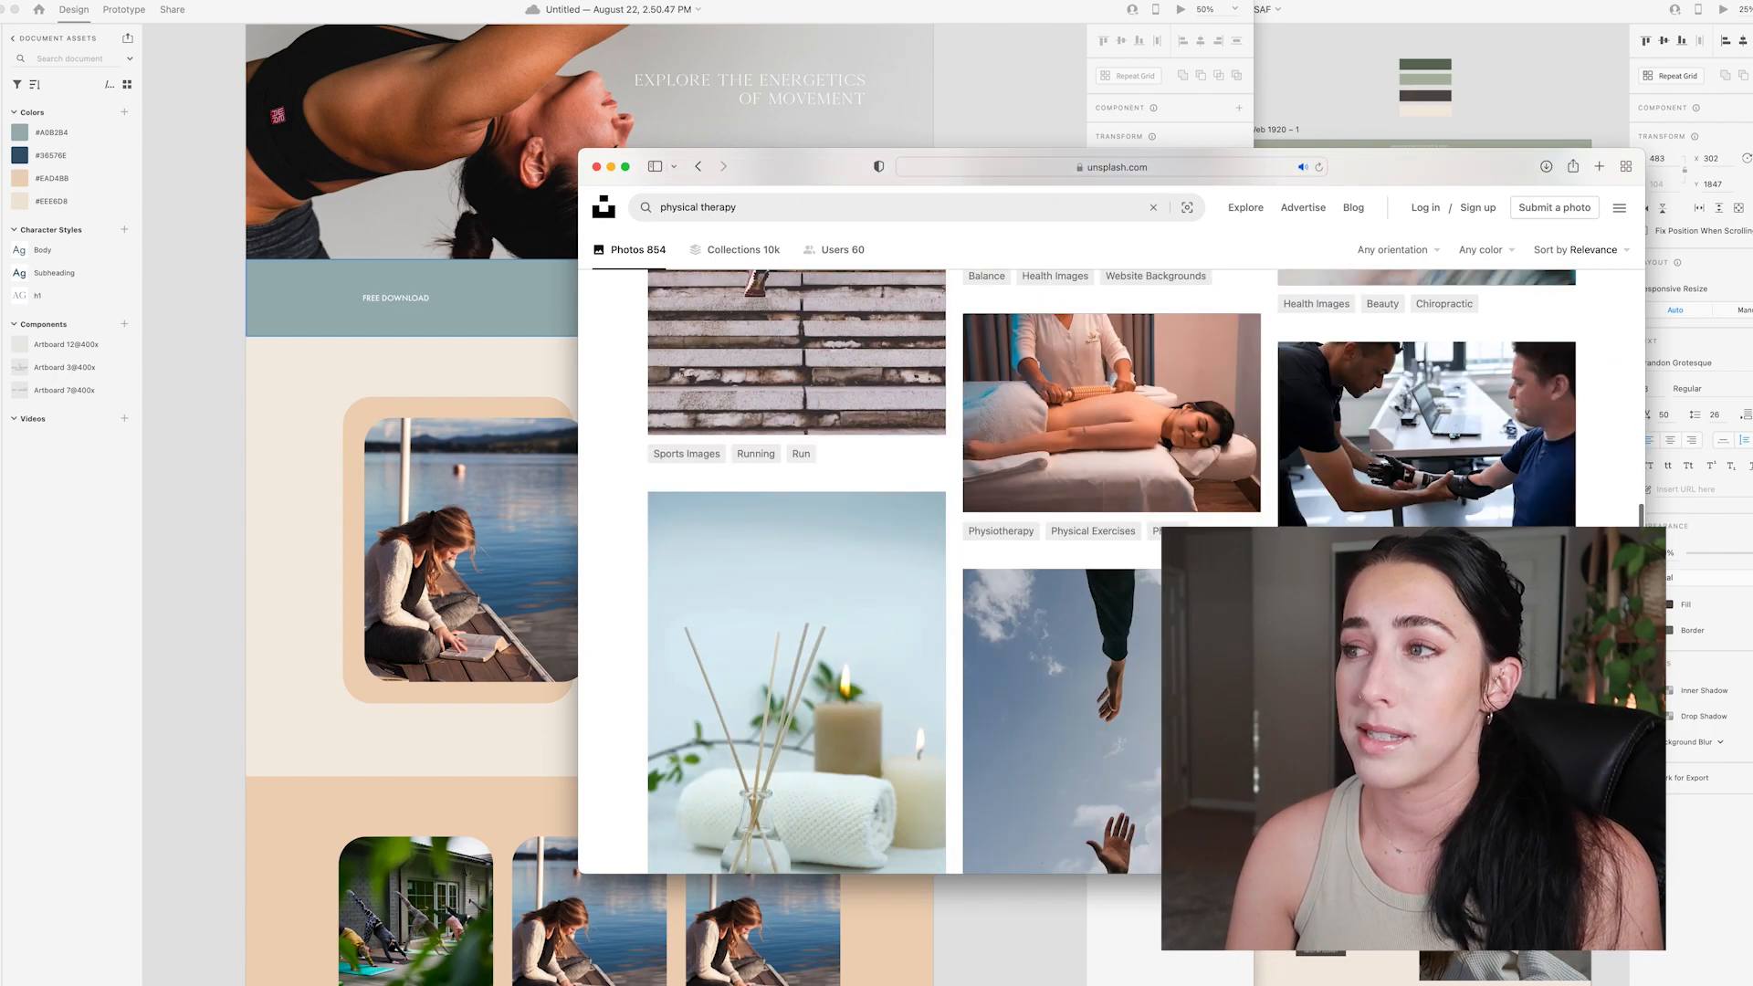
{"action": "scroll", "coordinate": [1111, 456], "scroll_direction": "down", "scroll_amount": 4}
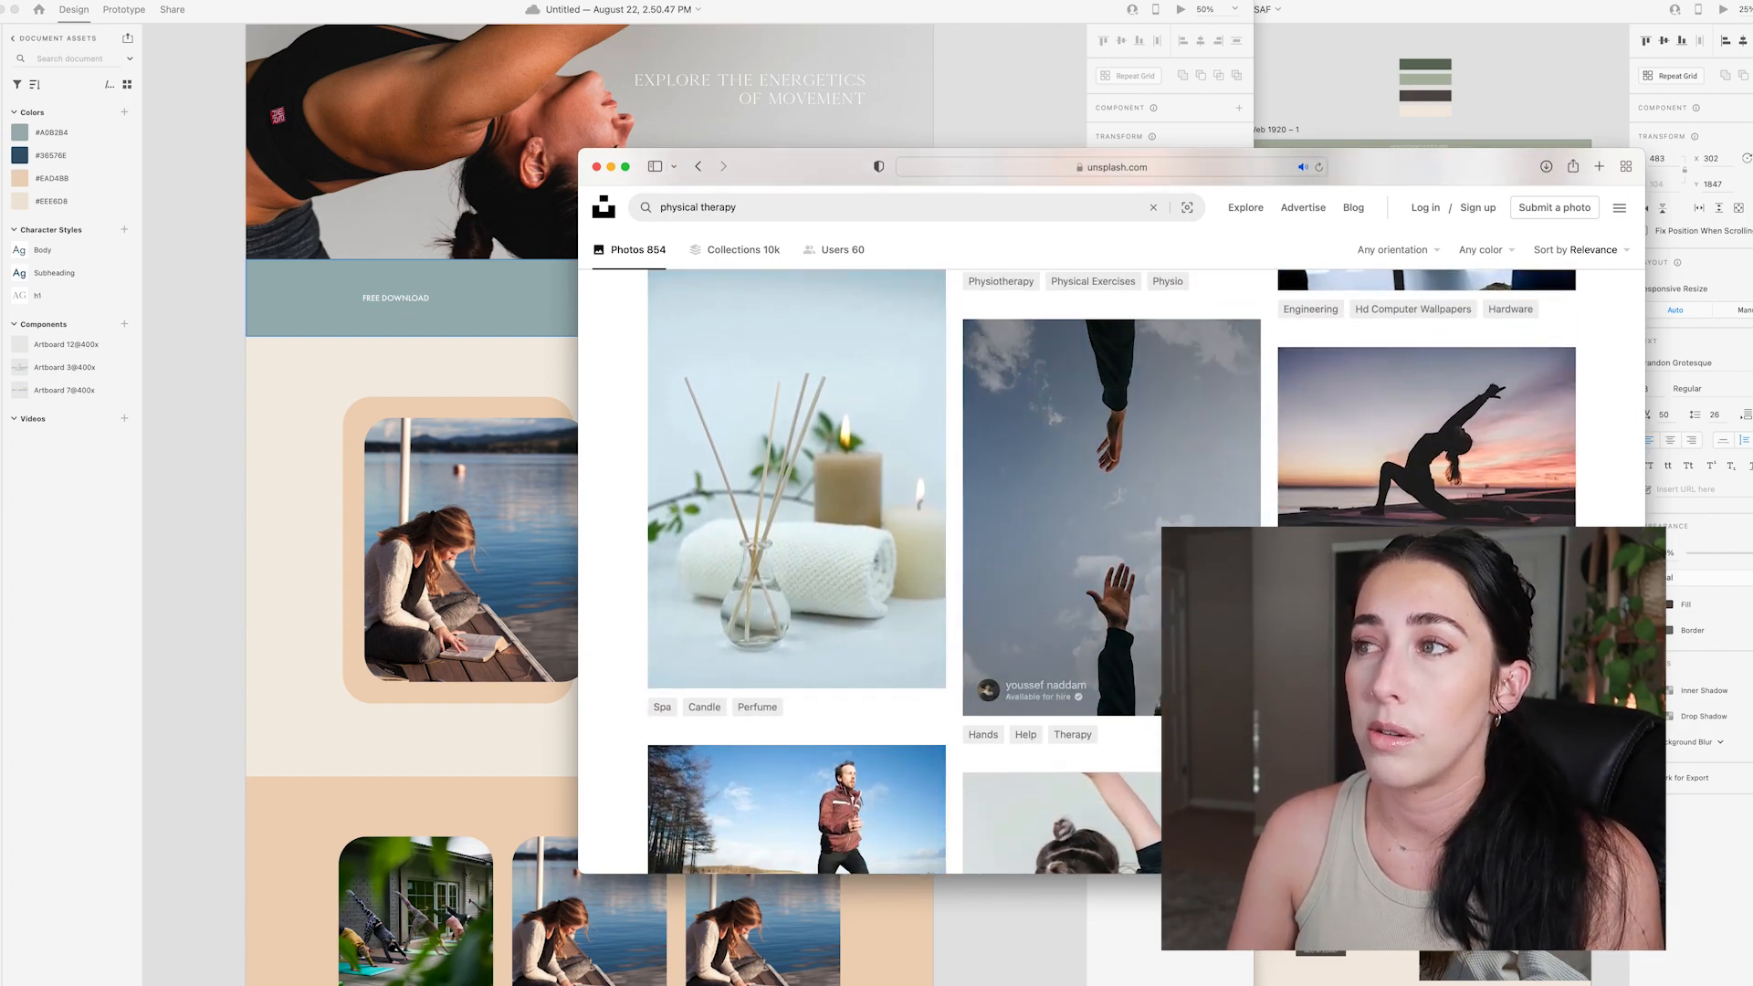
{"action": "scroll", "coordinate": [1112, 457], "scroll_direction": "down", "scroll_amount": 4}
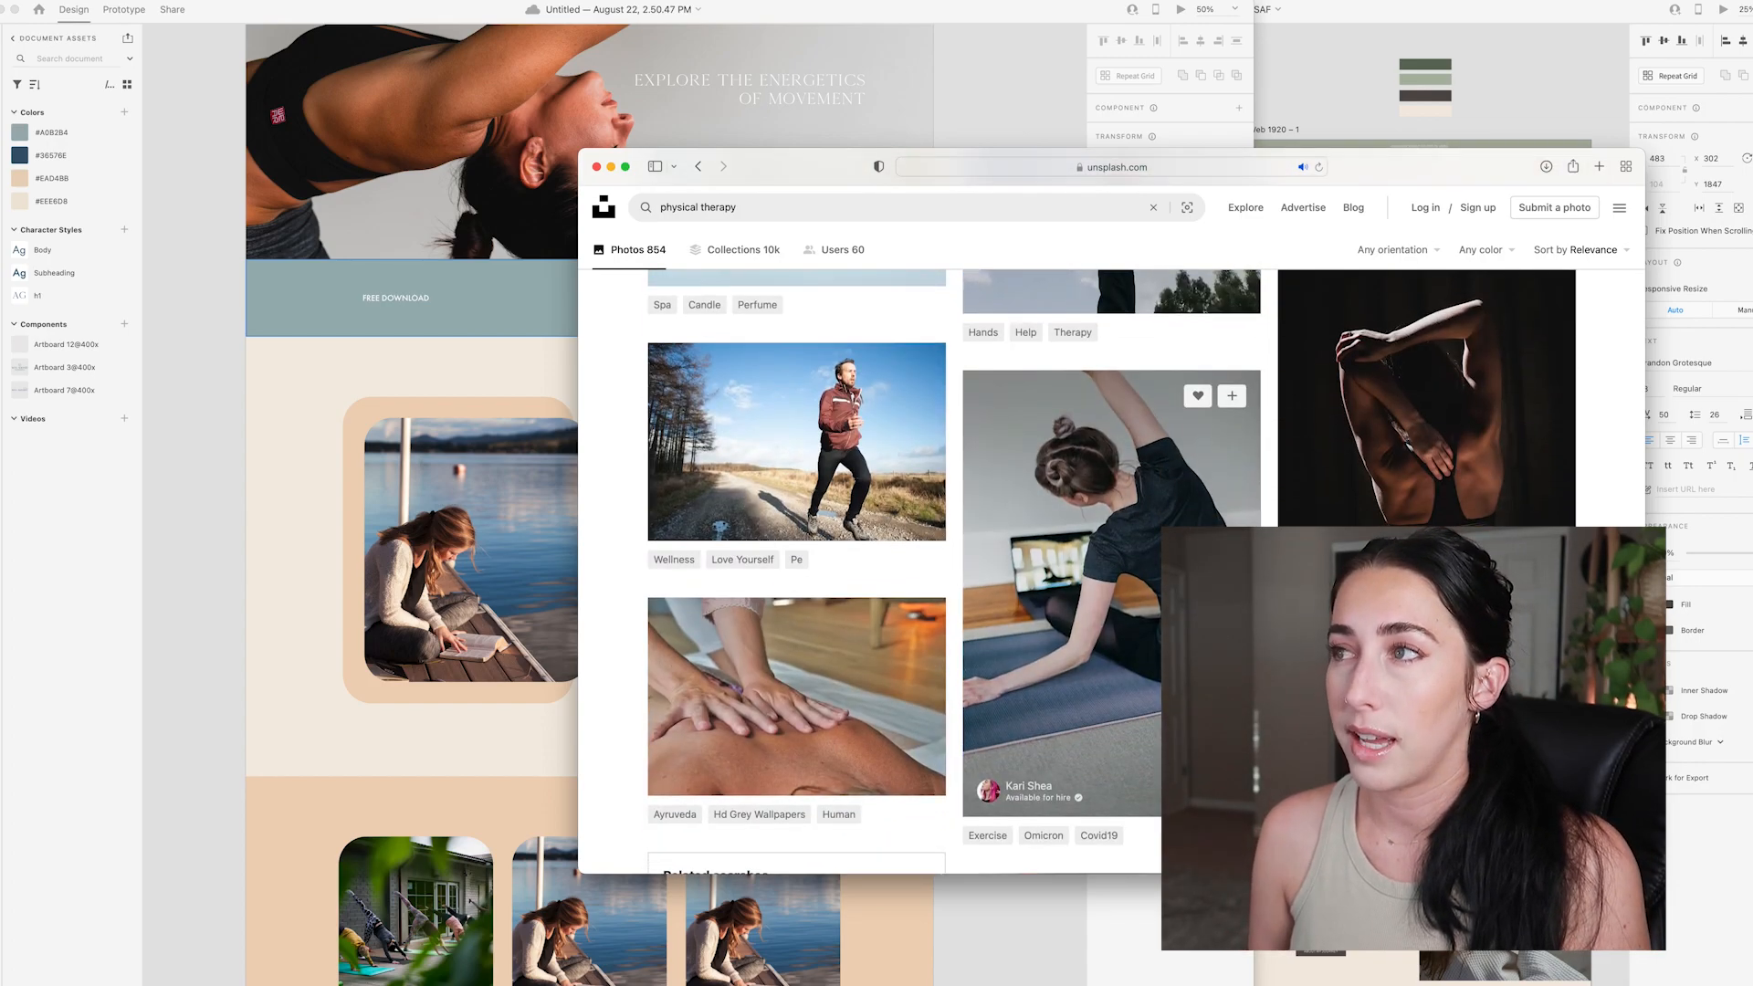
{"action": "scroll", "coordinate": [1112, 457], "scroll_direction": "down", "scroll_amount": 10}
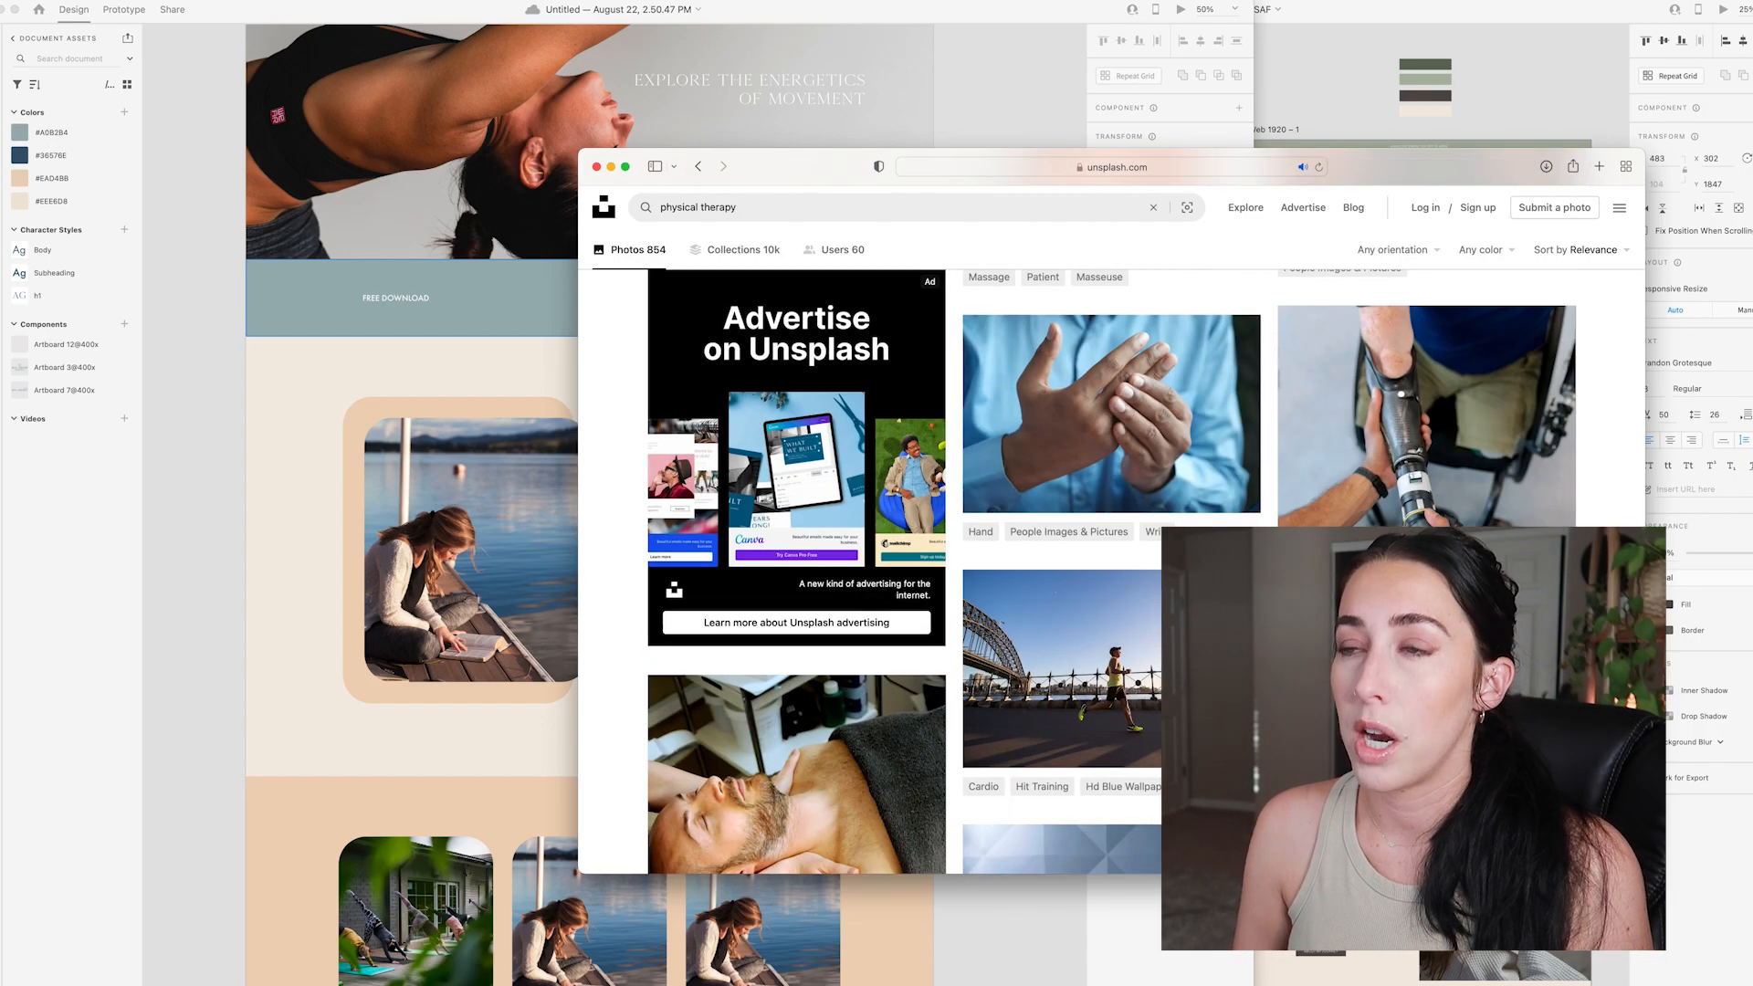
{"action": "scroll", "coordinate": [1111, 365], "scroll_direction": "down", "scroll_amount": 8}
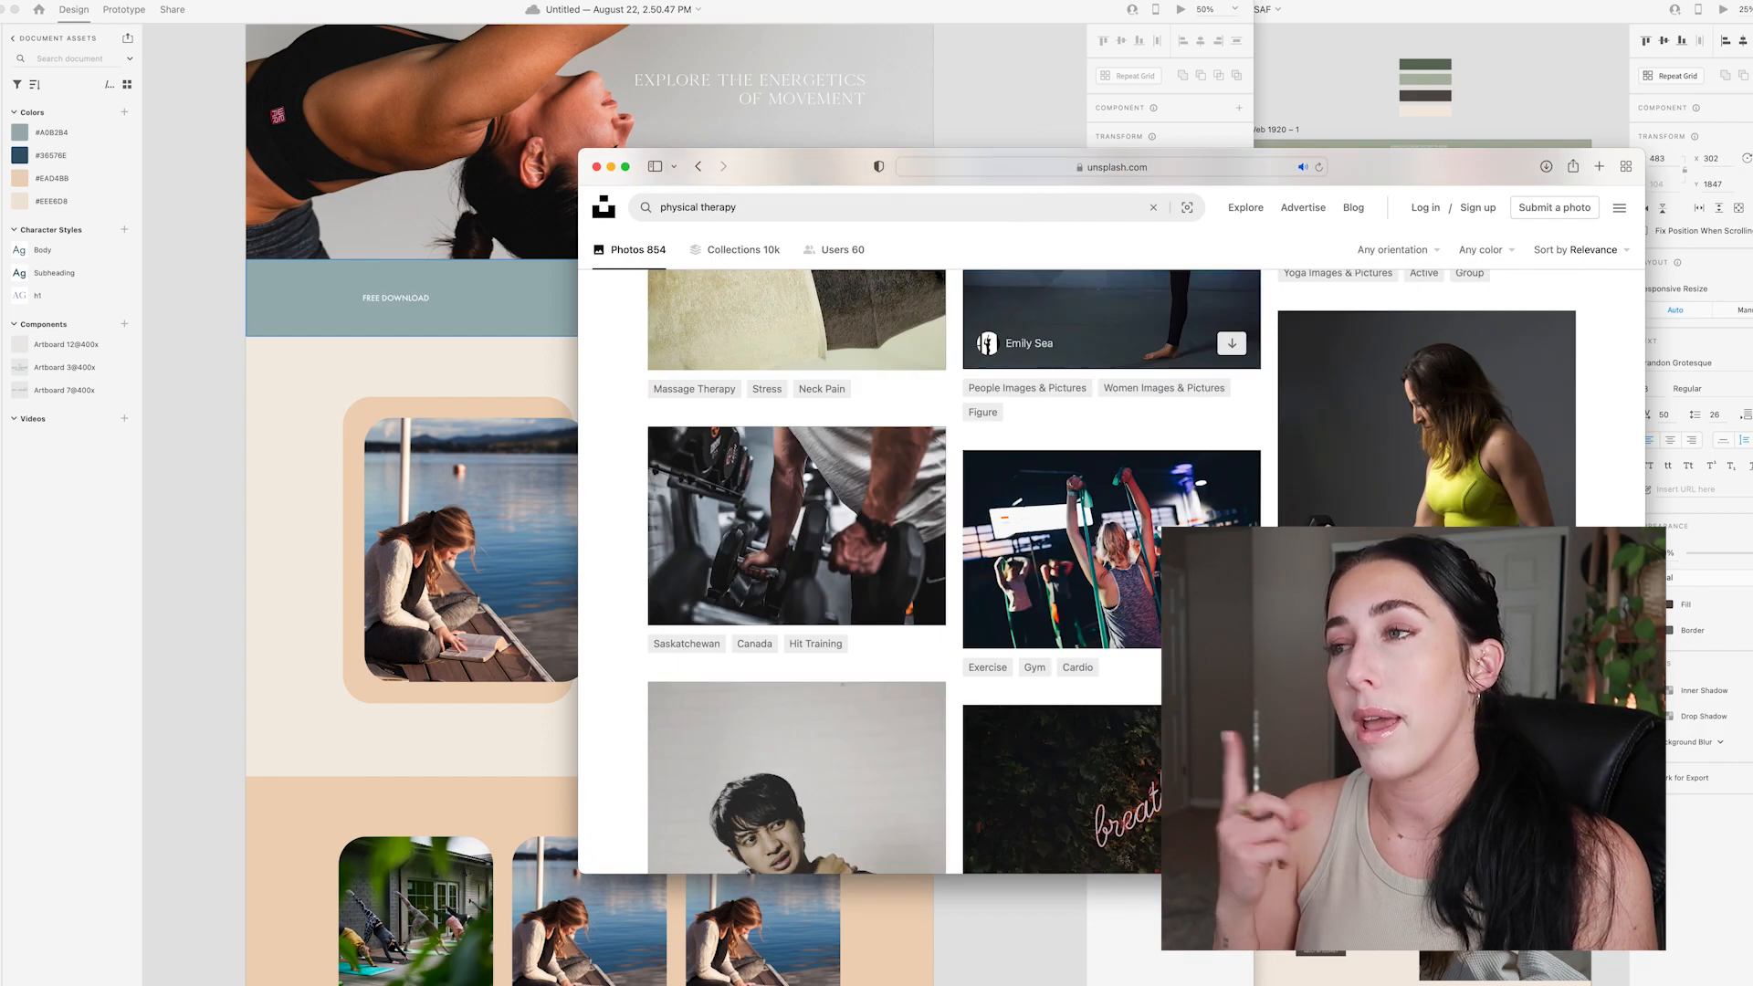
{"action": "scroll", "coordinate": [1112, 548], "scroll_direction": "up", "scroll_amount": 1}
{"action": "scroll", "coordinate": [1111, 548], "scroll_direction": "down", "scroll_amount": 8}
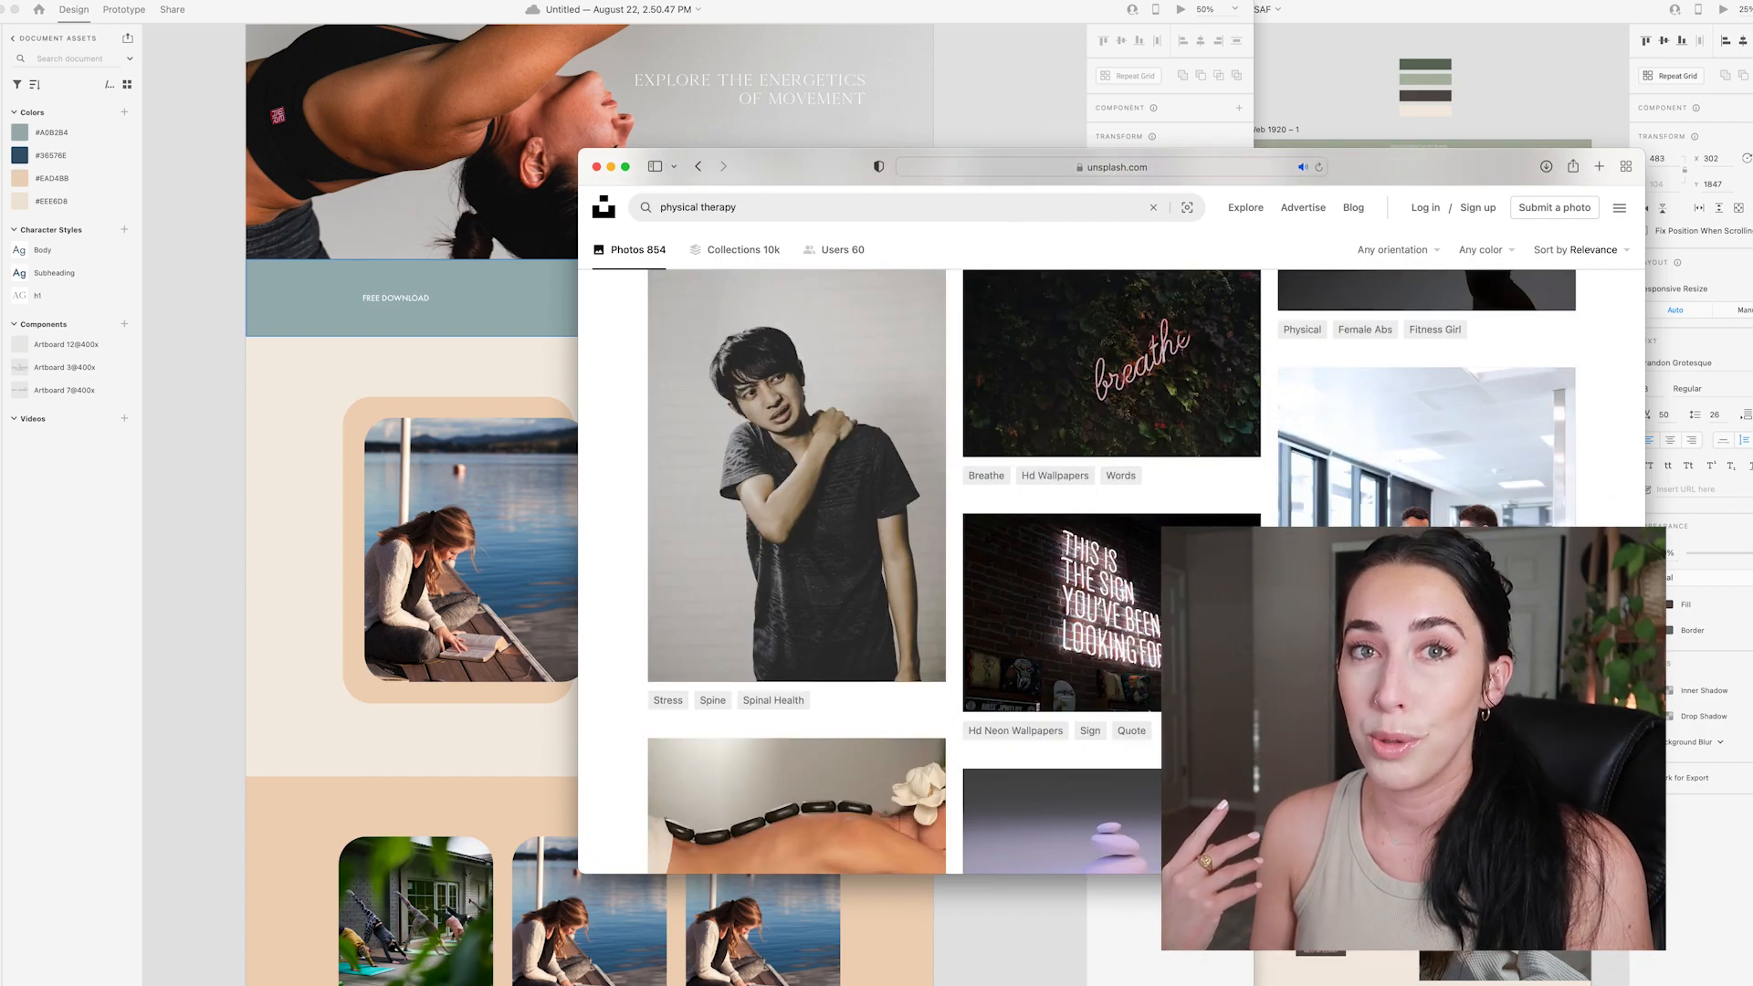
{"action": "scroll", "coordinate": [1111, 384], "scroll_direction": "down", "scroll_amount": 7}
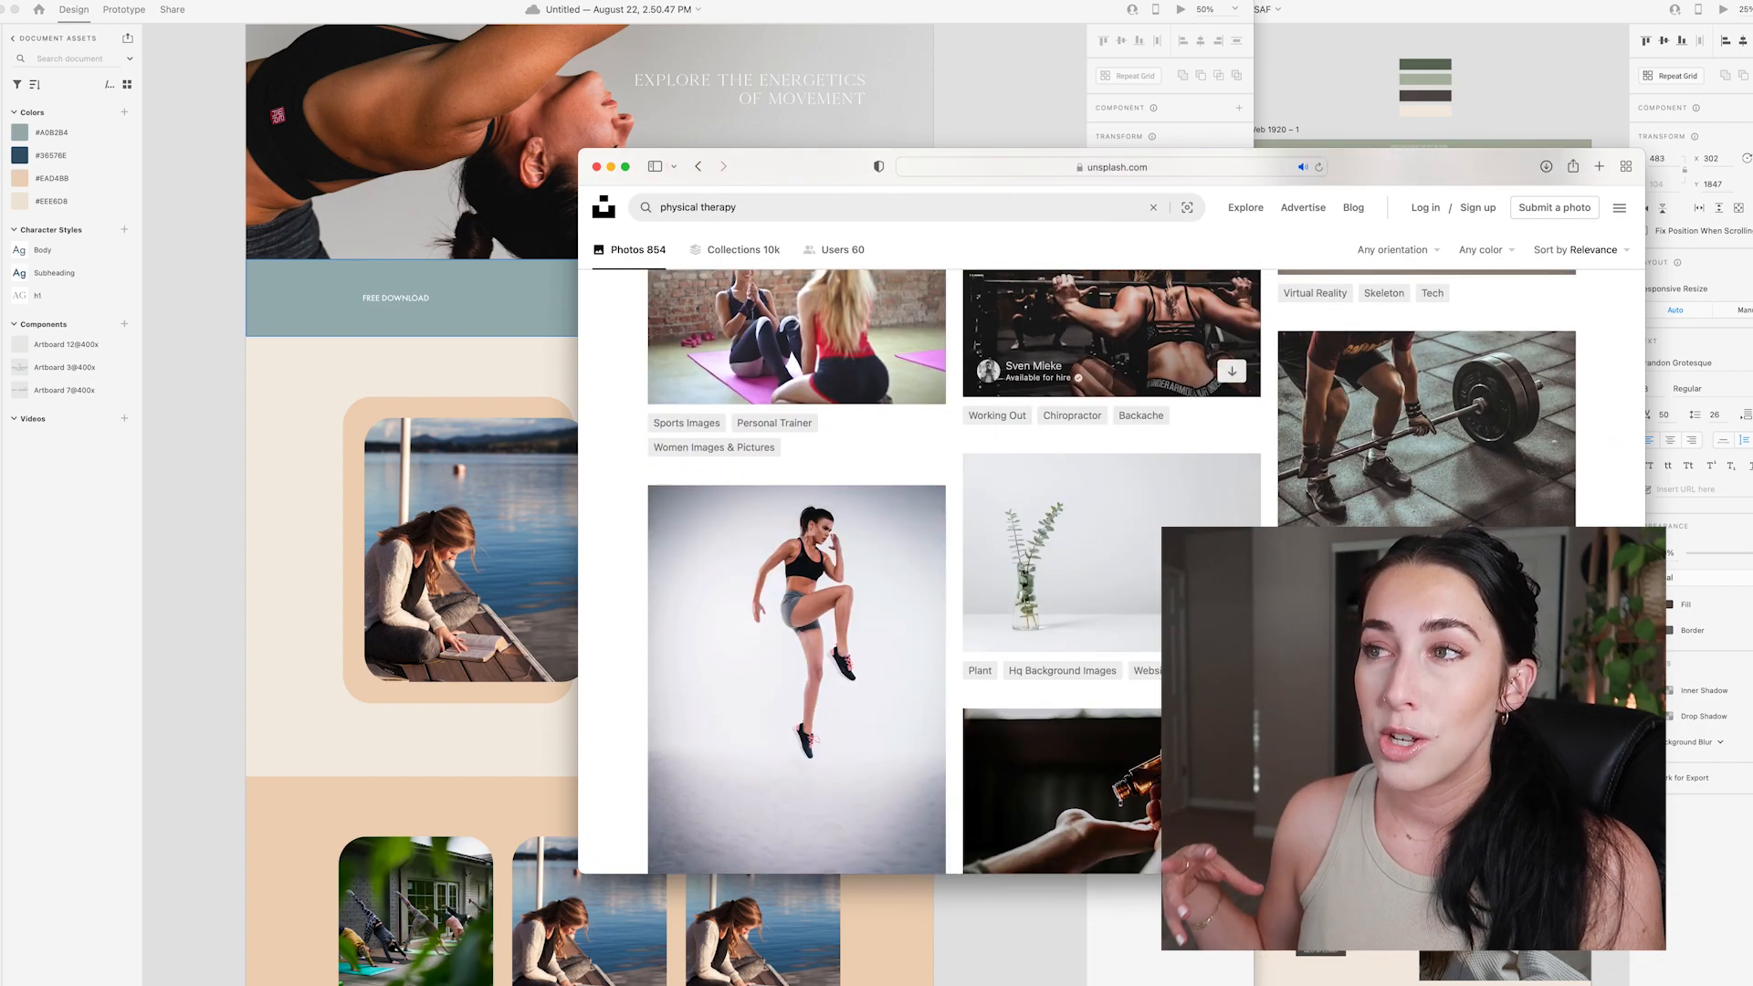
{"action": "scroll", "coordinate": [1229, 365], "scroll_direction": "down", "scroll_amount": 3}
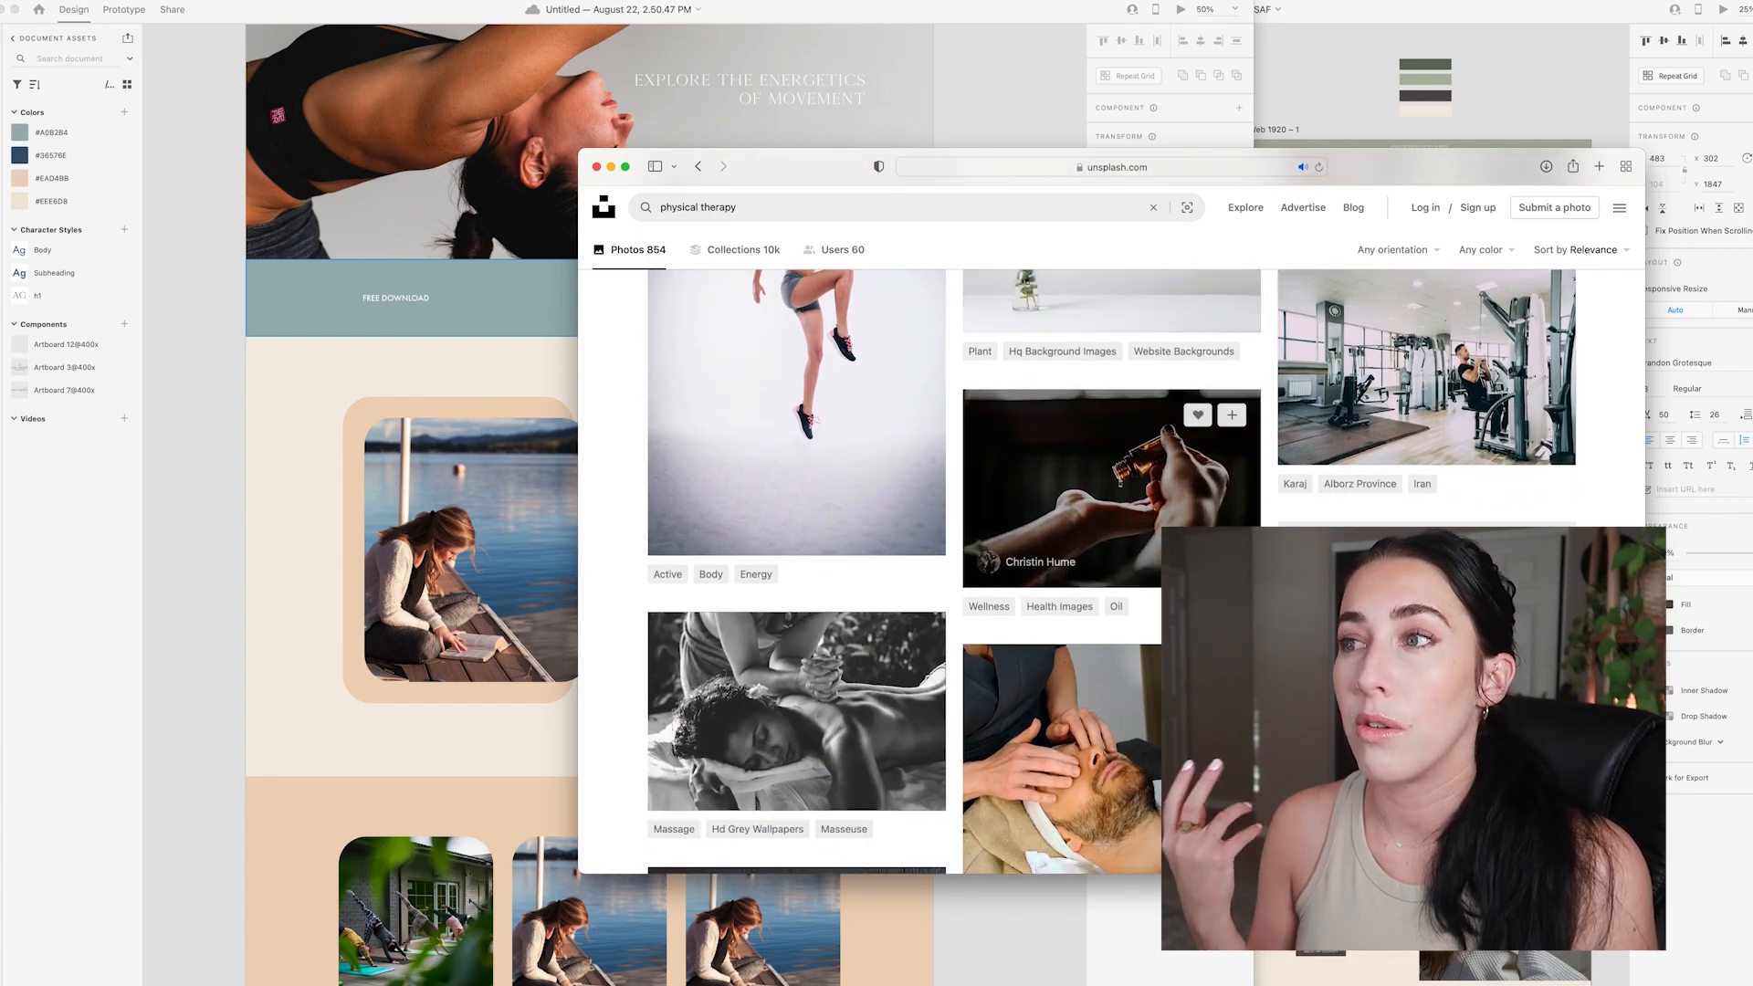
{"action": "scroll", "coordinate": [1229, 350], "scroll_direction": "down", "scroll_amount": 4}
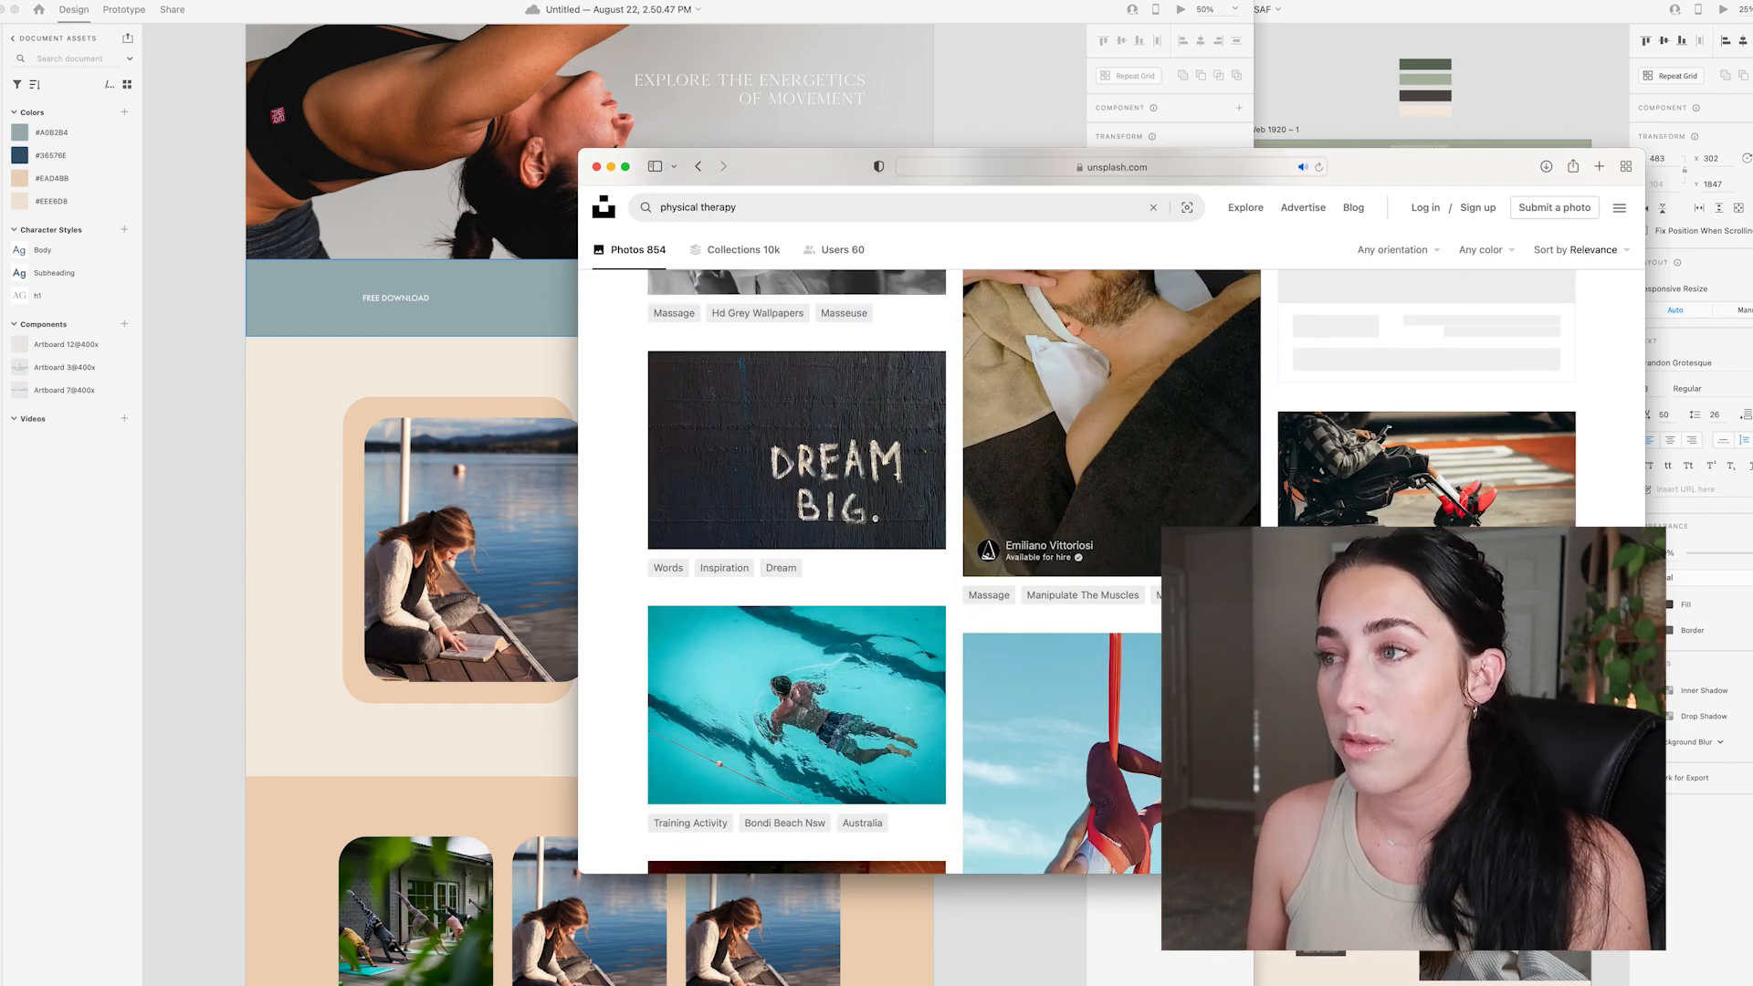
{"action": "scroll", "coordinate": [1111, 570], "scroll_direction": "down", "scroll_amount": 4}
{"action": "scroll", "coordinate": [1111, 571], "scroll_direction": "down", "scroll_amount": 5}
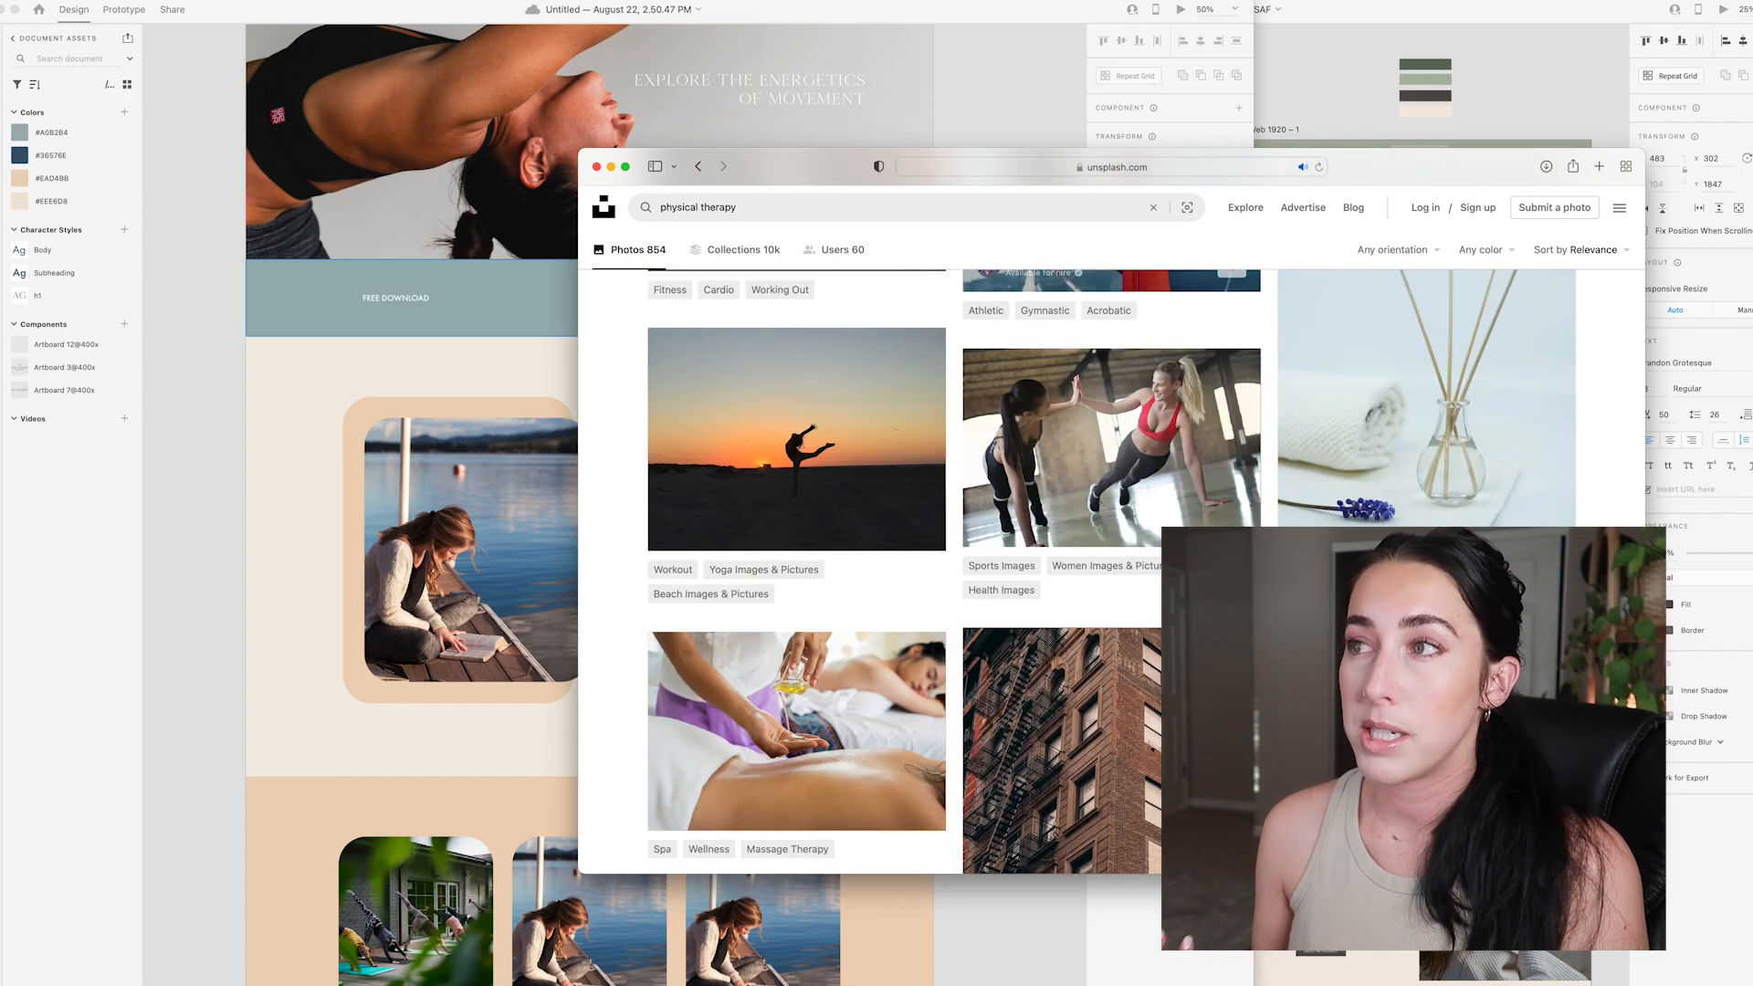
{"action": "scroll", "coordinate": [1111, 571], "scroll_direction": "down", "scroll_amount": 2}
{"action": "scroll", "coordinate": [1111, 571], "scroll_direction": "down", "scroll_amount": 3}
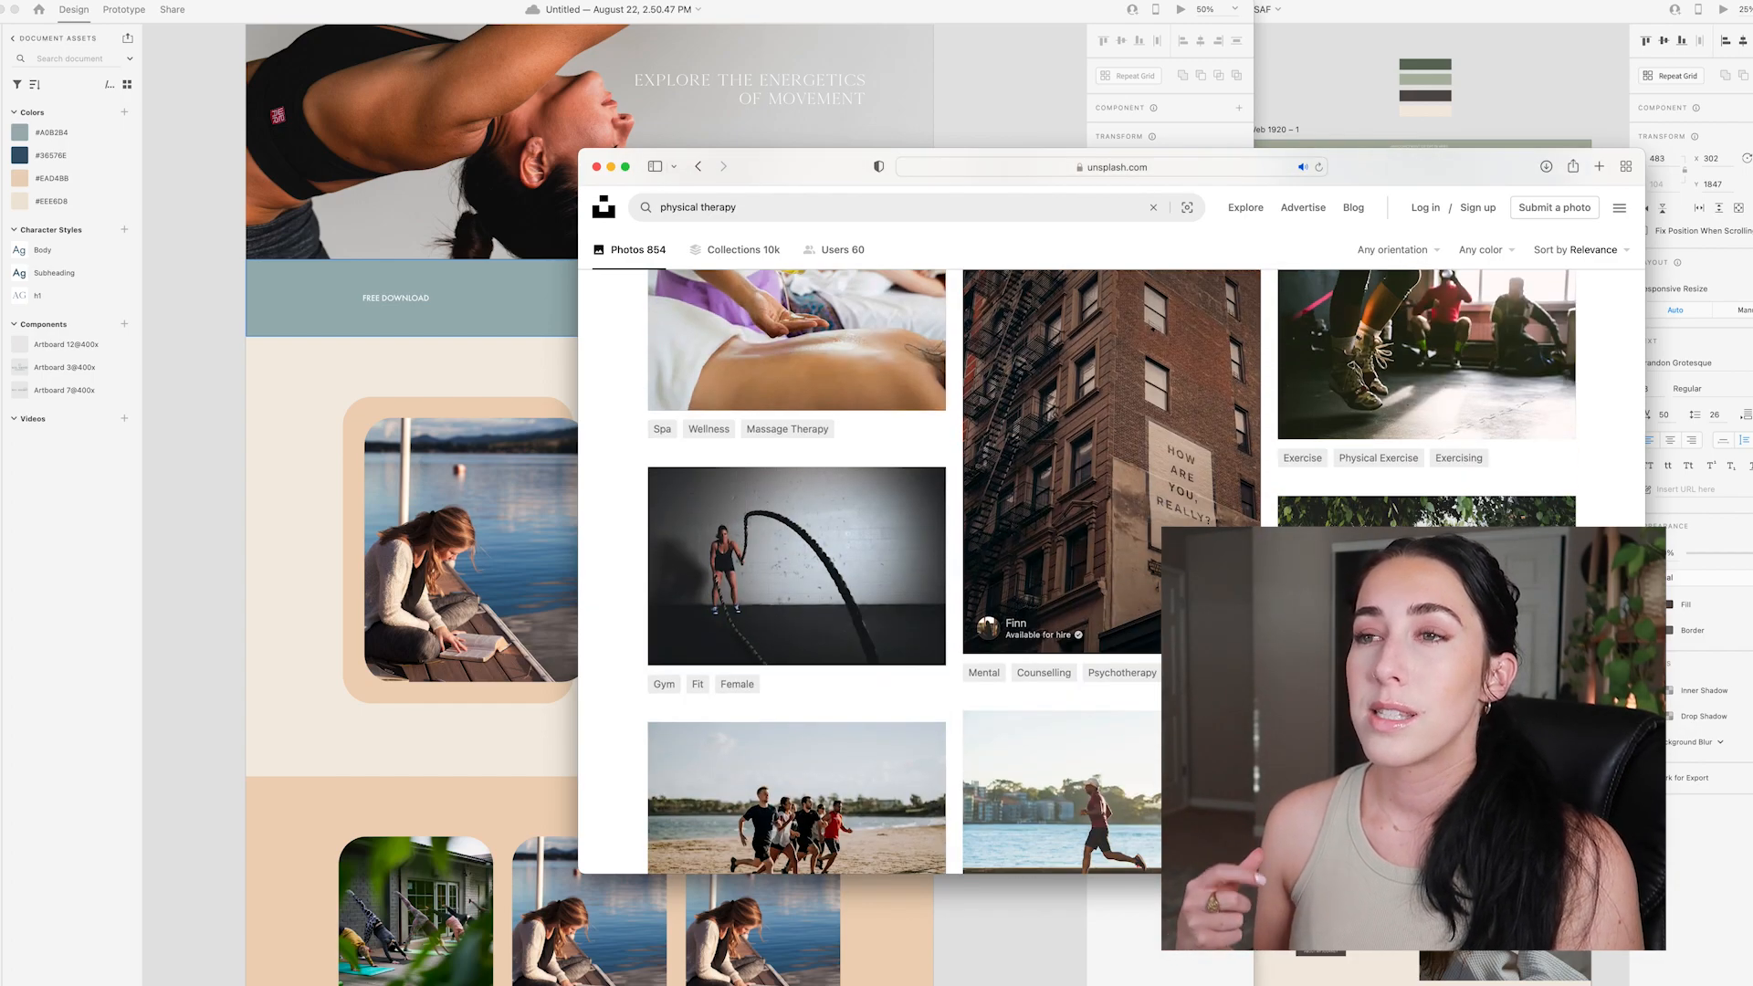
{"action": "scroll", "coordinate": [1112, 570], "scroll_direction": "down", "scroll_amount": 4}
{"action": "scroll", "coordinate": [1111, 571], "scroll_direction": "down", "scroll_amount": 2}
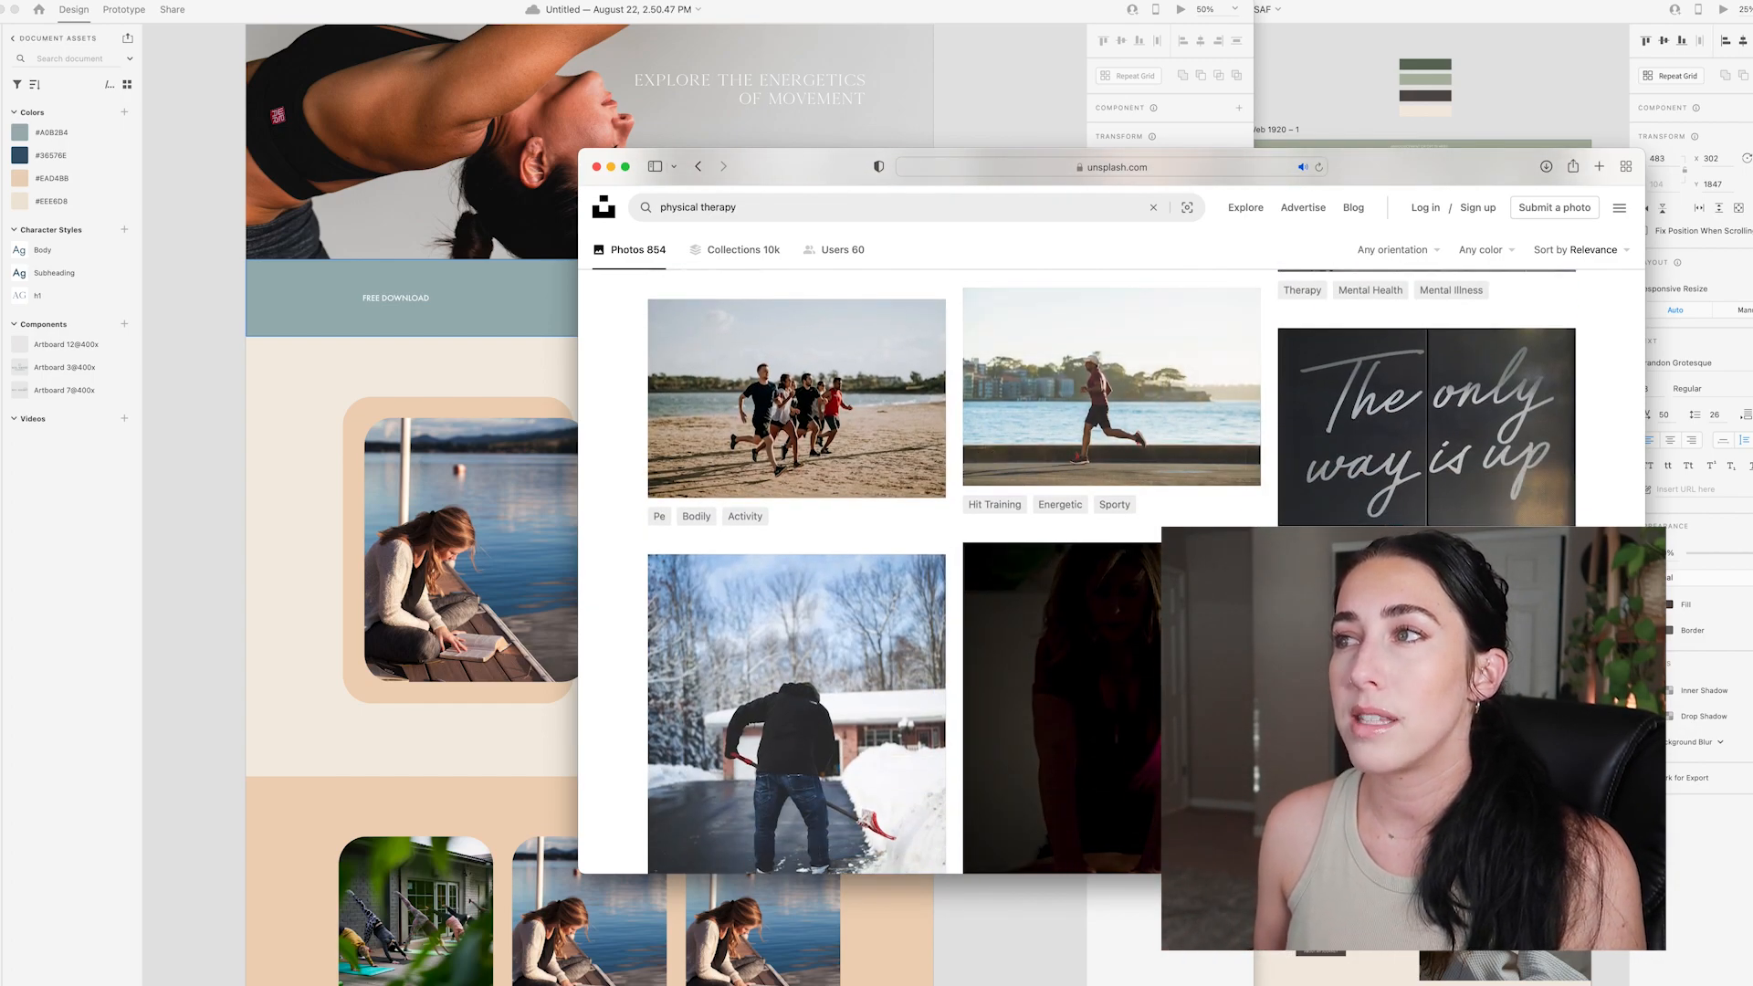
{"action": "scroll", "coordinate": [1229, 325], "scroll_direction": "down", "scroll_amount": 9}
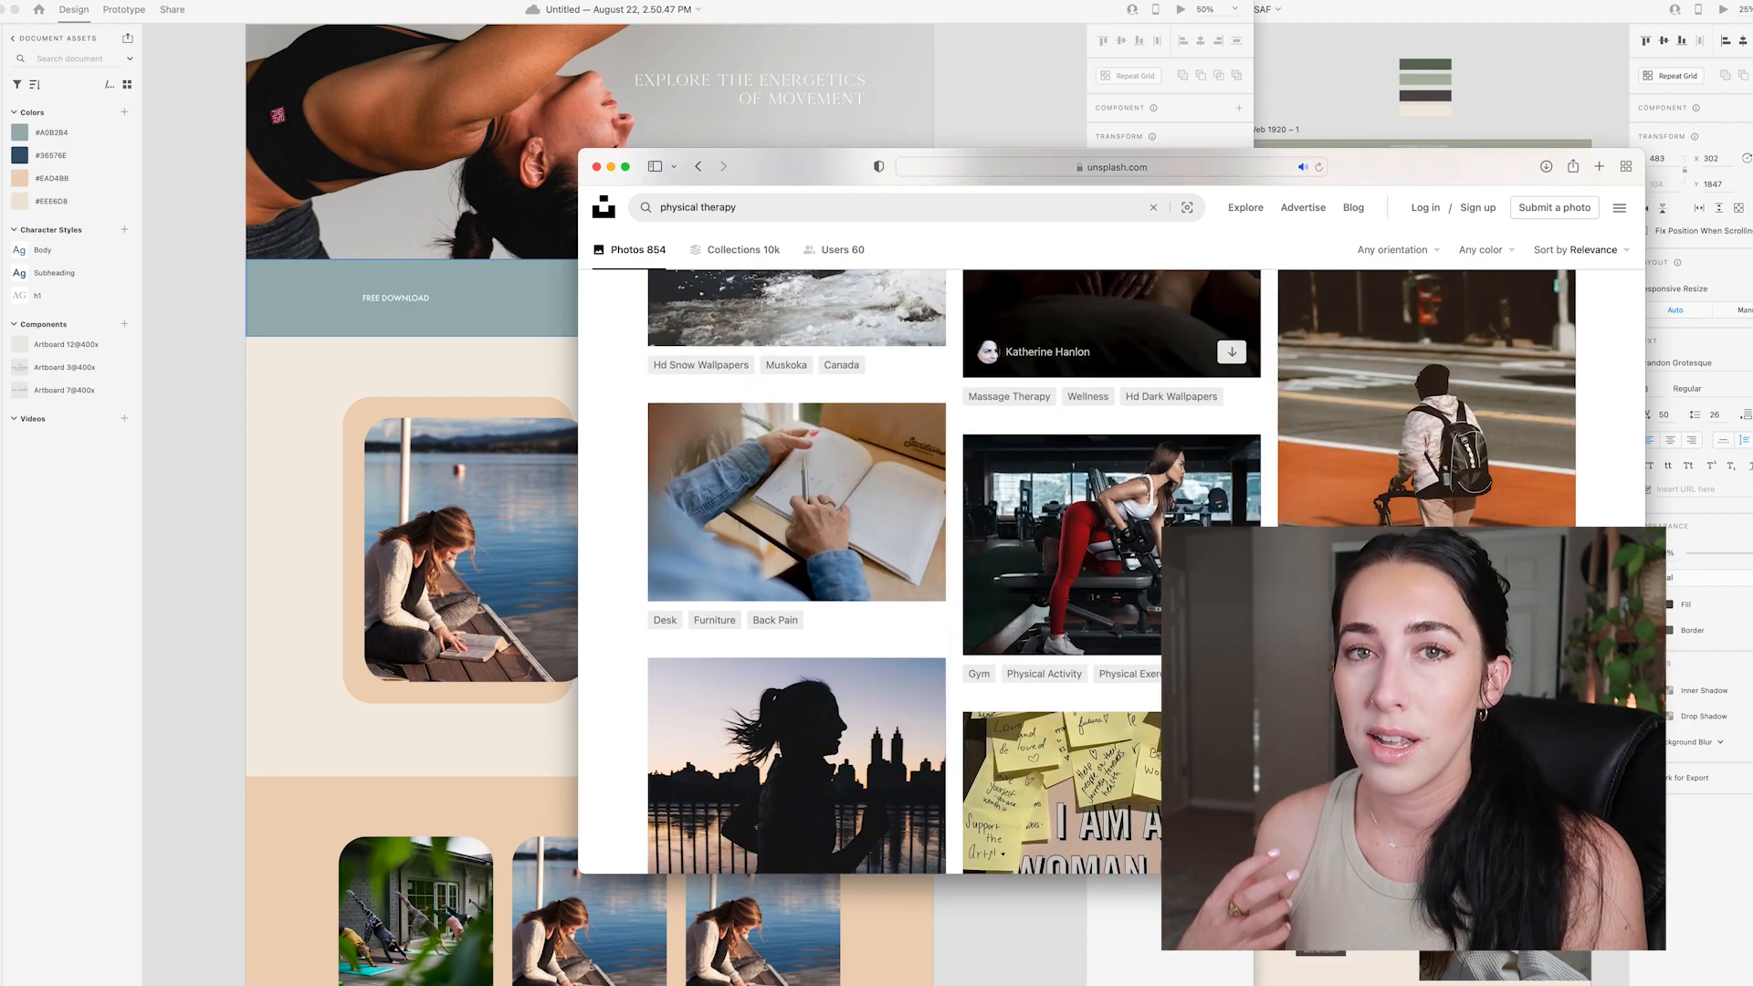
{"action": "scroll", "coordinate": [1230, 383], "scroll_direction": "down", "scroll_amount": 3}
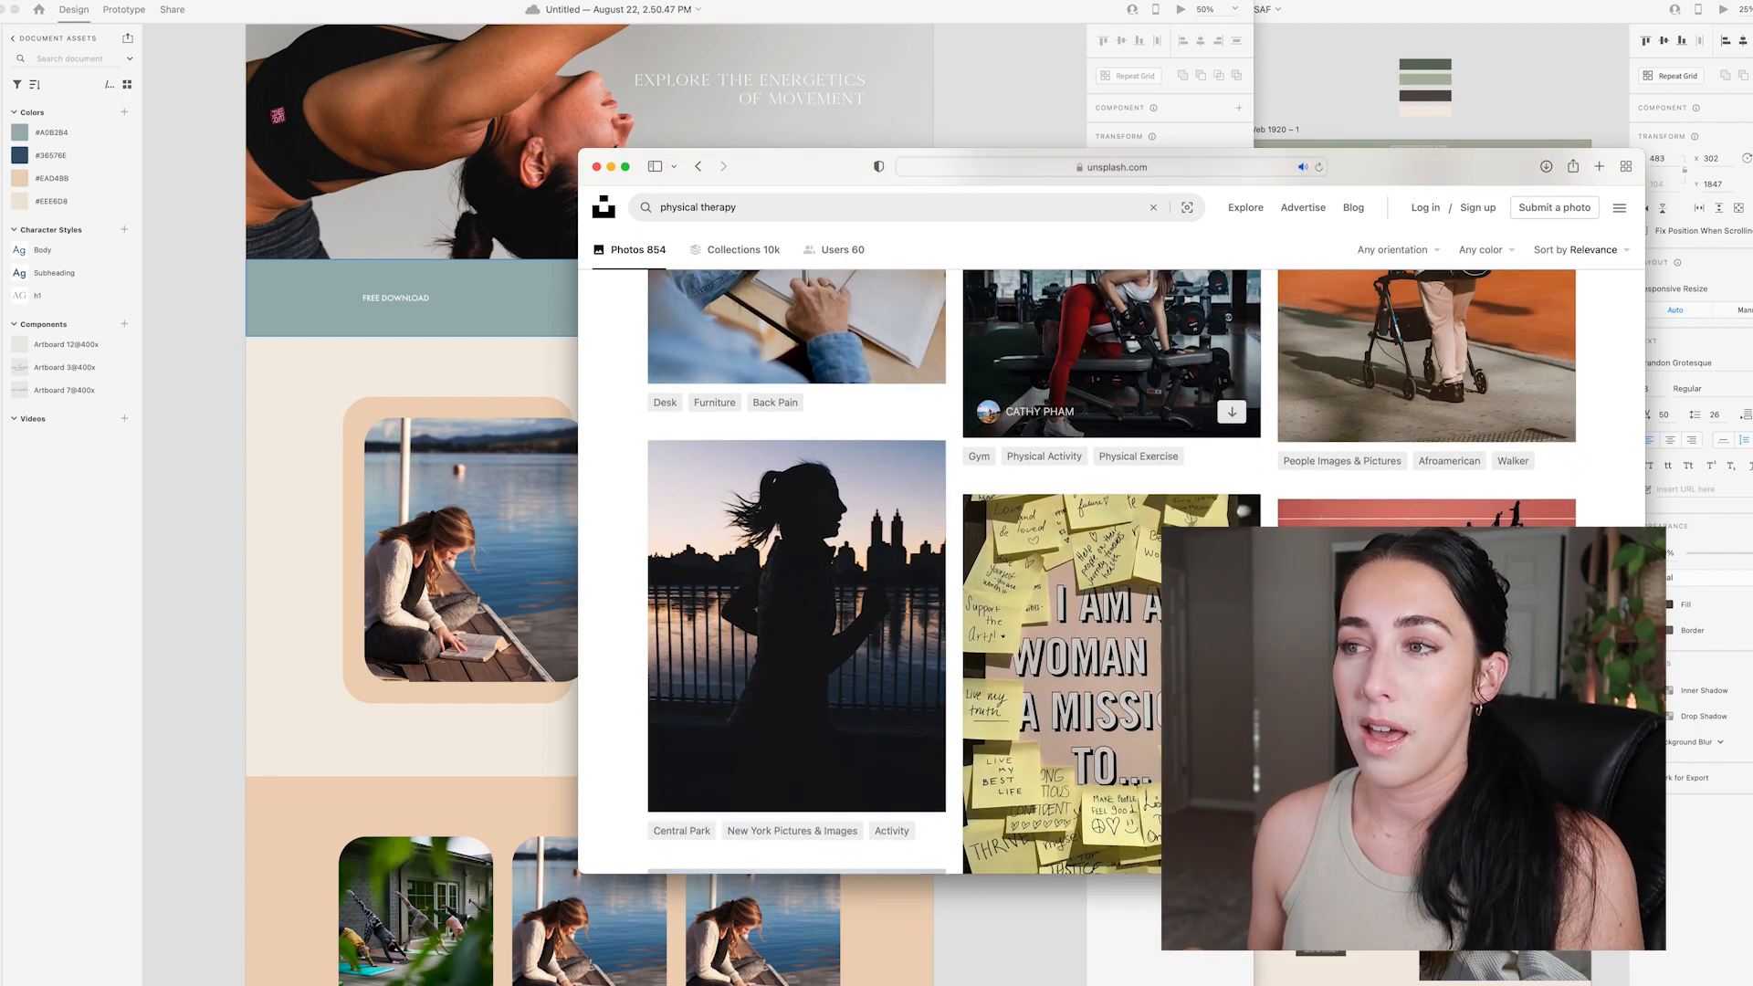
{"action": "scroll", "coordinate": [1229, 384], "scroll_direction": "down", "scroll_amount": 11}
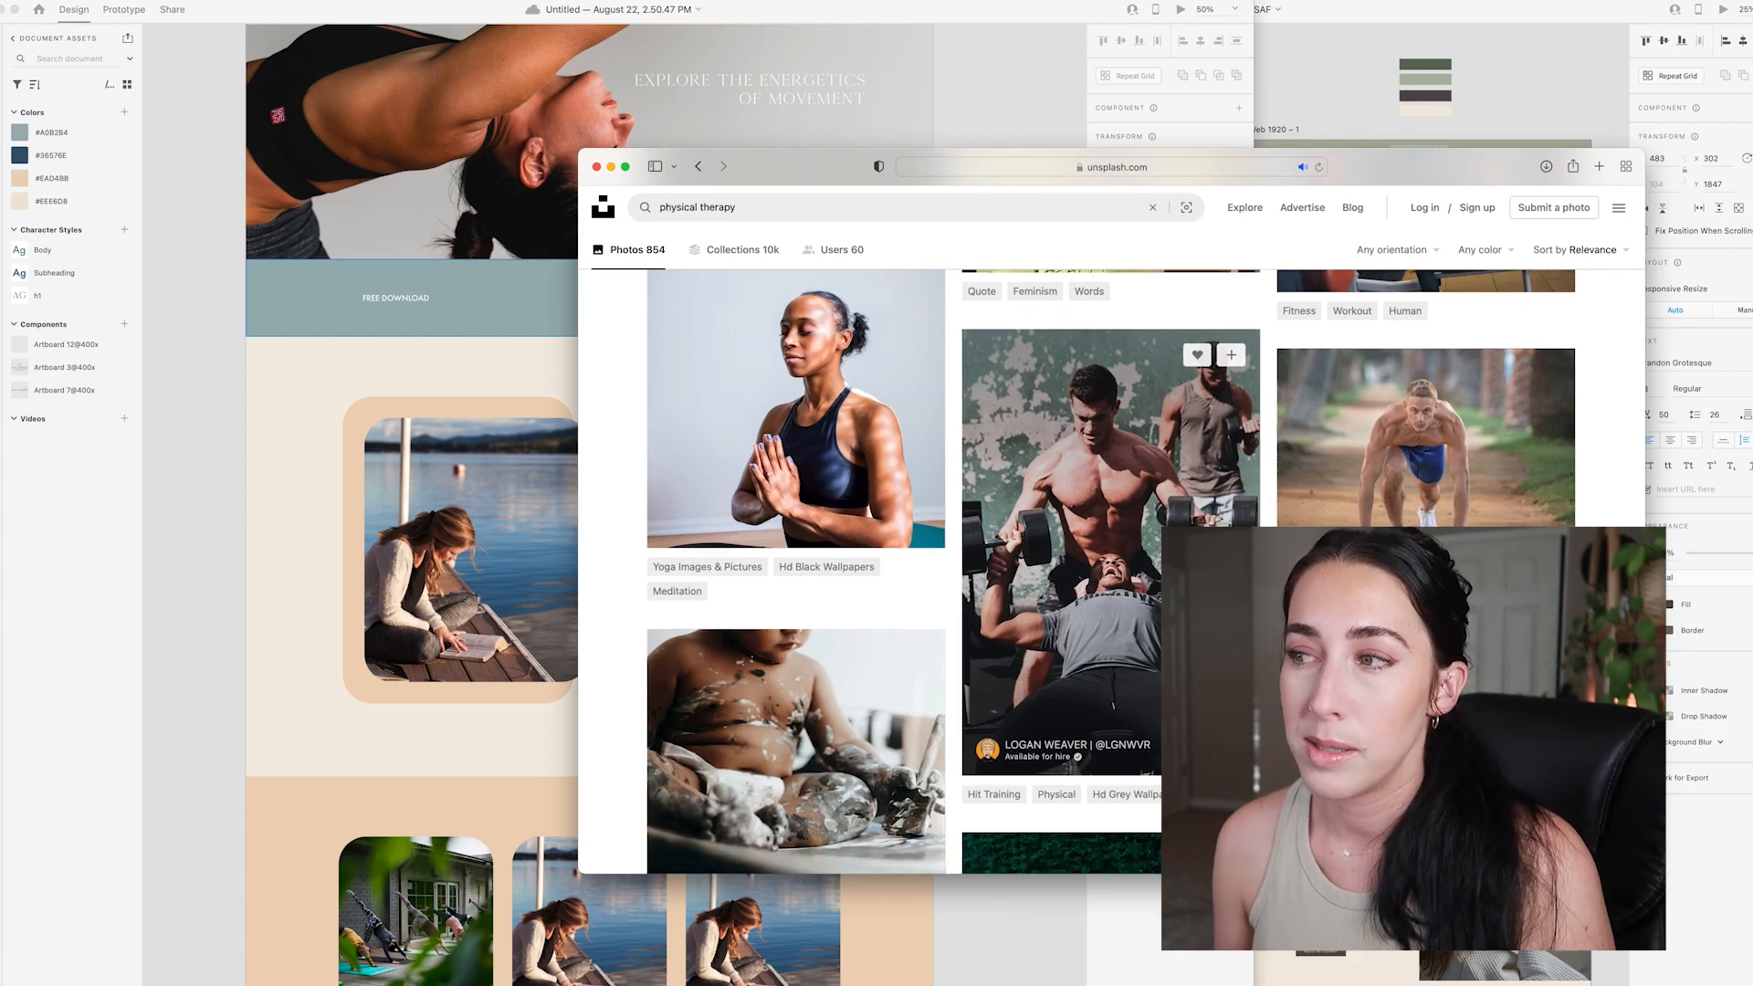
{"action": "scroll", "coordinate": [1229, 327], "scroll_direction": "down", "scroll_amount": 5}
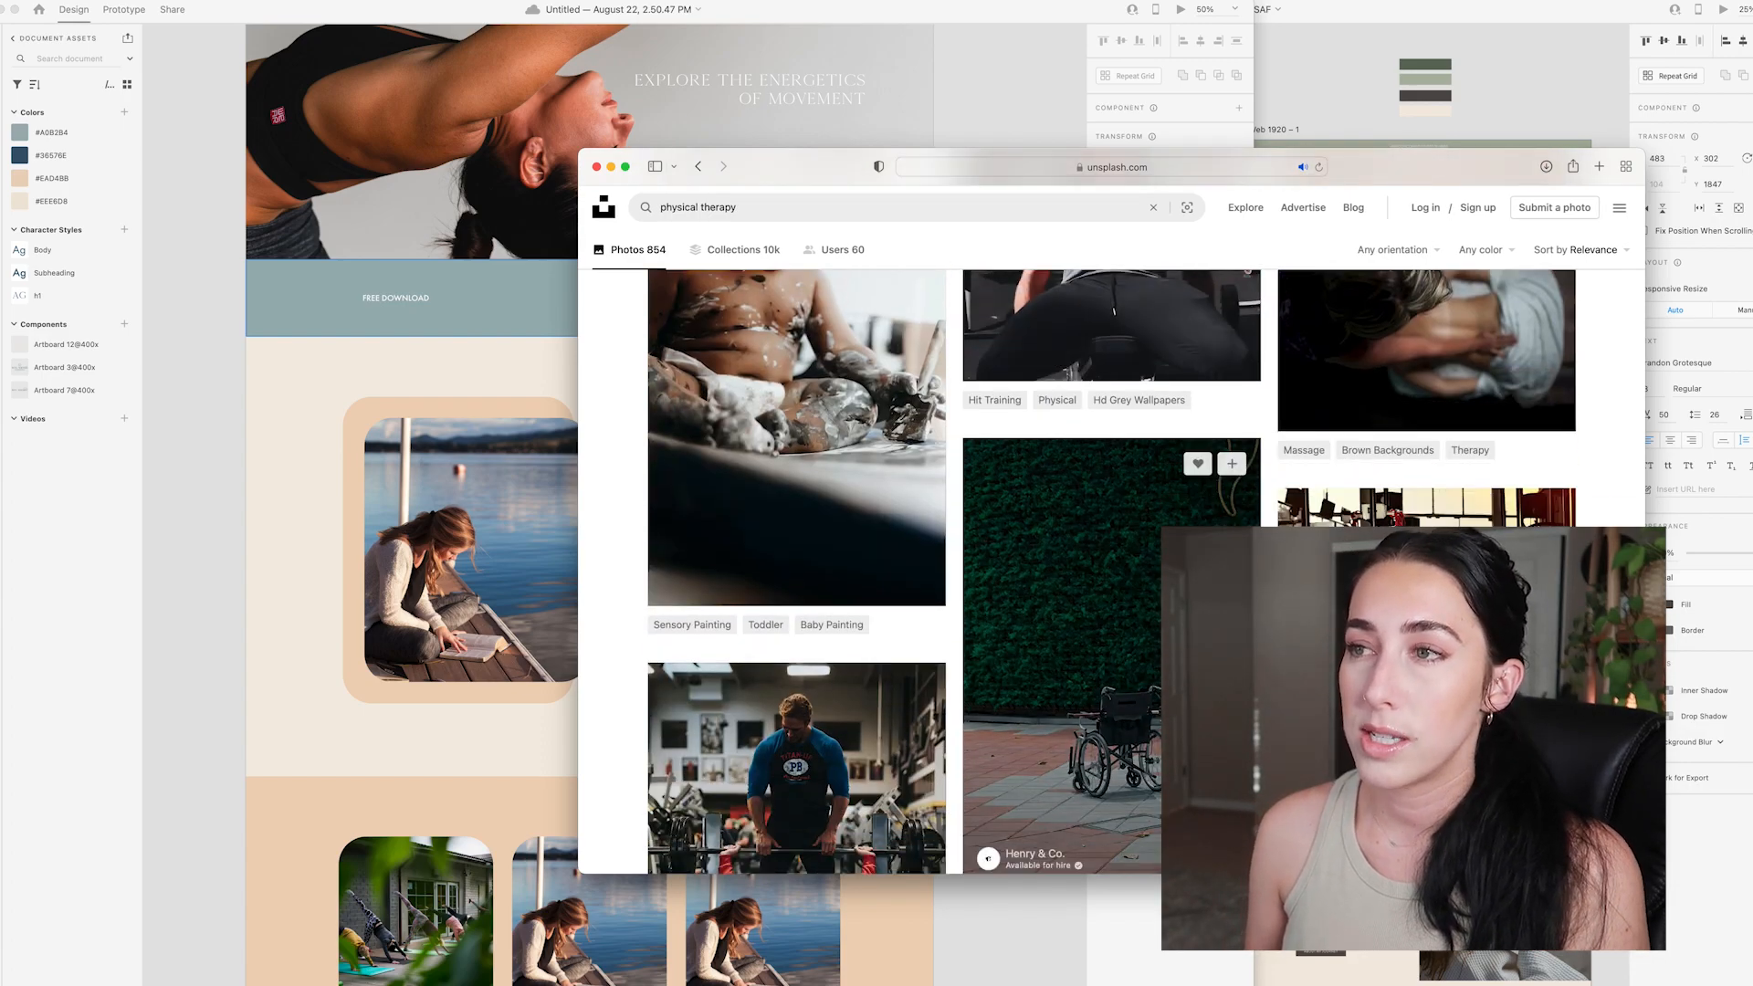
{"action": "scroll", "coordinate": [1229, 327], "scroll_direction": "down", "scroll_amount": 10}
{"action": "scroll", "coordinate": [1111, 571], "scroll_direction": "down", "scroll_amount": 15}
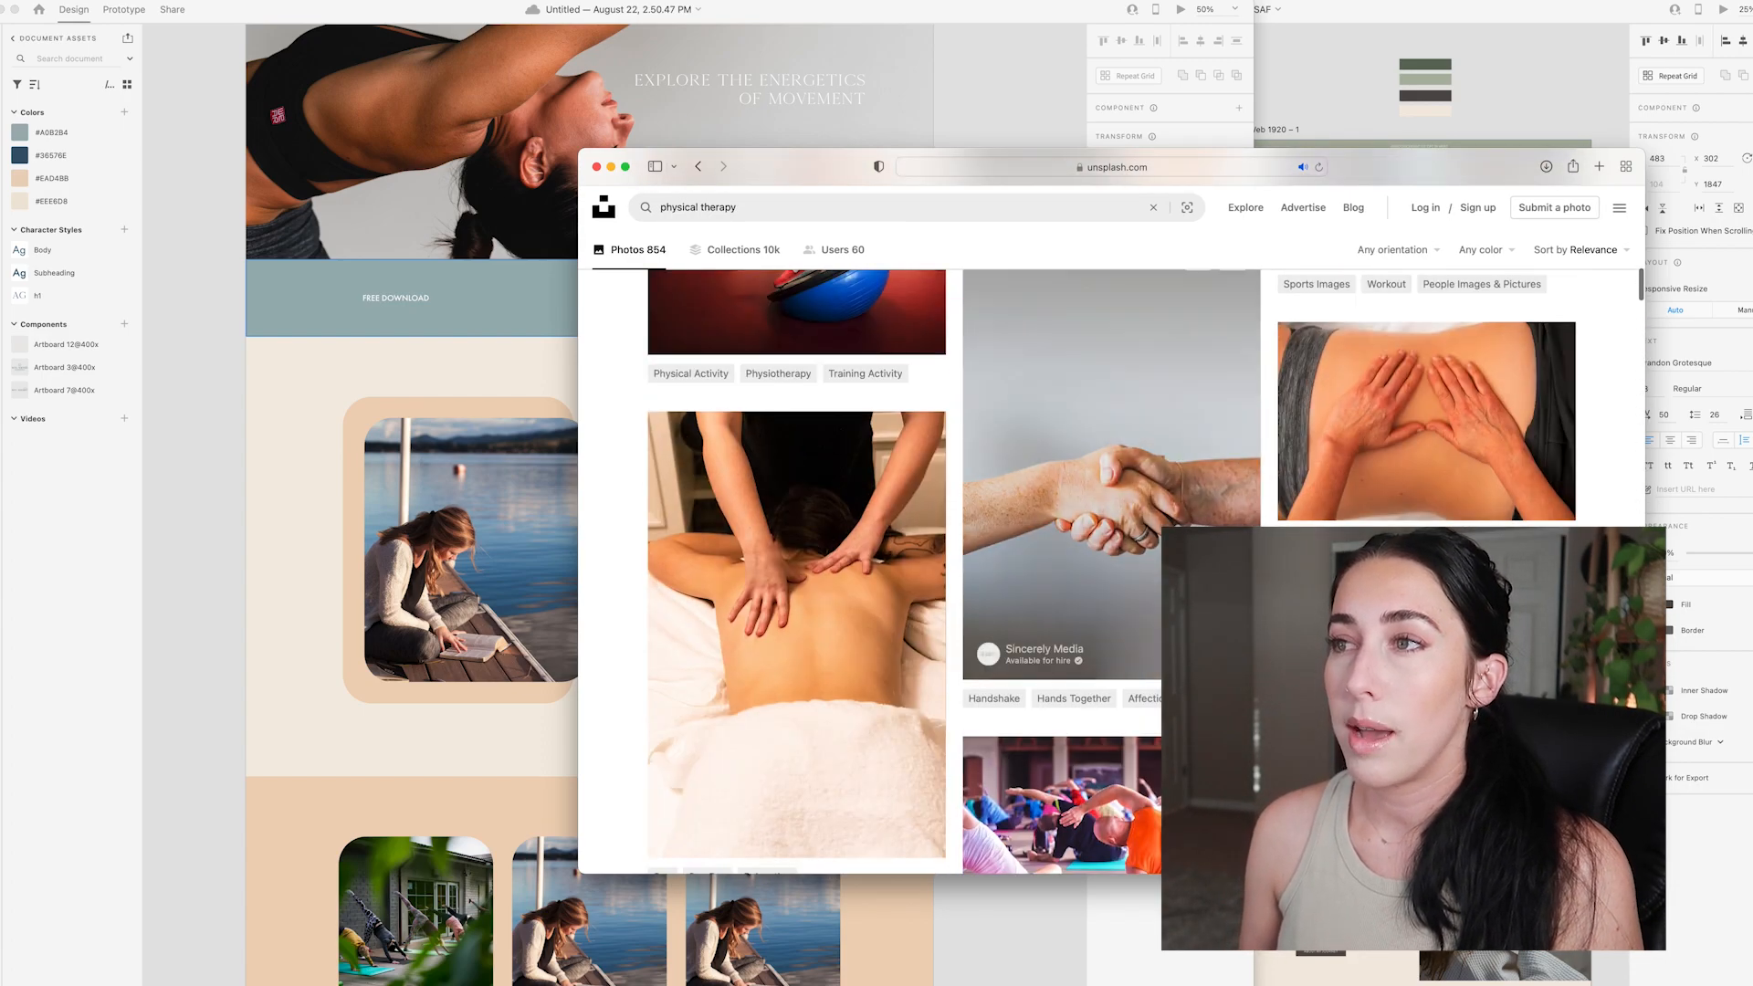
{"action": "scroll", "coordinate": [1112, 511], "scroll_direction": "up", "scroll_amount": 5}
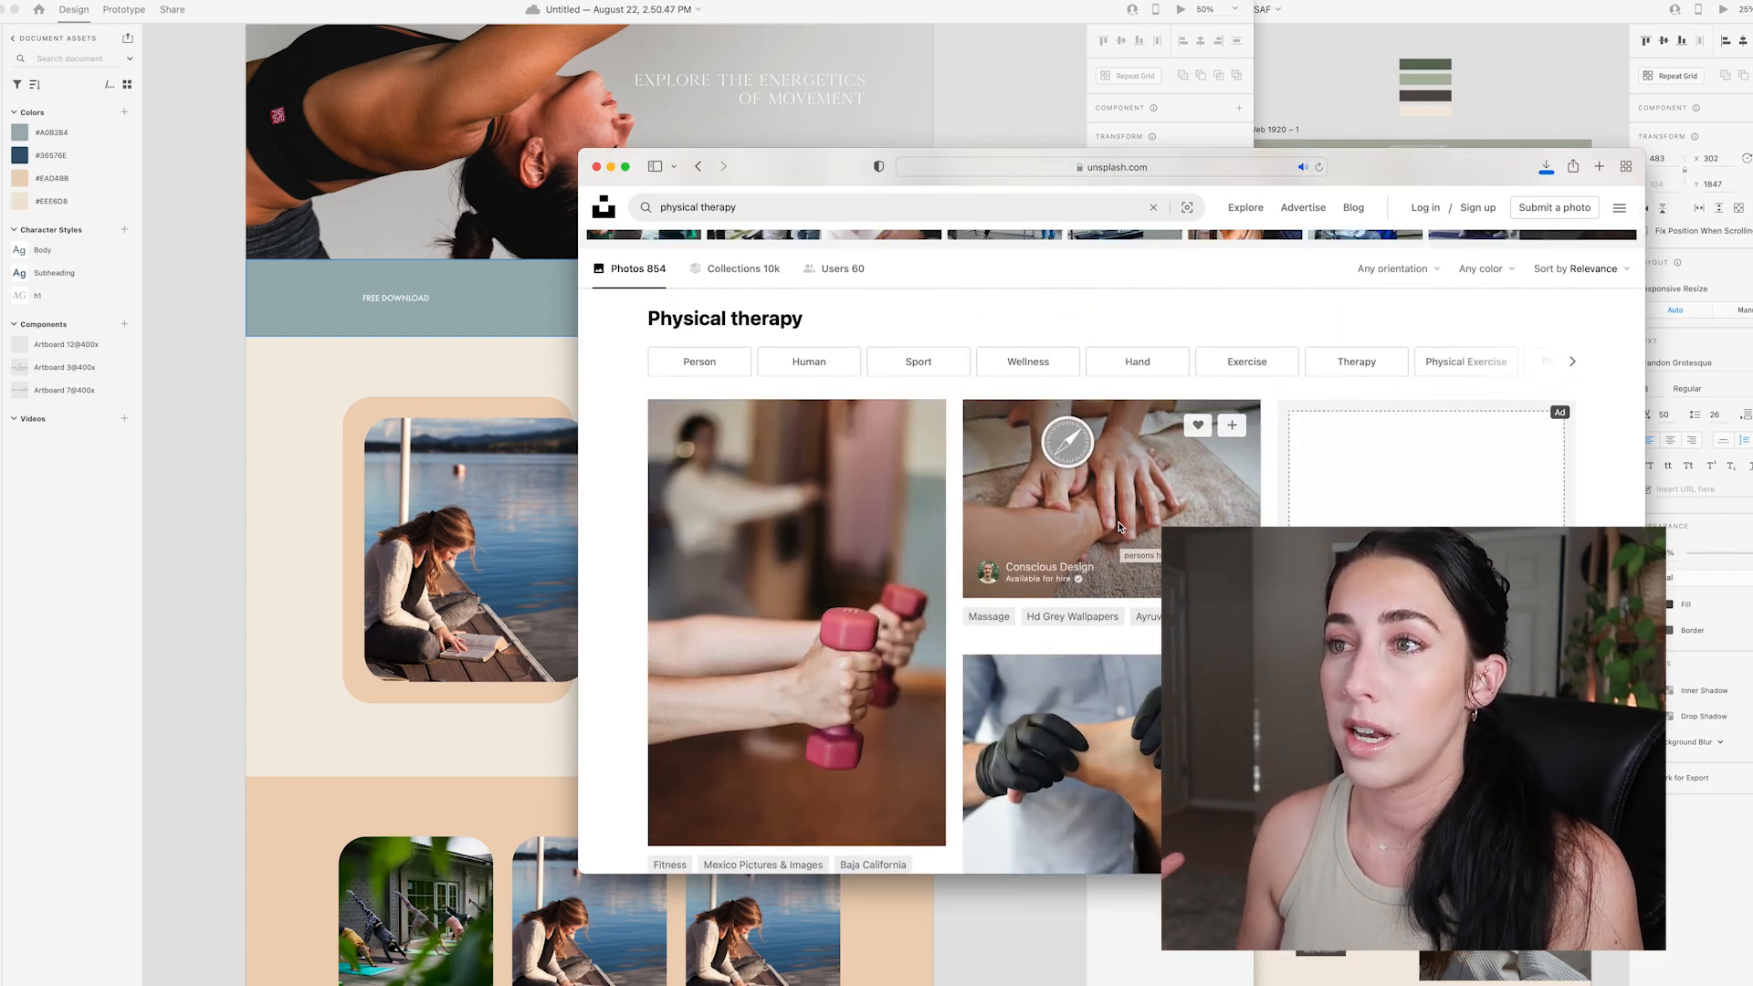
- Switch to the mockup and place the downloaded massage-hands photo in the middle frame of the peach section, adjusting its crop
{"action": "scroll", "coordinate": [543, 702], "scroll_direction": "right", "scroll_amount": 1}
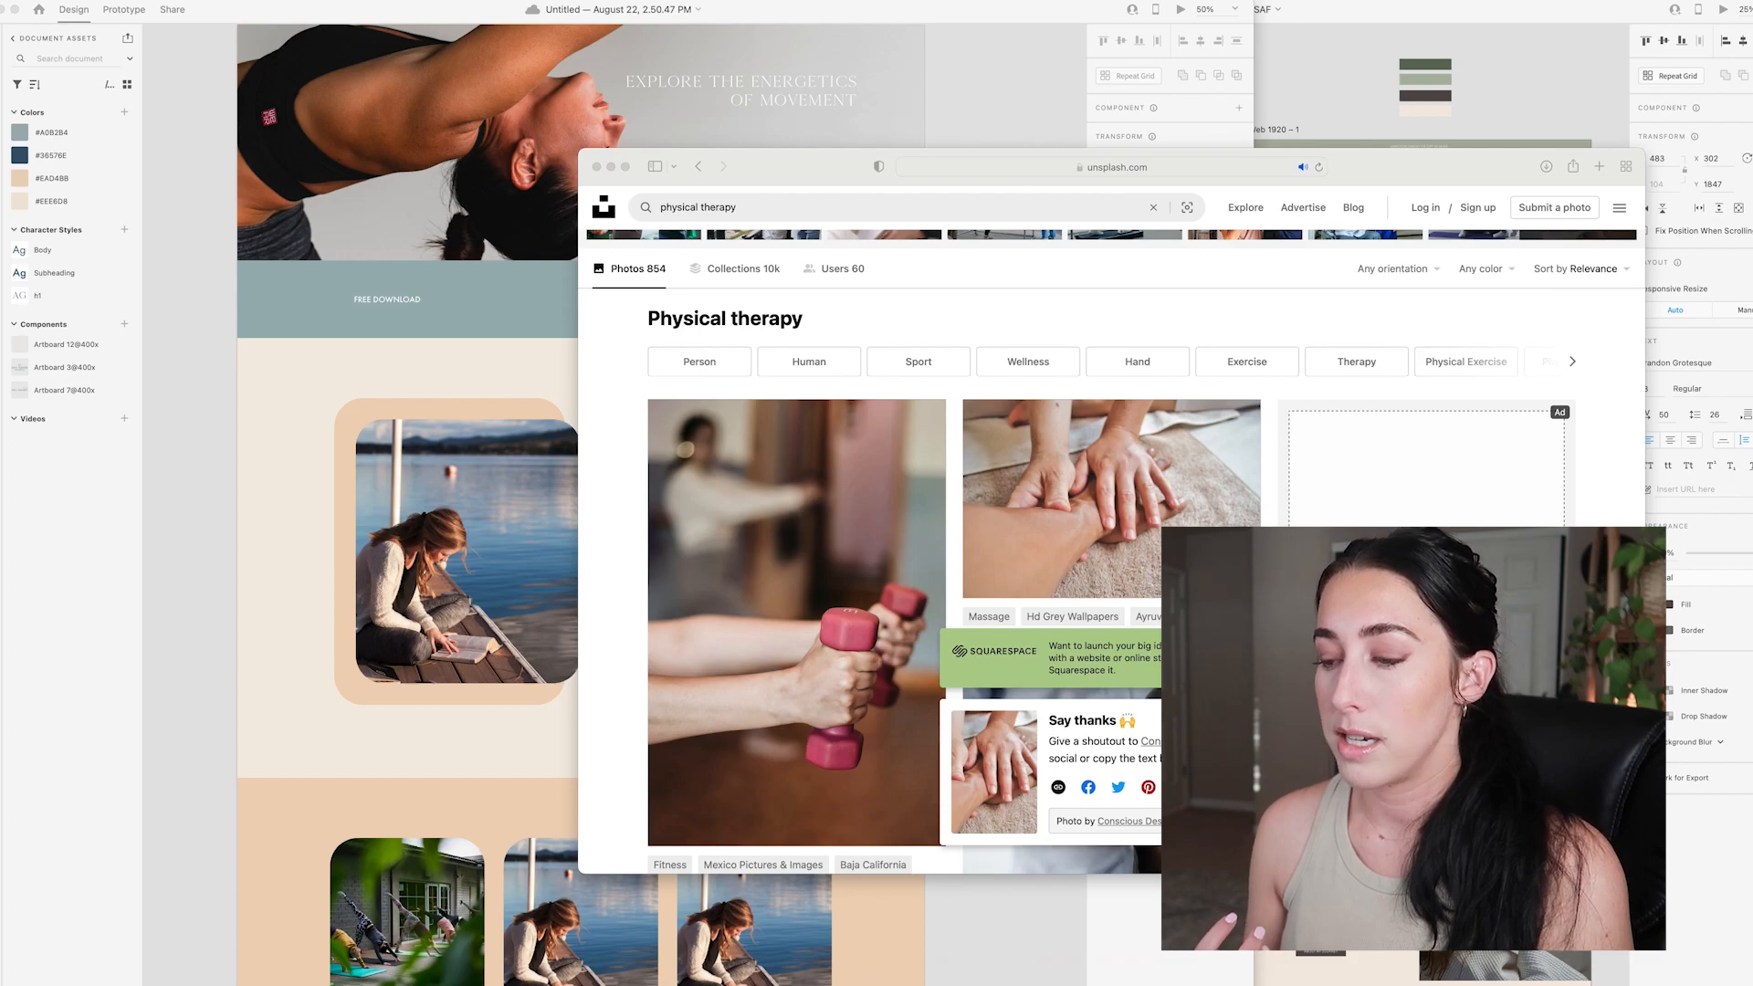
{"action": "left_click", "coordinate": [437, 598]}
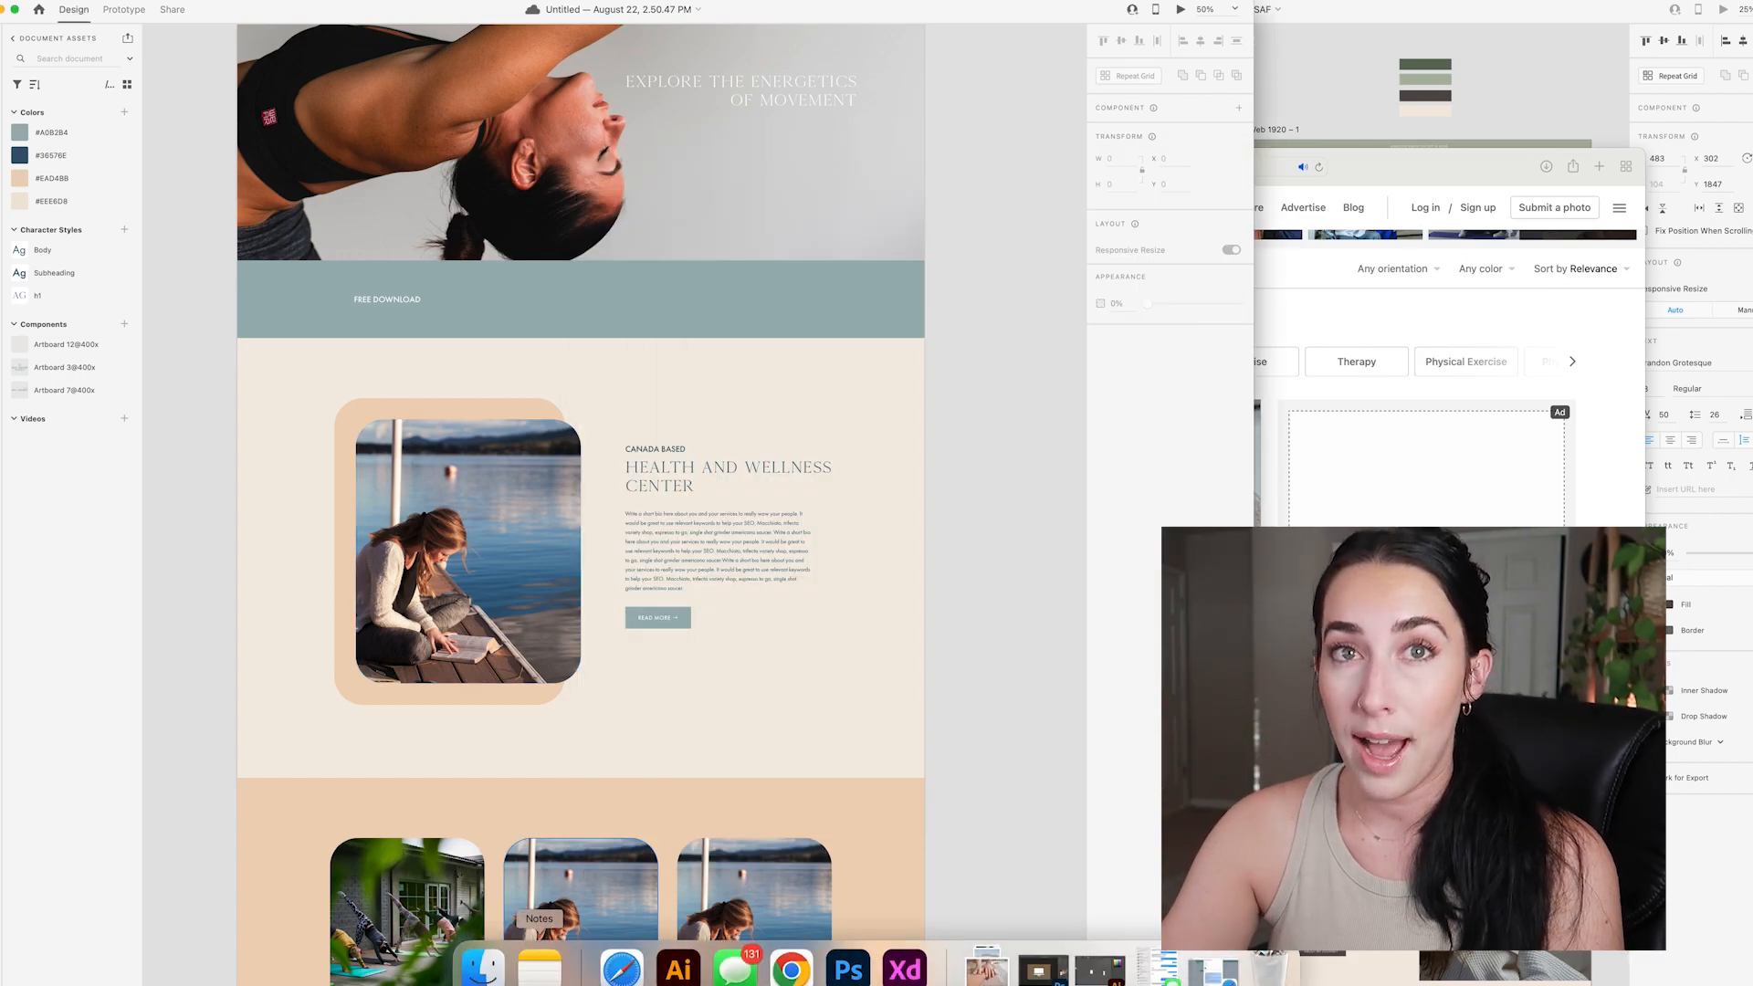
{"action": "scroll", "coordinate": [580, 548], "scroll_direction": "down", "scroll_amount": 6}
{"action": "mouse_move", "coordinate": [1100, 974]}
{"action": "left_click", "coordinate": [975, 967]}
{"action": "left_click_drag", "start_coordinate": [986, 889], "coordinate": [584, 638]}
{"action": "double_click", "coordinate": [557, 634]}
{"action": "left_click", "coordinate": [958, 636]}
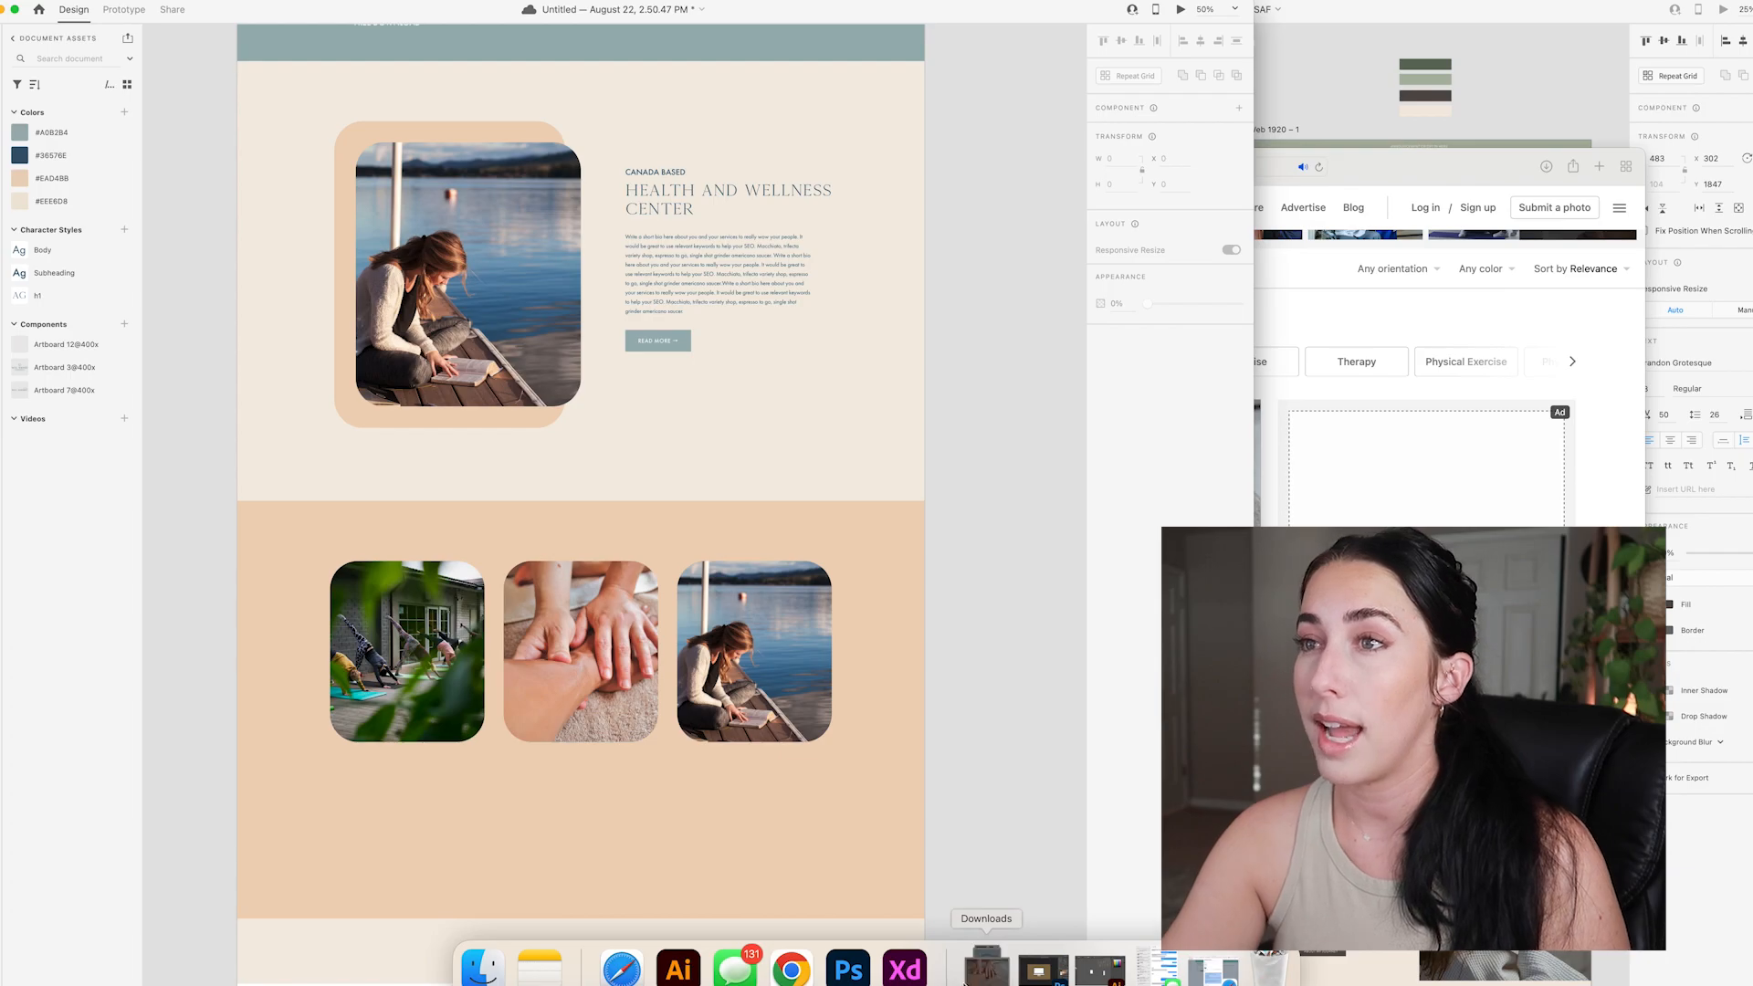
- Fill the first peach-section frame with the downloaded beach yoga photo and shift it so the group sits inside the frame
{"action": "left_click", "coordinate": [982, 958]}
{"action": "left_click_drag", "start_coordinate": [995, 787], "coordinate": [358, 701]}
{"action": "double_click", "coordinate": [403, 700]}
{"action": "left_click", "coordinate": [935, 715]}
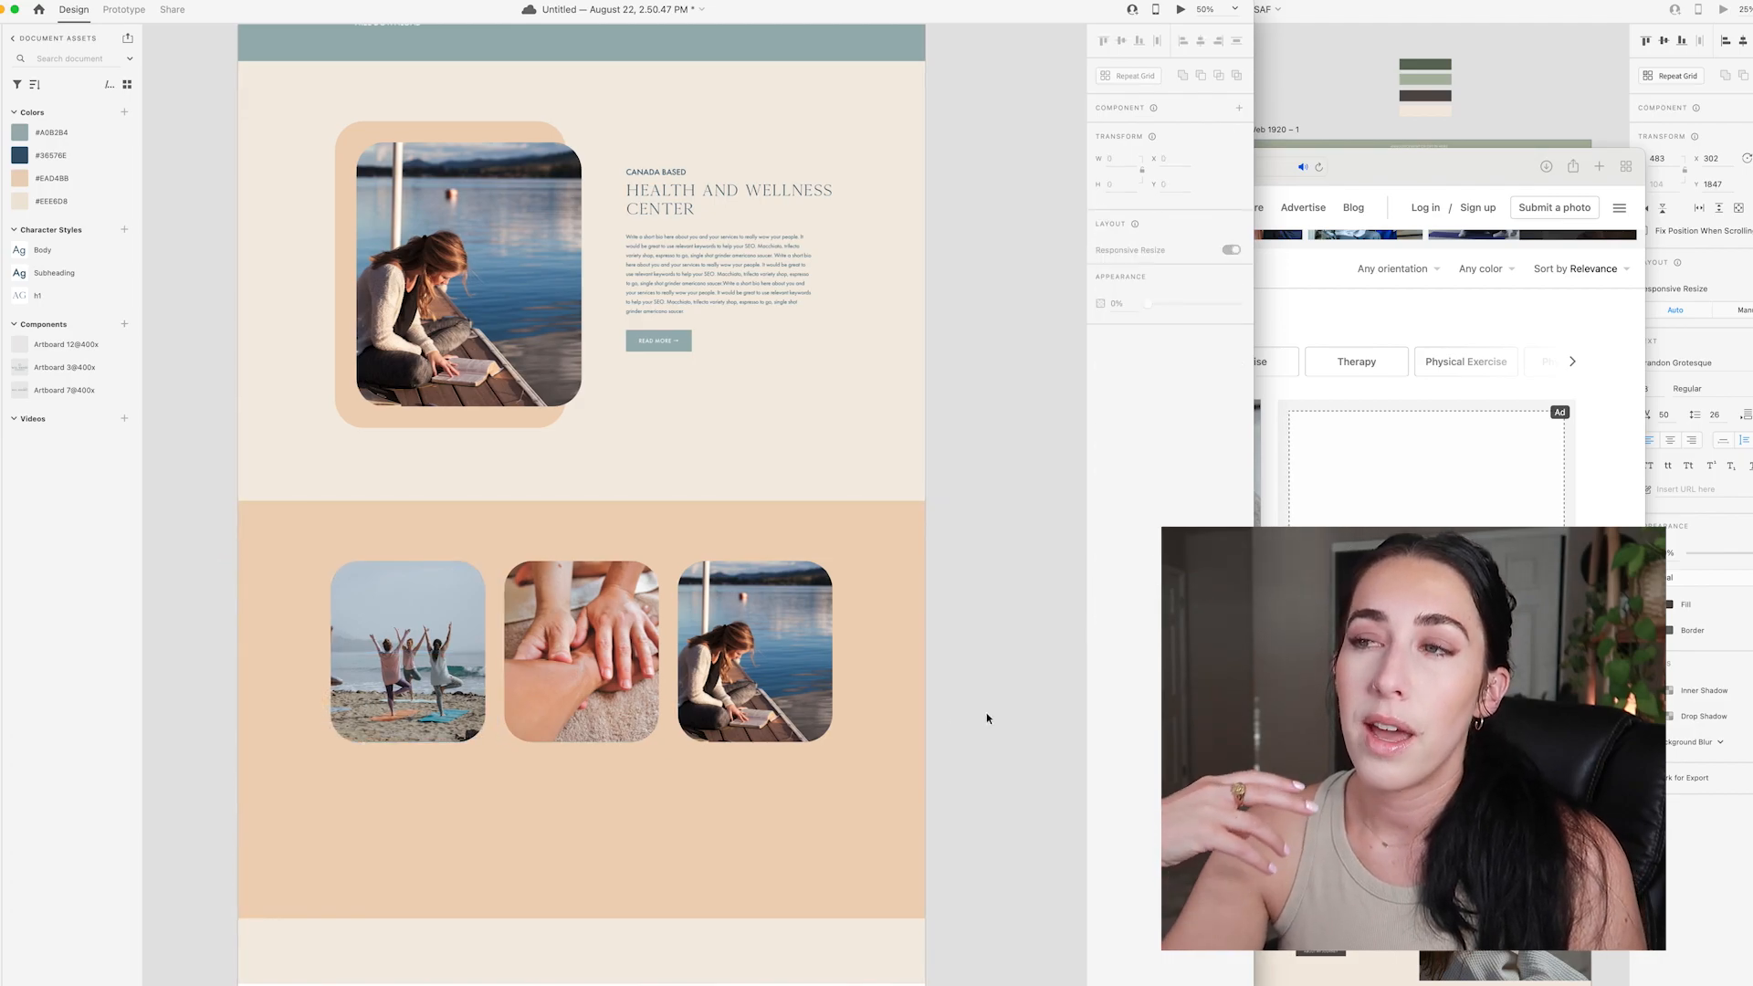
{"action": "double_click", "coordinate": [396, 677]}
{"action": "left_click_drag", "start_coordinate": [396, 677], "coordinate": [423, 676]}
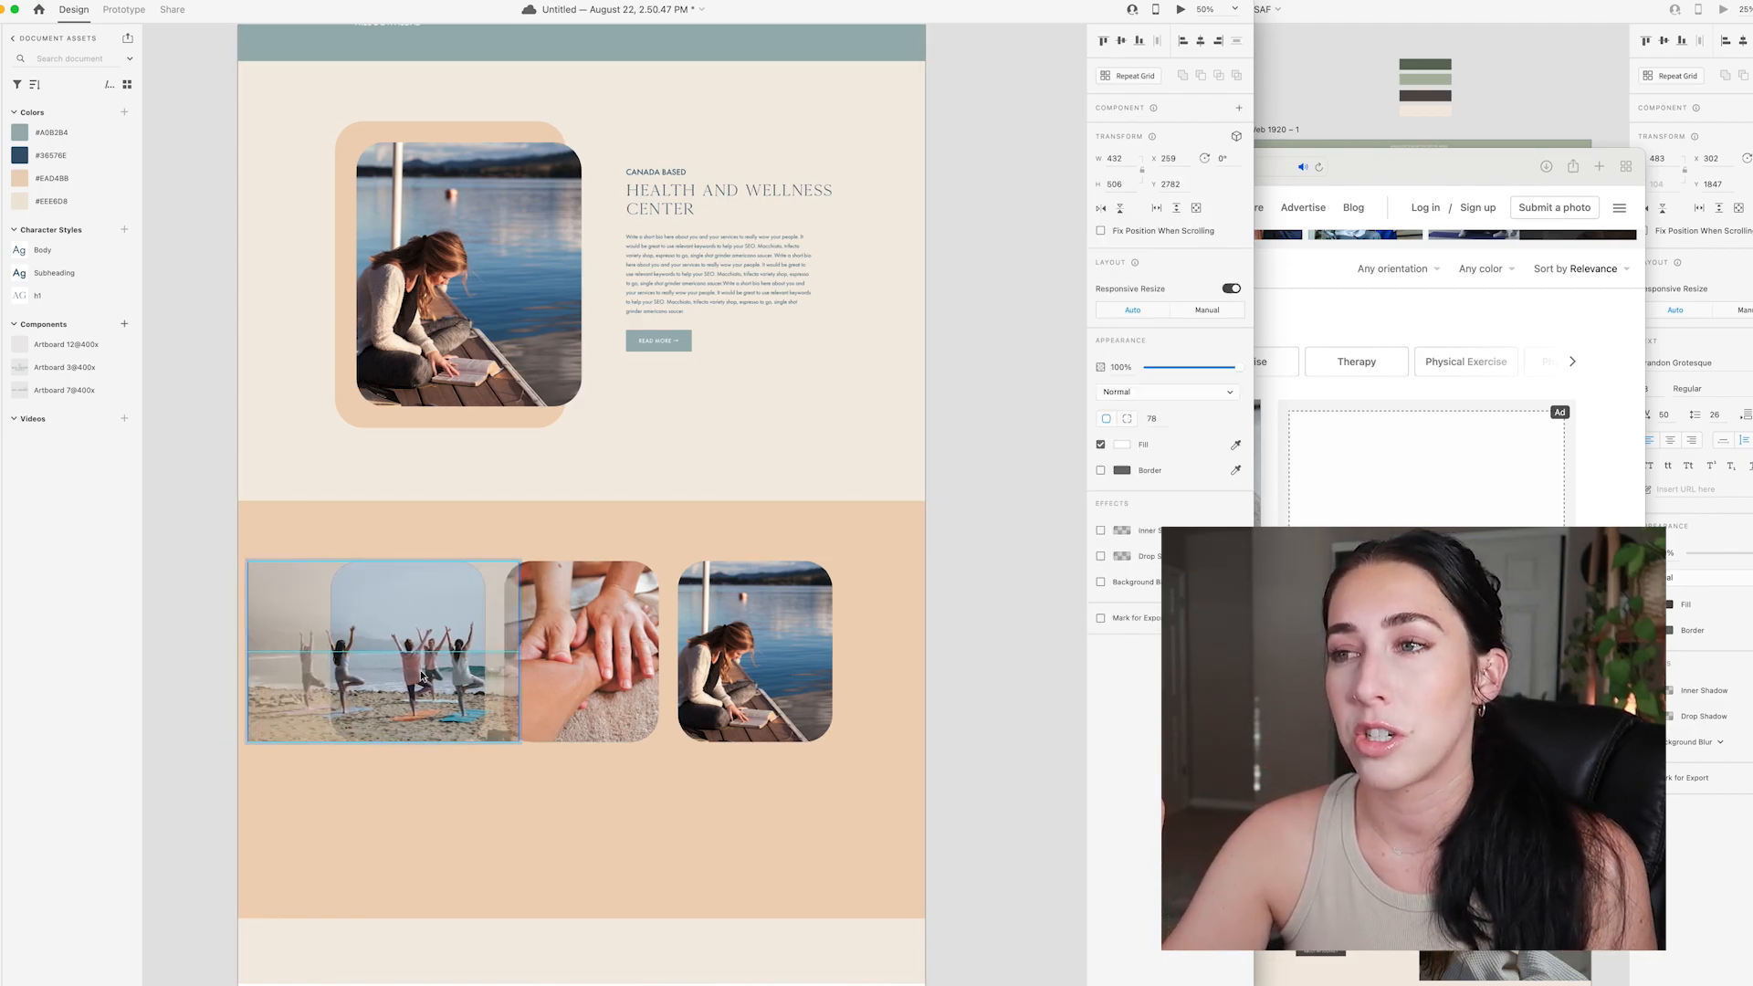
{"action": "left_click", "coordinate": [961, 665]}
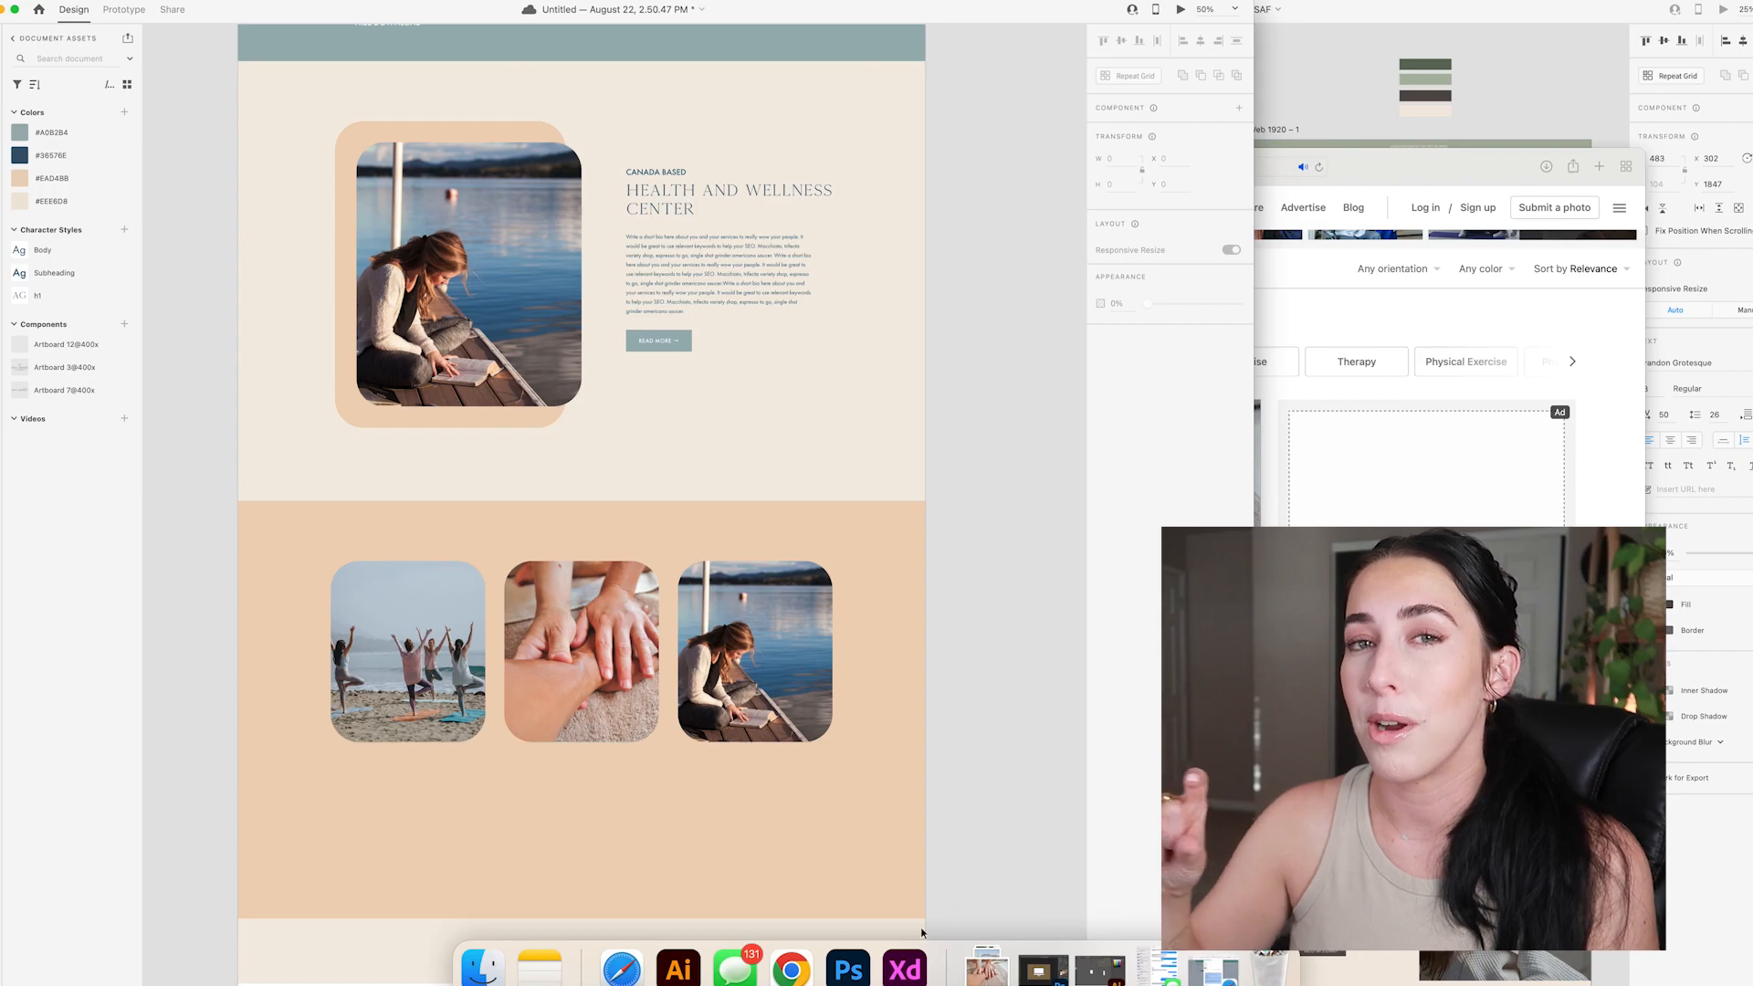
- Enlarge the massage-hands photo inside the middle frame for a tighter crop
{"action": "double_click", "coordinate": [637, 676]}
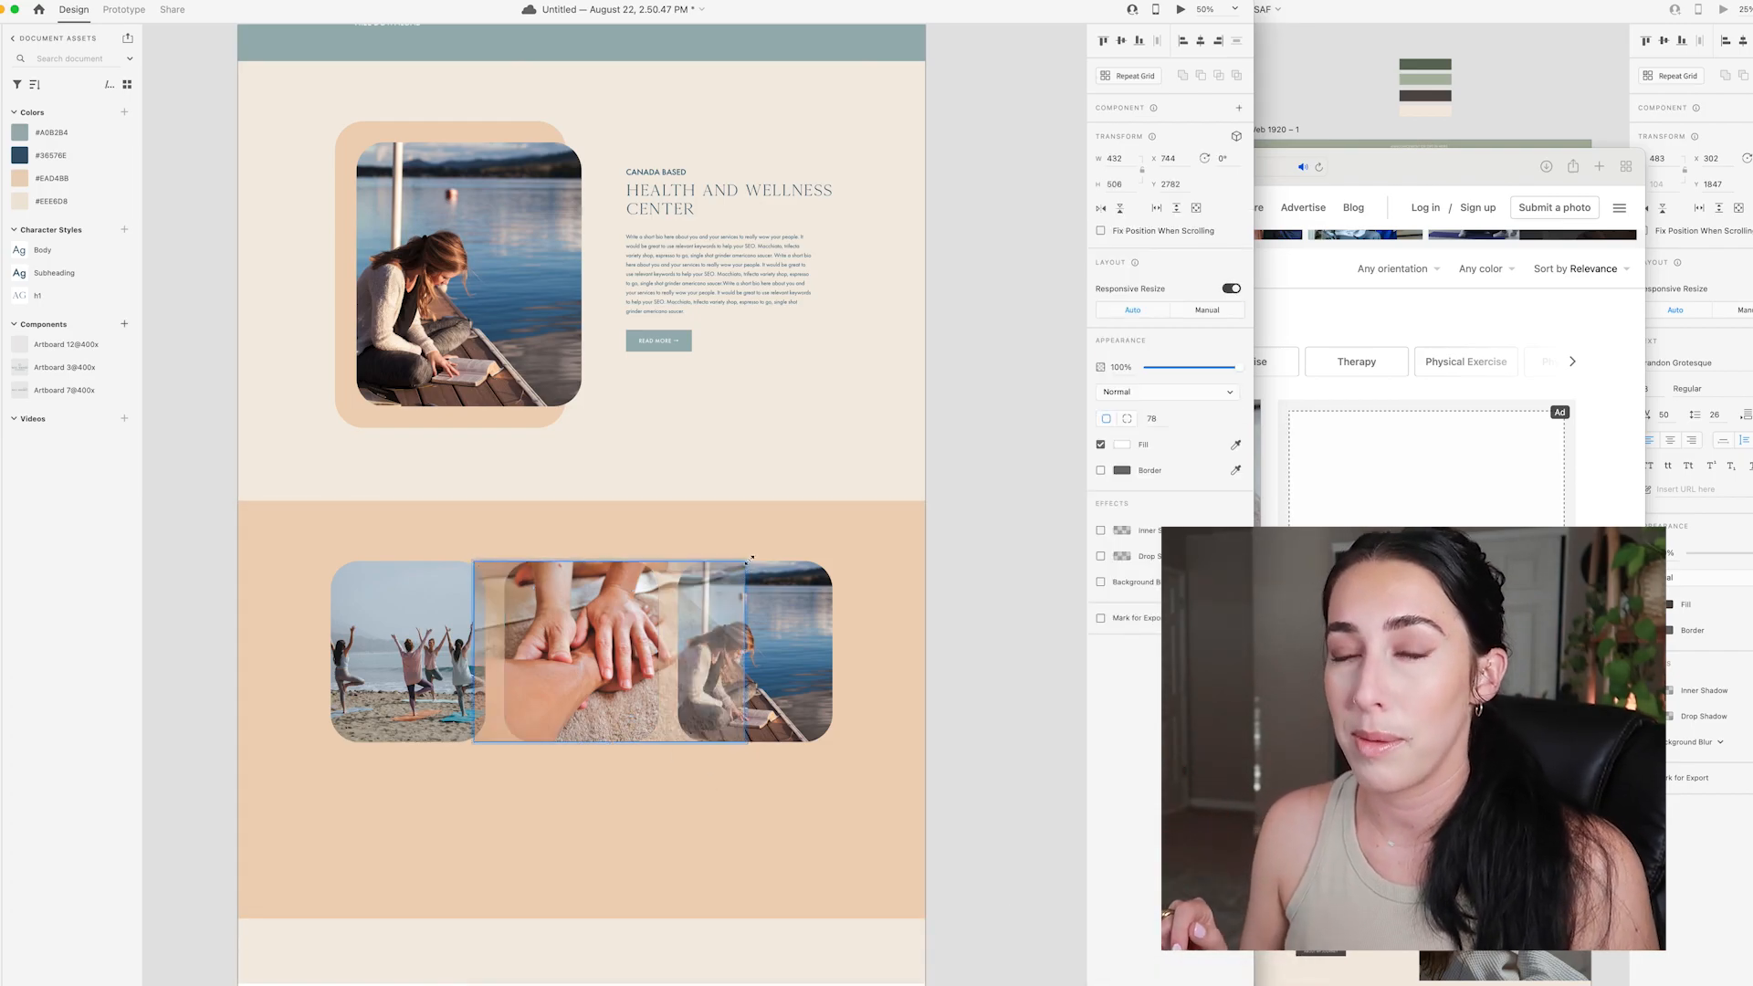
{"action": "left_click", "coordinate": [968, 561]}
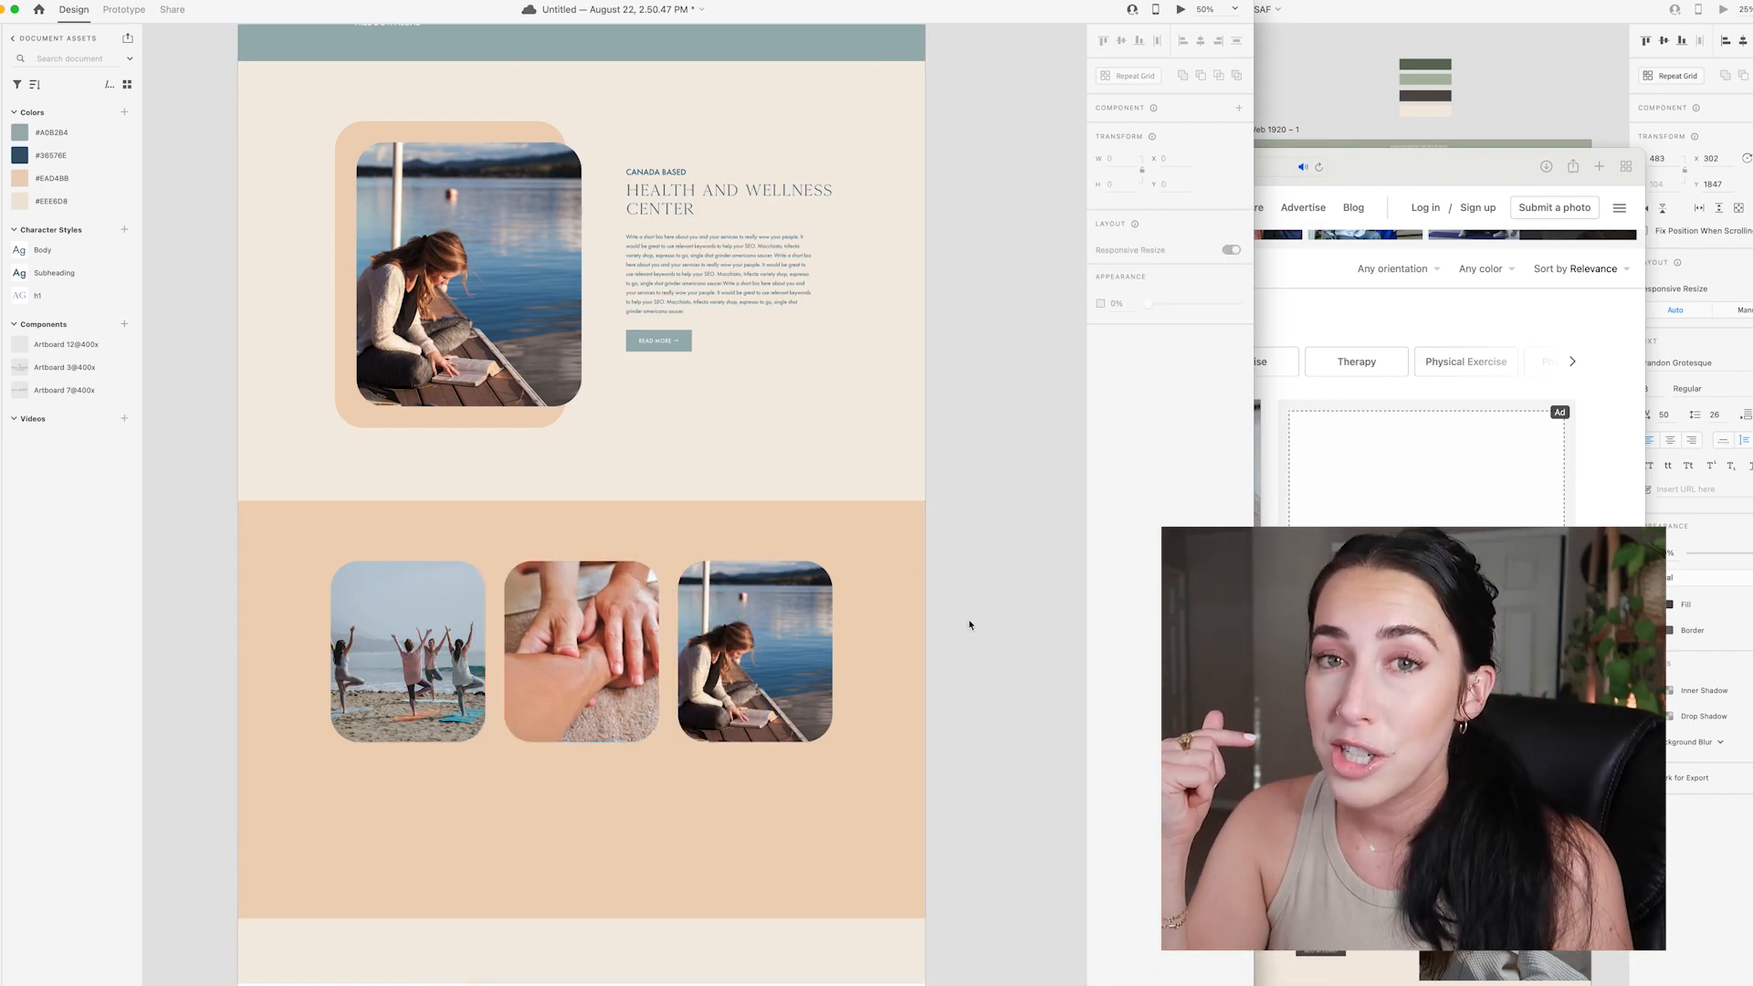
- Enlarge the row of three photos slightly and recenter it in the peach section
{"action": "scroll", "coordinate": [970, 625], "scroll_direction": "up", "scroll_amount": 4}
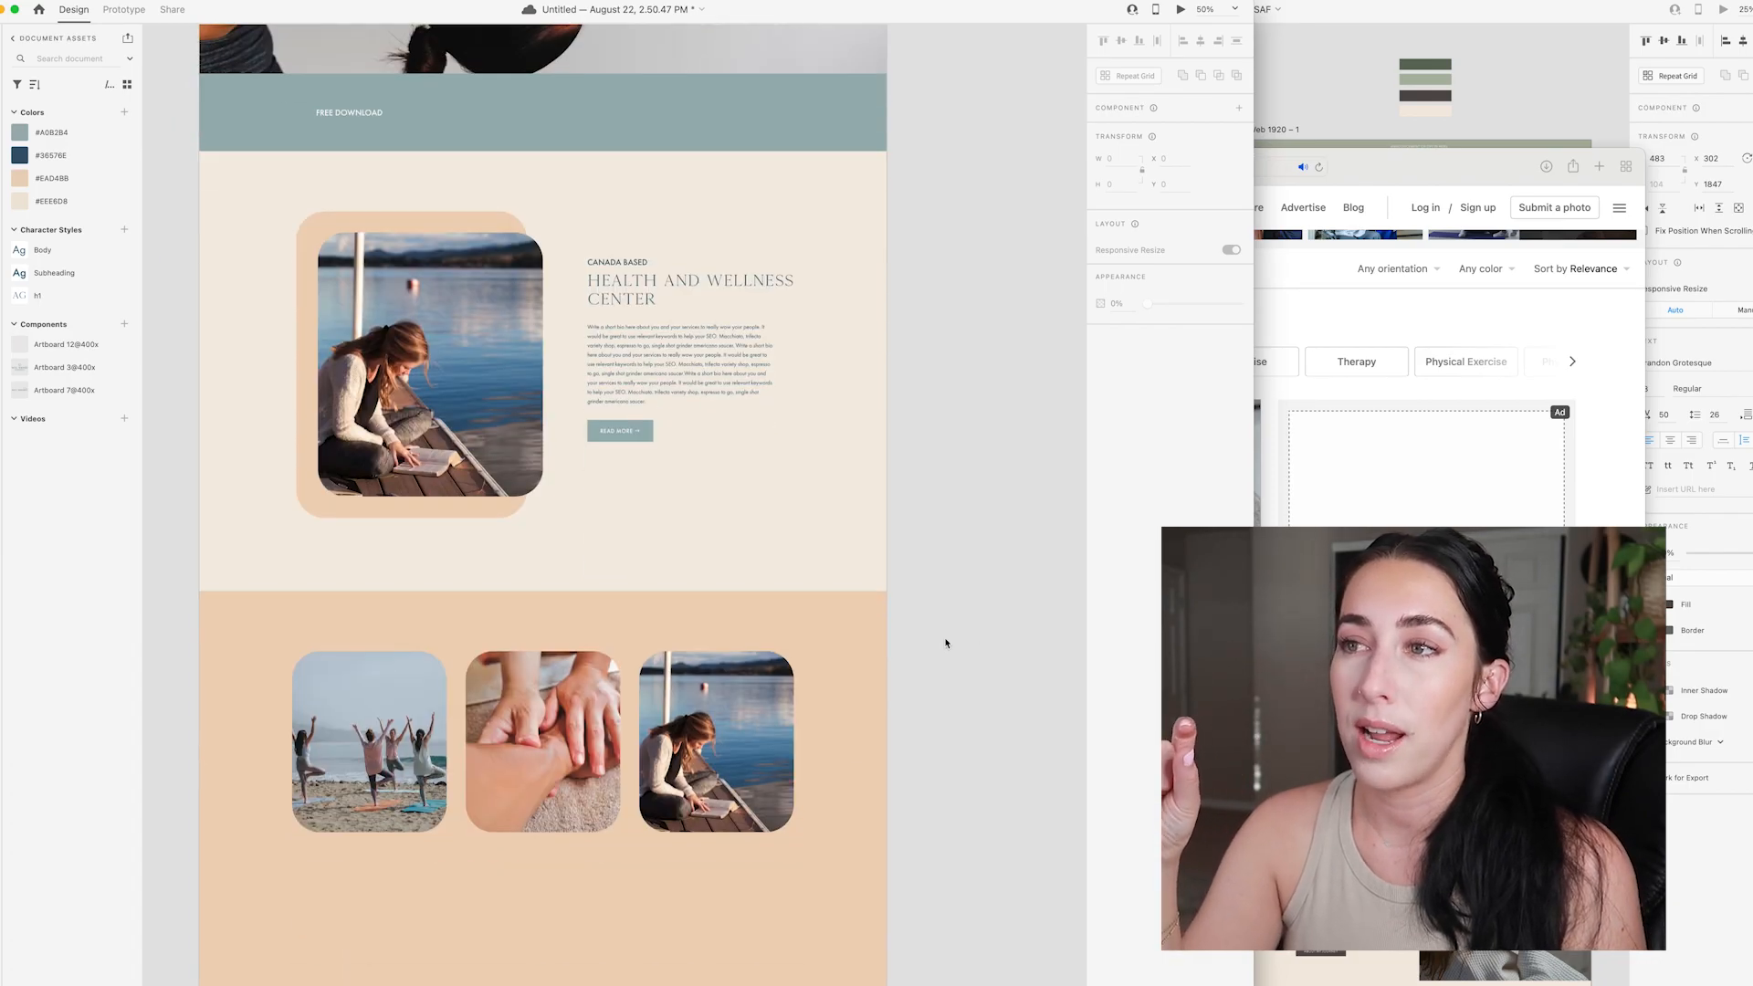
{"action": "left_click", "coordinate": [416, 730]}
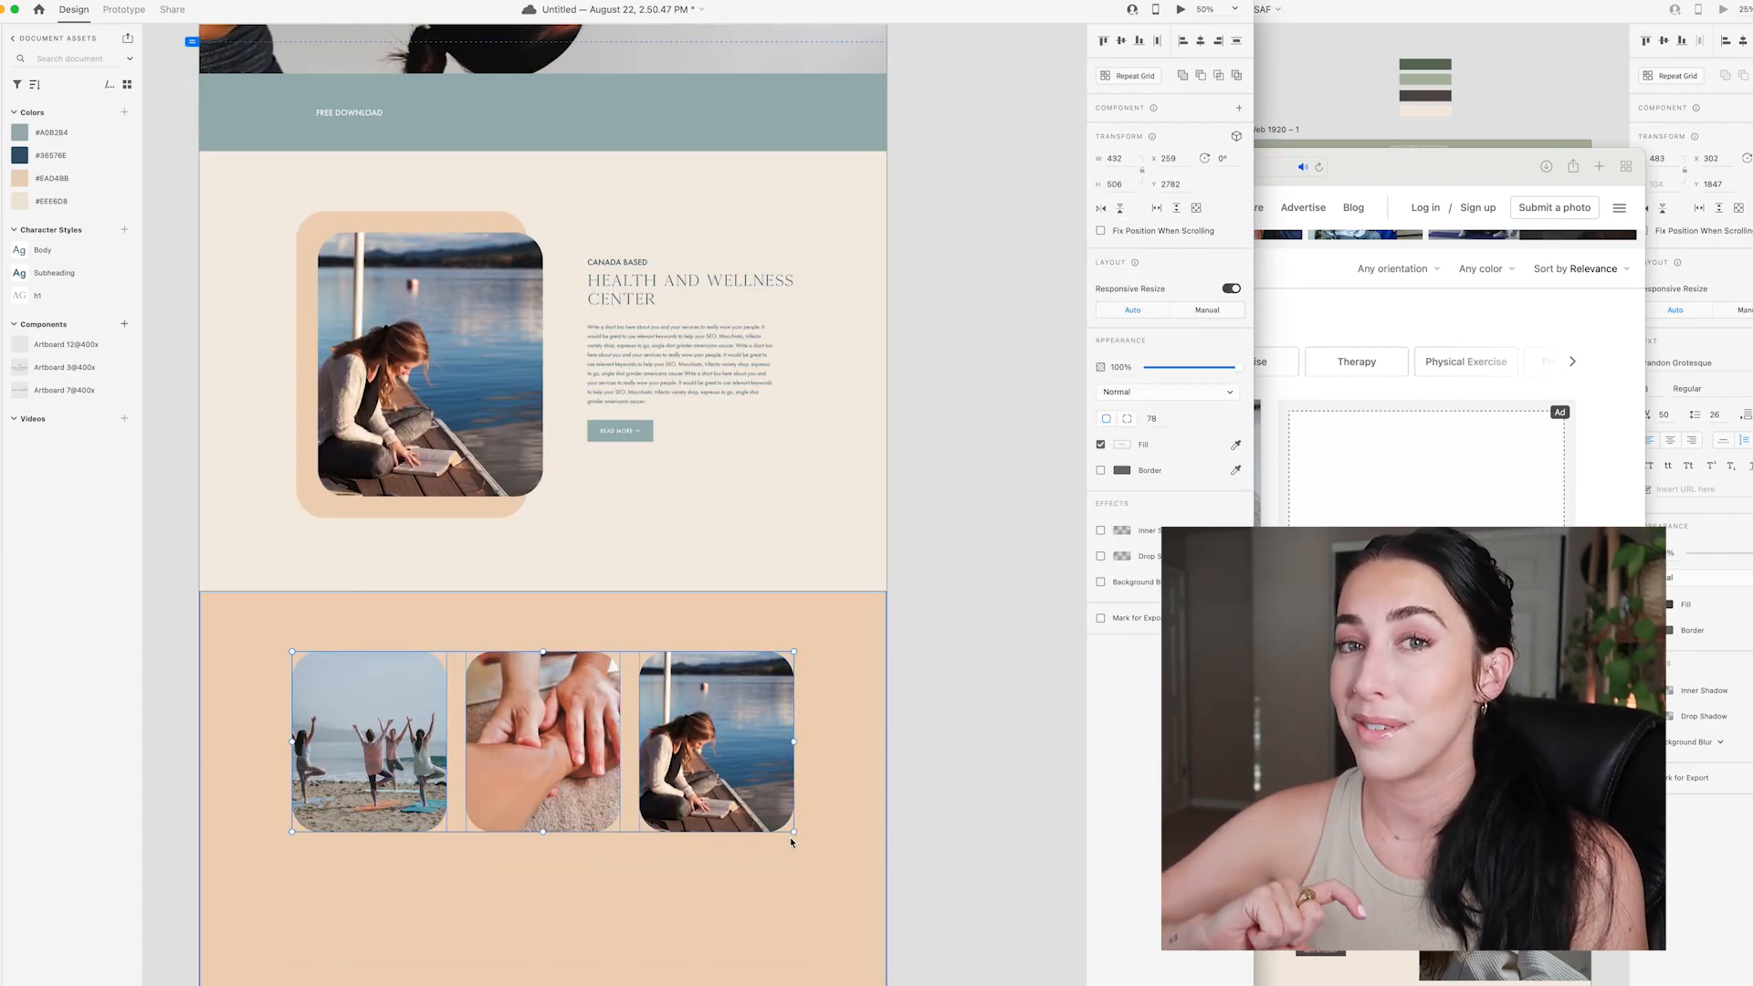
{"action": "left_click_drag", "start_coordinate": [794, 833], "coordinate": [820, 845]}
{"action": "left_click_drag", "start_coordinate": [747, 800], "coordinate": [734, 786]}
{"action": "left_click", "coordinate": [1013, 787]}
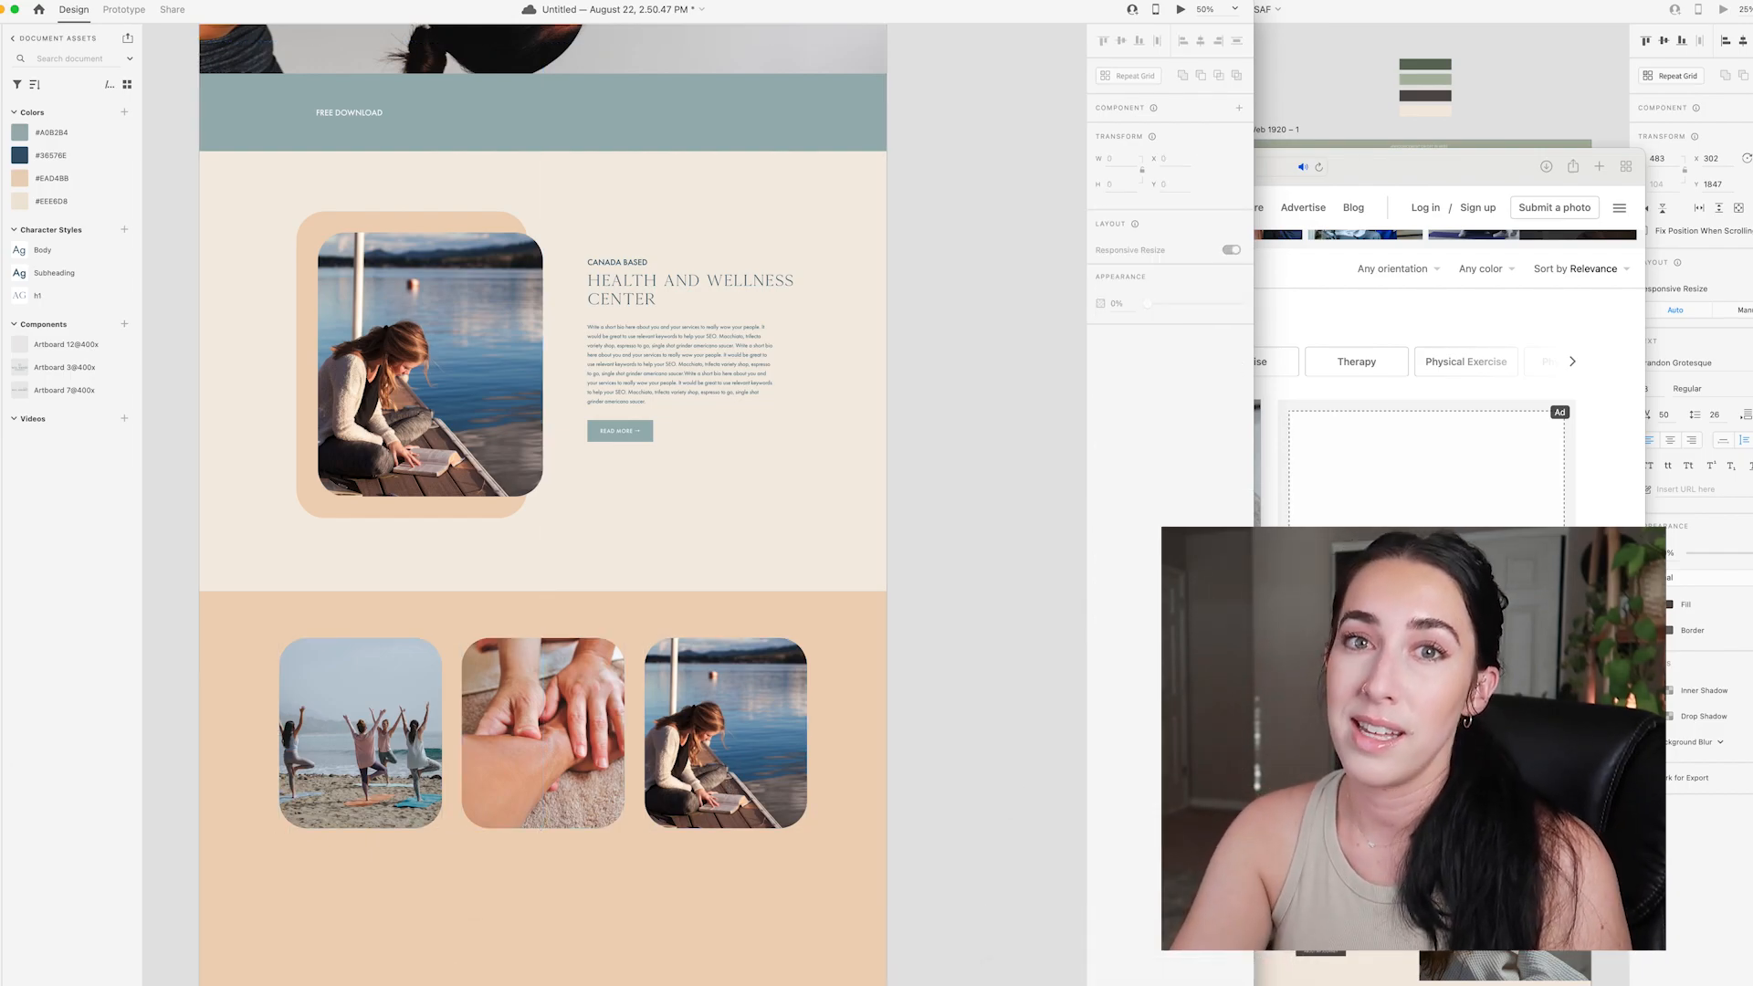
- Return to Unsplash, search for "body work" and browse the results for a suitable wellness photo
{"action": "left_click", "coordinate": [1297, 639]}
{"action": "scroll", "coordinate": [1105, 566], "scroll_direction": "down", "scroll_amount": 5}
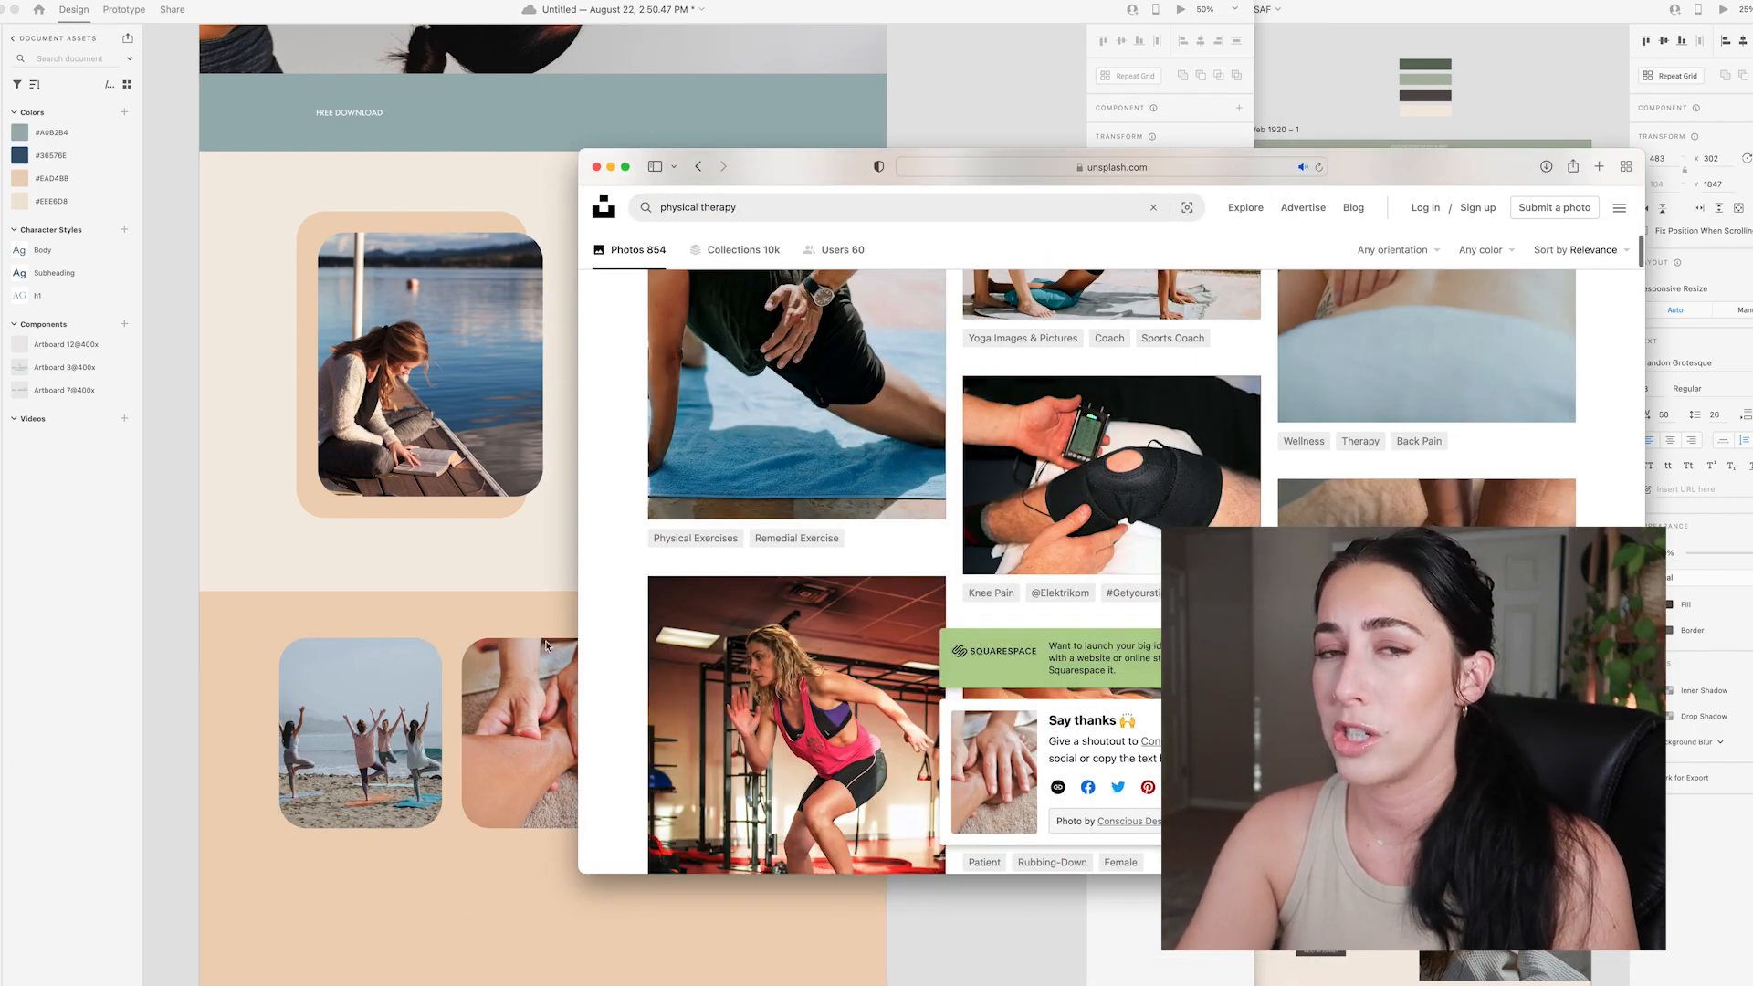
{"action": "key", "text": "super+Tab"}
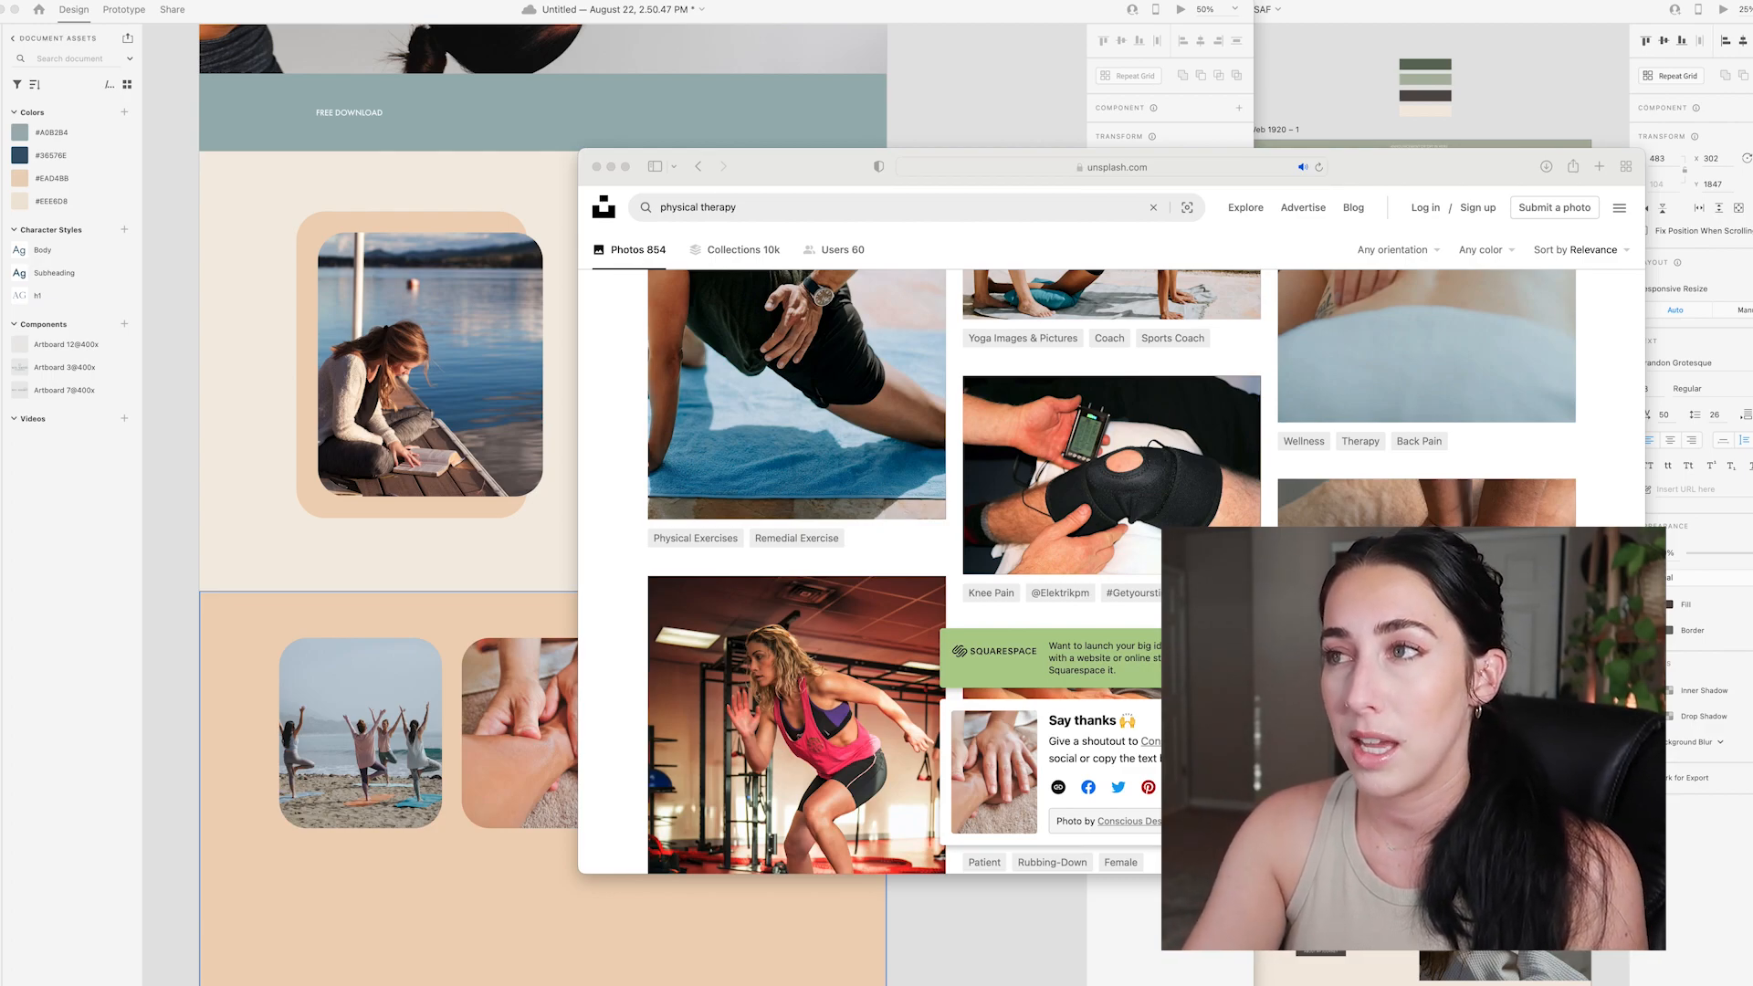
{"action": "double_click", "coordinate": [772, 213]}
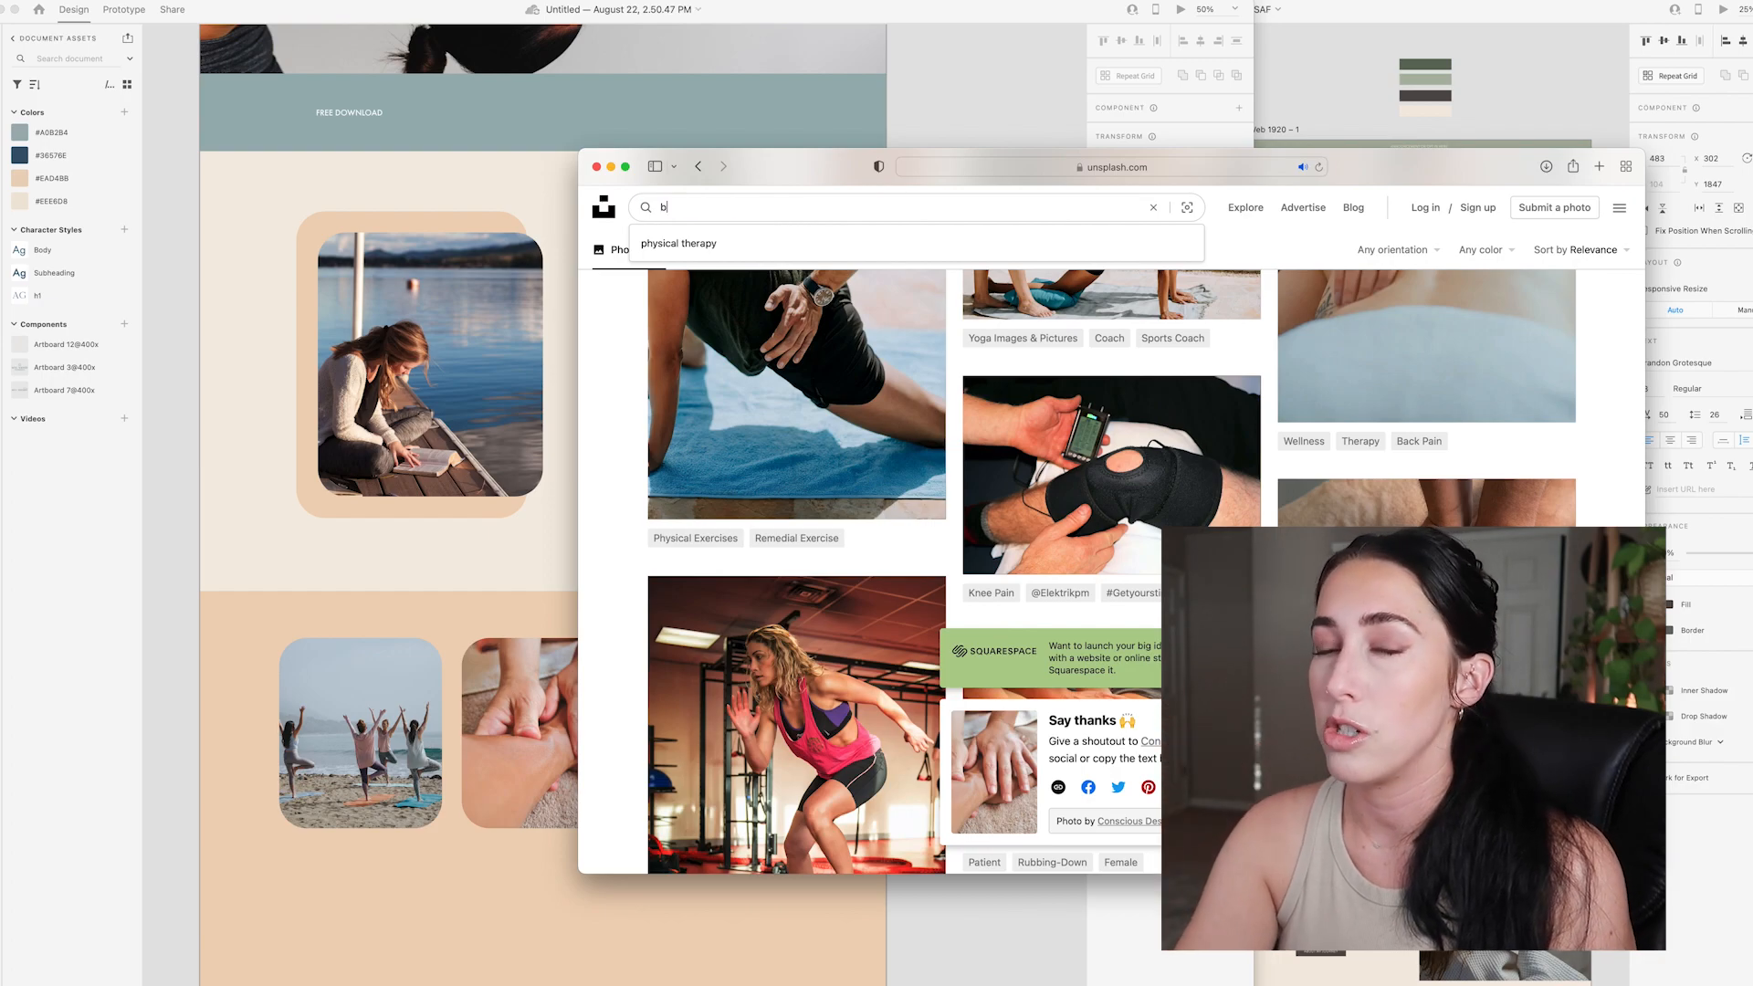
{"action": "key", "text": "Return"}
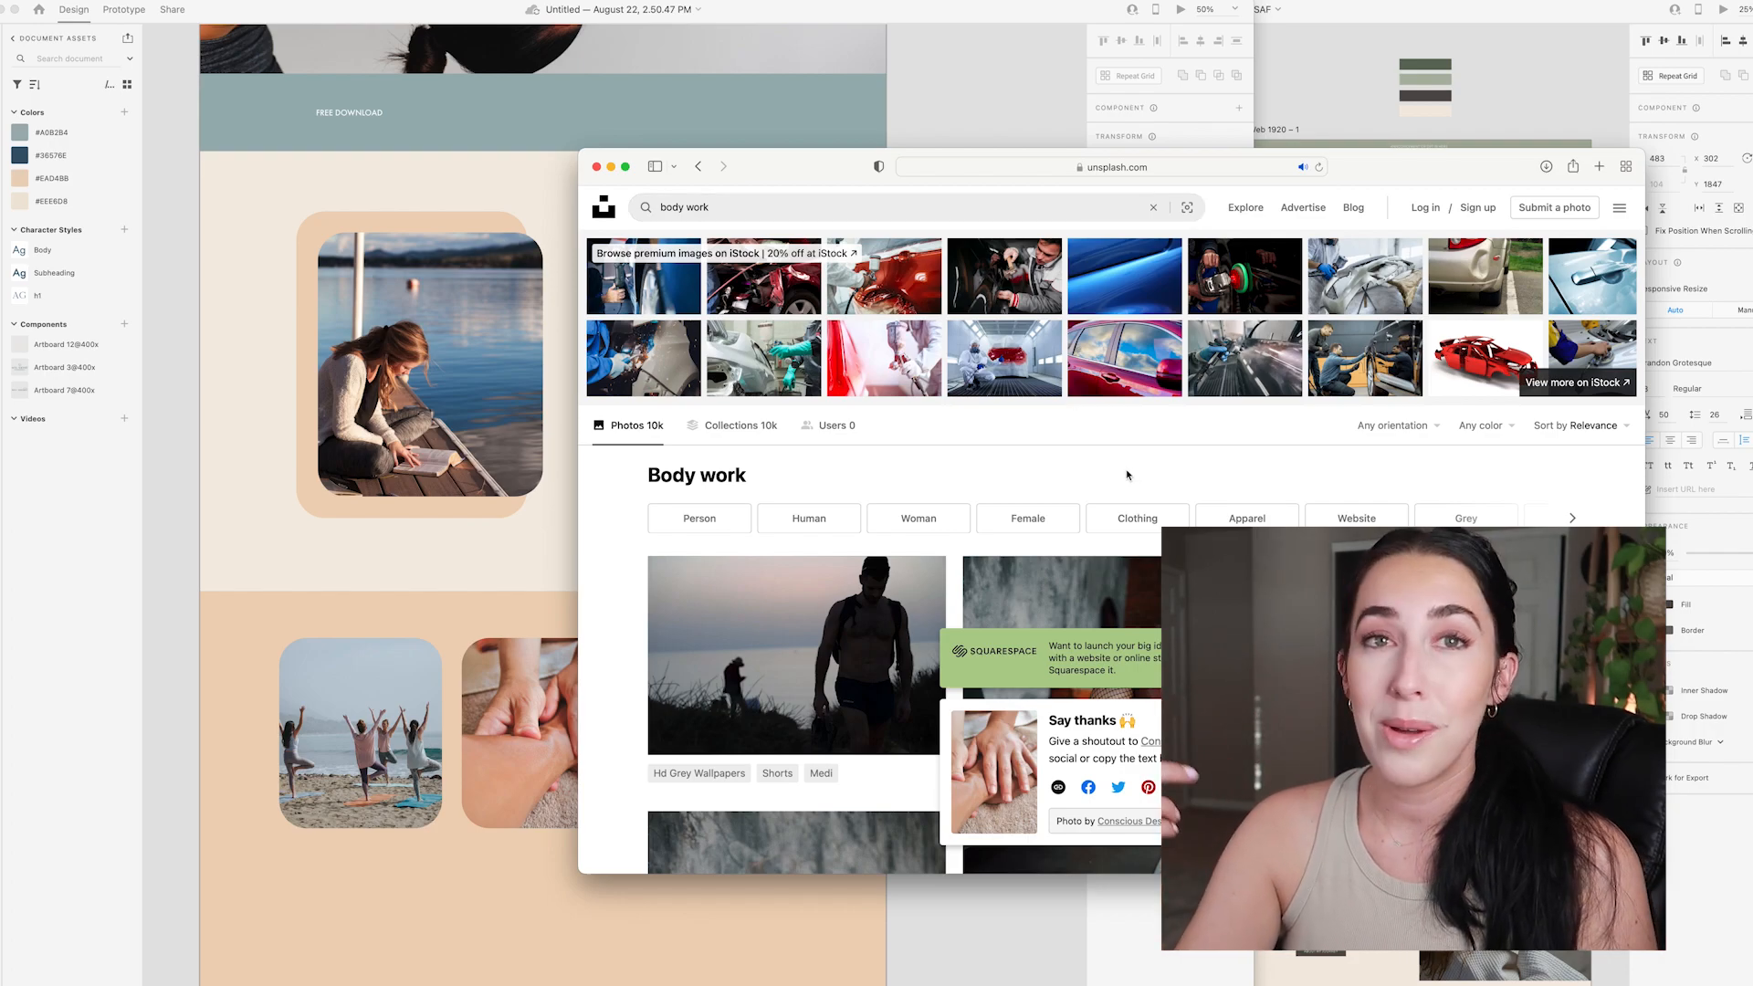
{"action": "scroll", "coordinate": [1128, 475], "scroll_direction": "down", "scroll_amount": 20}
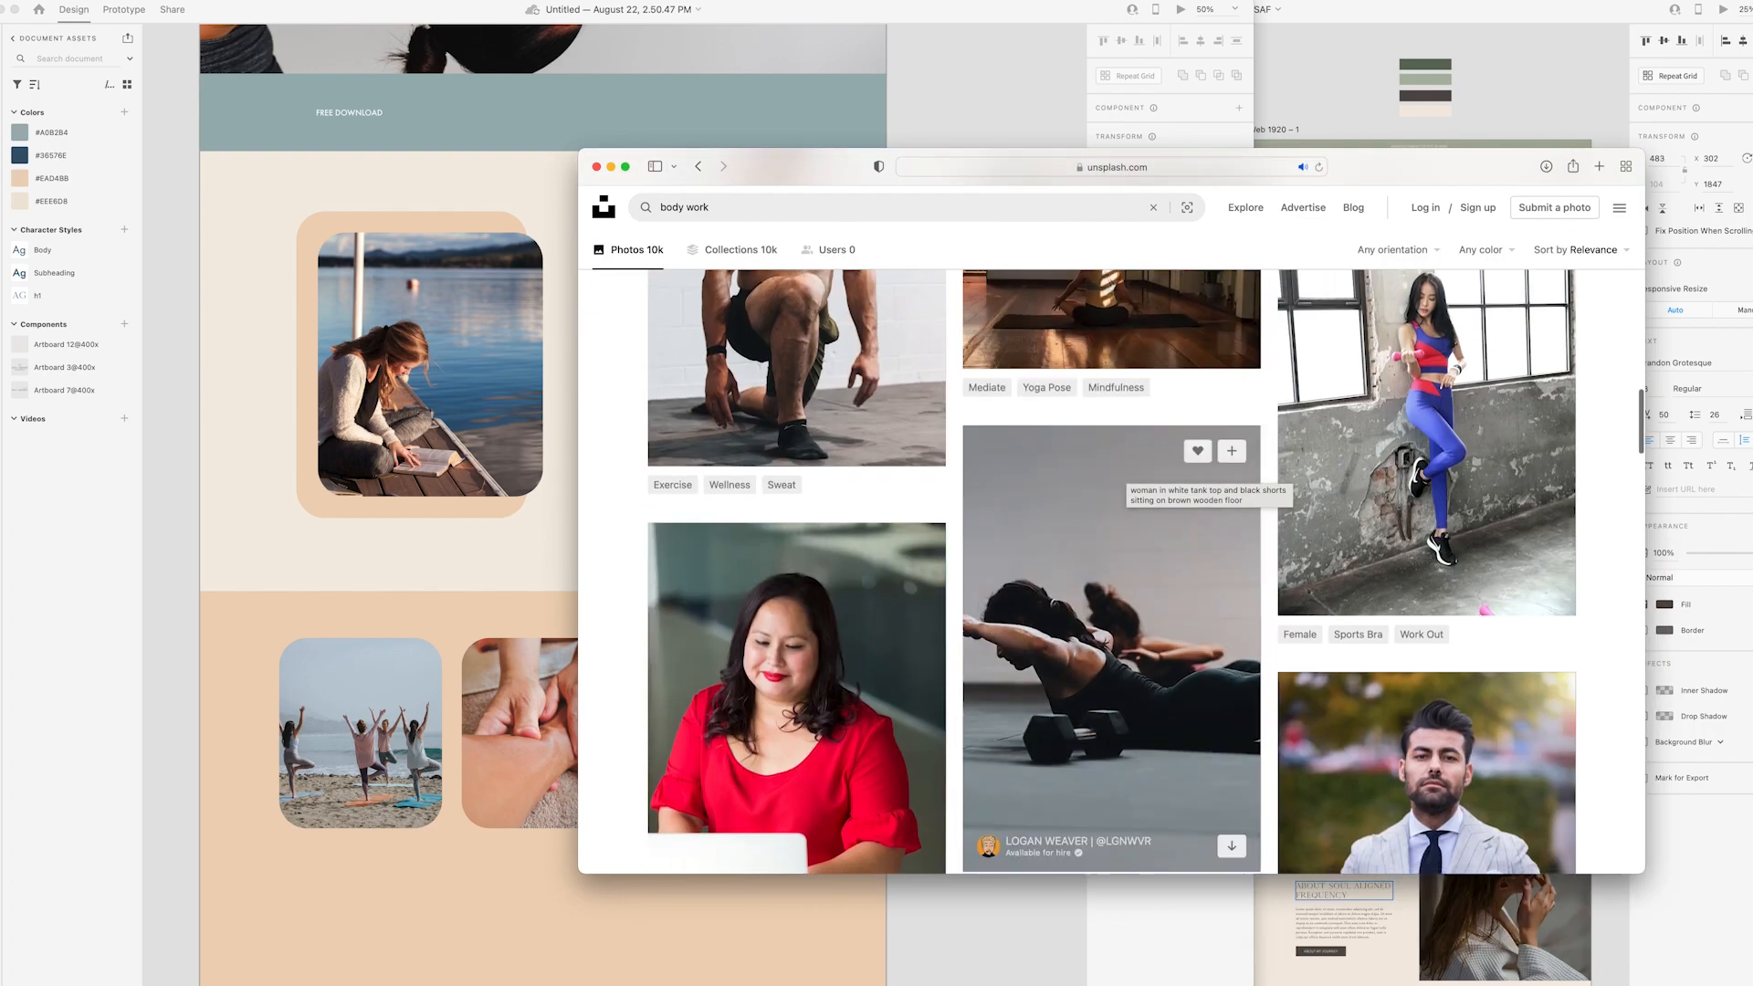
{"action": "scroll", "coordinate": [1248, 609], "scroll_direction": "down", "scroll_amount": 20}
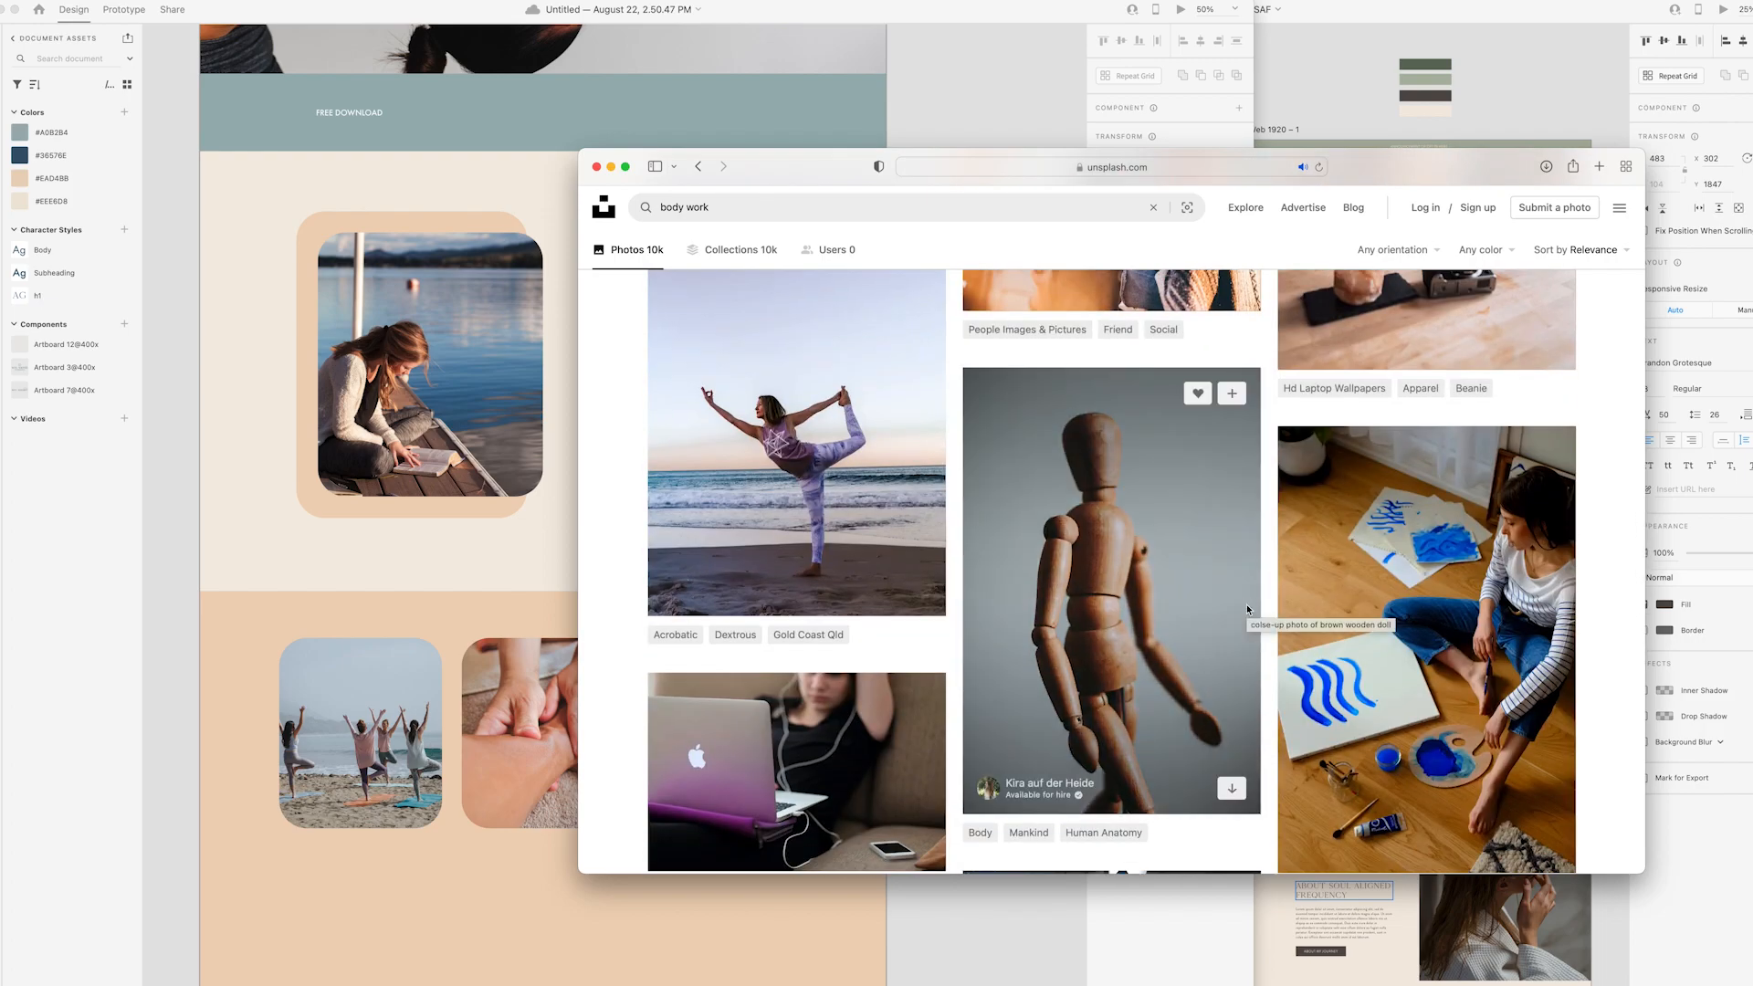
{"action": "scroll", "coordinate": [1246, 609], "scroll_direction": "down", "scroll_amount": 10}
- Search Unsplash for "happy healthy girl", download a candidate photo and browse the related images and further results
{"action": "left_click", "coordinate": [857, 209]}
{"action": "type", "text": "happy healthy girl"}
{"action": "key", "text": "Return"}
{"action": "scroll", "coordinate": [1002, 567], "scroll_direction": "down", "scroll_amount": 10}
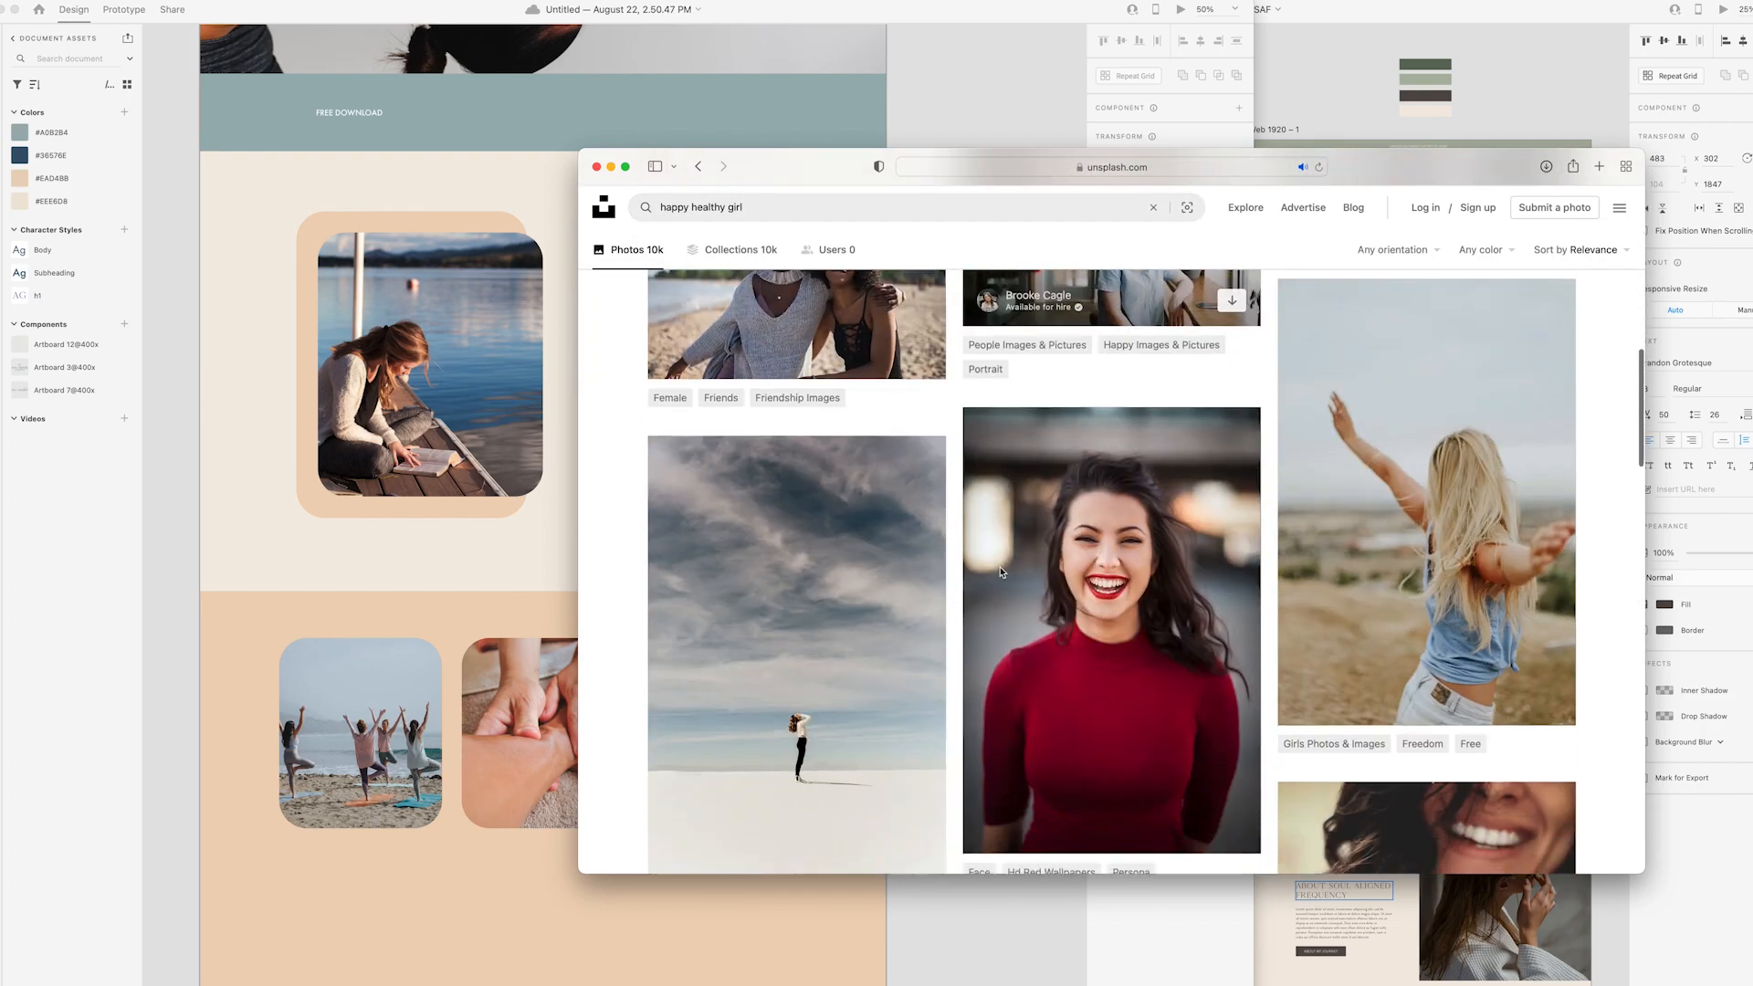
{"action": "left_click", "coordinate": [1550, 548]}
{"action": "scroll", "coordinate": [1127, 601], "scroll_direction": "up", "scroll_amount": 1}
{"action": "left_click", "coordinate": [900, 557]}
{"action": "scroll", "coordinate": [1260, 570], "scroll_direction": "down", "scroll_amount": 15}
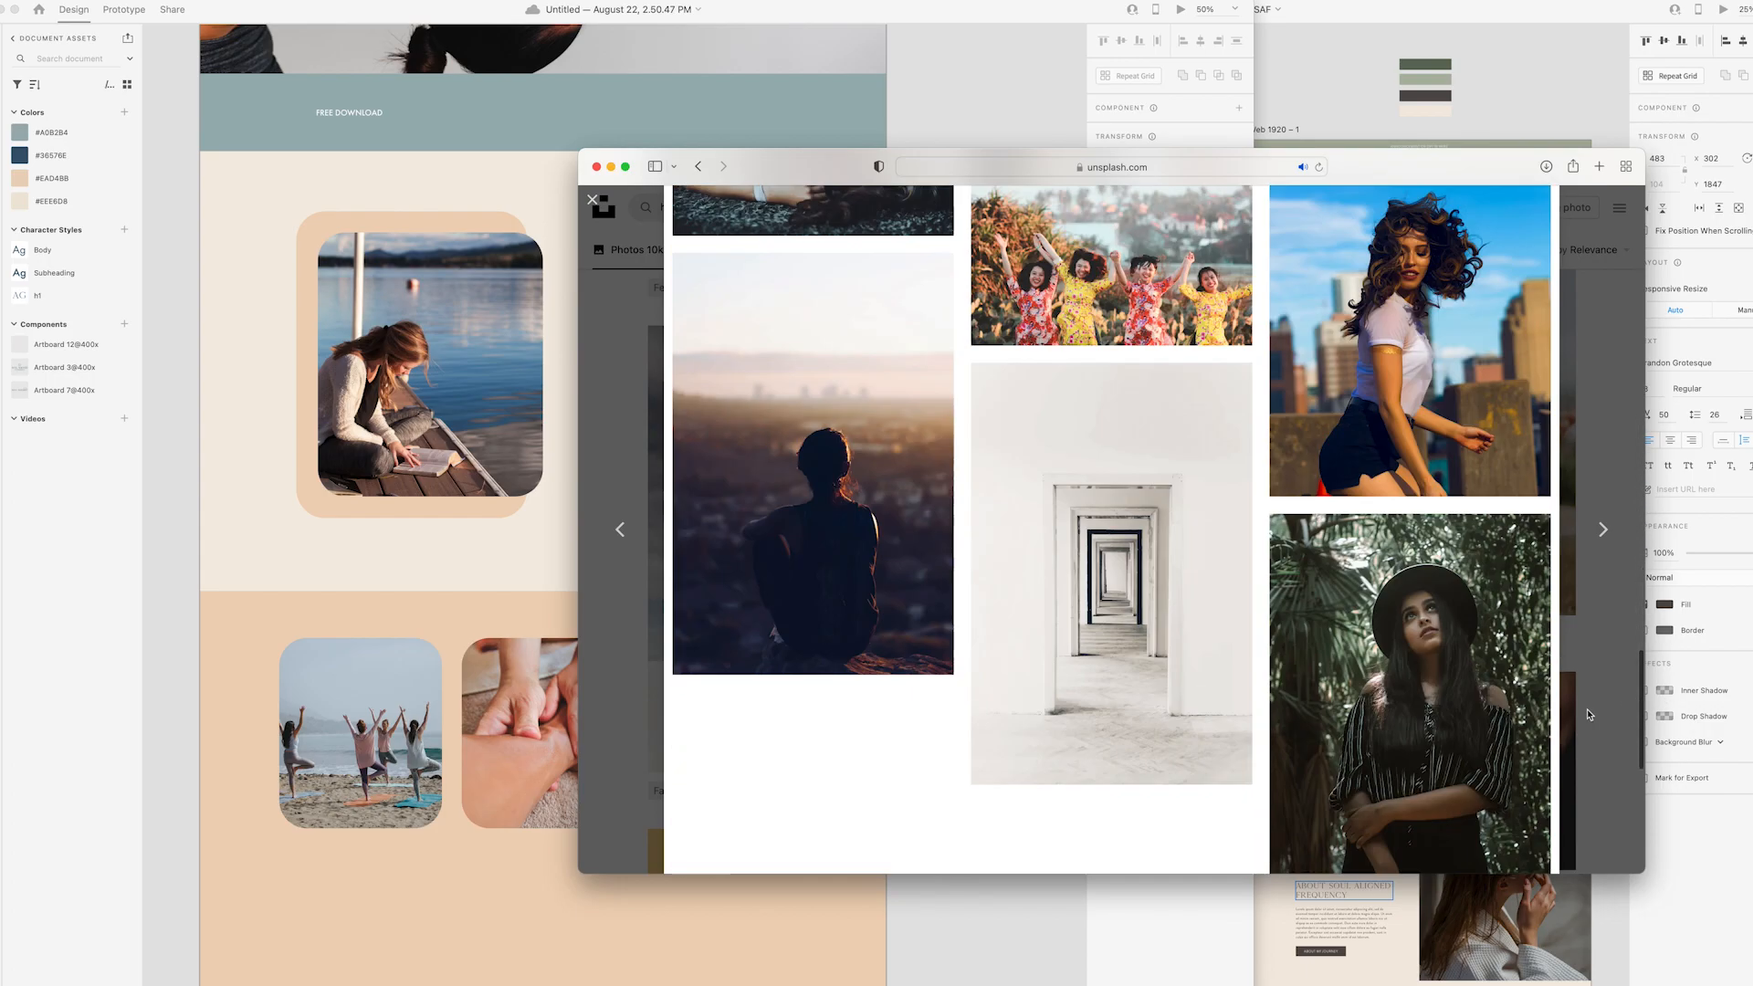
{"action": "left_click", "coordinate": [1587, 714]}
{"action": "scroll", "coordinate": [1570, 594], "scroll_direction": "down", "scroll_amount": 15}
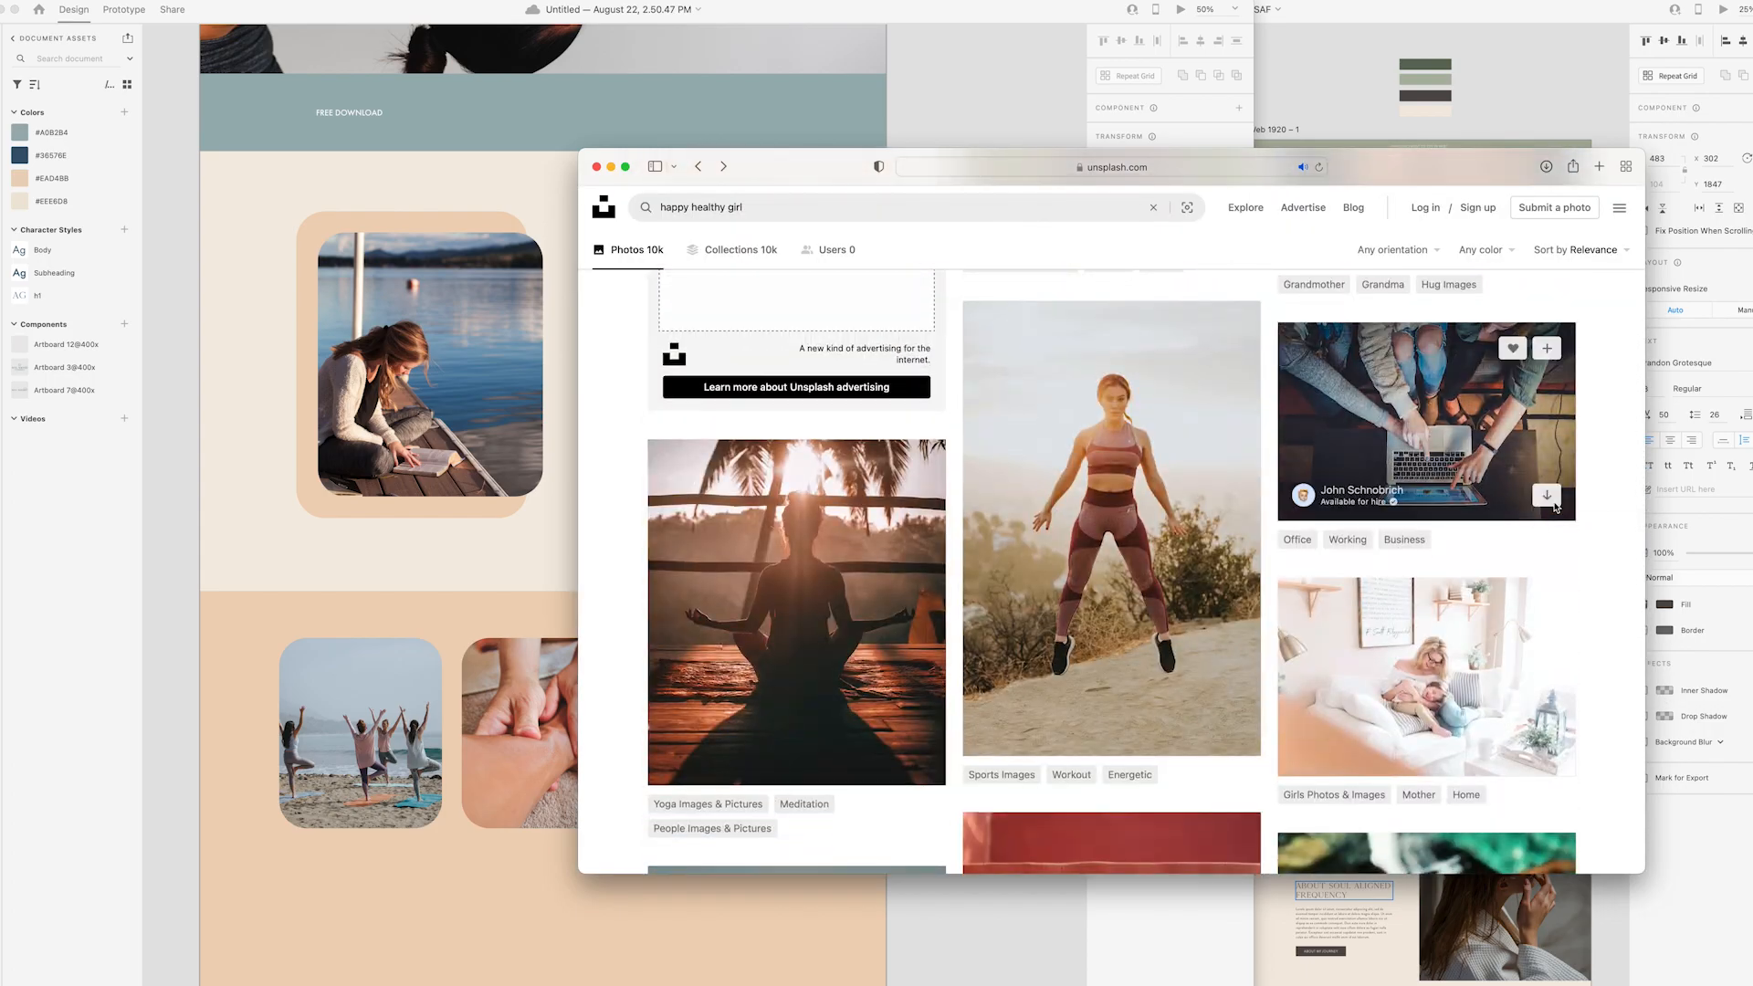
{"action": "scroll", "coordinate": [1555, 506], "scroll_direction": "down", "scroll_amount": 4}
- Search Unsplash for "healthy", download the green juice photo and place it in the third frame of the peach section
{"action": "type", "text": "healthy"}
{"action": "key", "text": "Return"}
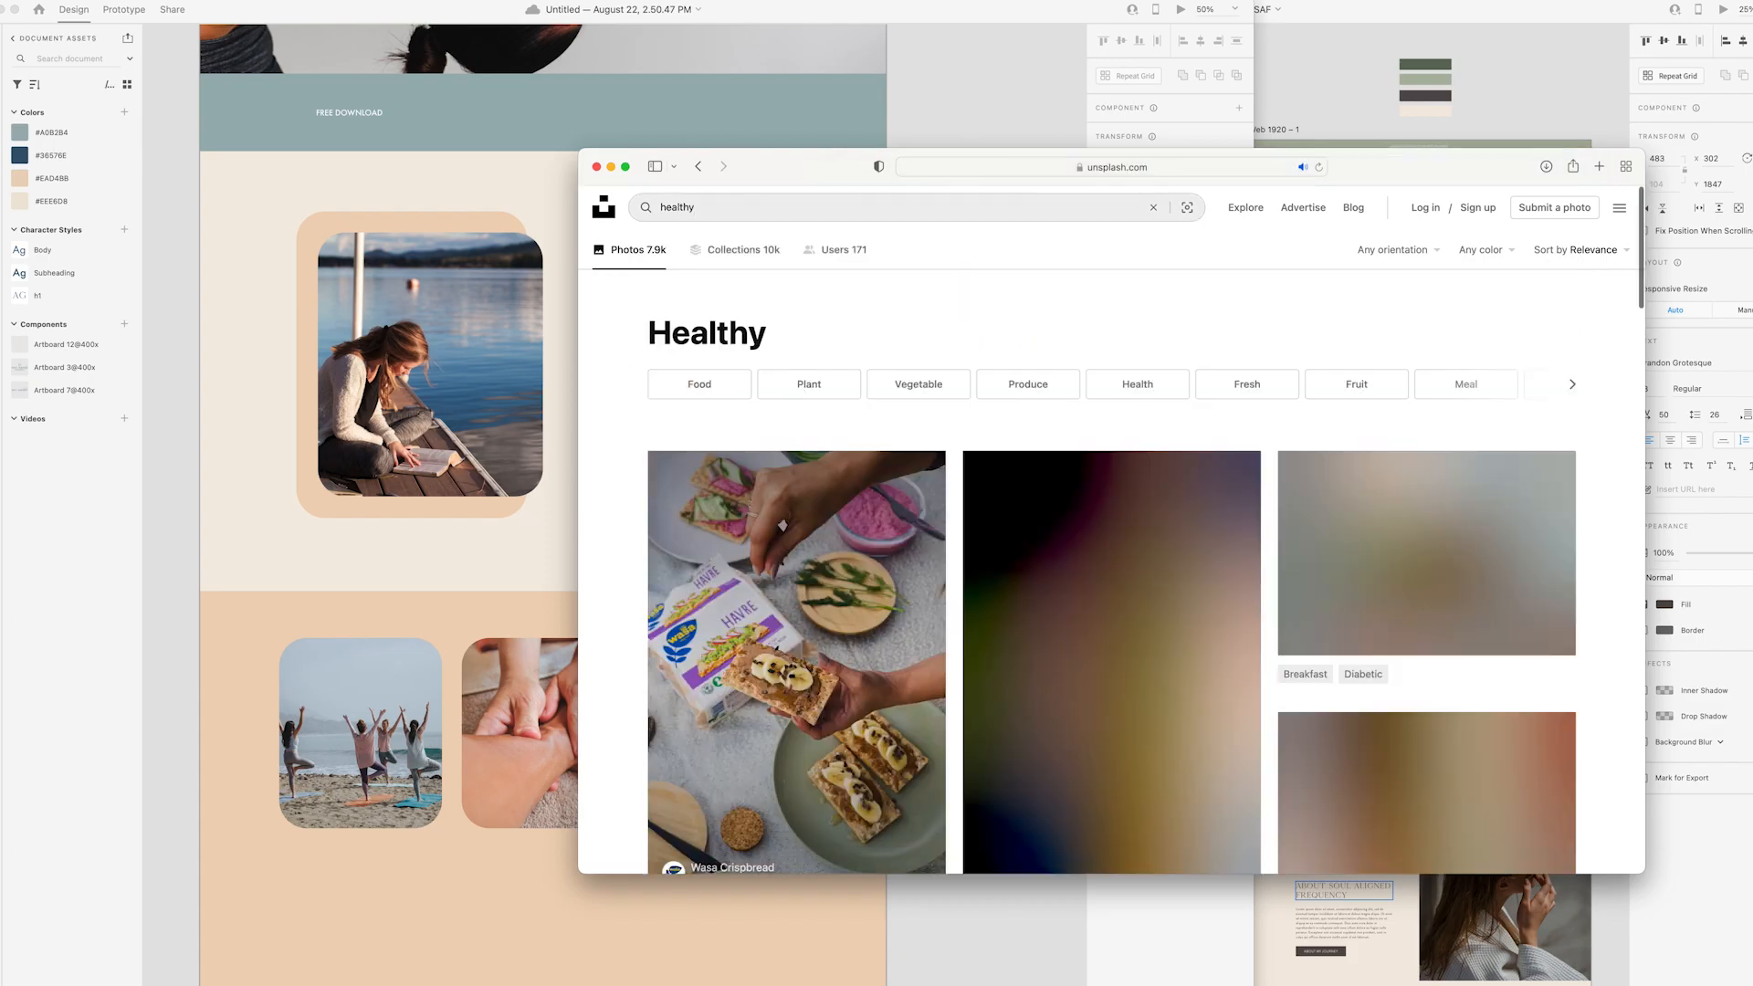
{"action": "scroll", "coordinate": [1261, 512], "scroll_direction": "down", "scroll_amount": 15}
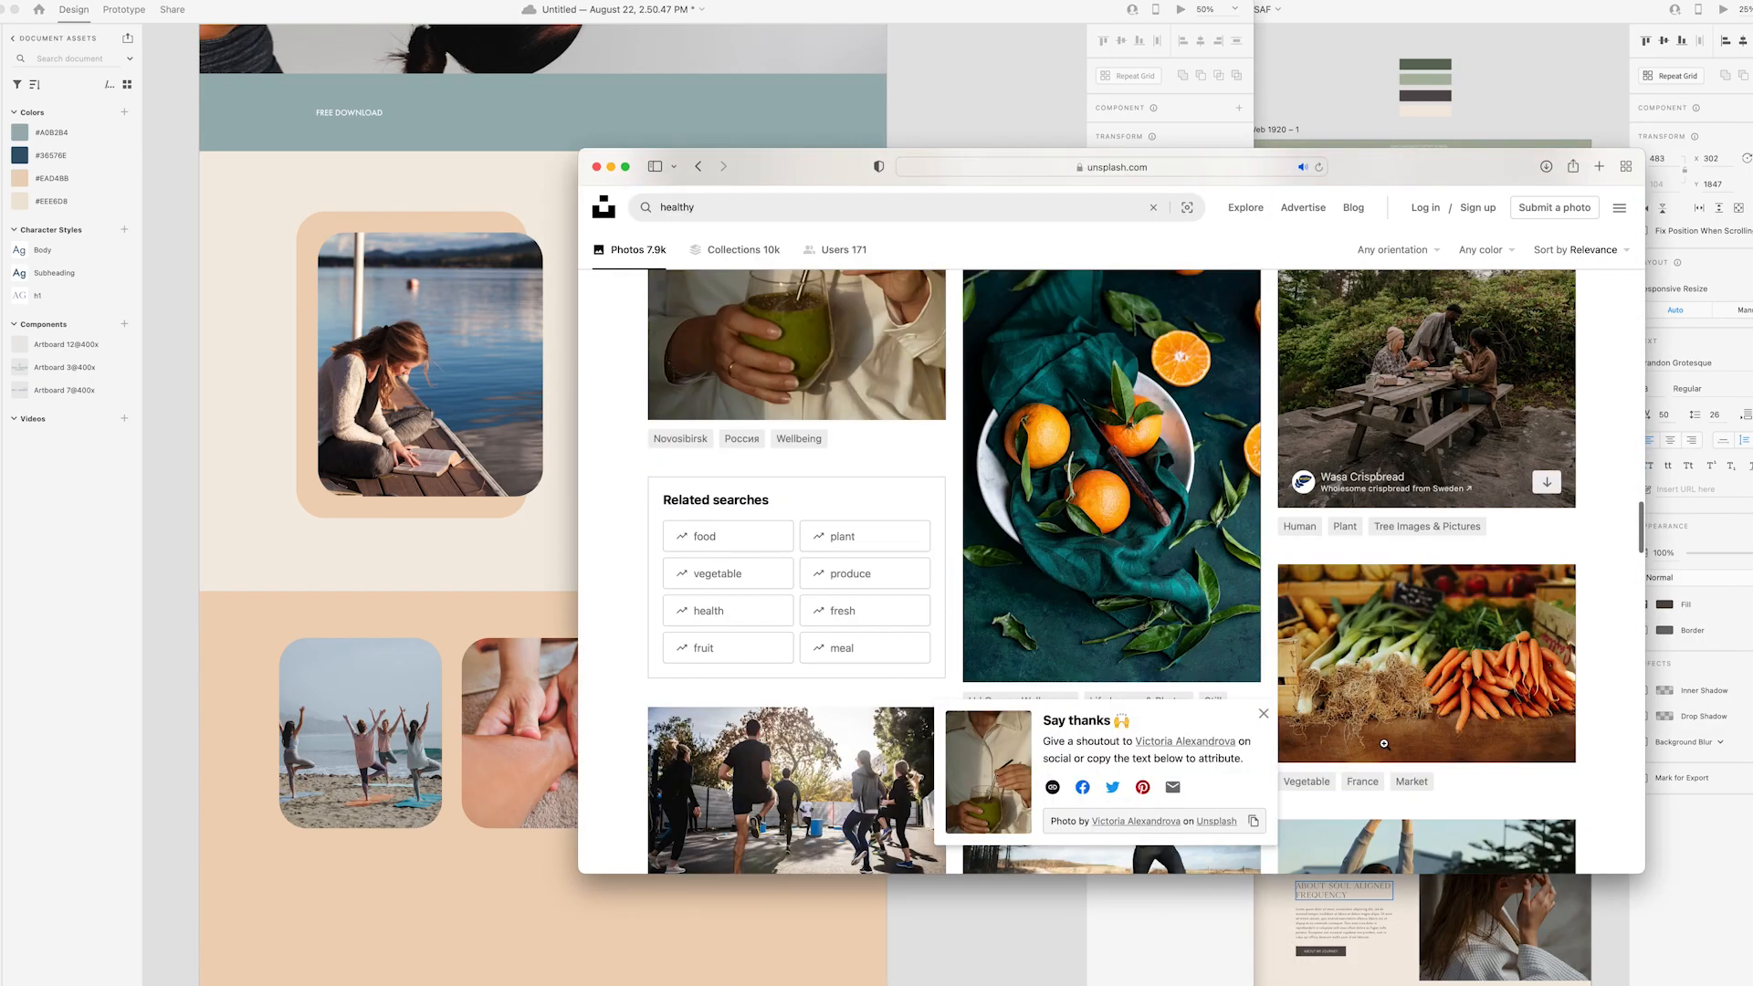
{"action": "scroll", "coordinate": [1384, 744], "scroll_direction": "down", "scroll_amount": 5}
{"action": "scroll", "coordinate": [1384, 744], "scroll_direction": "down", "scroll_amount": 12}
- Open a yoga photo's related images and download the seated yoga woman and the bending woman seen from behind
{"action": "left_click", "coordinate": [821, 434]}
{"action": "scroll", "coordinate": [861, 704], "scroll_direction": "down", "scroll_amount": 12}
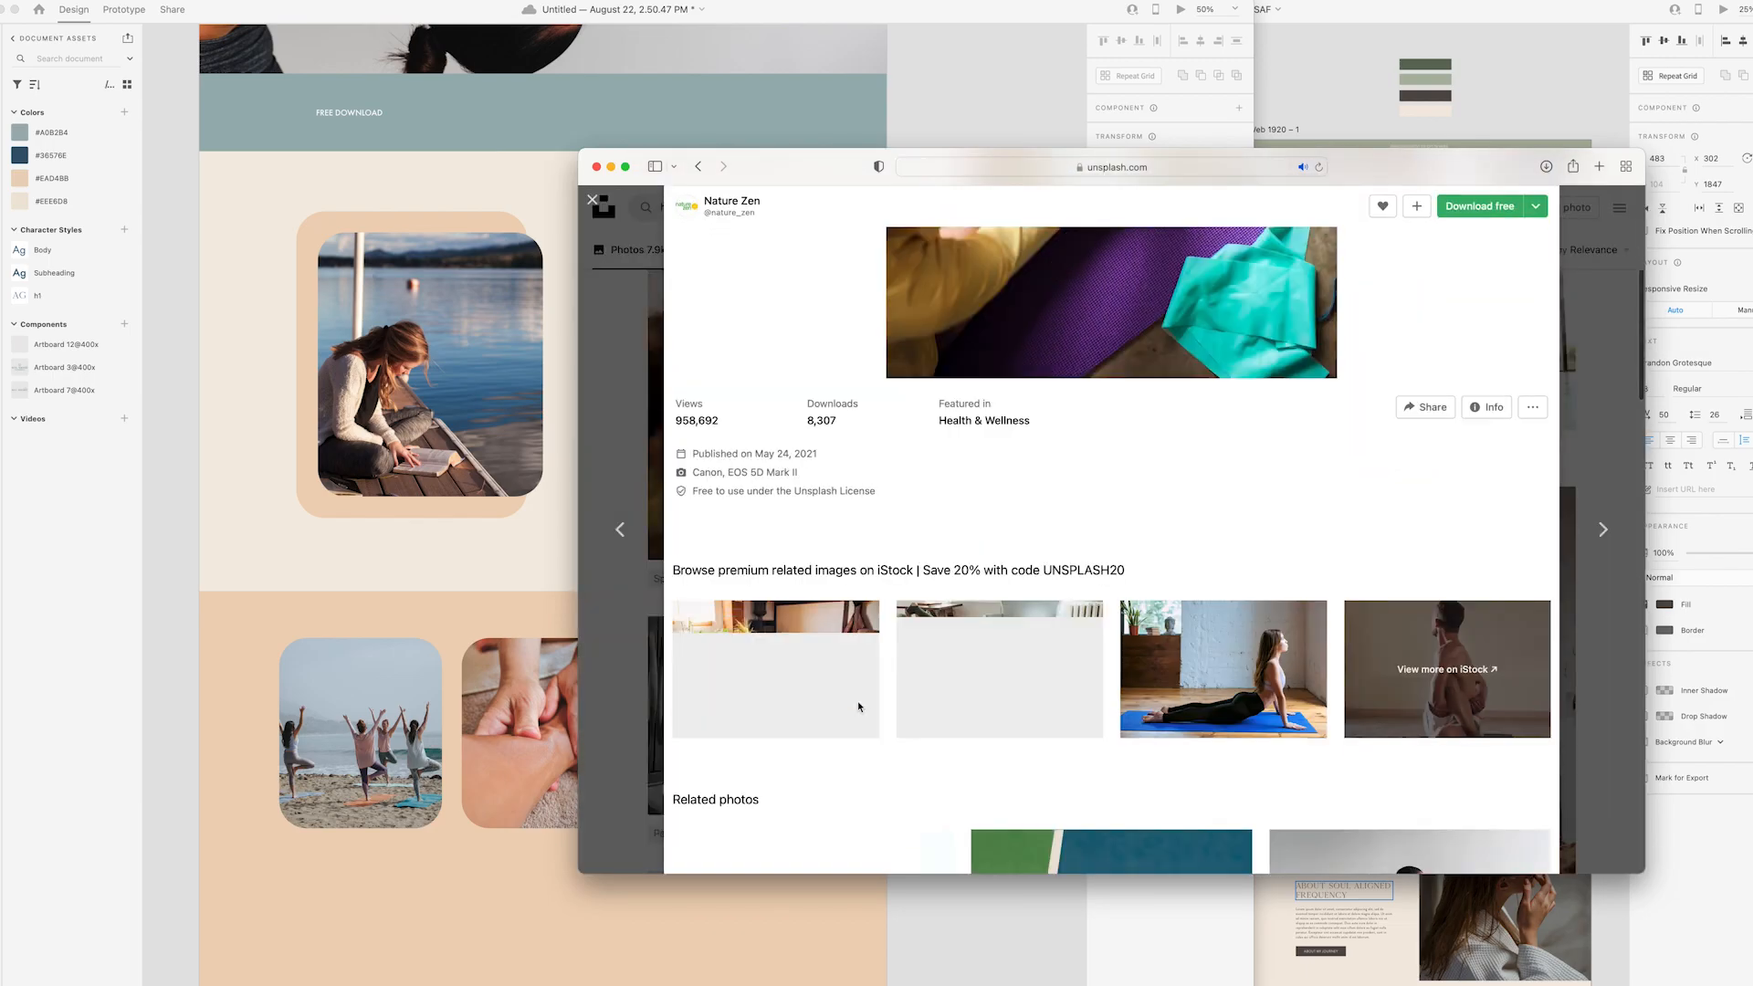
{"action": "left_click", "coordinate": [1521, 407]}
{"action": "scroll", "coordinate": [1123, 639], "scroll_direction": "down", "scroll_amount": 10}
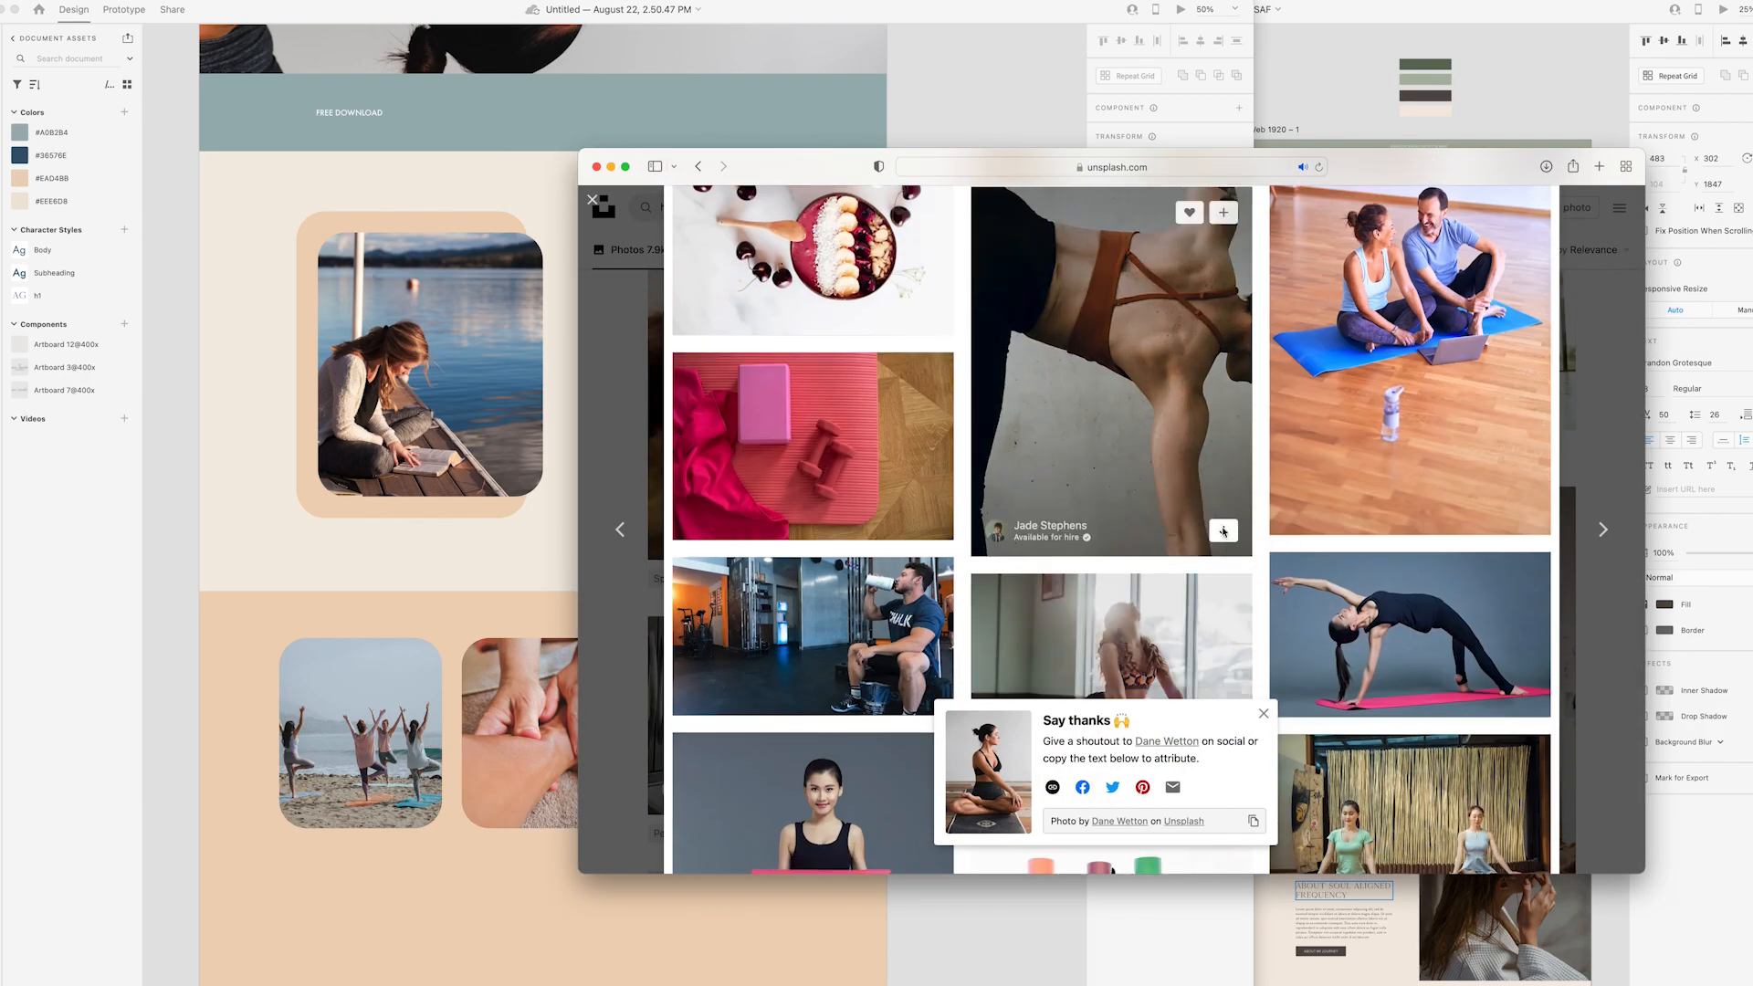
{"action": "left_click", "coordinate": [1224, 528]}
{"action": "scroll", "coordinate": [1150, 665], "scroll_direction": "down", "scroll_amount": 3}
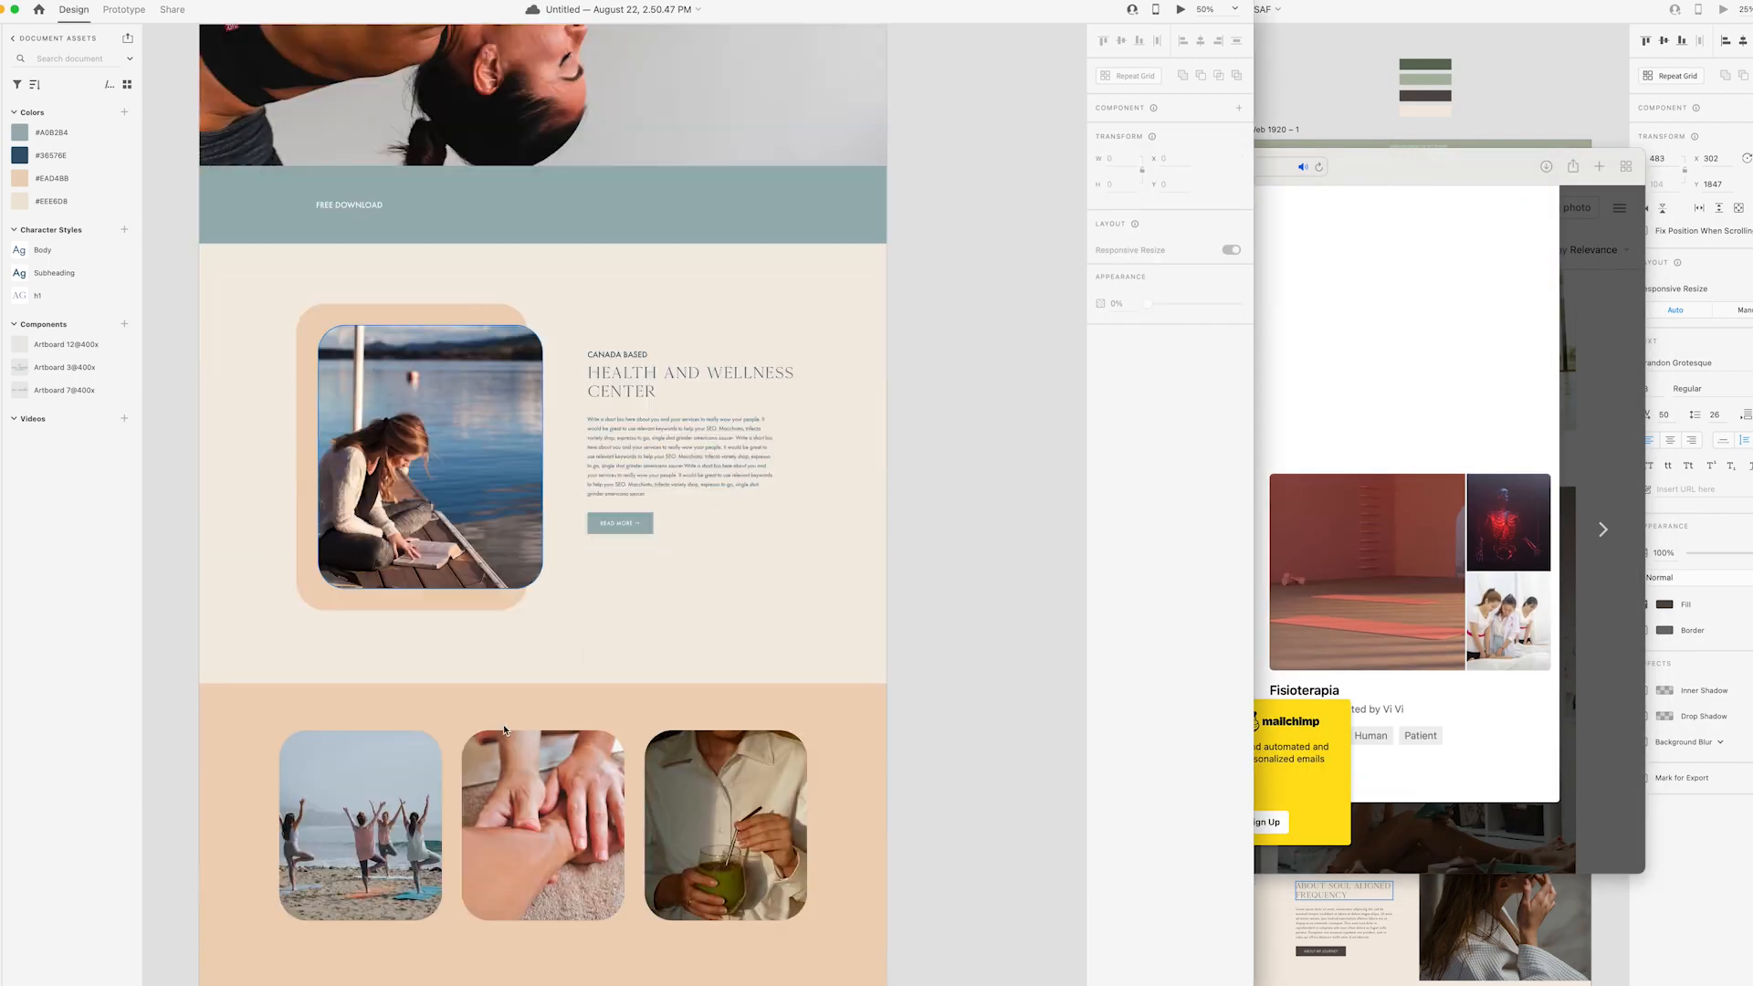
- Place the back-view yoga photo in the Health and Wellness Center frame and the seated yoga photo in the first peach-section frame
{"action": "left_click", "coordinate": [987, 968]}
{"action": "left_click_drag", "start_coordinate": [988, 908], "coordinate": [429, 493]}
{"action": "left_click", "coordinate": [1011, 963]}
{"action": "left_click_drag", "start_coordinate": [990, 862], "coordinate": [360, 863]}
{"action": "left_click", "coordinate": [971, 877]}
{"action": "scroll", "coordinate": [970, 877], "scroll_direction": "up", "scroll_amount": 2}
{"action": "scroll", "coordinate": [970, 876], "scroll_direction": "down", "scroll_amount": 2}
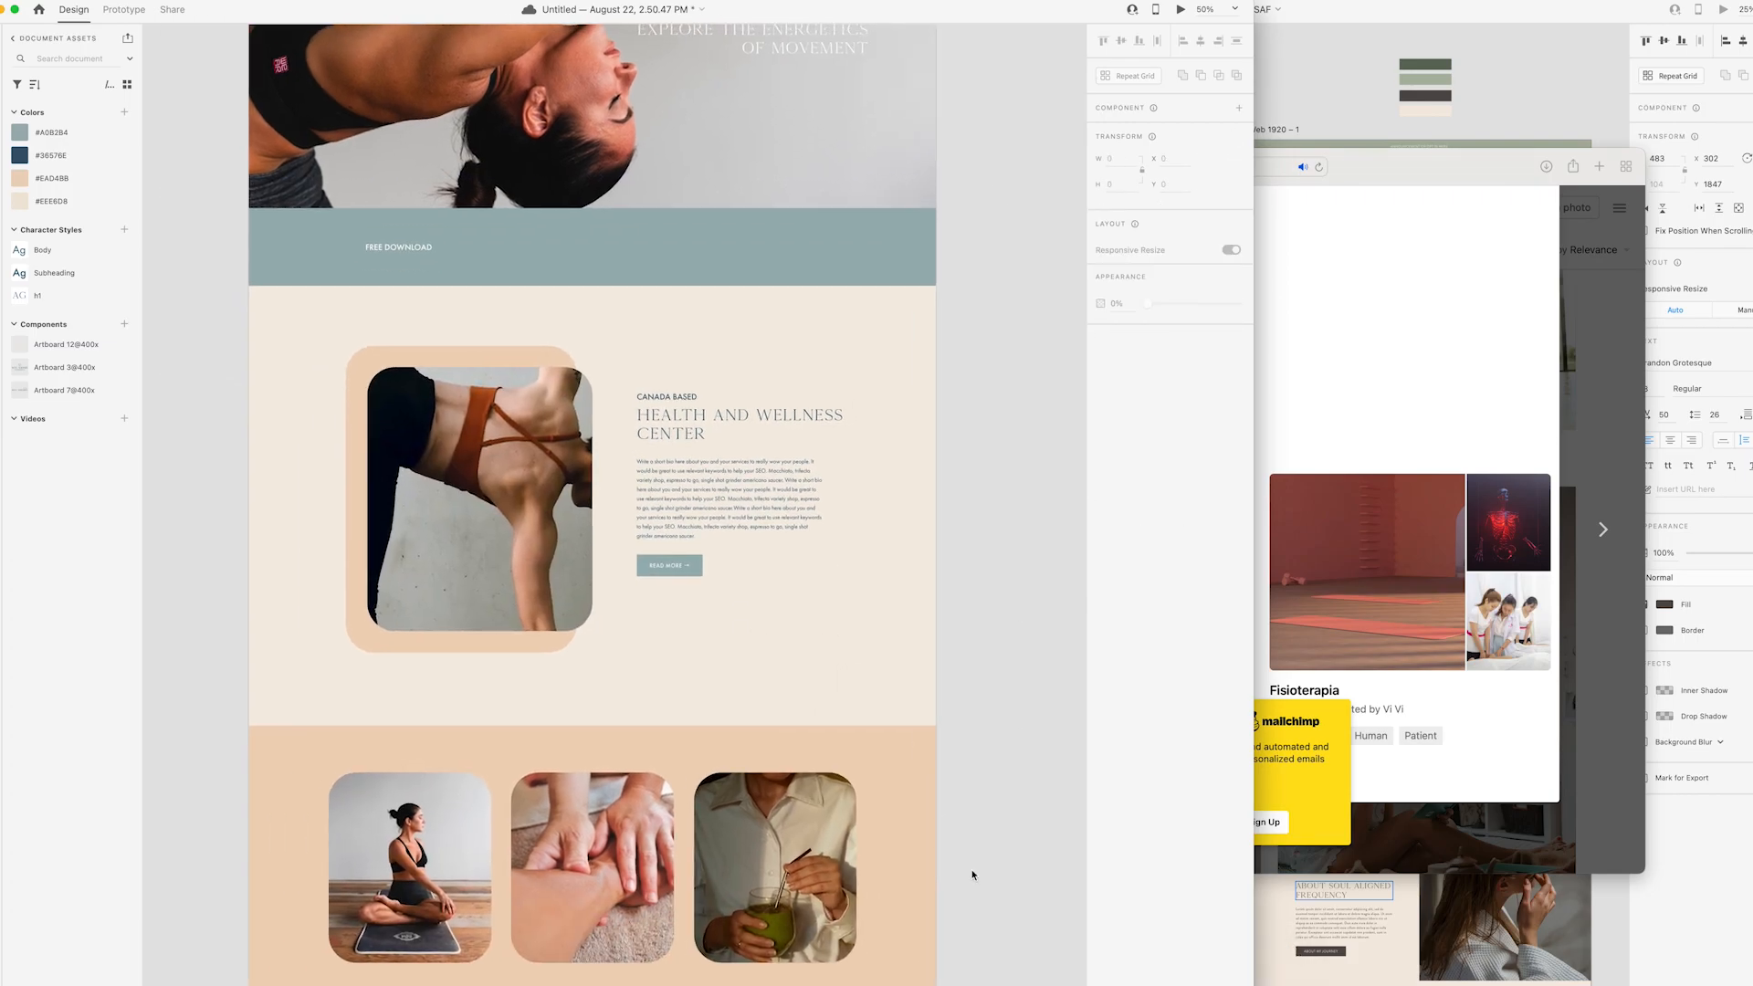
- Shift the back-view yoga photo slightly downward within the Health and Wellness Center frame
{"action": "scroll", "coordinate": [971, 877], "scroll_direction": "up", "scroll_amount": 4}
{"action": "double_click", "coordinate": [504, 714]}
{"action": "left_click_drag", "start_coordinate": [504, 714], "coordinate": [504, 725]}
{"action": "left_click", "coordinate": [985, 760]}
{"action": "scroll", "coordinate": [986, 761], "scroll_direction": "down", "scroll_amount": 4}
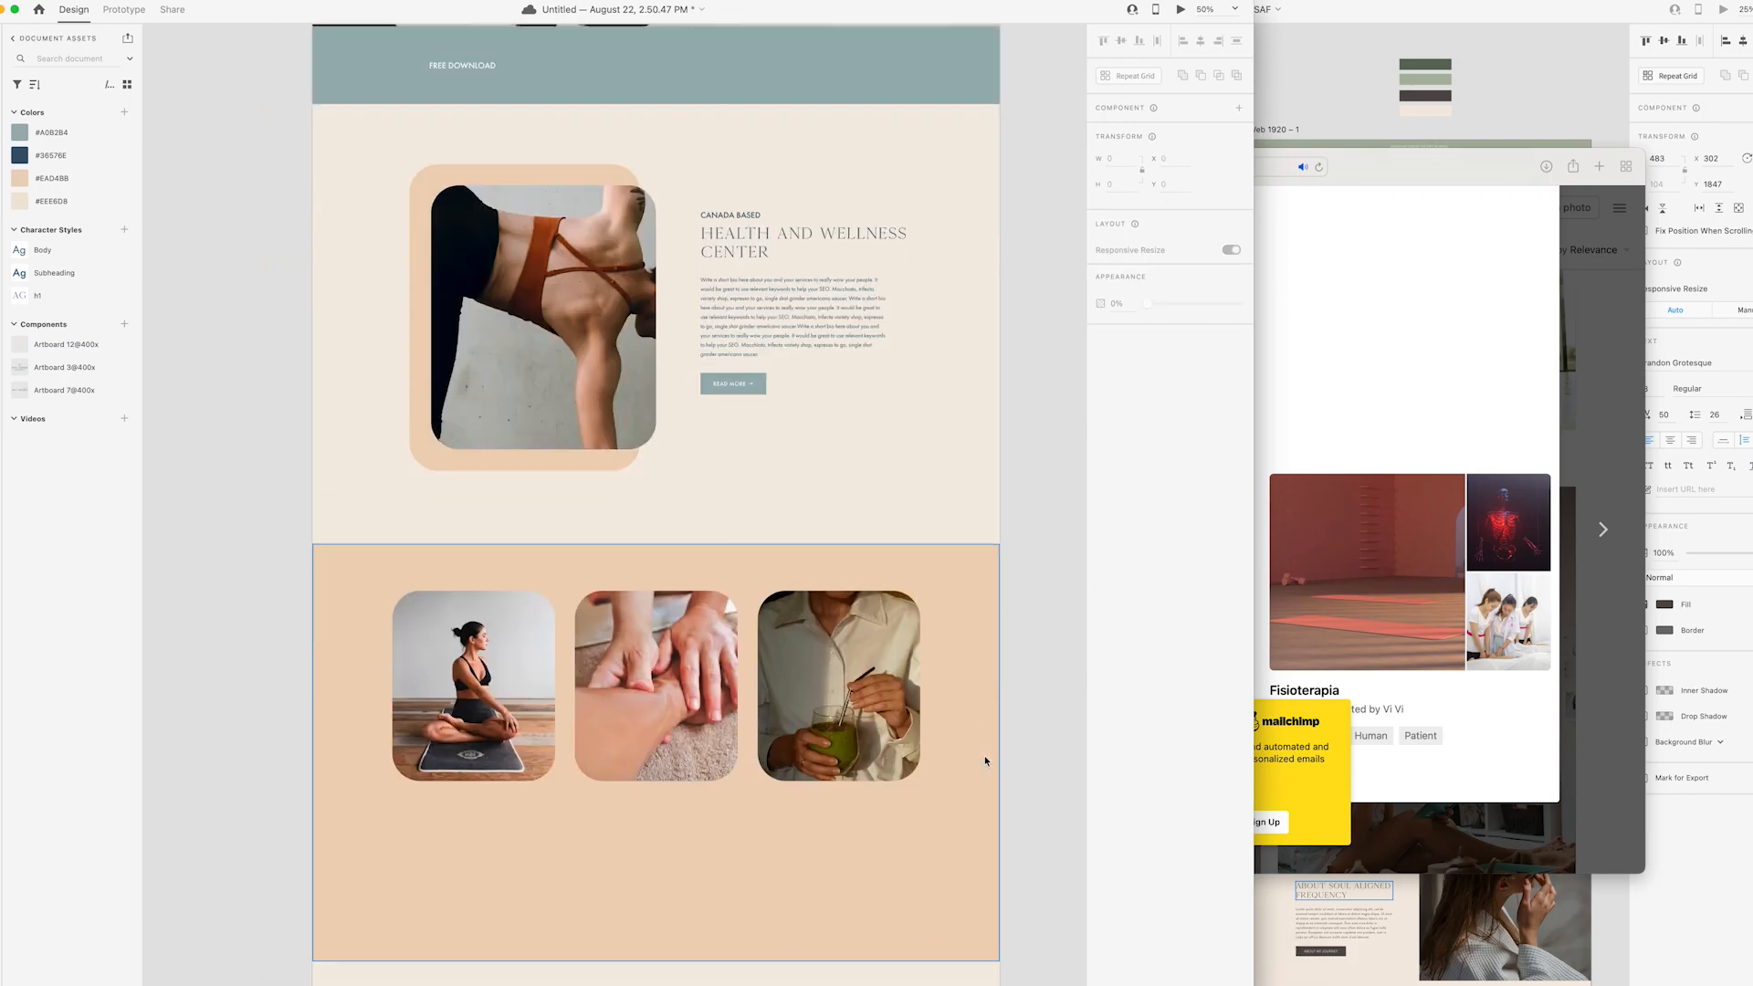
- Return to the "healthy" results on Unsplash, open the photo of hands chopping purple cabbage, check related photos and download it
{"action": "left_click", "coordinate": [988, 966]}
{"action": "left_click", "coordinate": [1581, 215]}
{"action": "left_click", "coordinate": [1581, 216]}
{"action": "scroll", "coordinate": [1141, 411], "scroll_direction": "down", "scroll_amount": 15}
{"action": "scroll", "coordinate": [1124, 430], "scroll_direction": "down", "scroll_amount": 10}
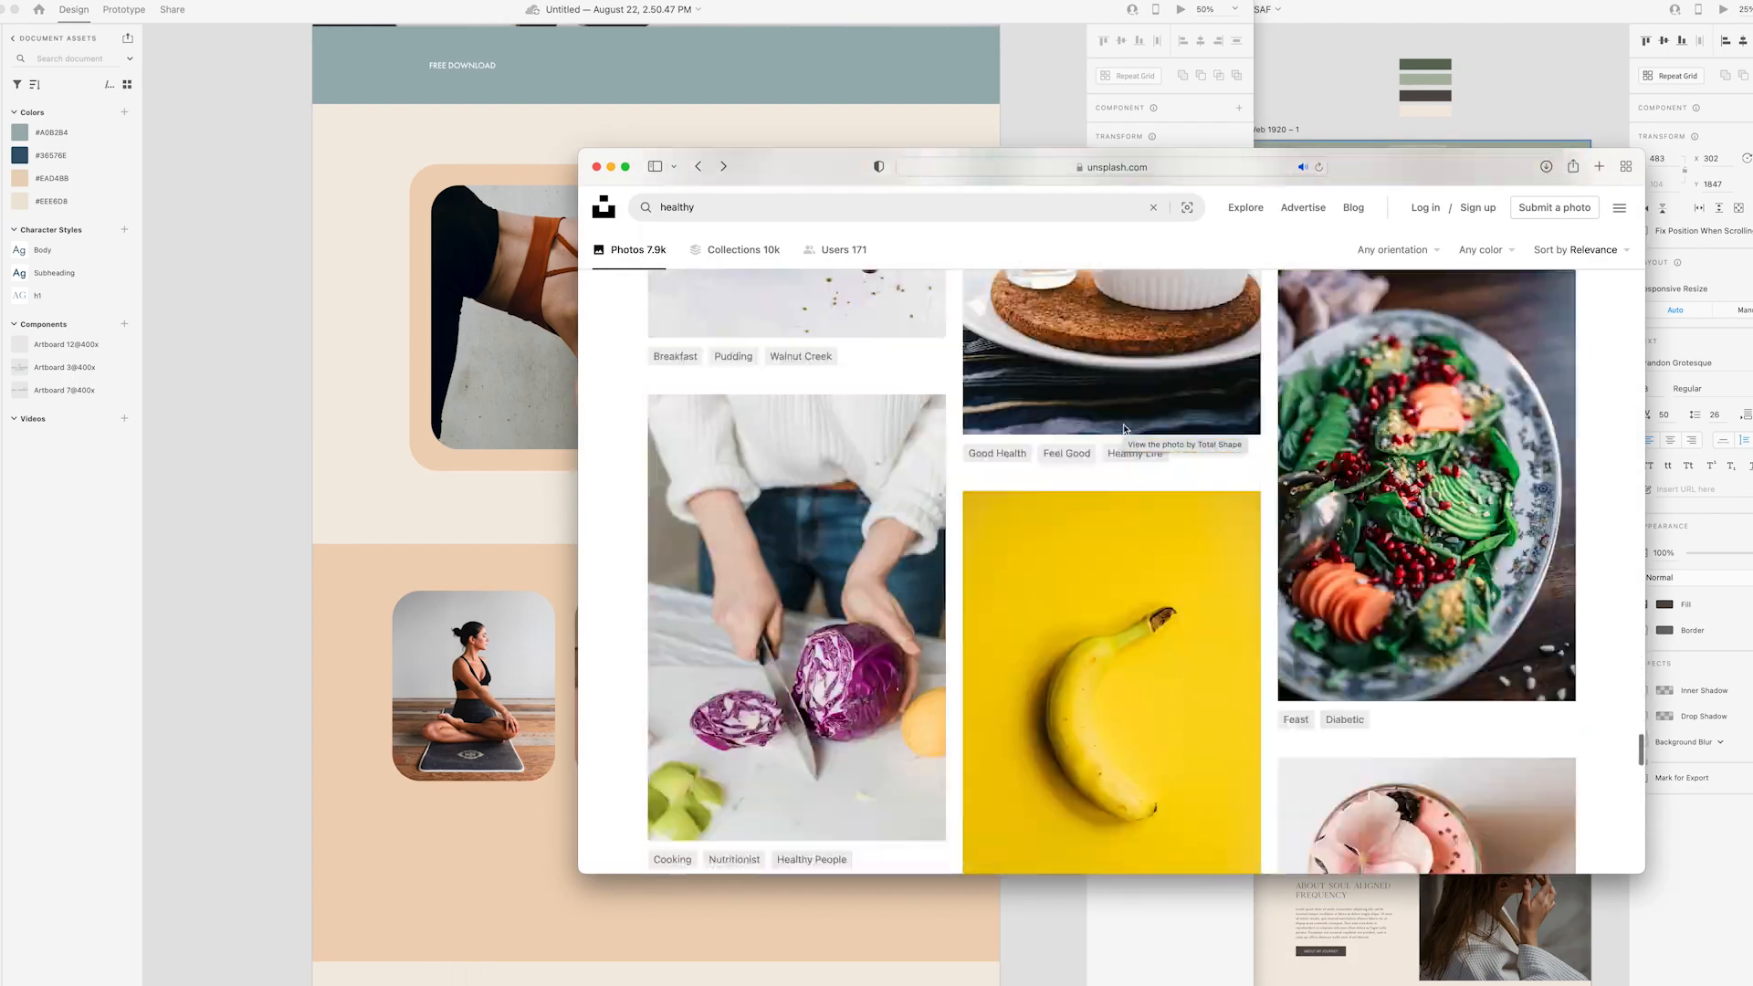
{"action": "left_click", "coordinate": [821, 443]}
{"action": "left_click_drag", "start_coordinate": [827, 178], "coordinate": [909, 125]}
{"action": "scroll", "coordinate": [1258, 543], "scroll_direction": "down", "scroll_amount": 8}
{"action": "scroll", "coordinate": [1258, 544], "scroll_direction": "down", "scroll_amount": 10}
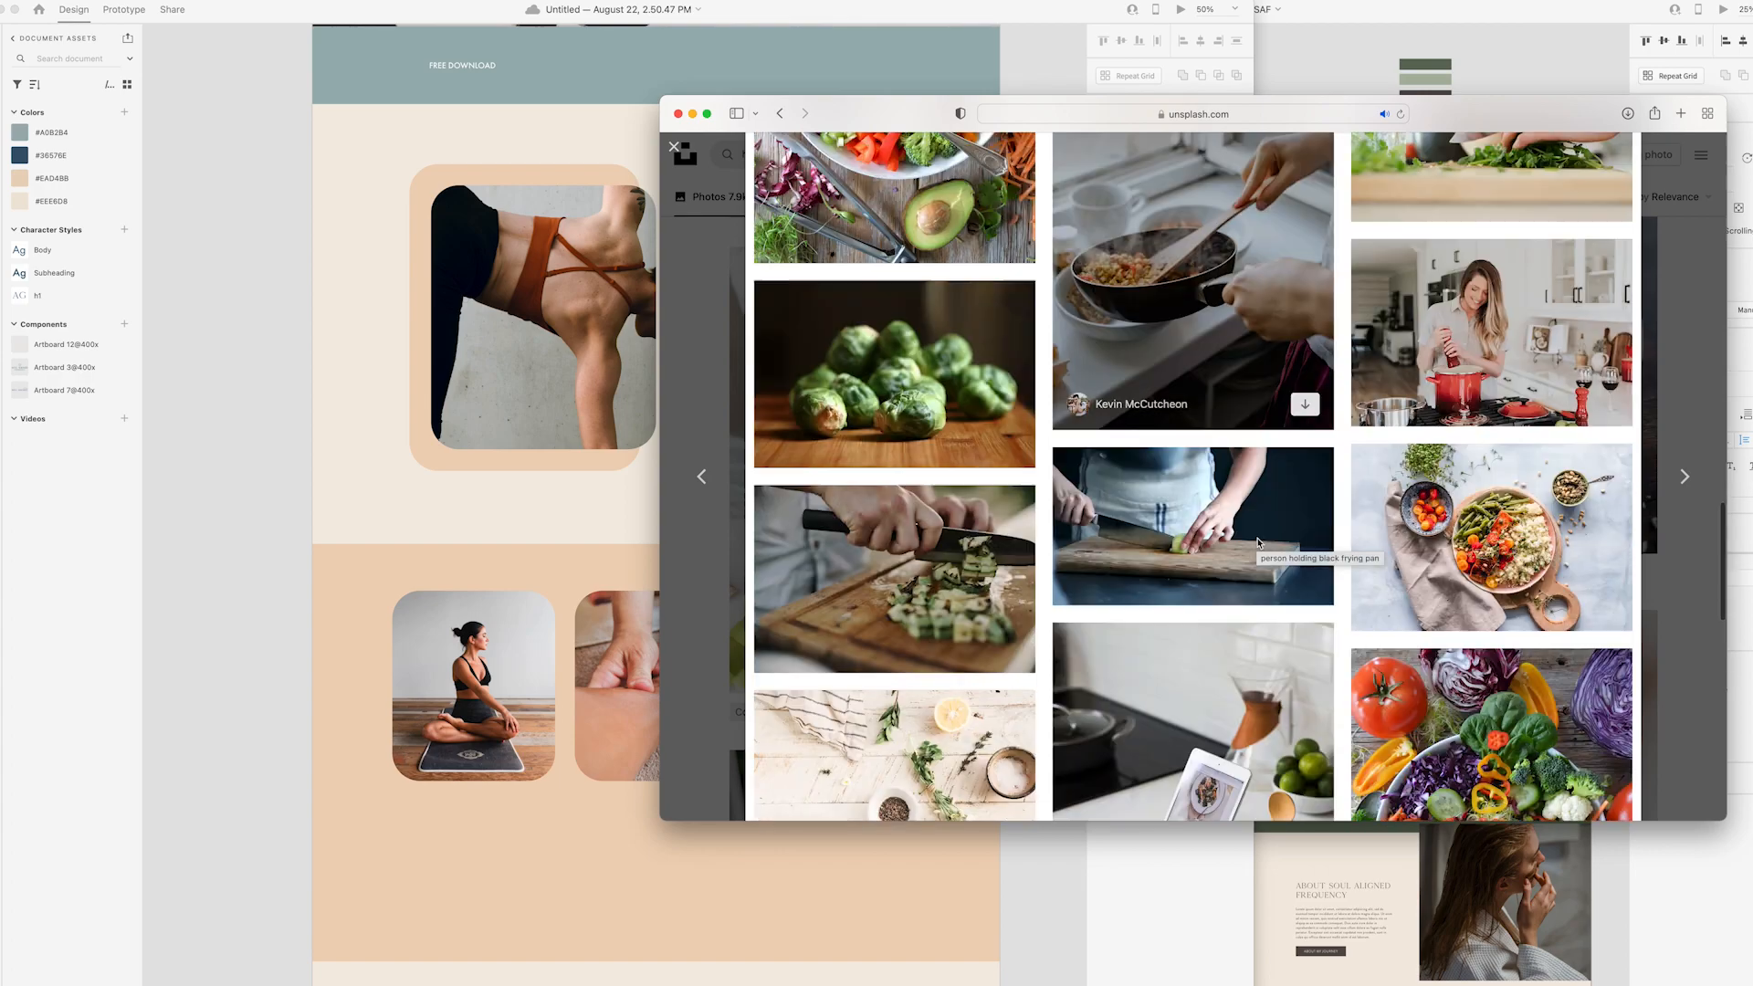
{"action": "scroll", "coordinate": [1258, 543], "scroll_direction": "up", "scroll_amount": 20}
{"action": "left_click", "coordinate": [1558, 164]}
{"action": "left_click", "coordinate": [1694, 231]}
- Search Unsplash for "juice" and download a candidate photo from the results
{"action": "left_click", "coordinate": [791, 162]}
{"action": "key", "text": "super+a"}
{"action": "type", "text": "juice"}
{"action": "key", "text": "Return"}
{"action": "scroll", "coordinate": [876, 439], "scroll_direction": "down", "scroll_amount": 8}
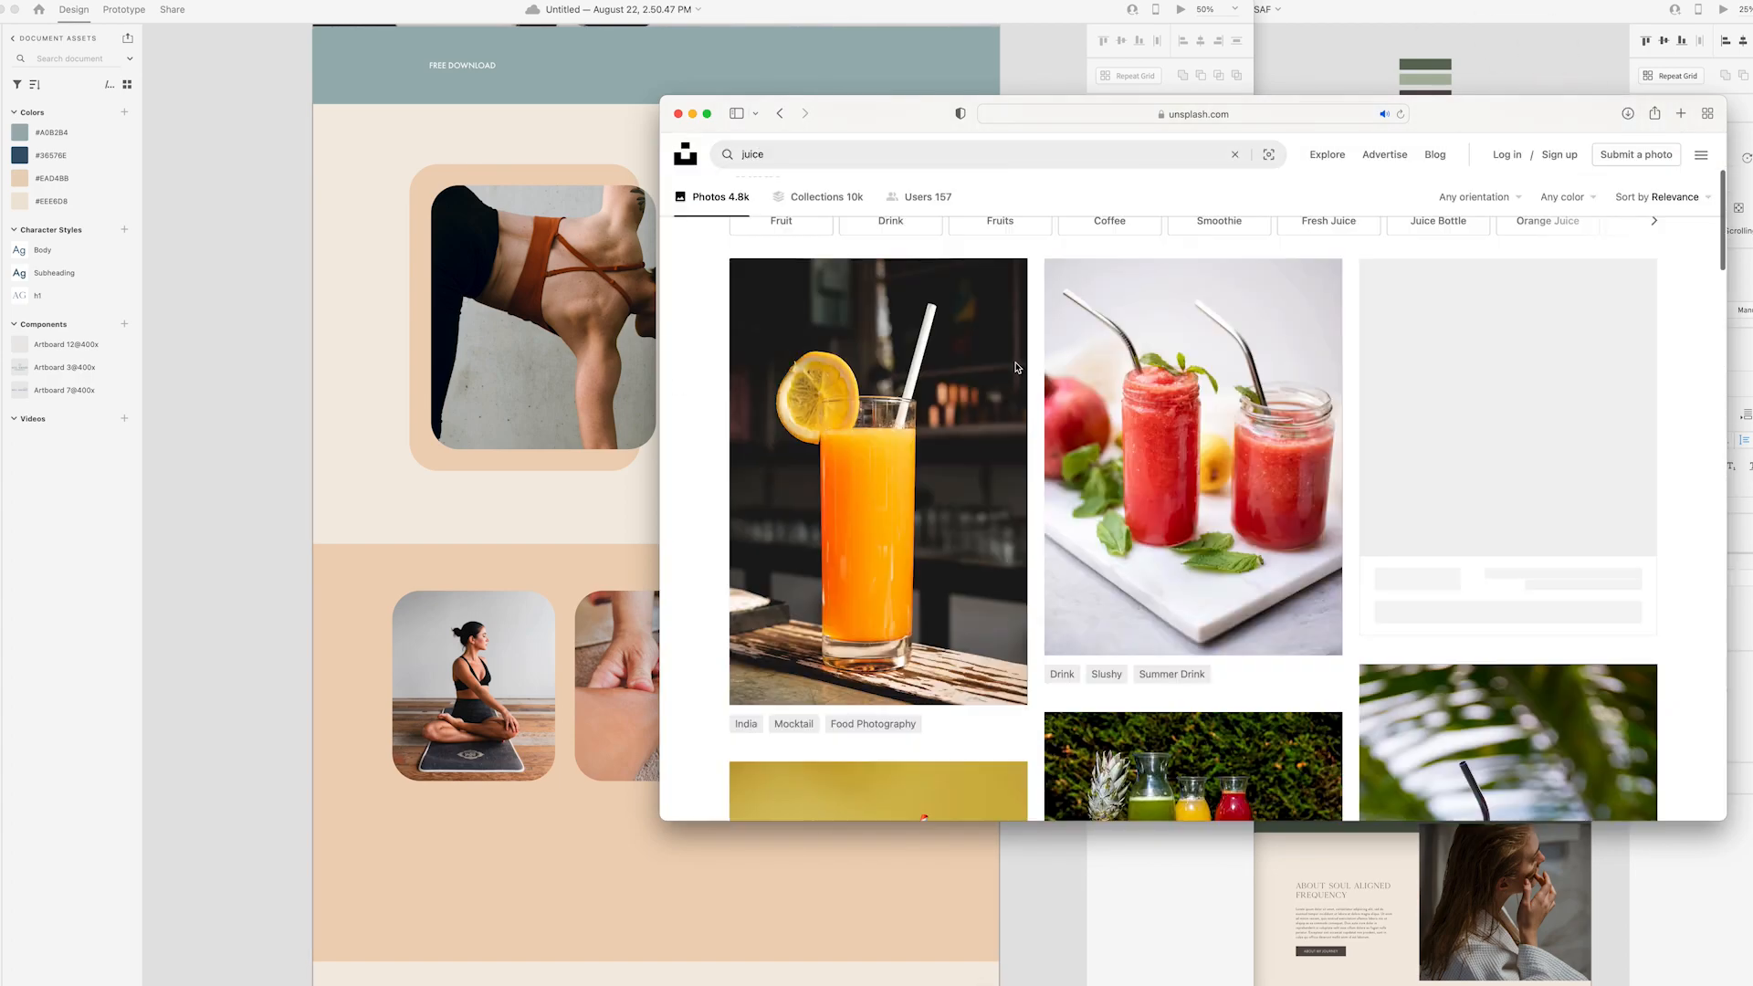
{"action": "left_click", "coordinate": [998, 634]}
- Switch back to the mockup and replace the third peach-section photo with the purple cabbage photo
{"action": "left_click", "coordinate": [908, 967]}
{"action": "left_click", "coordinate": [986, 965]}
{"action": "left_click_drag", "start_coordinate": [984, 913], "coordinate": [824, 649]}
{"action": "left_click", "coordinate": [1041, 724]}
{"action": "scroll", "coordinate": [1041, 725], "scroll_direction": "up", "scroll_amount": 5}
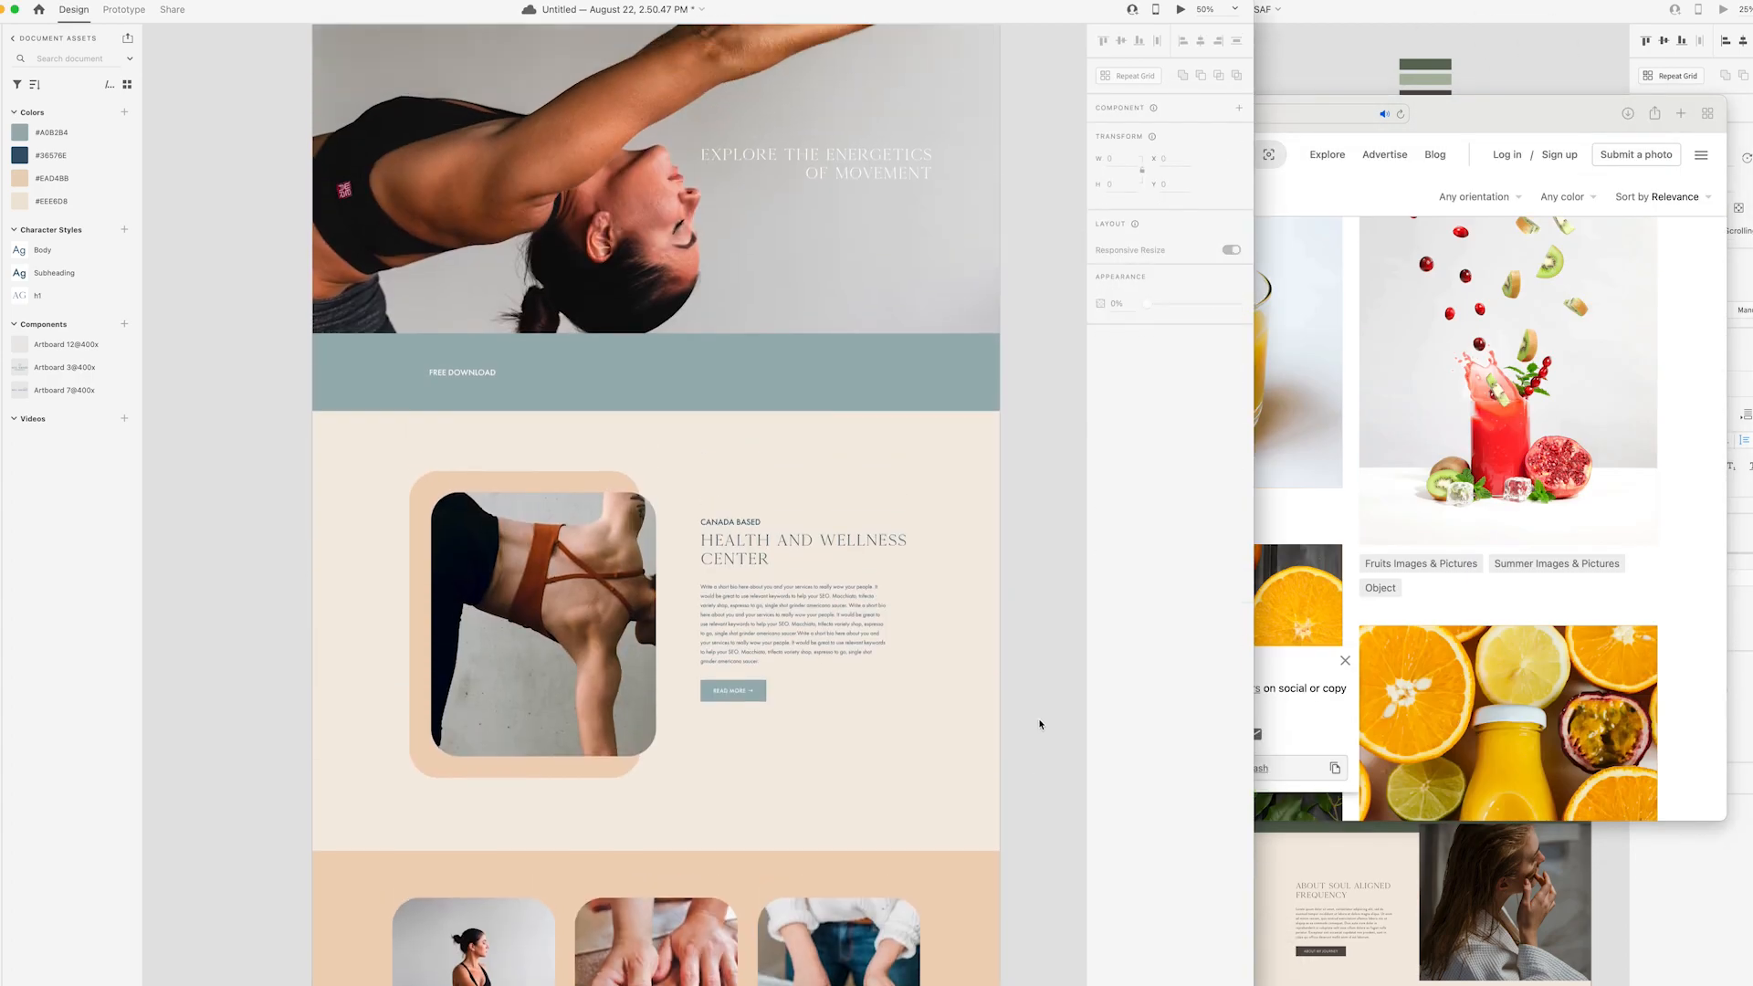
- Increase the font size of the hero heading EXPLORE THE ENERGETICS OF MOVEMENT
{"action": "left_click", "coordinate": [822, 329]}
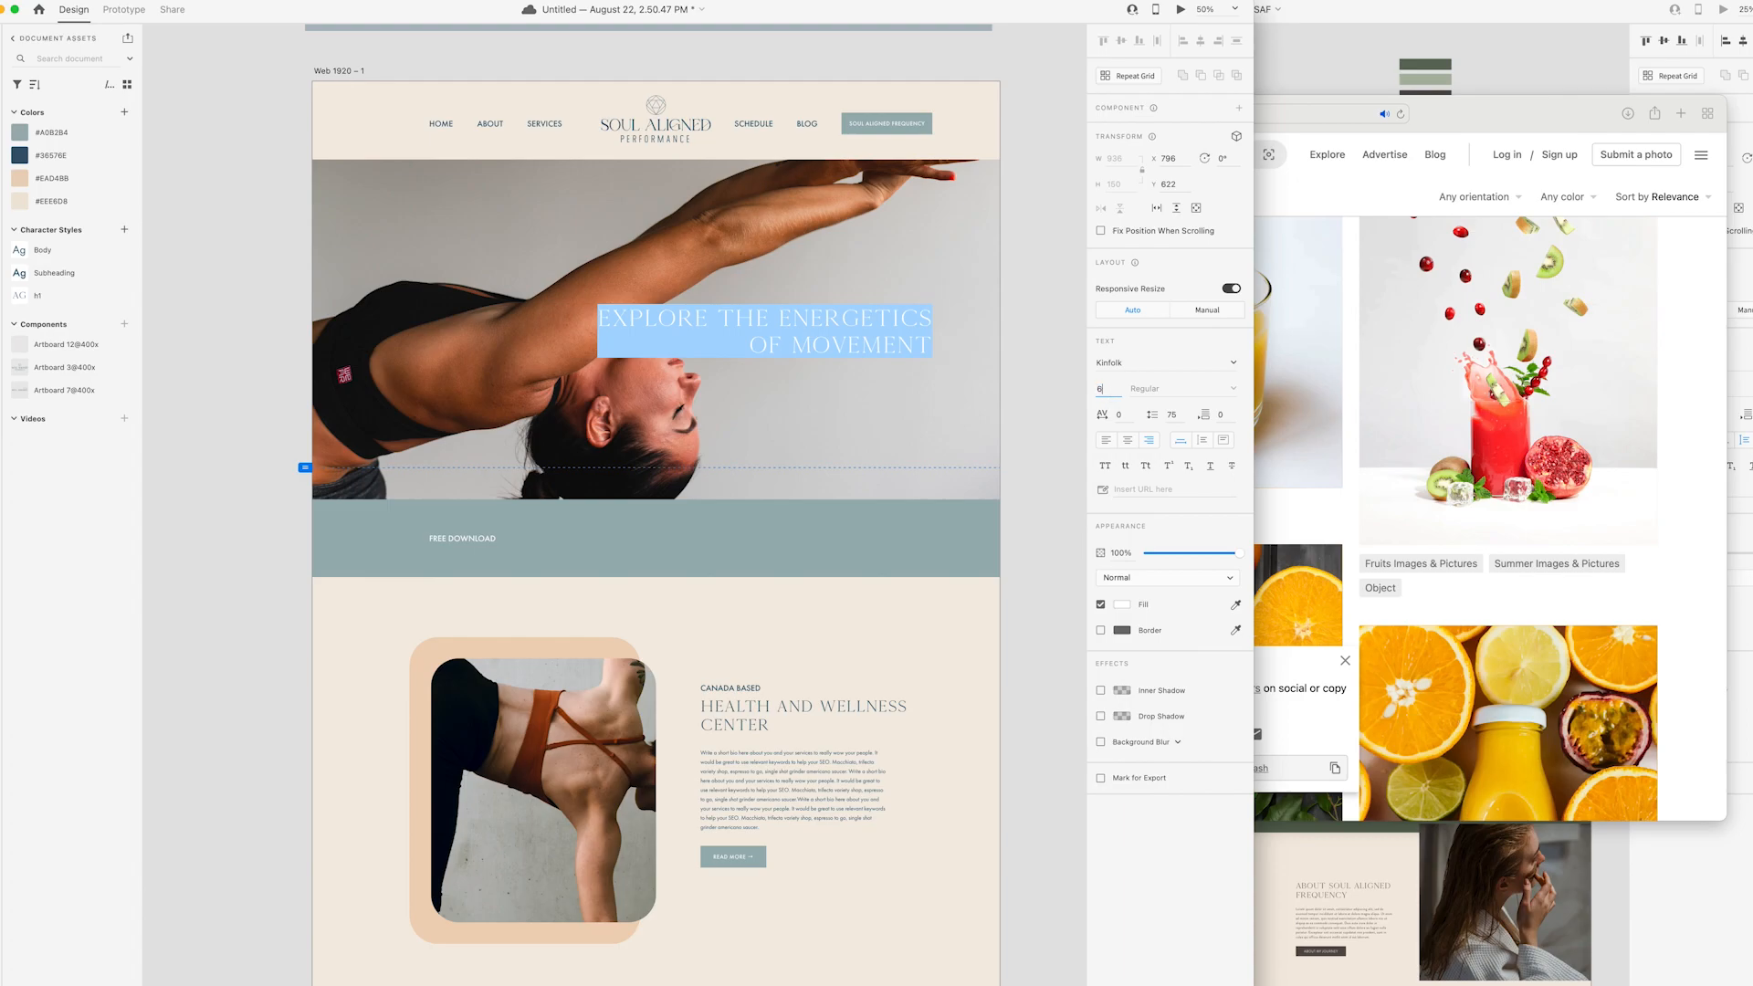
{"action": "left_click", "coordinate": [1039, 394]}
- Try the downloaded outdoor yoga photo with green foliage in the first peach-section frame, and undo the swap
{"action": "scroll", "coordinate": [1029, 458], "scroll_direction": "down", "scroll_amount": 10}
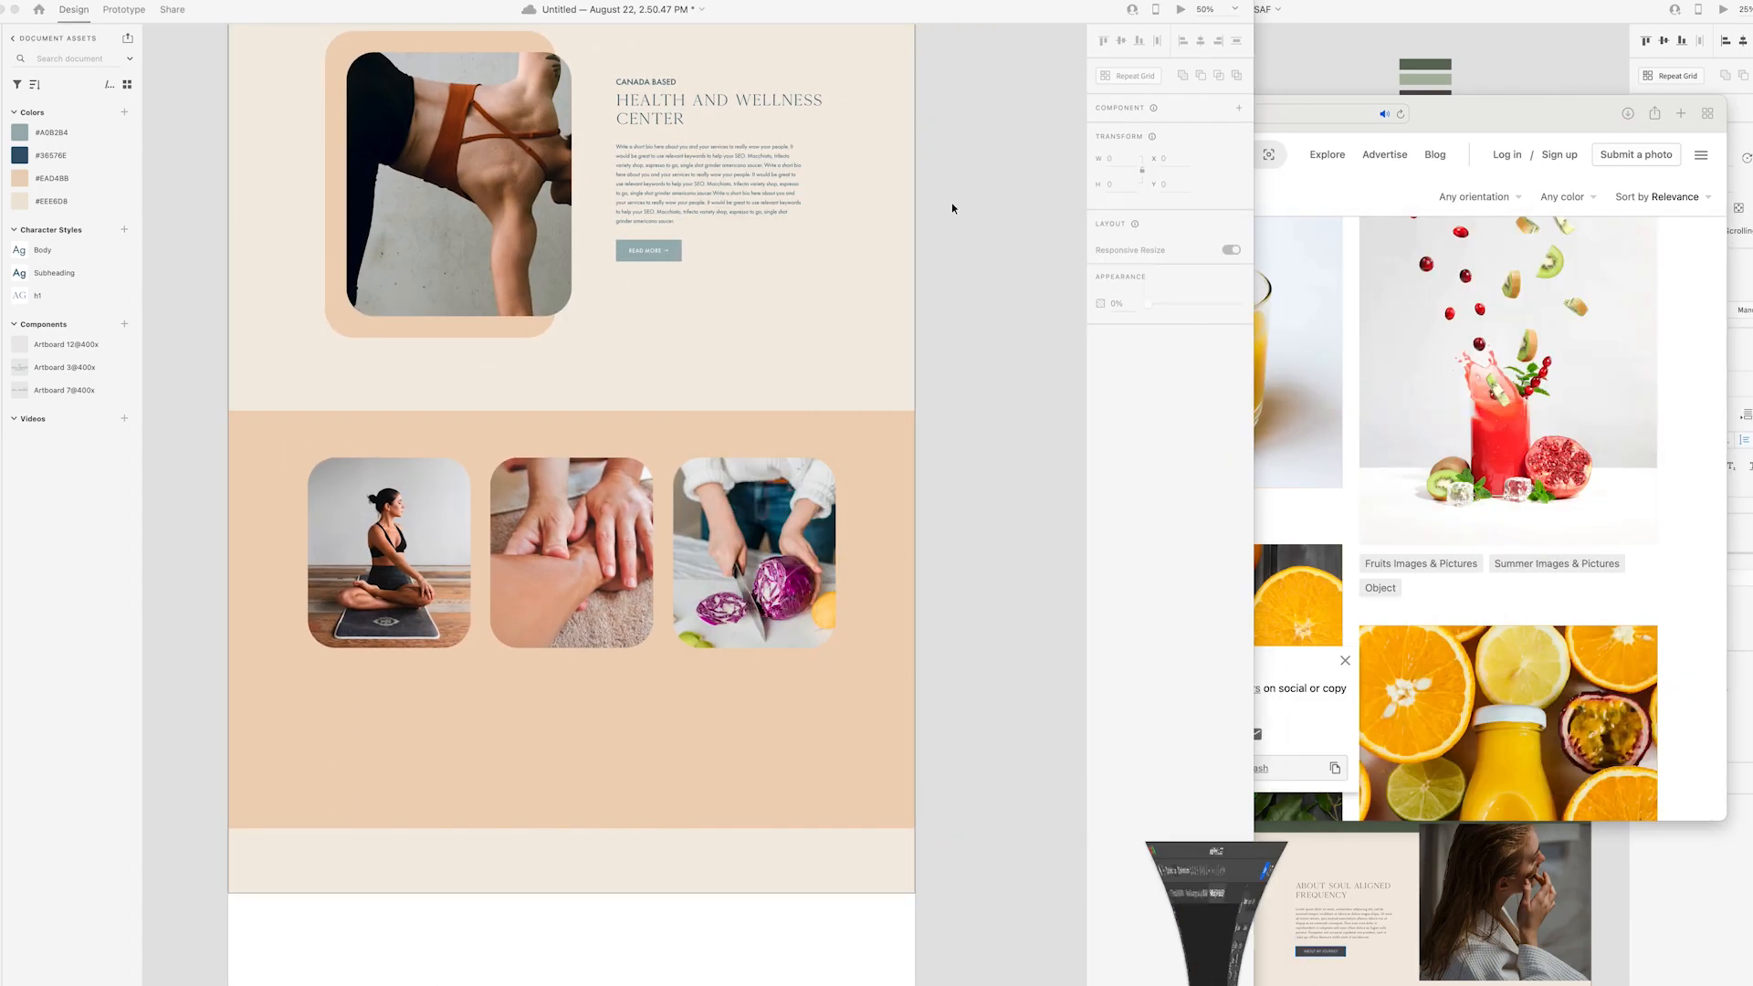
{"action": "left_click", "coordinate": [986, 966]}
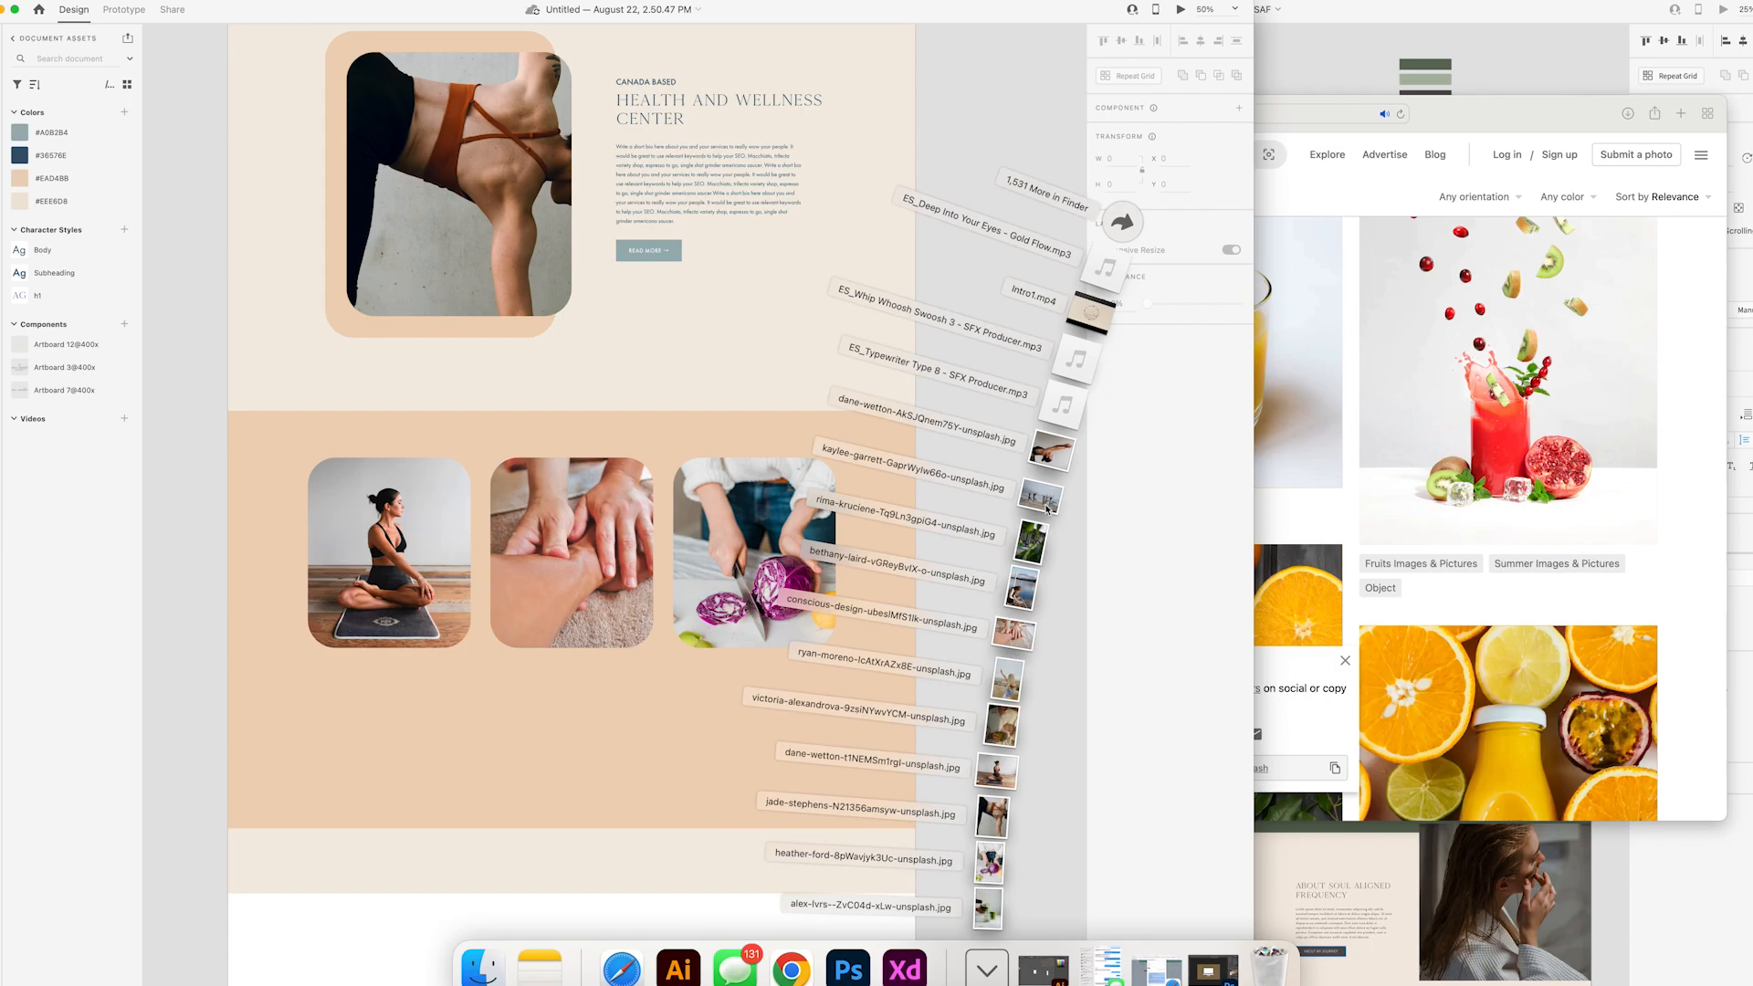
{"action": "left_click_drag", "start_coordinate": [1031, 540], "coordinate": [439, 614]}
{"action": "left_click", "coordinate": [976, 656]}
{"action": "scroll", "coordinate": [975, 656], "scroll_direction": "up", "scroll_amount": 5}
{"action": "scroll", "coordinate": [975, 657], "scroll_direction": "down", "scroll_amount": 2}
{"action": "key", "text": "super+z"}
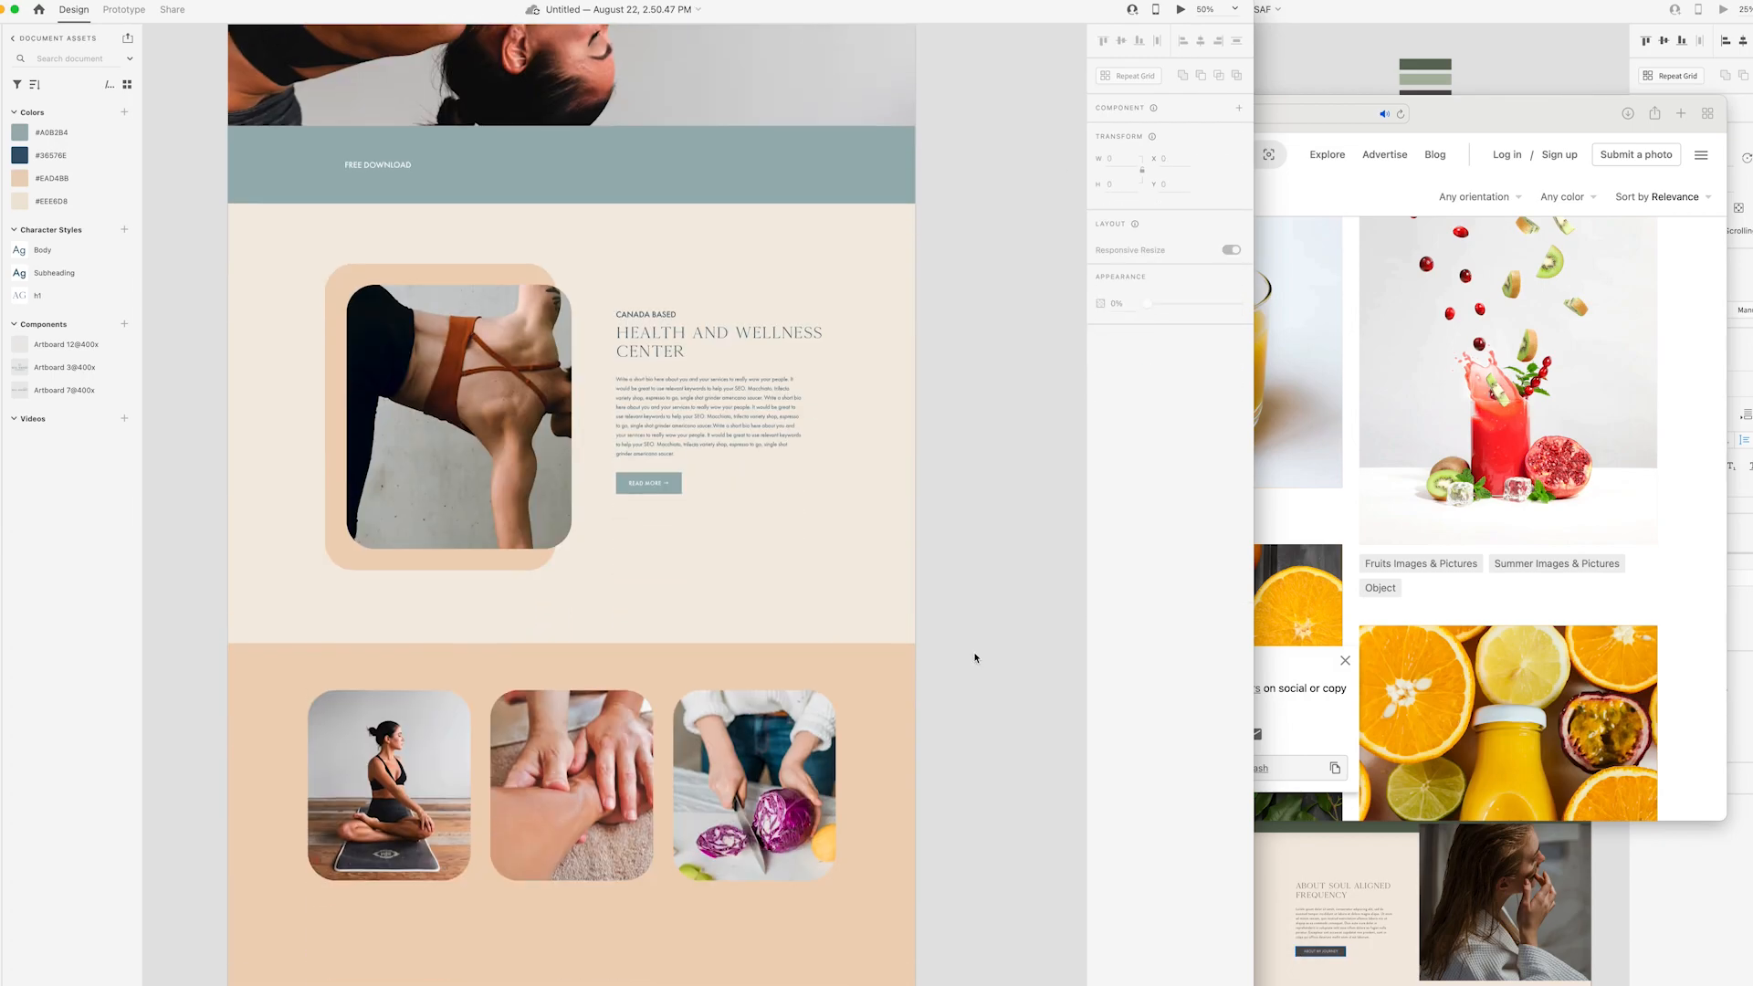
- Search Unsplash for "sports medicine" and download the photo of hands massaging a person's back
{"action": "scroll", "coordinate": [572, 548], "scroll_direction": "down", "scroll_amount": 5}
{"action": "left_click", "coordinate": [847, 158]}
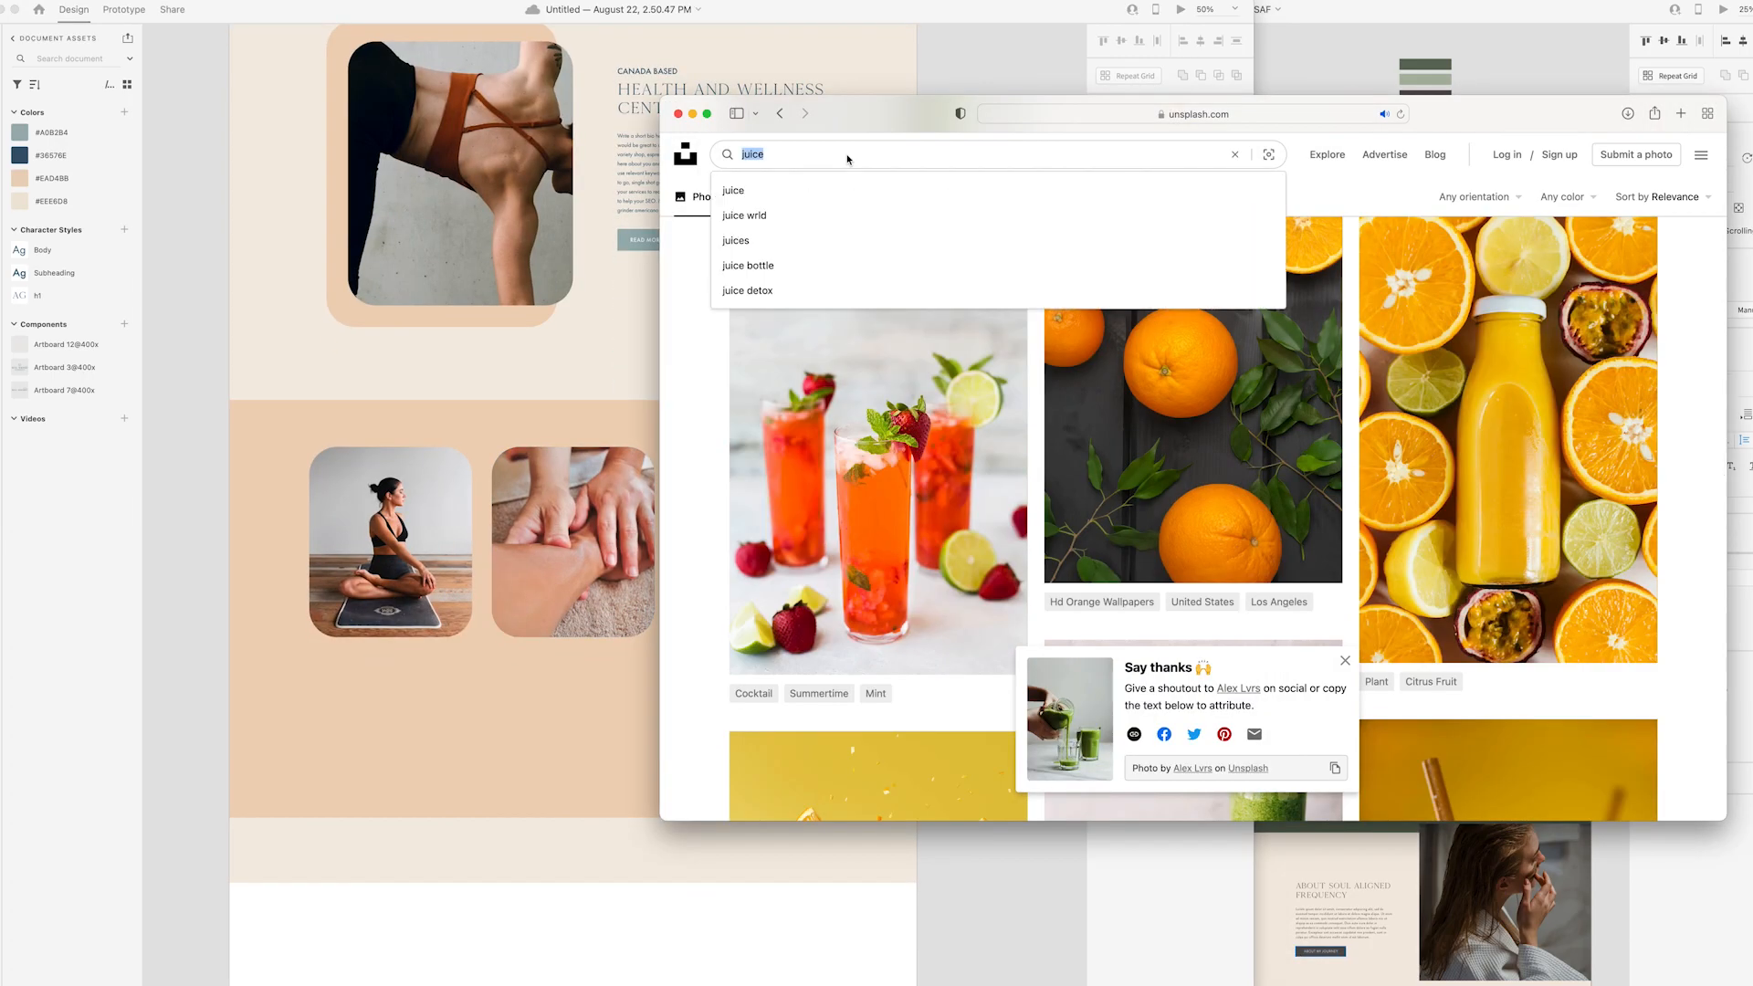
{"action": "type", "text": "sports medicine"}
{"action": "key", "text": "Return"}
{"action": "scroll", "coordinate": [1003, 696], "scroll_direction": "down", "scroll_amount": 15}
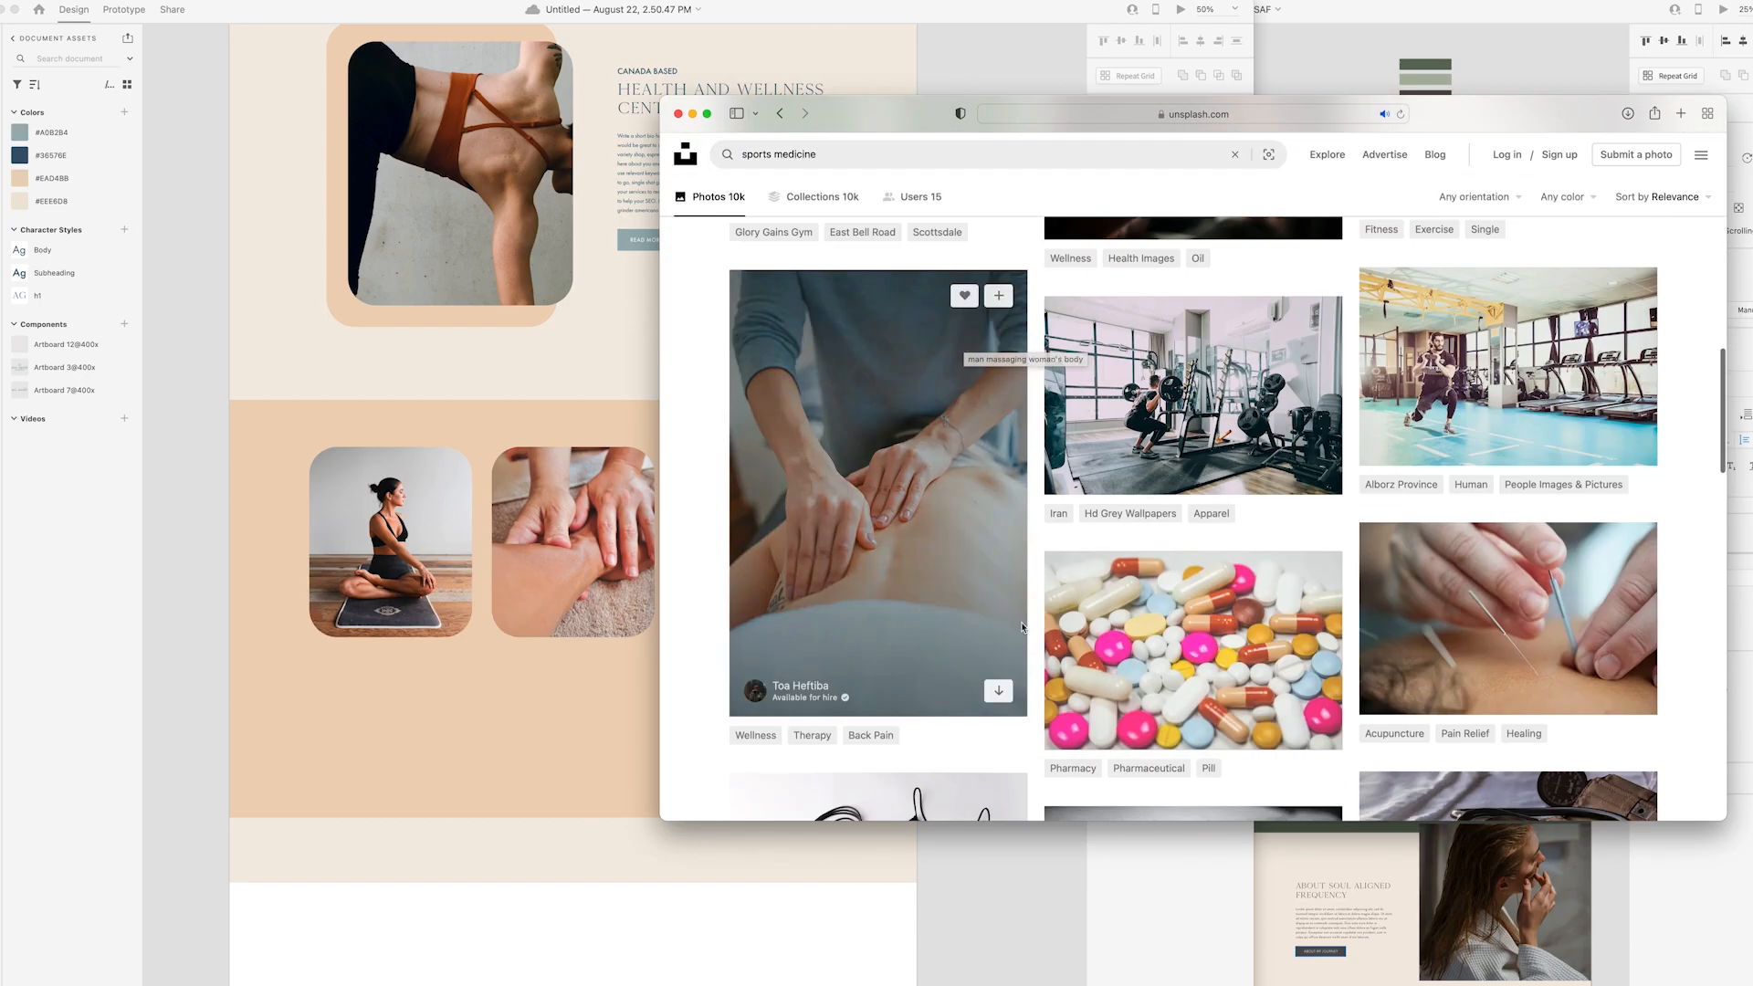
{"action": "scroll", "coordinate": [1003, 696], "scroll_direction": "down", "scroll_amount": 20}
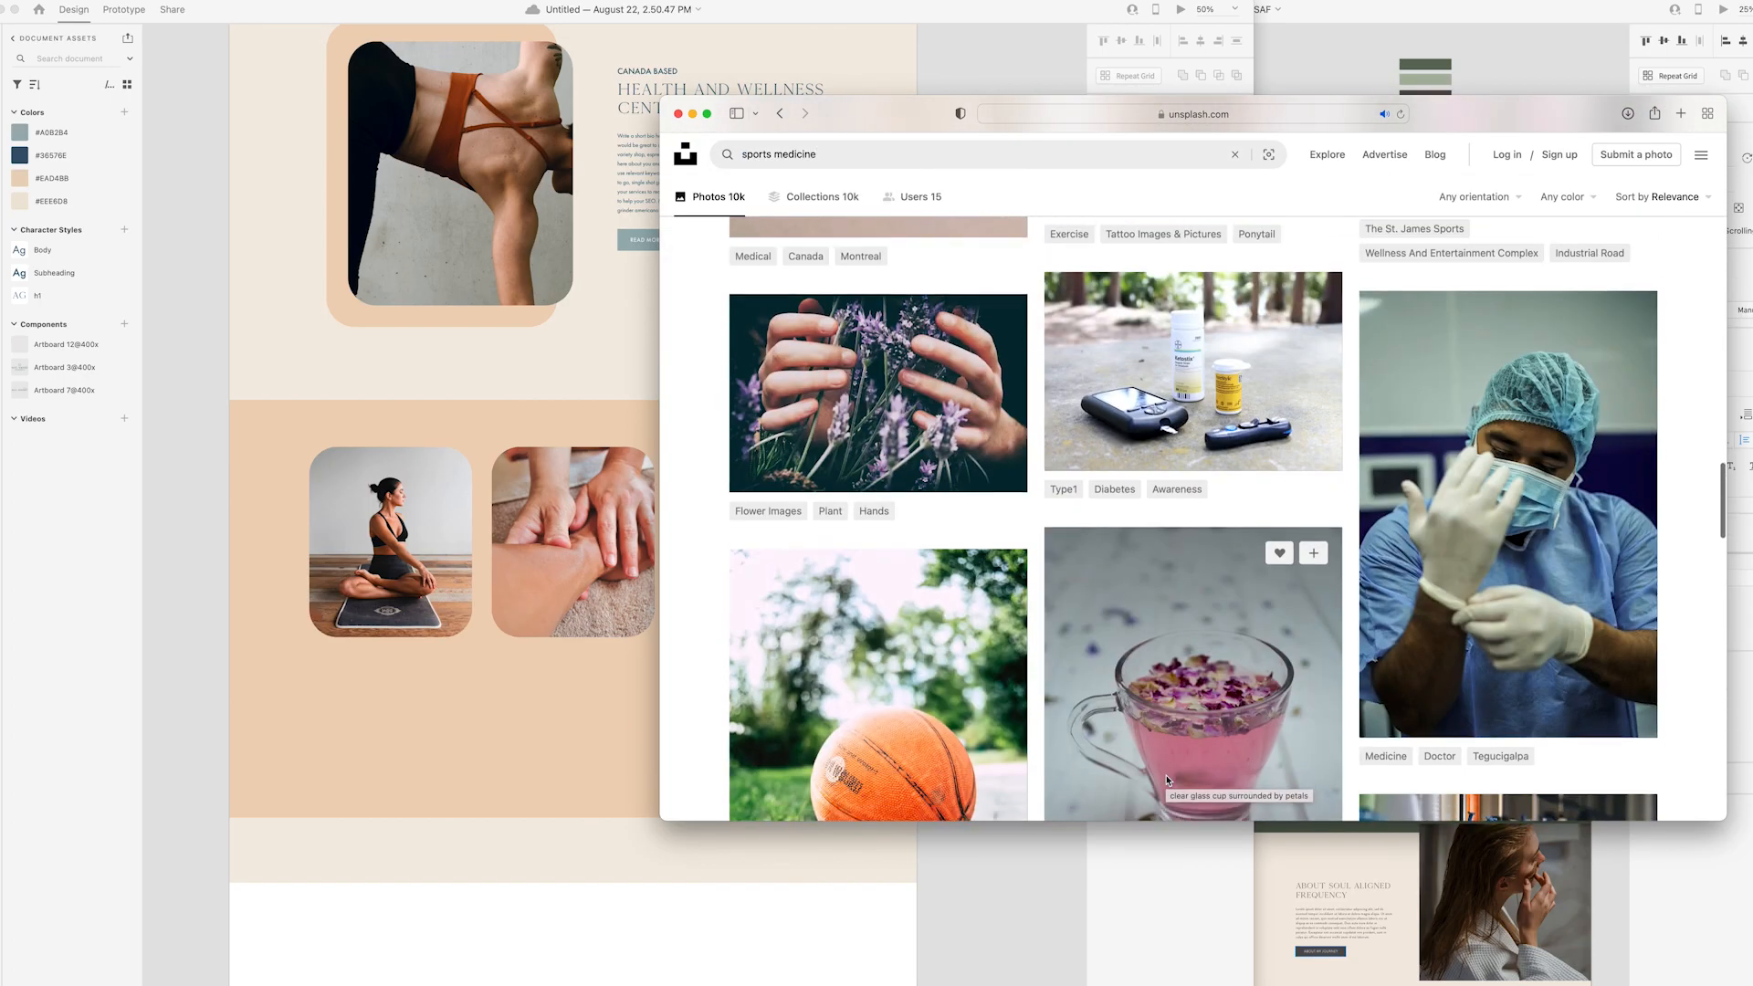
{"action": "scroll", "coordinate": [1167, 781], "scroll_direction": "down", "scroll_amount": 15}
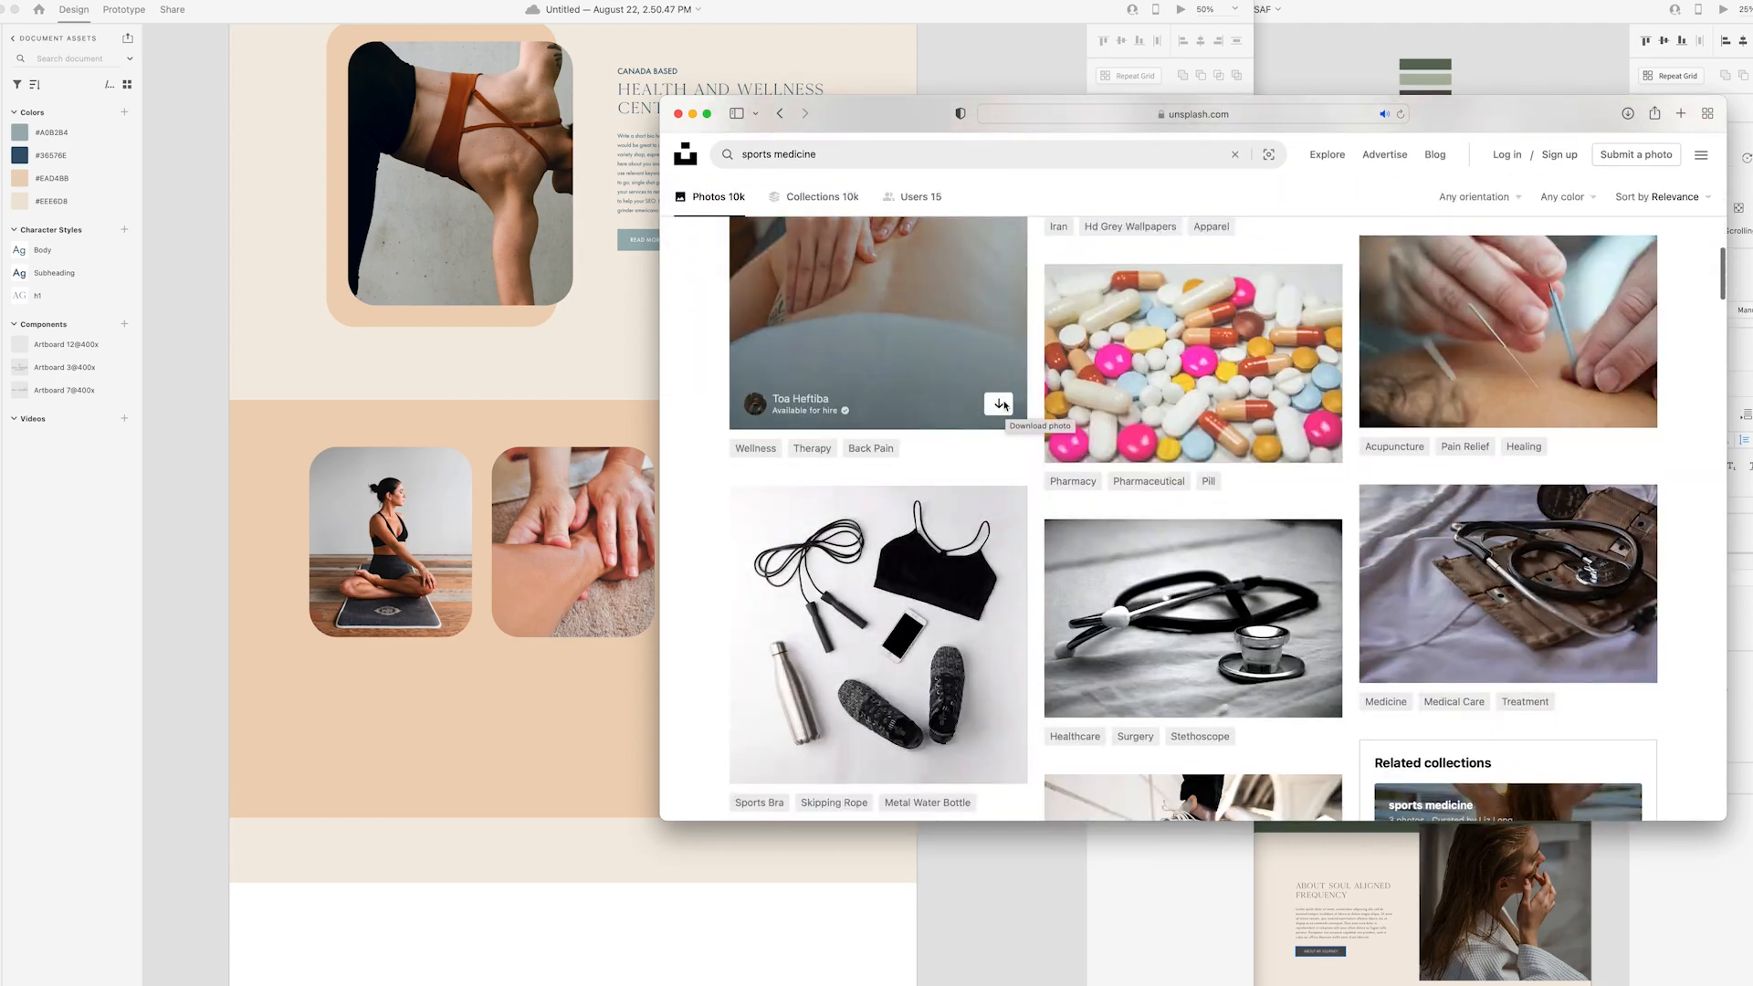
{"action": "left_click", "coordinate": [876, 329]}
- Look through the related massage and bodywork photos on Unsplash, and return to the mockup
{"action": "scroll", "coordinate": [1054, 458], "scroll_direction": "down", "scroll_amount": 15}
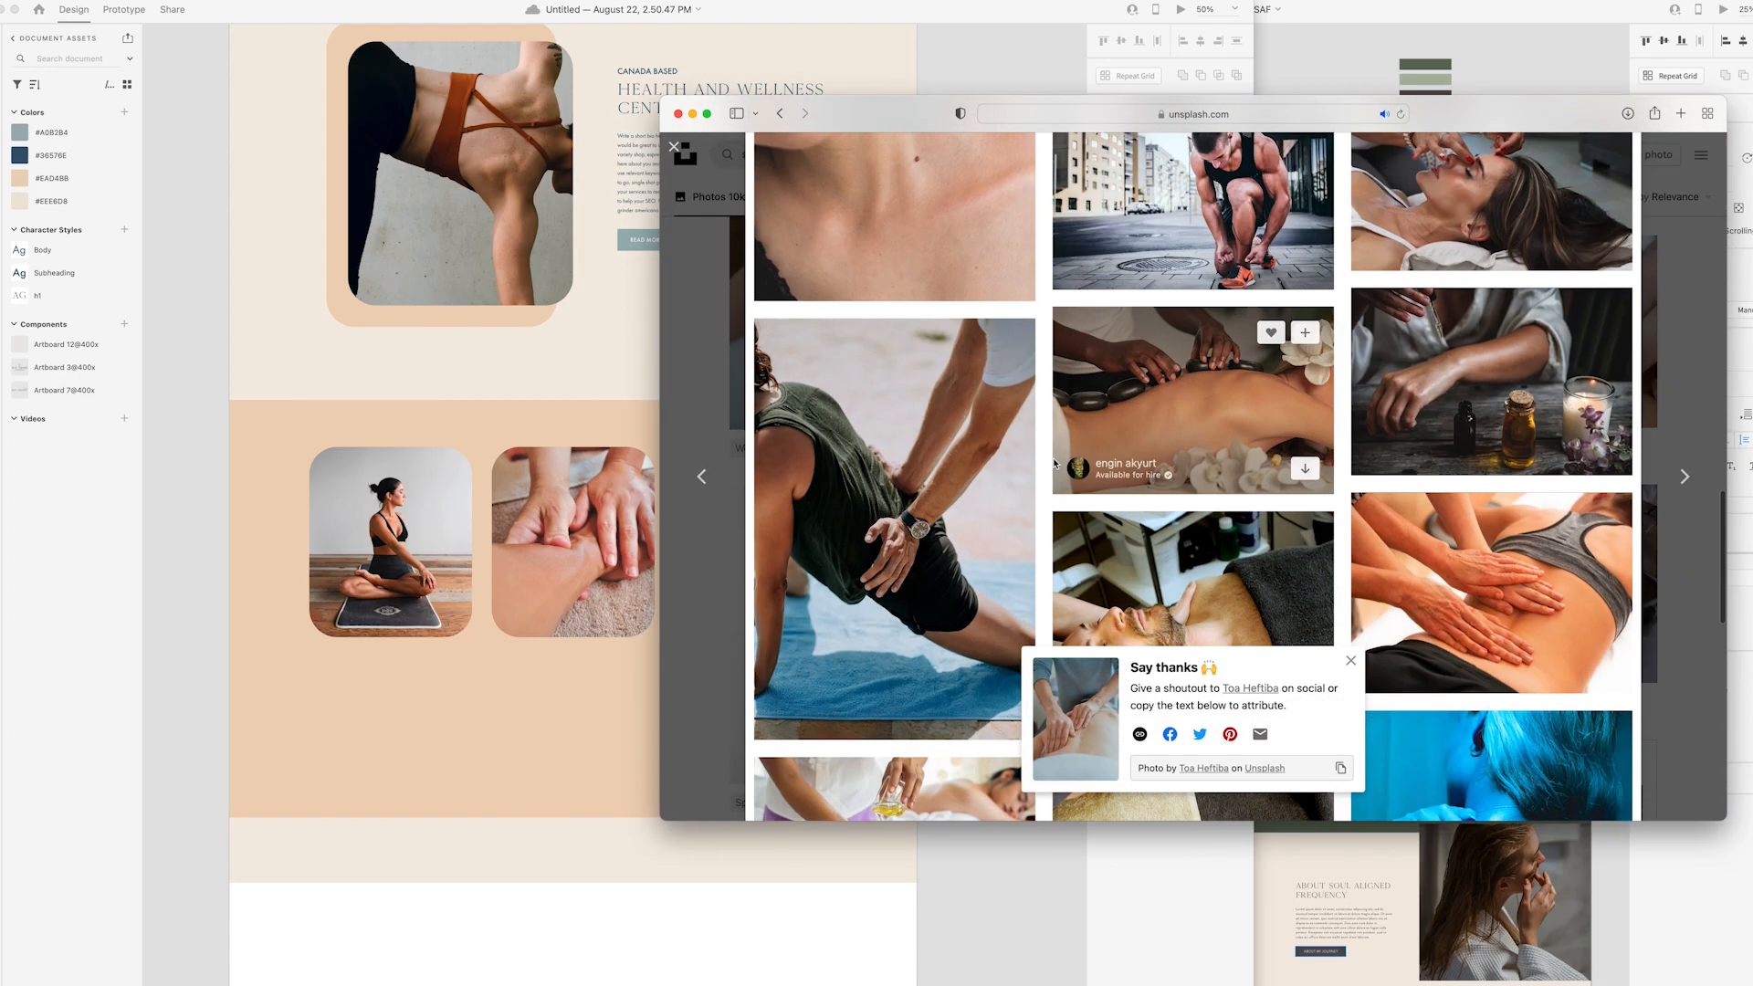
{"action": "scroll", "coordinate": [1055, 464], "scroll_direction": "down", "scroll_amount": 10}
{"action": "left_click", "coordinate": [1360, 651]}
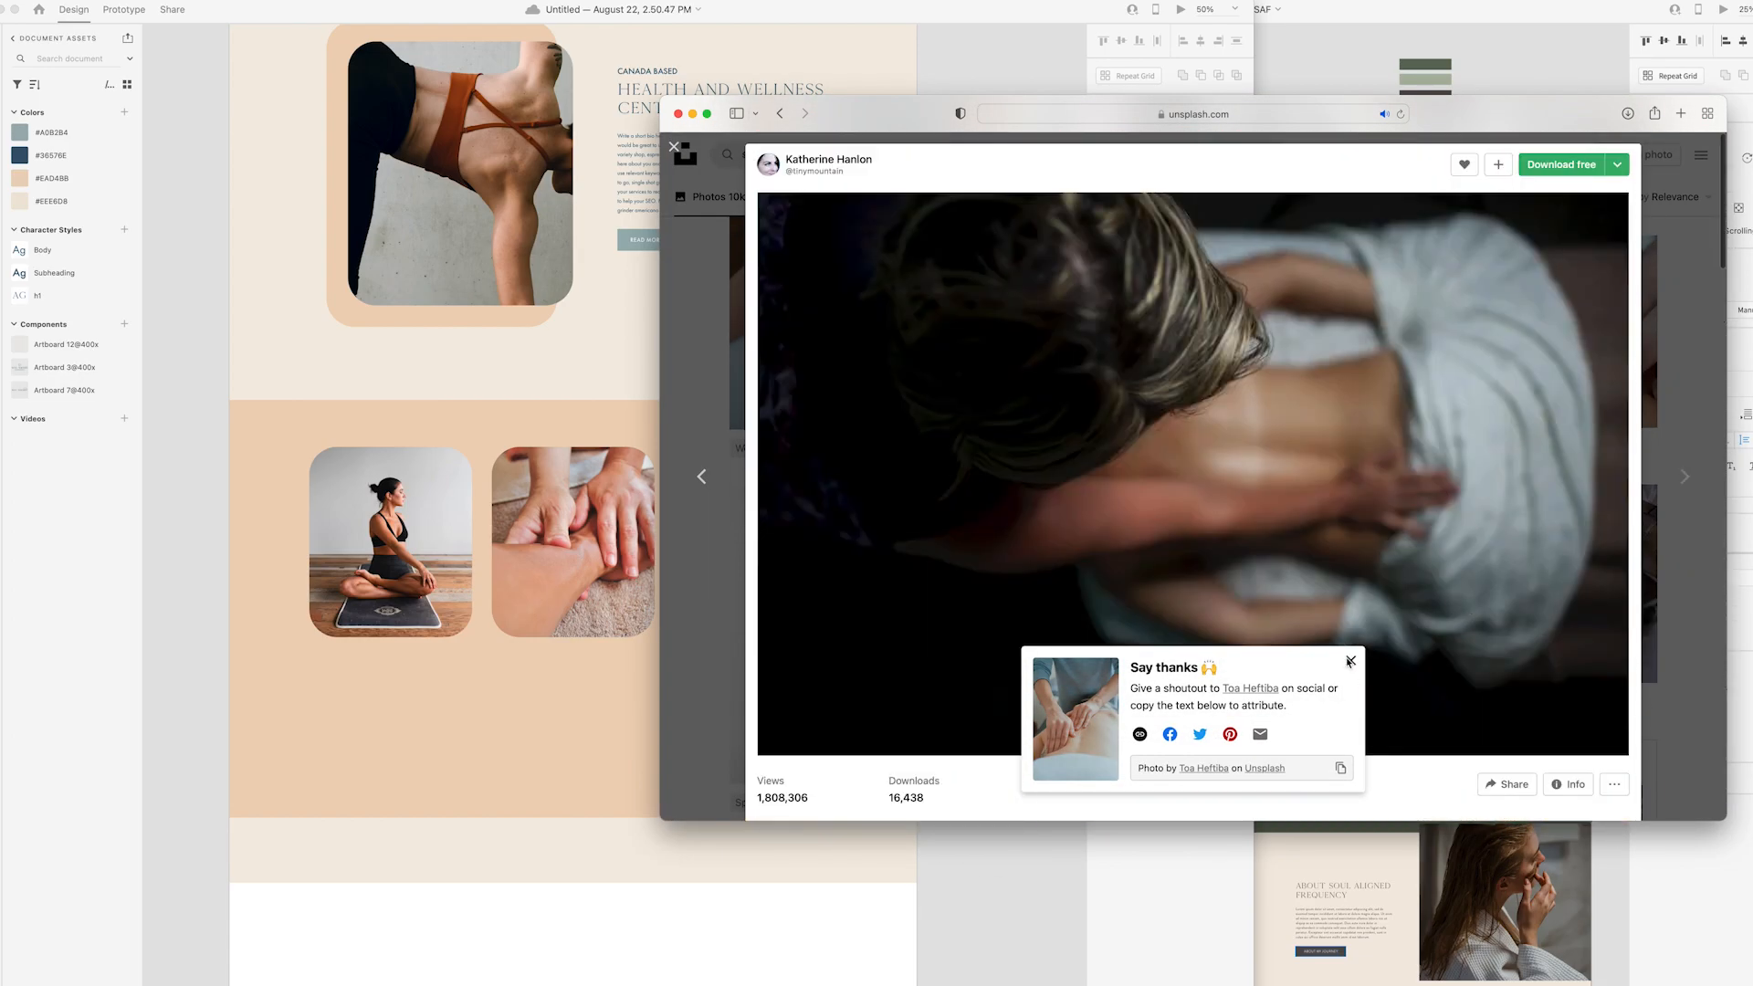
{"action": "scroll", "coordinate": [1348, 662], "scroll_direction": "down", "scroll_amount": 10}
{"action": "scroll", "coordinate": [1347, 664], "scroll_direction": "down", "scroll_amount": 6}
{"action": "left_click", "coordinate": [893, 521]}
{"action": "scroll", "coordinate": [1173, 697], "scroll_direction": "down", "scroll_amount": 15}
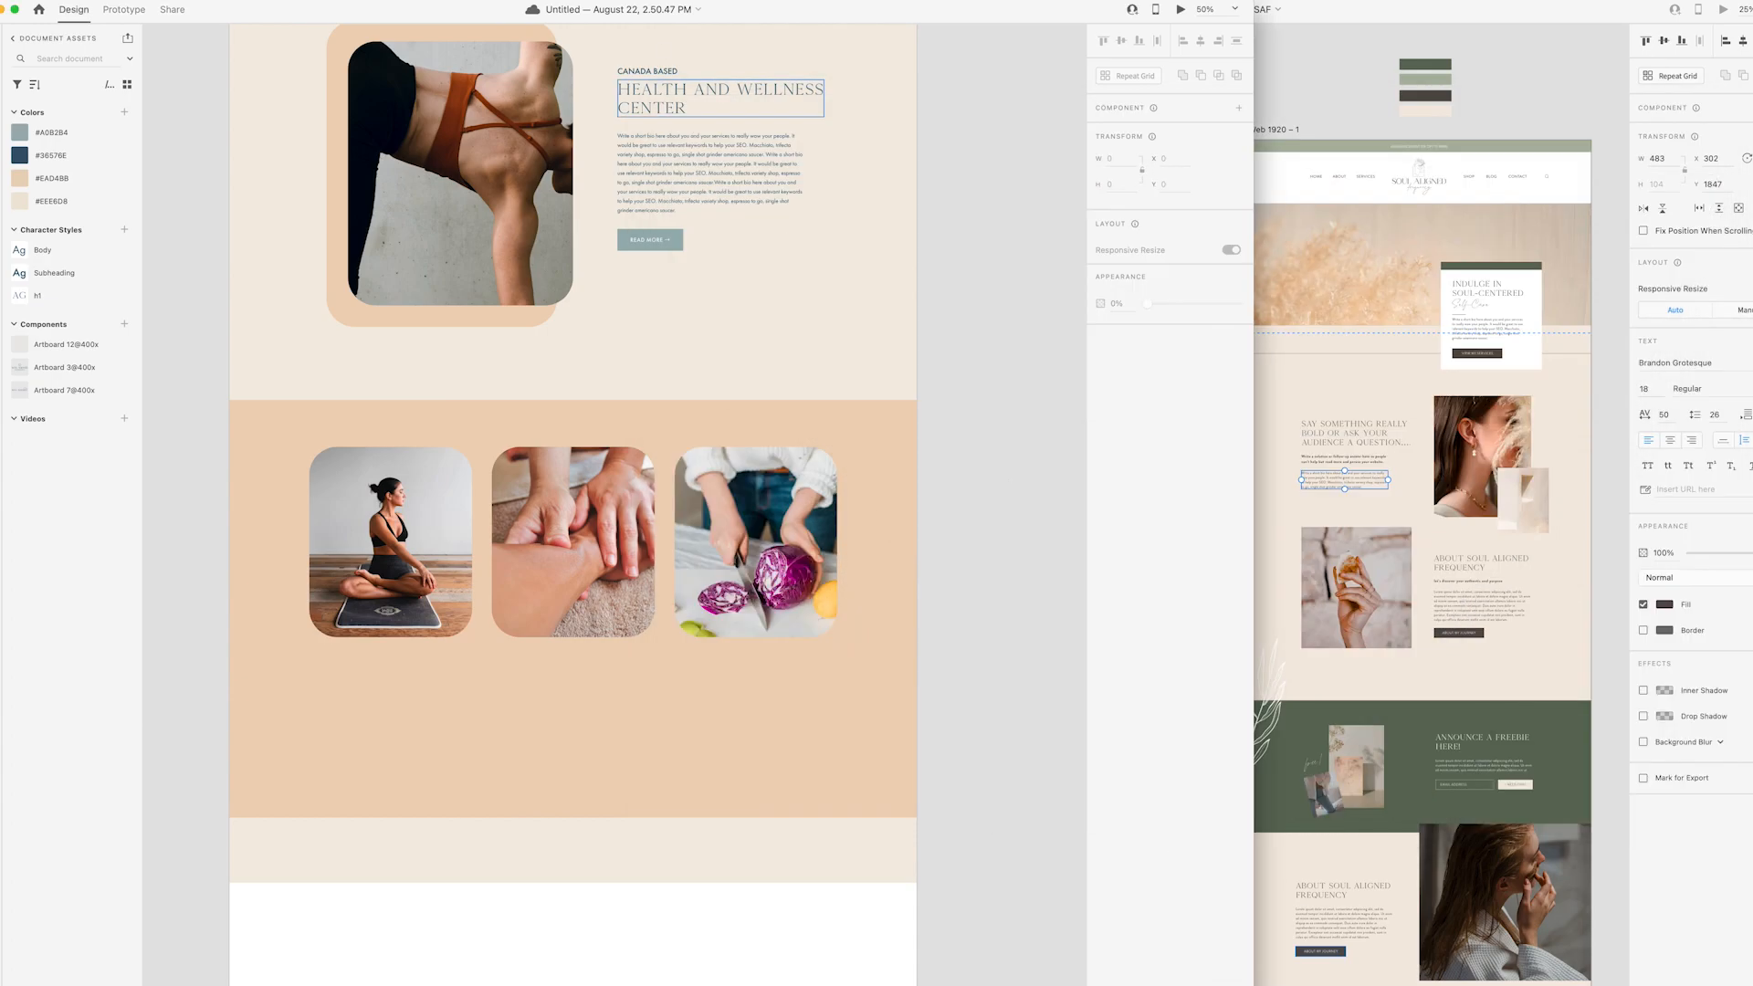
- Place the back massage photo in the first peach-section frame and the seated yoga photo in the second
{"action": "left_click_drag", "start_coordinate": [1014, 970], "coordinate": [610, 575]}
{"action": "scroll", "coordinate": [998, 567], "scroll_direction": "up", "scroll_amount": 4}
{"action": "left_click_drag", "start_coordinate": [563, 716], "coordinate": [400, 749]}
{"action": "left_click", "coordinate": [998, 567]}
- Switch to Unsplash, search for "girl workout" and browse the results
{"action": "left_click", "coordinate": [1228, 968]}
{"action": "left_click", "coordinate": [975, 154]}
{"action": "type", "text": "girl work"}
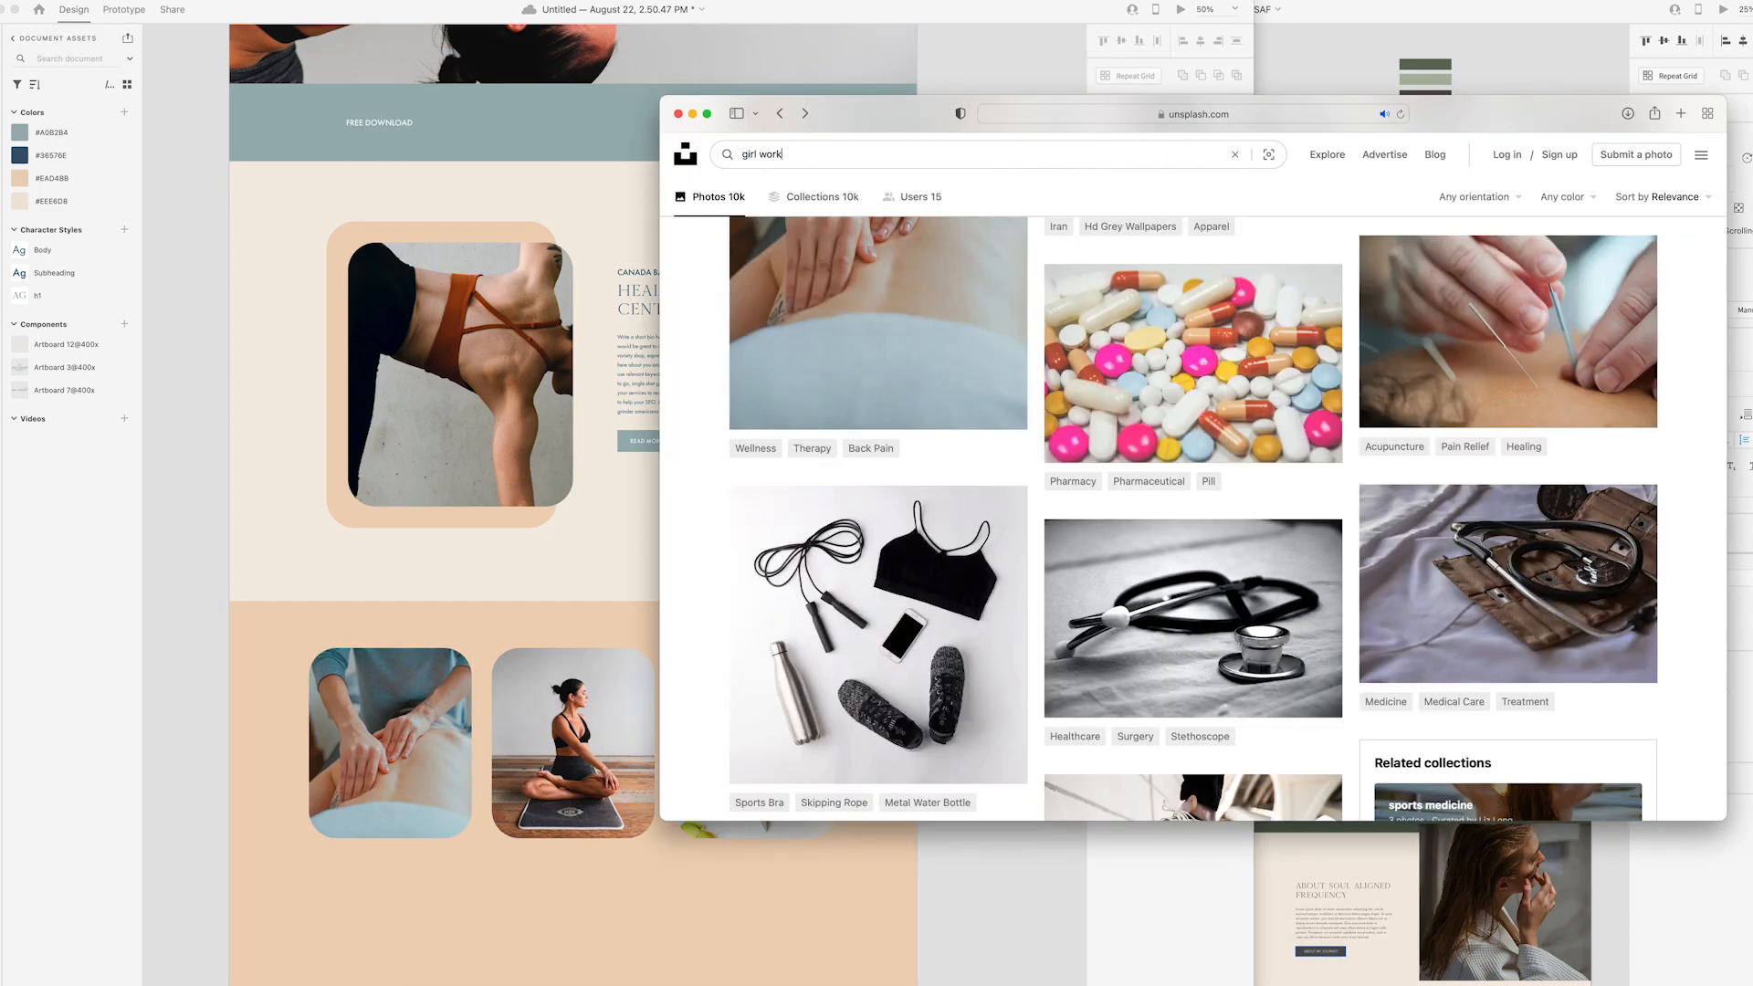
{"action": "type", "text": "out"}
{"action": "key", "text": "Return"}
{"action": "scroll", "coordinate": [1215, 439], "scroll_direction": "down", "scroll_amount": 10}
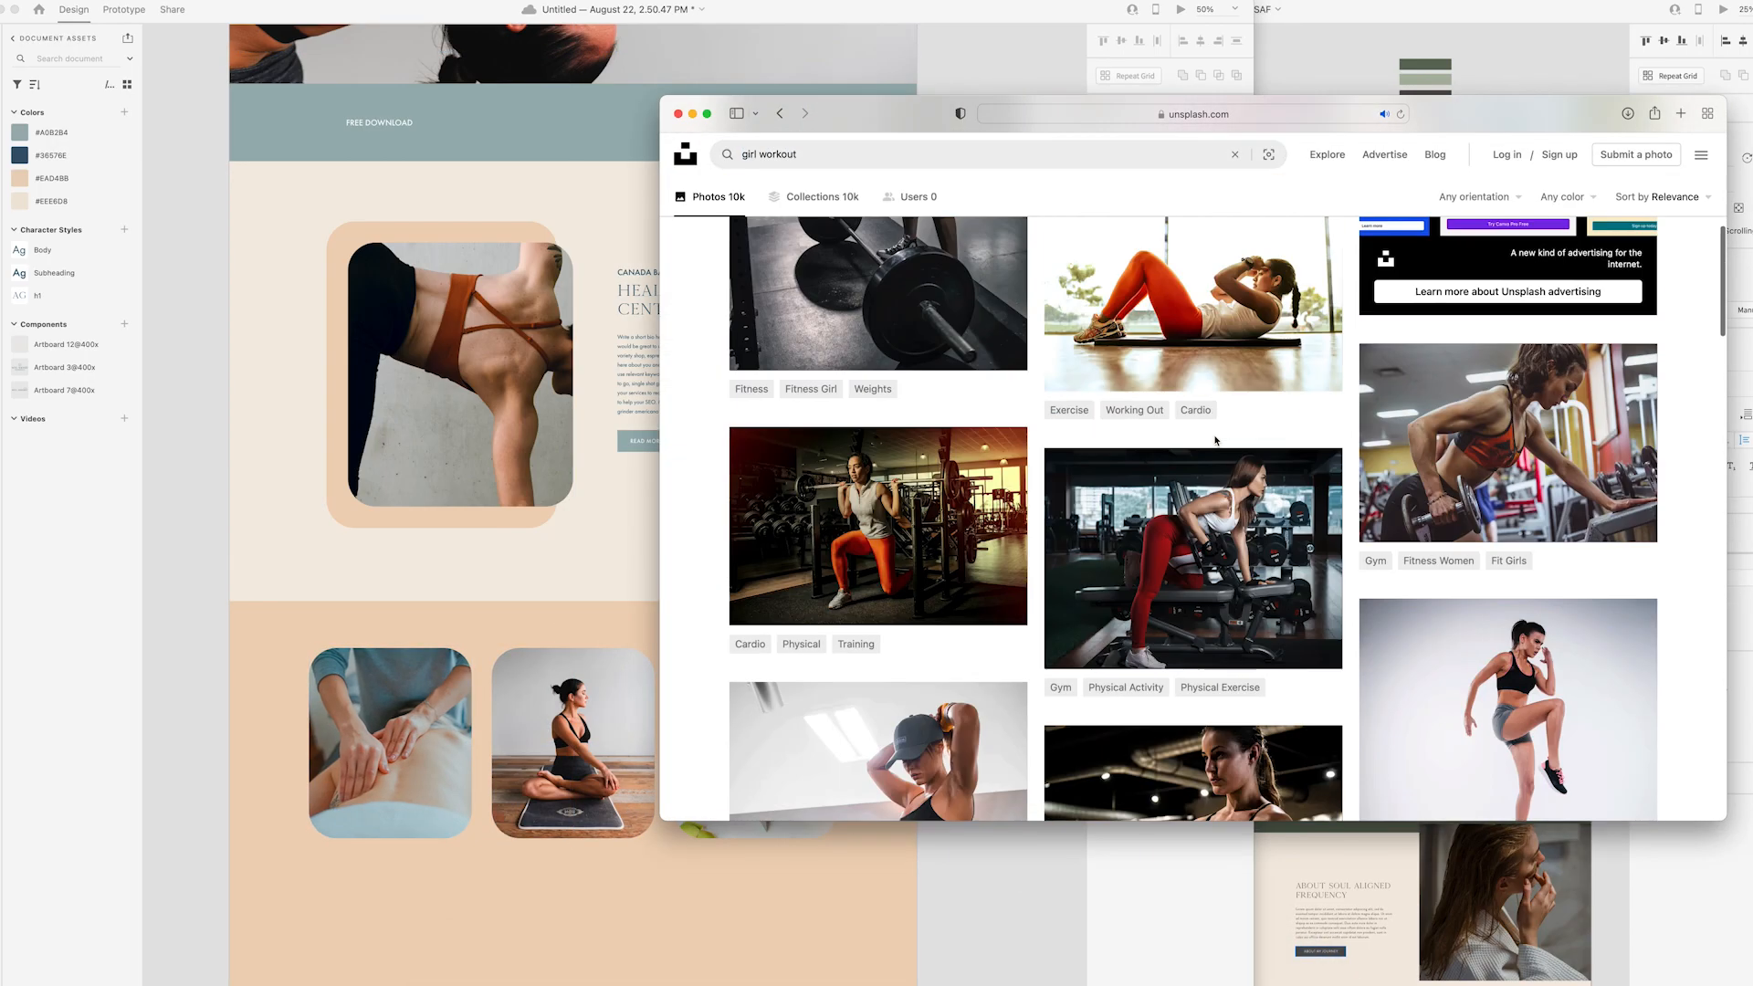
{"action": "scroll", "coordinate": [1216, 439], "scroll_direction": "down", "scroll_amount": 5}
- Look through the related workout photos and download the one of a woman in blue leggings on stairs
{"action": "left_click", "coordinate": [1216, 439]}
{"action": "scroll", "coordinate": [1216, 440], "scroll_direction": "down", "scroll_amount": 10}
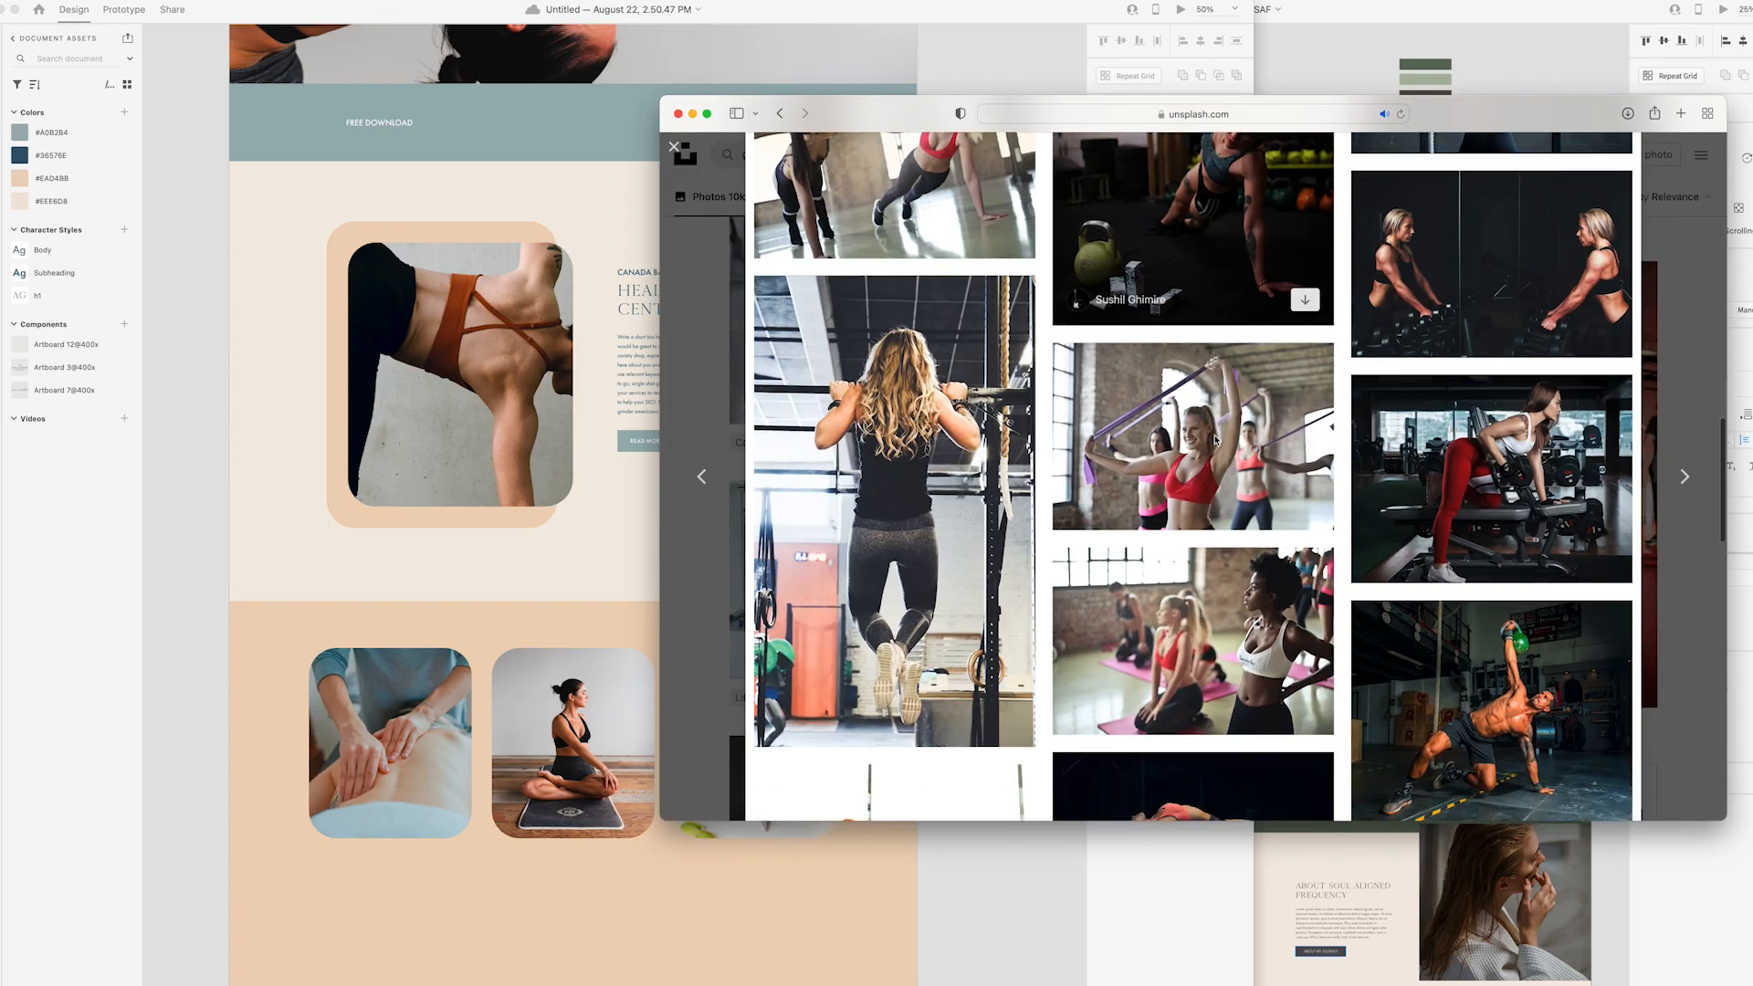
{"action": "left_click", "coordinate": [1460, 266]}
{"action": "scroll", "coordinate": [1460, 266], "scroll_direction": "down", "scroll_amount": 10}
{"action": "left_click", "coordinate": [1604, 546]}
{"action": "scroll", "coordinate": [1607, 545], "scroll_direction": "down", "scroll_amount": 2}
{"action": "scroll", "coordinate": [1607, 544], "scroll_direction": "down", "scroll_amount": 10}
- Switch back to the mockup and replace the second peach-section photo with the blue leggings workout photo
{"action": "left_click", "coordinate": [639, 315]}
{"action": "left_click_drag", "start_coordinate": [954, 922], "coordinate": [573, 748]}
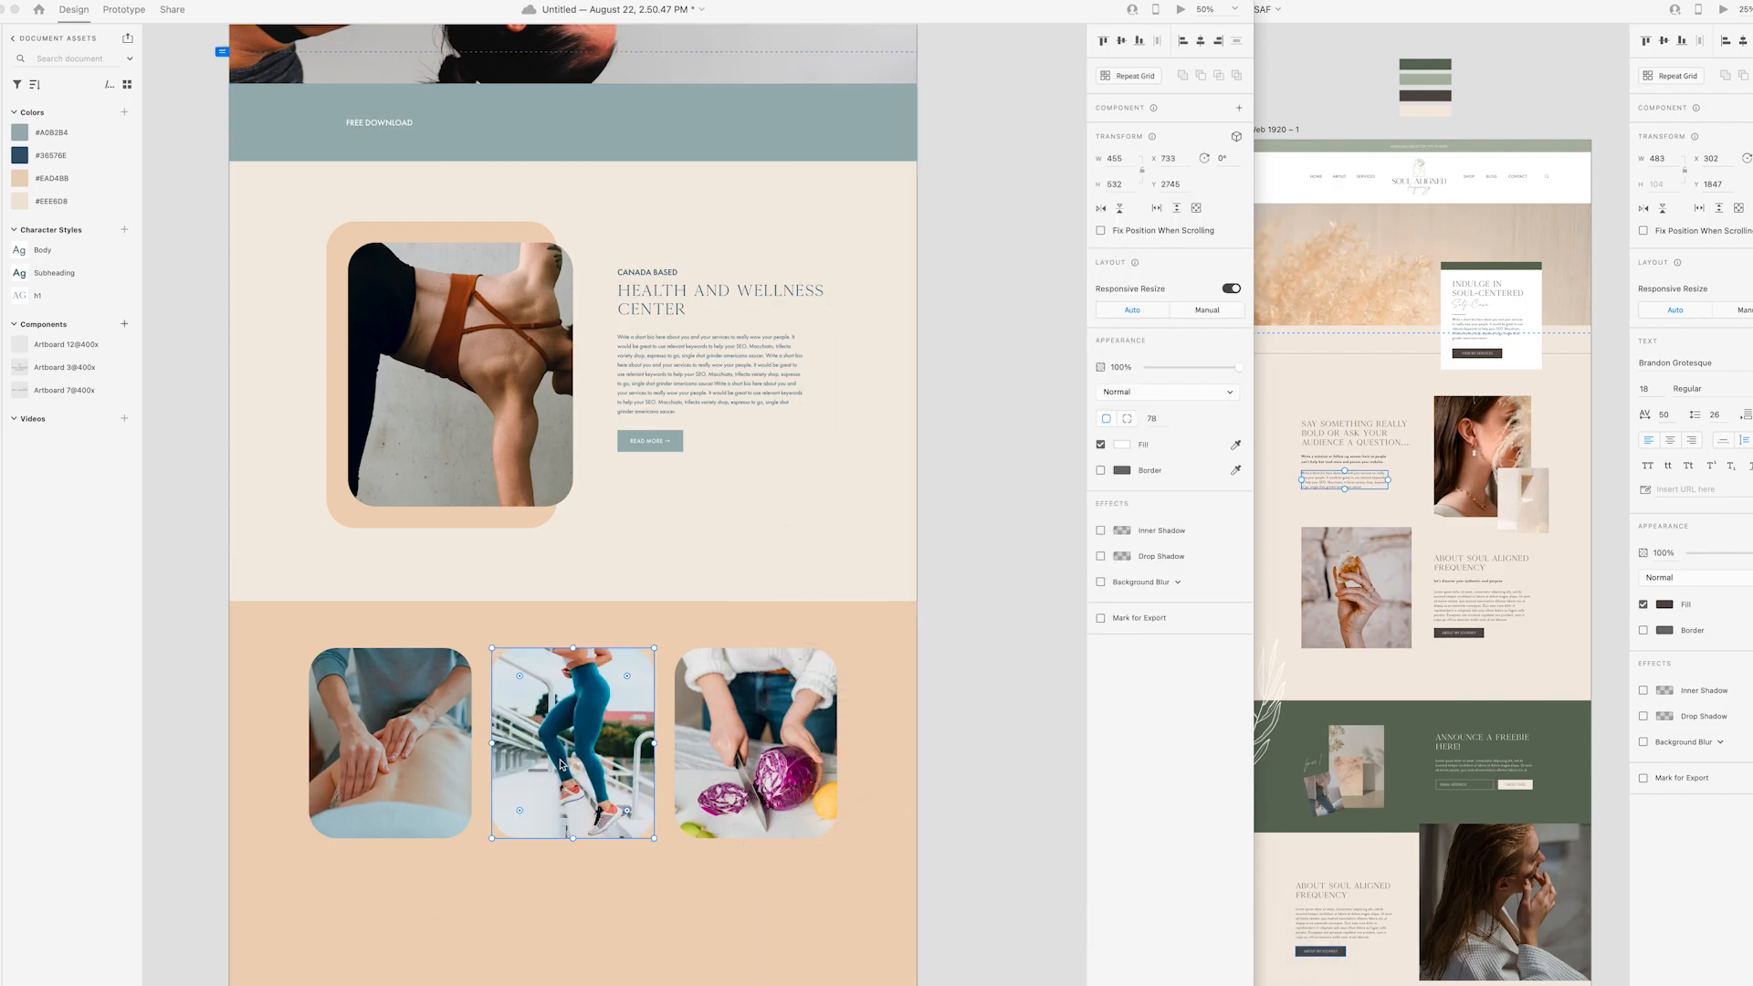
{"action": "left_click", "coordinate": [988, 682]}
- Move the three photos down and centre a copied heading reading EXPLORE OUR SERVICES above them
{"action": "scroll", "coordinate": [988, 682], "scroll_direction": "up", "scroll_amount": 1}
{"action": "scroll", "coordinate": [988, 682], "scroll_direction": "down", "scroll_amount": 3}
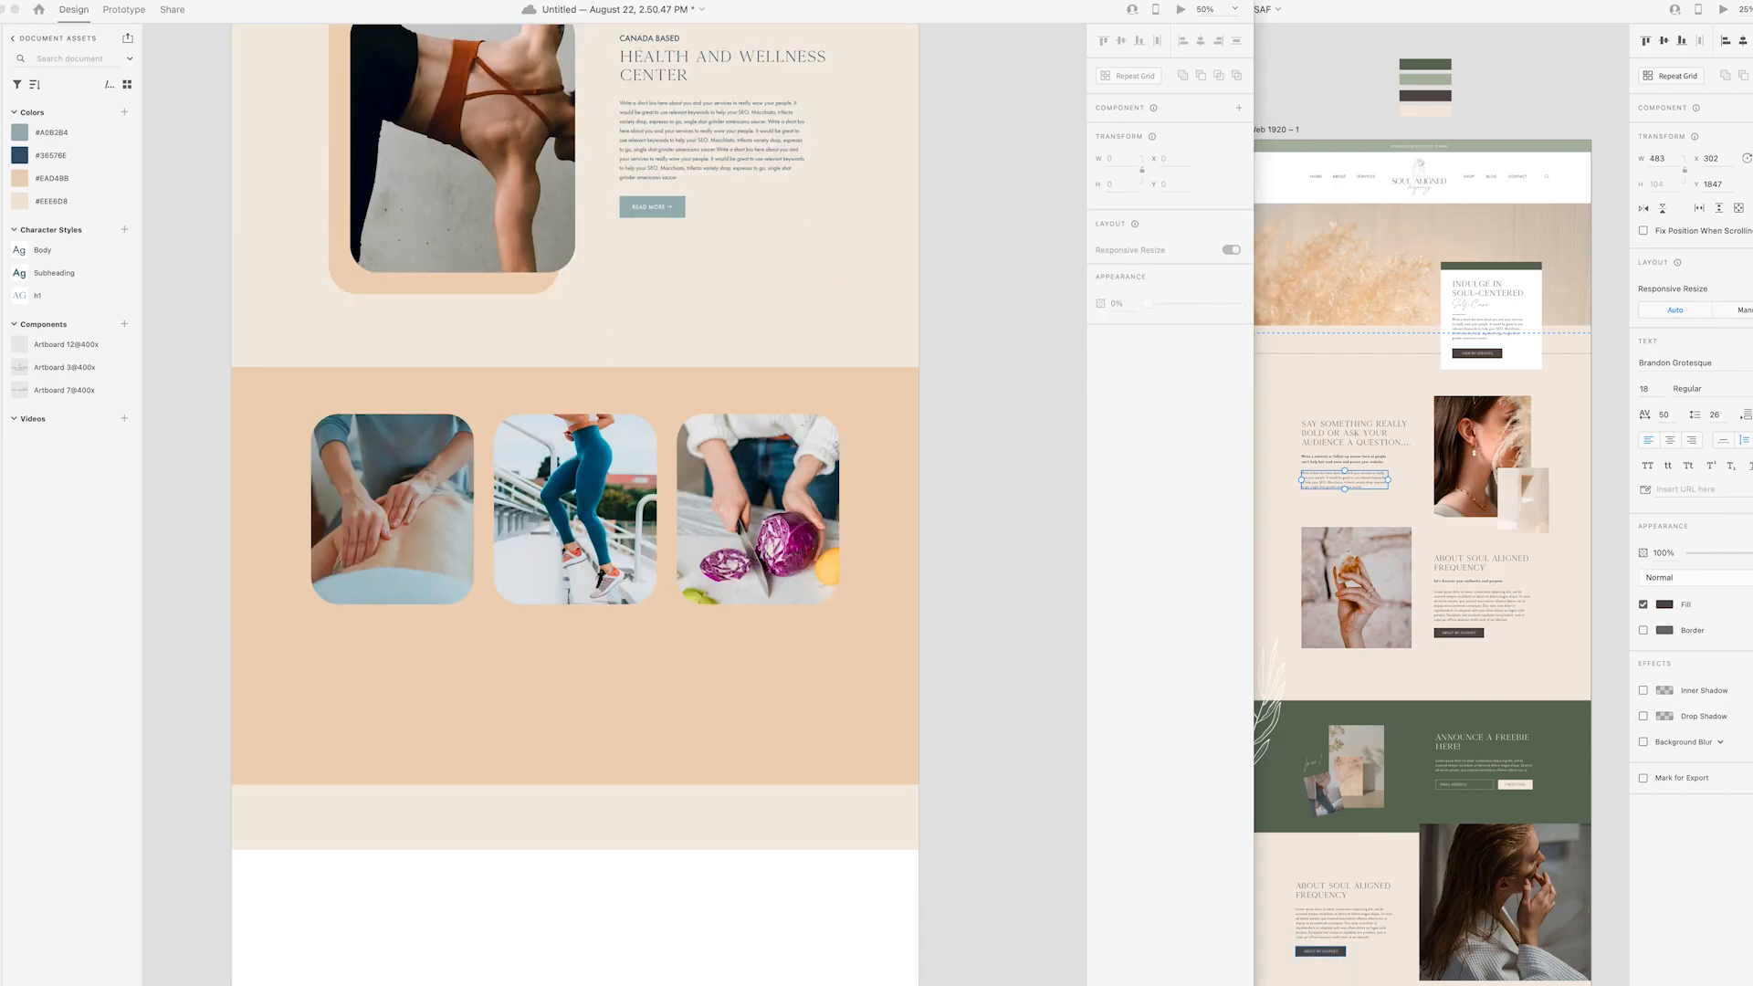
{"action": "left_click", "coordinate": [661, 513]}
{"action": "left_click_drag", "start_coordinate": [654, 512], "coordinate": [654, 558]}
{"action": "left_click_drag", "start_coordinate": [703, 67], "coordinate": [564, 412], "text": "alt"}
{"action": "double_click", "coordinate": [563, 411]}
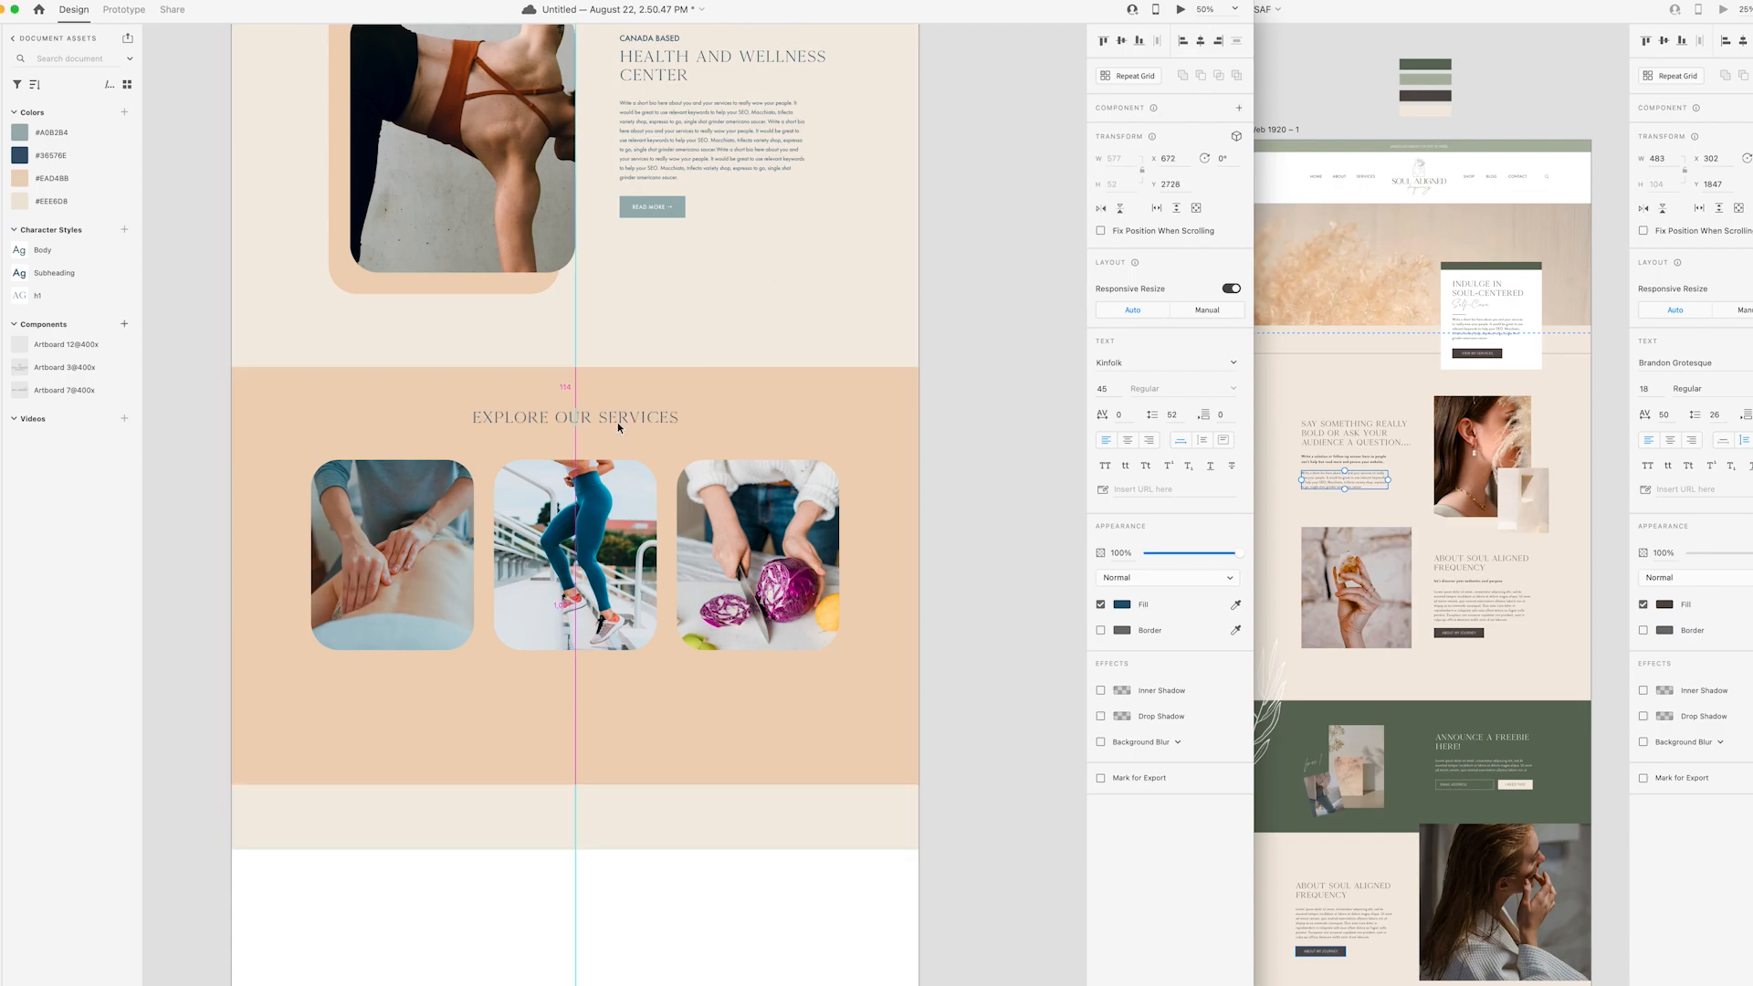
{"action": "left_click", "coordinate": [966, 463]}
{"action": "scroll", "coordinate": [966, 463], "scroll_direction": "up", "scroll_amount": 1}
{"action": "scroll", "coordinate": [966, 463], "scroll_direction": "down", "scroll_amount": 1}
{"action": "left_click_drag", "start_coordinate": [611, 376], "coordinate": [611, 387]}
- Add the numbers 01, 02 and 03 in 65-point Kinfolk at the lower-right corners of the three photos
{"action": "left_click", "coordinate": [249, 147]}
{"action": "key", "text": "t"}
{"action": "left_click", "coordinate": [361, 343]}
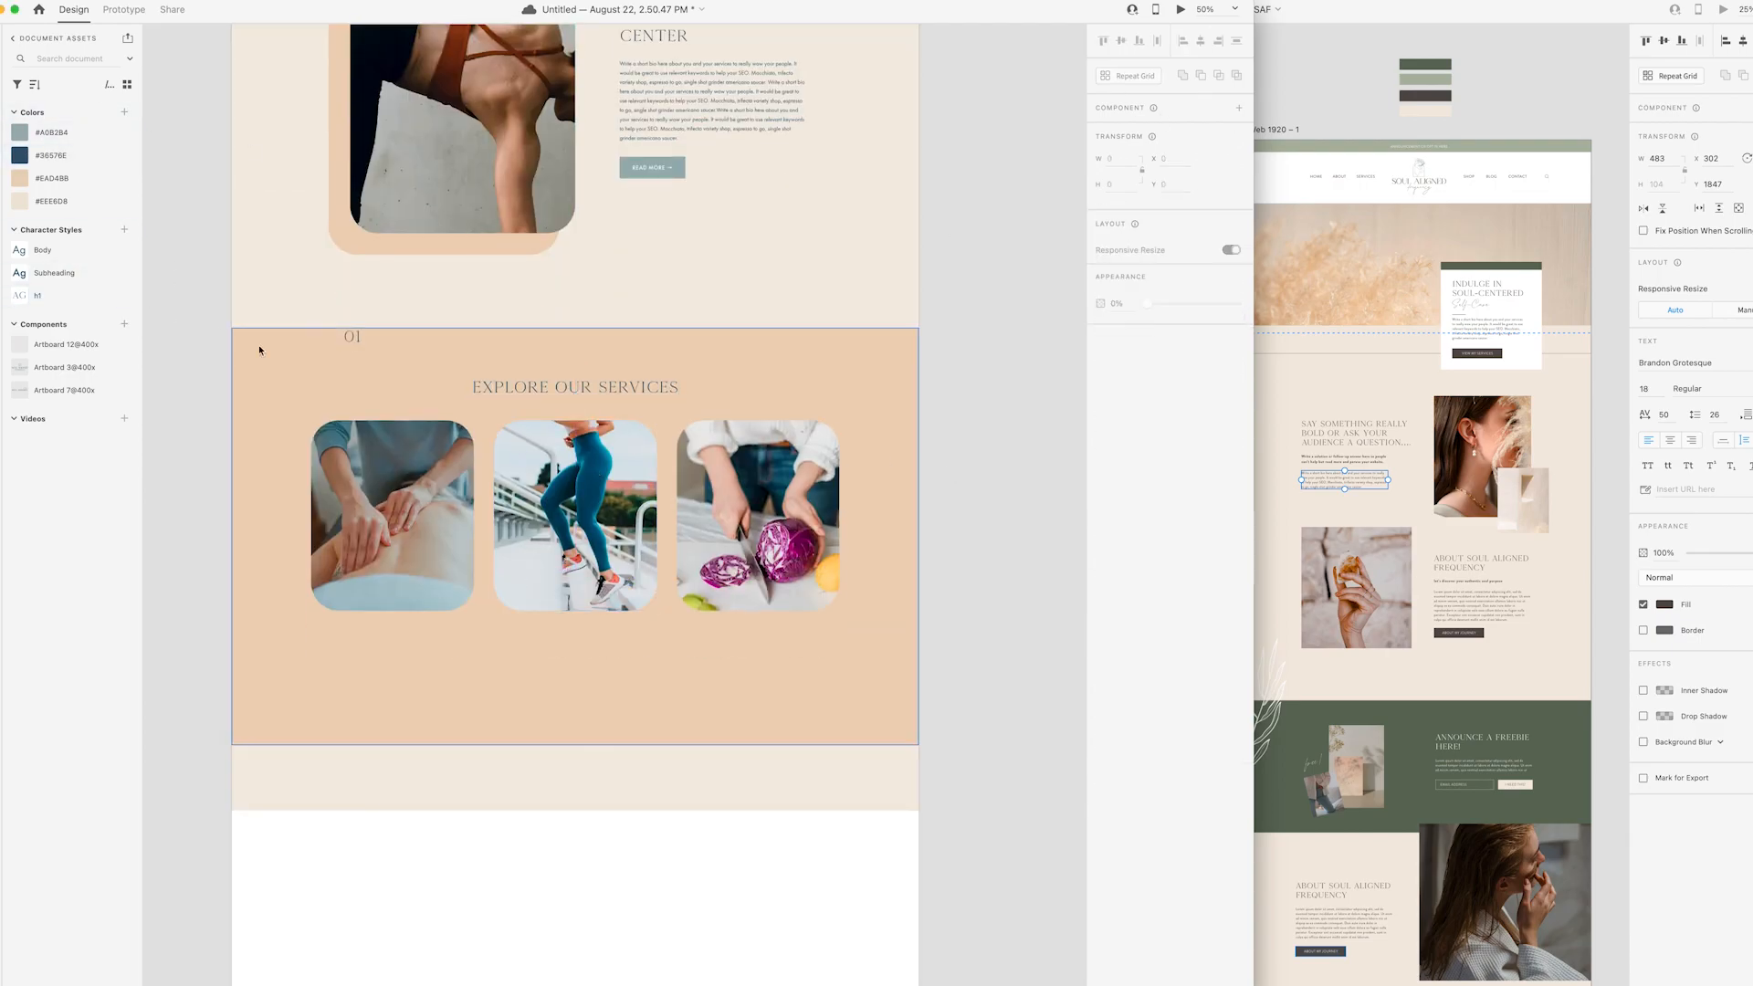
{"action": "left_click_drag", "start_coordinate": [254, 340], "coordinate": [408, 654]}
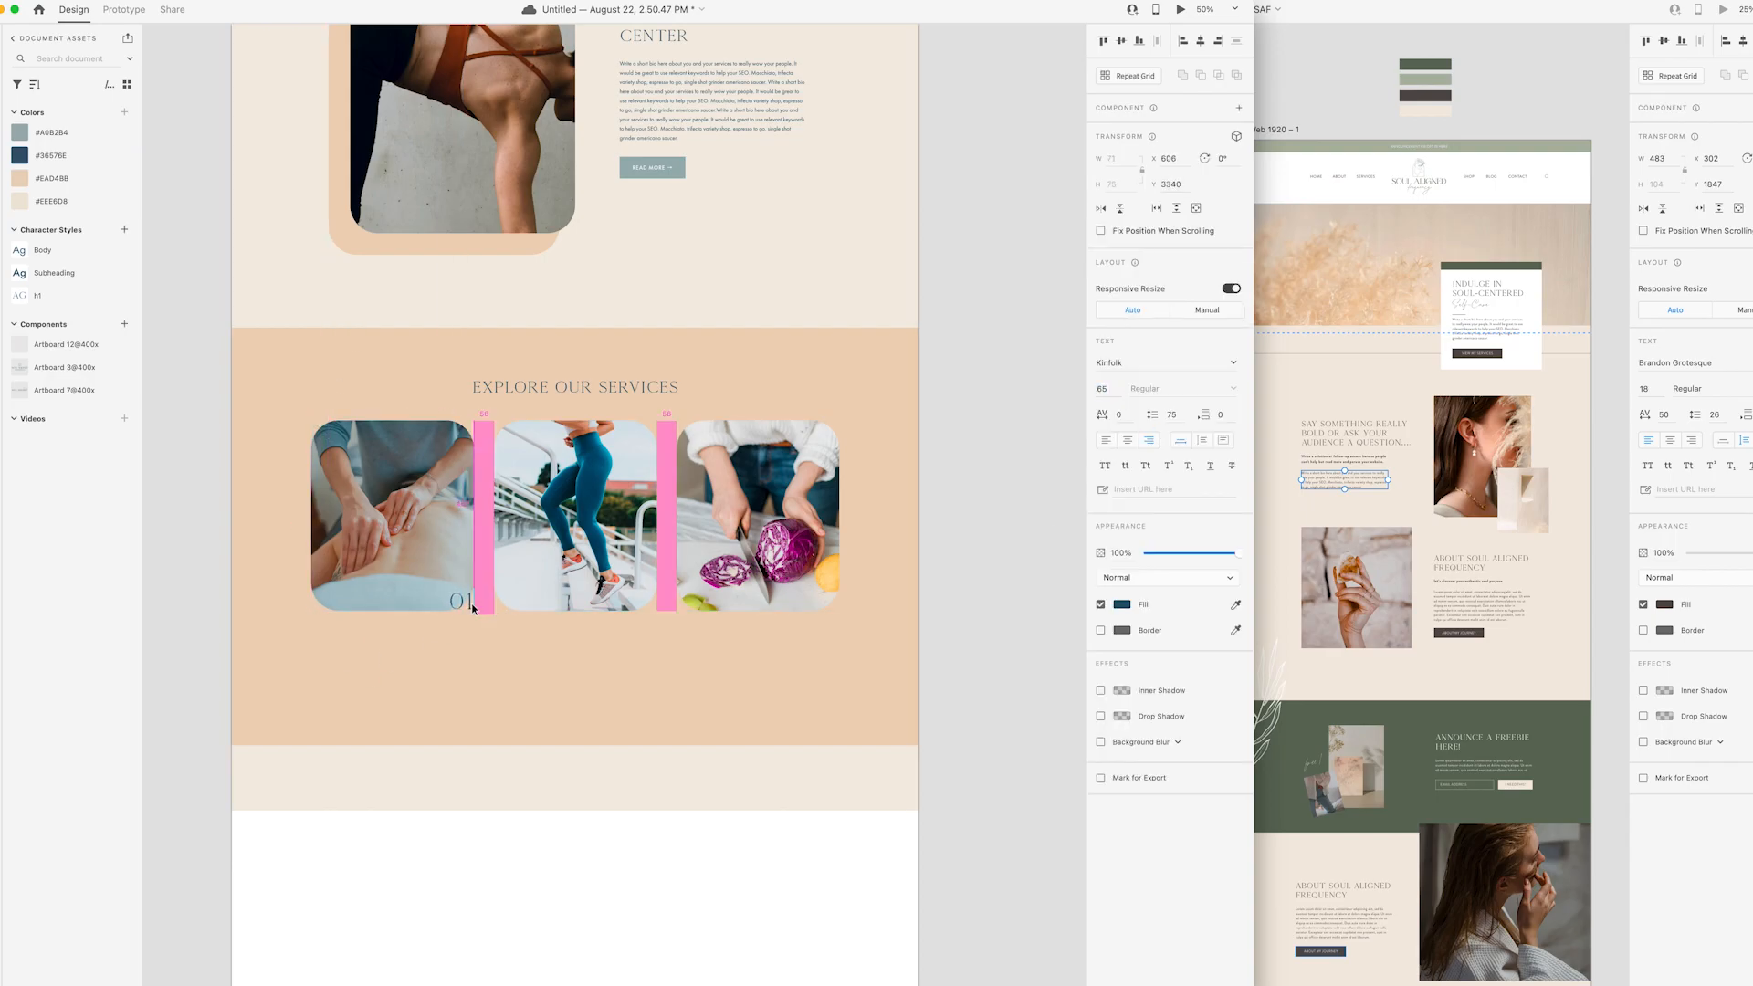
{"action": "left_click_drag", "start_coordinate": [473, 609], "coordinate": [328, 436]}
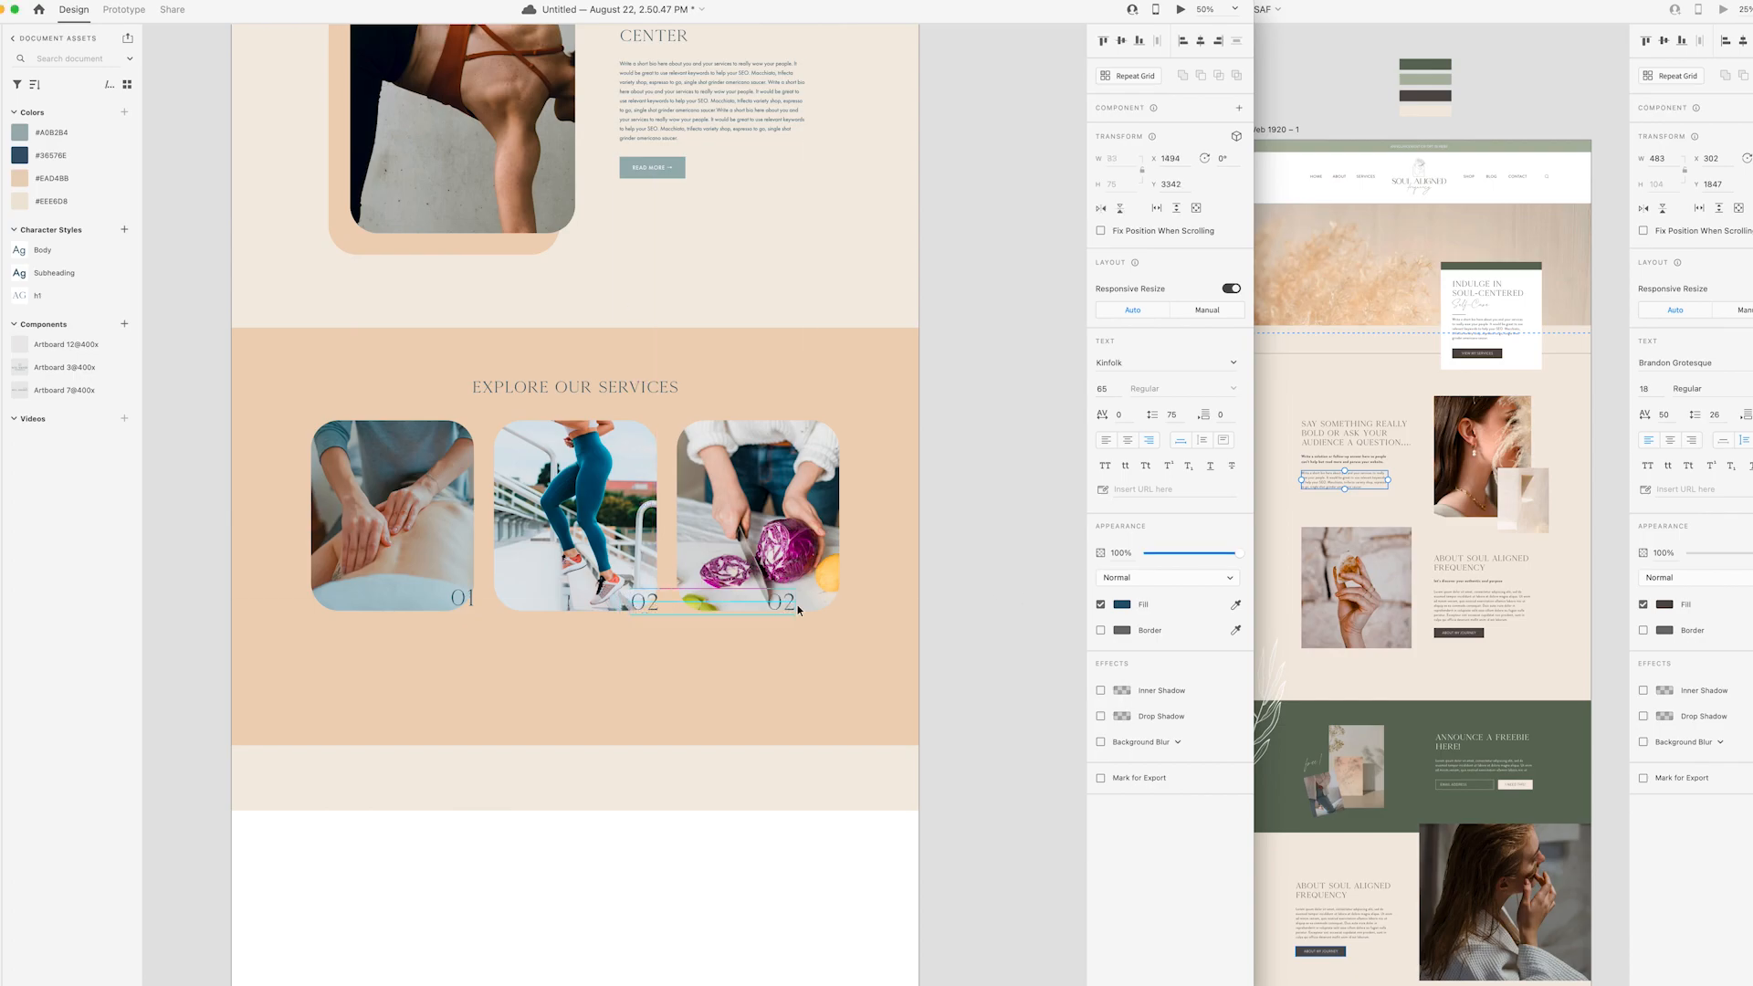
- Change the services heading to WE CAN HELP WITH and add a centred SOUL ALIGNED PERFORMANCE subheading above it
{"action": "double_click", "coordinate": [600, 387]}
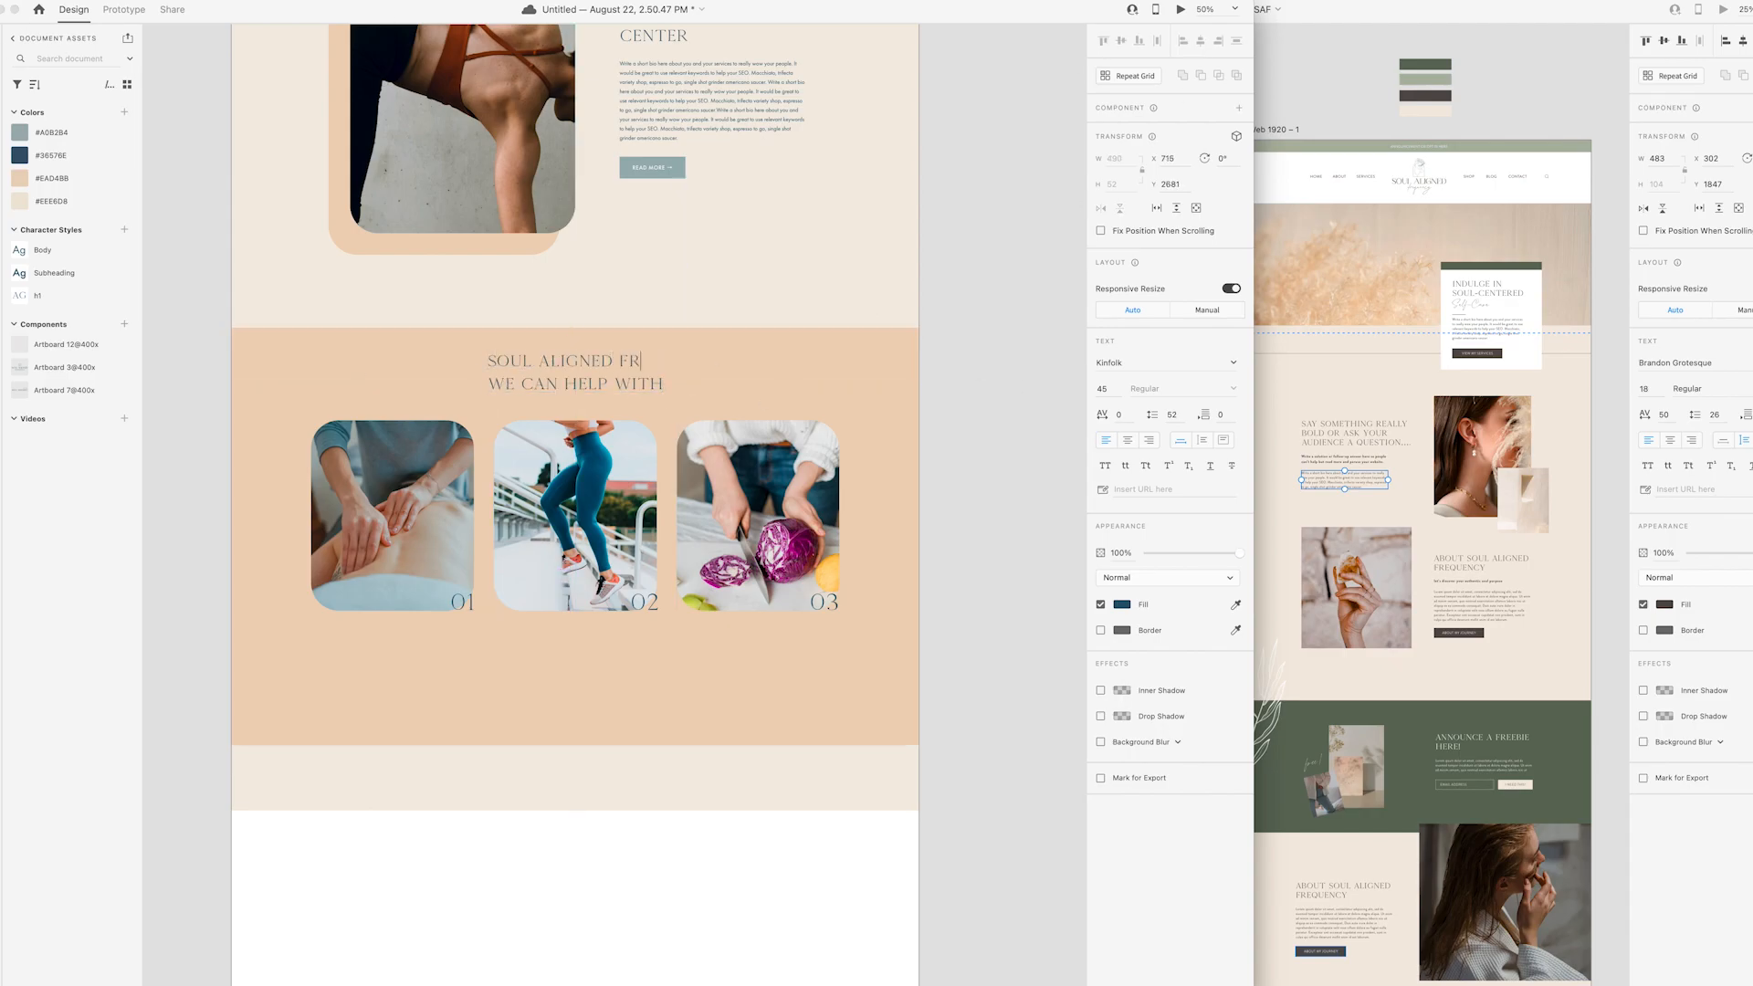
{"action": "left_click", "coordinate": [1103, 466]}
{"action": "left_click", "coordinate": [1200, 41]}
{"action": "left_click", "coordinate": [1054, 309]}
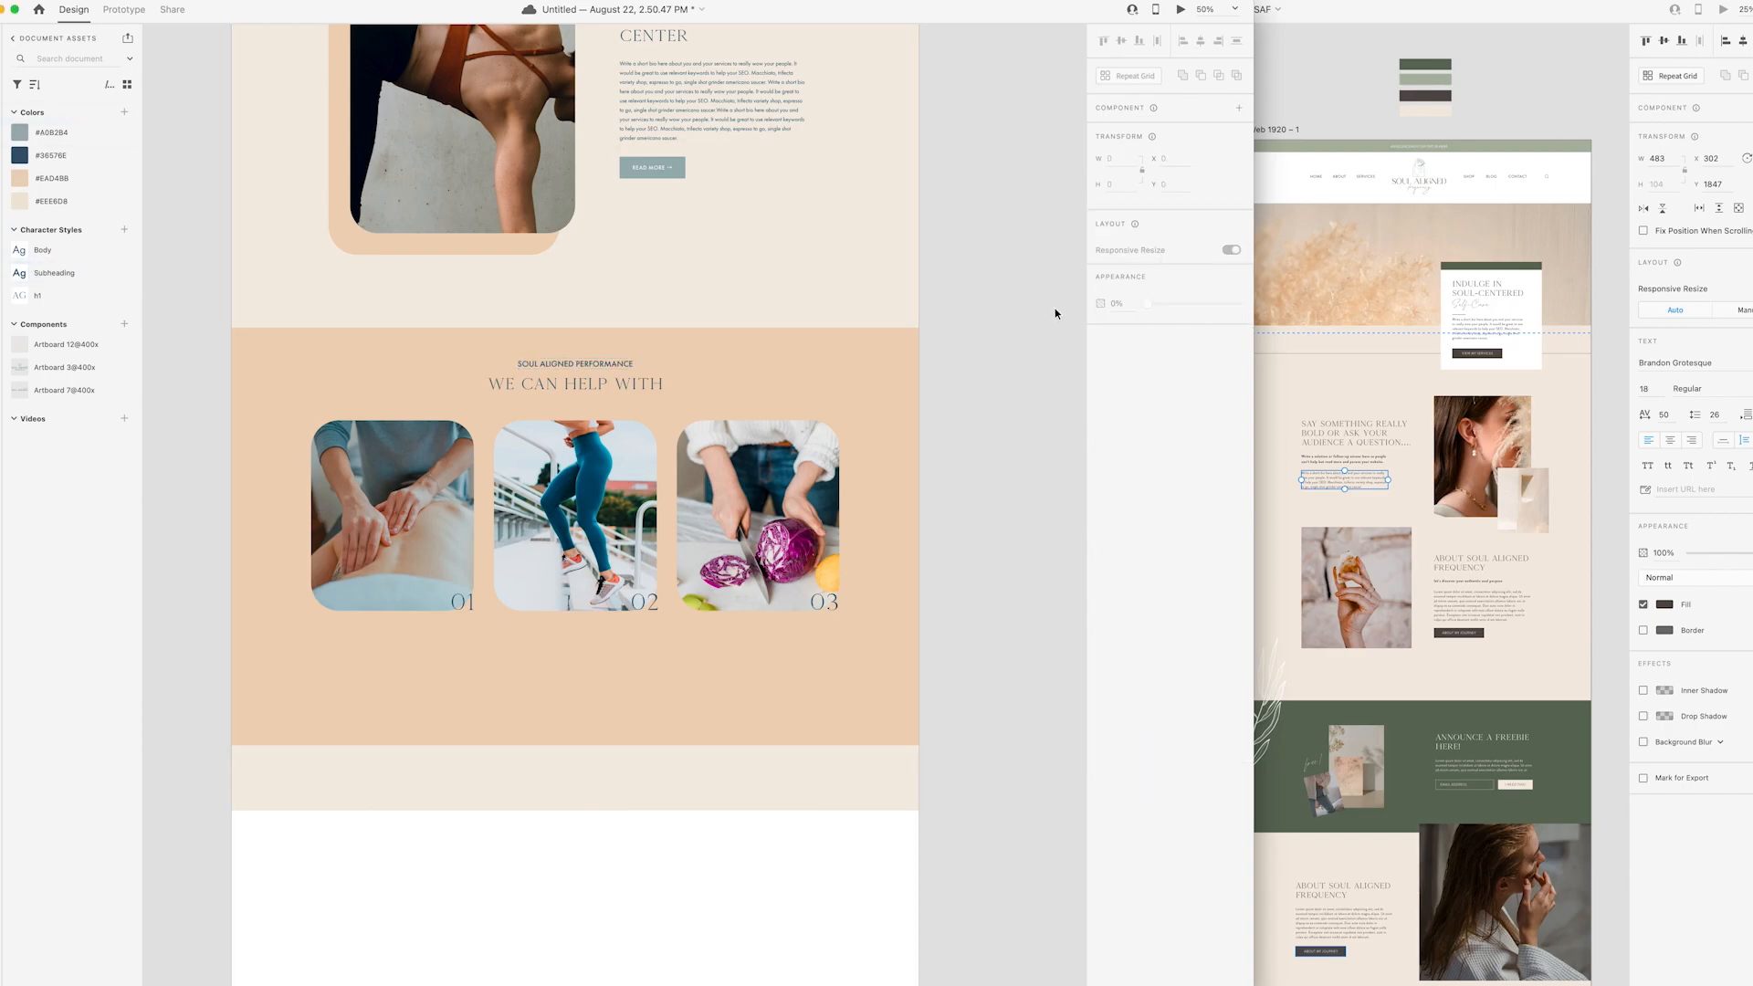
- Add the labels BODY WORK, BODY GOALS and OVERALL HEALTH beneath the three service photos
{"action": "scroll", "coordinate": [1055, 309], "scroll_direction": "up", "scroll_amount": 3}
{"action": "left_click", "coordinate": [484, 741]}
{"action": "scroll", "coordinate": [971, 786], "scroll_direction": "down", "scroll_amount": 3}
{"action": "left_click_drag", "start_coordinate": [597, 373], "coordinate": [413, 636]}
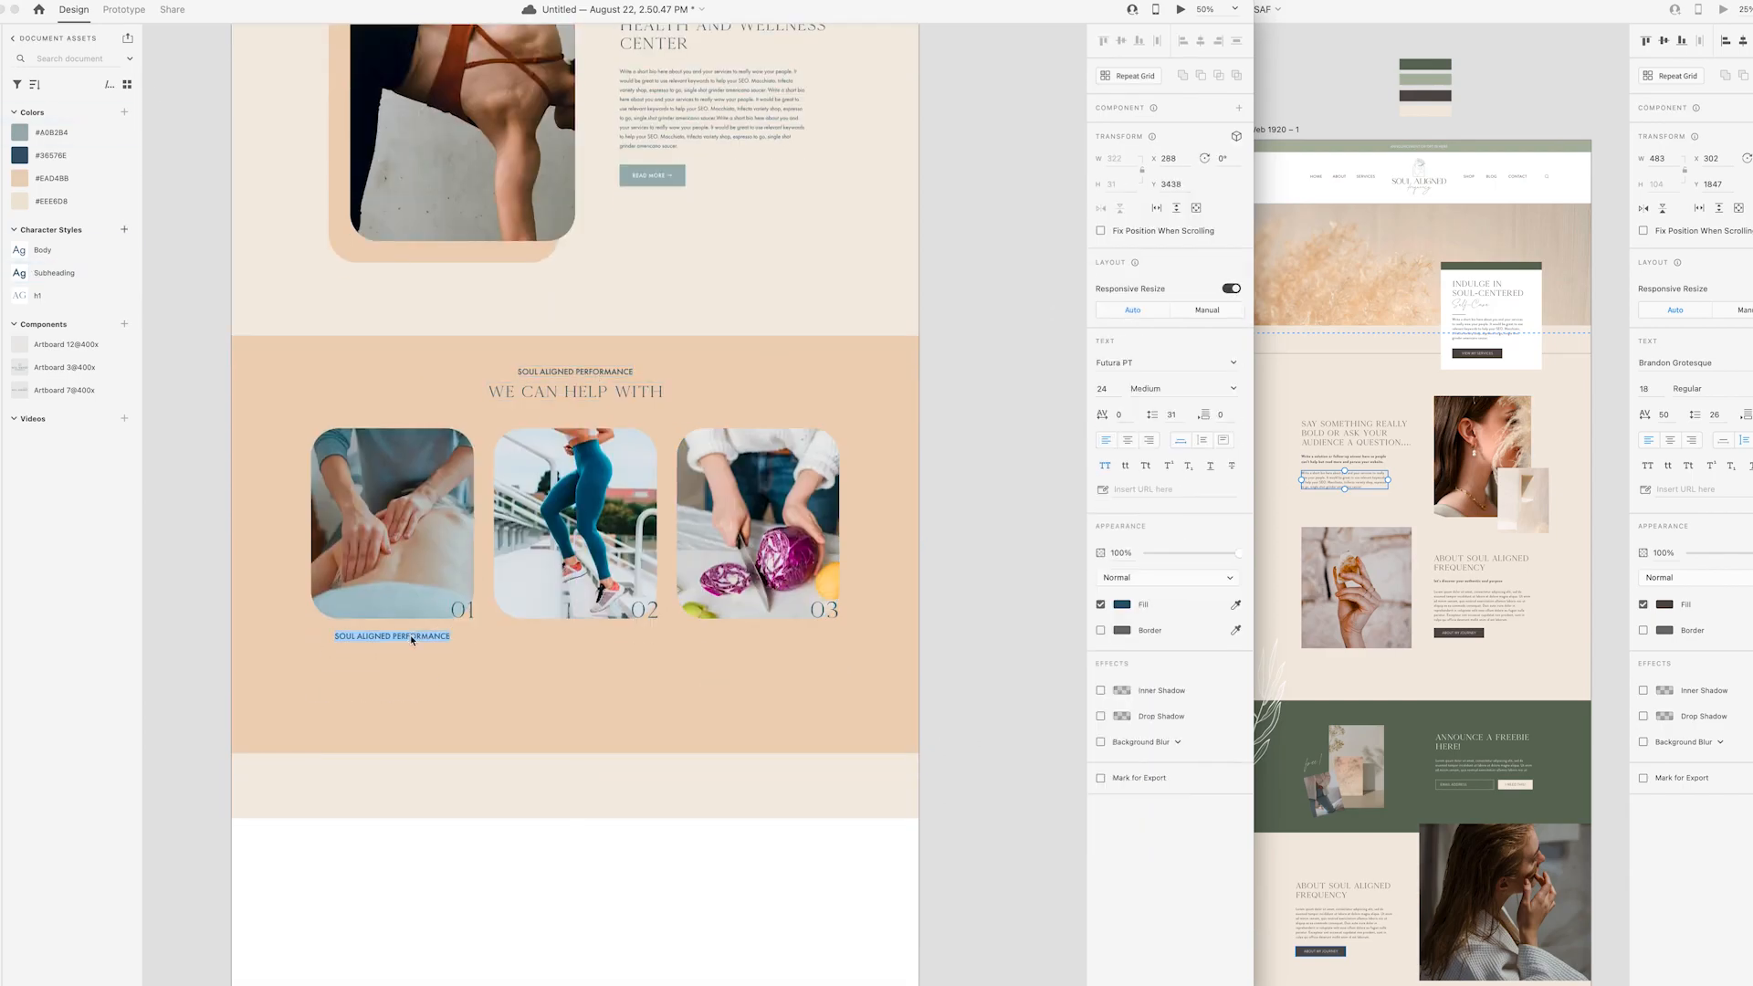
{"action": "left_click_drag", "start_coordinate": [423, 638], "coordinate": [592, 646]}
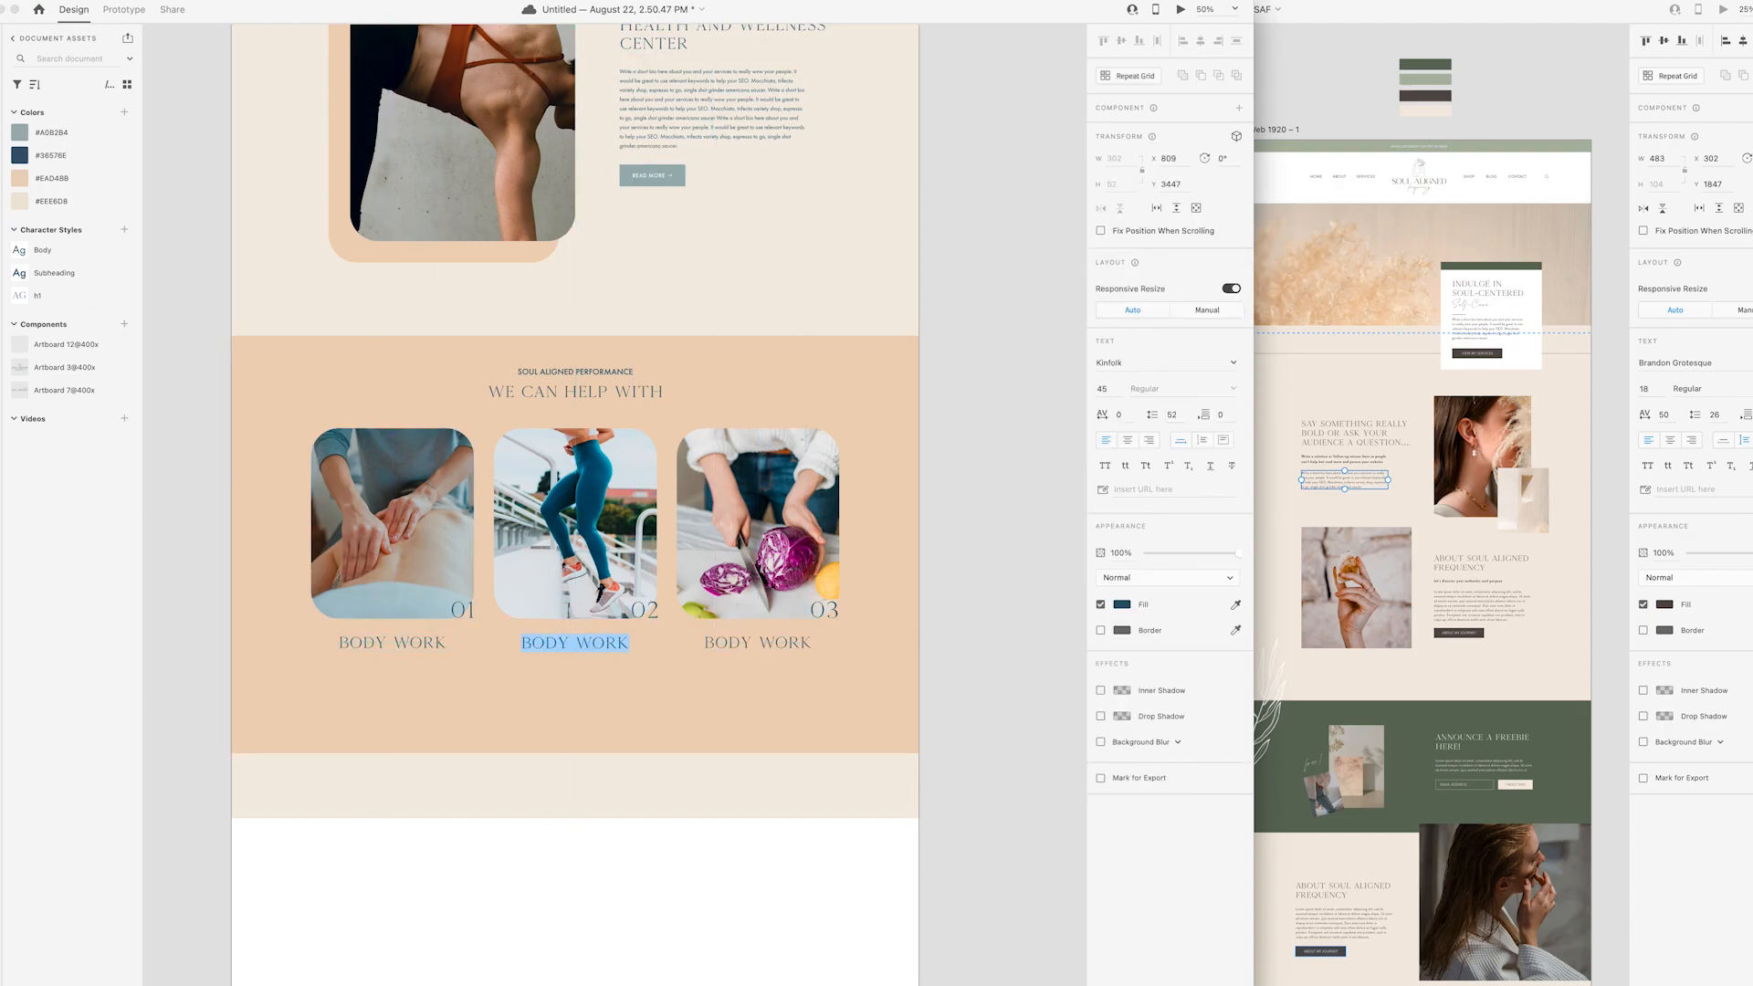
{"action": "left_click_drag", "start_coordinate": [567, 643], "coordinate": [639, 647]}
{"action": "type", "text": "GOALS"}
{"action": "triple_click", "coordinate": [776, 642]}
{"action": "type", "text": "HEALTH"}
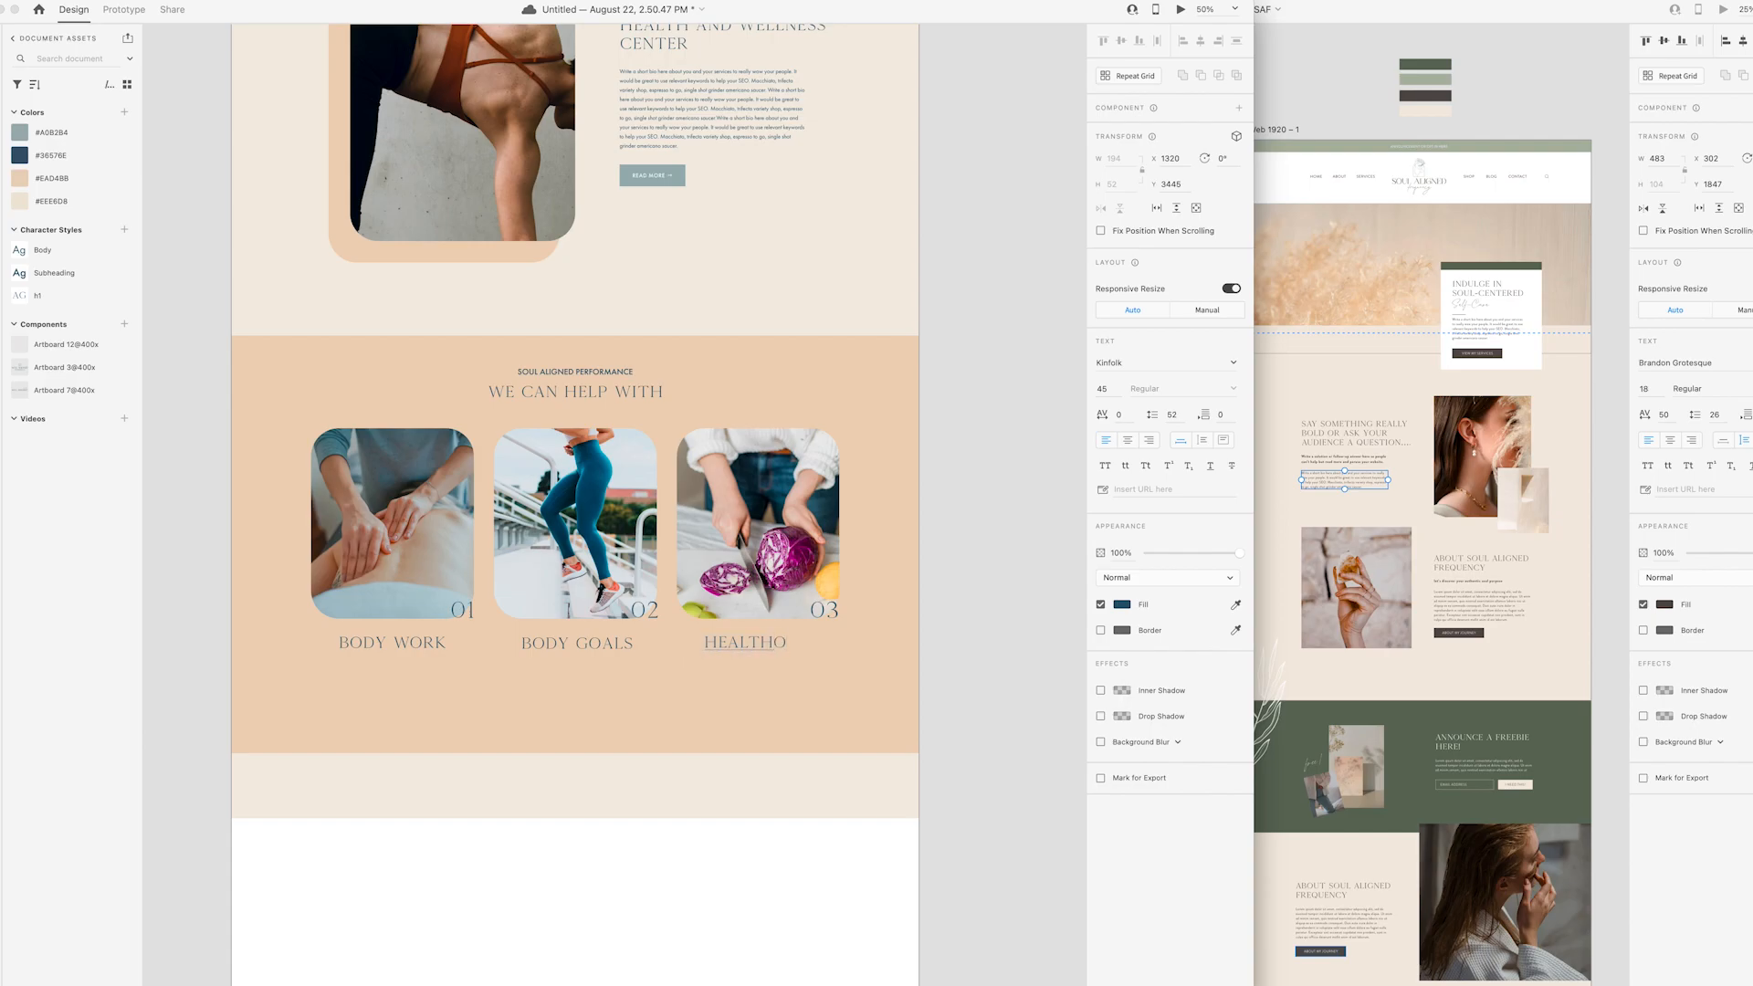
- Apply the Subheading character style to the three service labels and centre each one under its photo
{"action": "left_click", "coordinate": [447, 648], "text": "shift"}
{"action": "left_click", "coordinate": [54, 272]}
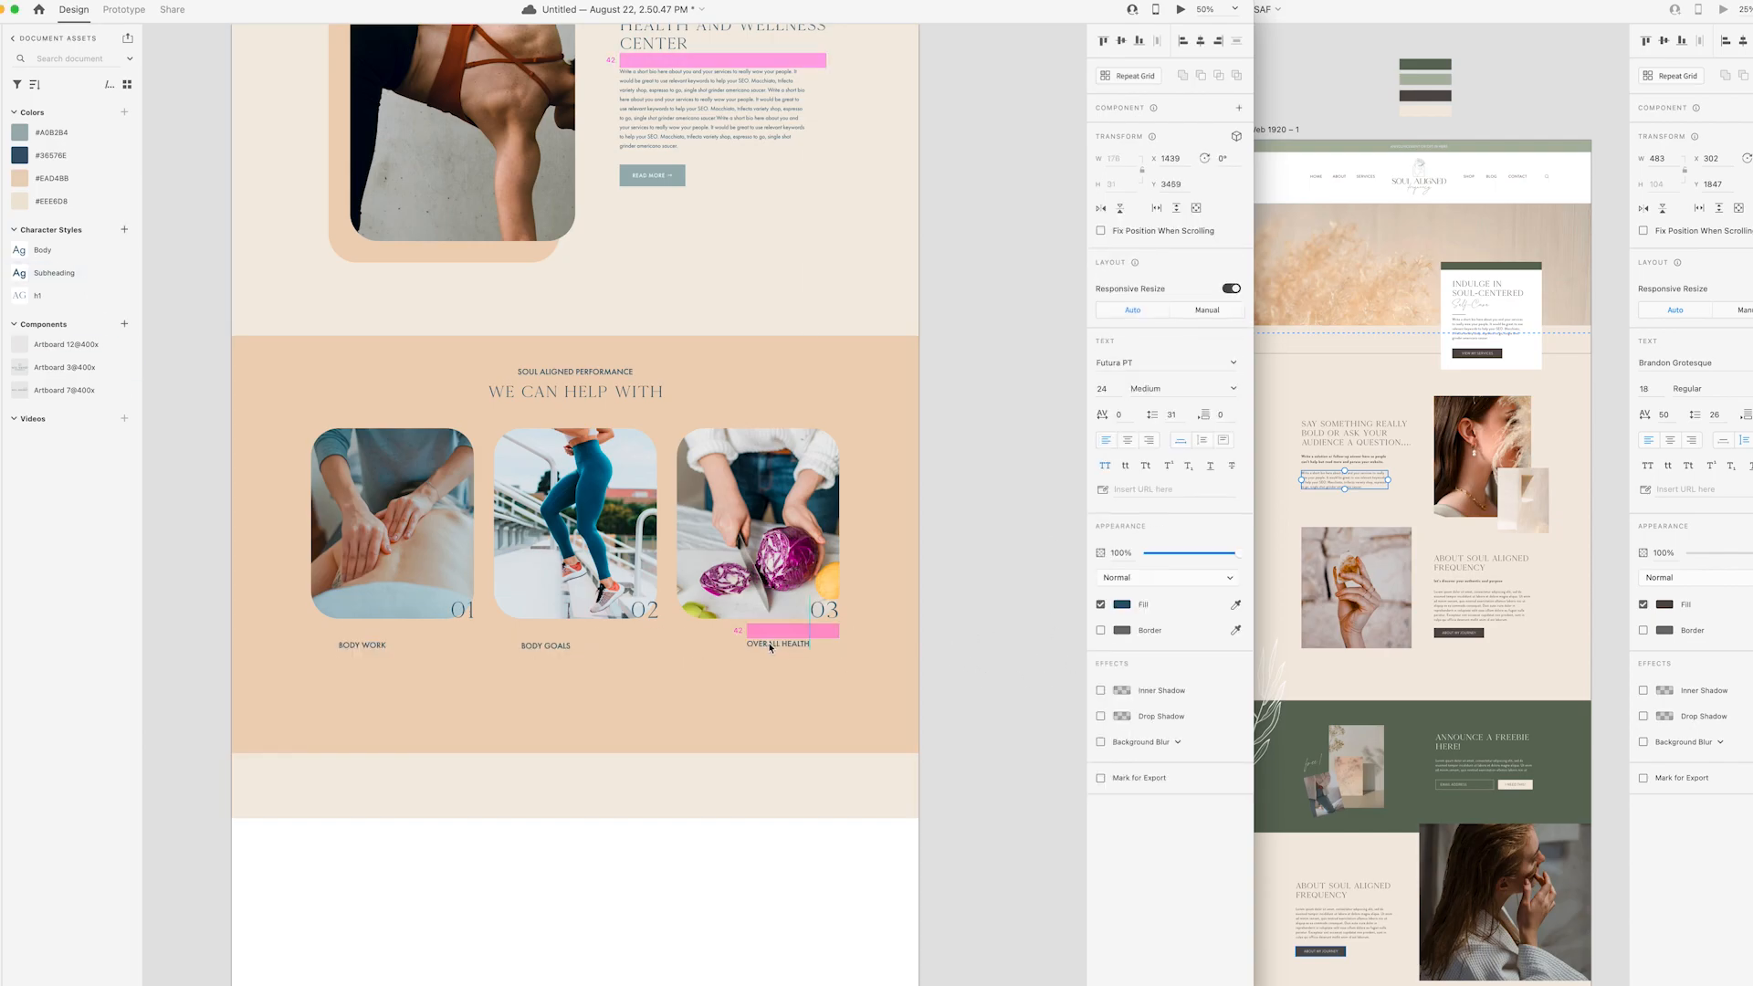
{"action": "left_click", "coordinate": [955, 649]}
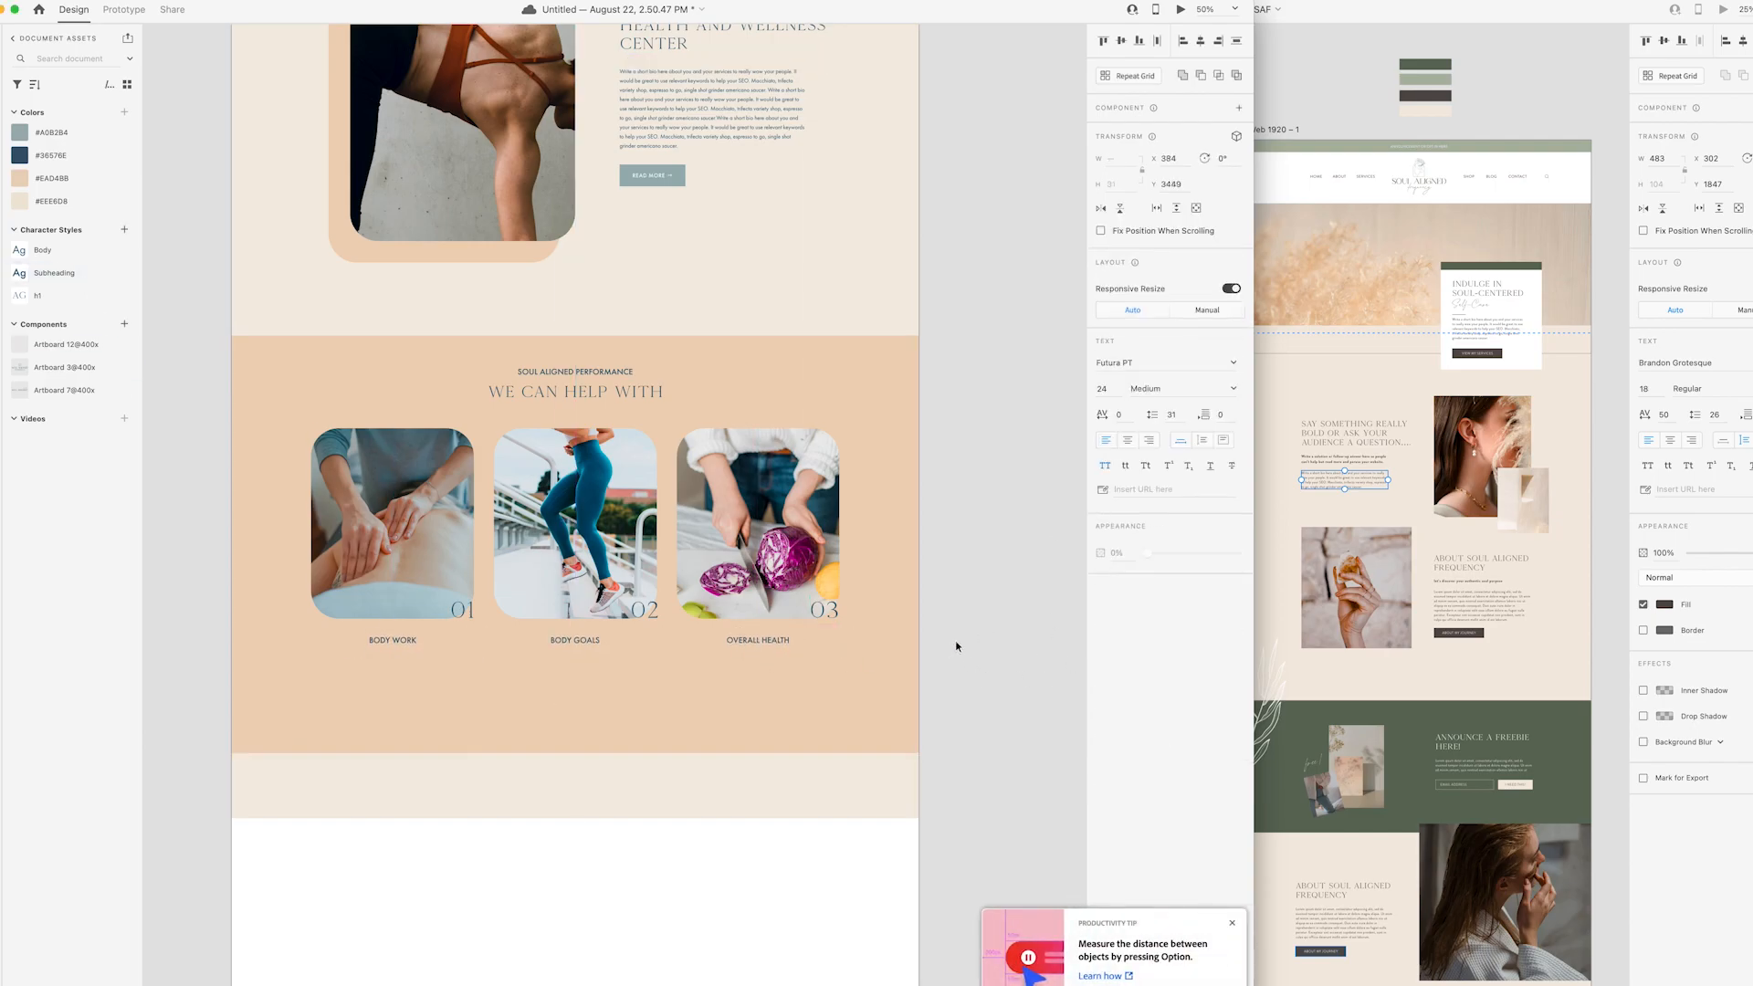
- Copy the body paragraph beneath each service label as a narrow, centred three-line description
{"action": "scroll", "coordinate": [954, 649], "scroll_direction": "down", "scroll_amount": 2}
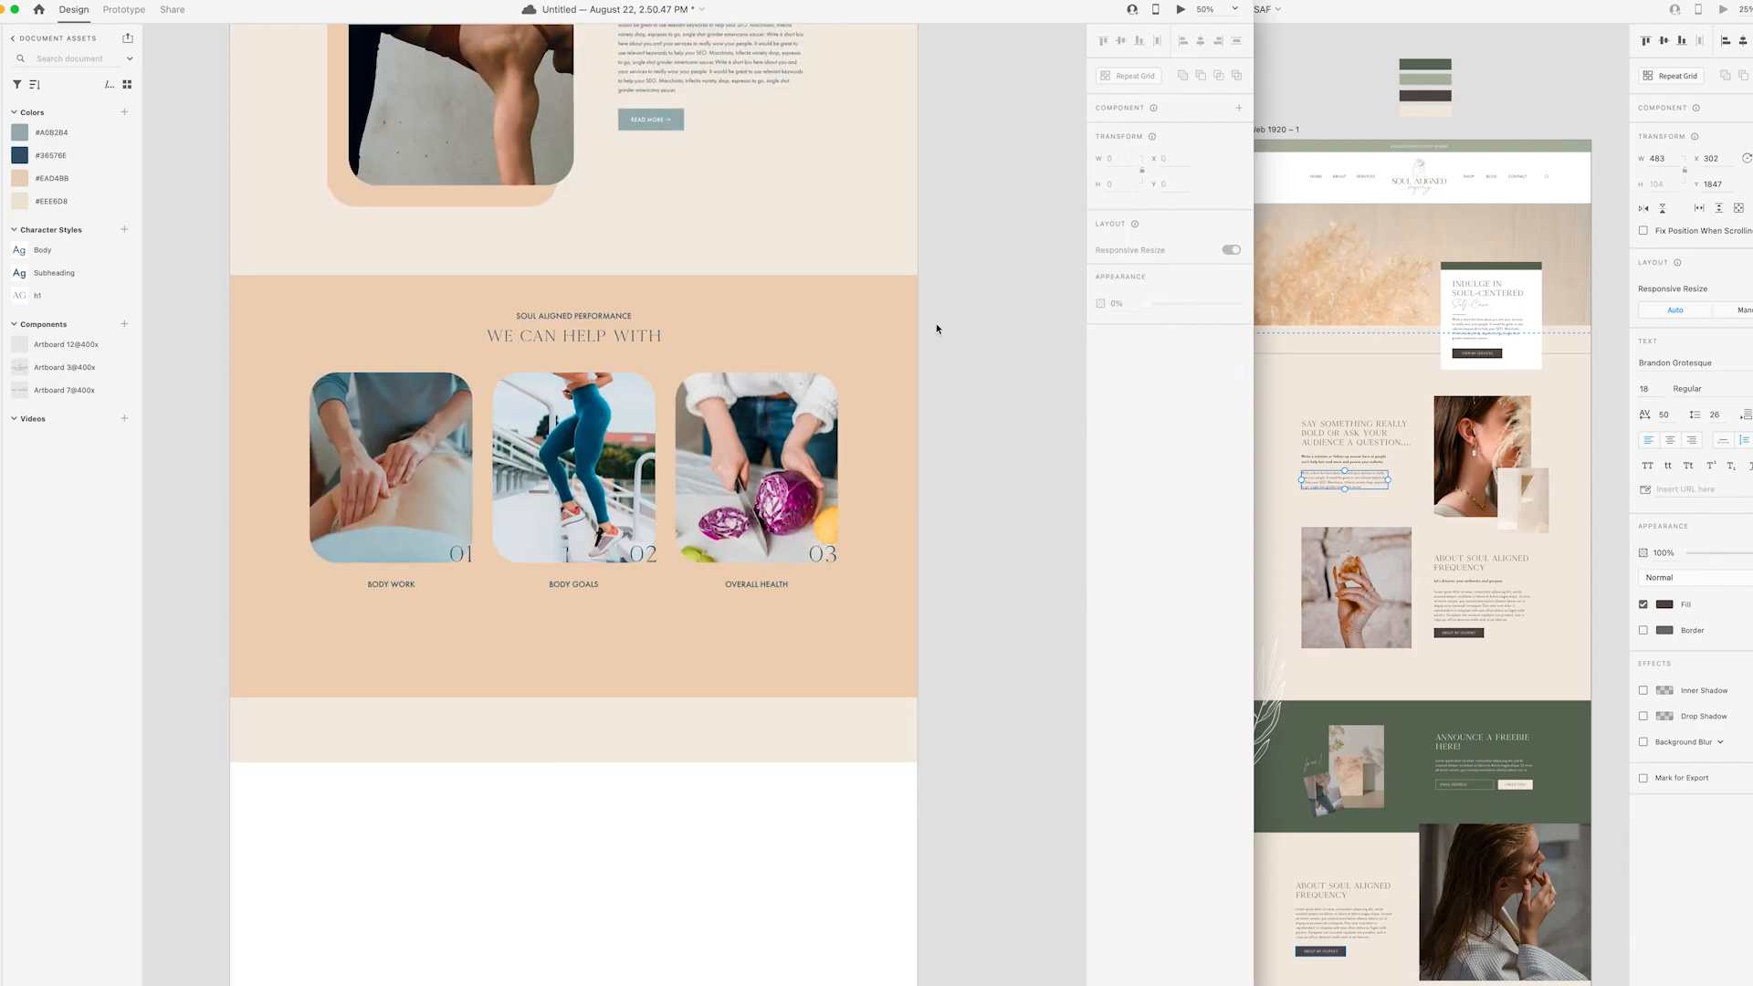
{"action": "scroll", "coordinate": [939, 392], "scroll_direction": "up", "scroll_amount": 10}
{"action": "scroll", "coordinate": [940, 392], "scroll_direction": "down", "scroll_amount": 10}
{"action": "scroll", "coordinate": [939, 391], "scroll_direction": "left", "scroll_amount": 1}
{"action": "left_click", "coordinate": [750, 64]}
{"action": "left_click_drag", "start_coordinate": [751, 64], "coordinate": [458, 649]}
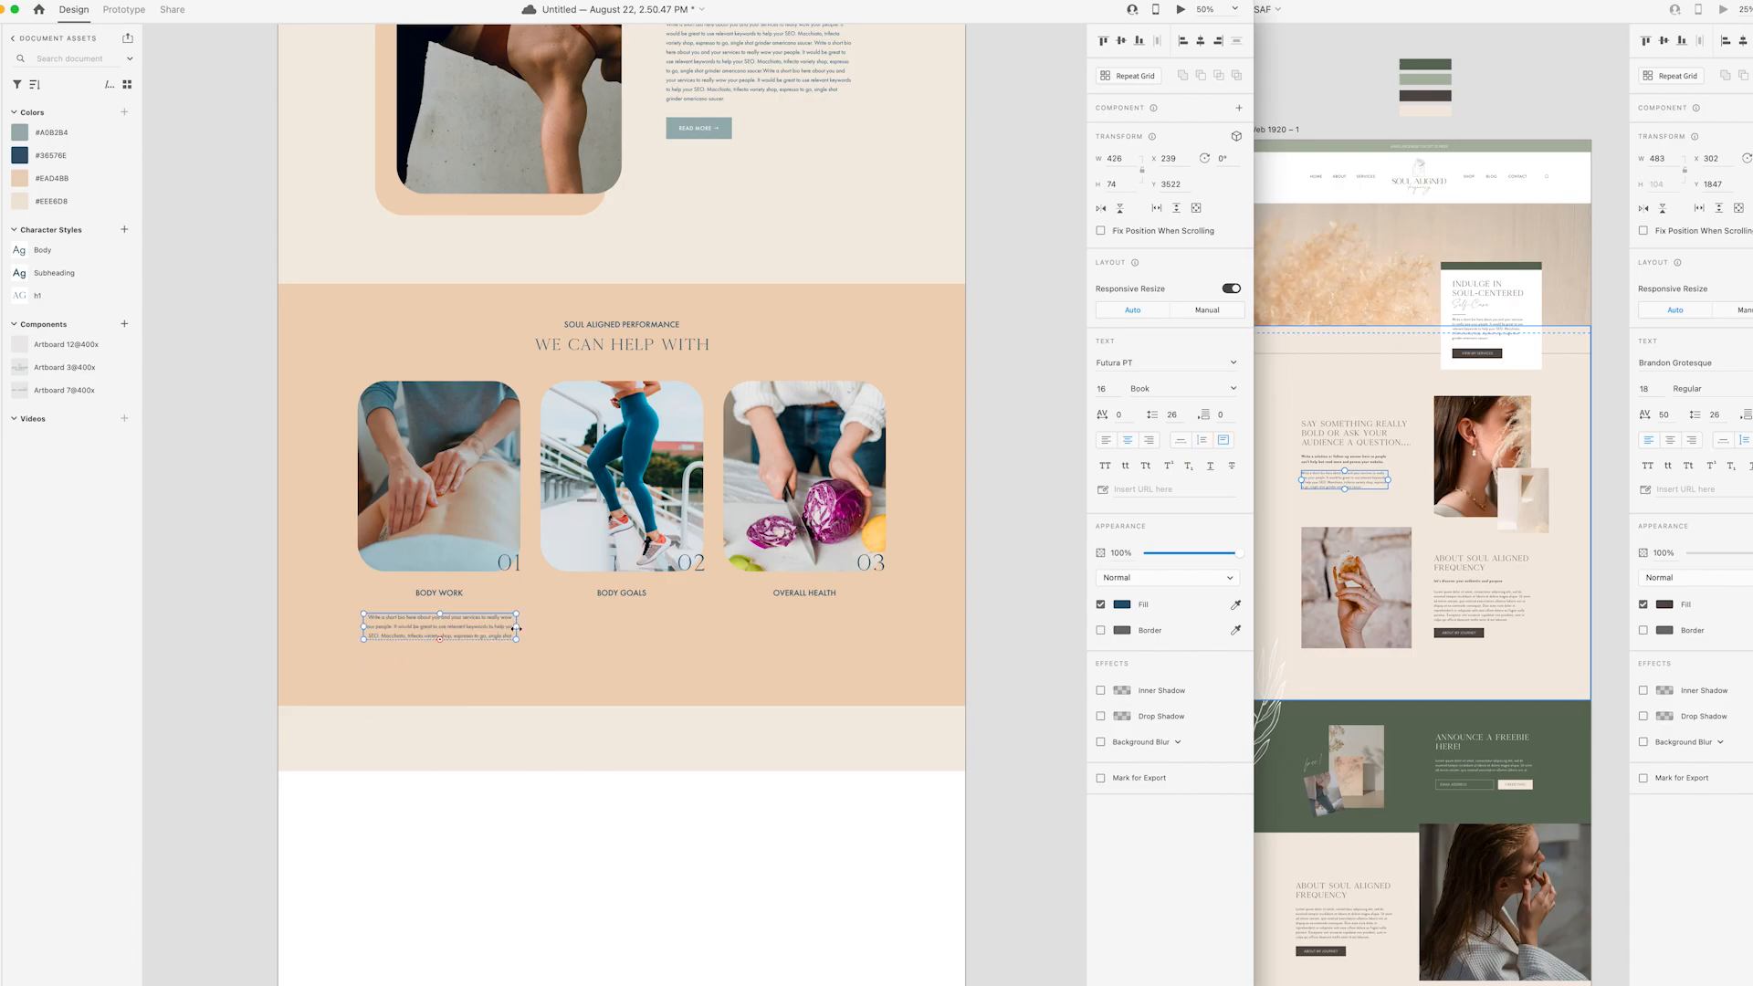
{"action": "left_click_drag", "start_coordinate": [468, 625], "coordinate": [877, 461]}
{"action": "left_click", "coordinate": [928, 591]}
{"action": "left_click", "coordinate": [1017, 571]}
- Extend the cream background rectangle below the peach section down to the artboard's lower edge
{"action": "scroll", "coordinate": [1017, 571], "scroll_direction": "down", "scroll_amount": 2}
{"action": "right_click", "coordinate": [625, 652]}
{"action": "left_click", "coordinate": [614, 704]}
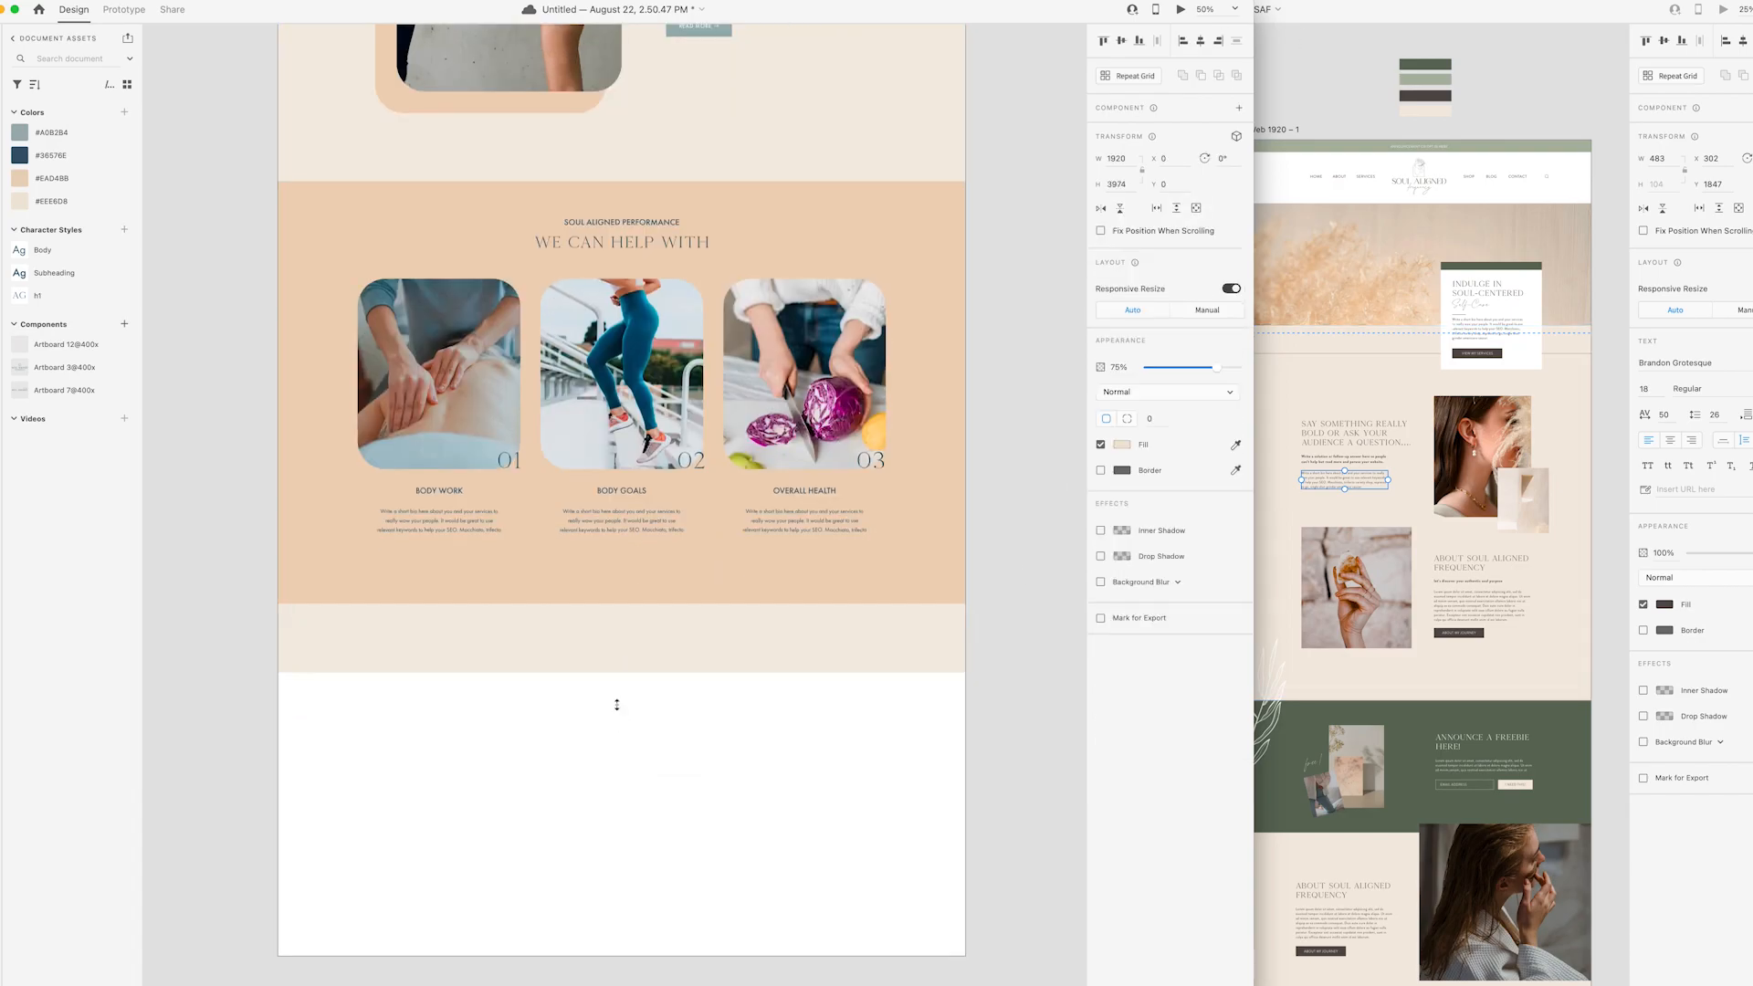
{"action": "scroll", "coordinate": [981, 621], "scroll_direction": "up", "scroll_amount": 3}
{"action": "scroll", "coordinate": [990, 549], "scroll_direction": "up", "scroll_amount": 3}
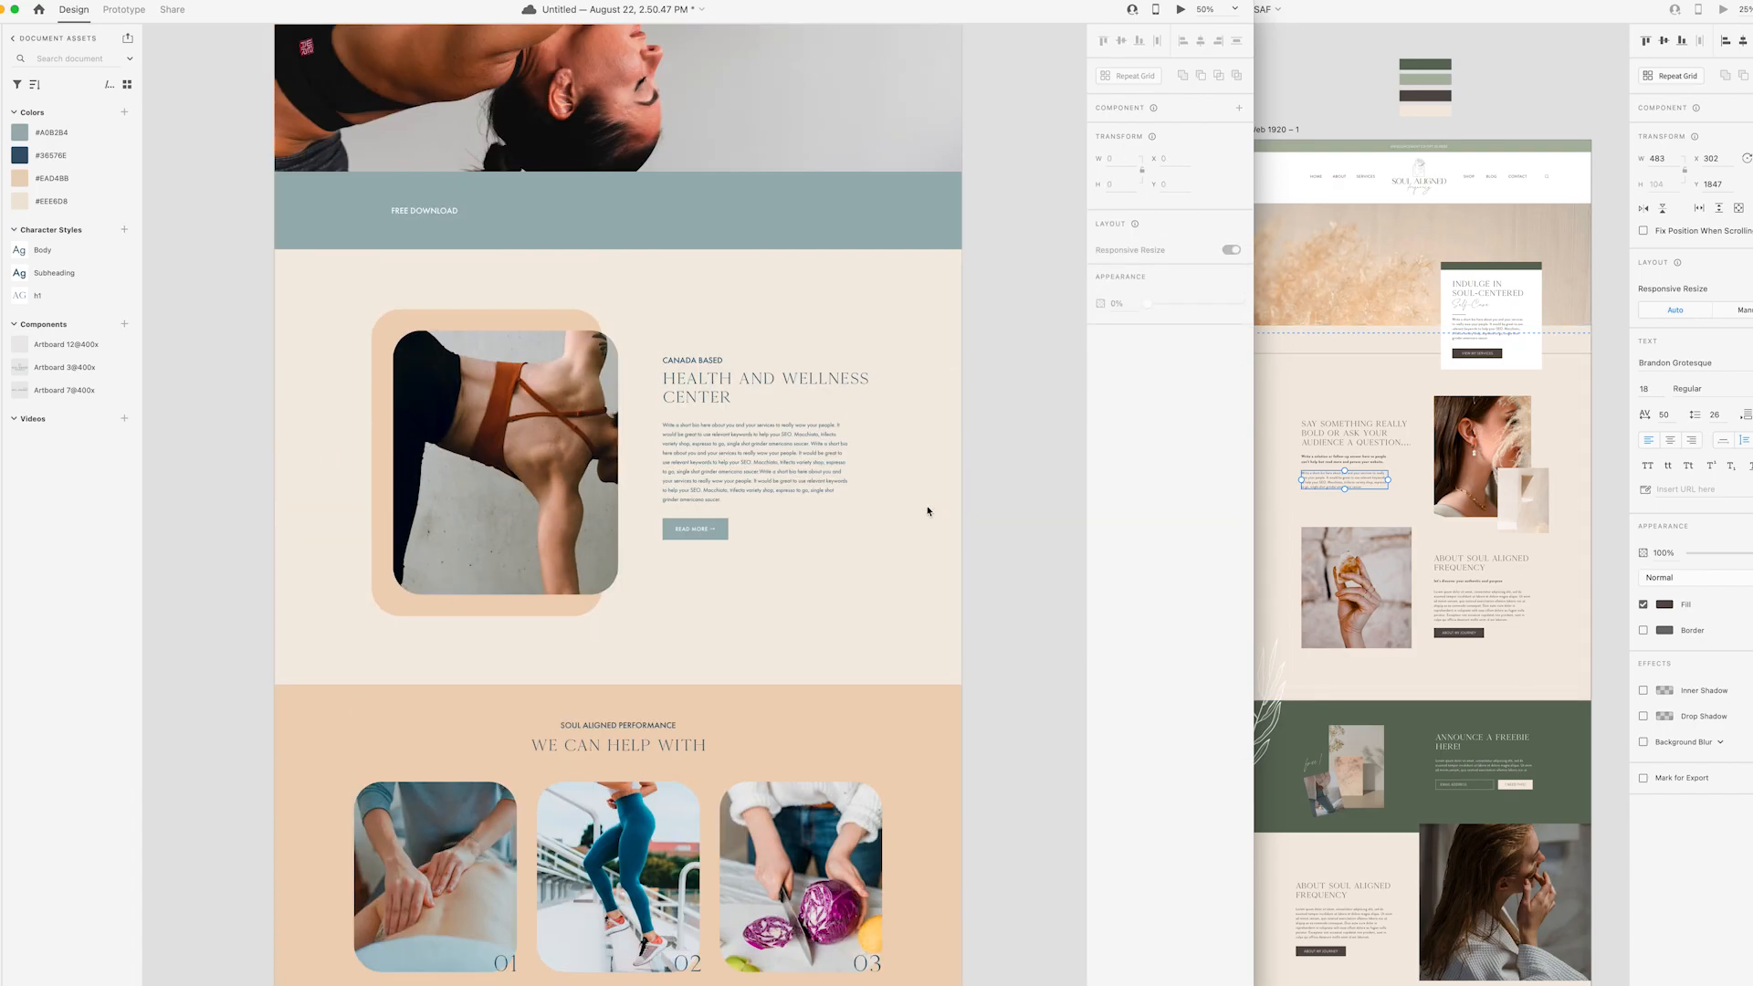
{"action": "scroll", "coordinate": [187, 83], "scroll_direction": "up", "scroll_amount": 2}
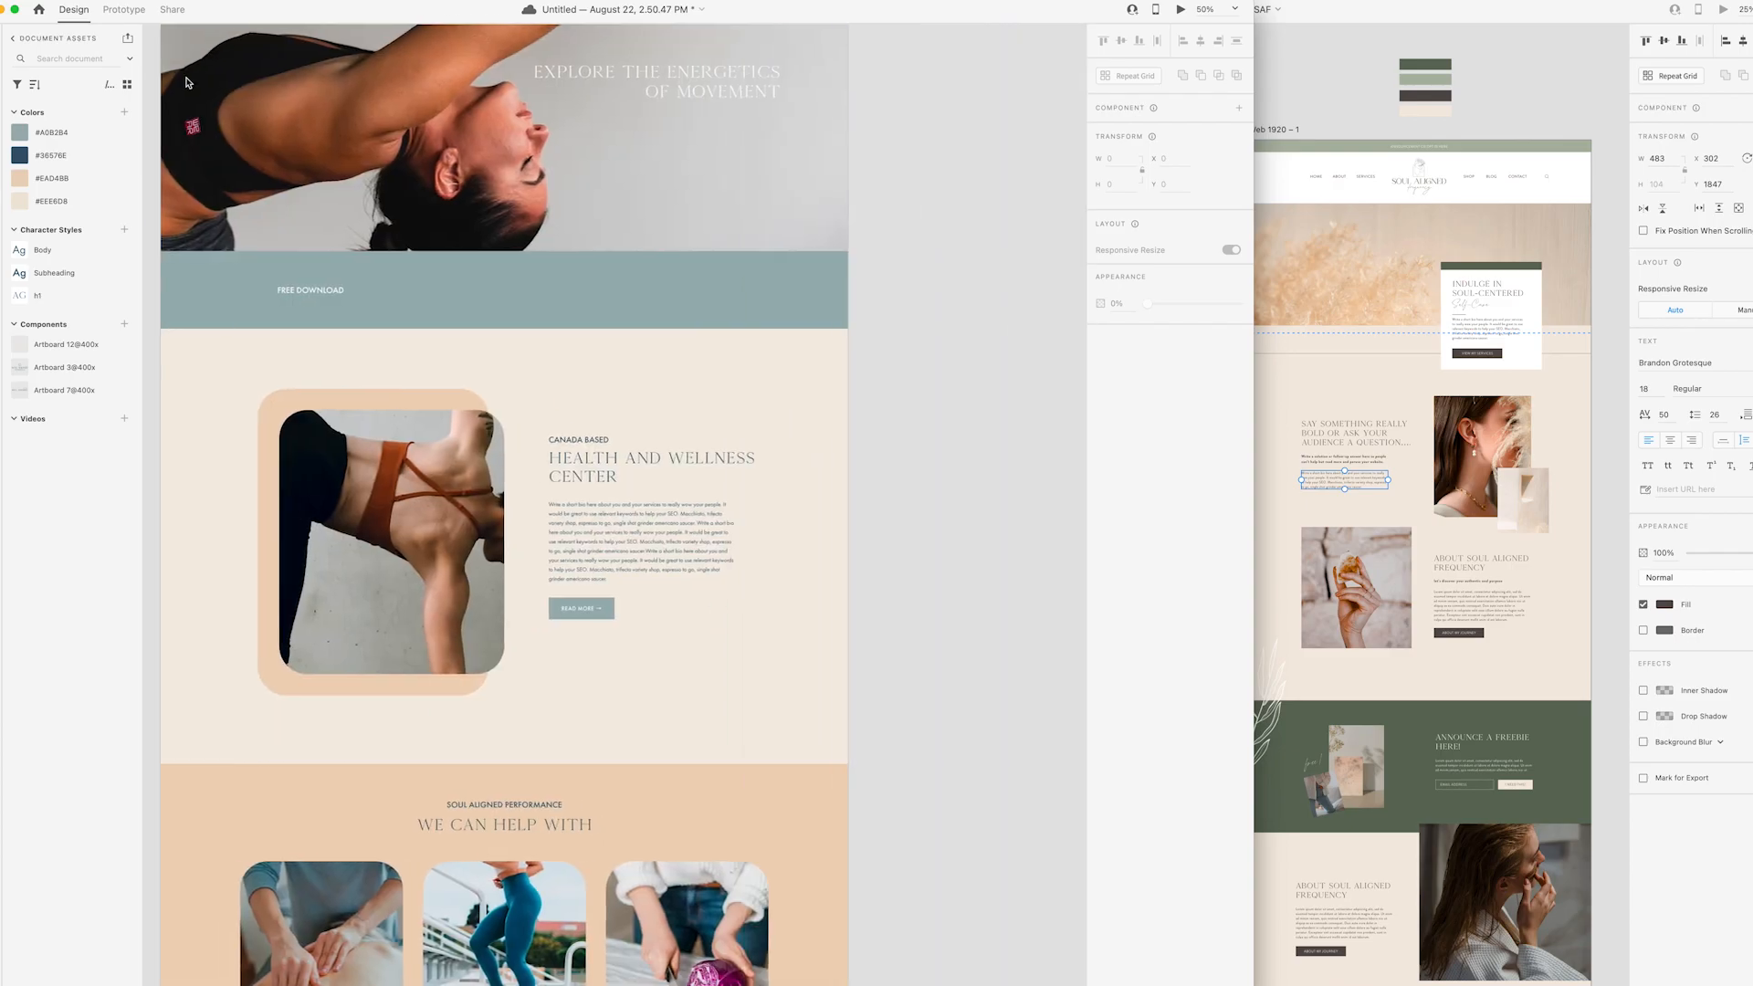
- Move all the services content down slightly to balance its vertical spacing inside the peach section
{"action": "scroll", "coordinate": [751, 337], "scroll_direction": "down", "scroll_amount": 5}
{"action": "left_click", "coordinate": [751, 337]}
{"action": "scroll", "coordinate": [1013, 520], "scroll_direction": "down", "scroll_amount": 2}
{"action": "right_click", "coordinate": [917, 559]}
{"action": "left_click", "coordinate": [971, 673]}
{"action": "left_click_drag", "start_coordinate": [1013, 540], "coordinate": [384, 192]}
{"action": "left_click_drag", "start_coordinate": [616, 345], "coordinate": [616, 363]}
{"action": "left_click", "coordinate": [1029, 481]}
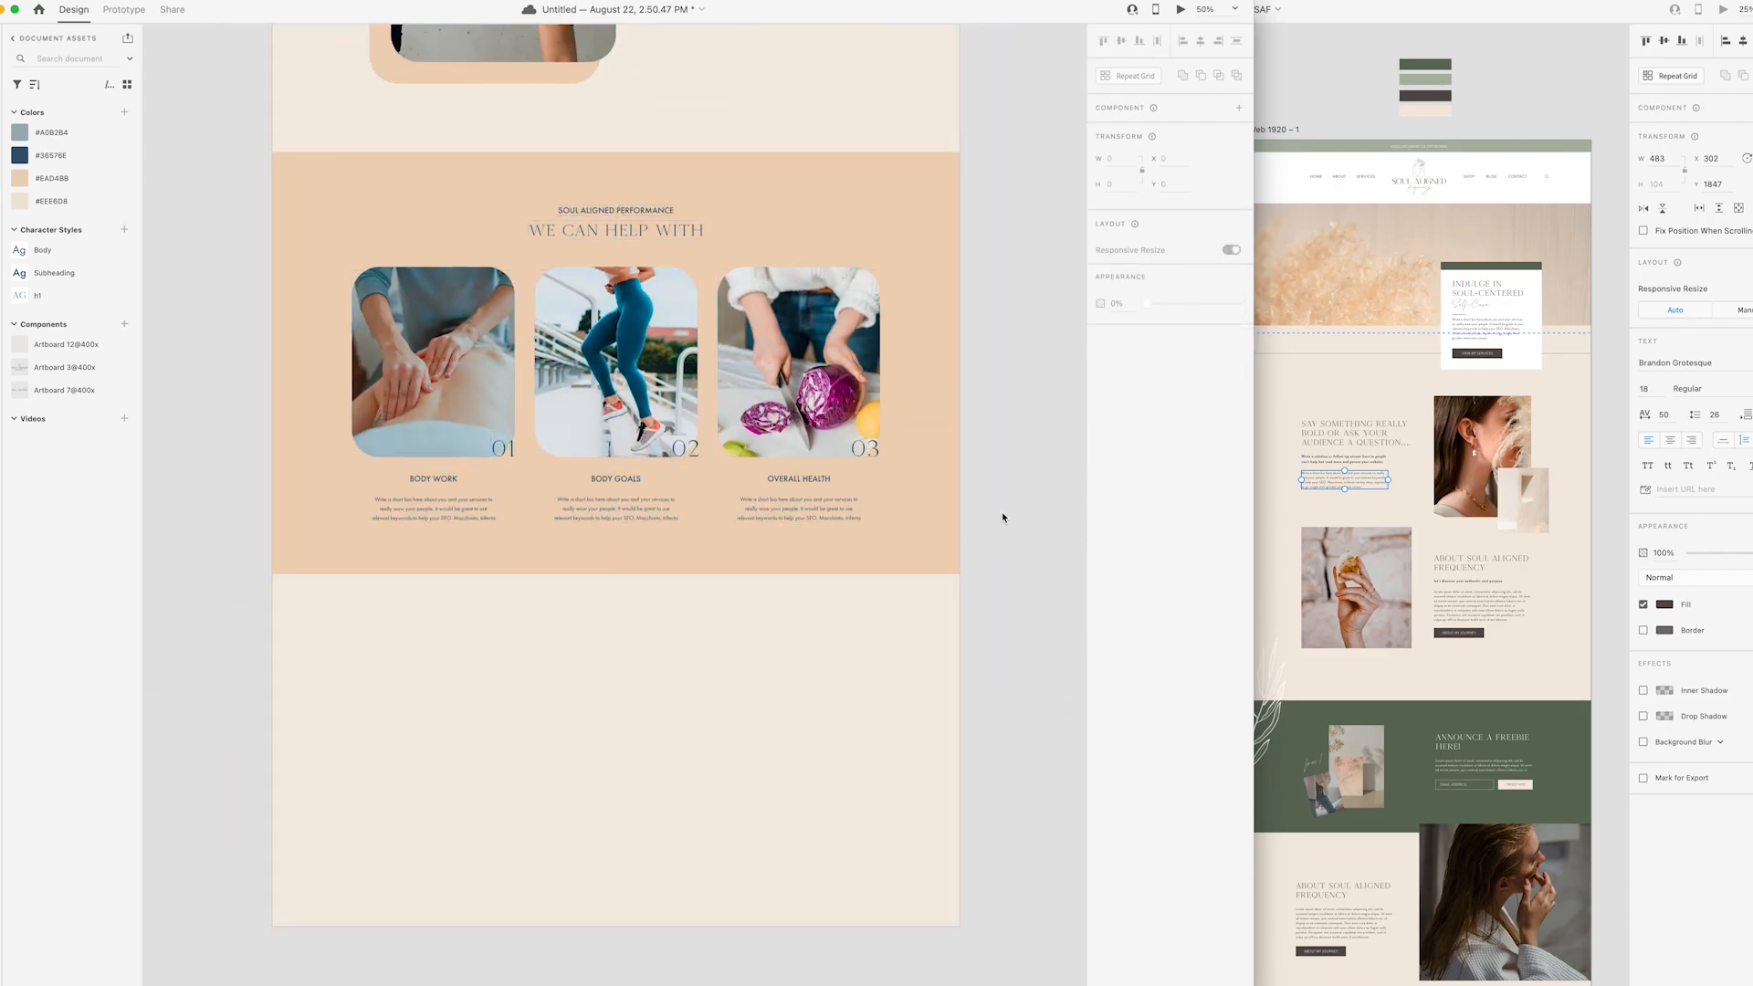
- Draw a full-width rectangle below the peach section and fill it with the beach group yoga photo
{"action": "scroll", "coordinate": [1008, 534], "scroll_direction": "up", "scroll_amount": 6}
{"action": "scroll", "coordinate": [693, 301], "scroll_direction": "down", "scroll_amount": 10}
{"action": "left_click", "coordinate": [557, 514]}
{"action": "key", "text": "r"}
{"action": "left_click_drag", "start_coordinate": [273, 401], "coordinate": [959, 566]}
{"action": "left_click", "coordinate": [958, 966]}
{"action": "left_click_drag", "start_coordinate": [1009, 512], "coordinate": [822, 476]}
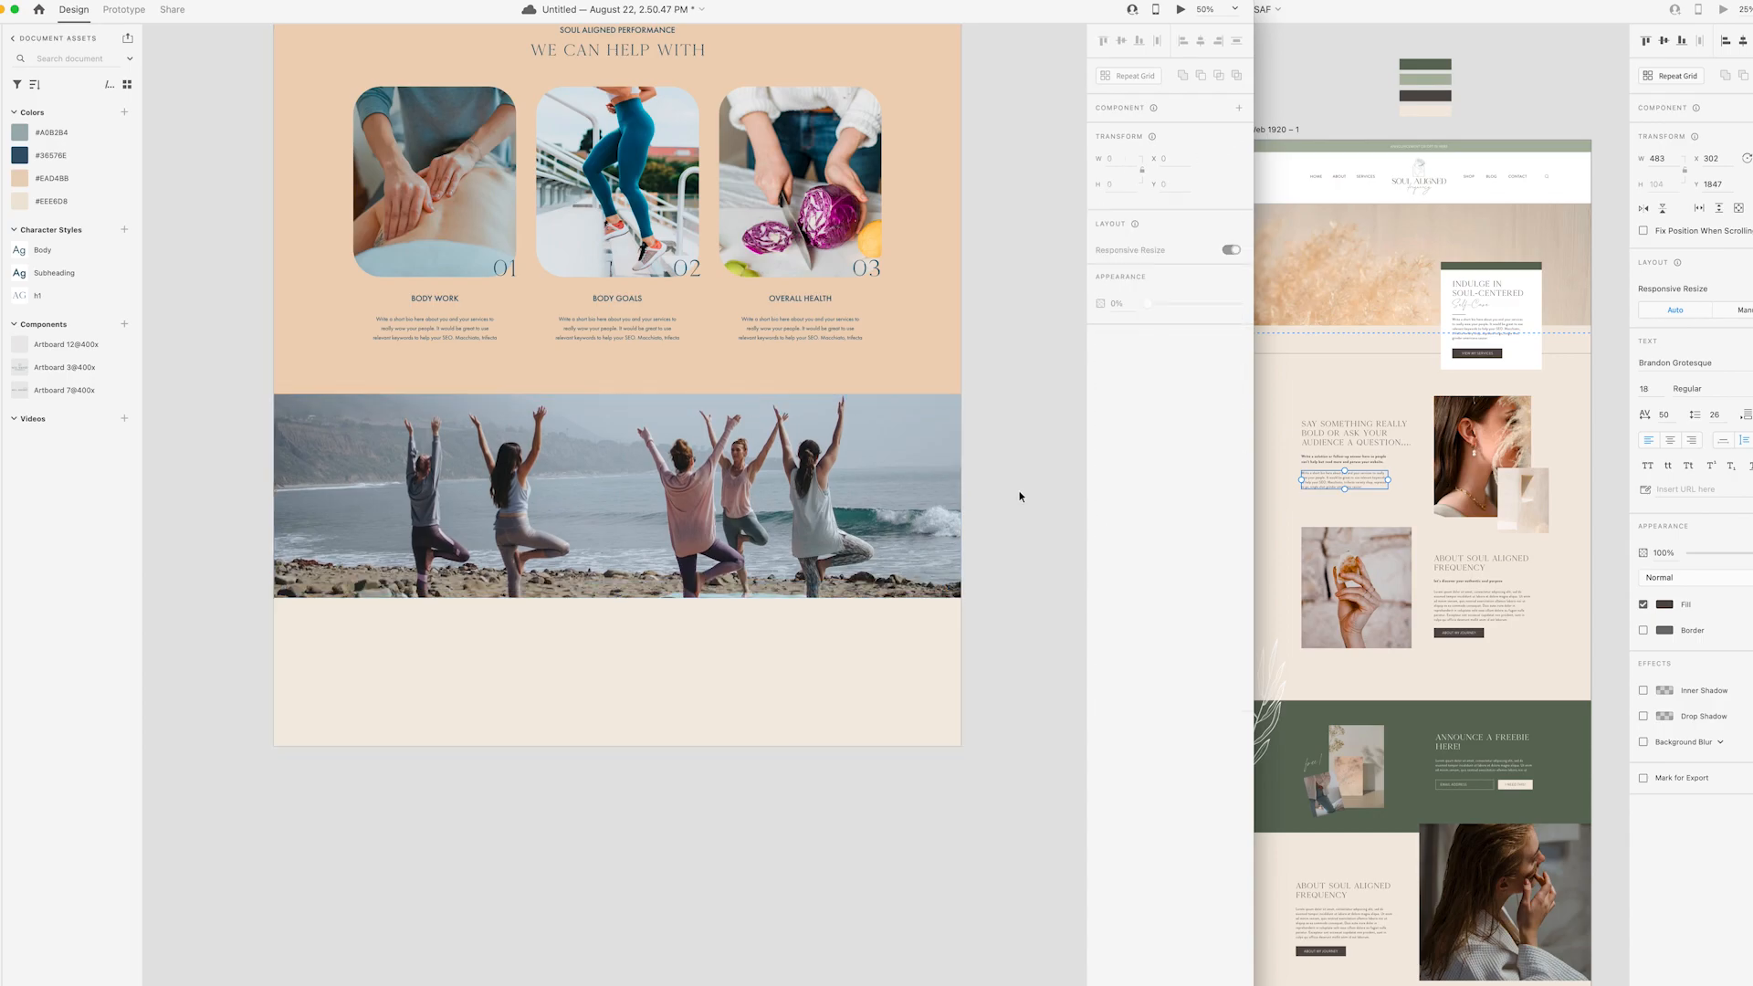
- Cover the beach yoga photo with a full-width navy rectangle, 1920 by 570, at 30% opacity
{"action": "scroll", "coordinate": [763, 263], "scroll_direction": "up", "scroll_amount": 14}
{"action": "key", "text": "super+minus"}
{"action": "left_click_drag", "start_coordinate": [573, 285], "coordinate": [665, 895]}
{"action": "scroll", "coordinate": [666, 896], "scroll_direction": "down", "scroll_amount": 5}
{"action": "left_click_drag", "start_coordinate": [665, 498], "coordinate": [578, 764]}
{"action": "left_click_drag", "start_coordinate": [608, 865], "coordinate": [608, 794]}
{"action": "left_click", "coordinate": [811, 790]}
{"action": "key", "text": "super+plus"}
{"action": "scroll", "coordinate": [584, 697], "scroll_direction": "down", "scroll_amount": 3}
{"action": "left_click", "coordinate": [584, 697]}
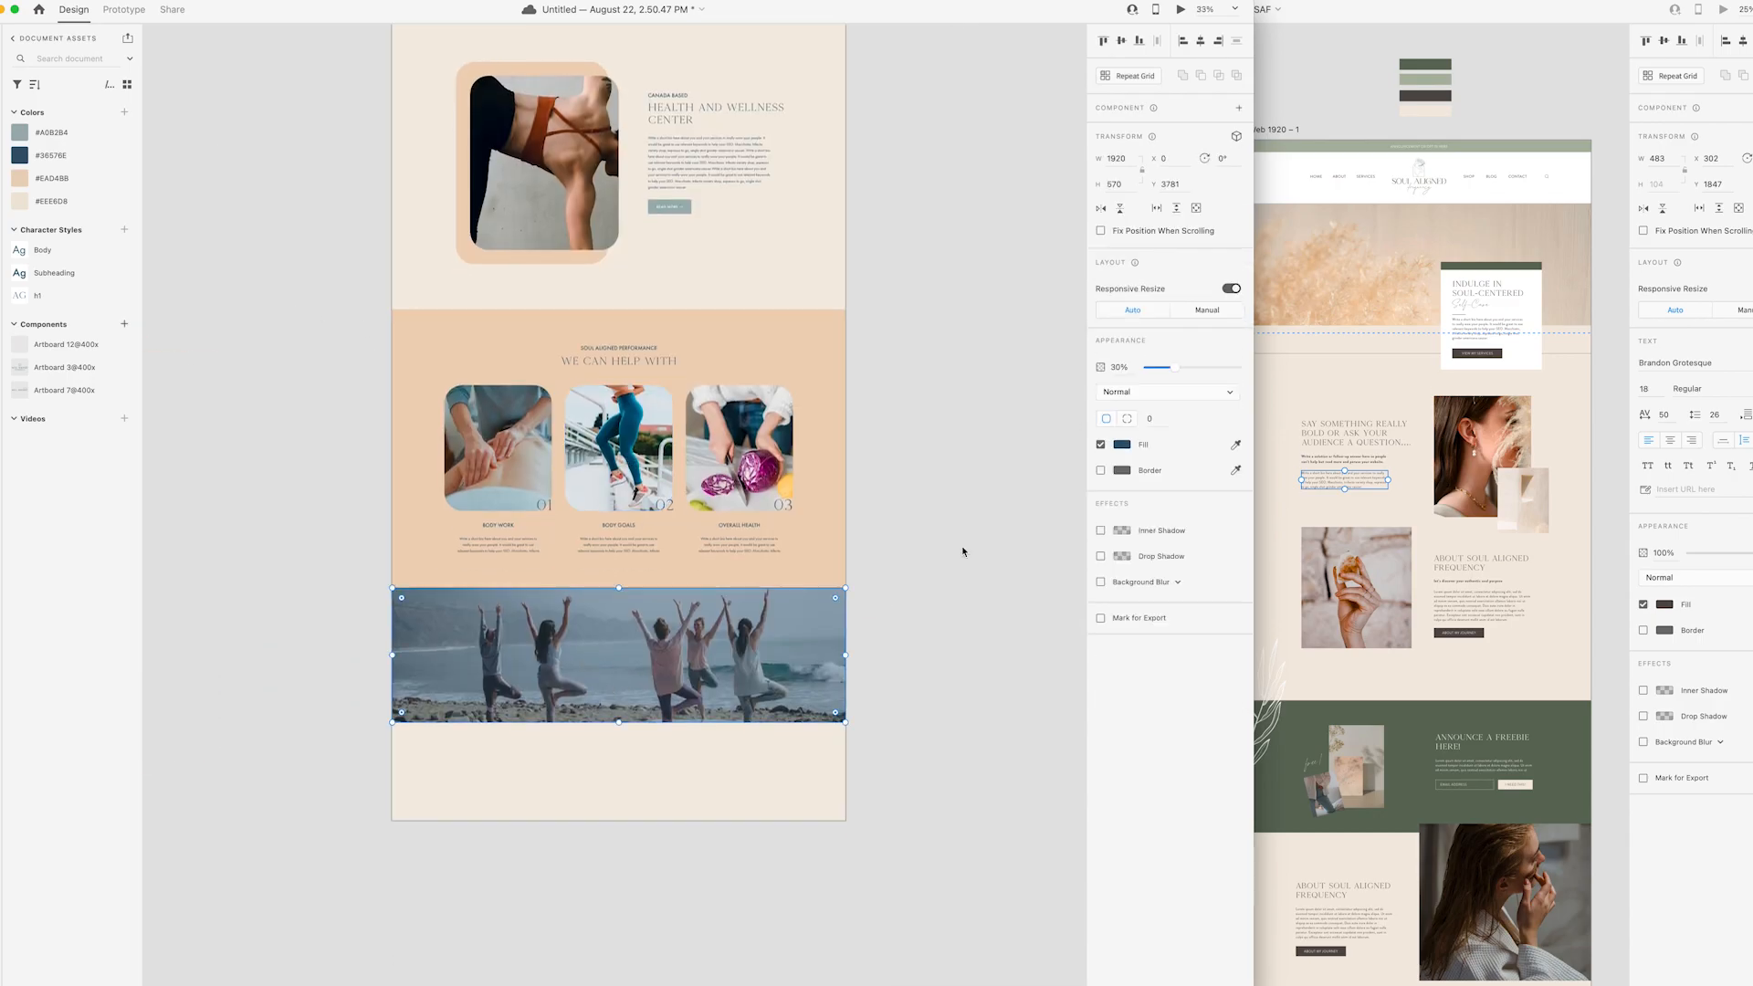
- Add a white TESTIMONIAL heading centred near the upper edge of the beach photo band
{"action": "left_click", "coordinate": [813, 325]}
{"action": "left_click_drag", "start_coordinate": [716, 116], "coordinate": [609, 664]}
{"action": "left_click", "coordinate": [1121, 604]}
{"action": "left_click", "coordinate": [941, 519]}
{"action": "double_click", "coordinate": [611, 660]}
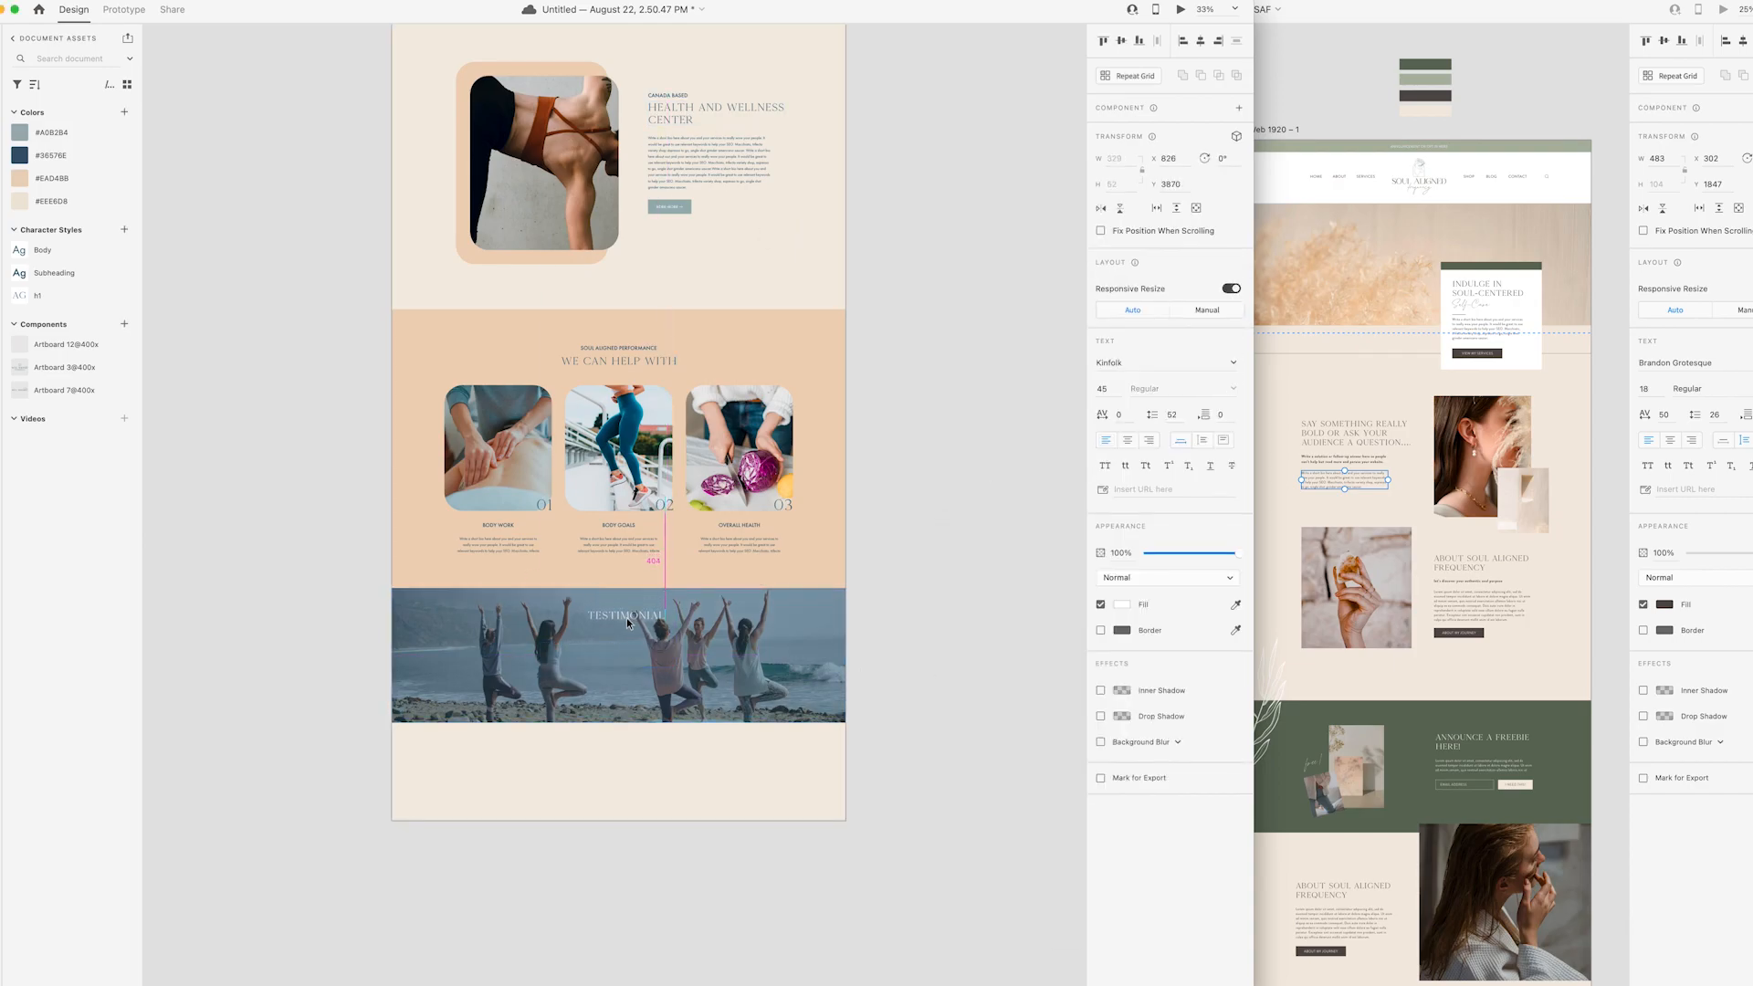
{"action": "left_click_drag", "start_coordinate": [628, 624], "coordinate": [621, 624]}
- Increase the testimonial band's height to 637 and raise the navy overlay's opacity, nudging the heading down slightly
{"action": "left_click", "coordinate": [682, 705]}
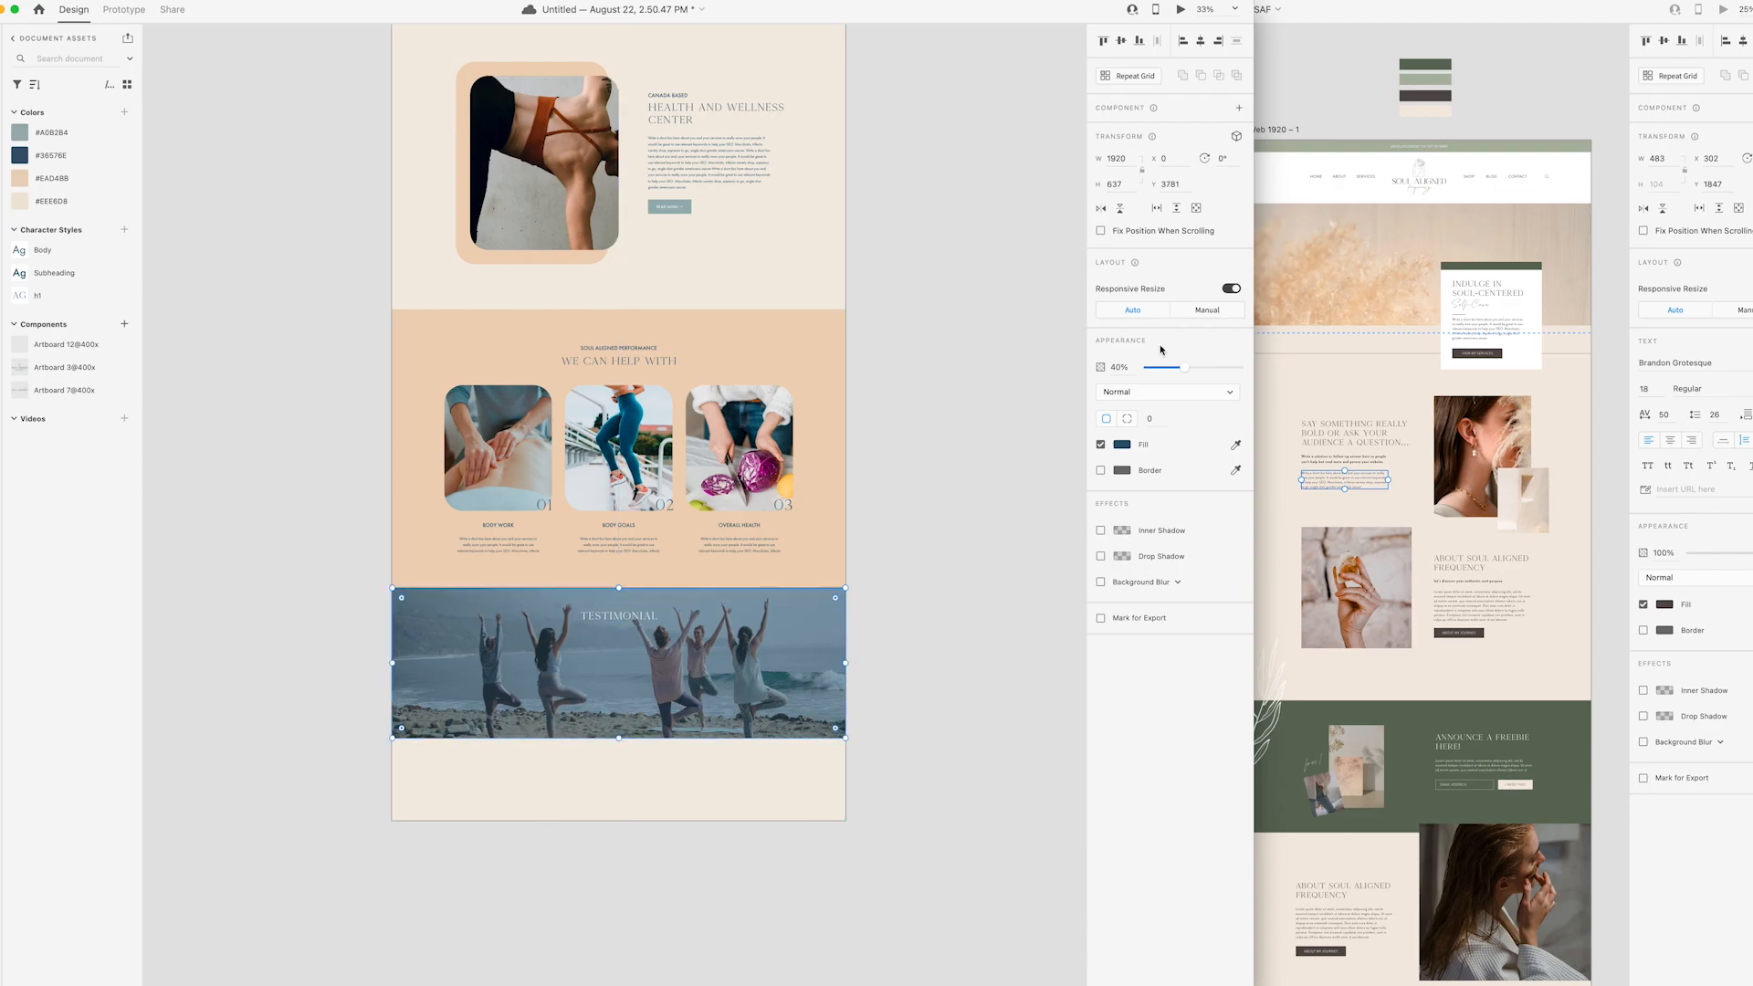
{"action": "left_click_drag", "start_coordinate": [1185, 367], "coordinate": [1210, 368]}
{"action": "left_click_drag", "start_coordinate": [619, 616], "coordinate": [619, 619]}
- Copy the body paragraph into the testimonial band as white, centred text below the heading
{"action": "left_click_drag", "start_coordinate": [709, 163], "coordinate": [596, 703]}
{"action": "left_click", "coordinate": [1121, 605]}
{"action": "left_click", "coordinate": [951, 533]}
{"action": "left_click", "coordinate": [690, 709]}
{"action": "left_click_drag", "start_coordinate": [626, 668], "coordinate": [626, 670]}
{"action": "left_click", "coordinate": [875, 665]}
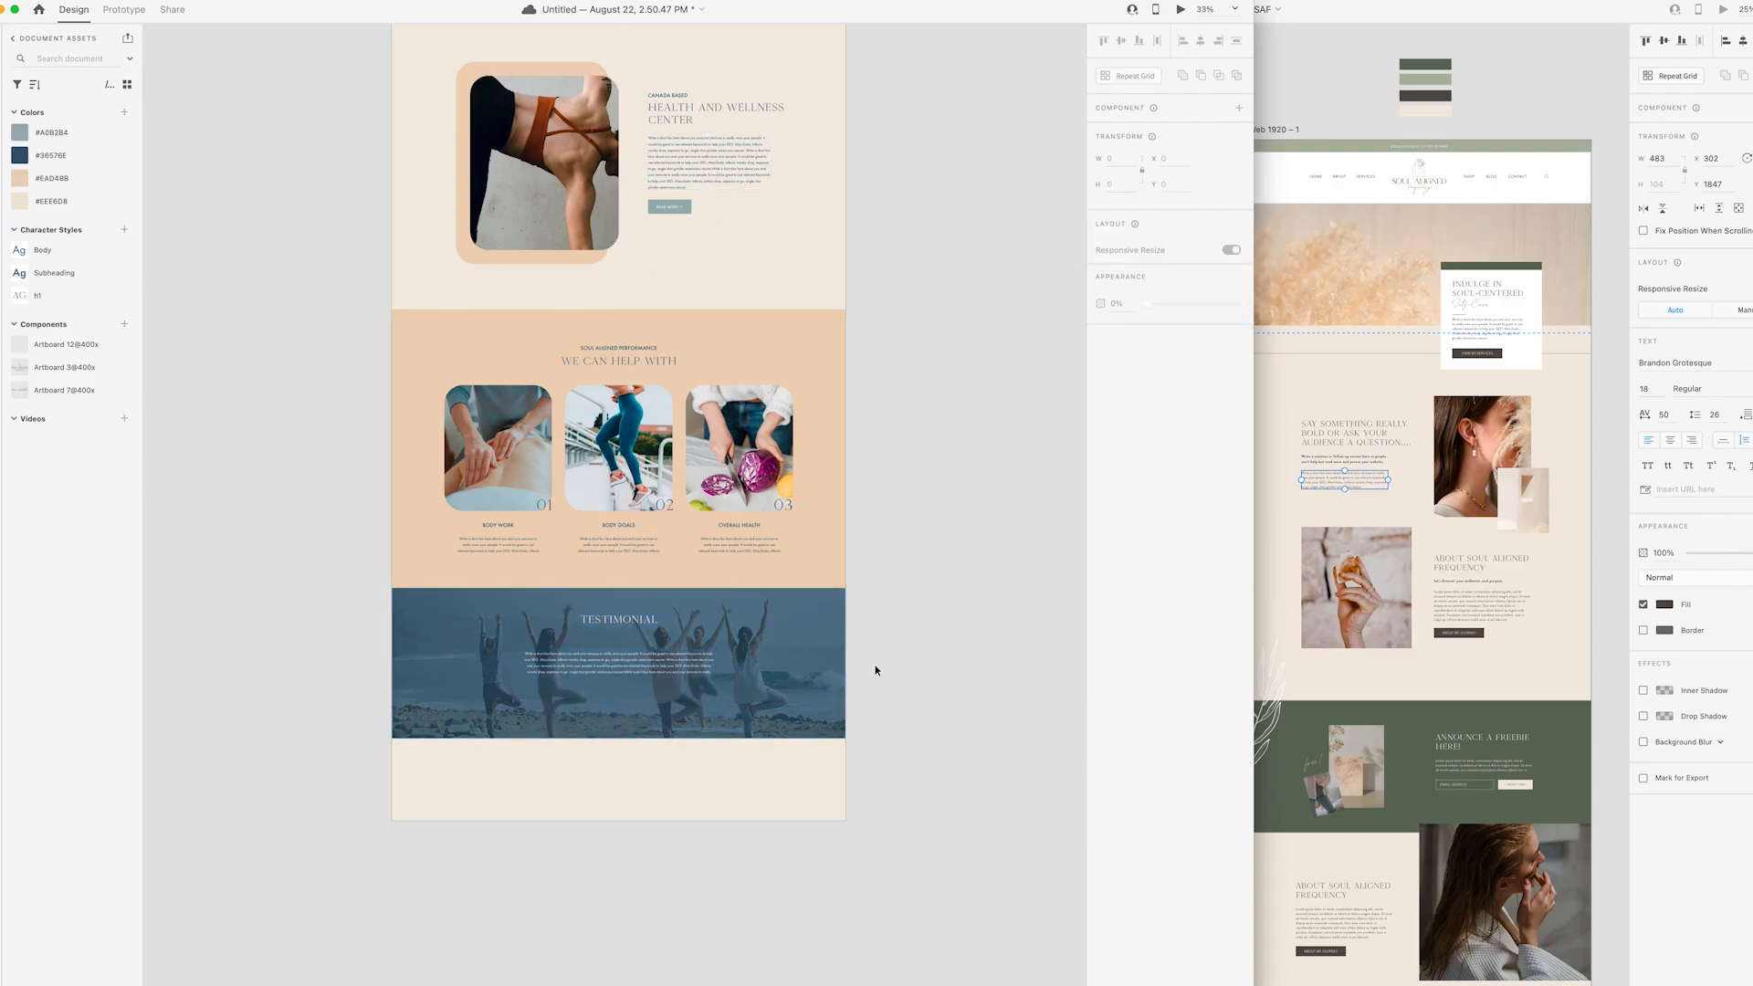
{"action": "scroll", "coordinate": [875, 665], "scroll_direction": "up", "scroll_amount": 3}
{"action": "scroll", "coordinate": [874, 664], "scroll_direction": "down", "scroll_amount": 6}
{"action": "key", "text": "super+equal"}
{"action": "key", "text": "super+equal"}
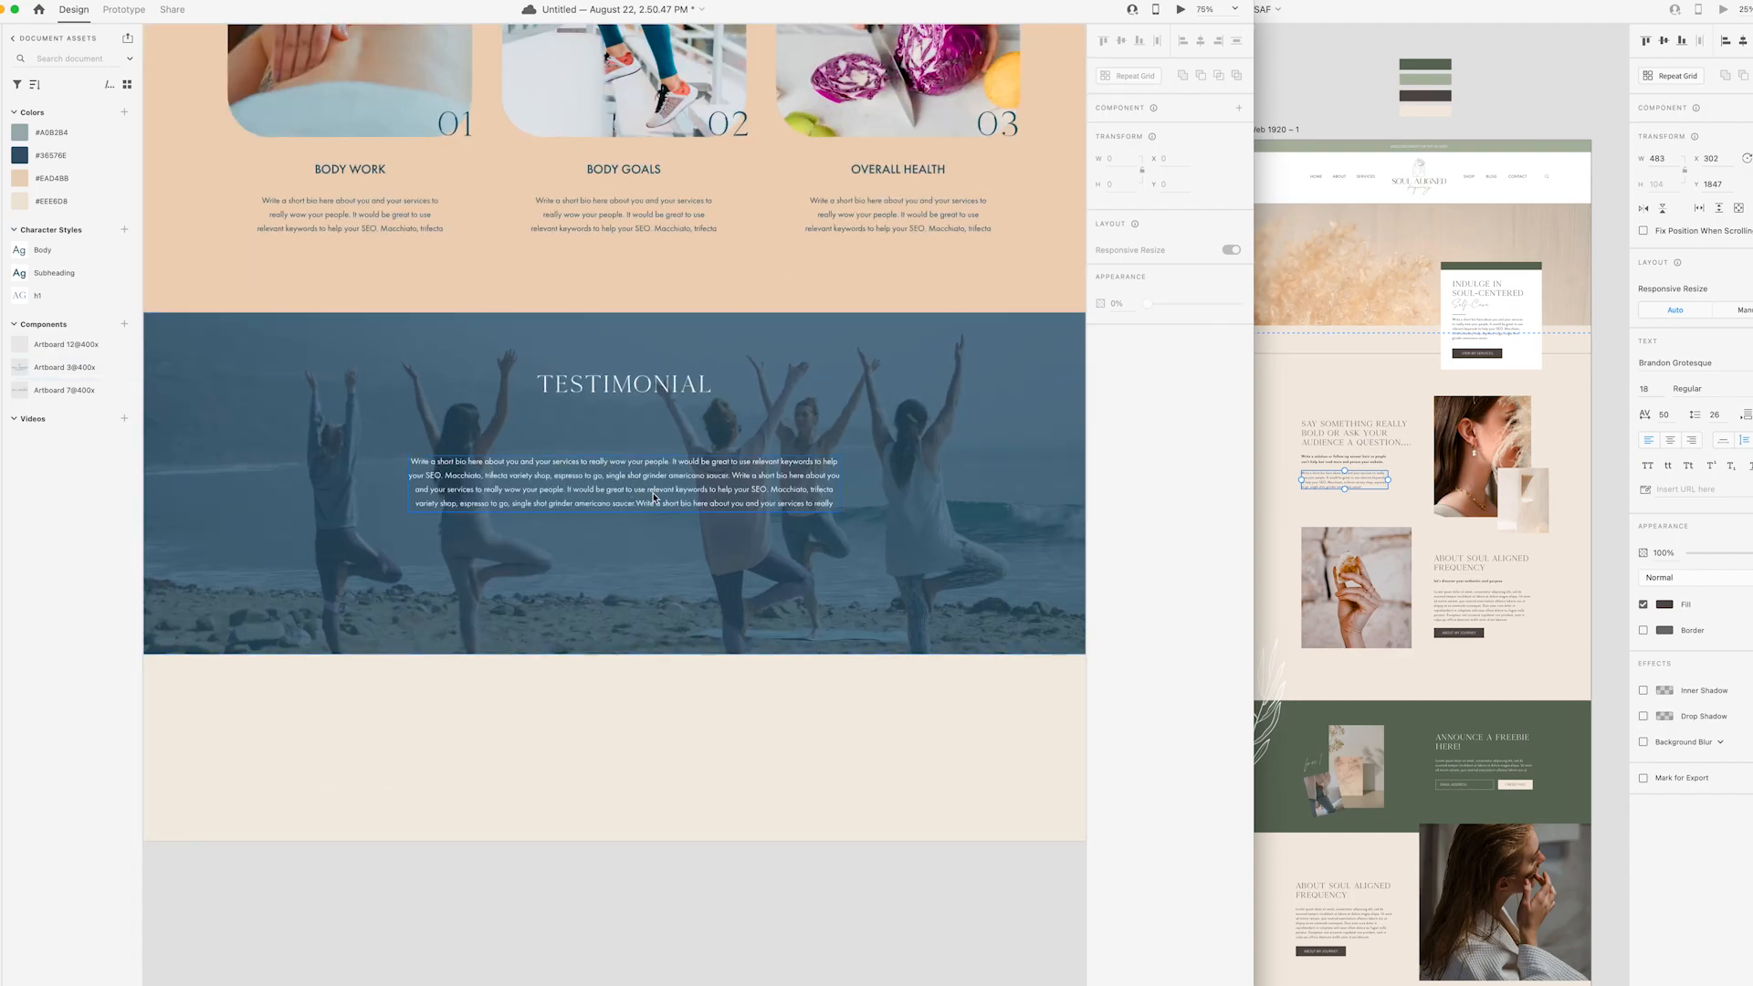
- Duplicate the testimonial paragraph just below itself and replace its text with "- First Name and Last Name"
{"action": "left_click_drag", "start_coordinate": [666, 502], "coordinate": [667, 575], "text": "alt"}
{"action": "double_click", "coordinate": [666, 575]}
{"action": "type", "text": "-"}
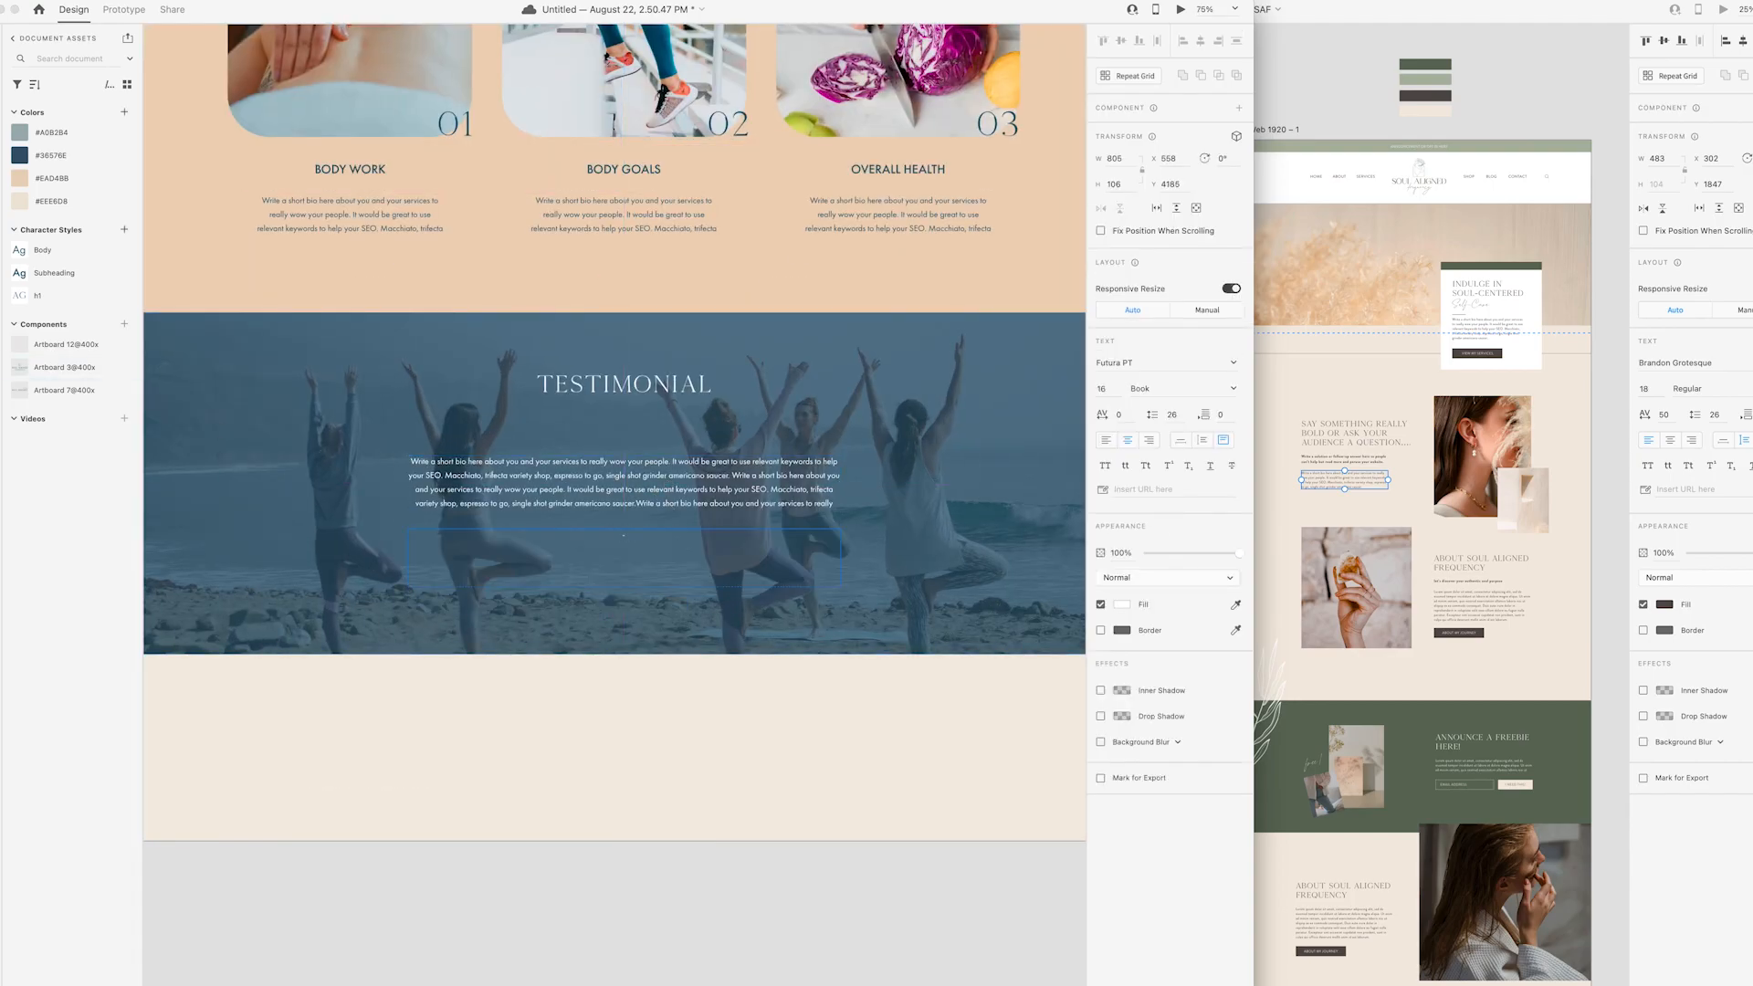
{"action": "left_click", "coordinate": [681, 858]}
- Extend the artboard downwards to make room for another section below the testimonial band
{"action": "key", "text": "super+minus"}
{"action": "key", "text": "super+minus"}
{"action": "scroll", "coordinate": [681, 858], "scroll_direction": "down", "scroll_amount": 1}
{"action": "key", "text": "XF86AudioLowerVolume"}
{"action": "scroll", "coordinate": [610, 741], "scroll_direction": "up", "scroll_amount": 3}
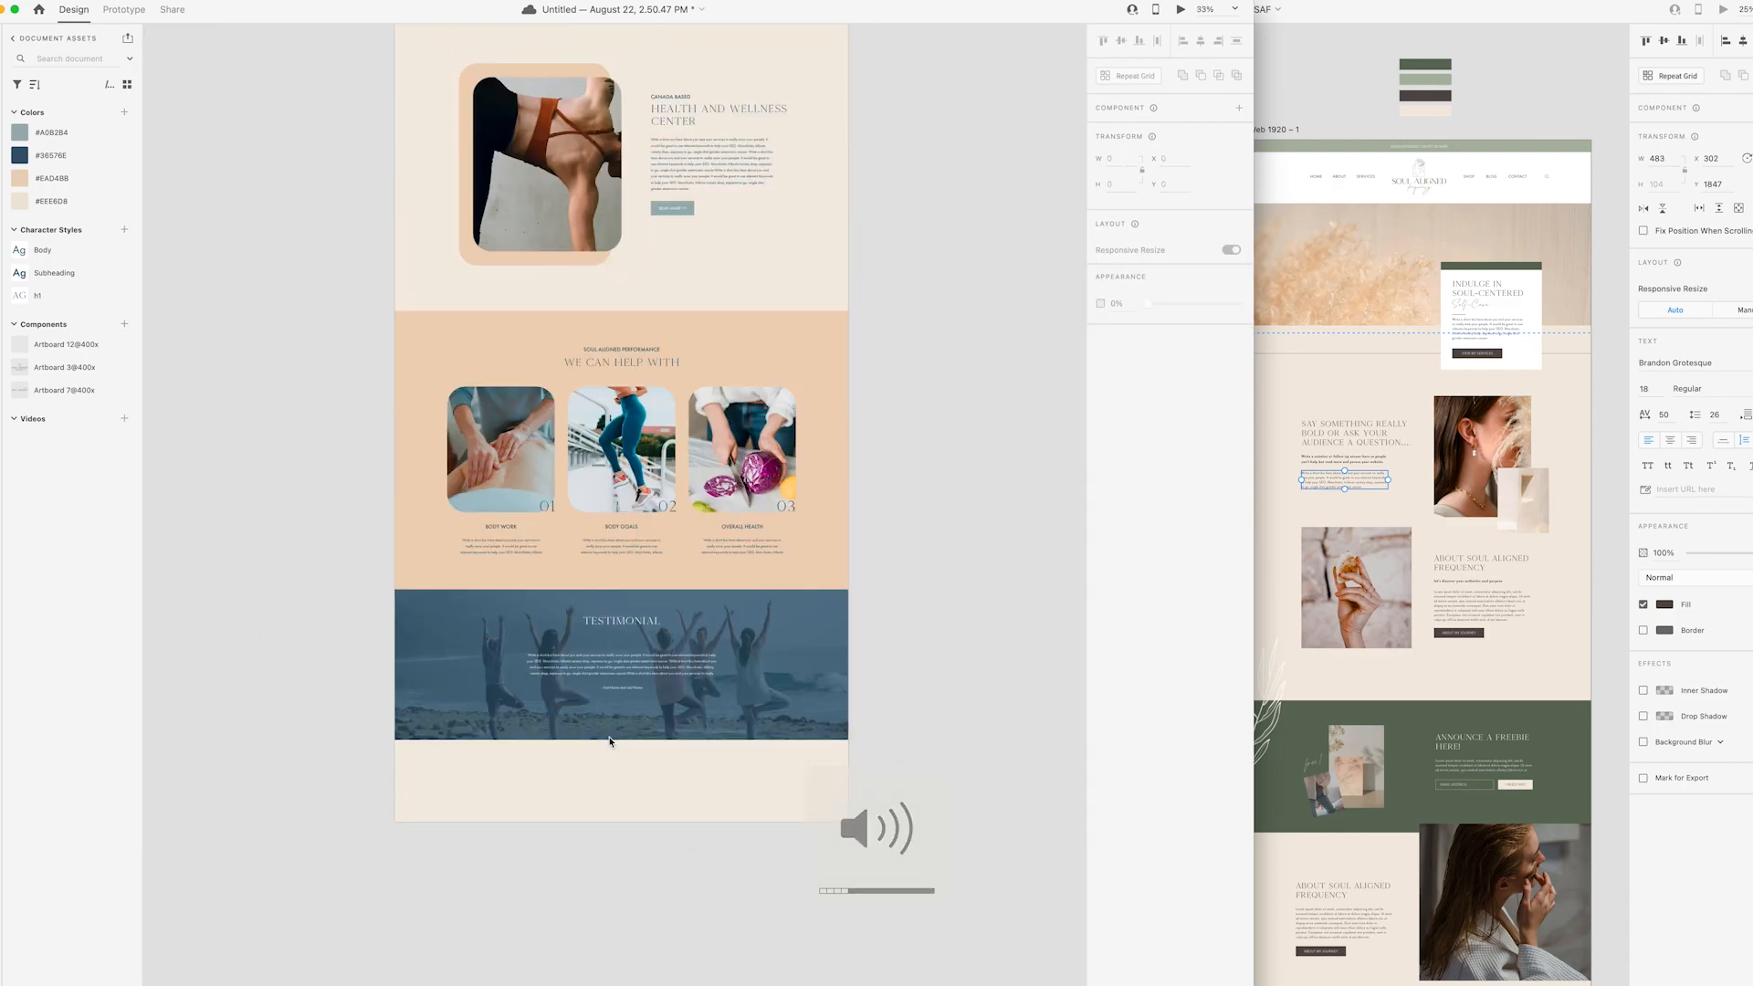
{"action": "scroll", "coordinate": [610, 741], "scroll_direction": "down", "scroll_amount": 2}
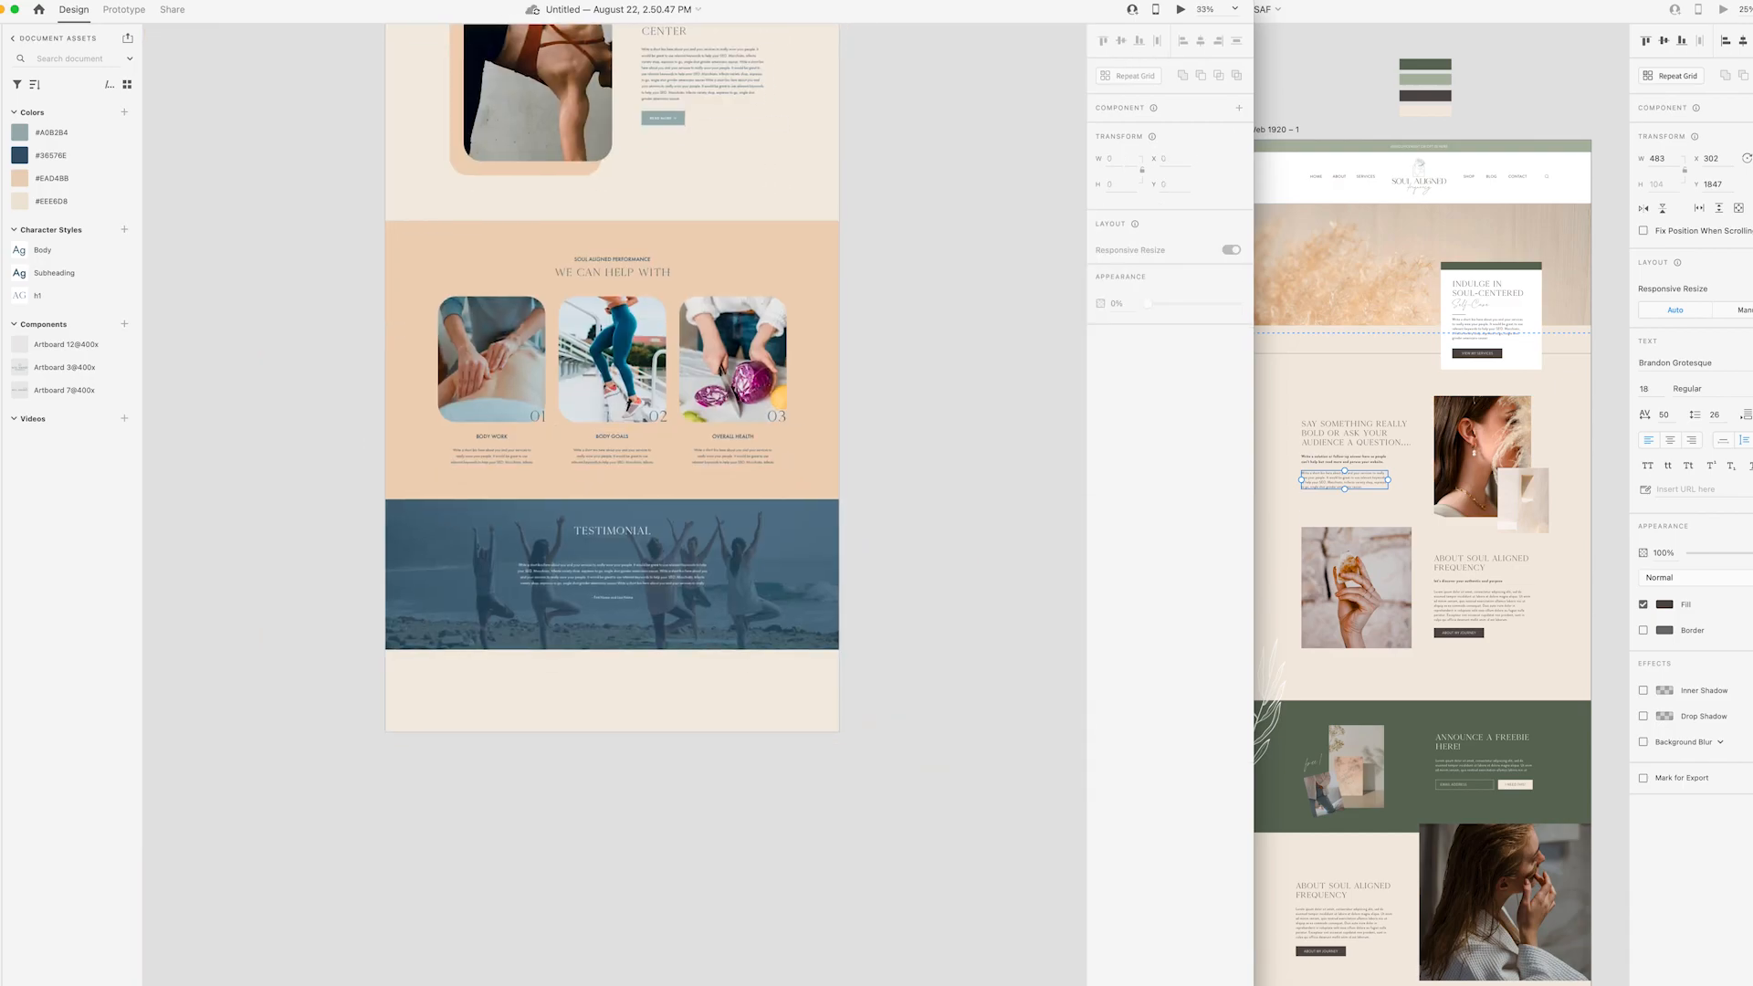
{"action": "scroll", "coordinate": [618, 411], "scroll_direction": "down", "scroll_amount": 2}
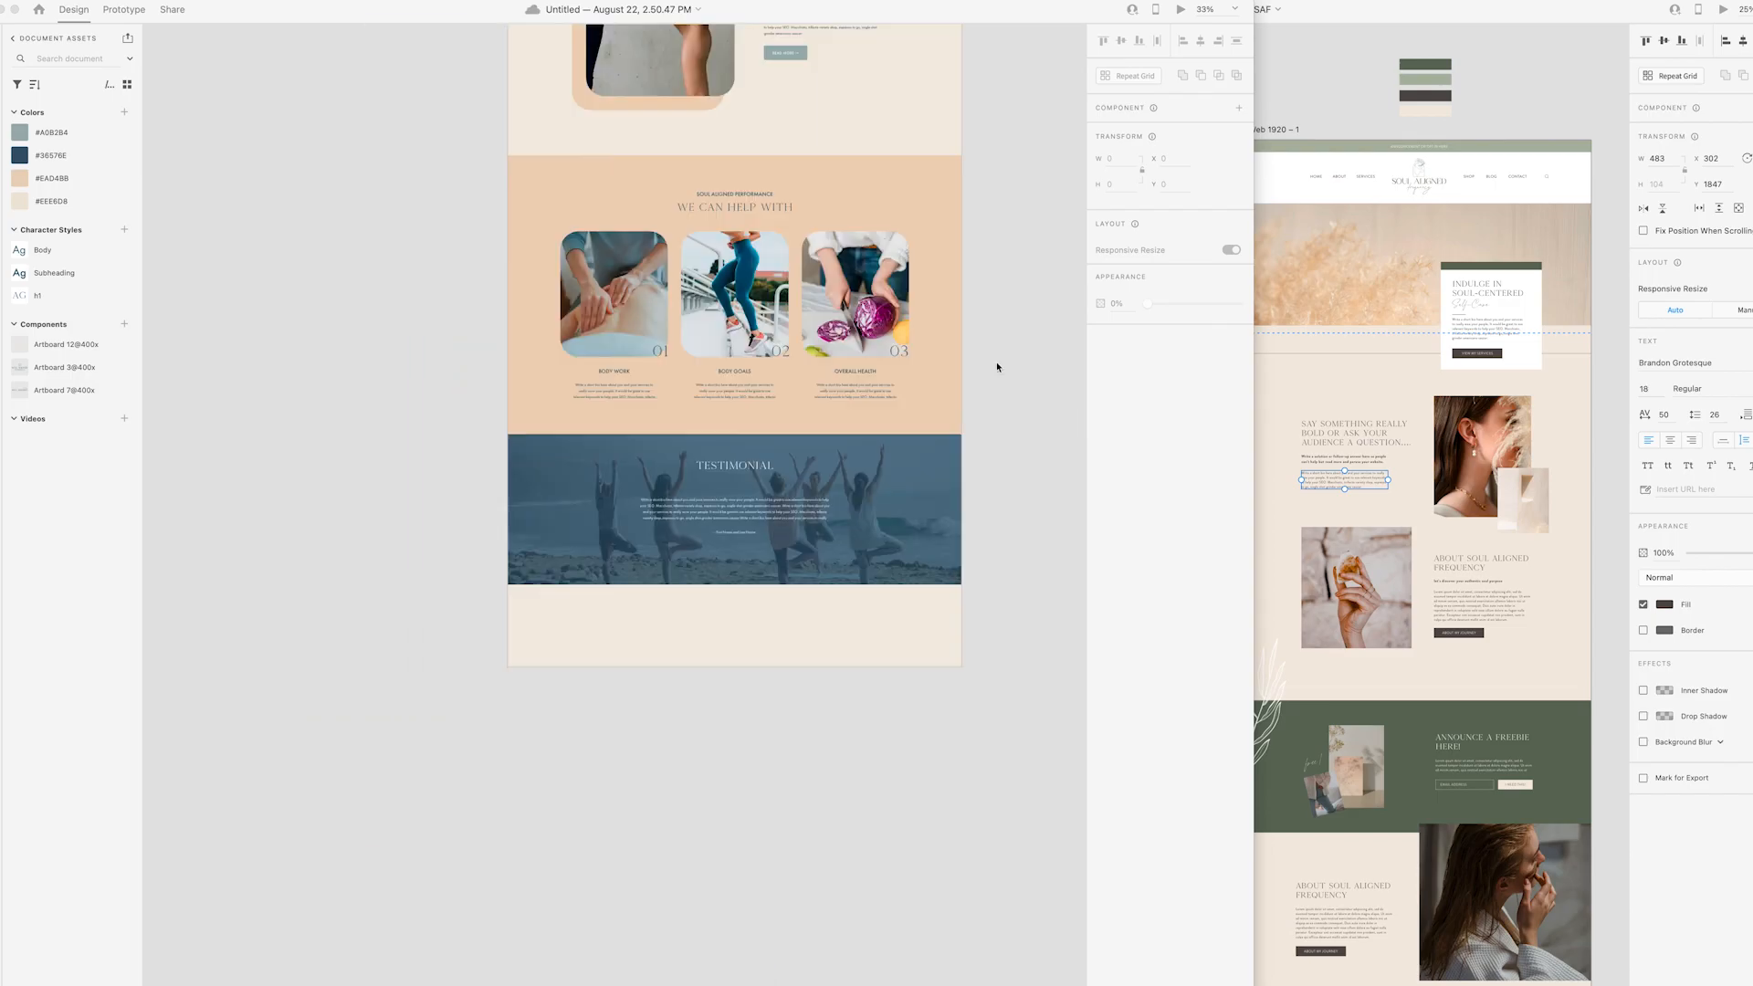
{"action": "scroll", "coordinate": [625, 737], "scroll_direction": "up", "scroll_amount": 2}
{"action": "left_click", "coordinate": [695, 612]}
{"action": "left_click_drag", "start_coordinate": [629, 637], "coordinate": [630, 924]}
- Stretch the cream background rectangle to a height of 5948 to fill the longer artboard, and lock it
{"action": "left_click", "coordinate": [676, 456]}
{"action": "left_click_drag", "start_coordinate": [629, 484], "coordinate": [658, 939]}
{"action": "right_click", "coordinate": [677, 682]}
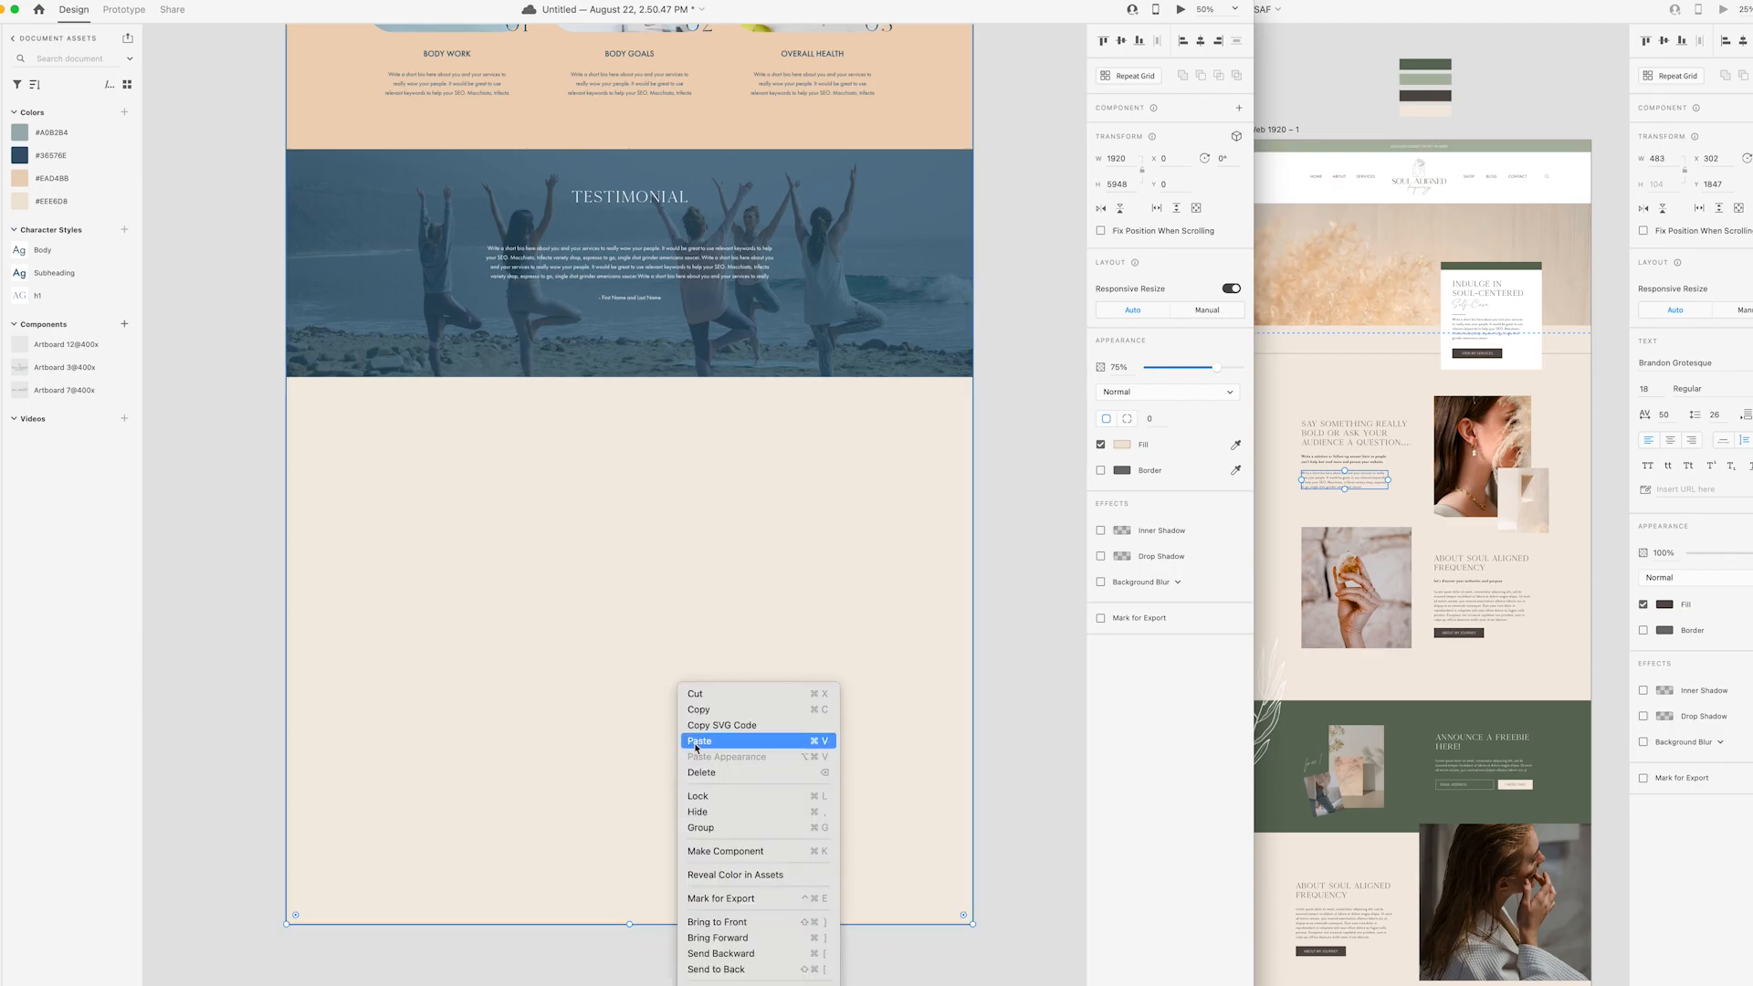
{"action": "left_click", "coordinate": [698, 795]}
- Set the opacity of the testimonial band's navy overlay to 85%
{"action": "scroll", "coordinate": [998, 728], "scroll_direction": "up", "scroll_amount": 5}
{"action": "left_click", "coordinate": [960, 717]}
{"action": "left_click", "coordinate": [1222, 371]}
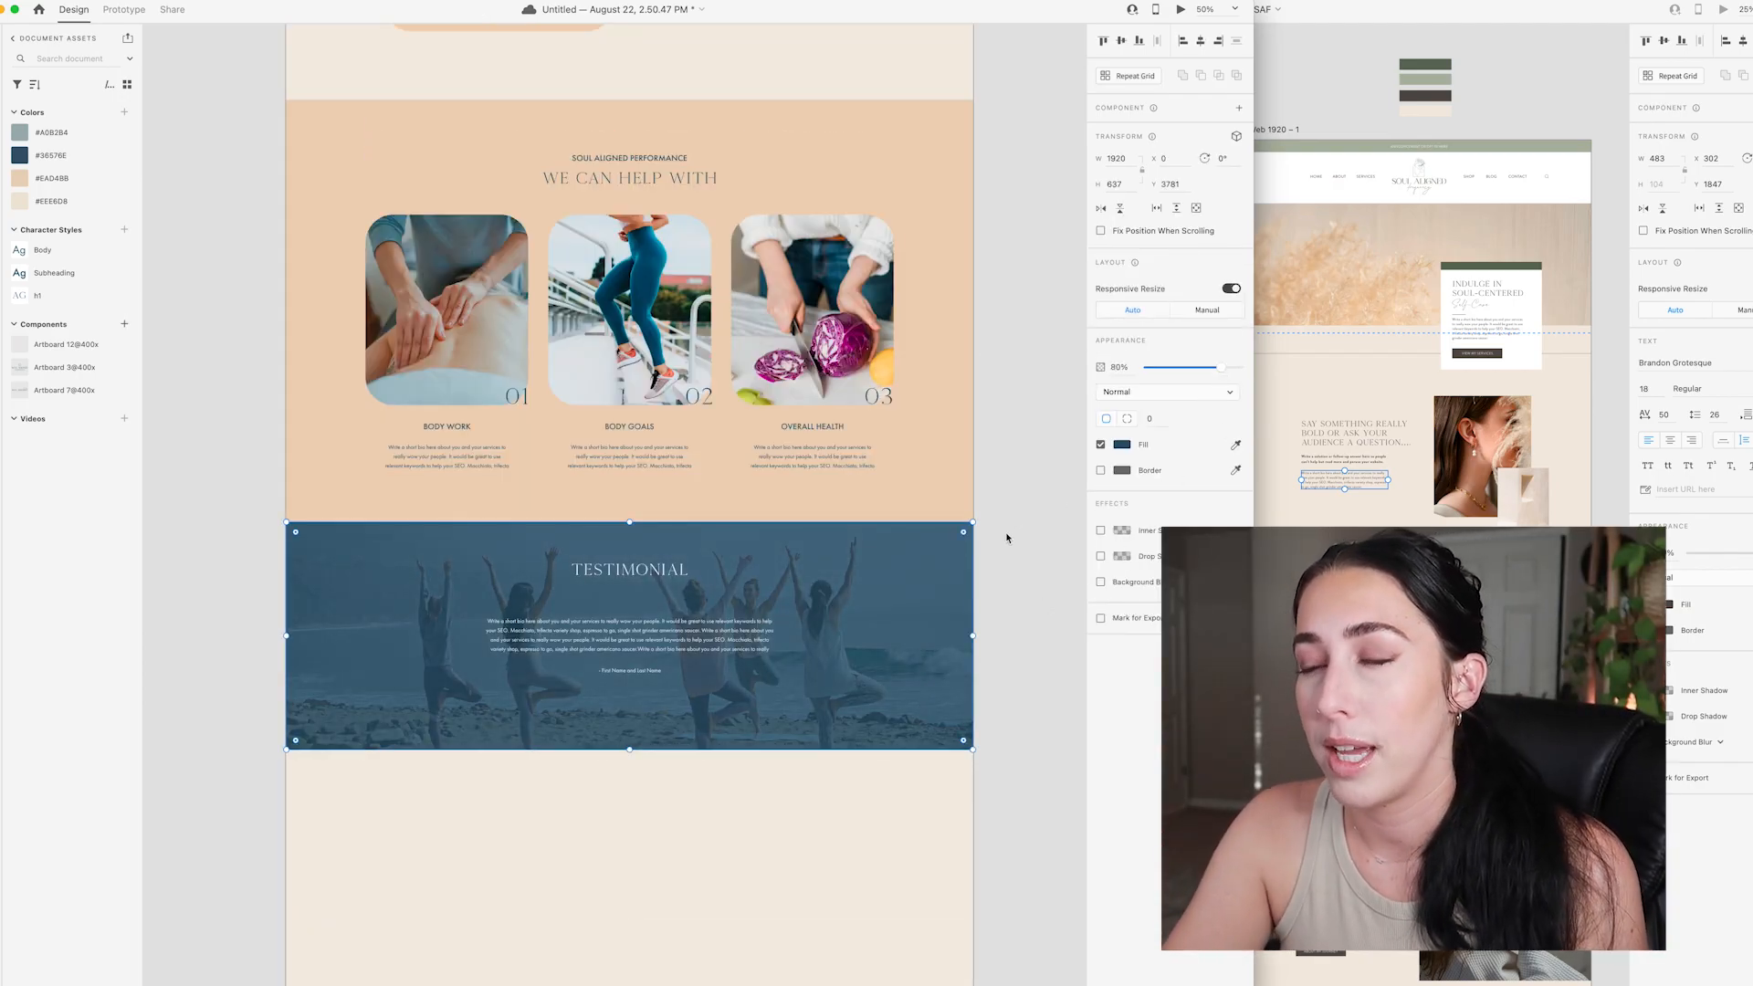
{"action": "left_click", "coordinate": [1005, 619]}
{"action": "scroll", "coordinate": [1005, 627], "scroll_direction": "up", "scroll_amount": 3}
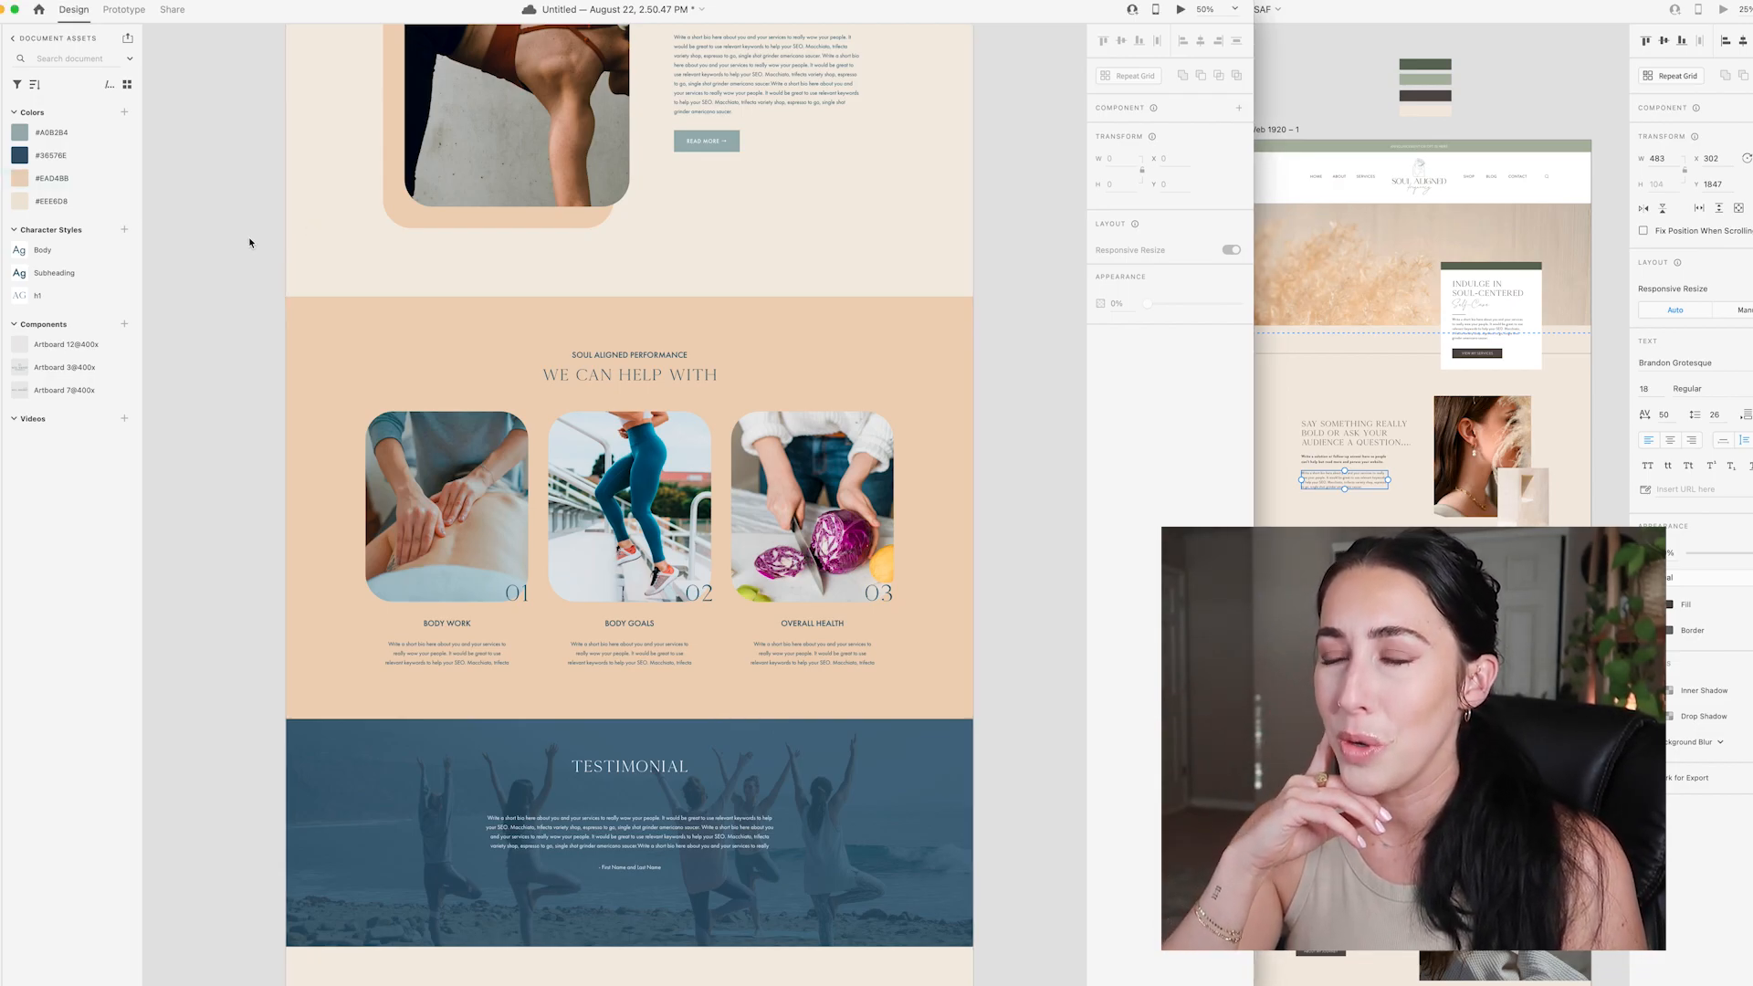
- Copy the READ MORE button's arrow into the testimonial band beside the paragraph's right edge, as white Futura PT Book text, size 25
{"action": "scroll", "coordinate": [250, 242], "scroll_direction": "up", "scroll_amount": 5}
{"action": "double_click", "coordinate": [727, 412]}
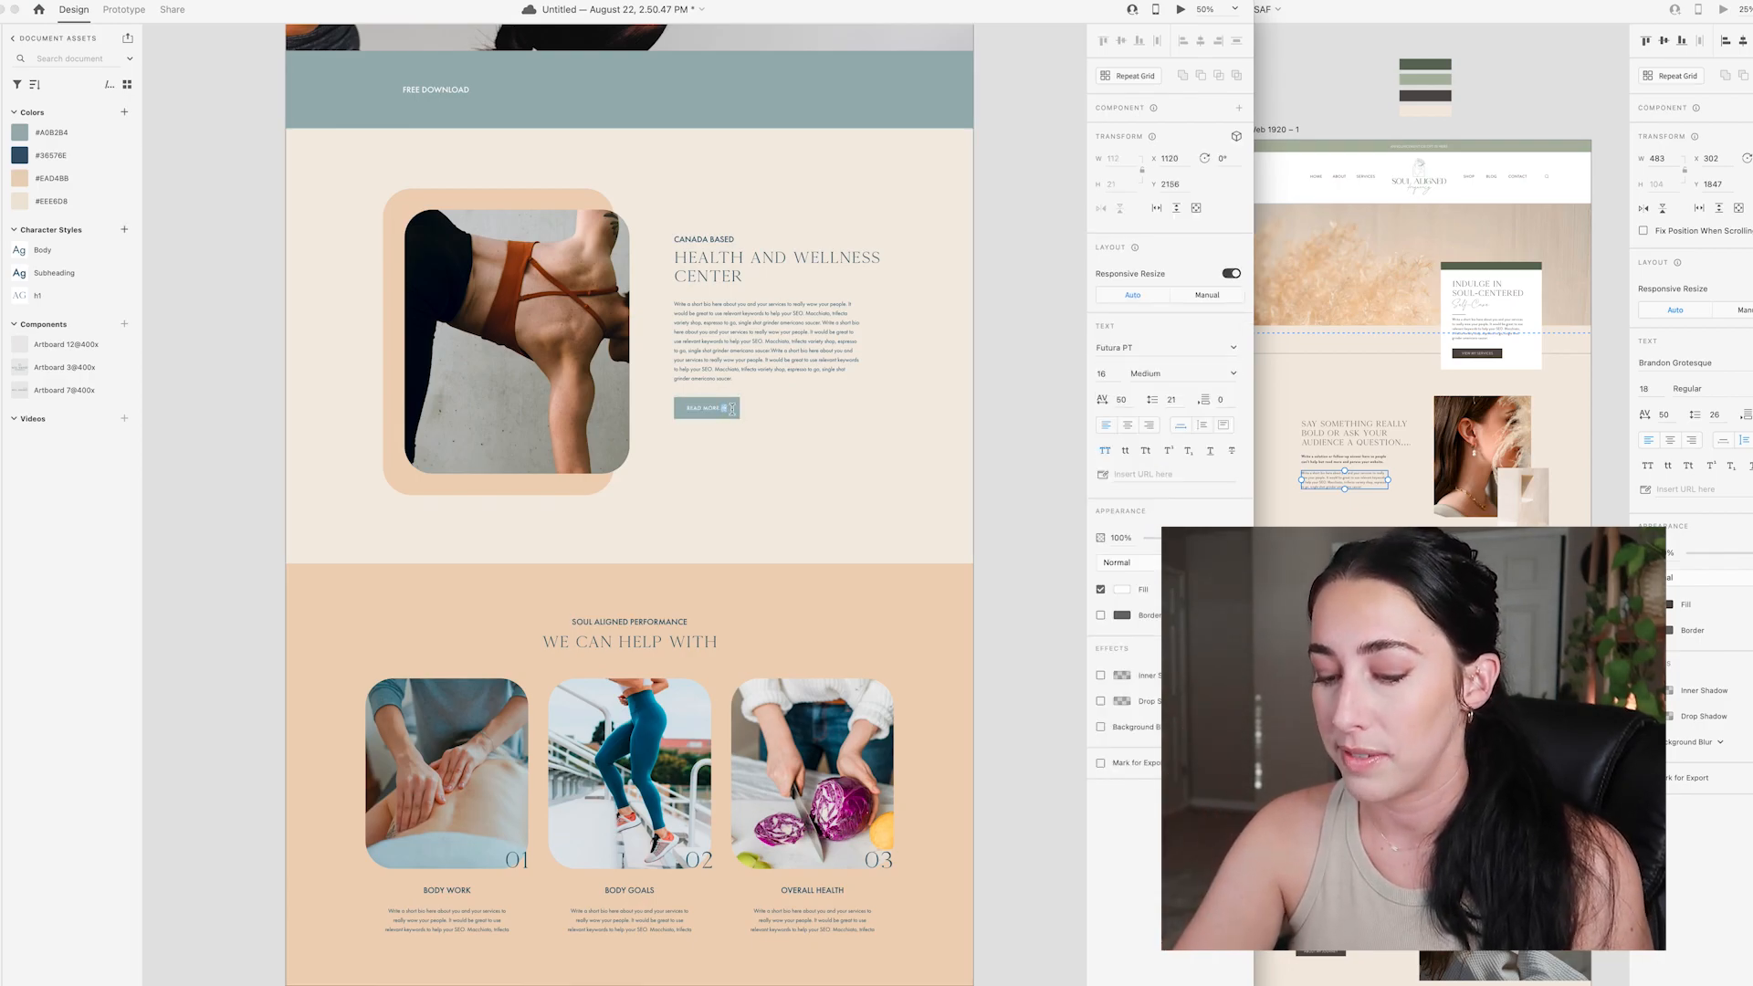
{"action": "left_click", "coordinate": [1031, 529]}
{"action": "scroll", "coordinate": [1031, 529], "scroll_direction": "down", "scroll_amount": 10}
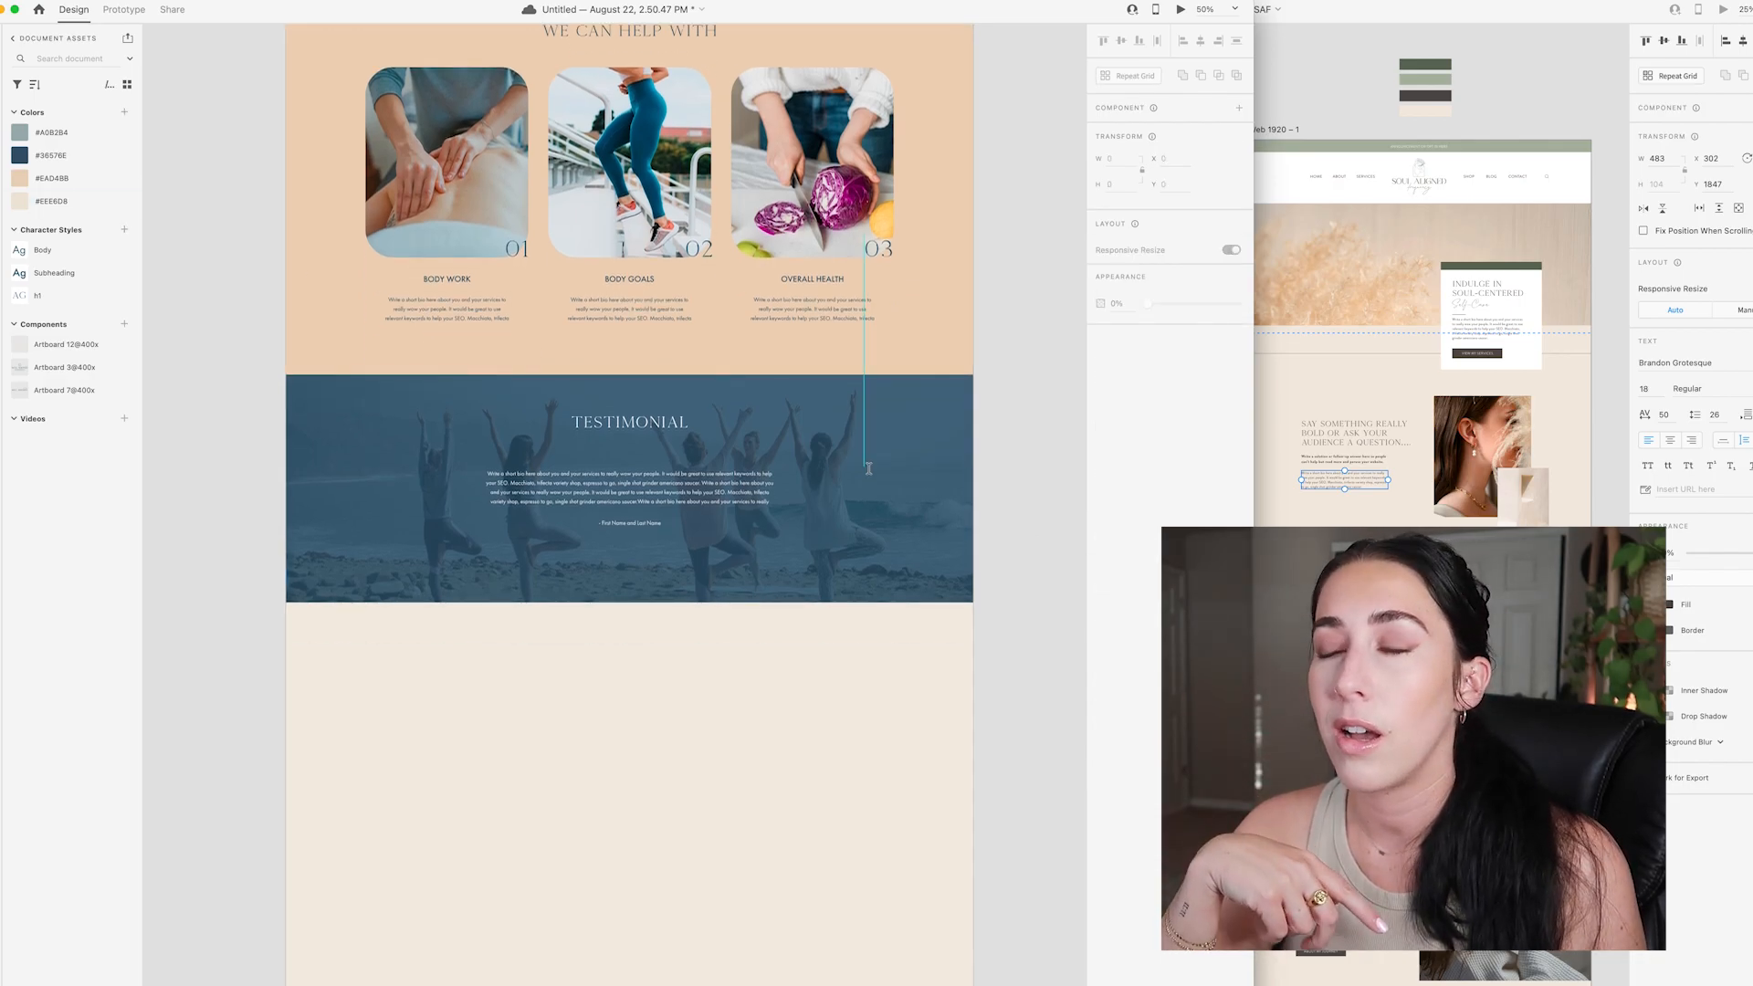
{"action": "left_click", "coordinate": [848, 496]}
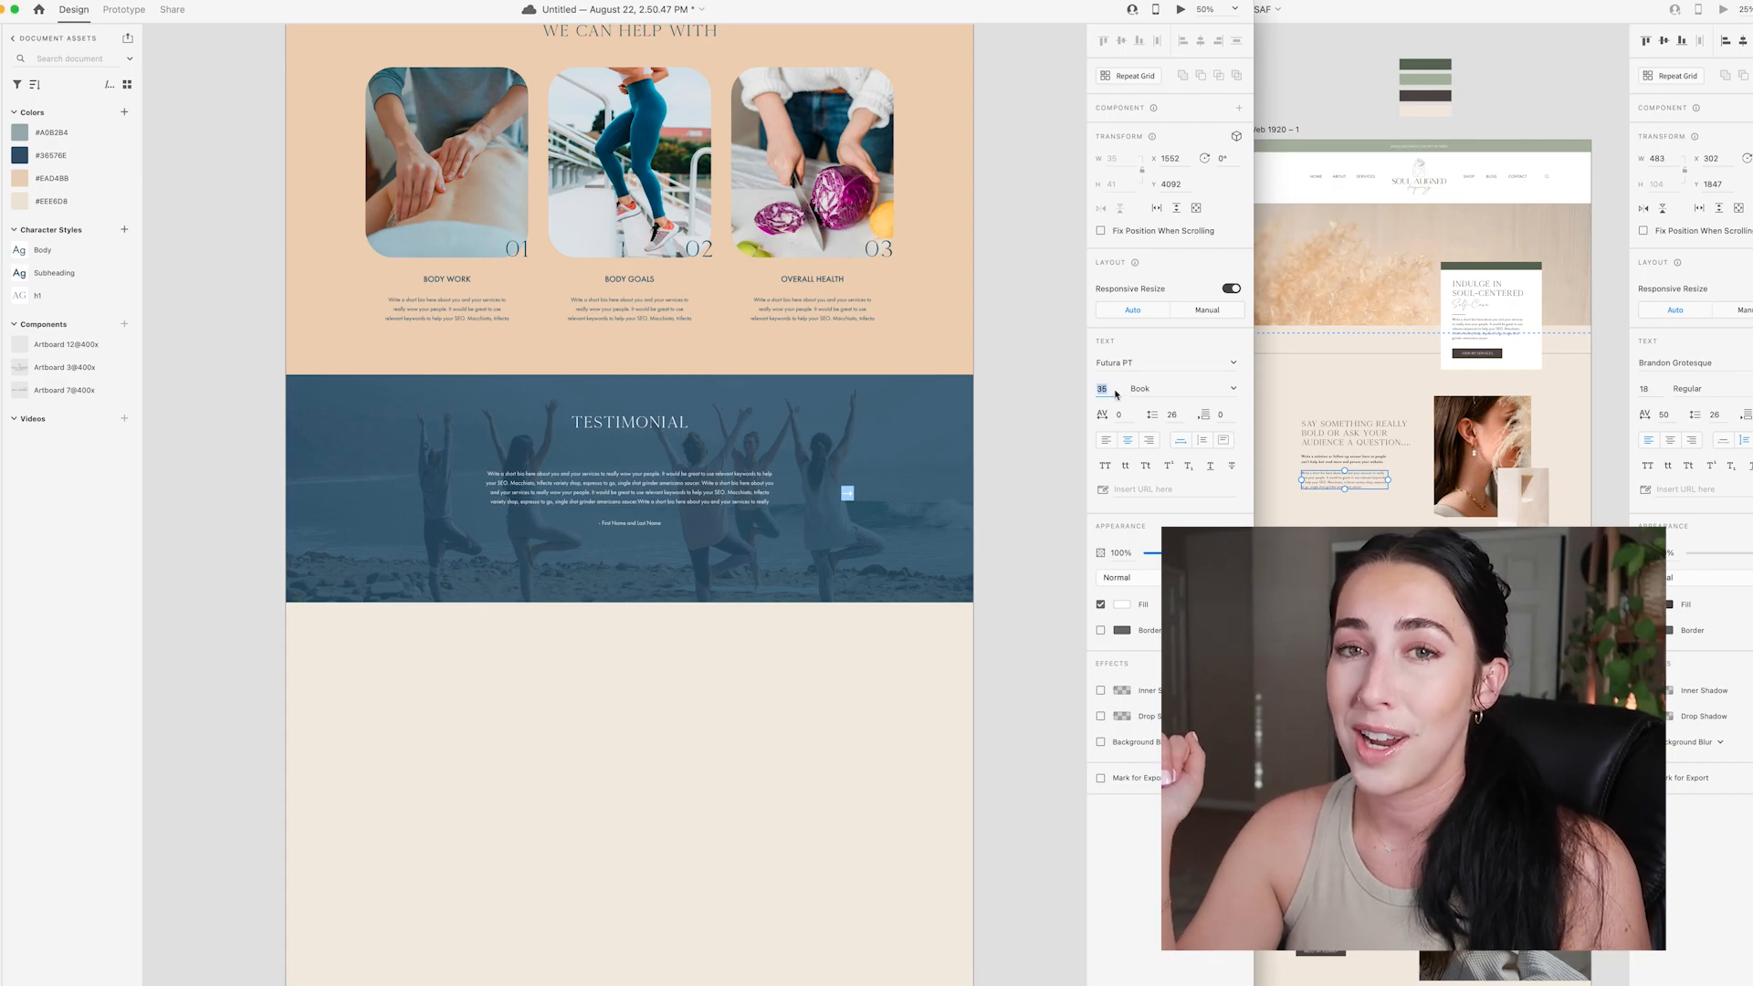
{"action": "left_click", "coordinate": [1033, 541]}
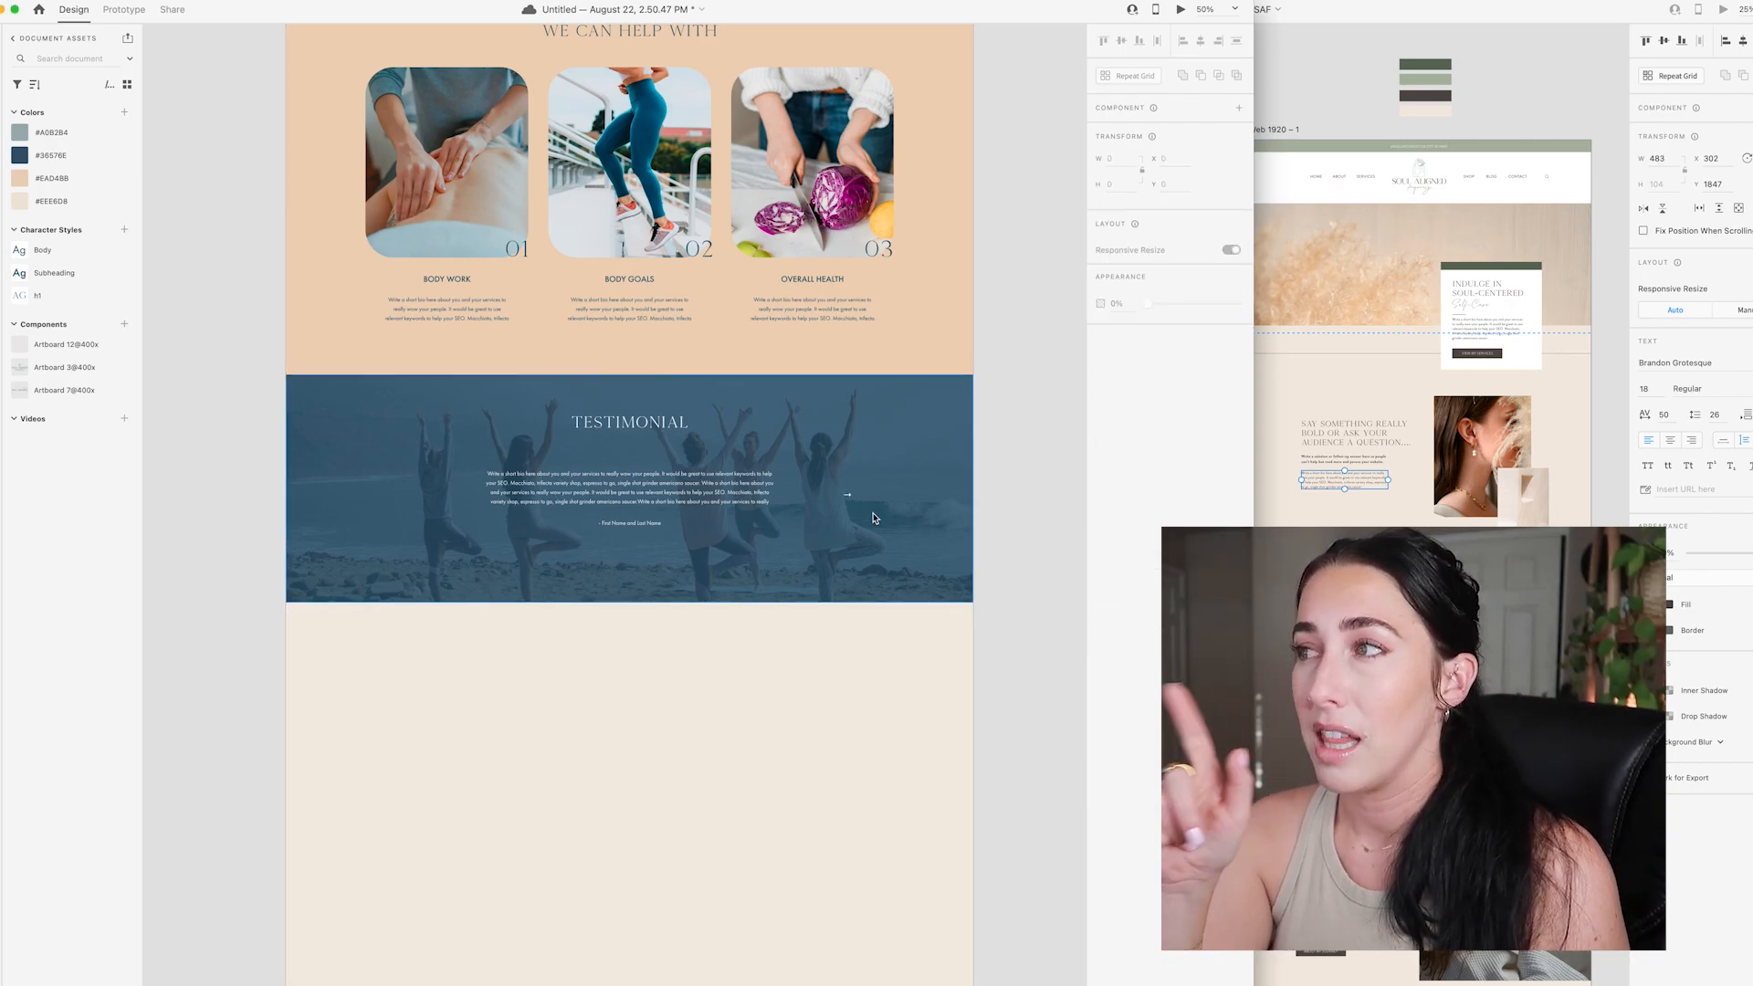
{"action": "left_click_drag", "start_coordinate": [852, 502], "coordinate": [833, 497]}
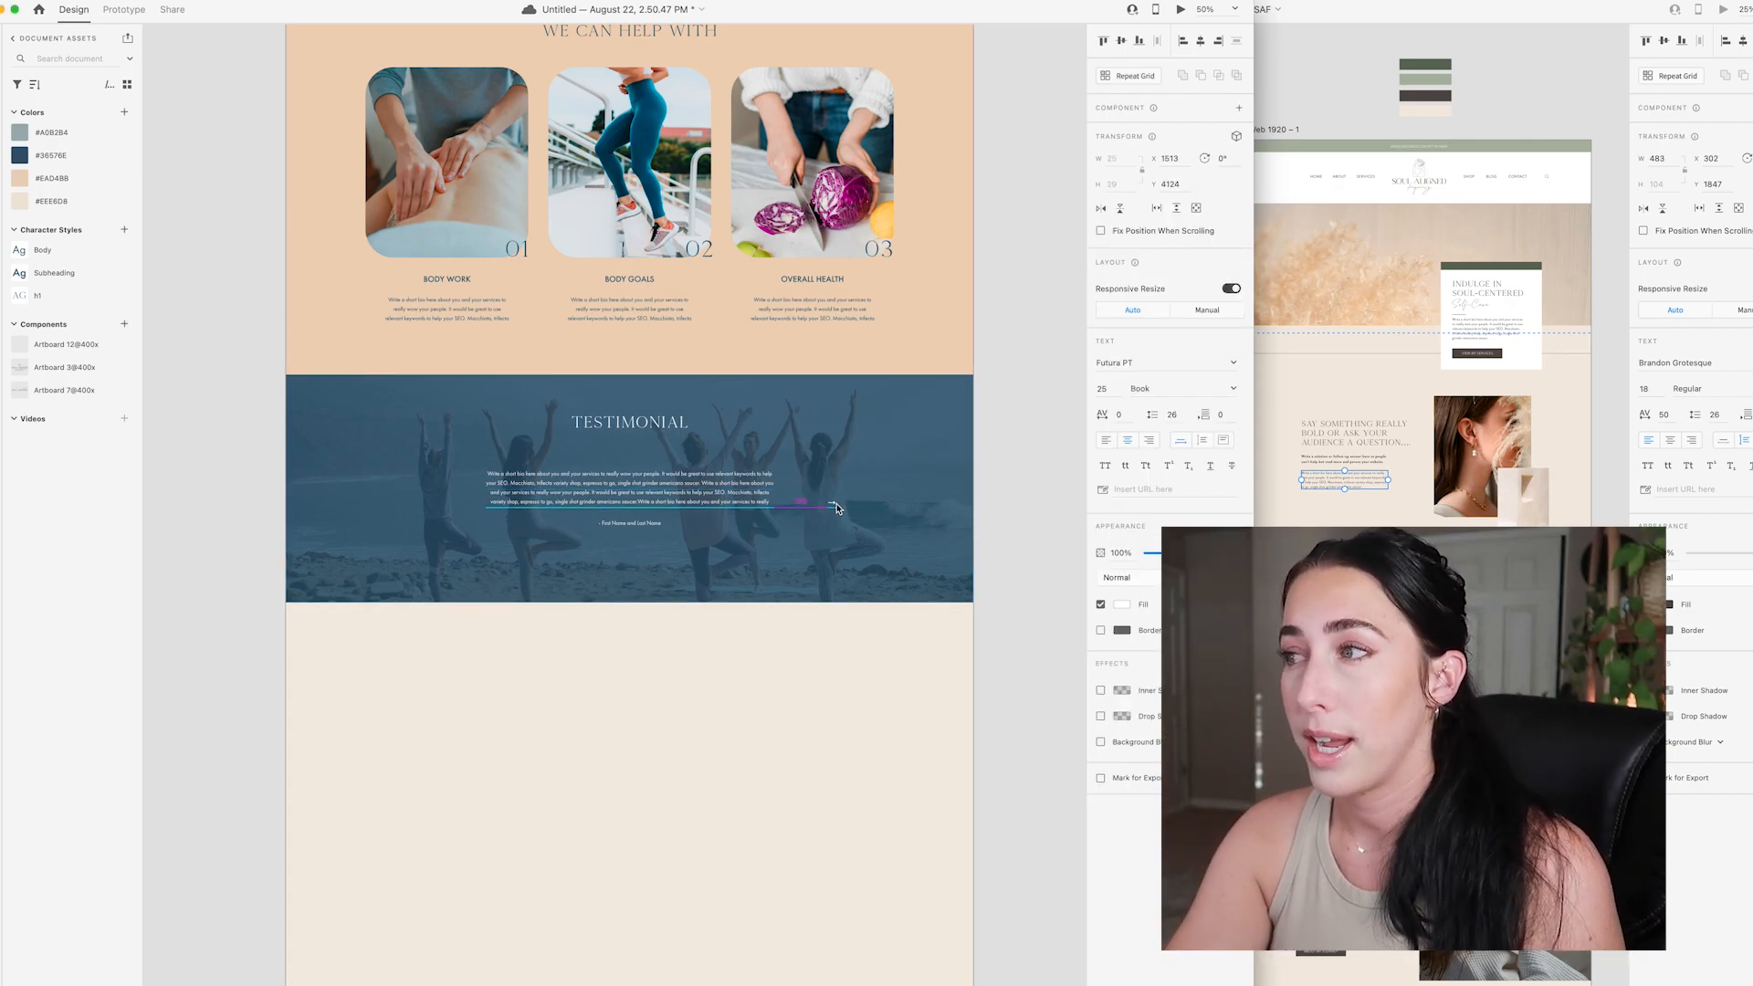
- Centre the arrow vertically in the testimonial band and add a mirrored copy on the other side of the paragraph
{"action": "left_click", "coordinate": [886, 488]}
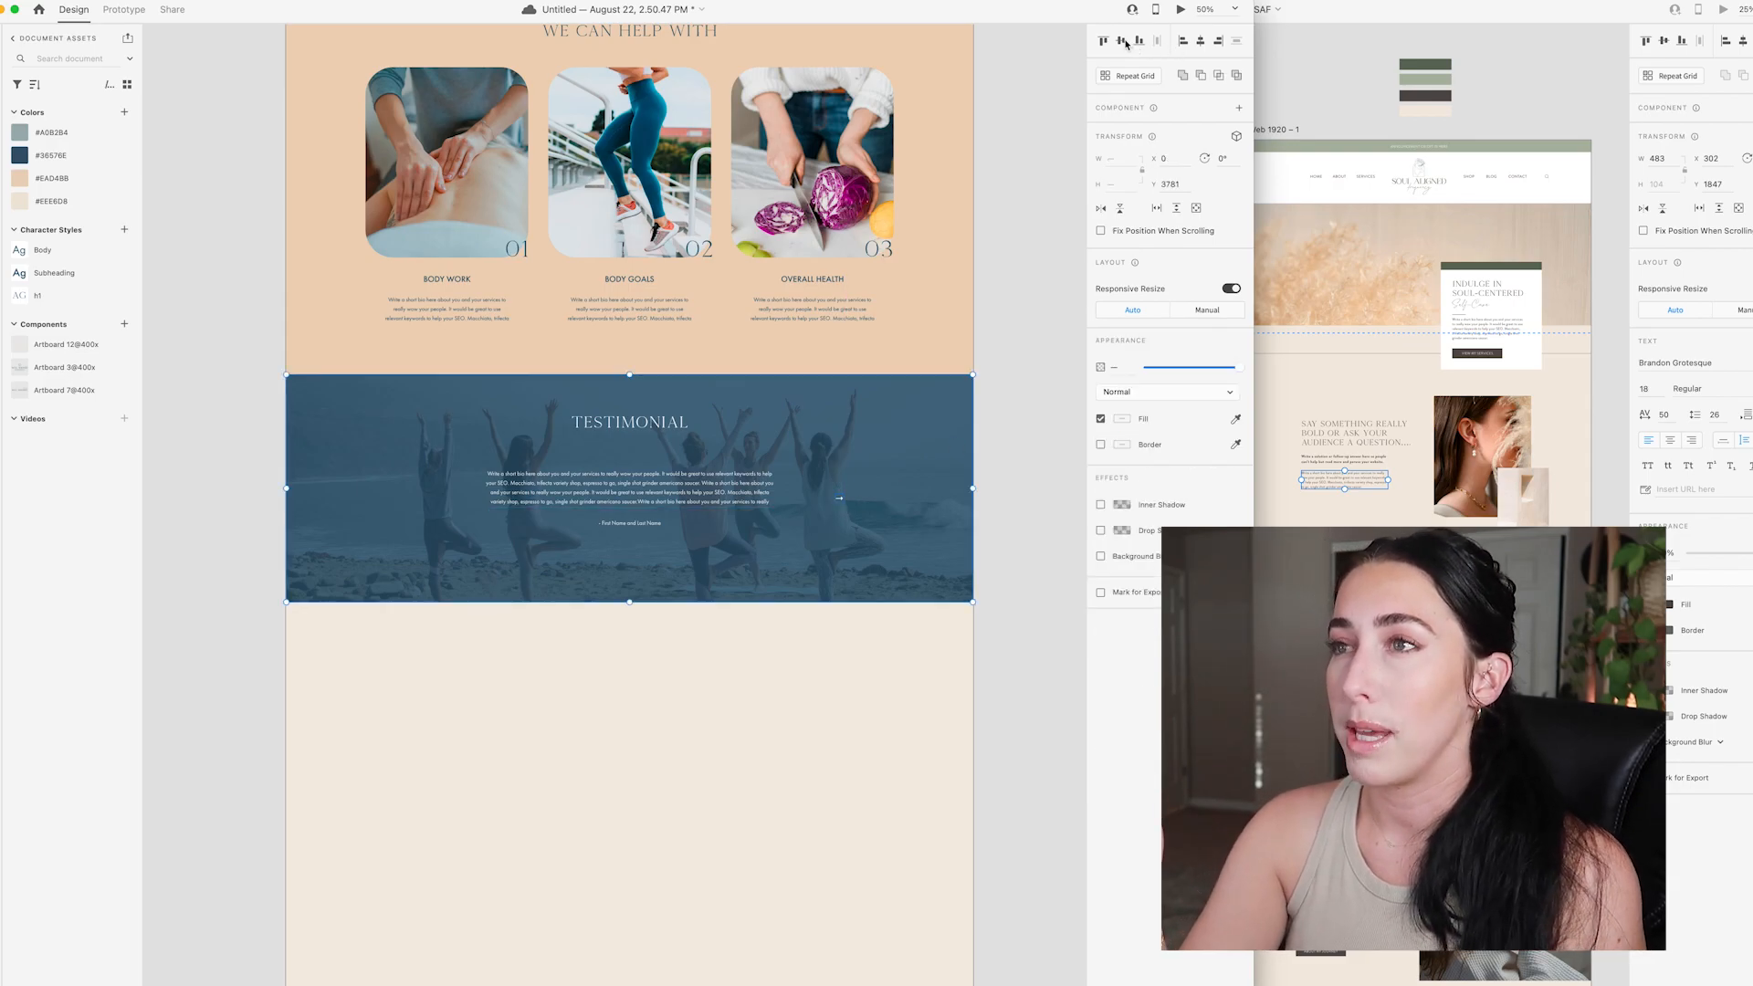
{"action": "left_click", "coordinate": [1002, 375]}
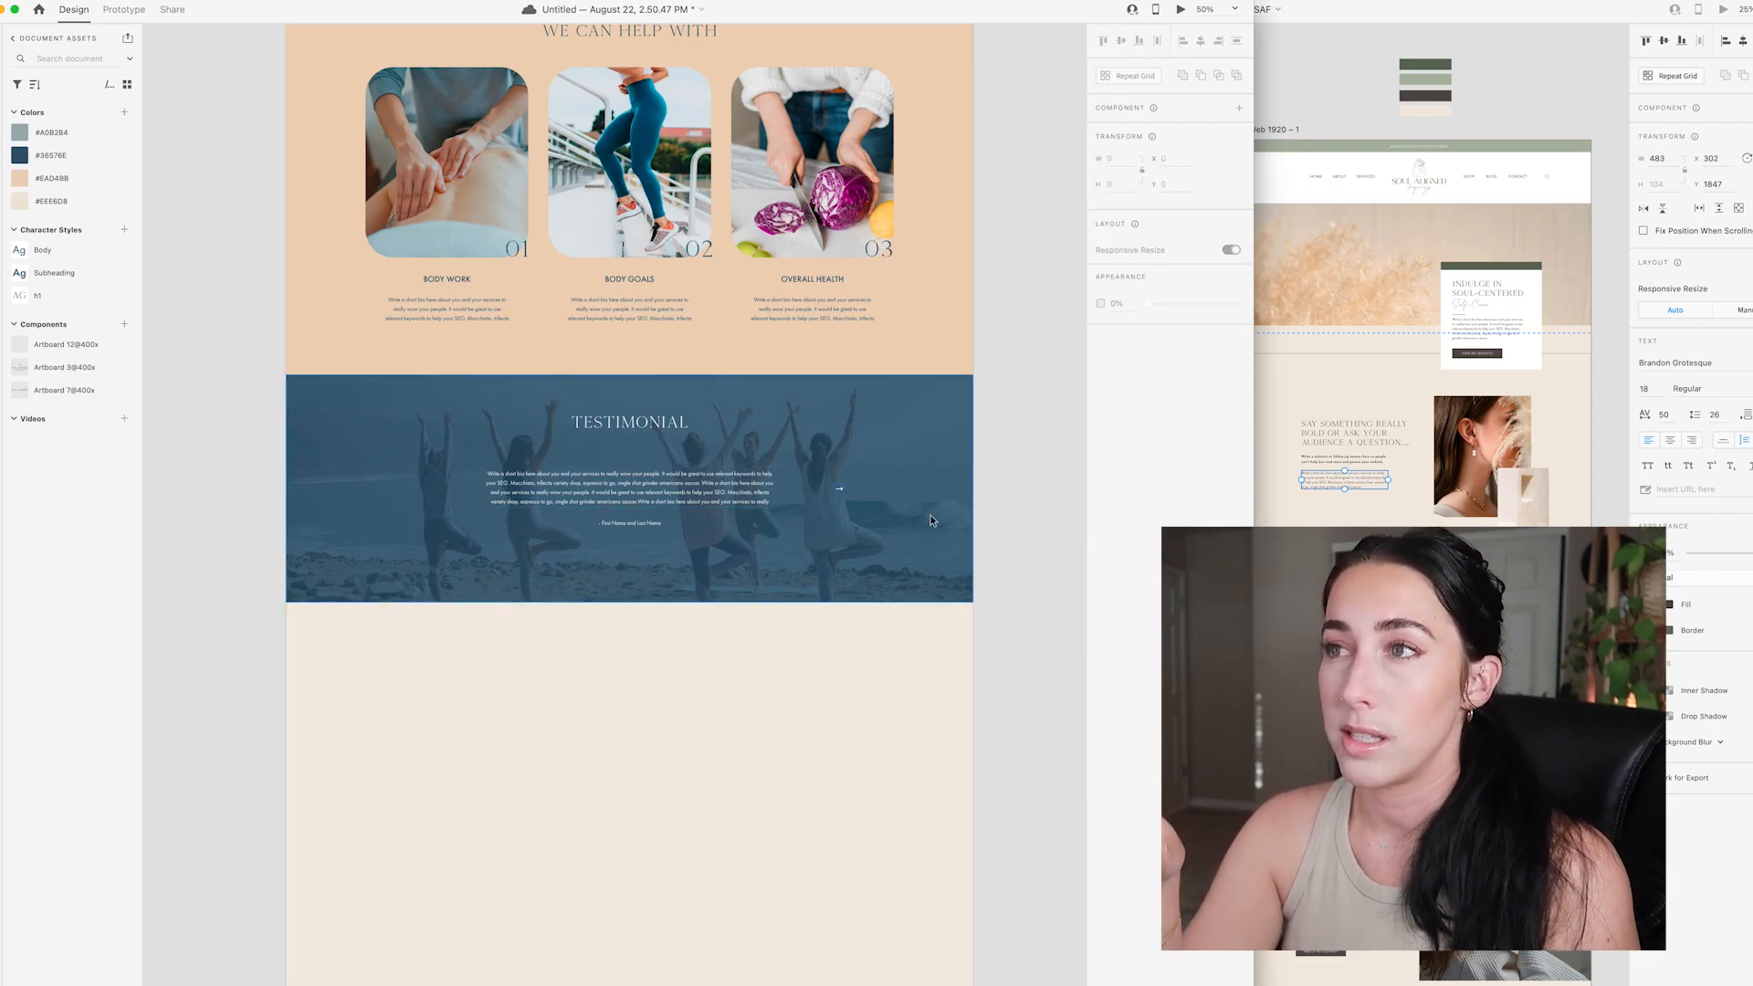
{"action": "left_click", "coordinate": [841, 493]}
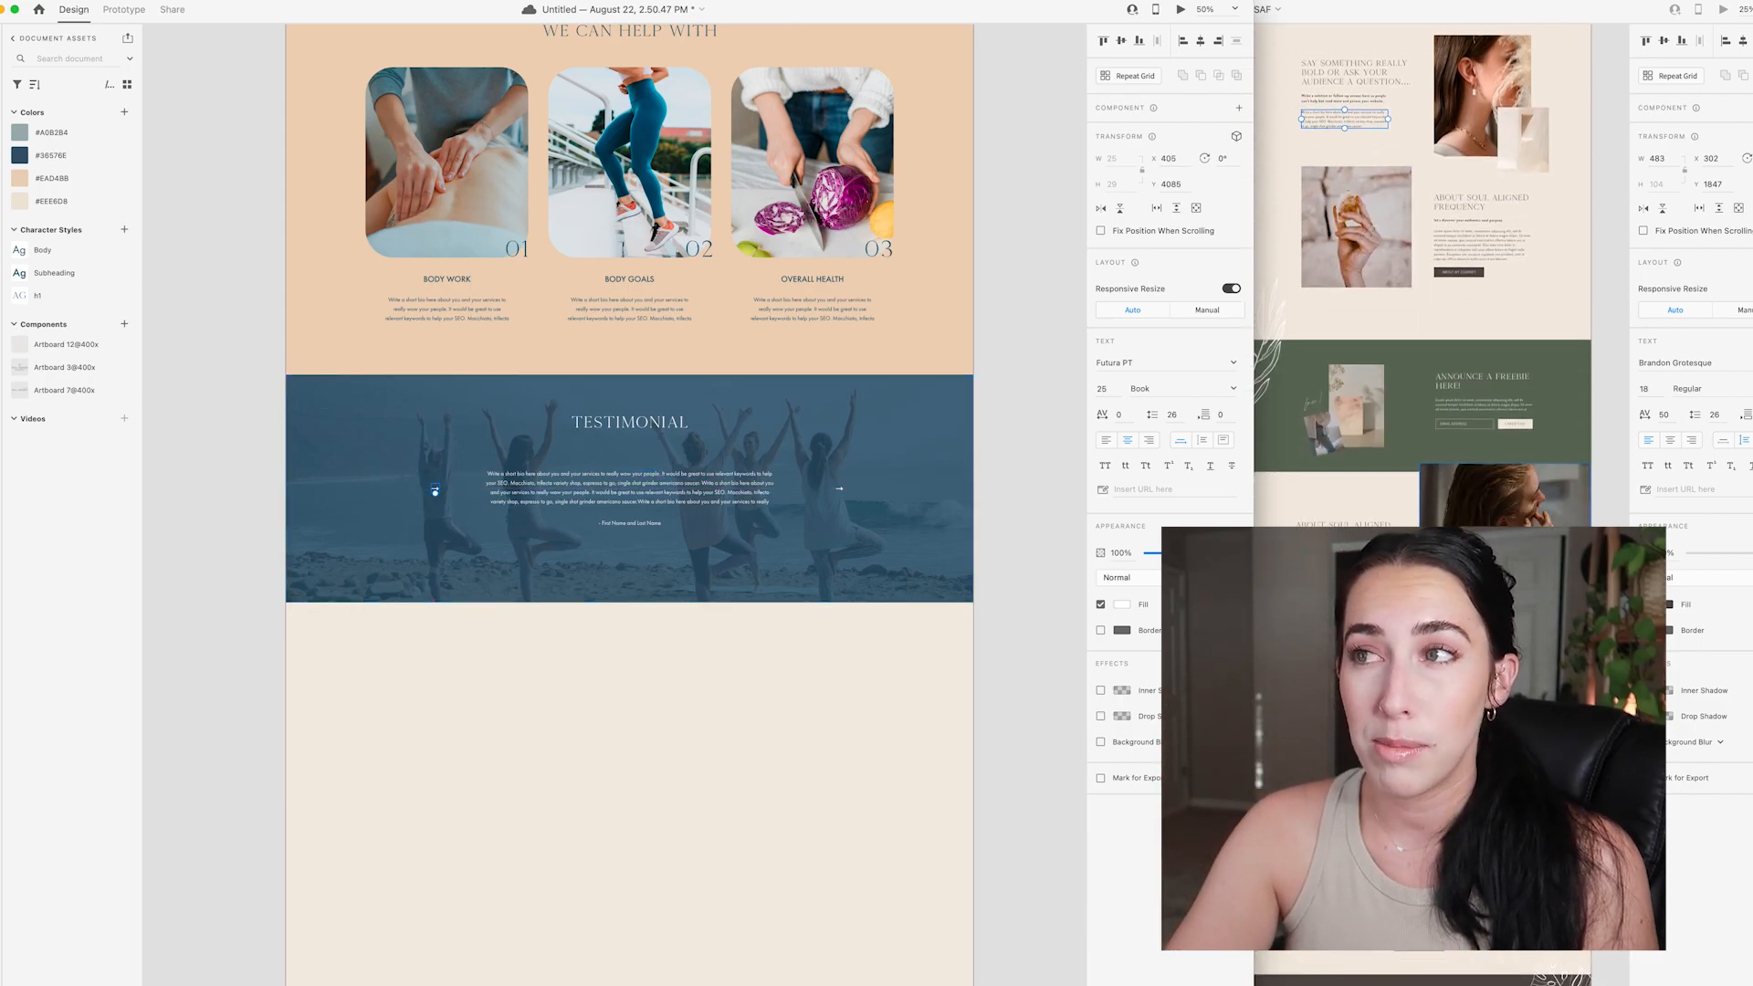
- Copy the BACK and NEXT links from the SAF document into the testimonial band, centred below the attribution, and remove the loose arrows
{"action": "left_click", "coordinate": [1437, 867]}
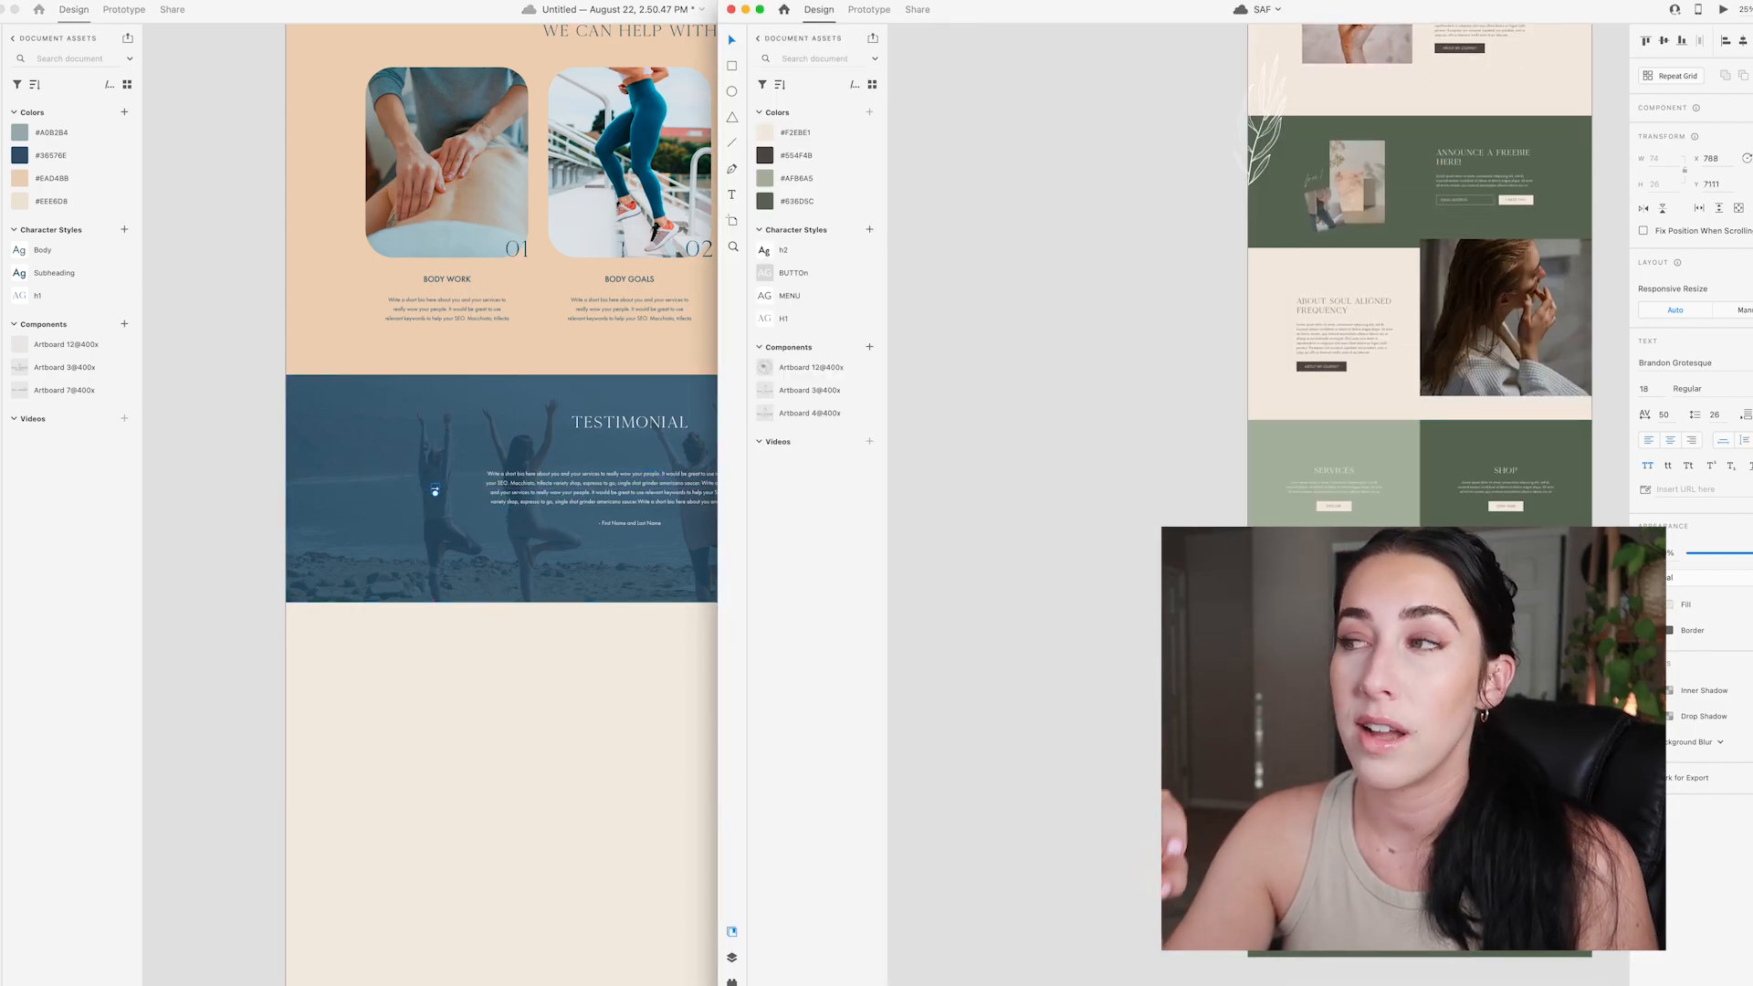
{"action": "left_click", "coordinate": [500, 736]}
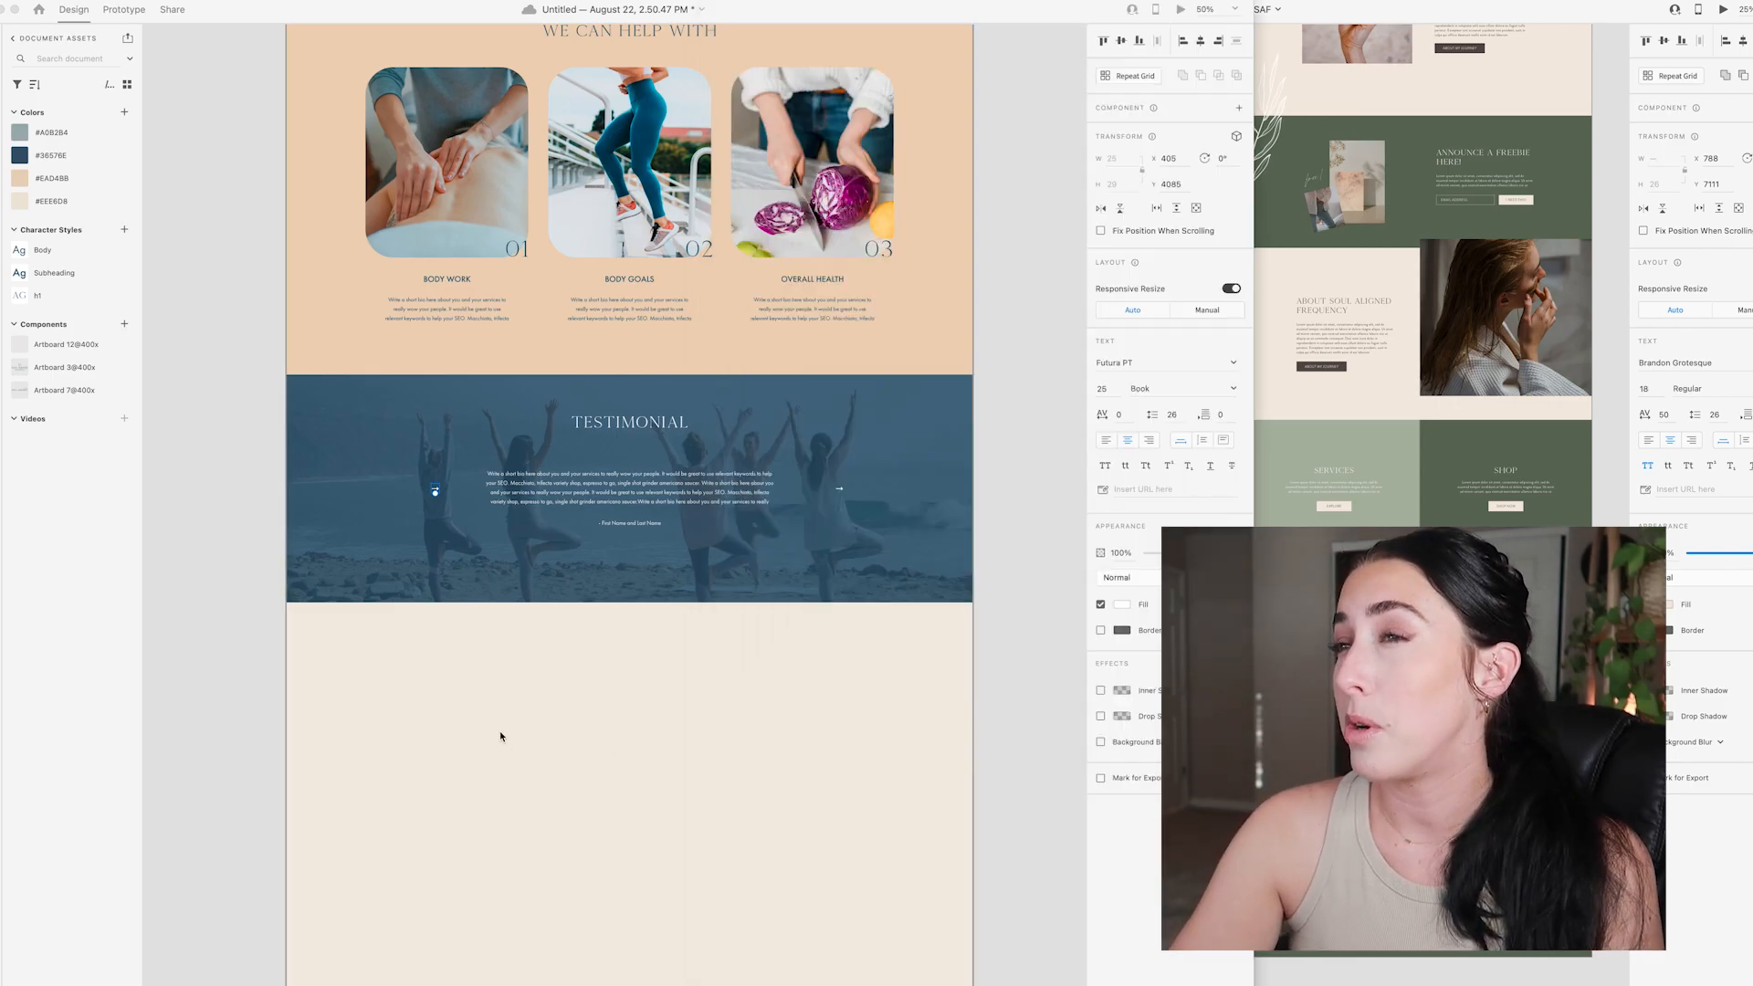
{"action": "left_click_drag", "start_coordinate": [672, 514], "coordinate": [671, 555]}
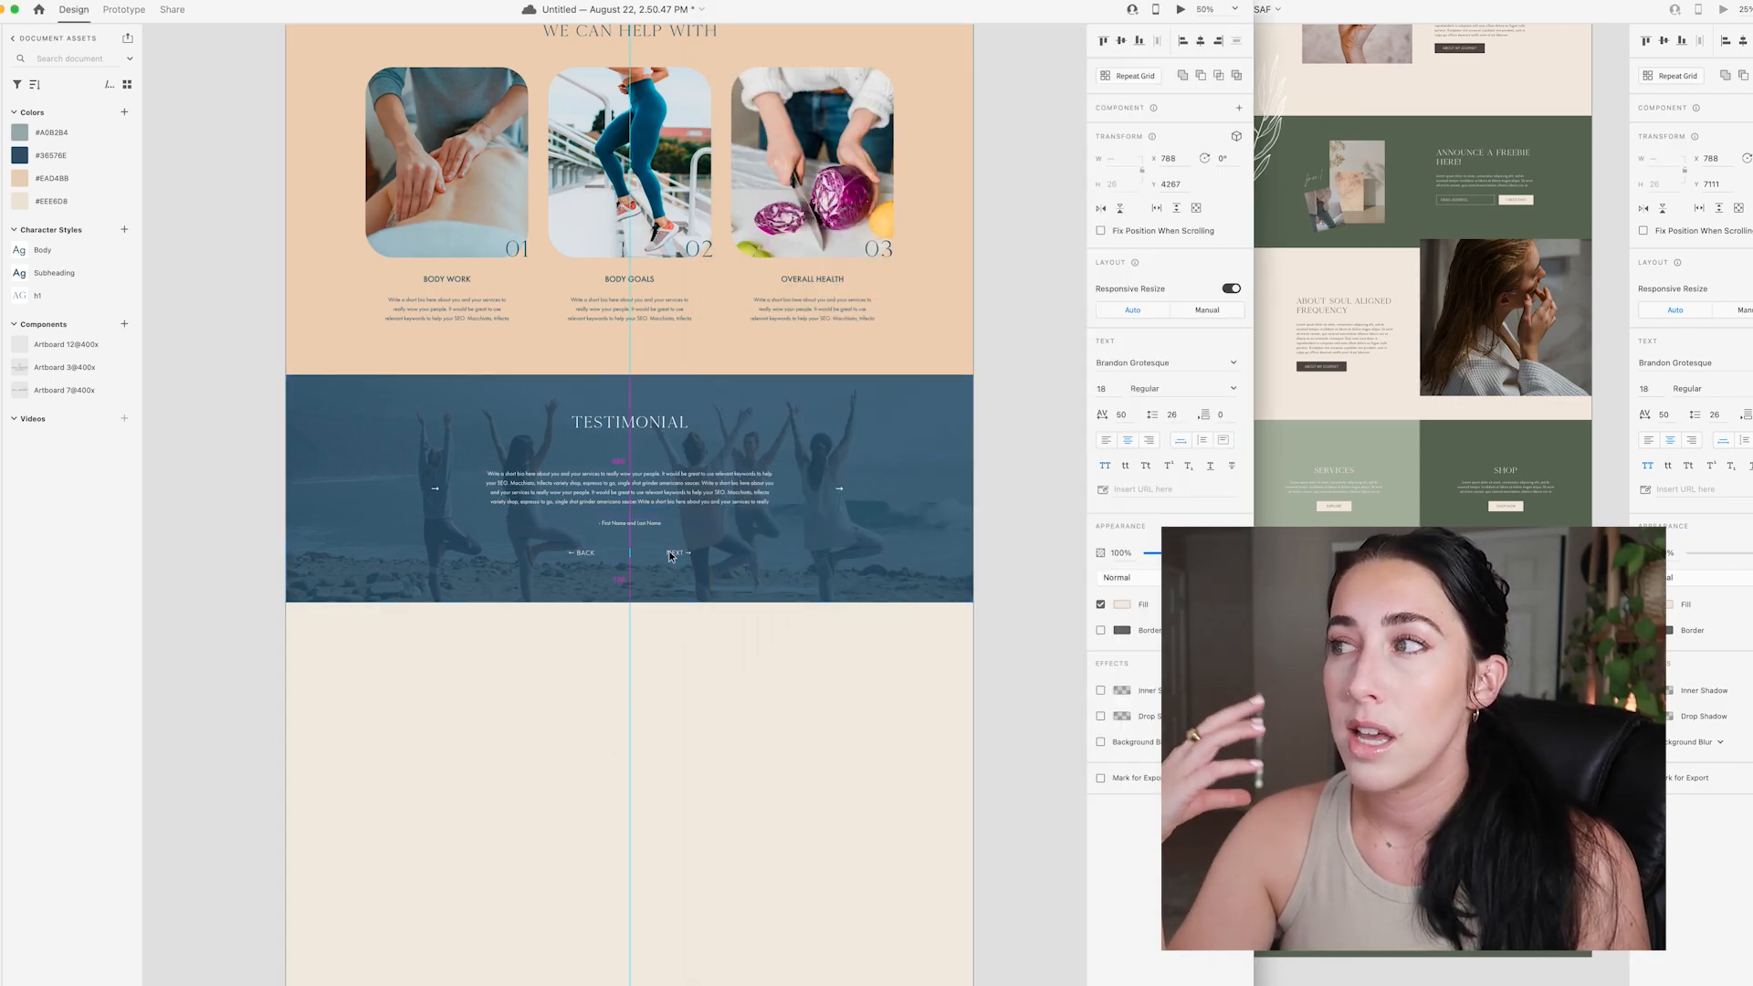
{"action": "left_click", "coordinate": [435, 492]}
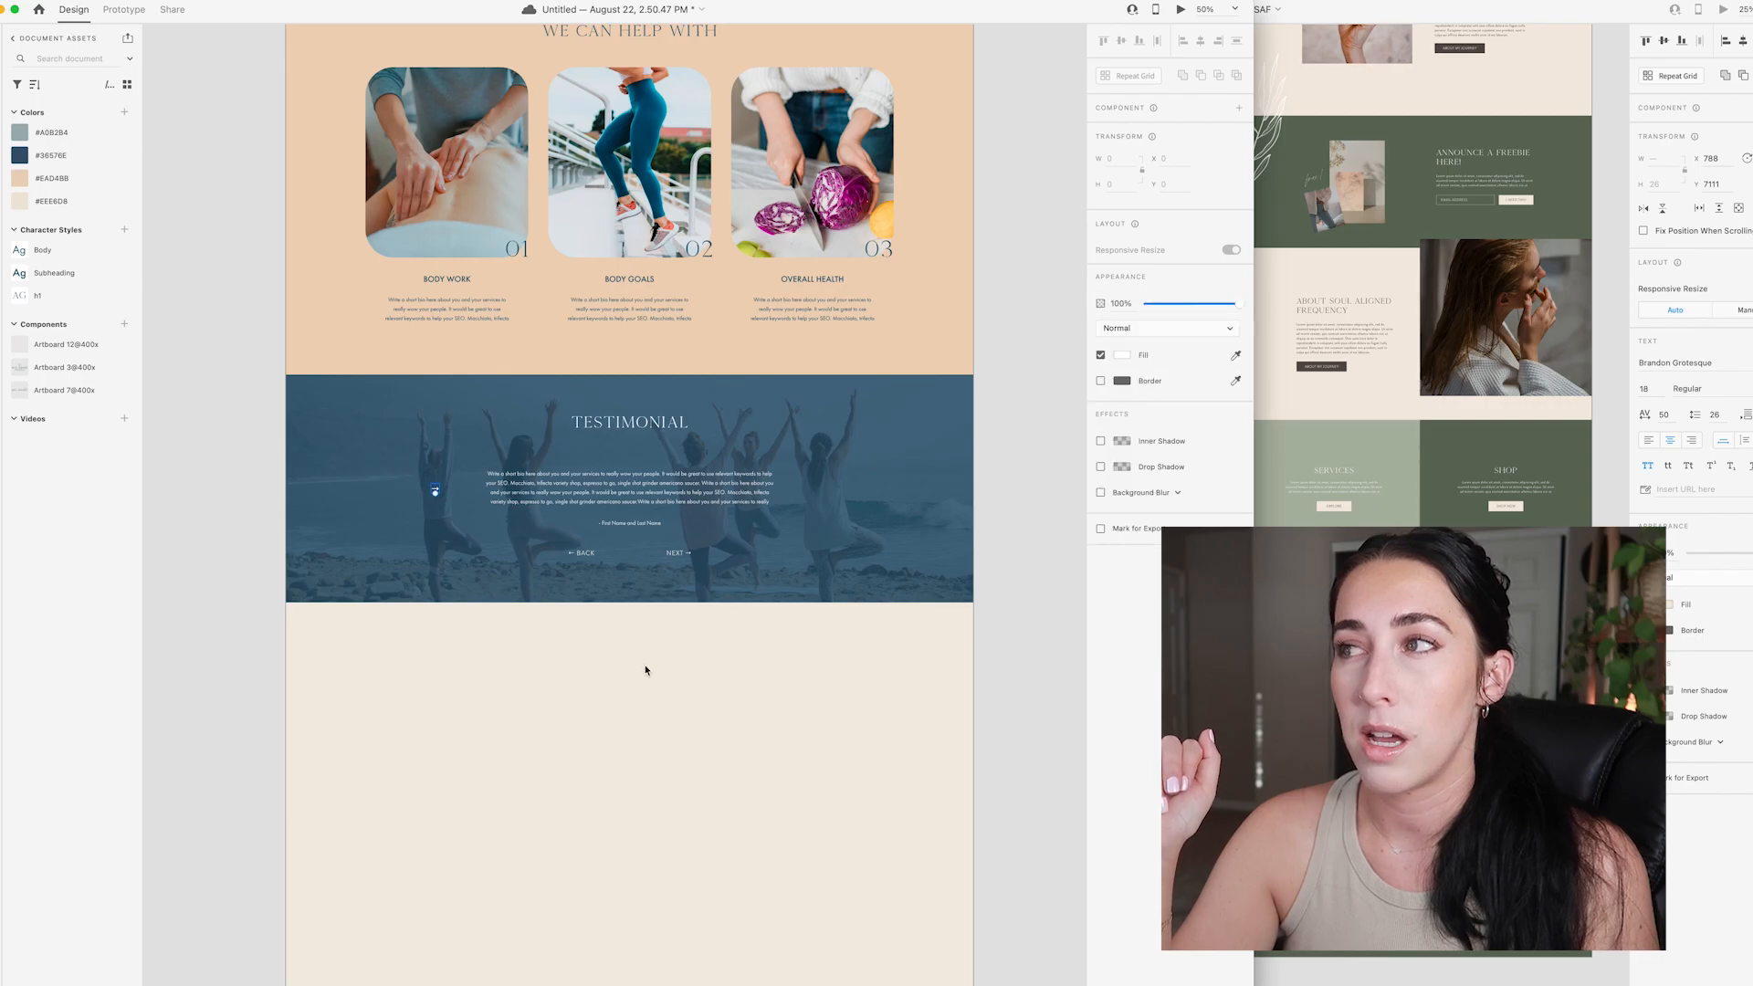
- Try to change the NEXT label's font to Futura PT
{"action": "left_click", "coordinate": [681, 557]}
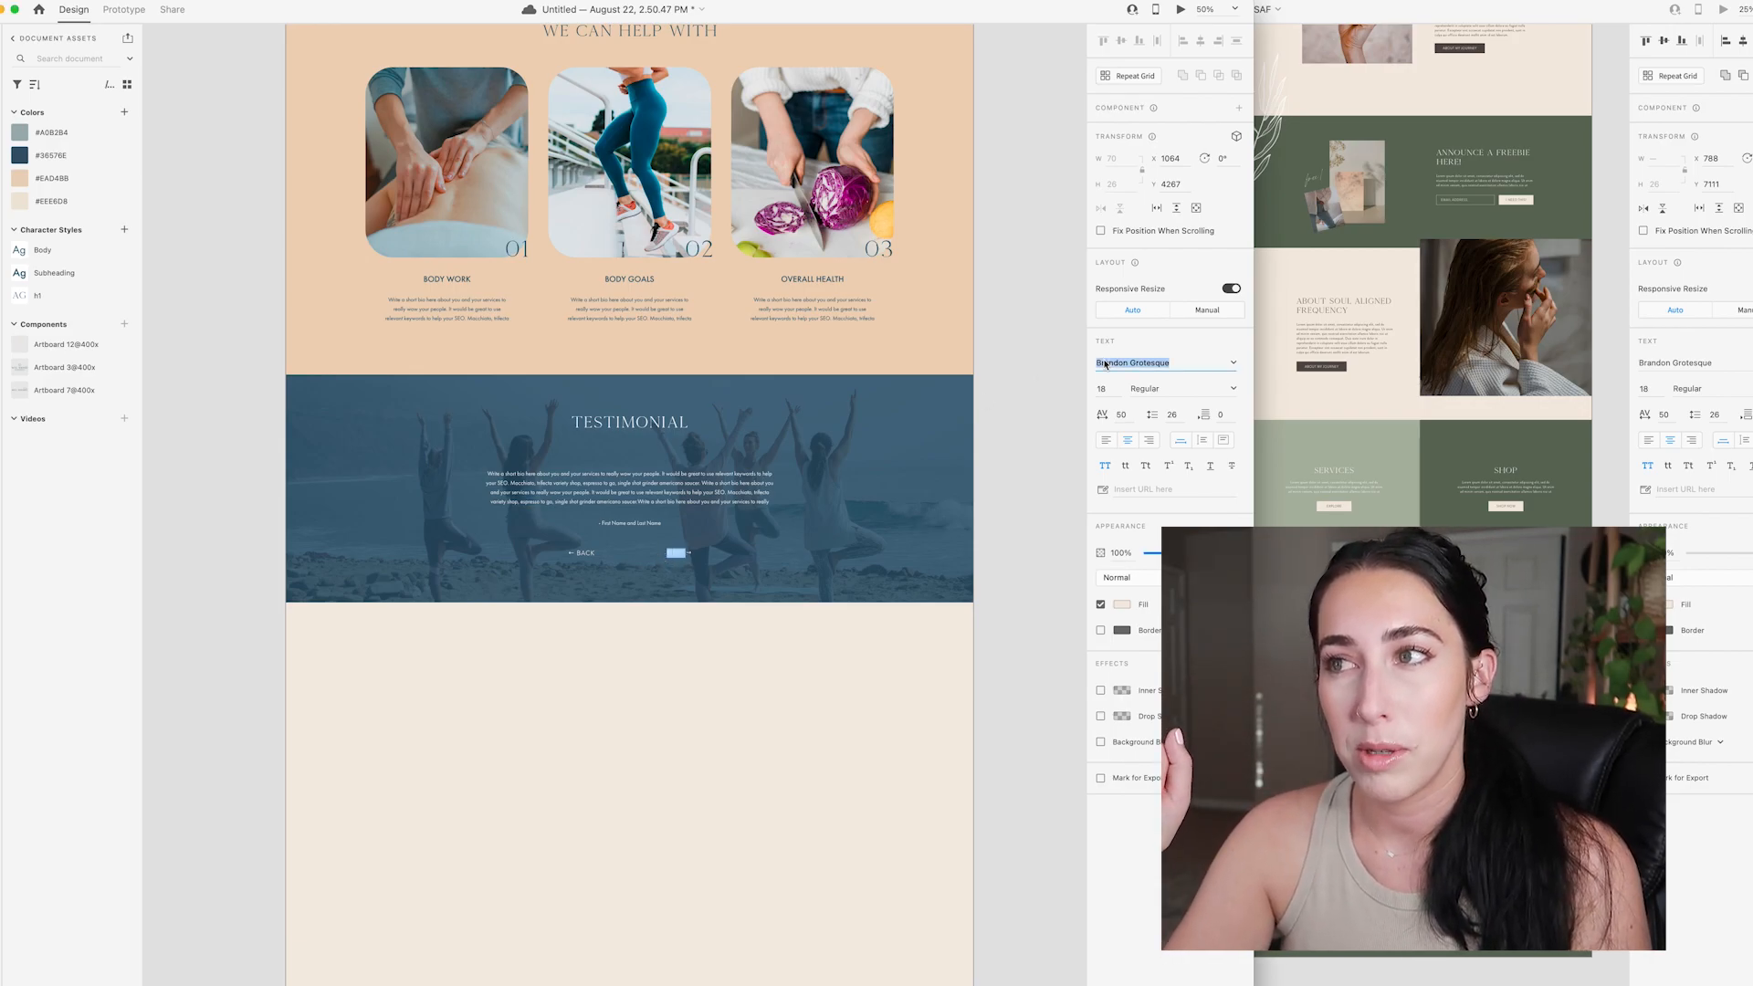
{"action": "type", "text": "Futura Pt"}
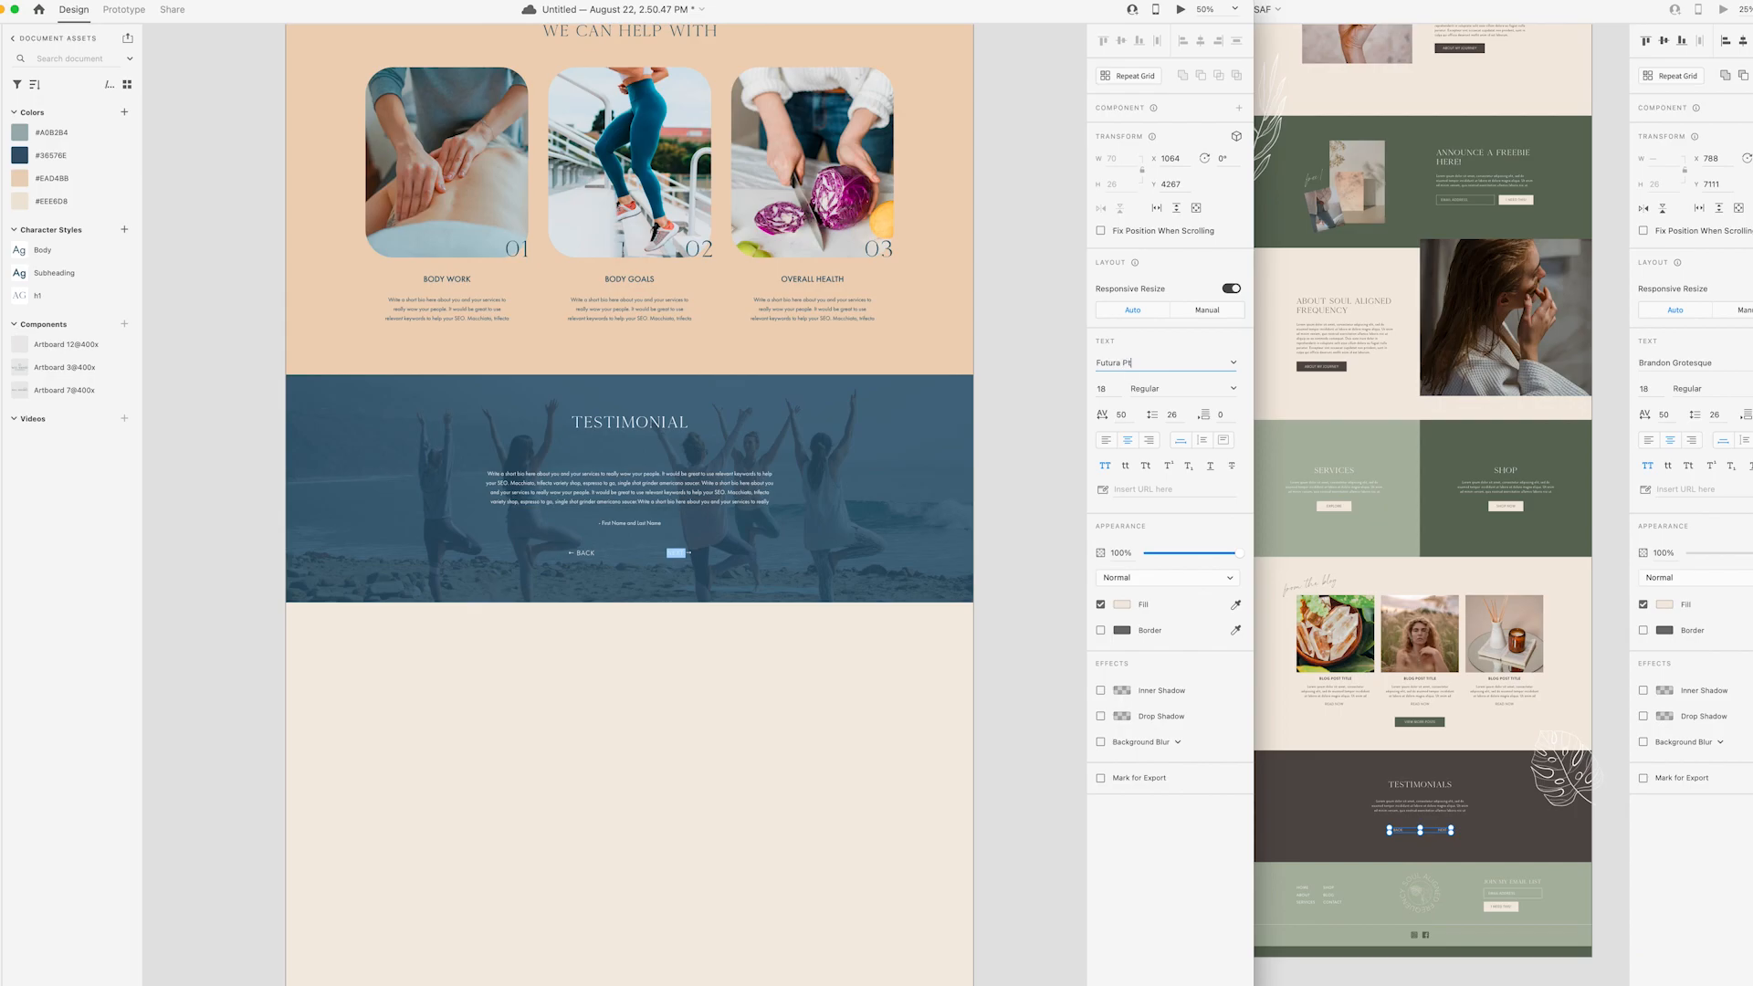
{"action": "left_click", "coordinate": [1271, 426]}
{"action": "scroll", "coordinate": [1271, 426], "scroll_direction": "up", "scroll_amount": 5}
{"action": "left_click", "coordinate": [596, 473]}
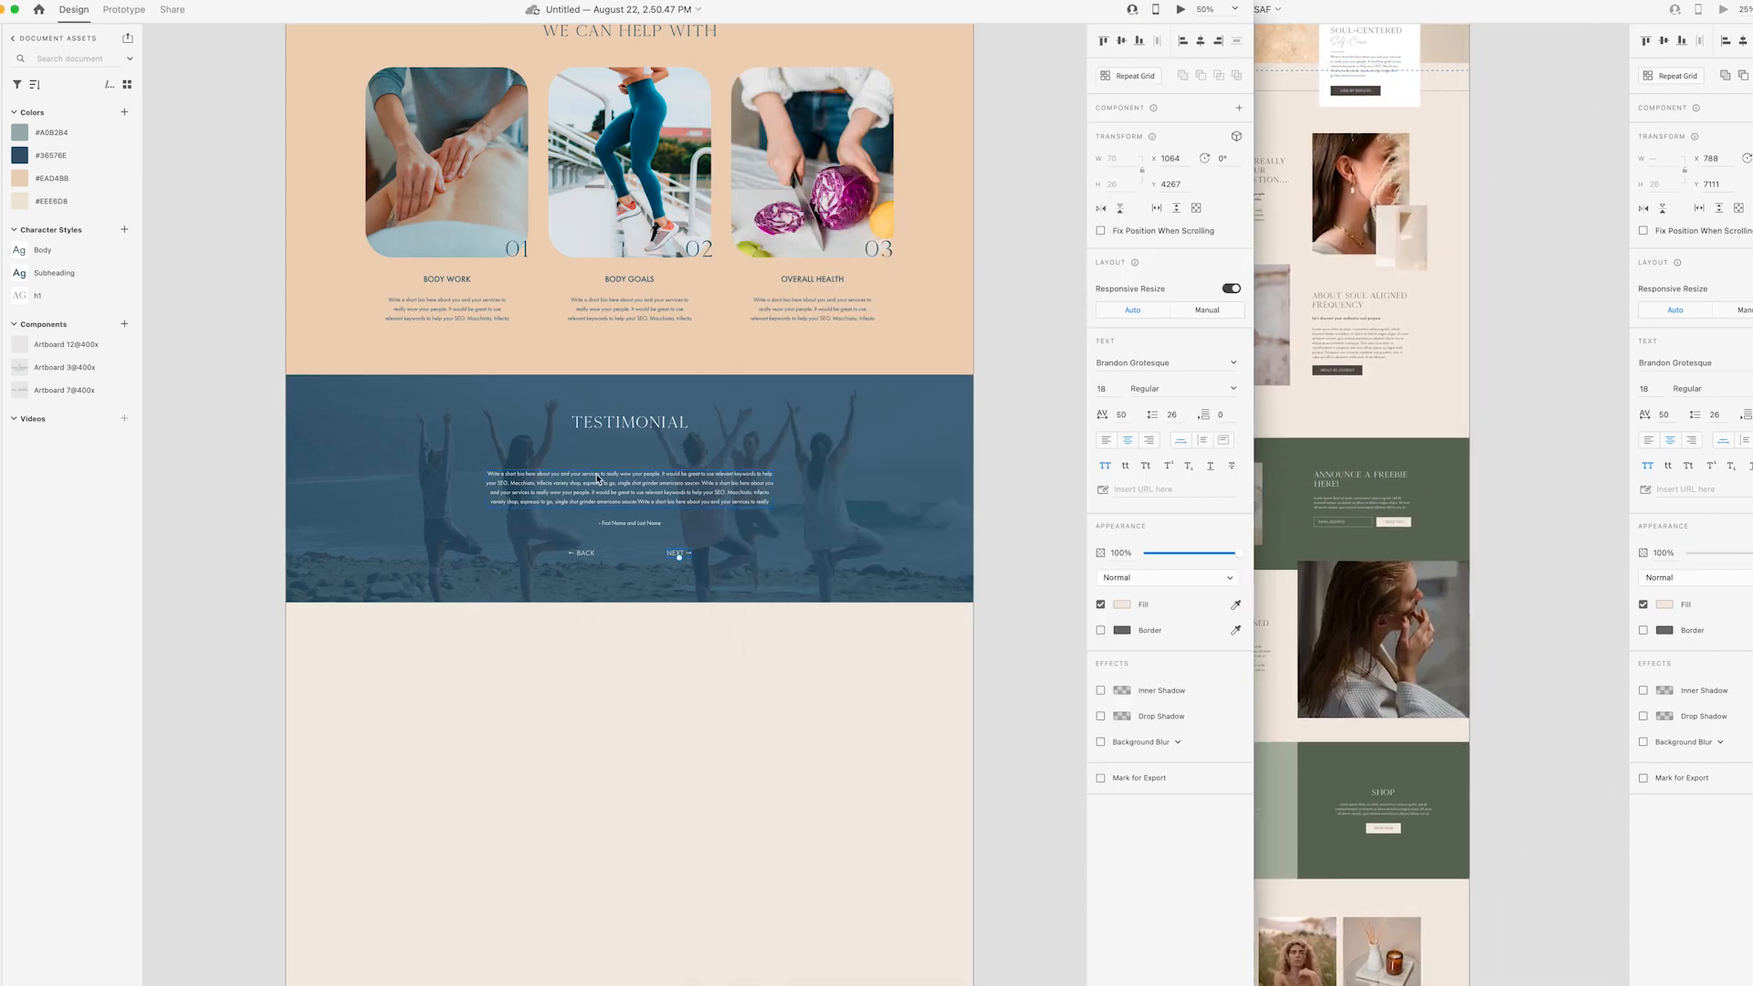
{"action": "scroll", "coordinate": [1007, 474], "scroll_direction": "up", "scroll_amount": 15}
{"action": "scroll", "coordinate": [1007, 473], "scroll_direction": "down", "scroll_amount": 15}
{"action": "left_click", "coordinate": [718, 623]}
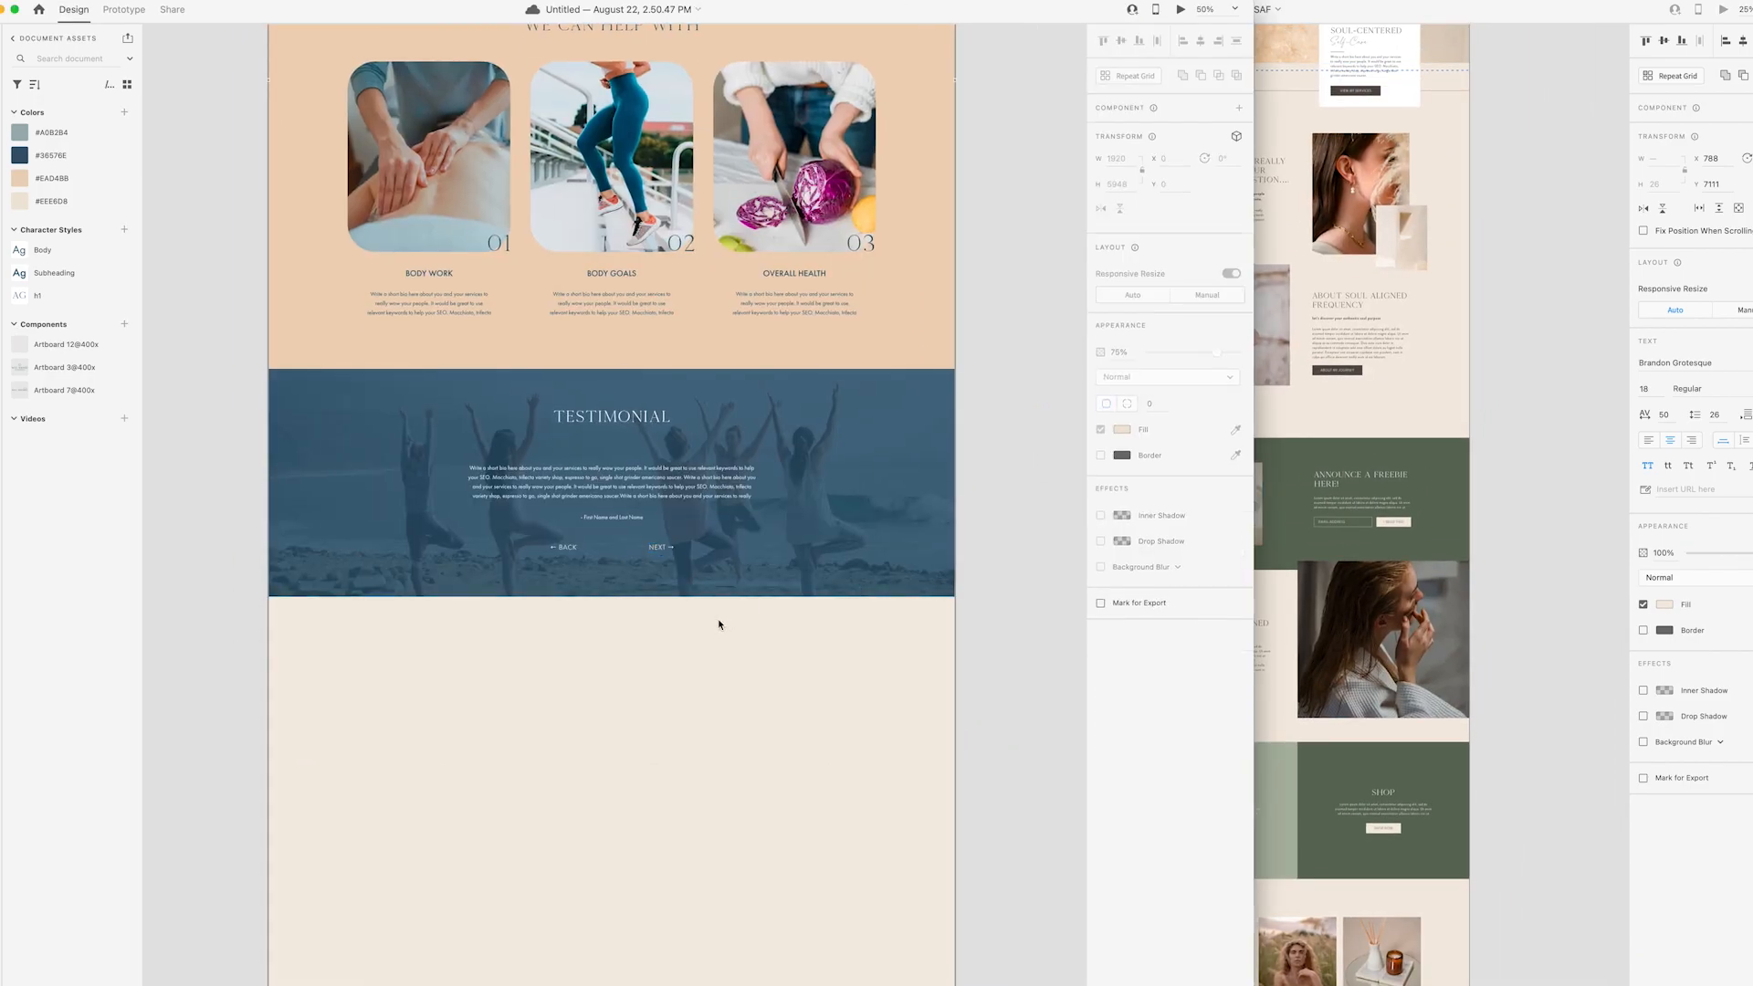
- Set the words NEXT and BACK in Futura PT and give the links a white fill
{"action": "key", "text": "super+plus"}
{"action": "key", "text": "super+plus"}
{"action": "double_click", "coordinate": [751, 620]}
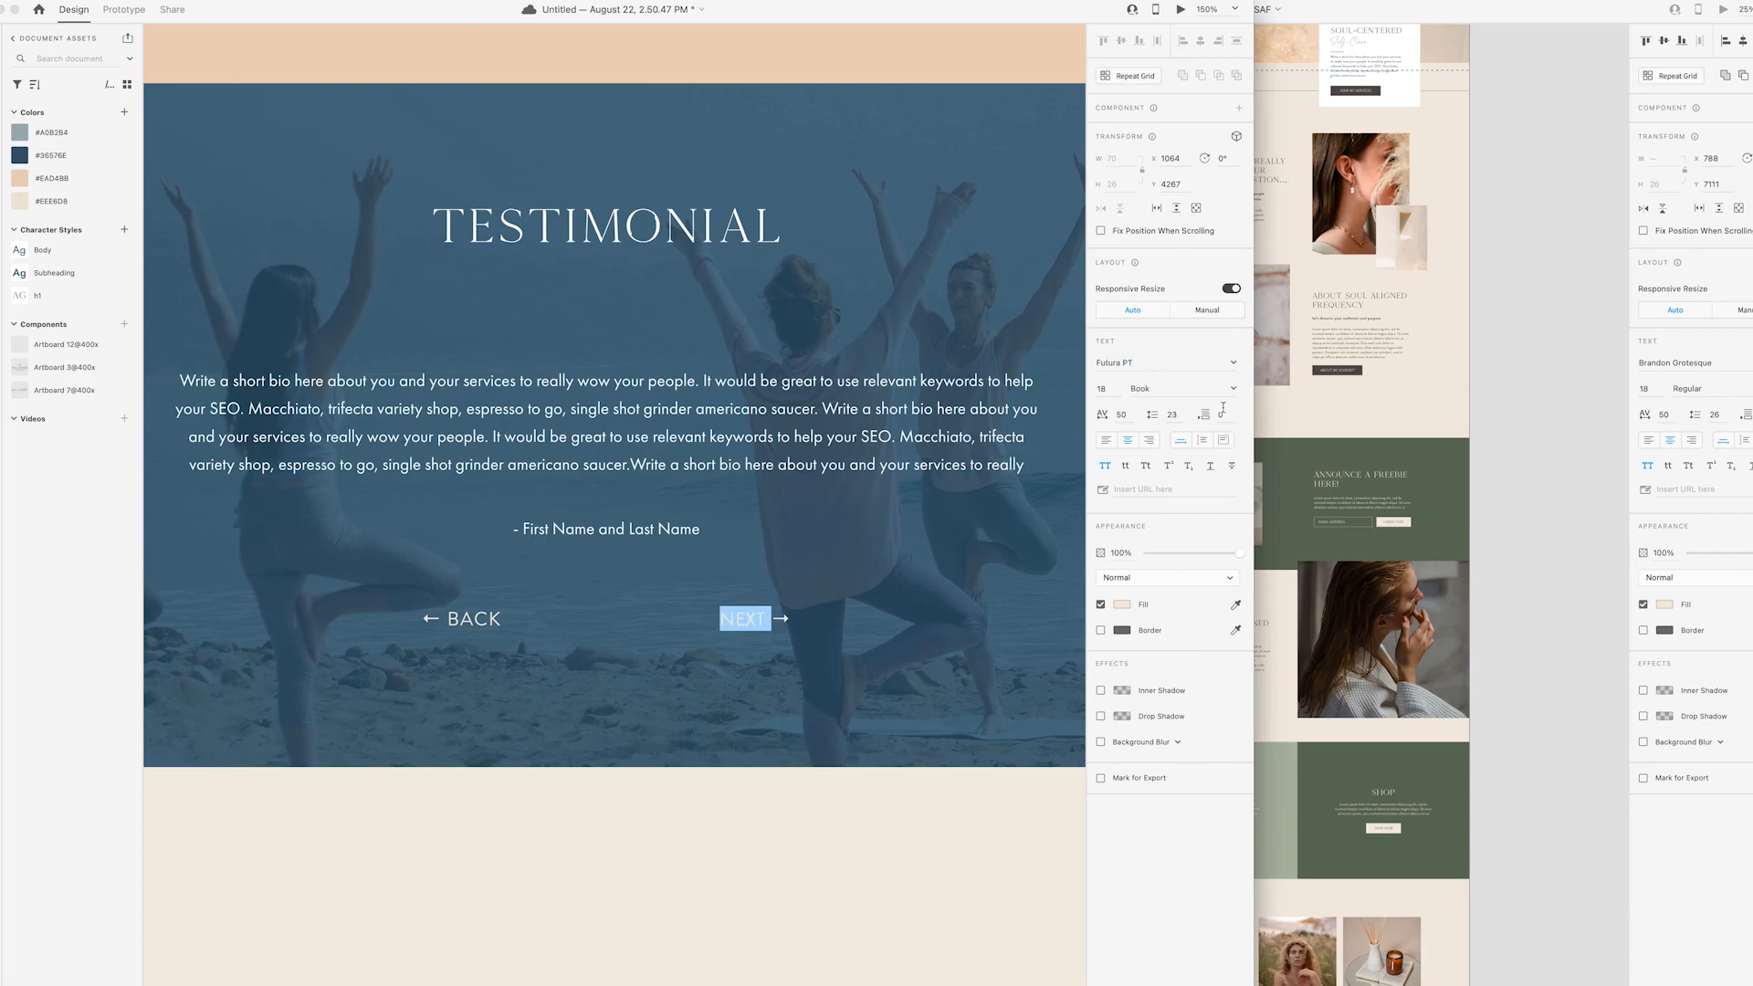
{"action": "double_click", "coordinate": [453, 624]}
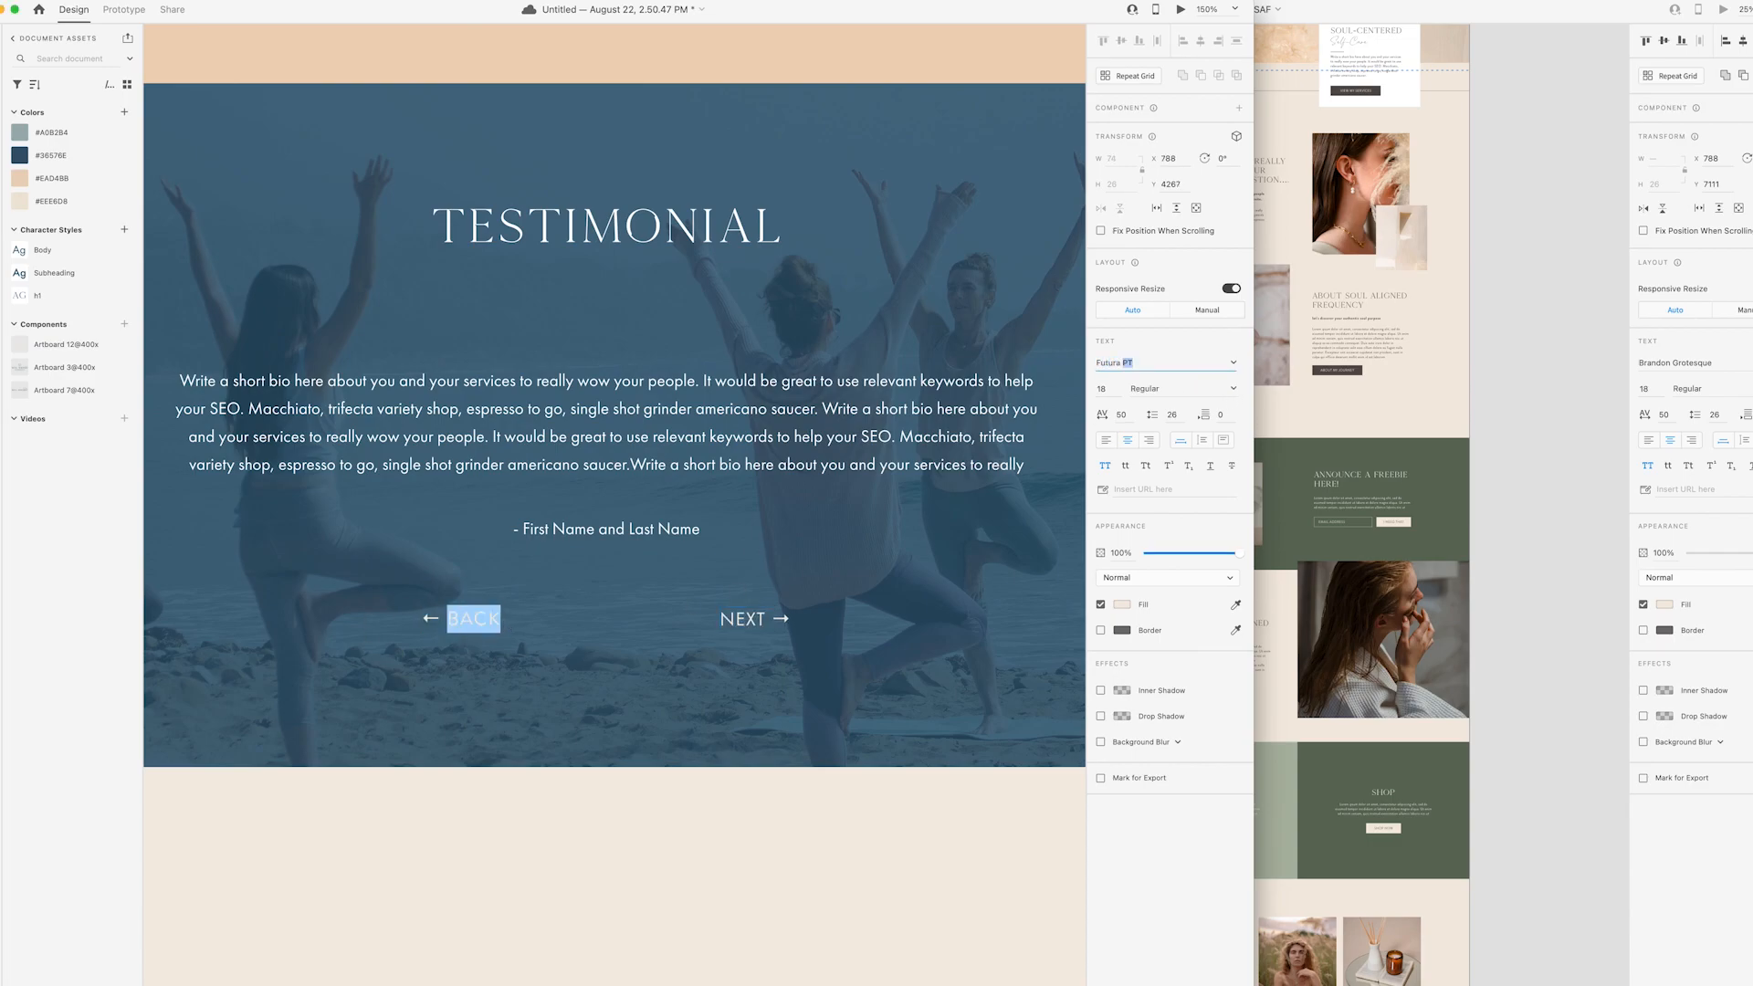
{"action": "left_click", "coordinate": [1122, 604]}
- Align the BACK and NEXT links vertically and centre the pair under the attribution
{"action": "left_click", "coordinate": [740, 625]}
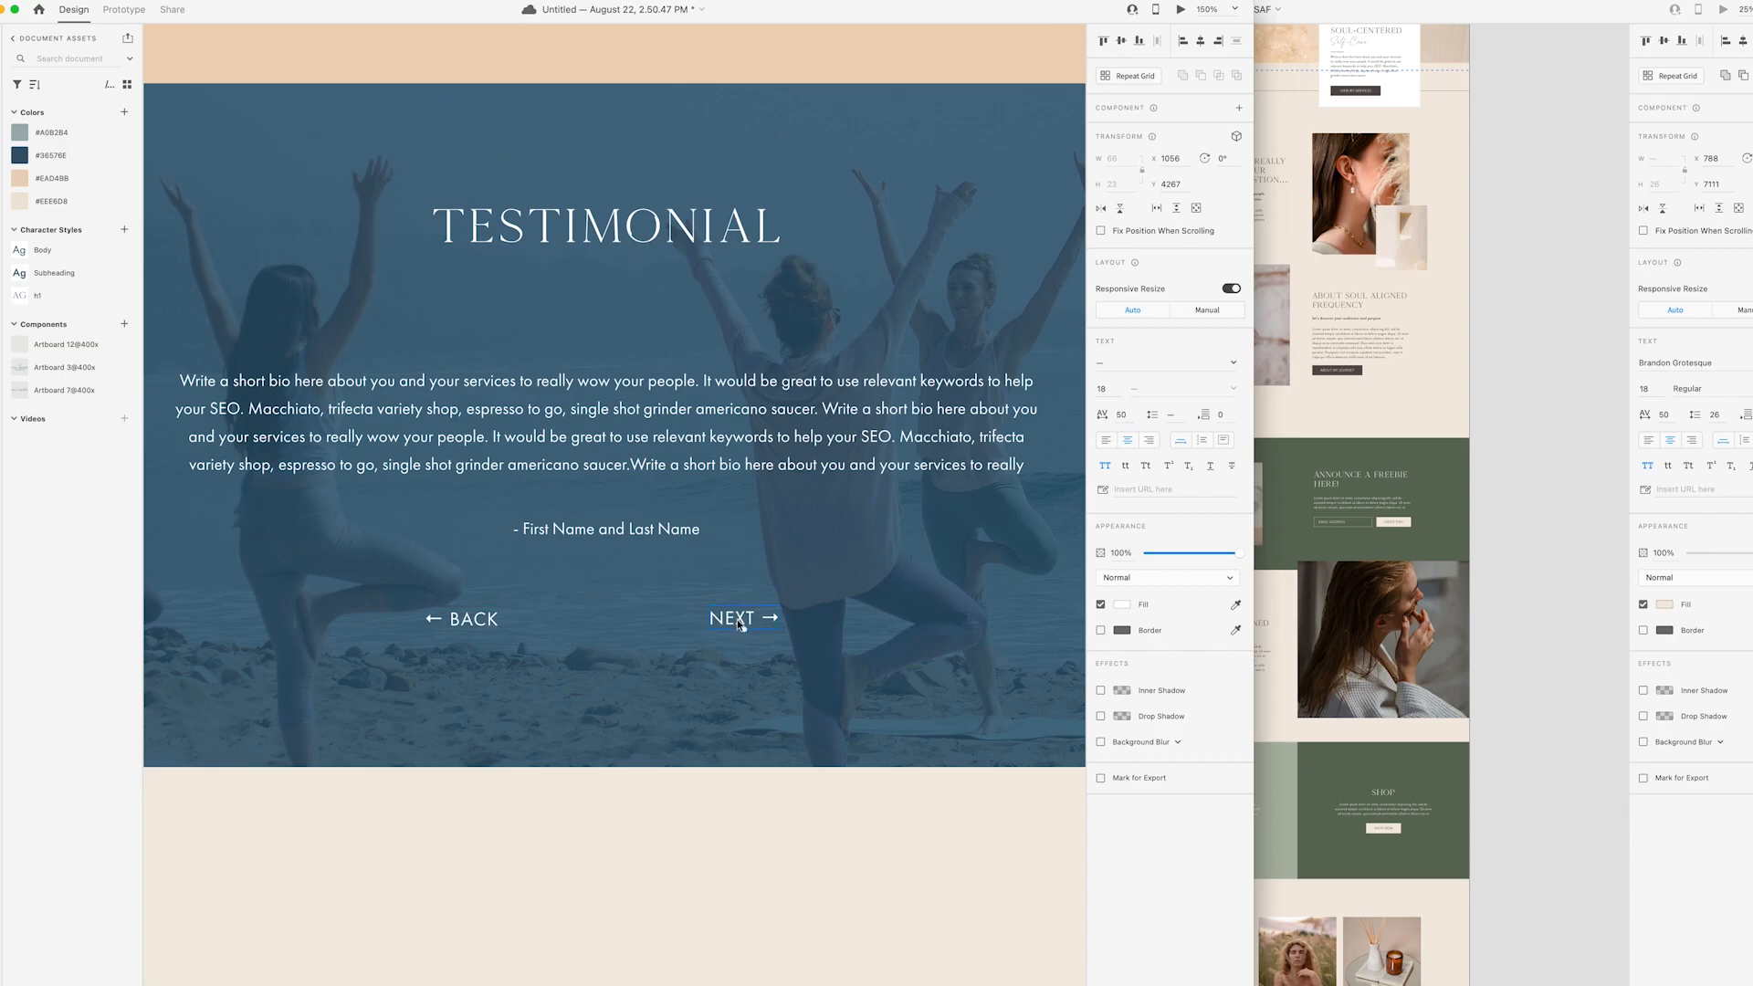
{"action": "left_click", "coordinate": [1120, 42]}
{"action": "left_click_drag", "start_coordinate": [755, 617], "coordinate": [758, 618]}
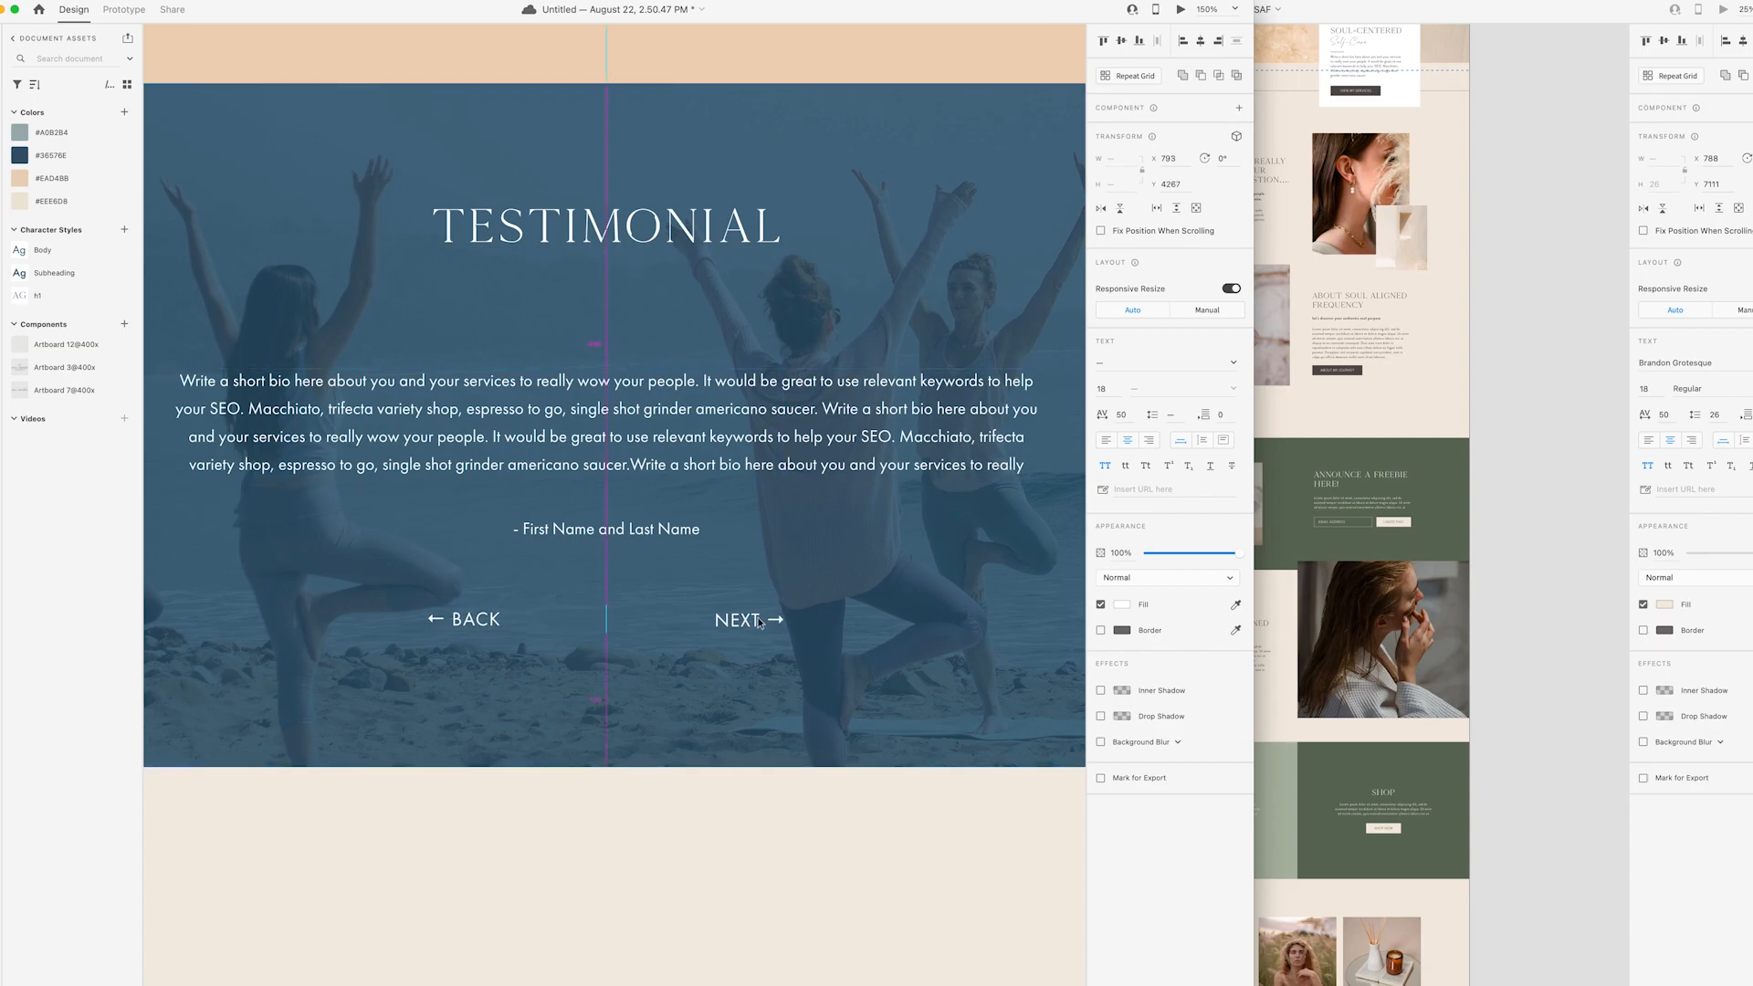
{"action": "left_click", "coordinate": [782, 832]}
- Copy the WE CAN HELP WITH heading below the testimonial band, reword it as LATEST FROM THE BLOG, and centre it horizontally
{"action": "key", "text": "super+minus"}
{"action": "key", "text": "super+minus"}
{"action": "key", "text": "super+minus"}
{"action": "key", "text": "super+minus"}
{"action": "left_click", "coordinate": [949, 728]}
{"action": "scroll", "coordinate": [984, 729], "scroll_direction": "left", "scroll_amount": 1}
{"action": "scroll", "coordinate": [986, 728], "scroll_direction": "down", "scroll_amount": 2}
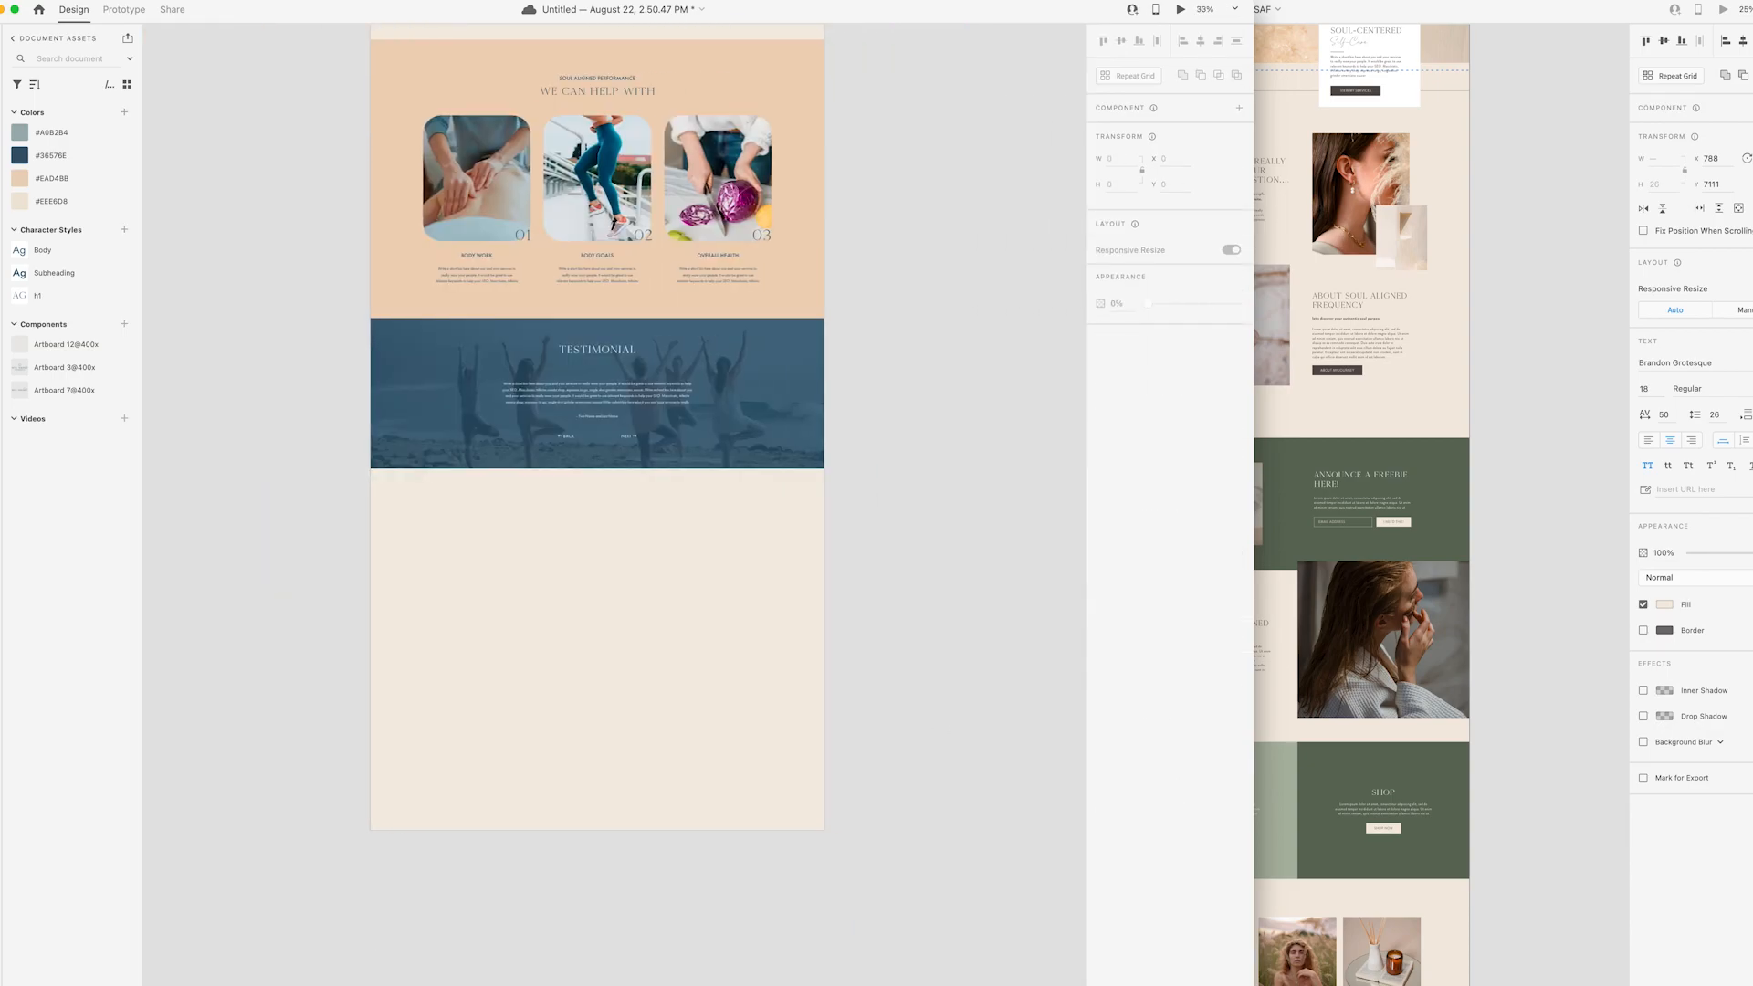
{"action": "left_click", "coordinate": [608, 90]}
{"action": "left_click_drag", "start_coordinate": [608, 90], "coordinate": [617, 506]}
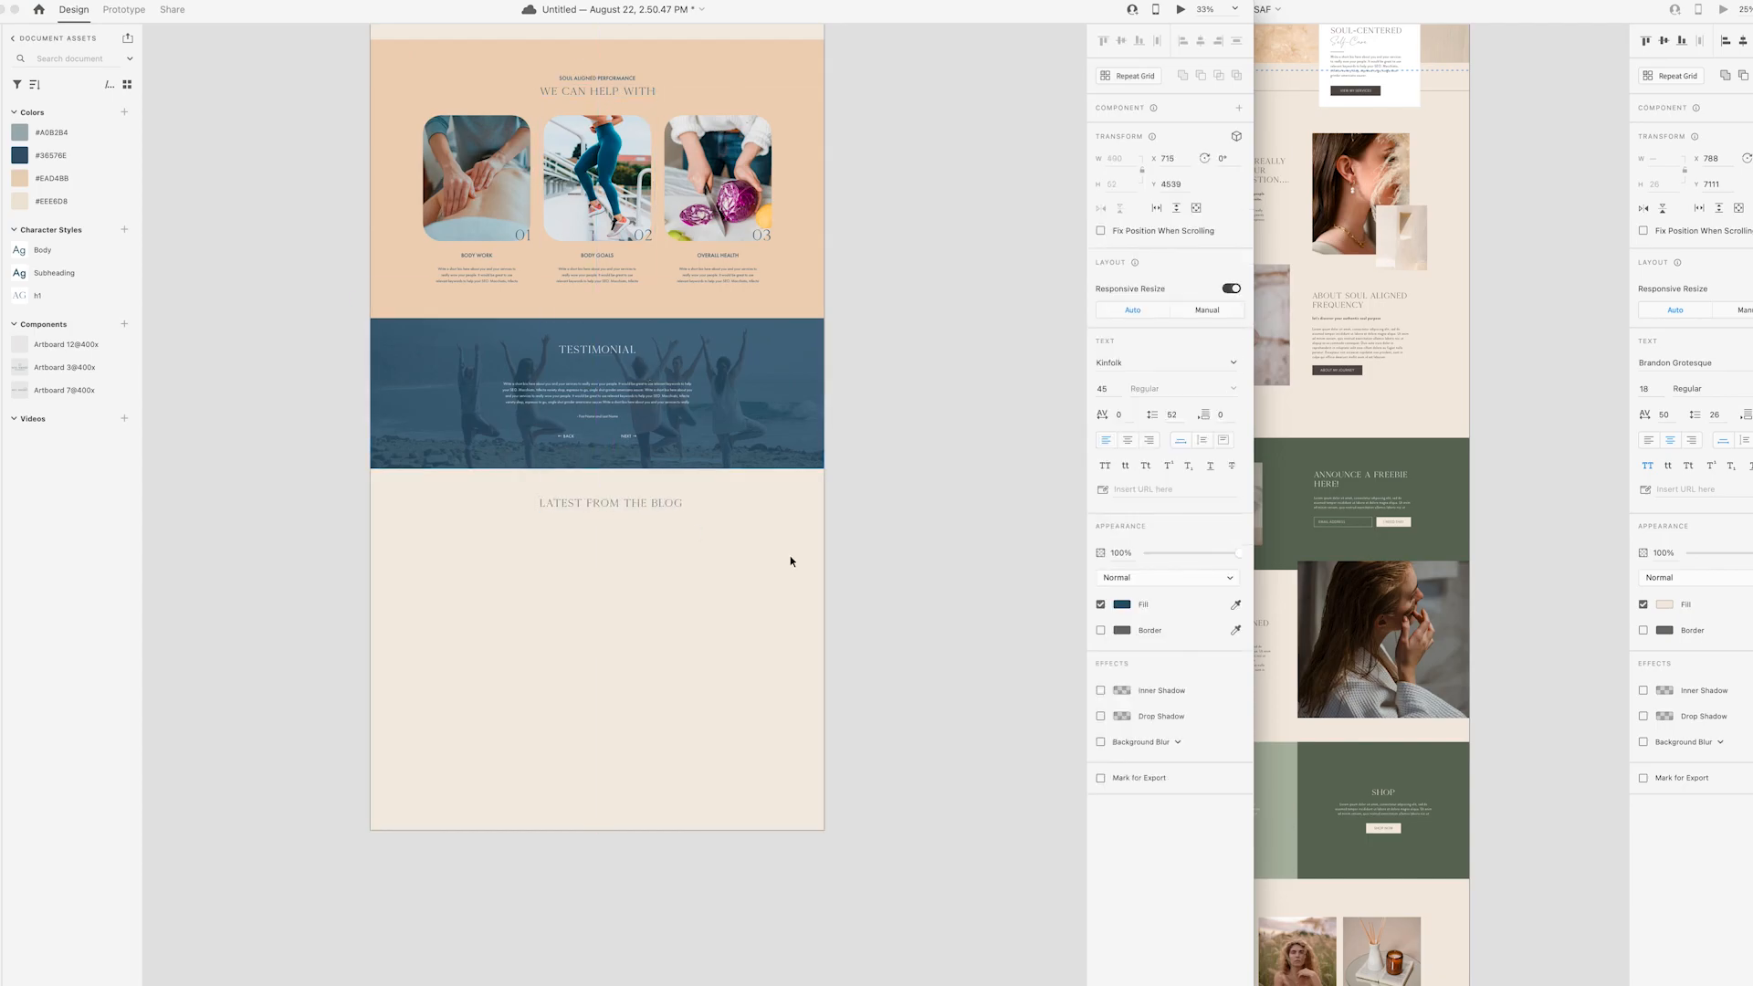
{"action": "left_click", "coordinate": [1197, 41]}
- Move the LATEST FROM THE BLOG heading down to Y 4567 for more space below the testimonial band
{"action": "scroll", "coordinate": [873, 462], "scroll_direction": "up", "scroll_amount": 2}
{"action": "scroll", "coordinate": [849, 666], "scroll_direction": "left", "scroll_amount": 2}
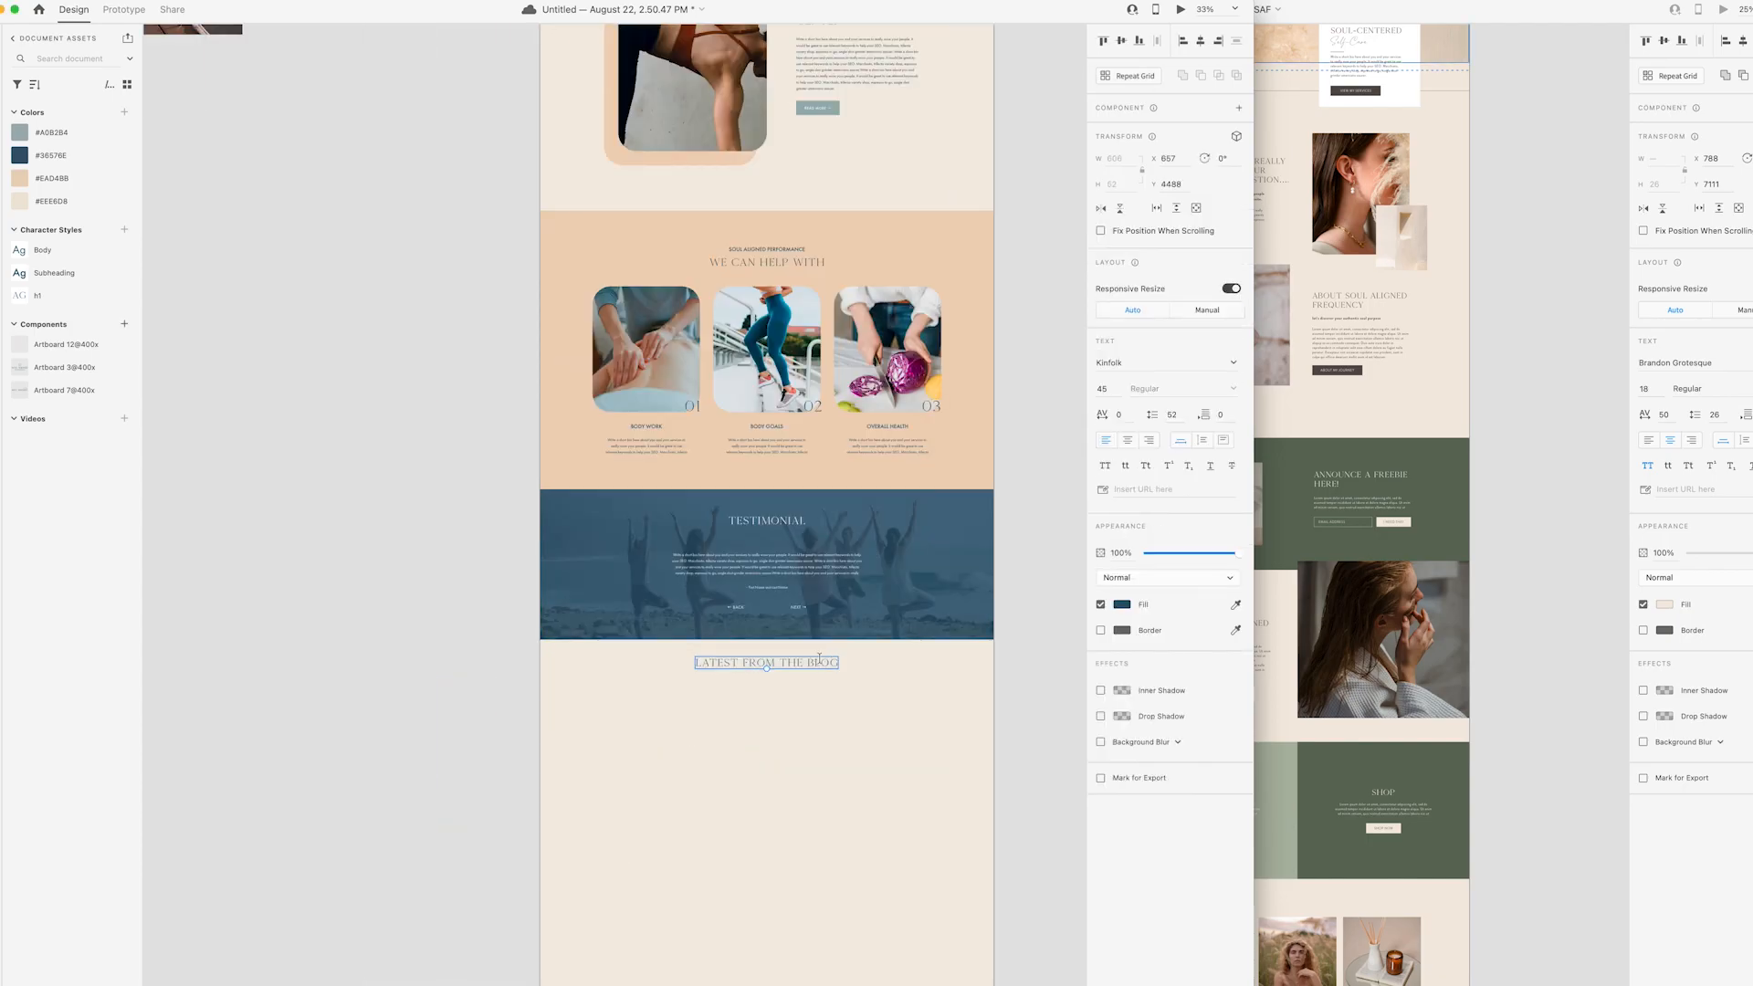
{"action": "left_click", "coordinate": [169, 295]}
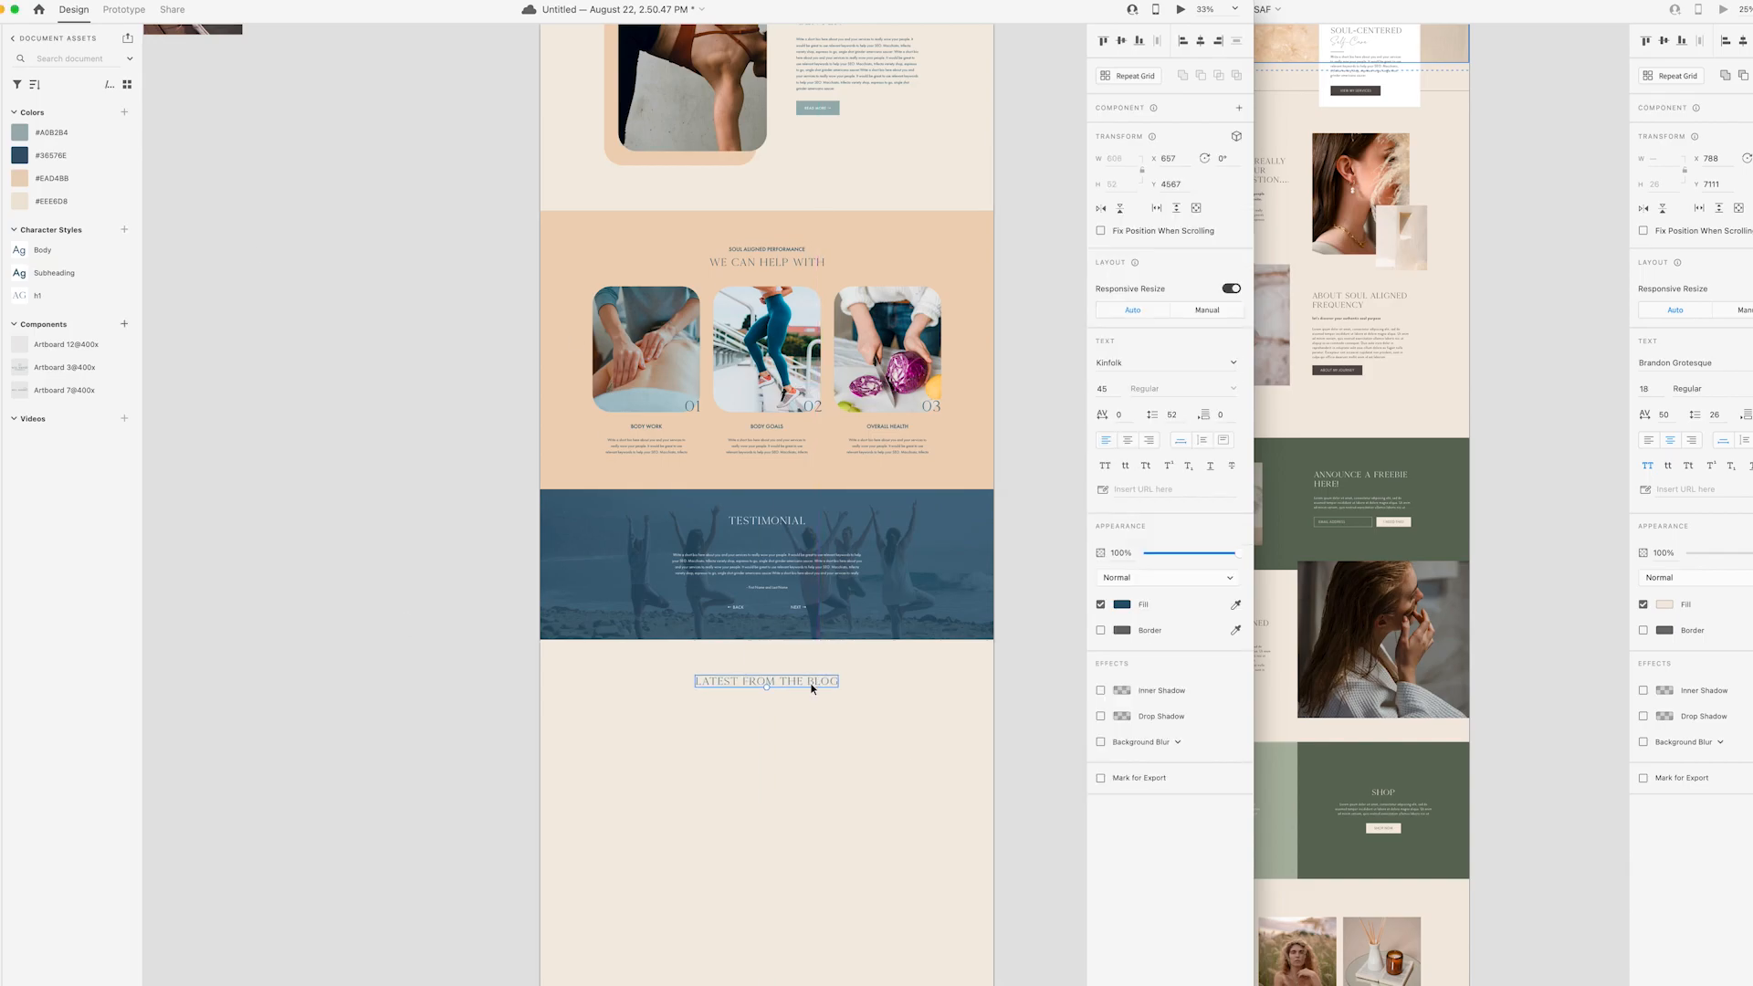
{"action": "scroll", "coordinate": [429, 531], "scroll_direction": "right", "scroll_amount": 3}
{"action": "scroll", "coordinate": [429, 531], "scroll_direction": "up", "scroll_amount": 2}
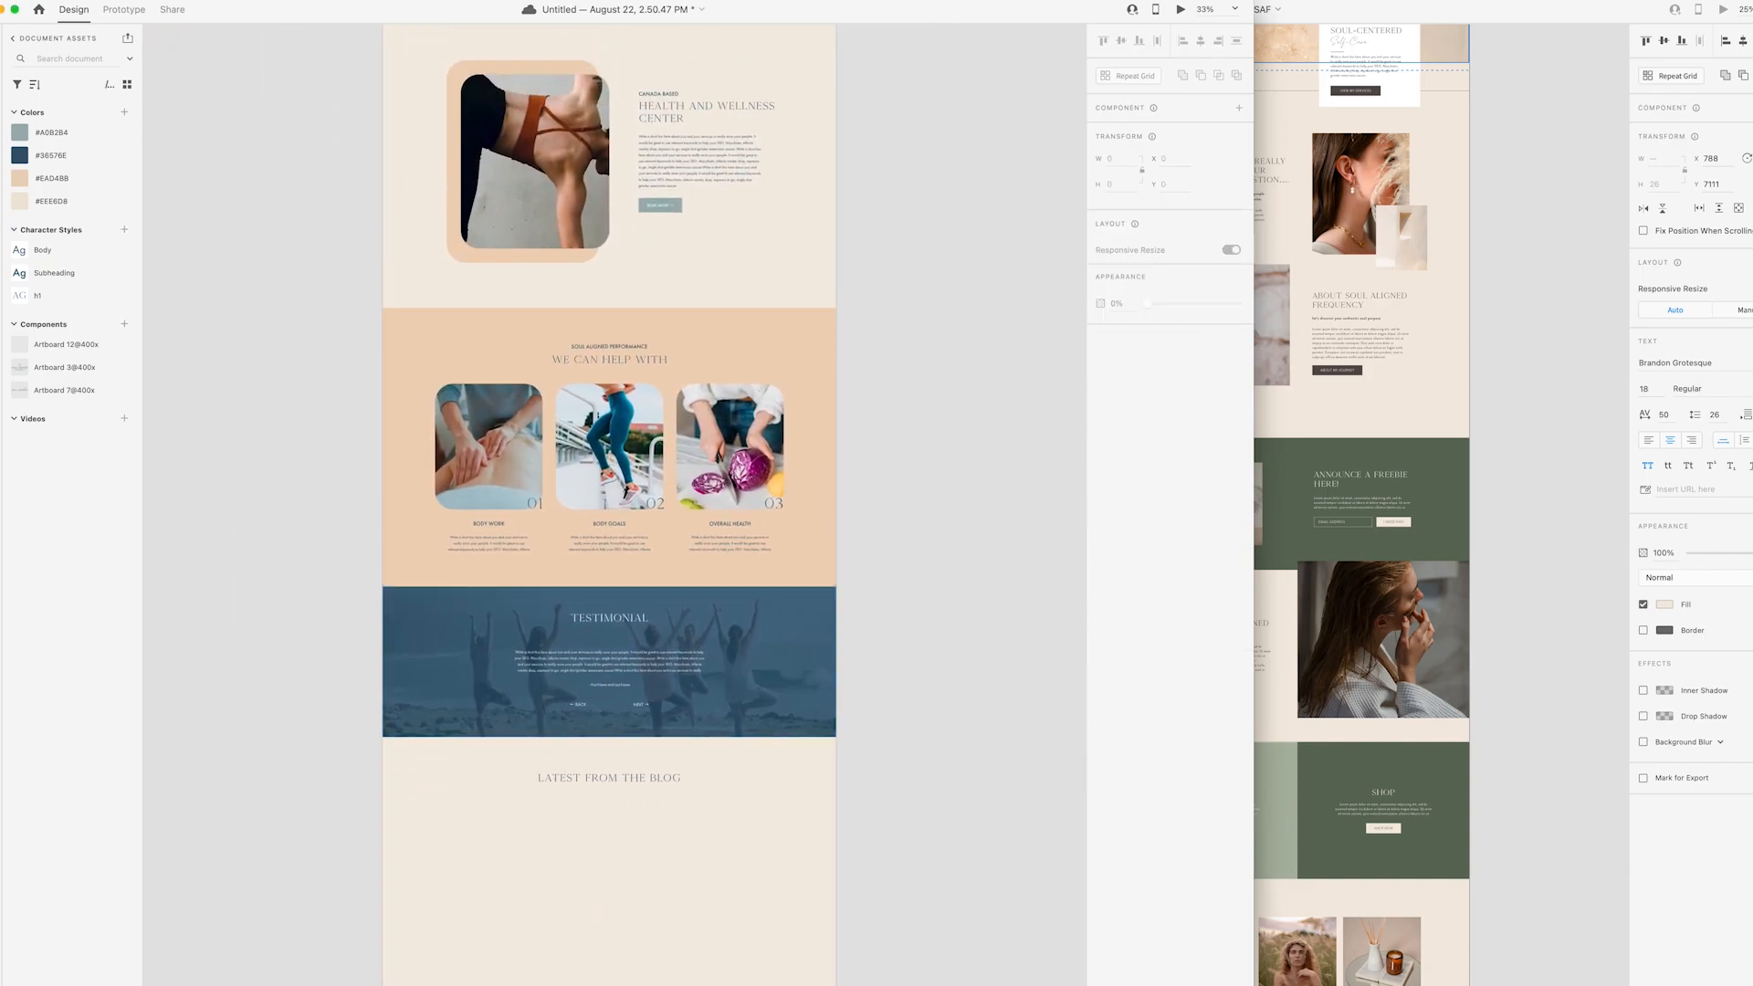
- Copy the three service photos below the blog heading, following the SAF reference layout, and scale them down as a group
{"action": "key", "text": "super+Tab"}
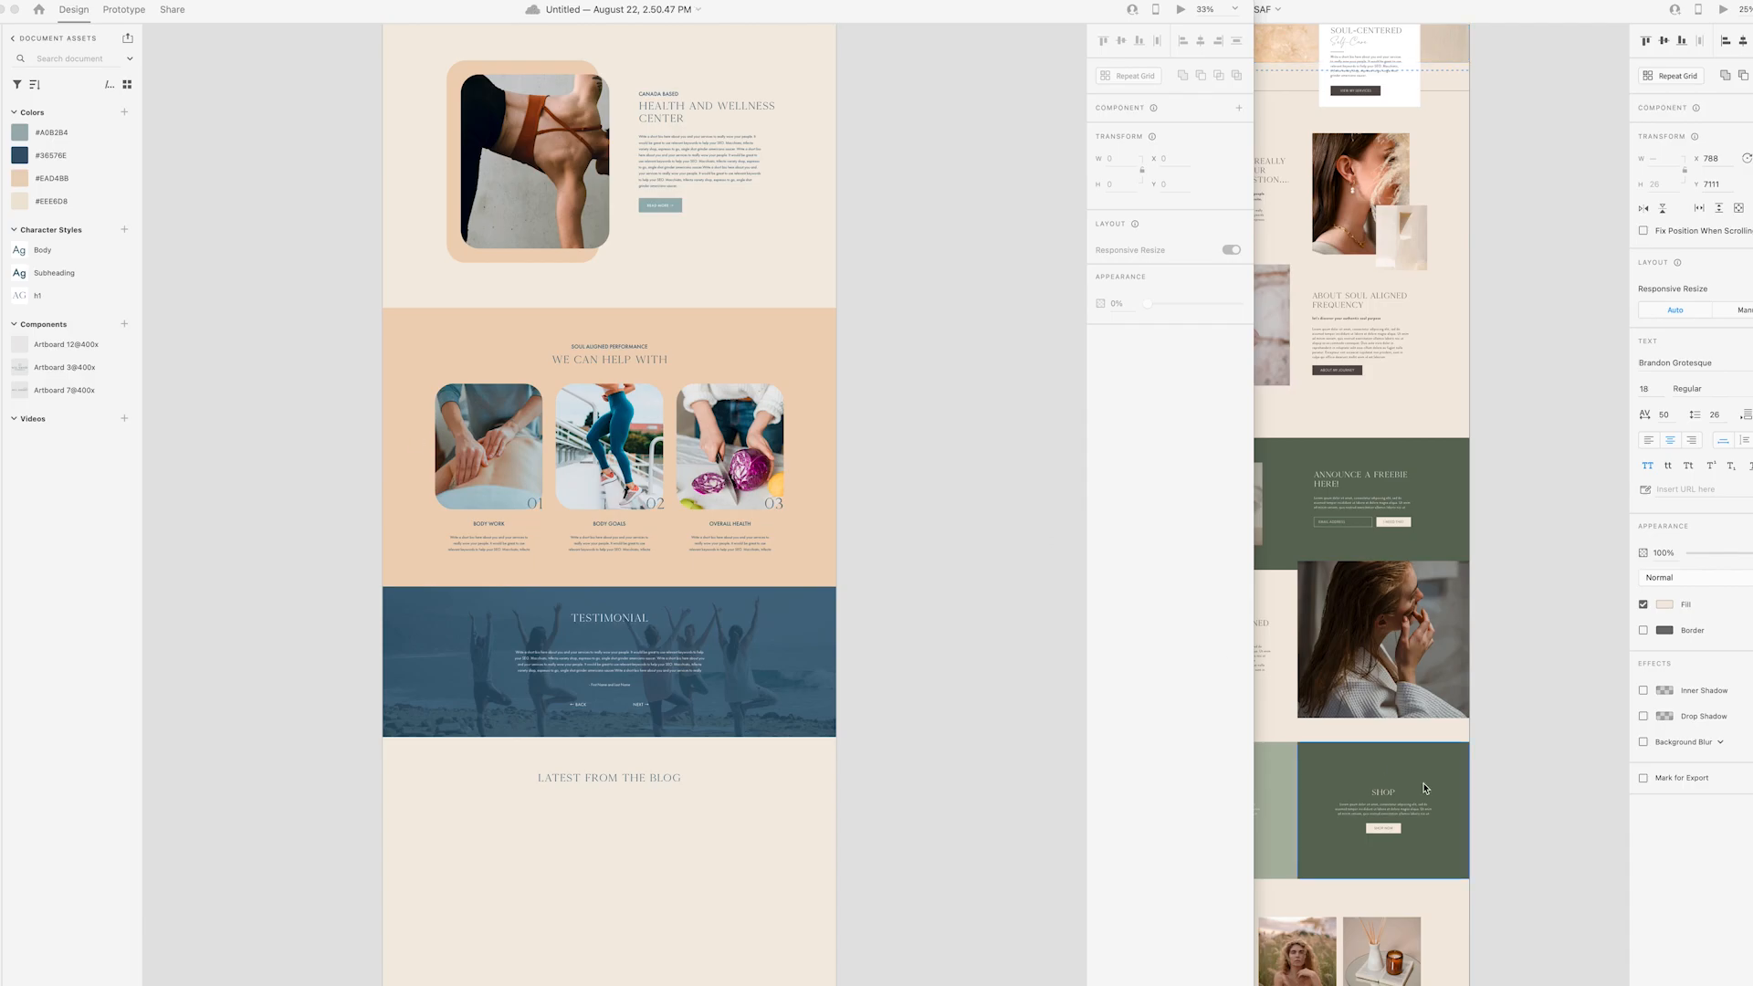
{"action": "left_click", "coordinate": [1386, 782]}
{"action": "scroll", "coordinate": [1386, 782], "scroll_direction": "down", "scroll_amount": 3}
{"action": "scroll", "coordinate": [640, 639], "scroll_direction": "down", "scroll_amount": 1}
{"action": "left_click", "coordinate": [489, 403]}
{"action": "left_click", "coordinate": [609, 403], "text": "shift"}
{"action": "left_click", "coordinate": [729, 403], "text": "shift"}
{"action": "left_click_drag", "start_coordinate": [729, 403], "coordinate": [729, 828]}
{"action": "key", "text": "super+z"}
{"action": "left_click_drag", "start_coordinate": [783, 891], "coordinate": [701, 861]}
{"action": "left_click_drag", "start_coordinate": [676, 817], "coordinate": [718, 807]}
{"action": "left_click", "coordinate": [822, 813]}
- Spread the three blog photos by moving the outer two slightly outwards from the middle one
{"action": "scroll", "coordinate": [822, 814], "scroll_direction": "down", "scroll_amount": 3}
{"action": "left_click", "coordinate": [554, 676]}
{"action": "left_click_drag", "start_coordinate": [745, 711], "coordinate": [753, 715]}
{"action": "left_click", "coordinate": [889, 677]}
{"action": "scroll", "coordinate": [888, 677], "scroll_direction": "down", "scroll_amount": 2}
{"action": "left_click_drag", "start_coordinate": [707, 598], "coordinate": [724, 598]}
{"action": "left_click_drag", "start_coordinate": [512, 598], "coordinate": [494, 598]}
{"action": "left_click", "coordinate": [825, 637]}
- Copy the three blog post titles and descriptions from the SAF document and place them below the blog photos
{"action": "scroll", "coordinate": [813, 640], "scroll_direction": "up", "scroll_amount": 1}
{"action": "scroll", "coordinate": [812, 640], "scroll_direction": "down", "scroll_amount": 1}
{"action": "left_click", "coordinate": [1274, 763]}
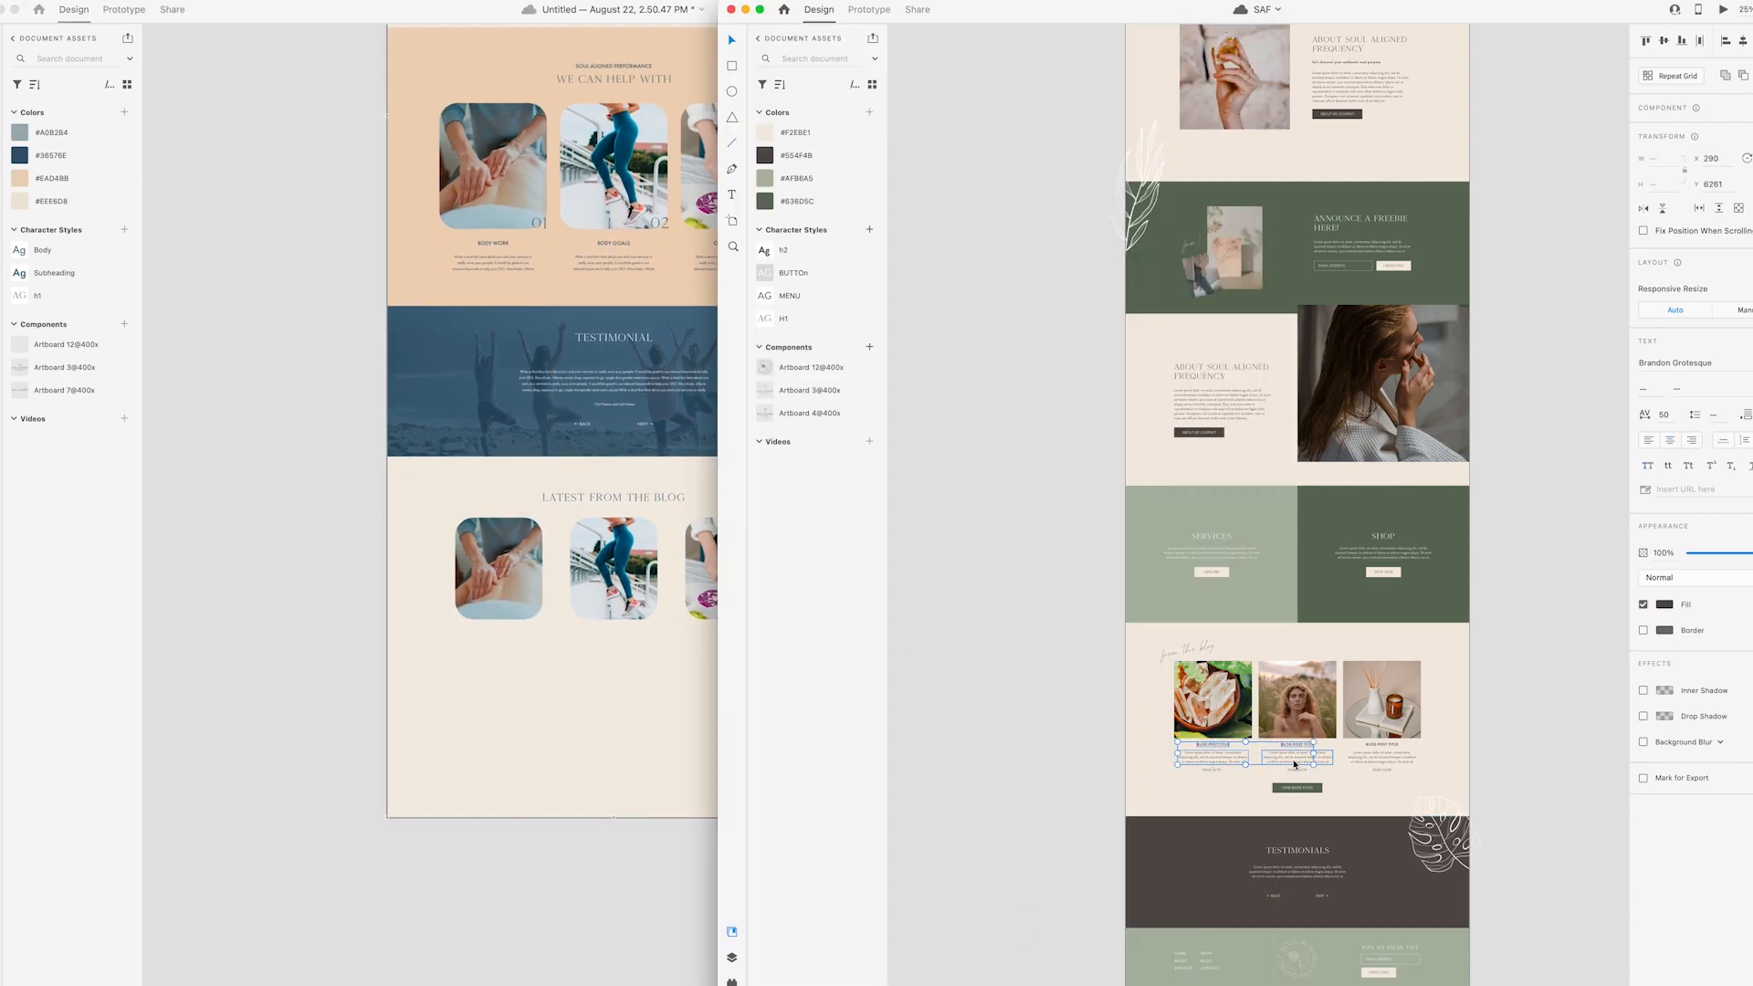
{"action": "left_click", "coordinate": [1294, 764], "text": "shift"}
{"action": "left_click", "coordinate": [1381, 744], "text": "shift"}
{"action": "left_click", "coordinate": [1382, 758], "text": "shift"}
{"action": "left_click_drag", "start_coordinate": [1382, 758], "coordinate": [665, 715]}
{"action": "key", "text": "super+z"}
{"action": "left_click", "coordinate": [675, 721]}
{"action": "key", "text": "super+v"}
{"action": "left_click_drag", "start_coordinate": [728, 402], "coordinate": [728, 647]}
- Apply the Body character style to the three blog descriptions and the Subheading style to the BLOG POST TITLE lines
{"action": "left_click_drag", "start_coordinate": [441, 654], "coordinate": [731, 654]}
{"action": "left_click_drag", "start_coordinate": [476, 630], "coordinate": [751, 638]}
{"action": "left_click", "coordinate": [73, 272]}
- Centre the three BLOG POST TITLE lines under their blog photos
{"action": "left_click", "coordinate": [609, 513]}
{"action": "scroll", "coordinate": [609, 512], "scroll_direction": "up", "scroll_amount": 5}
{"action": "scroll", "coordinate": [609, 512], "scroll_direction": "down", "scroll_amount": 3}
{"action": "scroll", "coordinate": [609, 512], "scroll_direction": "left", "scroll_amount": 1}
{"action": "left_click_drag", "start_coordinate": [394, 667], "coordinate": [398, 667]}
{"action": "left_click_drag", "start_coordinate": [698, 674], "coordinate": [692, 674]}
{"action": "scroll", "coordinate": [935, 675], "scroll_direction": "right", "scroll_amount": 2}
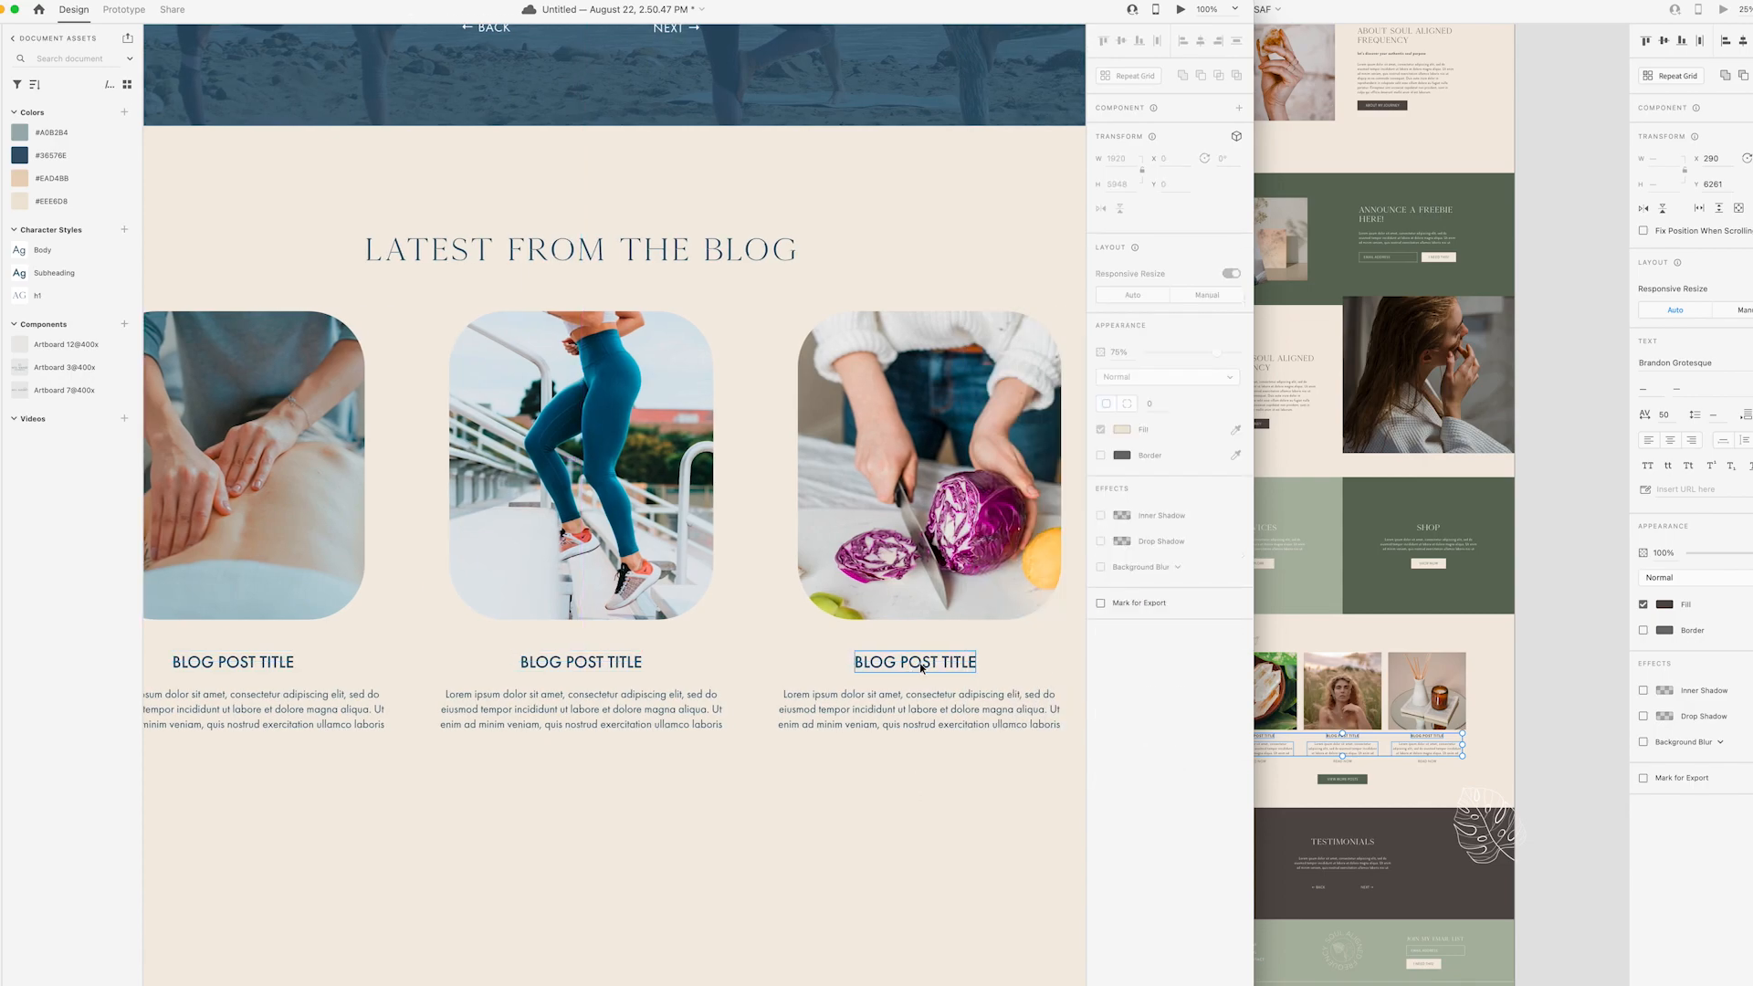
{"action": "left_click_drag", "start_coordinate": [920, 668], "coordinate": [934, 668]}
- Move the three blog descriptions slightly down and centre each one under its blog post title
{"action": "left_click", "coordinate": [917, 710]}
{"action": "left_click", "coordinate": [696, 718], "text": "shift"}
{"action": "left_click", "coordinate": [370, 714], "text": "shift"}
{"action": "left_click_drag", "start_coordinate": [524, 704], "coordinate": [524, 713]}
{"action": "left_click", "coordinate": [931, 721]}
{"action": "left_click_drag", "start_coordinate": [934, 723], "coordinate": [945, 725]}
{"action": "left_click_drag", "start_coordinate": [719, 722], "coordinate": [720, 724]}
{"action": "scroll", "coordinate": [719, 722], "scroll_direction": "left", "scroll_amount": 2}
{"action": "left_click_drag", "start_coordinate": [479, 725], "coordinate": [469, 726]}
{"action": "left_click", "coordinate": [551, 742]}
- Copy the teal READ MORE button from the Health and Wellness section and place one centred below each blog description
{"action": "scroll", "coordinate": [720, 780], "scroll_direction": "down", "scroll_amount": 5}
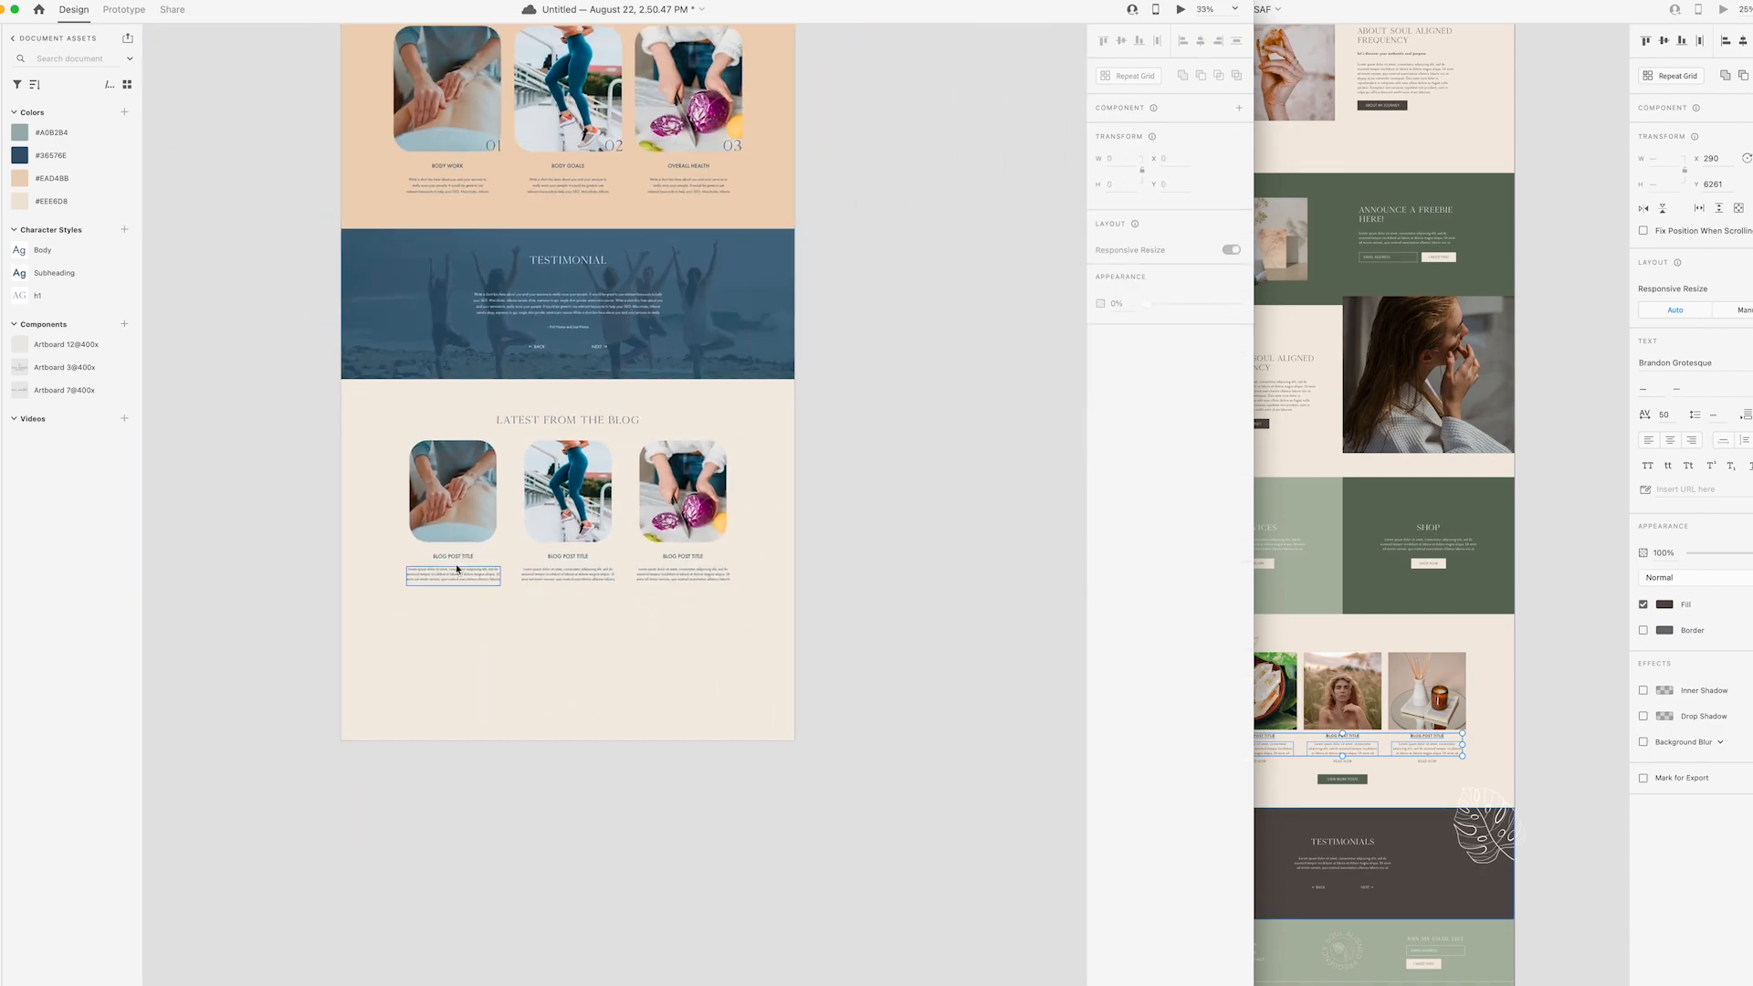
{"action": "scroll", "coordinate": [756, 282], "scroll_direction": "up", "scroll_amount": 4}
{"action": "left_click_drag", "start_coordinate": [618, 170], "coordinate": [530, 771]}
{"action": "scroll", "coordinate": [530, 771], "scroll_direction": "down", "scroll_amount": 2}
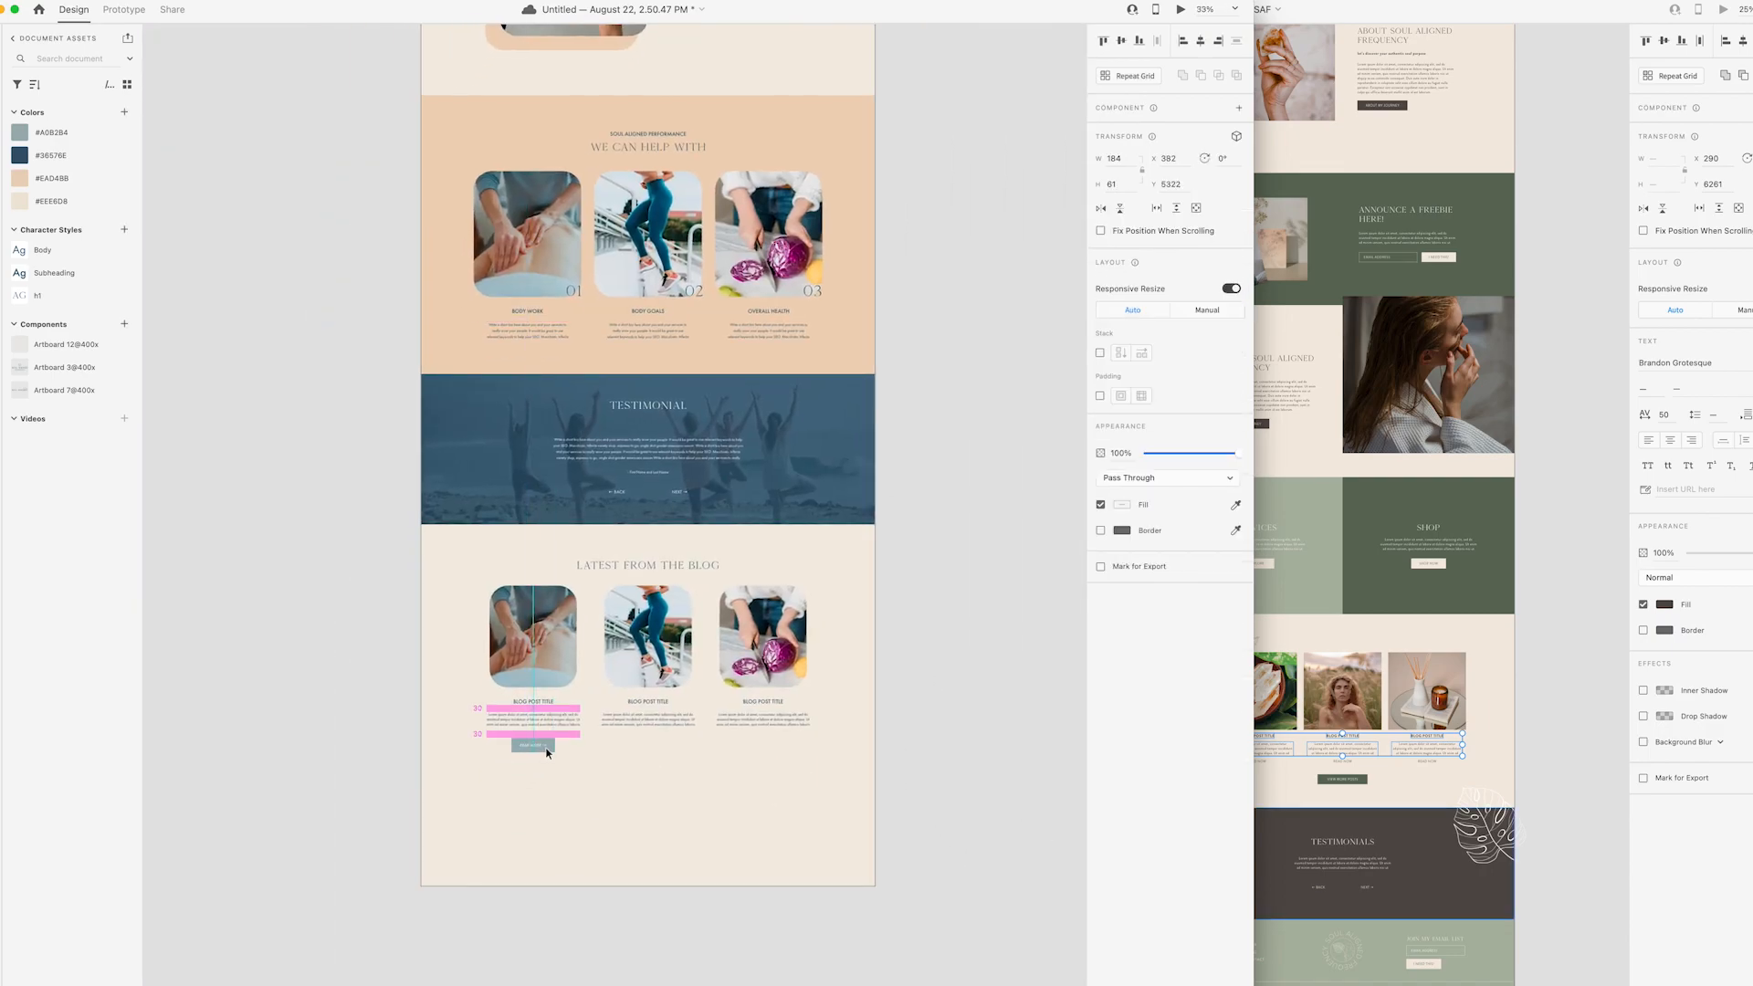
{"action": "left_click_drag", "start_coordinate": [658, 751], "coordinate": [721, 728]}
{"action": "scroll", "coordinate": [803, 763], "scroll_direction": "up", "scroll_amount": 5}
{"action": "left_click", "coordinate": [1020, 317]}
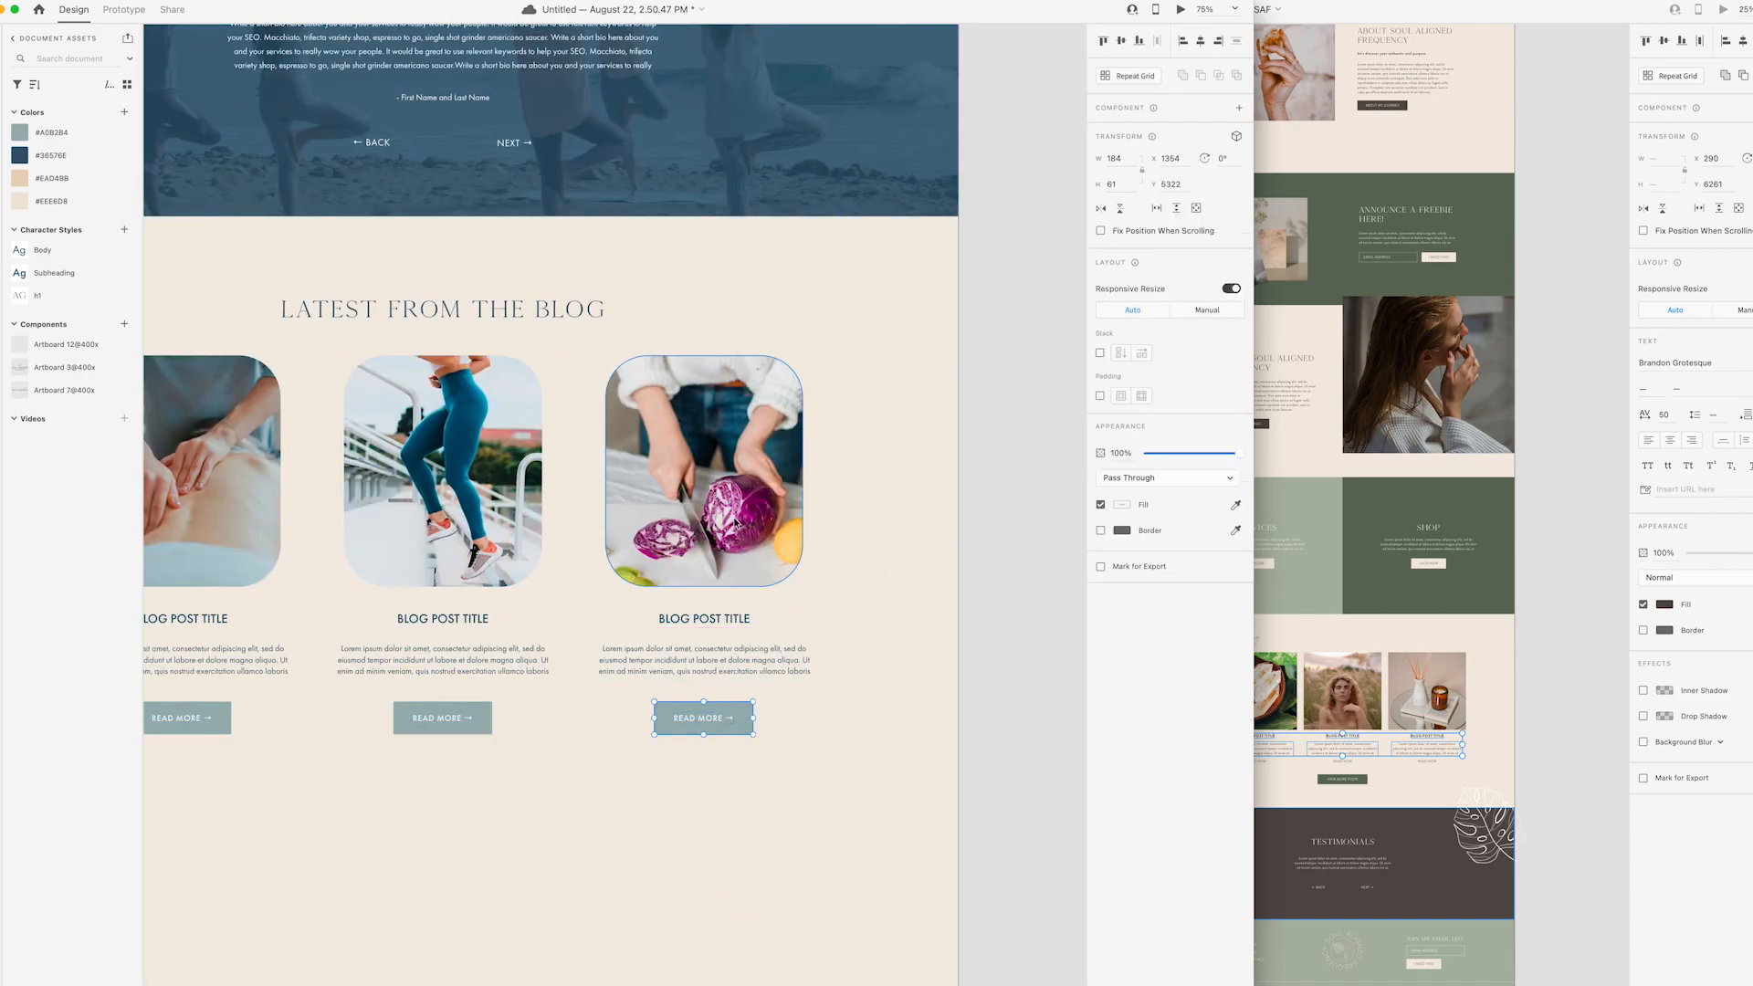
- Try the peach swatch on the three READ MORE buttons, then restore their teal fill
{"action": "scroll", "coordinate": [1020, 317], "scroll_direction": "left", "scroll_amount": 4}
{"action": "scroll", "coordinate": [1020, 316], "scroll_direction": "down", "scroll_amount": 2}
{"action": "left_click", "coordinate": [380, 623]}
{"action": "left_click", "coordinate": [640, 622], "text": "shift"}
{"action": "left_click", "coordinate": [884, 628], "text": "shift"}
{"action": "left_click", "coordinate": [31, 178]}
{"action": "left_click", "coordinate": [27, 134]}
{"action": "key", "text": "super+shift+bracketleft"}
{"action": "key", "text": "super+bracketright"}
{"action": "left_click", "coordinate": [520, 974]}
- Duplicate the middle blog post title below the READ MORE buttons, change it to VIEW ALL BLOG POSTS → and centre it
{"action": "key", "text": "super+minus"}
{"action": "key", "text": "super+minus"}
{"action": "scroll", "coordinate": [650, 447], "scroll_direction": "up", "scroll_amount": 2}
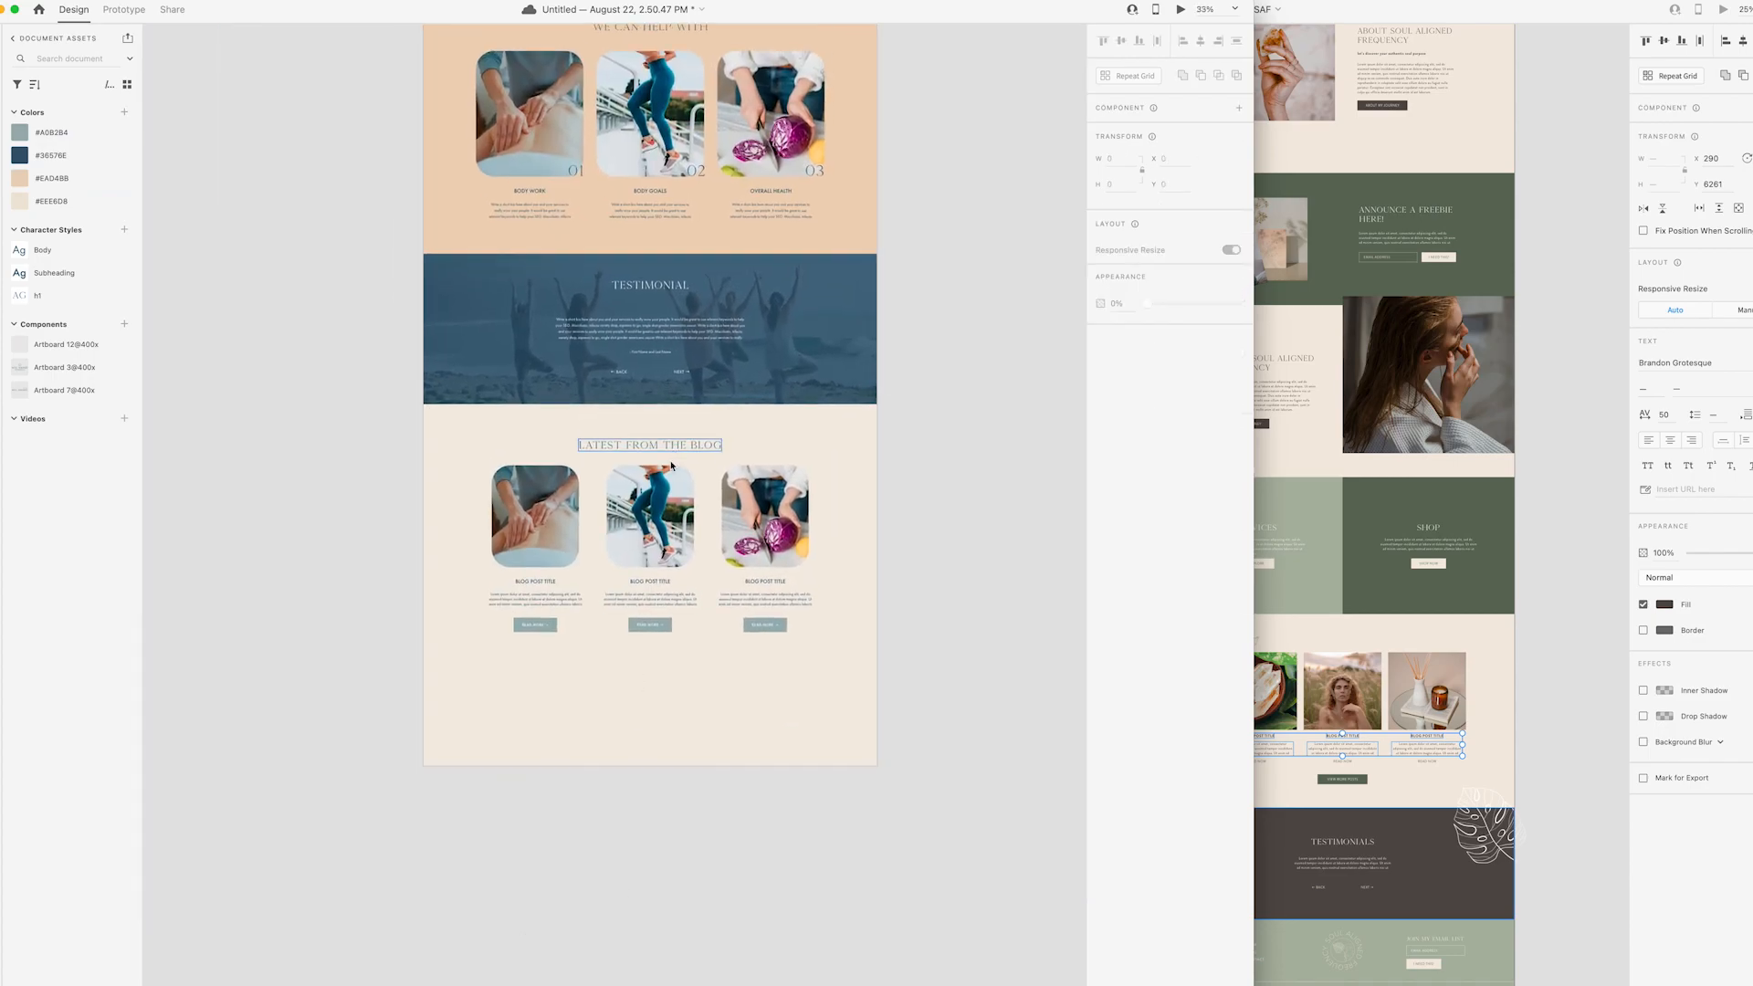
{"action": "left_click_drag", "start_coordinate": [660, 581], "coordinate": [661, 663], "text": "alt"}
{"action": "double_click", "coordinate": [660, 663]}
{"action": "type", "text": "VIEW"}
{"action": "key", "text": "Escape"}
{"action": "key", "text": "super+plus"}
{"action": "key", "text": "super+plus"}
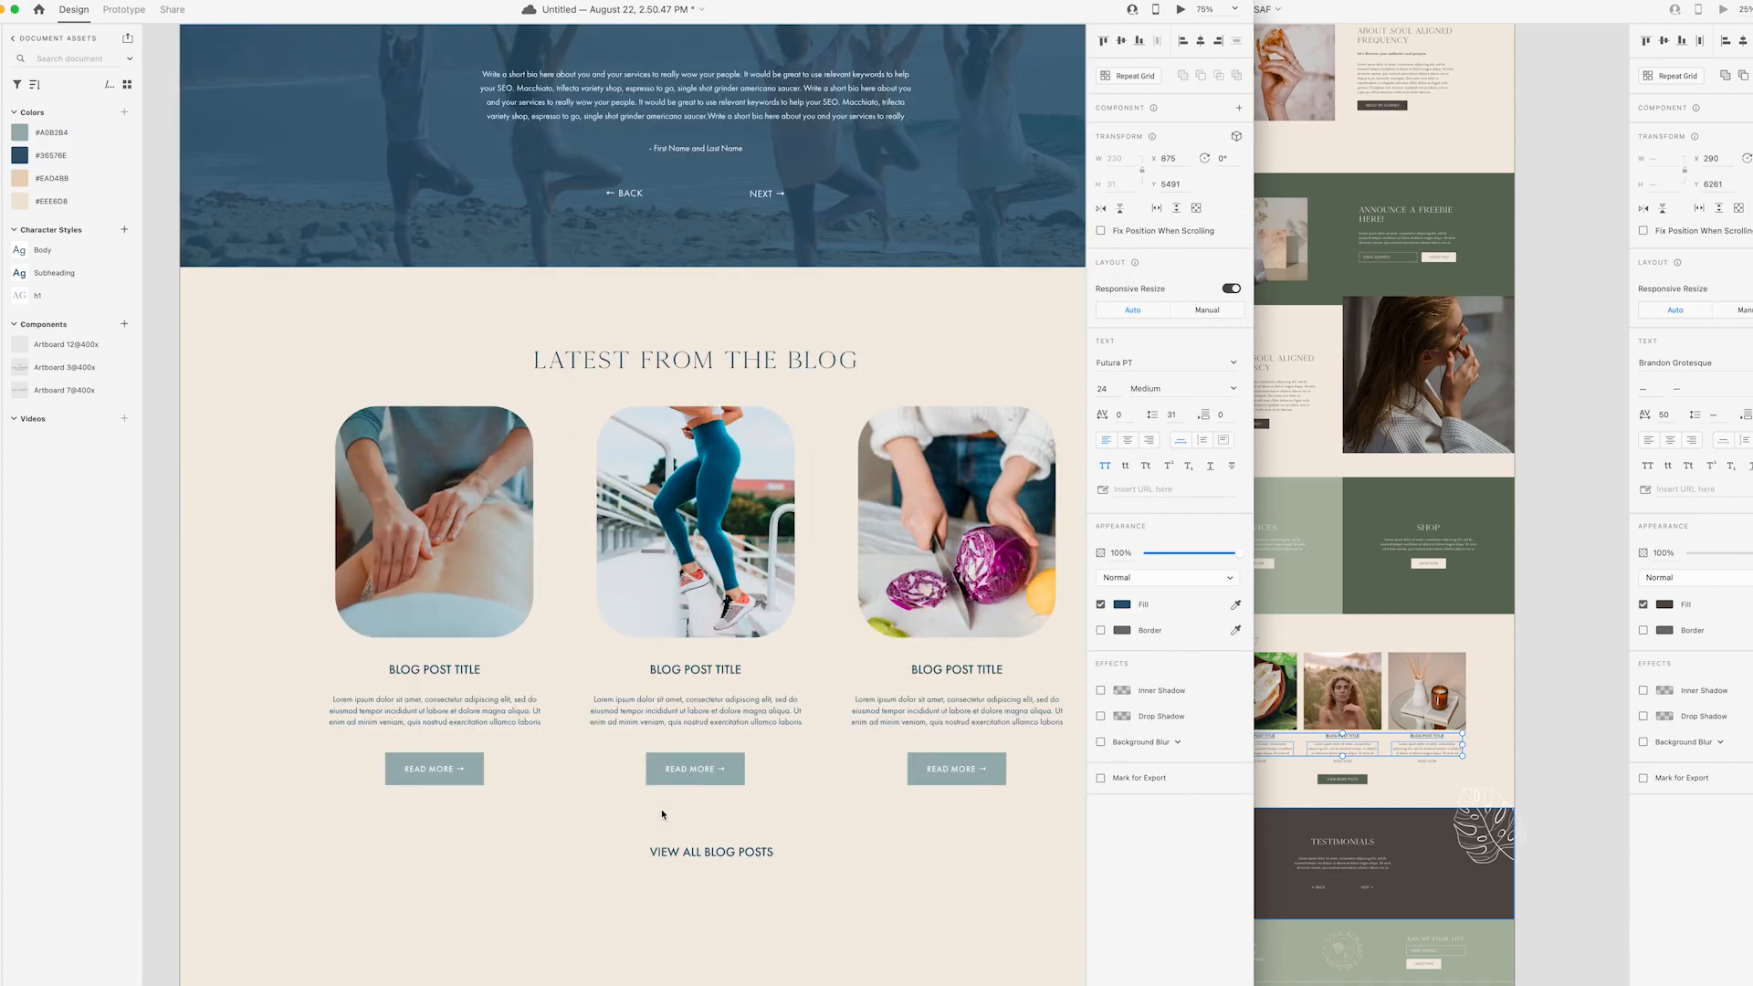
{"action": "double_click", "coordinate": [717, 768]}
{"action": "double_click", "coordinate": [752, 859]}
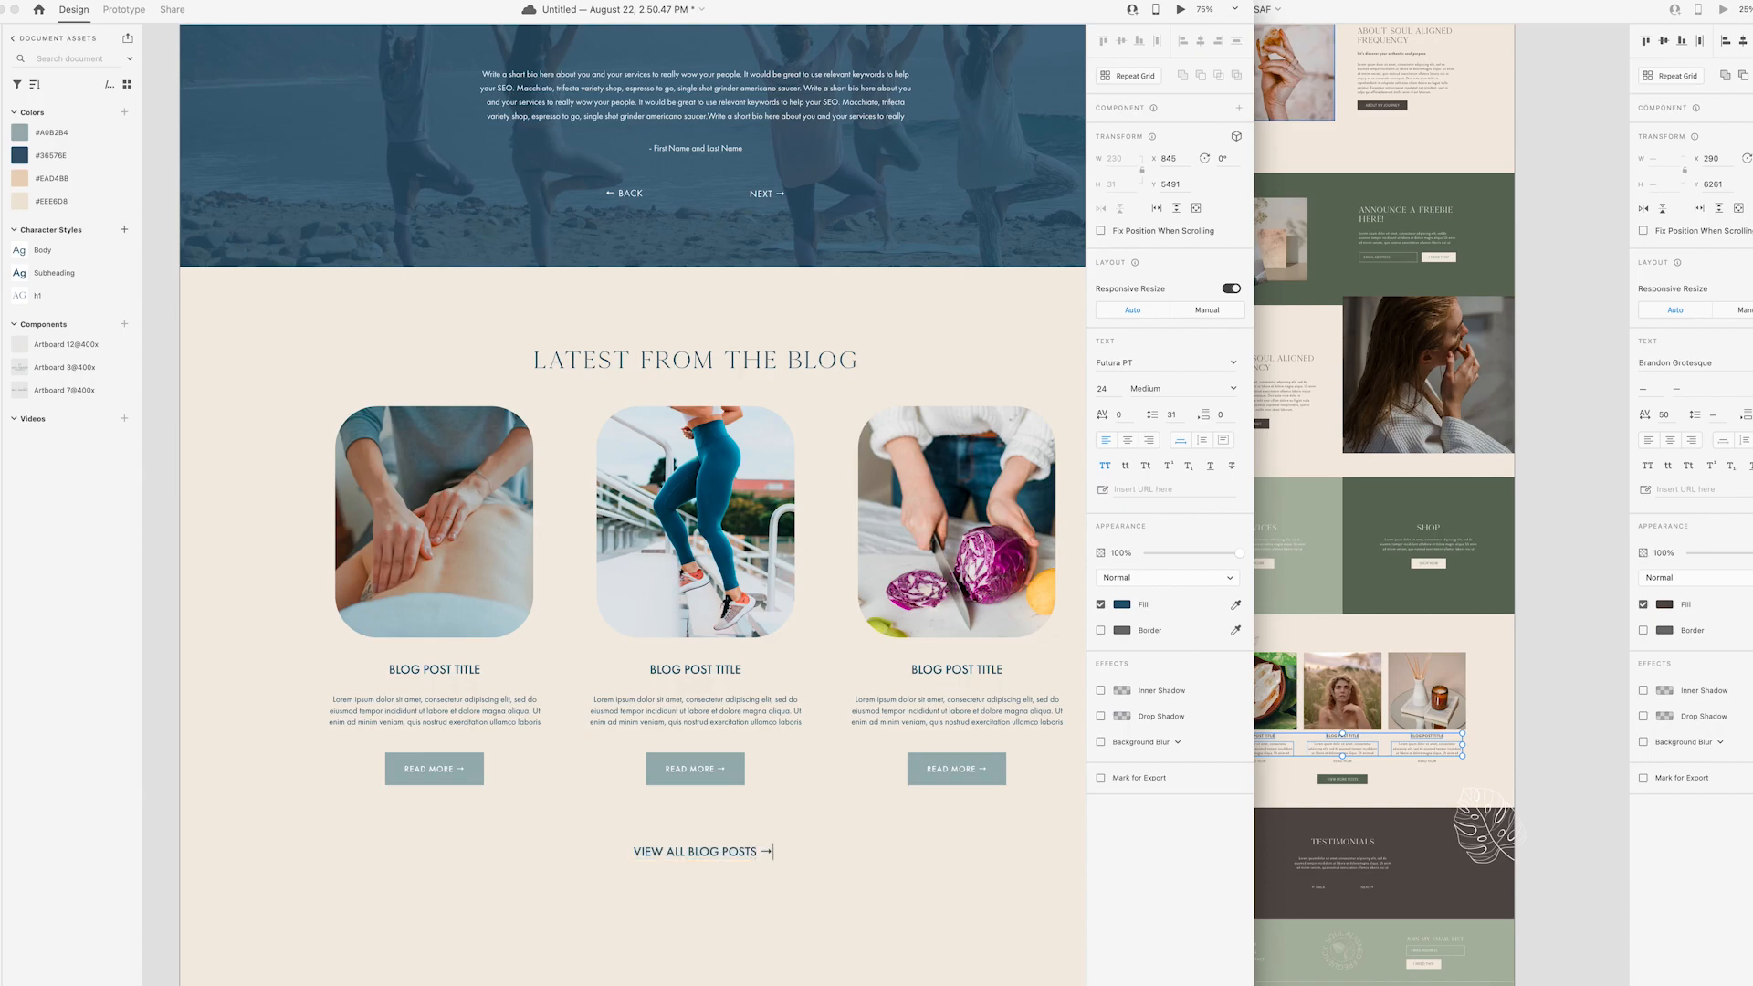
{"action": "left_click", "coordinate": [826, 539]}
- Switch to Unsplash, dismiss the attribution pop-up and browse the girl workout photos for blog images
{"action": "scroll", "coordinate": [826, 548], "scroll_direction": "down", "scroll_amount": 4}
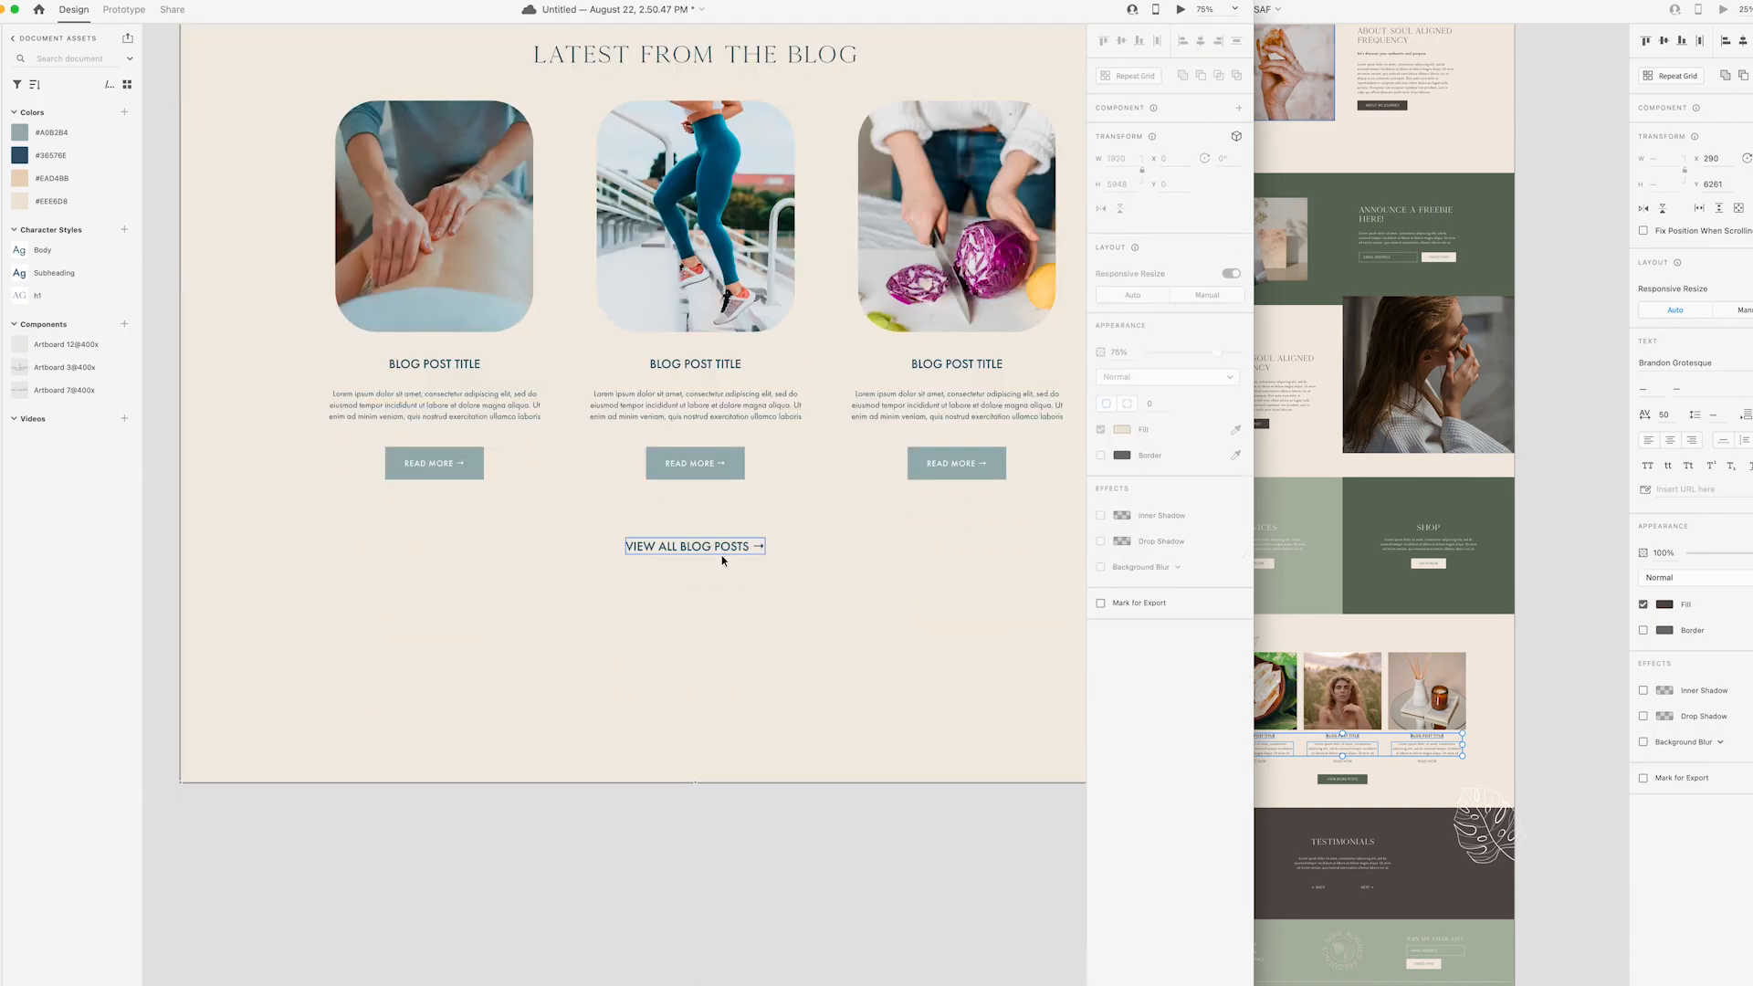
{"action": "key", "text": "super+minus"}
{"action": "key", "text": "super+minus"}
{"action": "key", "text": "super+minus"}
{"action": "scroll", "coordinate": [893, 767], "scroll_direction": "up", "scroll_amount": 4}
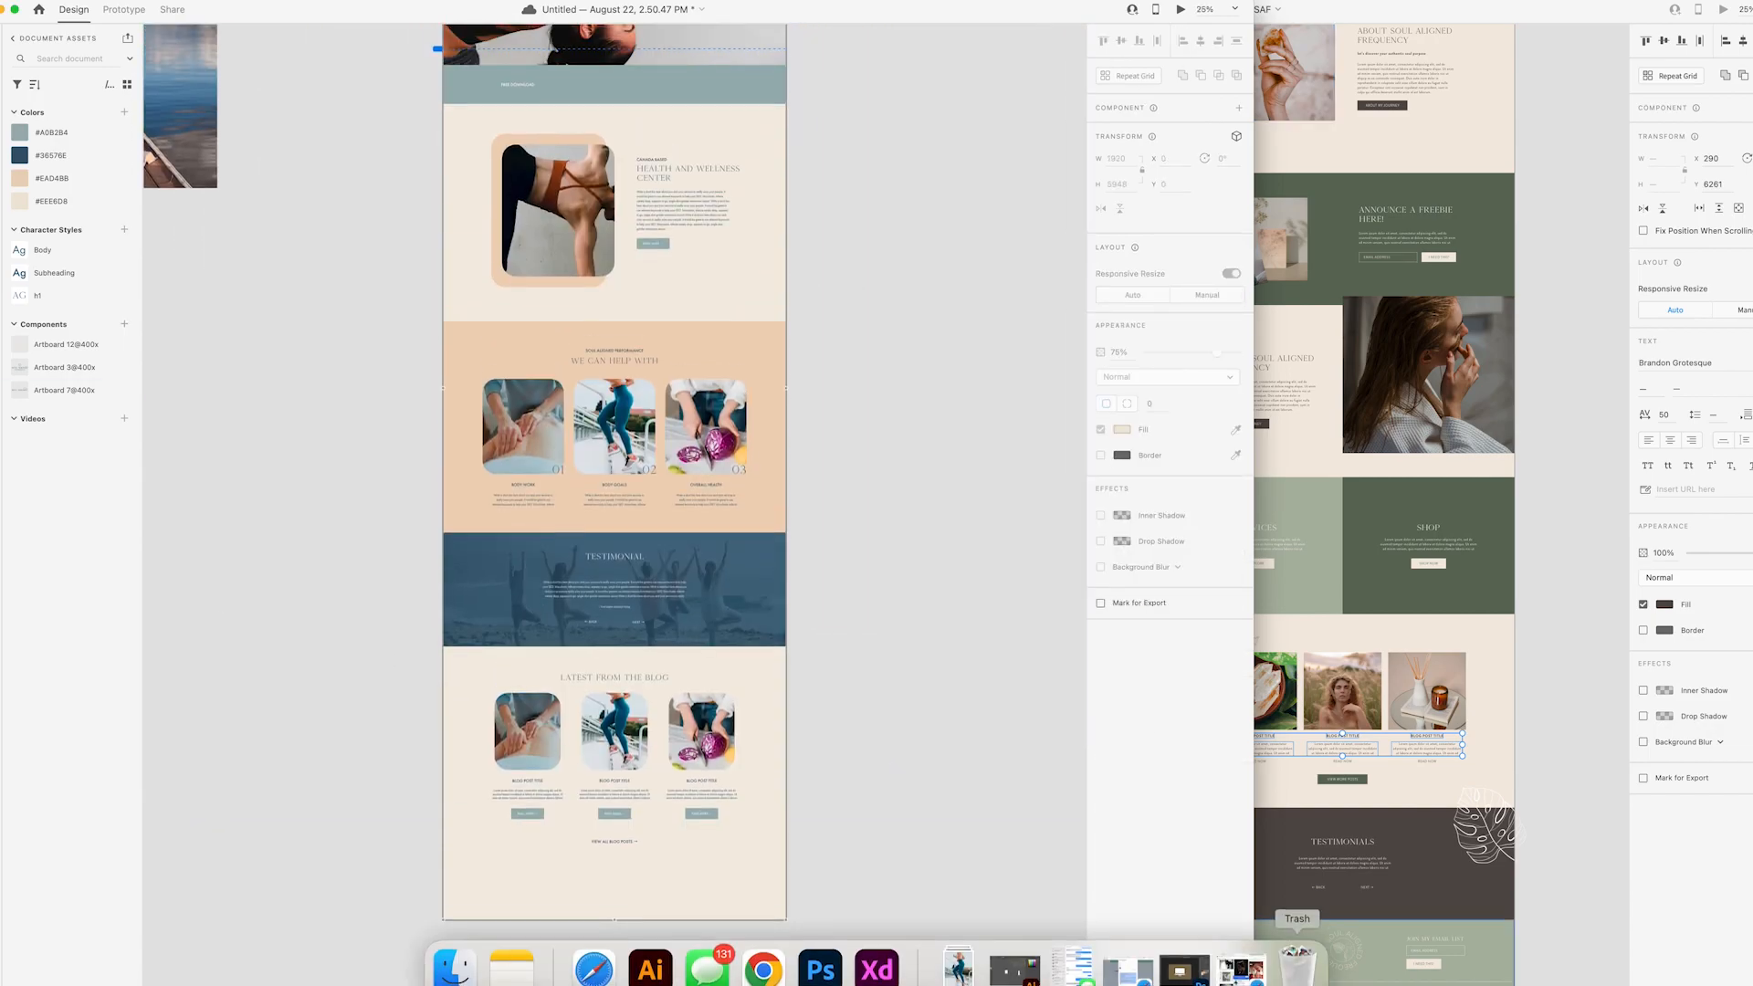
{"action": "left_click", "coordinate": [1072, 966]}
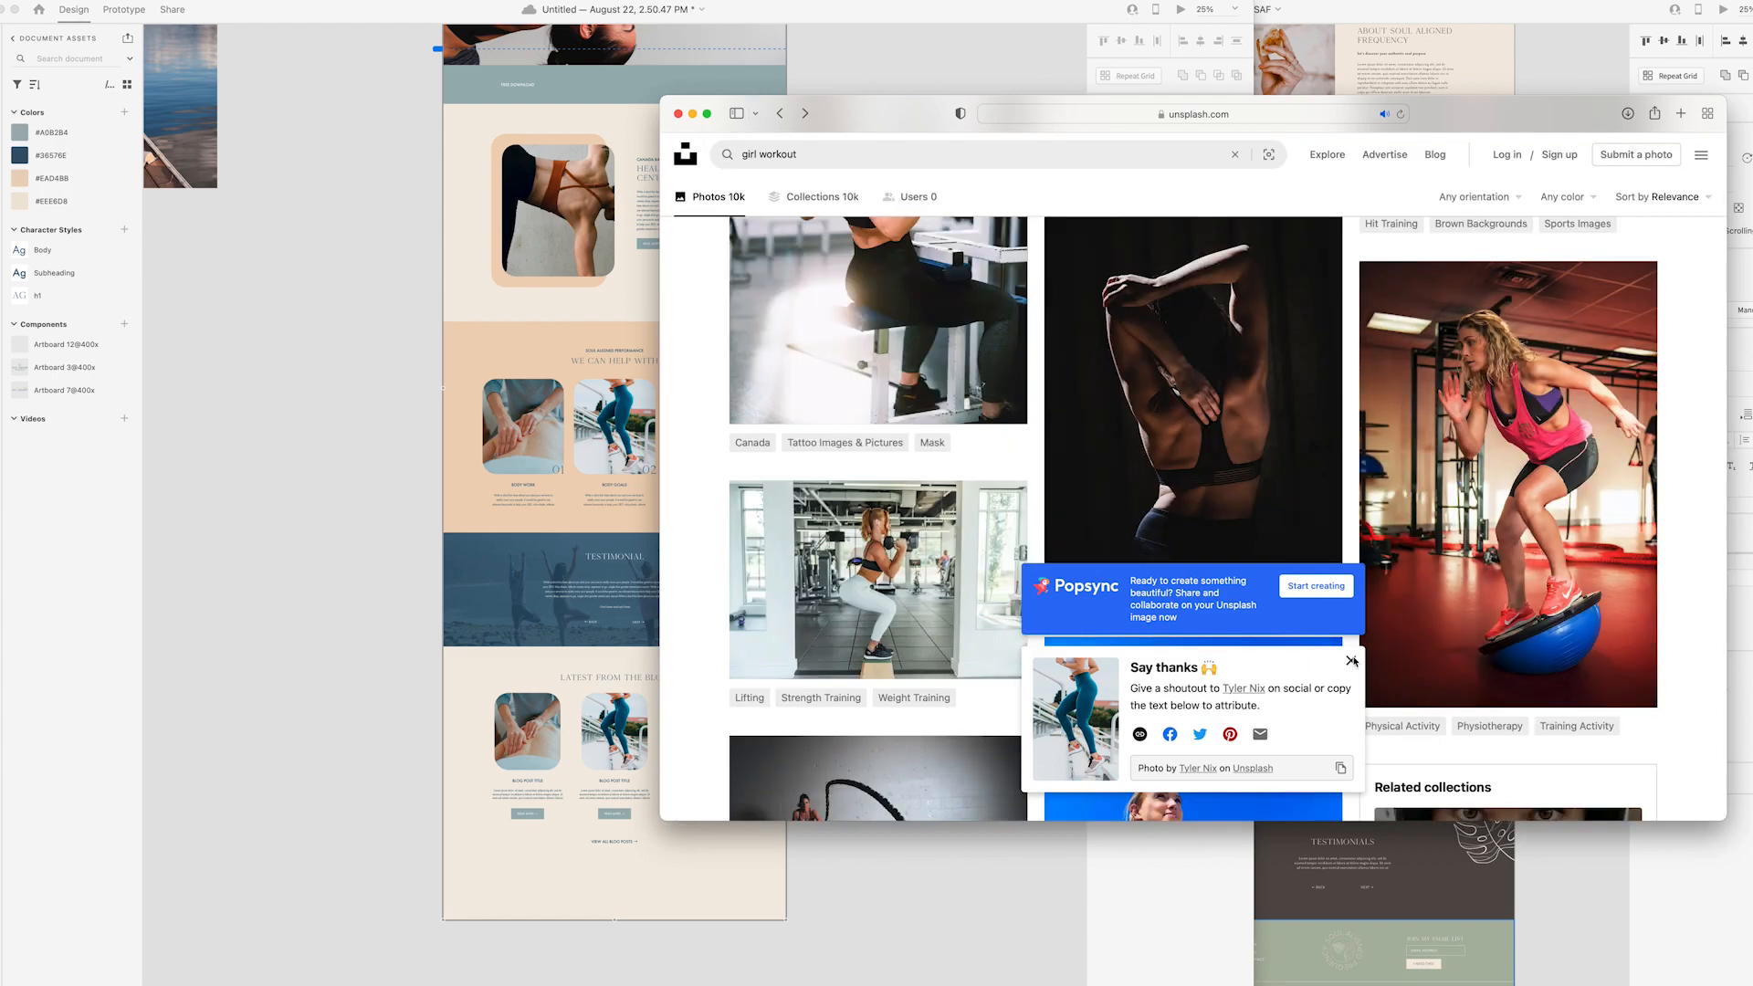
{"action": "left_click", "coordinate": [1352, 662]}
{"action": "scroll", "coordinate": [1188, 457], "scroll_direction": "down", "scroll_amount": 15}
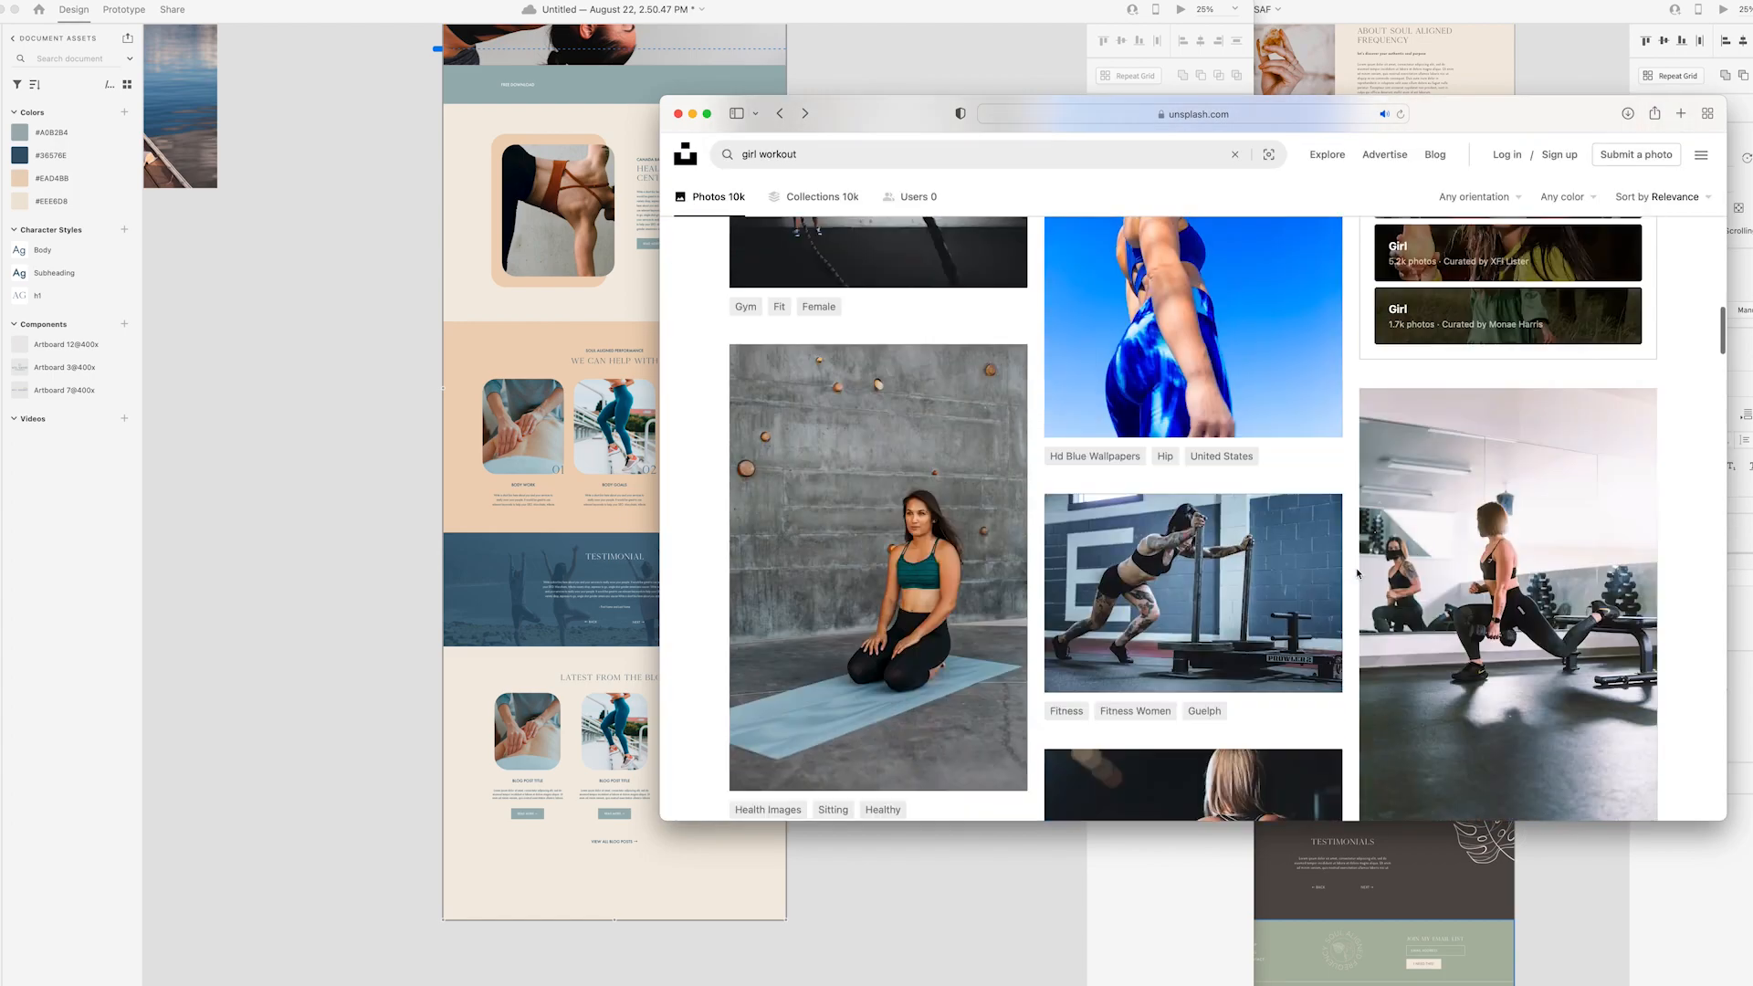
{"action": "scroll", "coordinate": [1029, 407], "scroll_direction": "down", "scroll_amount": 10}
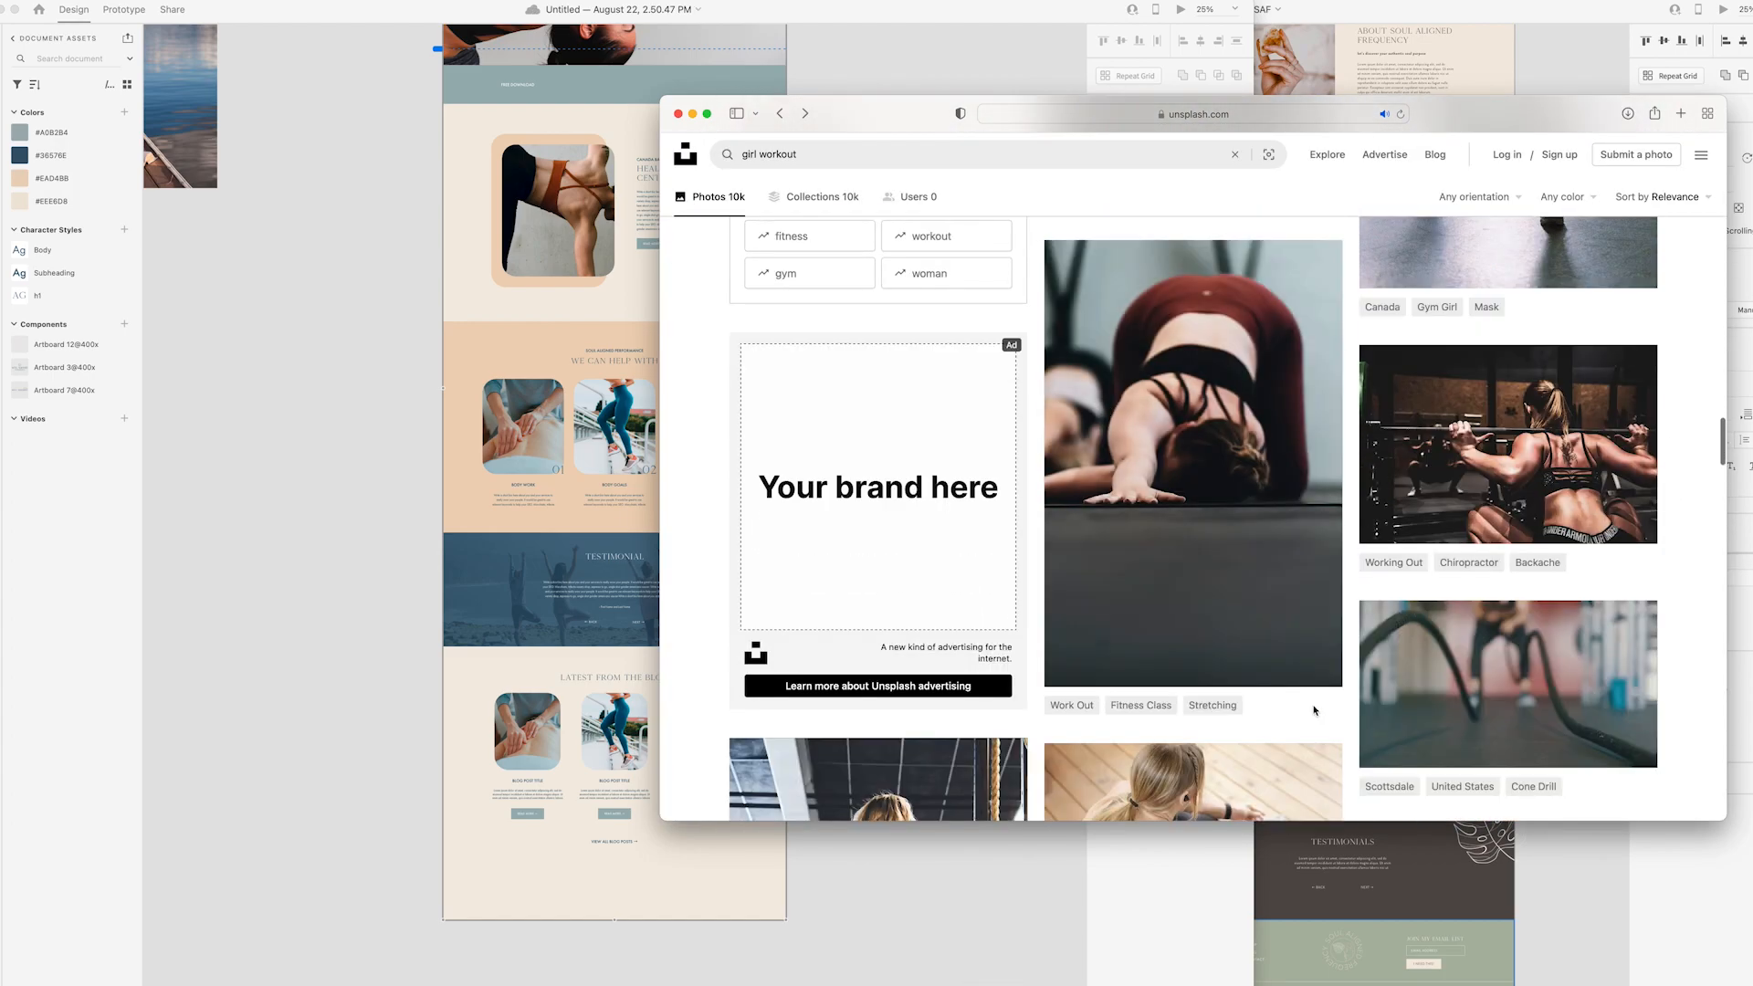
- Search Unsplash for healthy food and browse the photos
{"action": "triple_click", "coordinate": [826, 154]}
{"action": "type", "text": "healthy food"}
{"action": "key", "text": "Return"}
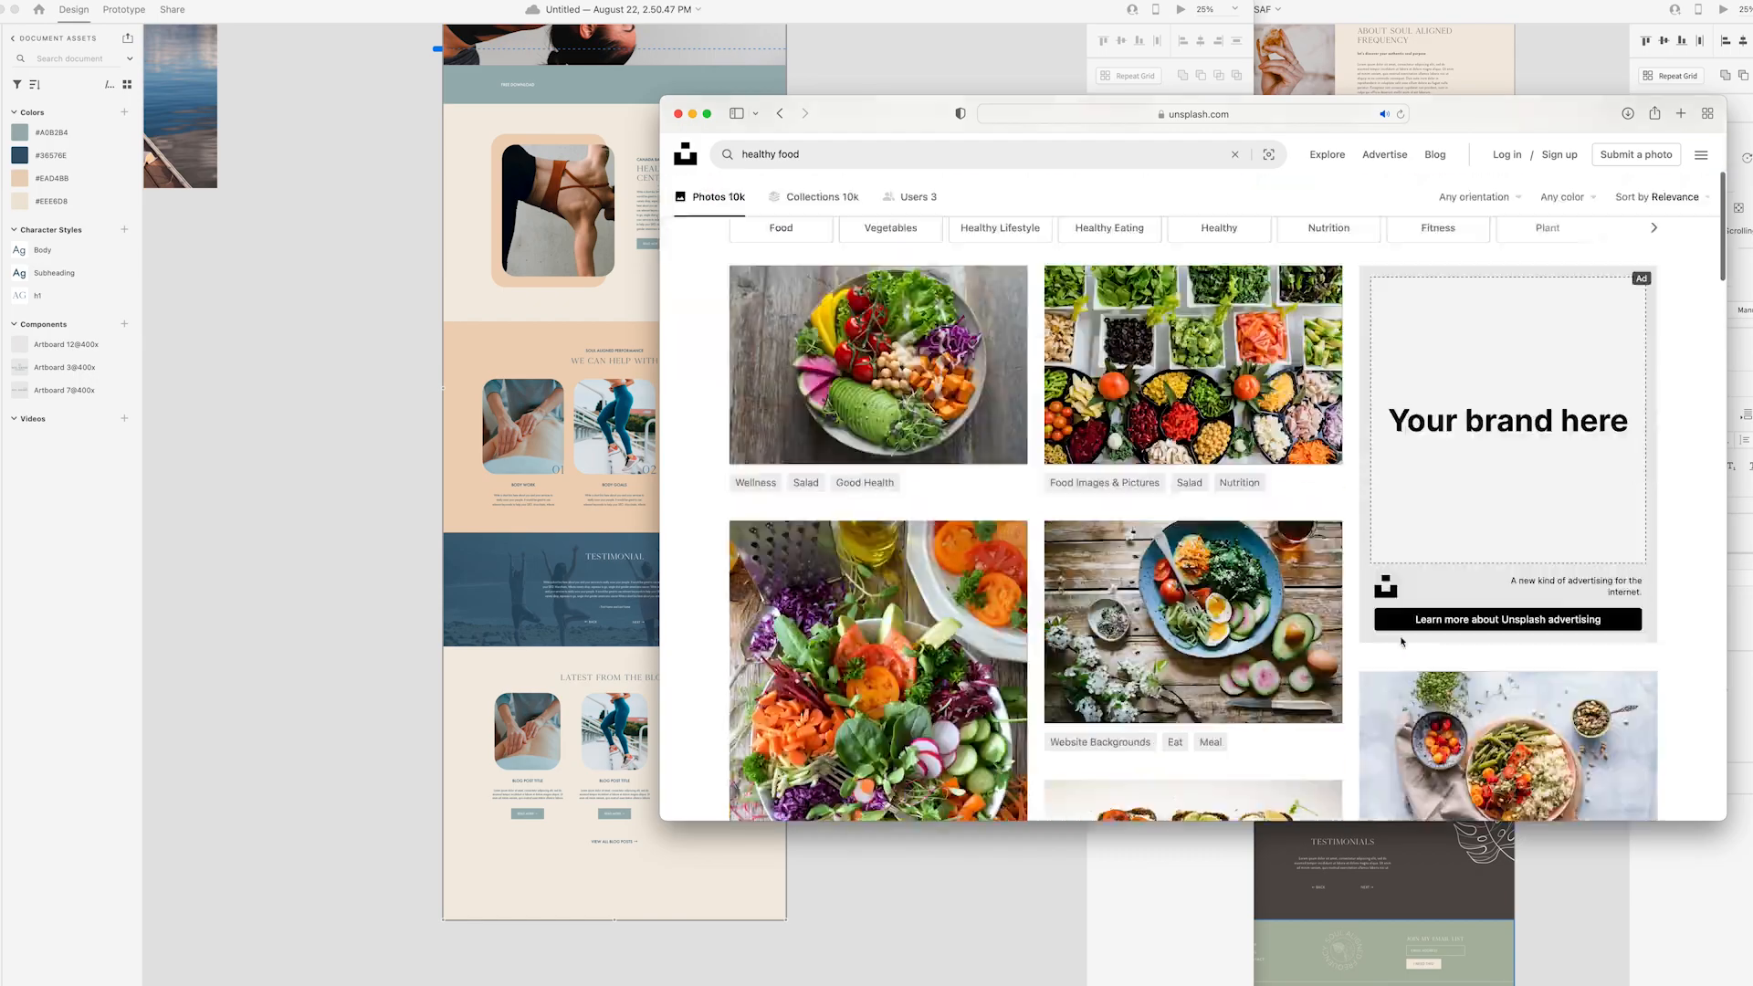
{"action": "scroll", "coordinate": [1400, 638], "scroll_direction": "down", "scroll_amount": 10}
{"action": "left_click", "coordinate": [1031, 868]}
- Replace the three blog photos with the downloaded gym lunge, green juice and seated yoga photos, and minimise the Unsplash window
{"action": "left_click", "coordinate": [987, 967]}
{"action": "left_click_drag", "start_coordinate": [995, 925], "coordinate": [527, 730]}
{"action": "left_click", "coordinate": [987, 968]}
{"action": "left_click_drag", "start_coordinate": [996, 771], "coordinate": [614, 731]}
{"action": "left_click", "coordinate": [987, 968]}
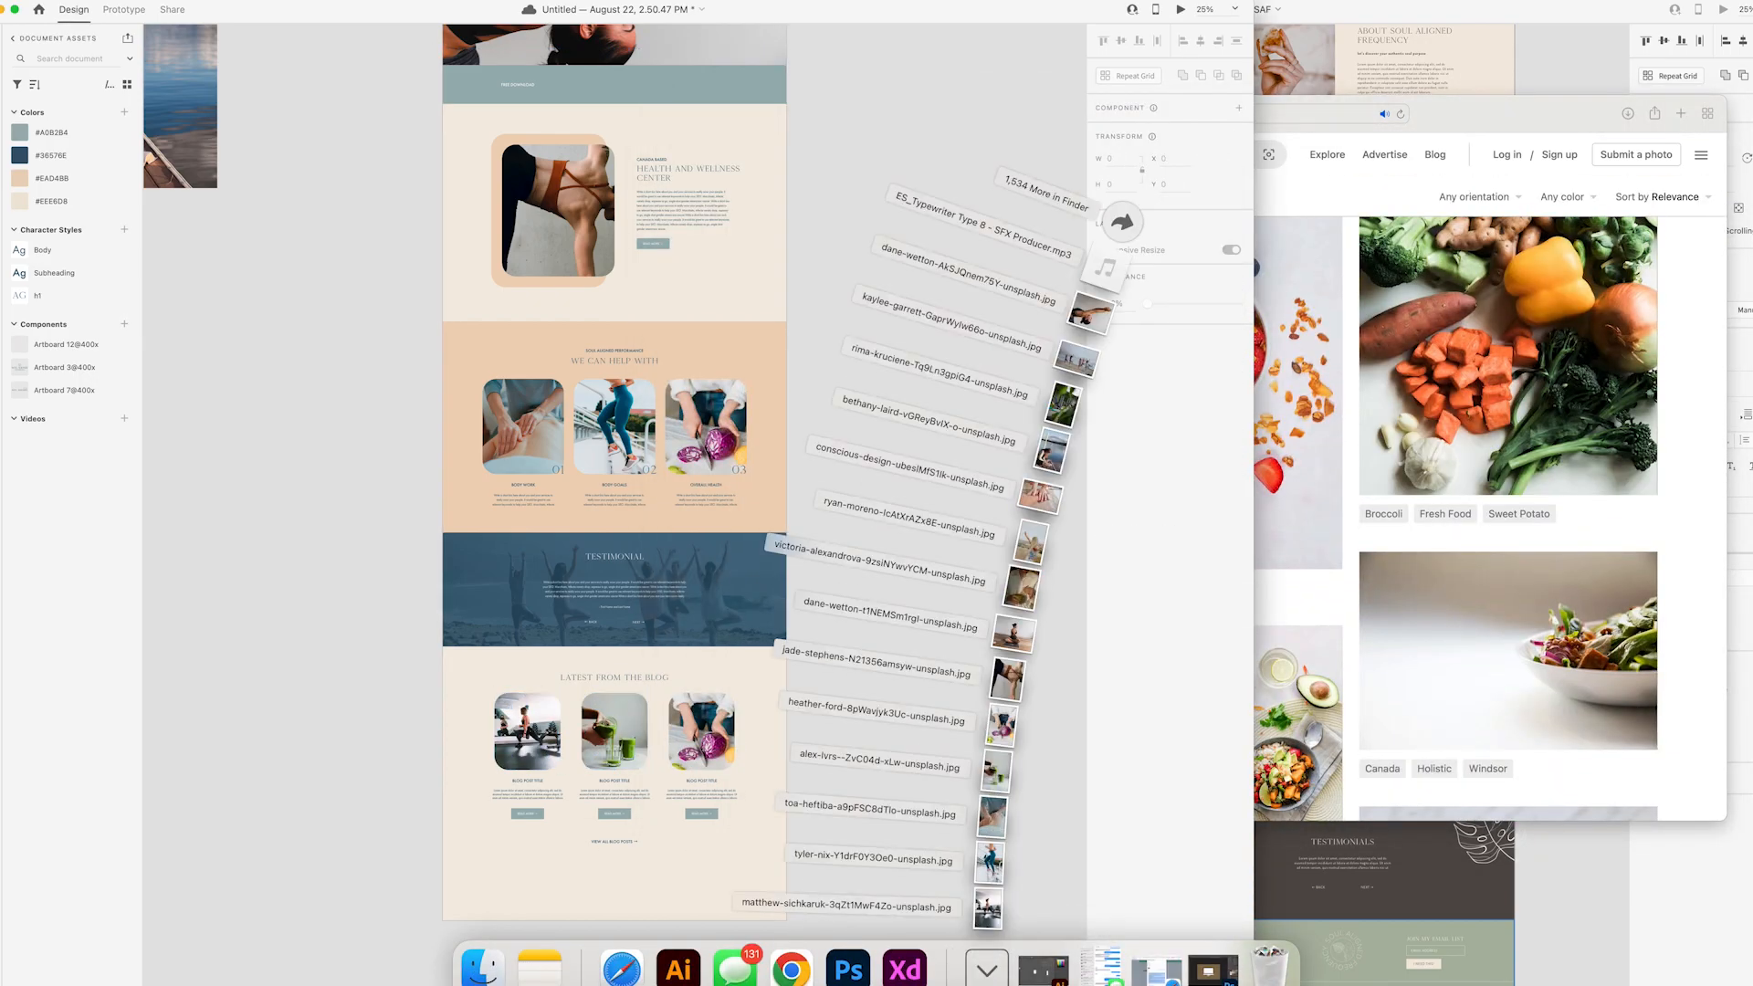
{"action": "left_click_drag", "start_coordinate": [1018, 587], "coordinate": [702, 731]}
{"action": "scroll", "coordinate": [898, 751], "scroll_direction": "up", "scroll_amount": 5}
{"action": "scroll", "coordinate": [900, 752], "scroll_direction": "down", "scroll_amount": 6}
{"action": "key", "text": "super+Tab"}
{"action": "left_click", "coordinate": [692, 113]}
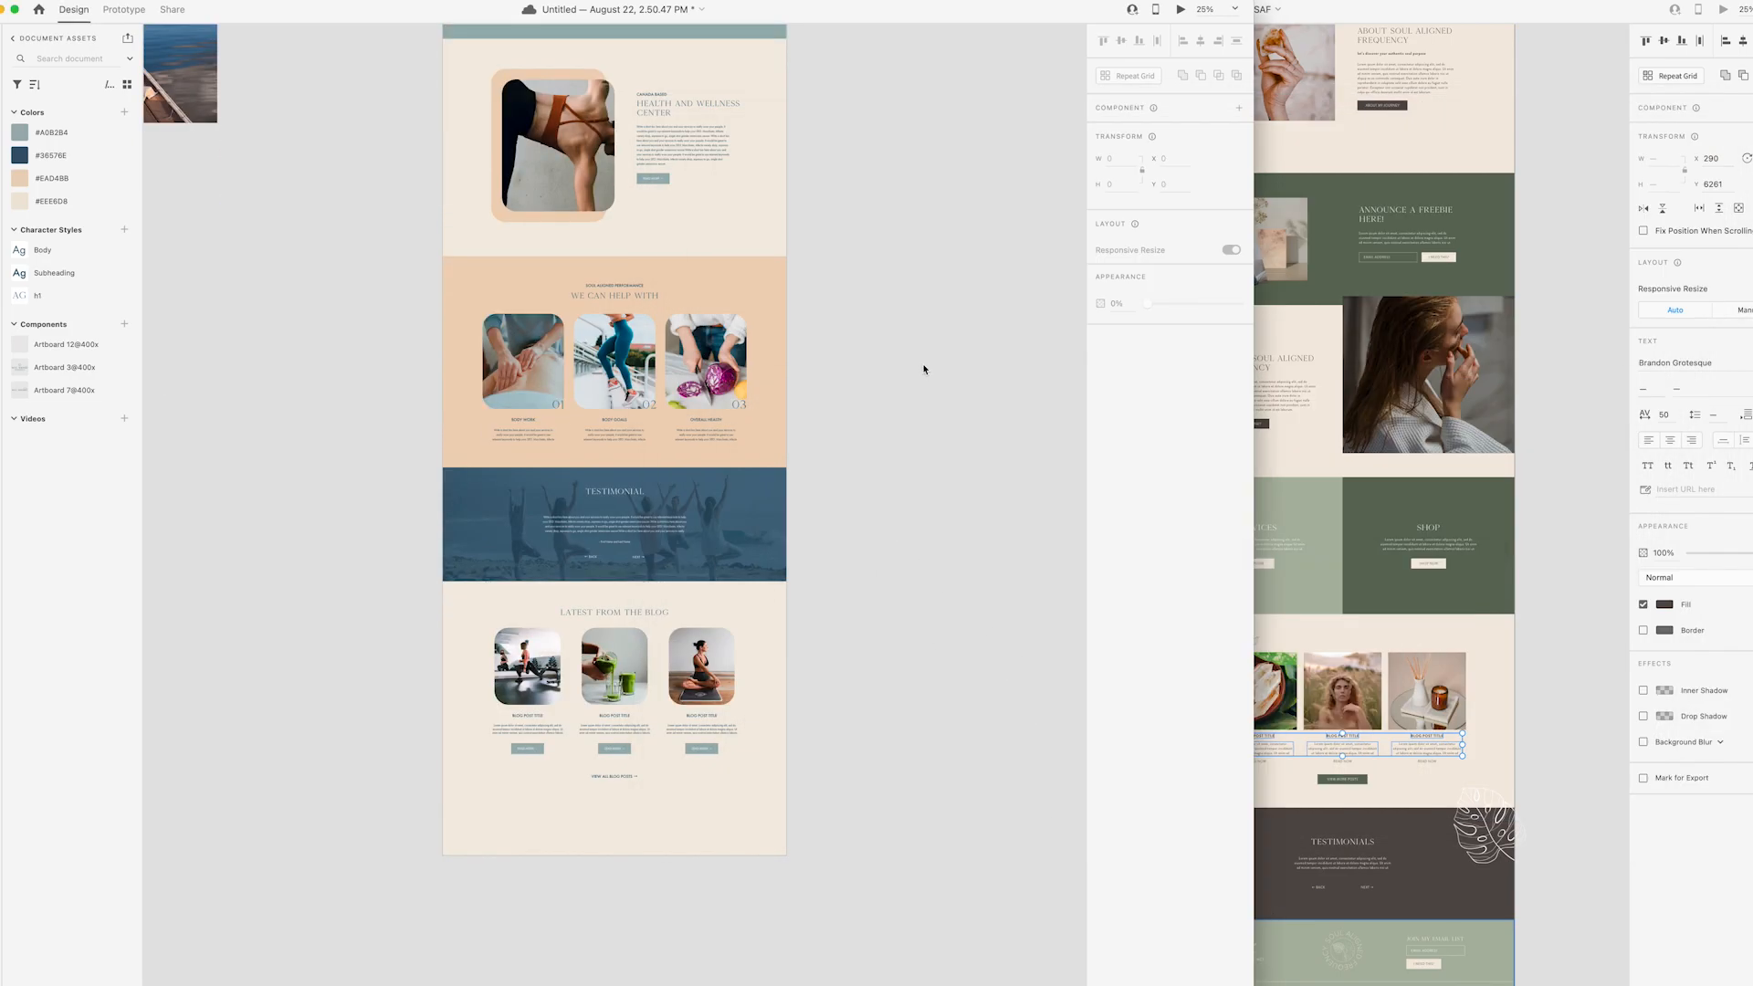
- Extend the artboard downwards below the blog section to a height of about 6373
{"action": "scroll", "coordinate": [923, 368], "scroll_direction": "up", "scroll_amount": 3}
{"action": "scroll", "coordinate": [923, 368], "scroll_direction": "down", "scroll_amount": 8}
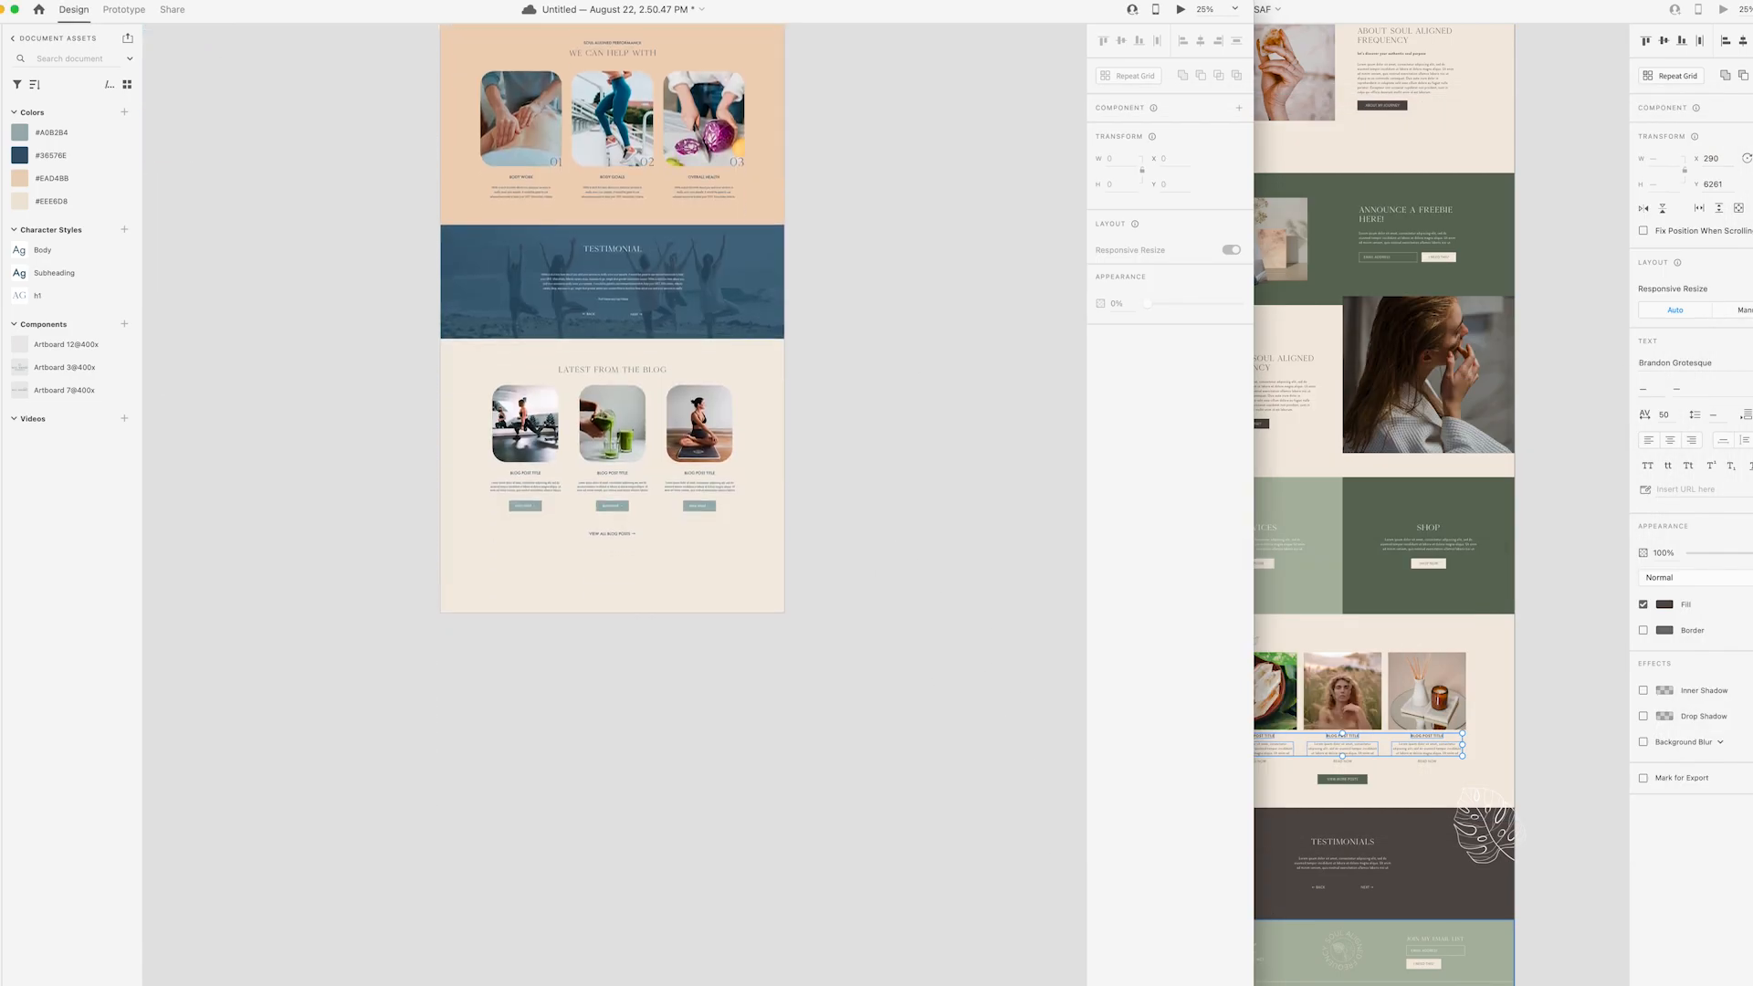
{"action": "key", "text": "super+Tab"}
{"action": "key", "text": "super+equal"}
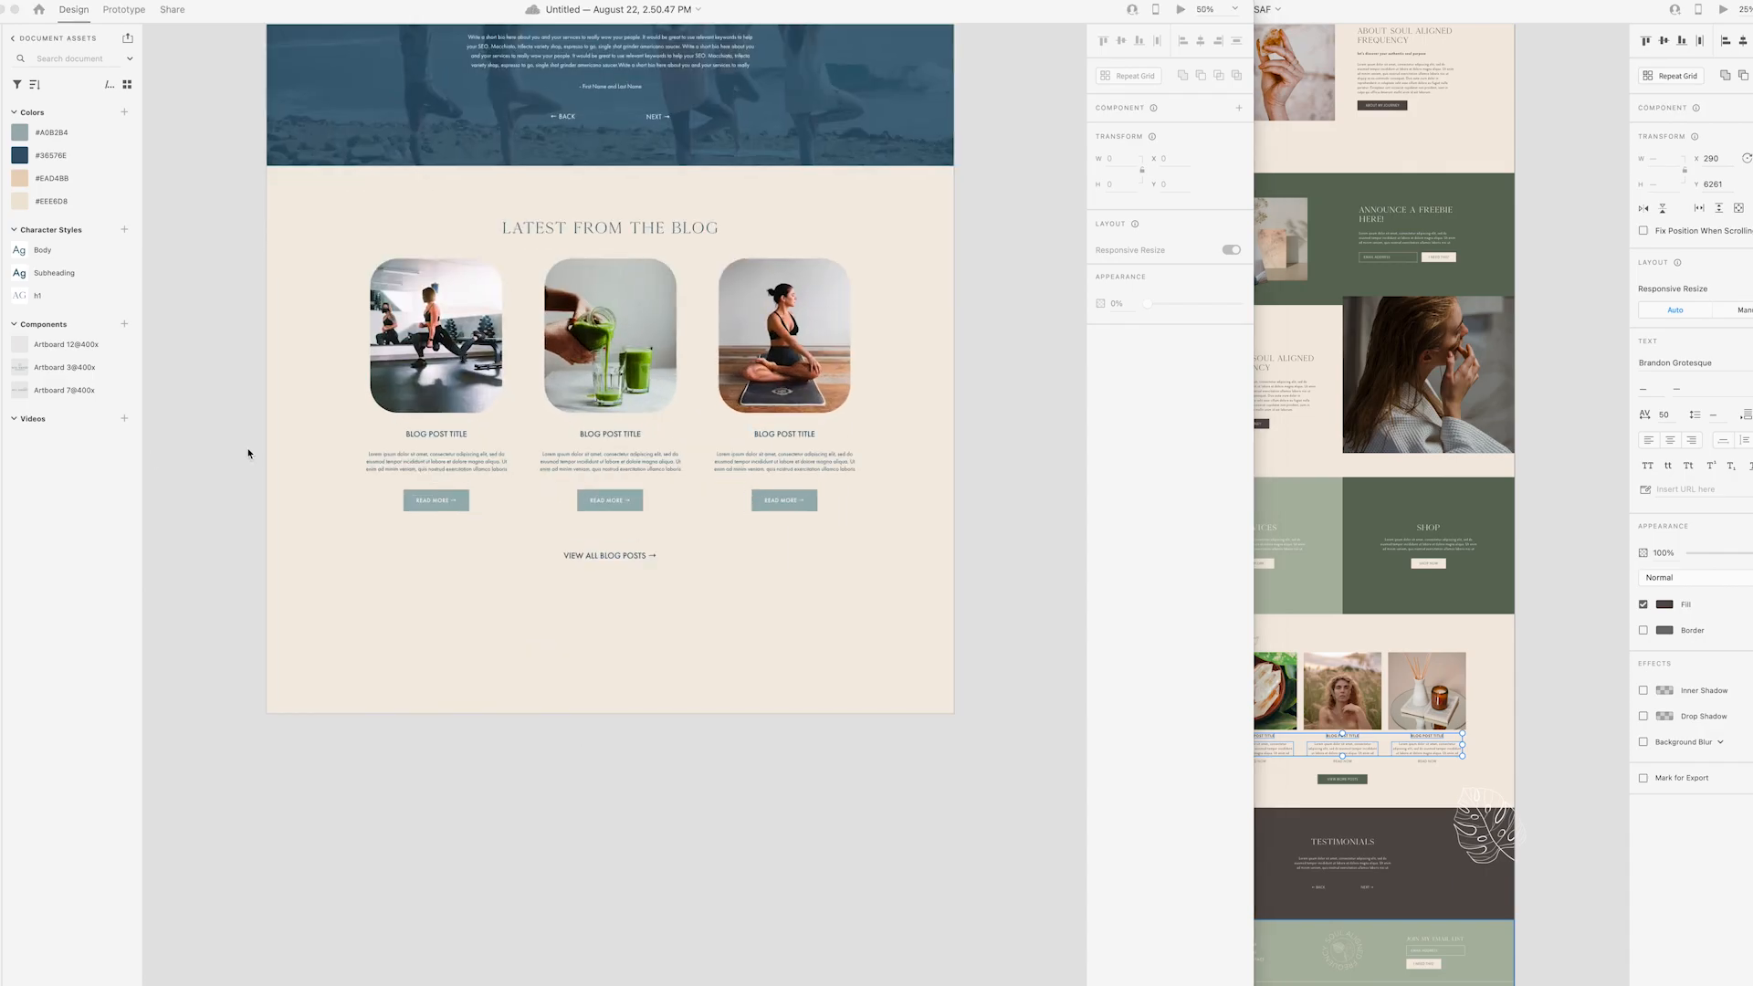
{"action": "scroll", "coordinate": [248, 453], "scroll_direction": "up", "scroll_amount": 20}
{"action": "scroll", "coordinate": [265, 443], "scroll_direction": "down", "scroll_amount": 20}
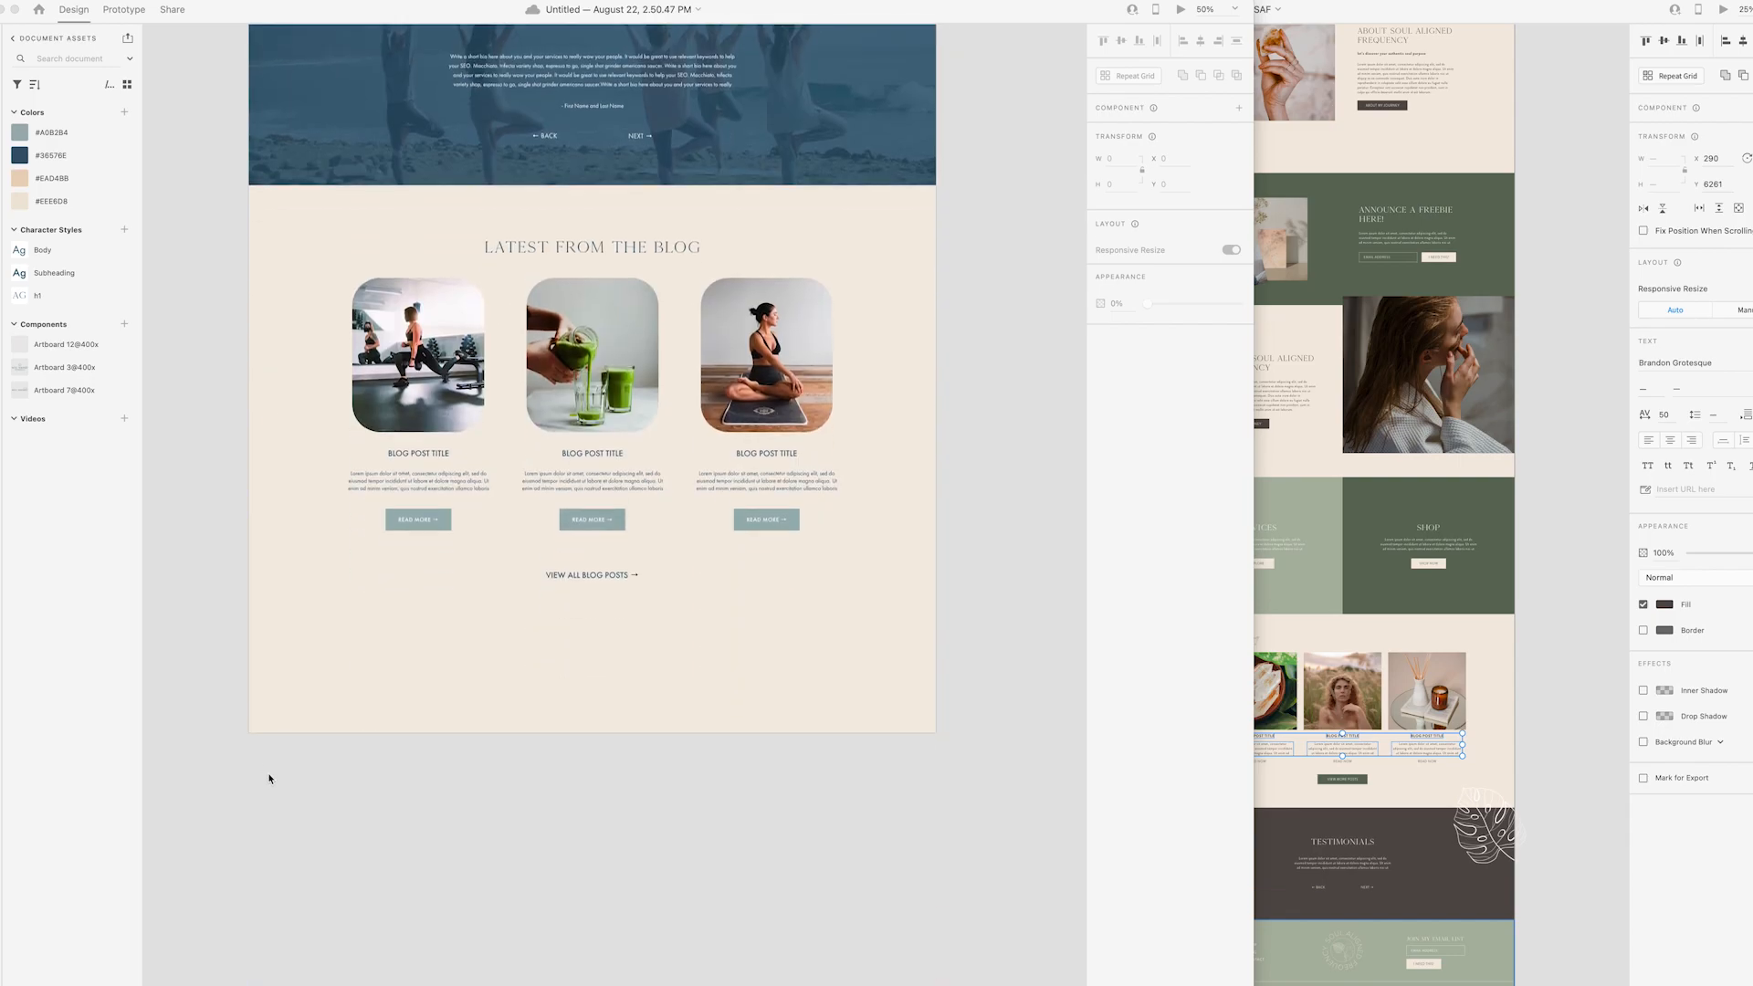
{"action": "scroll", "coordinate": [268, 779], "scroll_direction": "up", "scroll_amount": 20}
{"action": "left_click", "coordinate": [281, 352]}
{"action": "scroll", "coordinate": [438, 293], "scroll_direction": "down", "scroll_amount": 20}
{"action": "left_click_drag", "start_coordinate": [593, 318], "coordinate": [592, 471]}
- Draw a full-width footer rectangle, 1920 by about 501, at the bottom of the artboard and fill it with dark blue
{"action": "left_click", "coordinate": [583, 340]}
{"action": "key", "text": "r"}
{"action": "left_click_drag", "start_coordinate": [250, 292], "coordinate": [936, 471]}
{"action": "left_click", "coordinate": [20, 155]}
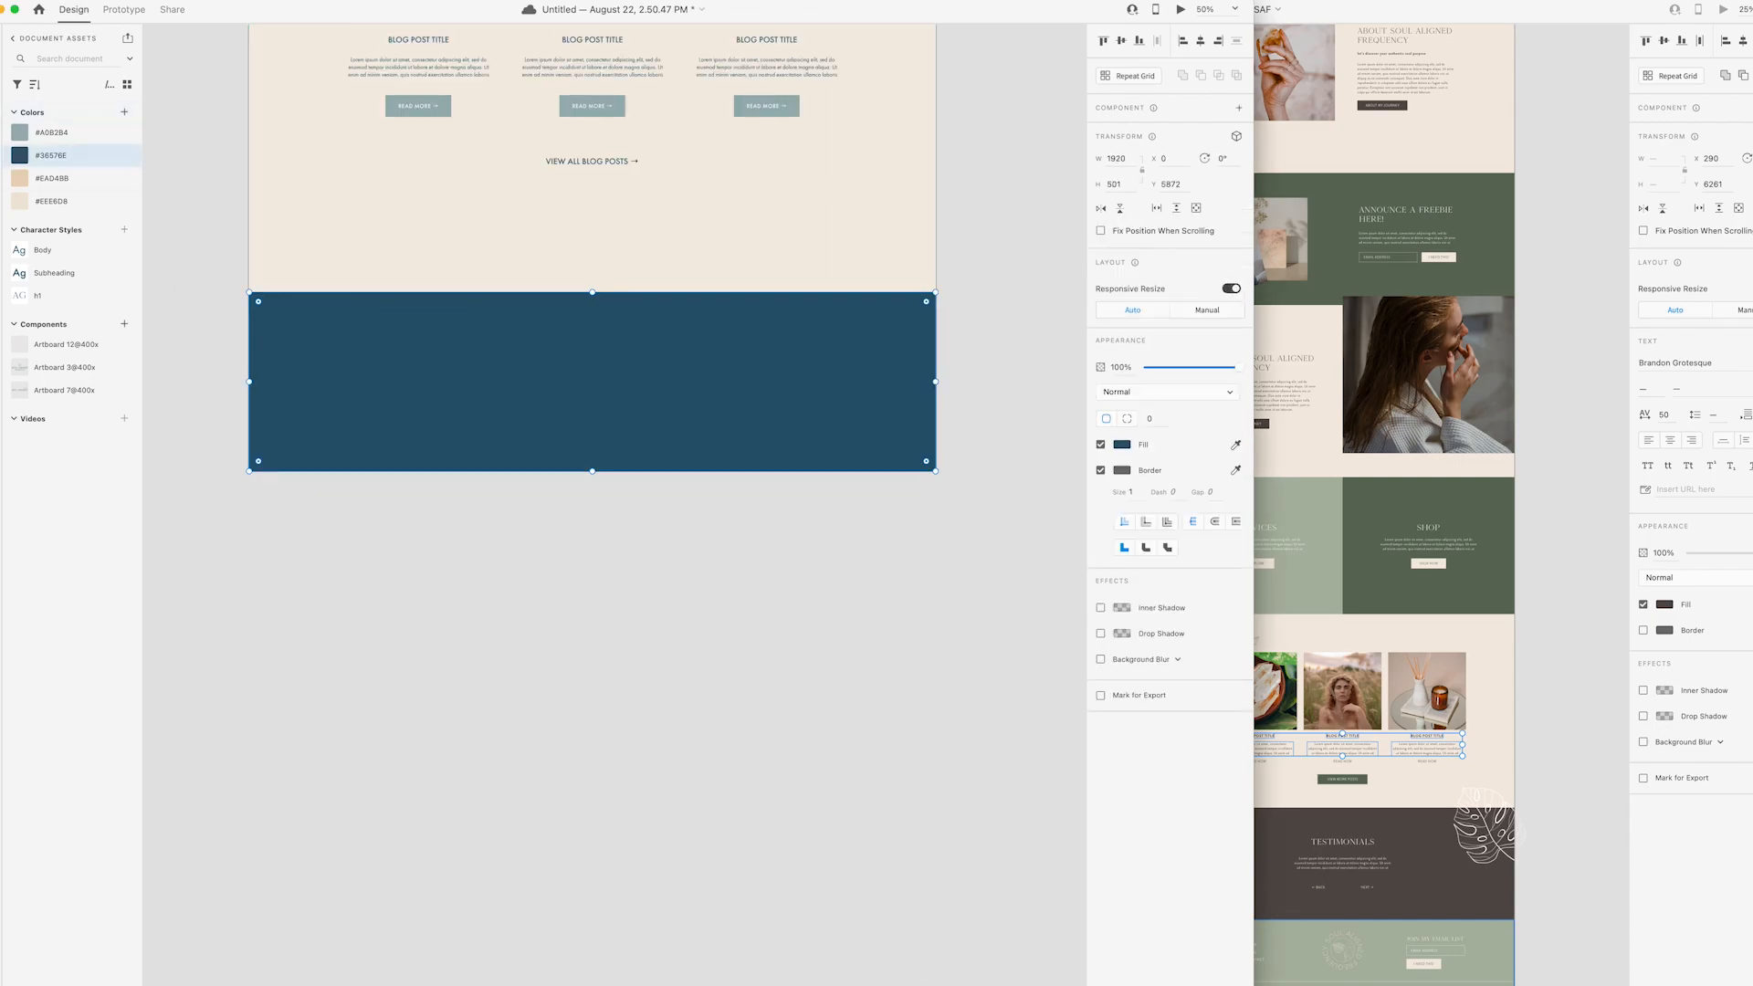
{"action": "left_click", "coordinate": [469, 520]}
- Shorten the dark blue footer rectangle by lowering its upper edge, keeping it at the bottom of the artboard
{"action": "key", "text": "super+minus"}
{"action": "scroll", "coordinate": [470, 519], "scroll_direction": "right", "scroll_amount": 2}
{"action": "scroll", "coordinate": [469, 519], "scroll_direction": "up", "scroll_amount": 5}
{"action": "scroll", "coordinate": [470, 519], "scroll_direction": "down", "scroll_amount": 4}
{"action": "left_click", "coordinate": [483, 538]}
{"action": "left_click_drag", "start_coordinate": [496, 610], "coordinate": [498, 620]}
{"action": "left_click", "coordinate": [585, 539]}
{"action": "left_click_drag", "start_coordinate": [617, 555], "coordinate": [619, 571]}
{"action": "left_click", "coordinate": [694, 570]}
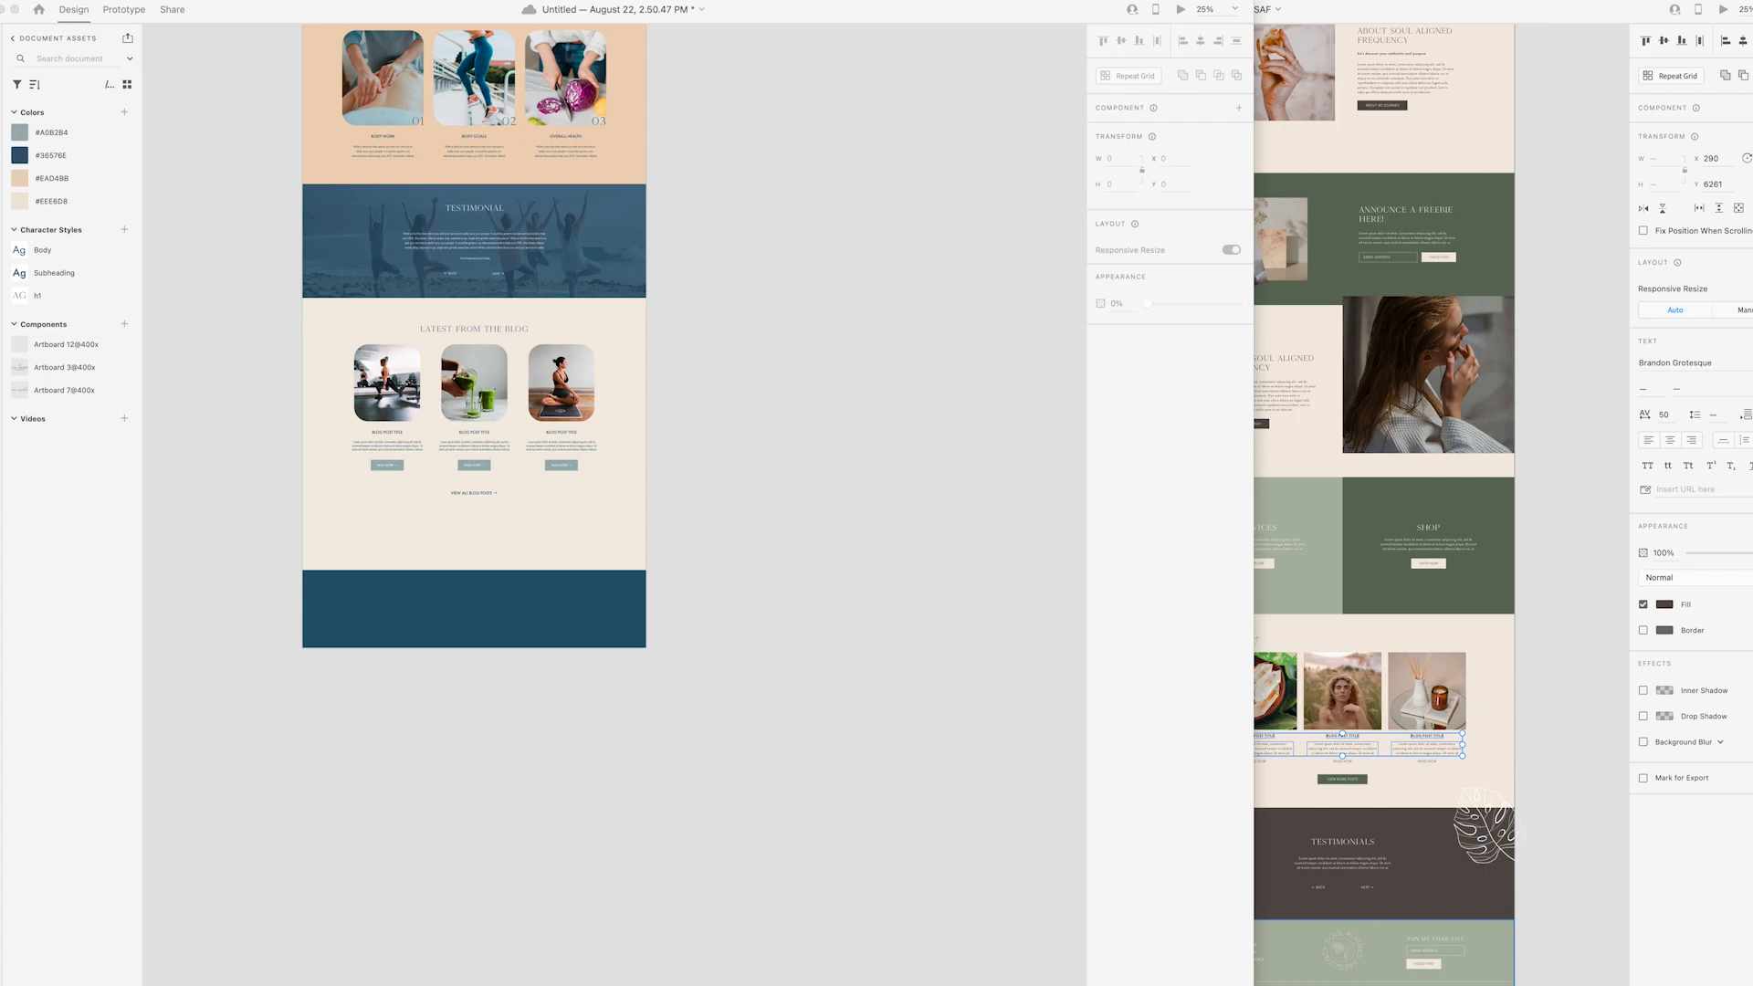
{"action": "left_click", "coordinate": [474, 599]}
{"action": "left_click_drag", "start_coordinate": [474, 658], "coordinate": [474, 645]}
{"action": "left_click_drag", "start_coordinate": [474, 569], "coordinate": [474, 579]}
{"action": "left_click", "coordinate": [587, 556]}
{"action": "left_click_drag", "start_coordinate": [617, 570], "coordinate": [619, 580]}
- Draw a full-width white rectangle between the blog section and the dark blue footer
{"action": "key", "text": "r"}
{"action": "left_click_drag", "start_coordinate": [302, 518], "coordinate": [650, 581]}
{"action": "left_click", "coordinate": [739, 384]}
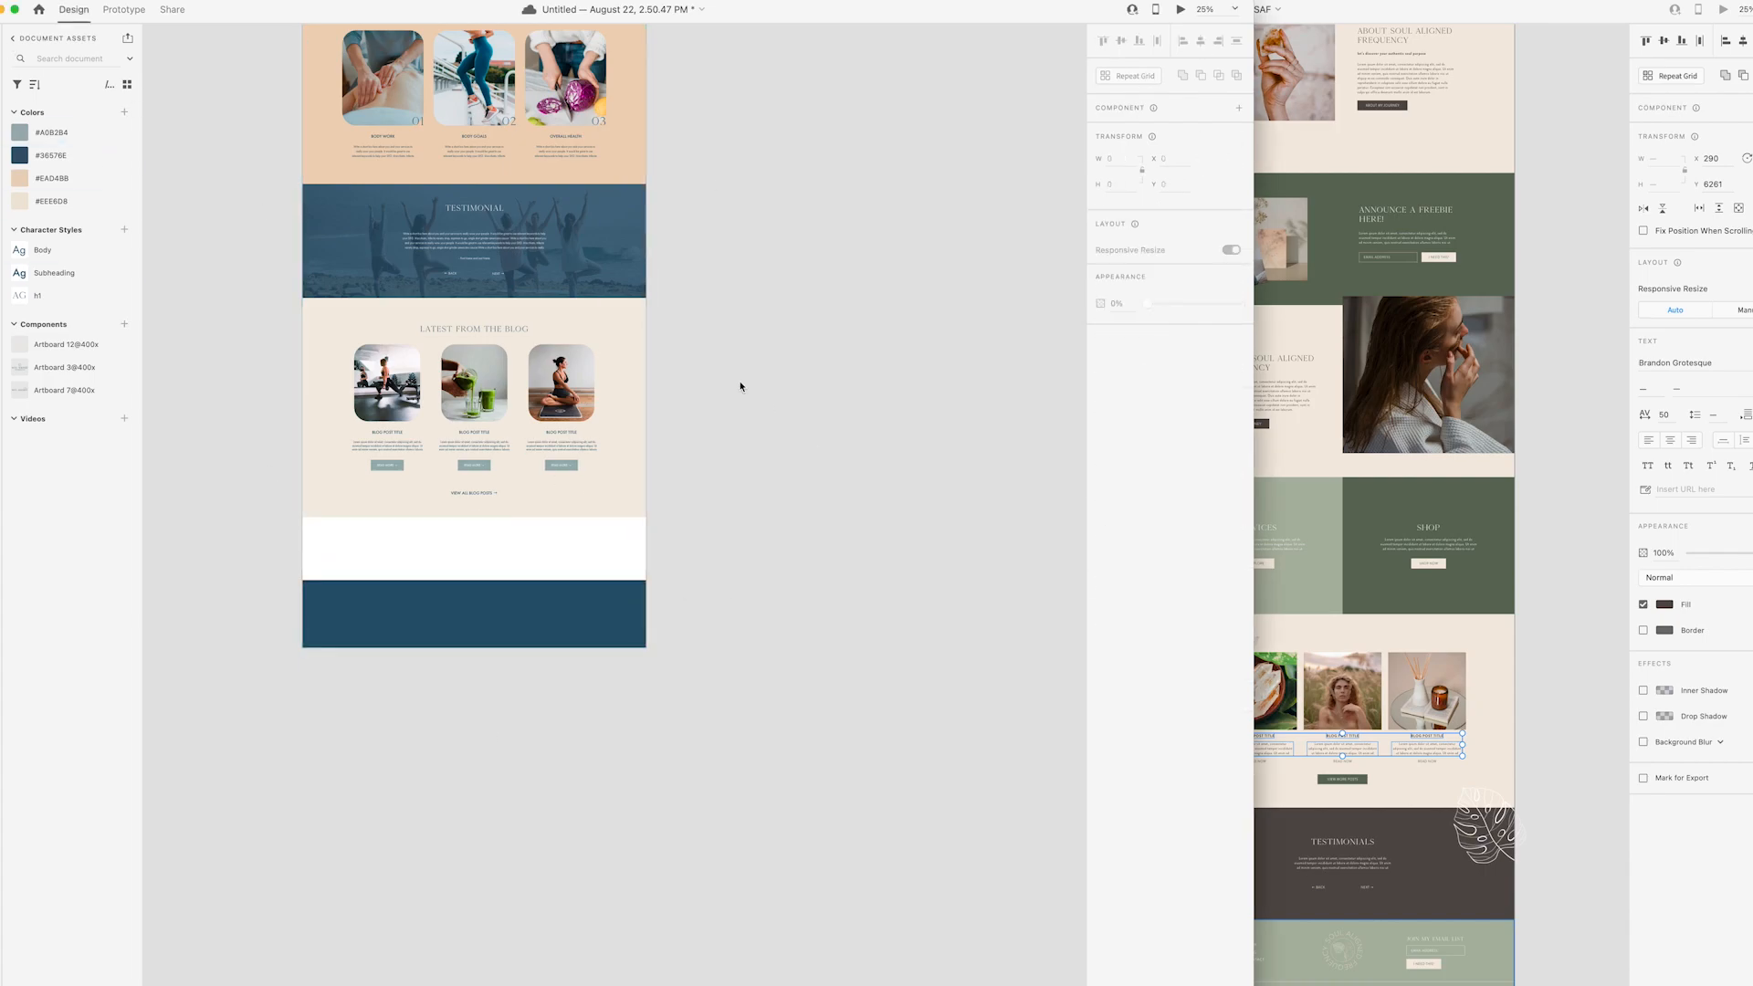
- Check the recent downloads and browse more healthy food photos on Unsplash for the new band
{"action": "left_click", "coordinate": [958, 968]}
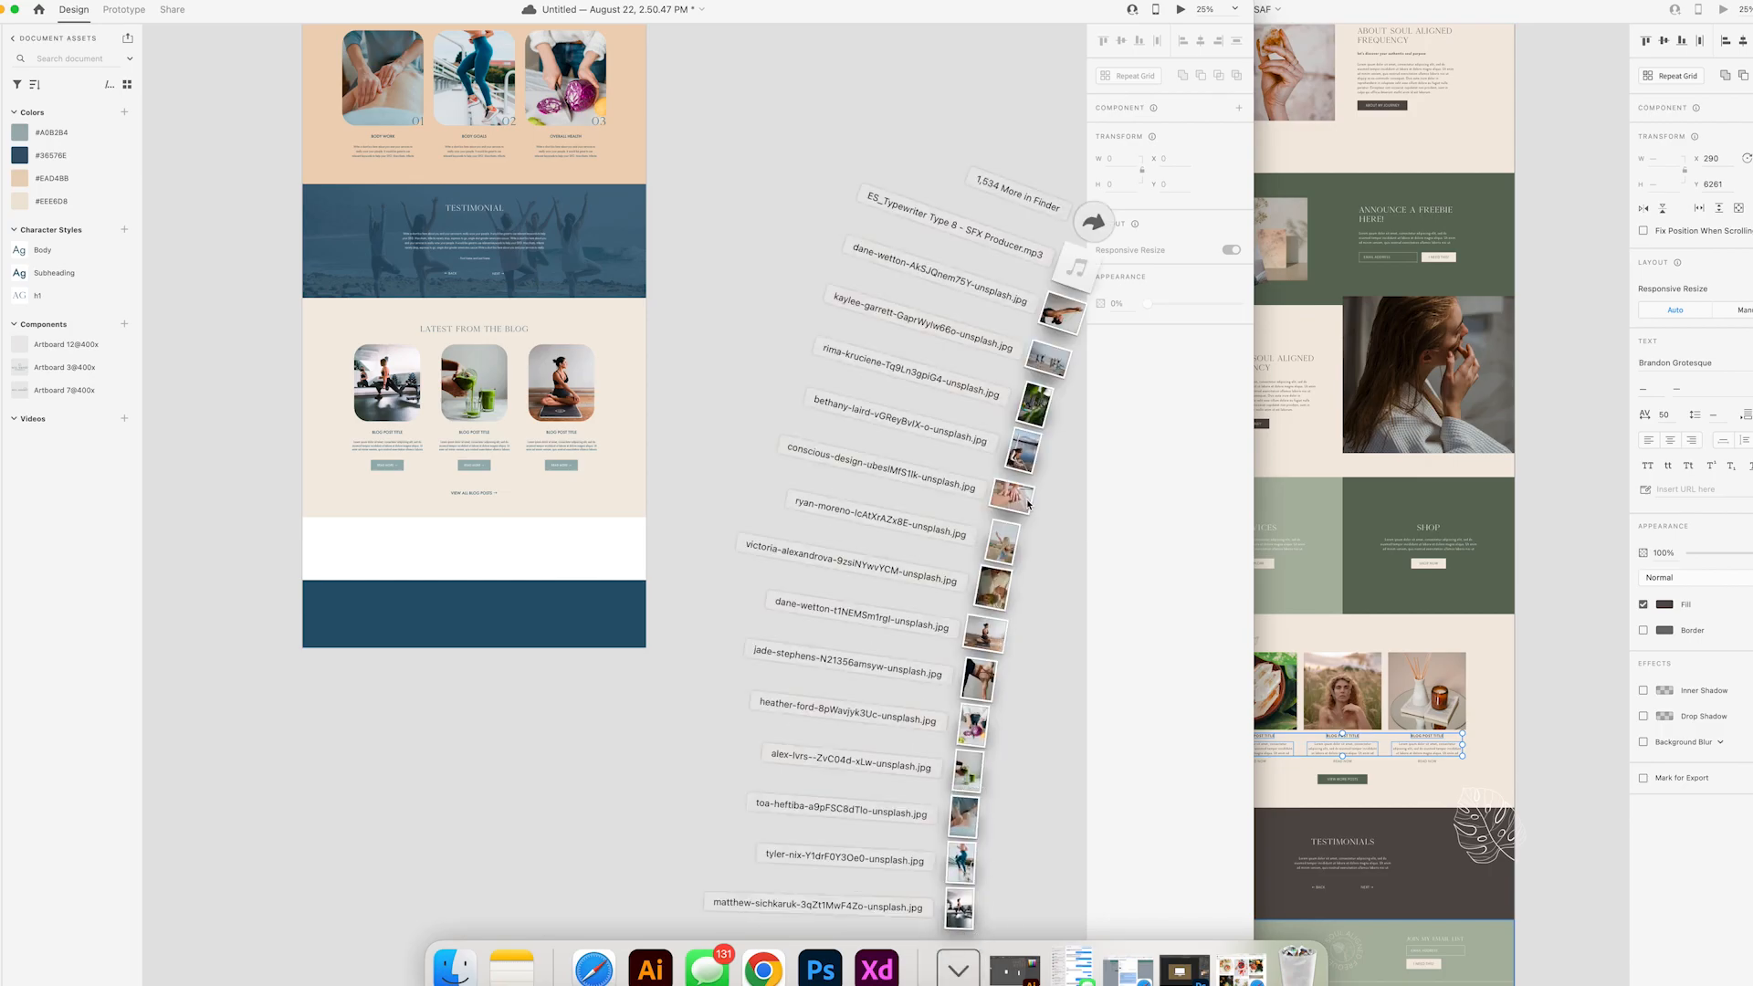
{"action": "left_click", "coordinate": [1048, 603]}
{"action": "left_click", "coordinate": [1240, 968]}
{"action": "scroll", "coordinate": [1240, 579], "scroll_direction": "down", "scroll_amount": 12}
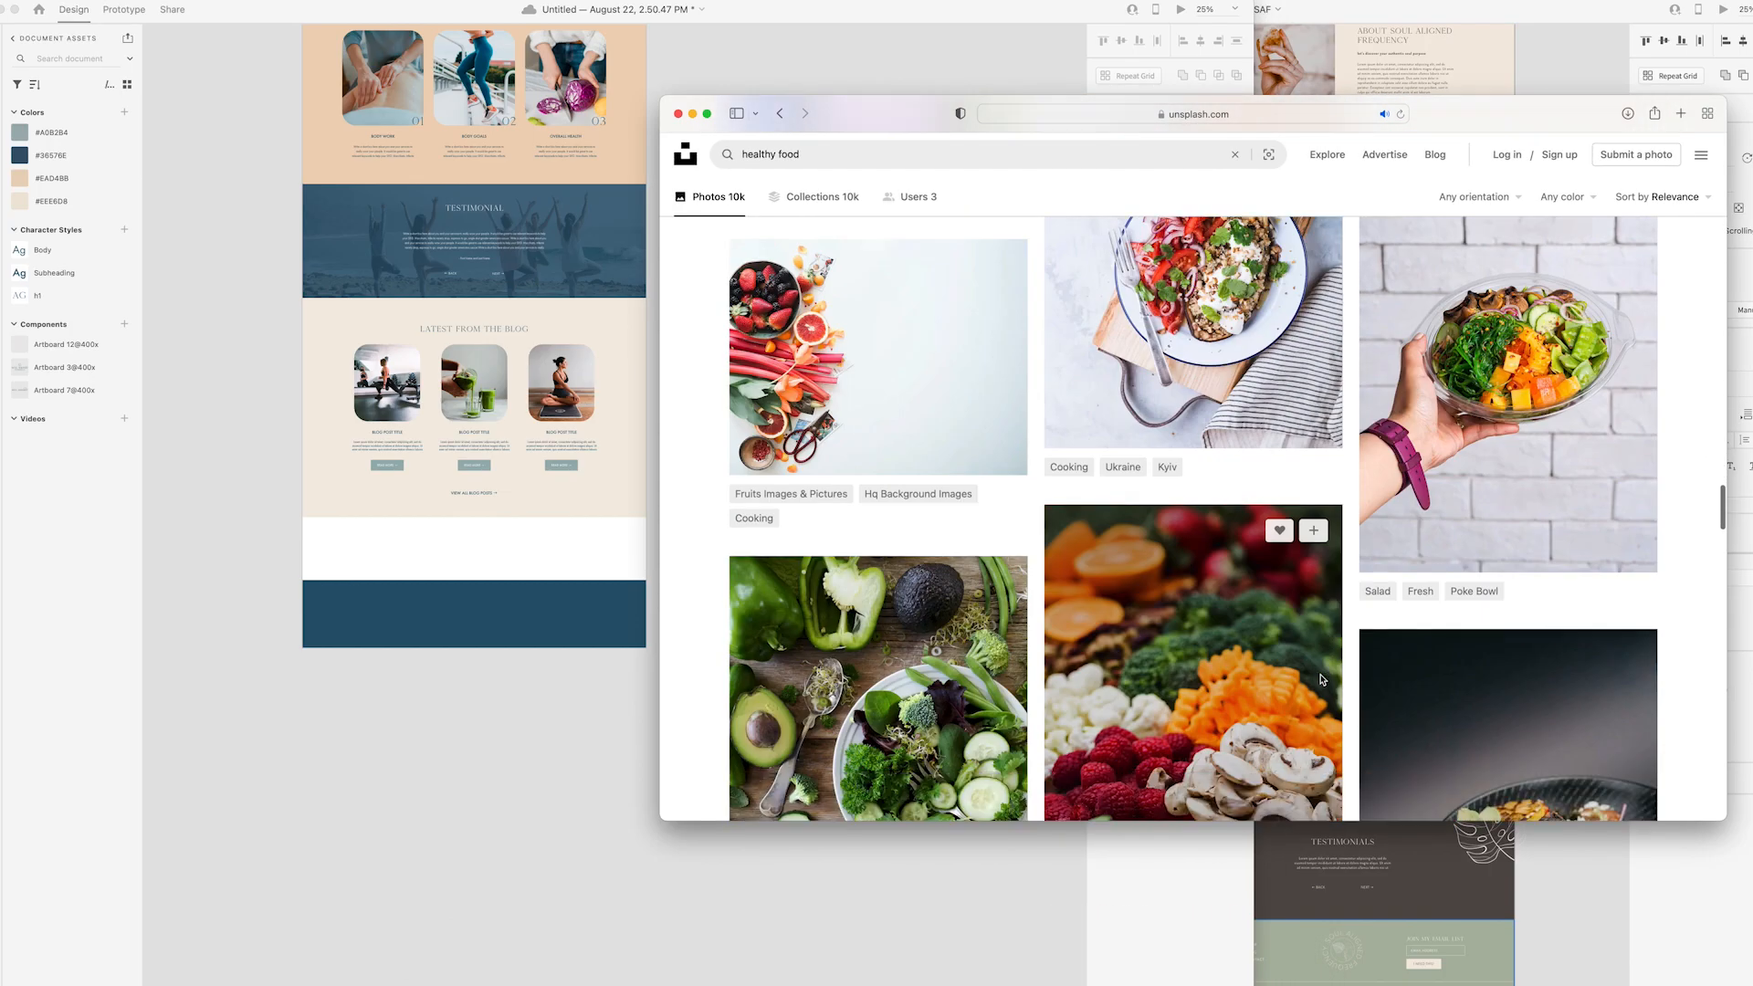
{"action": "scroll", "coordinate": [1321, 680], "scroll_direction": "down", "scroll_amount": 5}
- Search Unsplash for wellness, download the photo of the dancer leaping in the desert and return to the homepage design
{"action": "triple_click", "coordinate": [803, 145]}
{"action": "type", "text": "wellness"}
{"action": "key", "text": "Return"}
{"action": "scroll", "coordinate": [1104, 404], "scroll_direction": "down", "scroll_amount": 3}
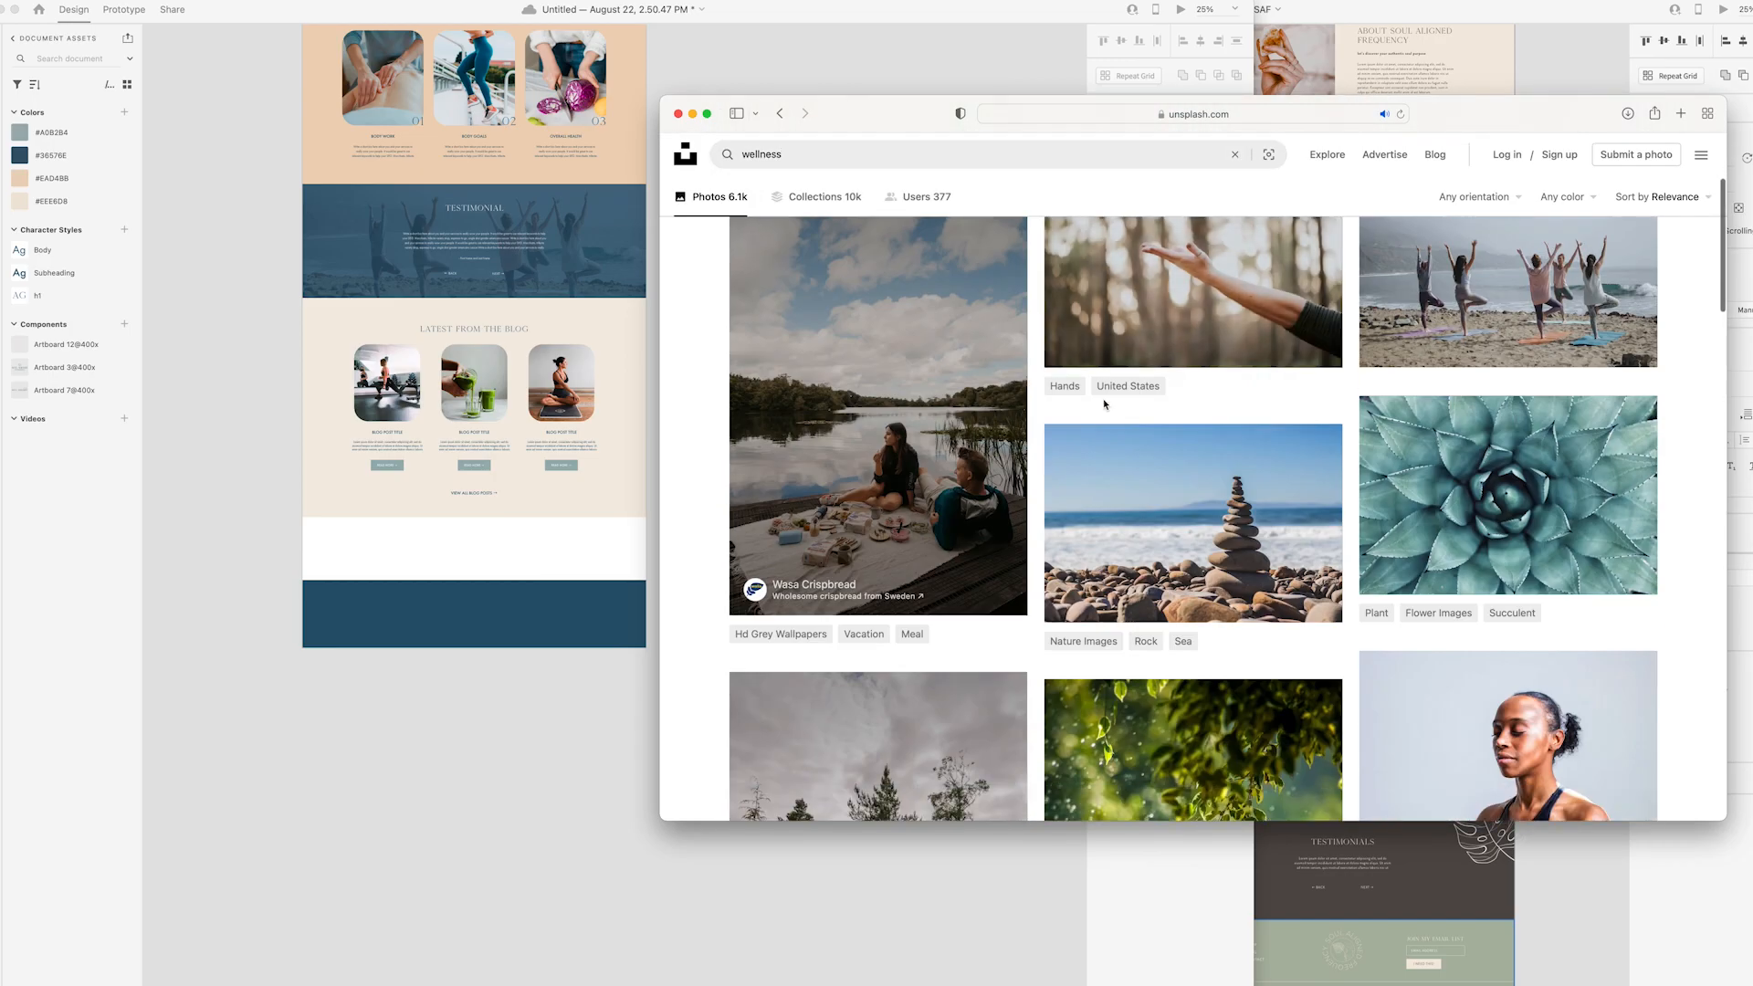
{"action": "scroll", "coordinate": [1187, 383], "scroll_direction": "down", "scroll_amount": 15}
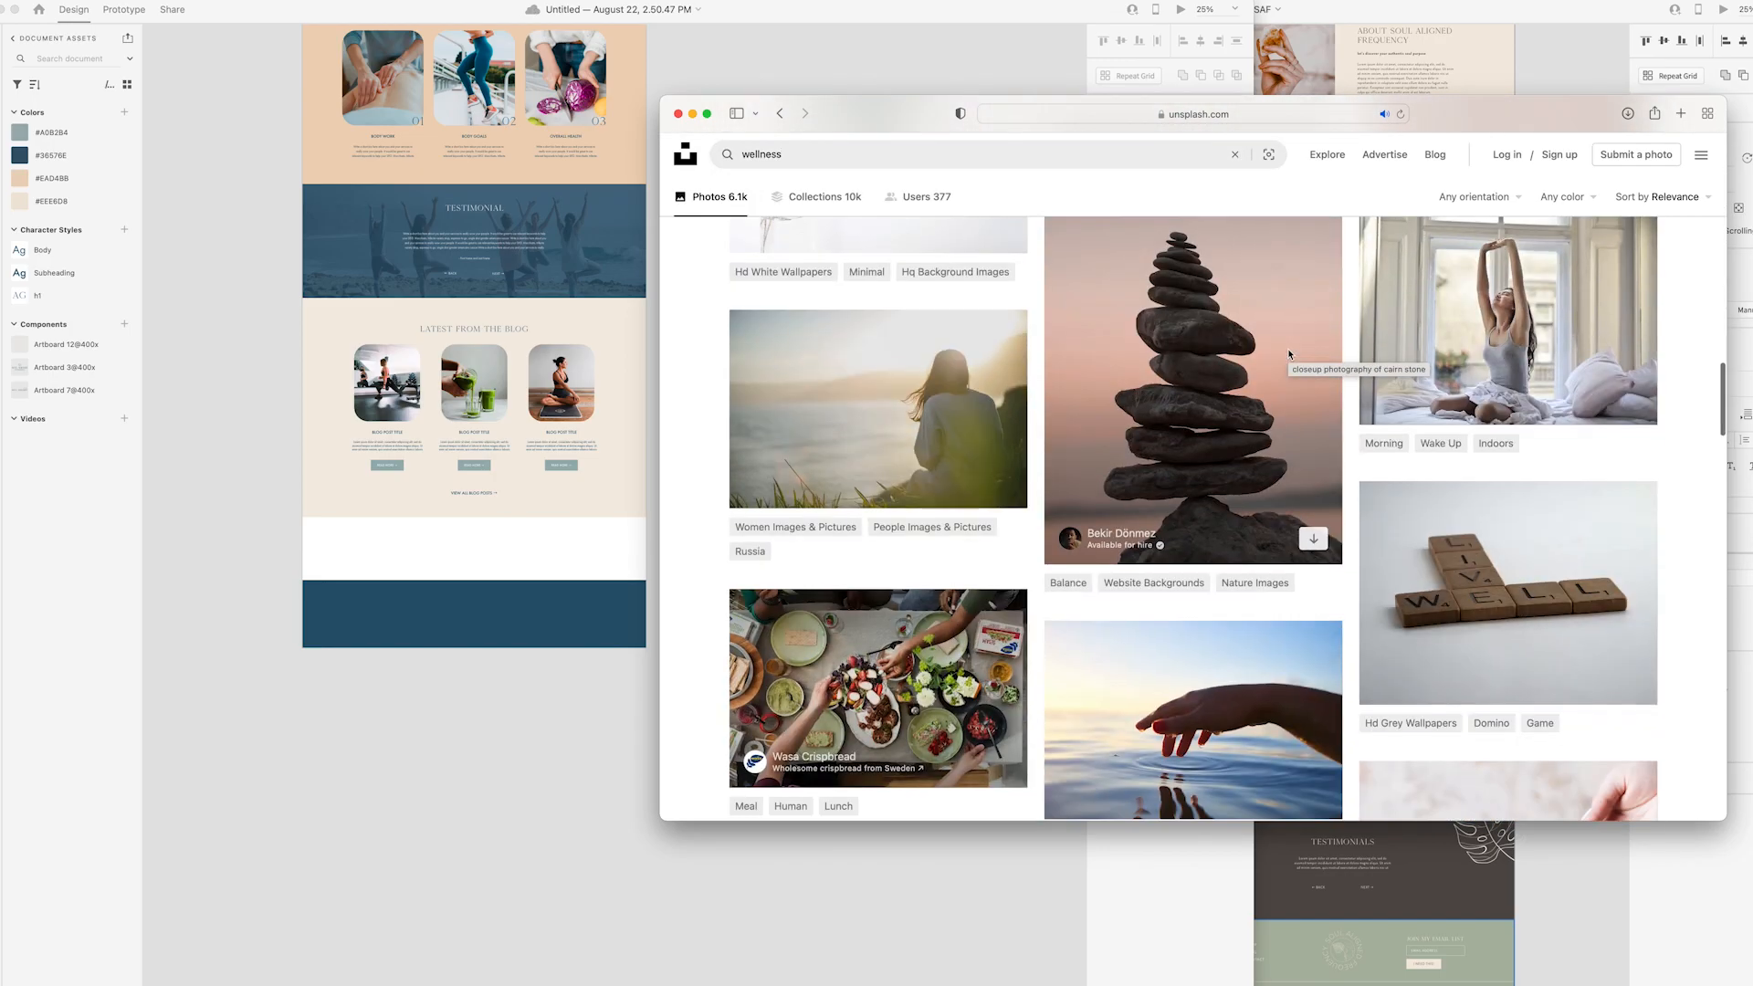
{"action": "scroll", "coordinate": [1288, 354], "scroll_direction": "down", "scroll_amount": 15}
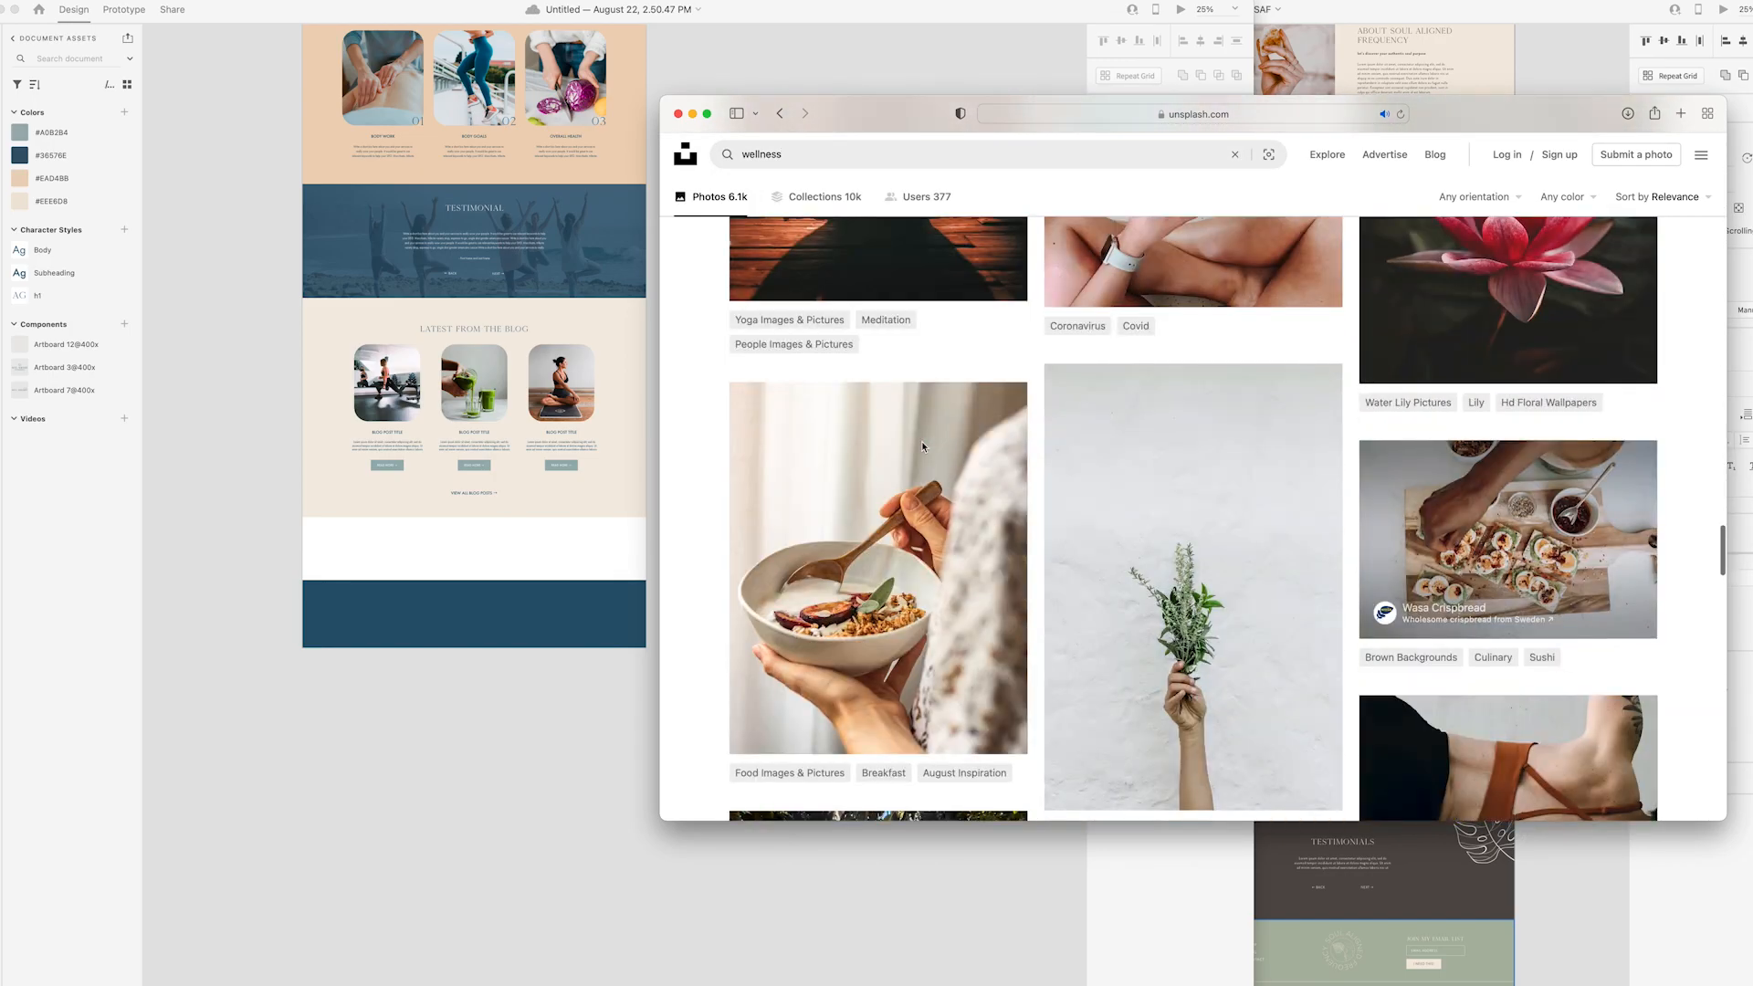
{"action": "scroll", "coordinate": [923, 445], "scroll_direction": "down", "scroll_amount": 15}
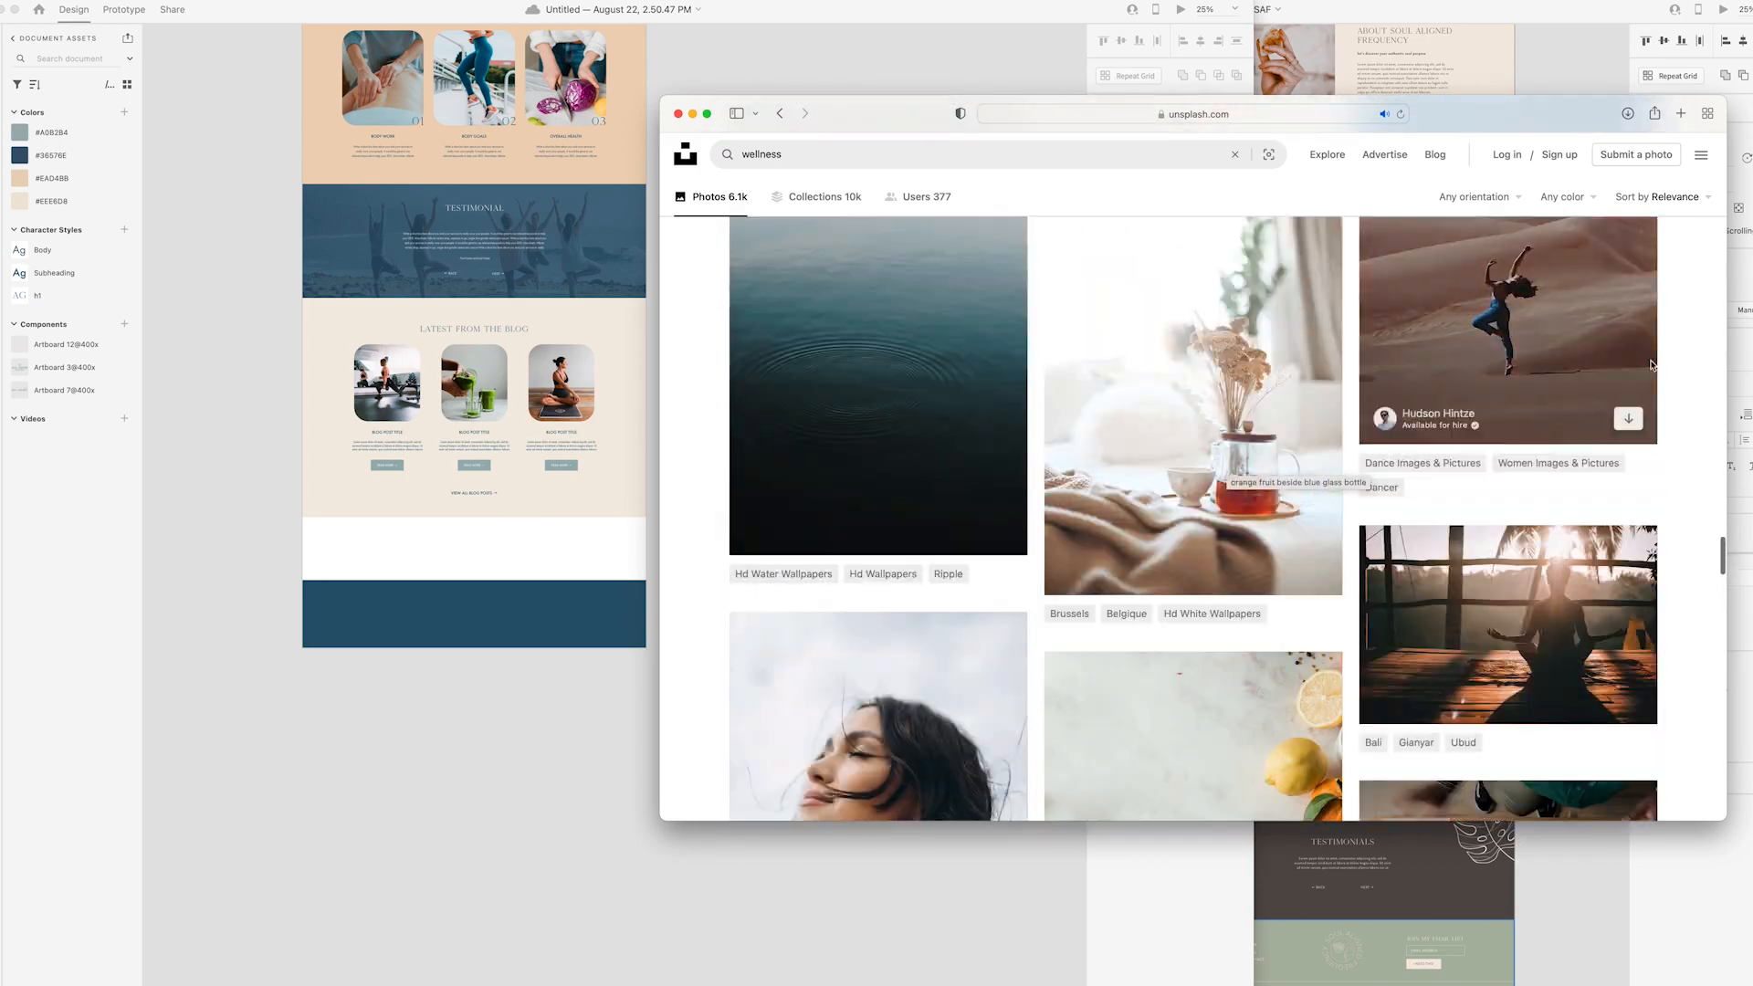
{"action": "left_click", "coordinate": [1628, 419]}
{"action": "left_click", "coordinate": [282, 684]}
- Fill the white rectangle above the footer with the downloaded desert dancer photo
{"action": "left_click", "coordinate": [986, 966]}
{"action": "left_click_drag", "start_coordinate": [990, 861], "coordinate": [474, 548]}
{"action": "left_click", "coordinate": [868, 572]}
- Preview SAP Branding Guidelines USE.pdf in the SAP FINAL LOGOS folder
{"action": "left_click", "coordinate": [484, 966]}
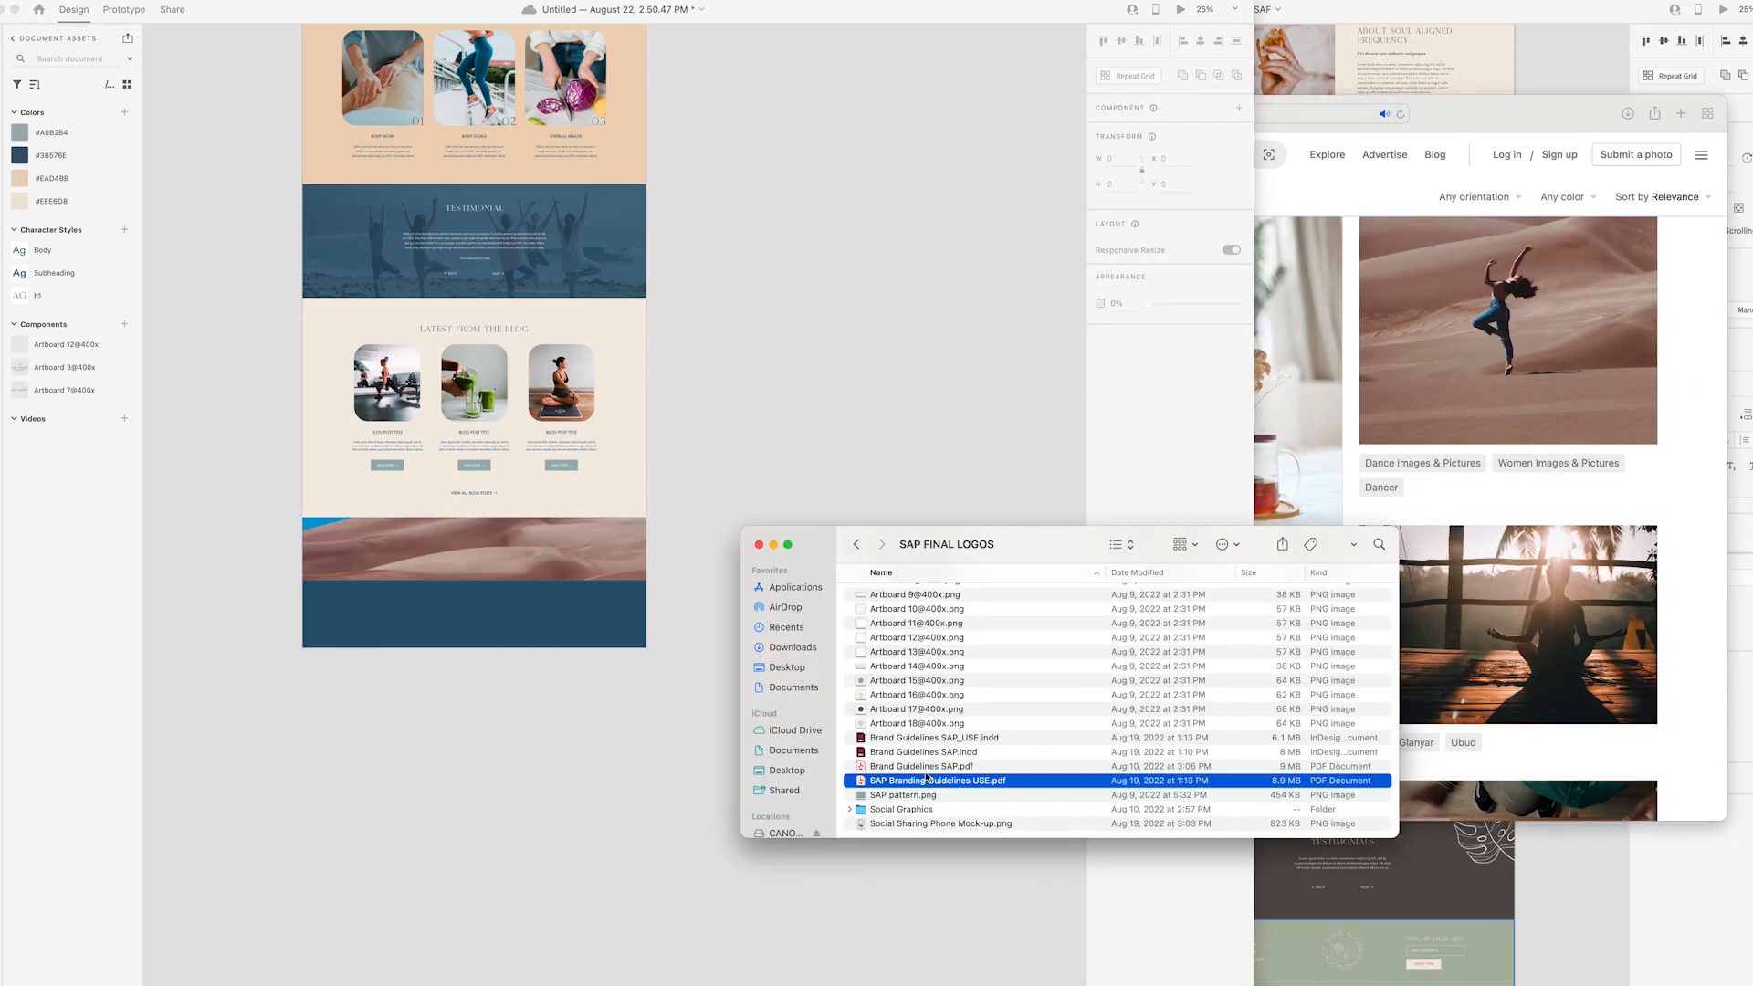
{"action": "key", "text": "space"}
{"action": "left_click", "coordinate": [1518, 239]}
{"action": "key", "text": "space"}
- Reposition the desert photo inside the band above the footer so the dancer is in the frame
{"action": "double_click", "coordinate": [552, 551]}
{"action": "left_click_drag", "start_coordinate": [552, 617], "coordinate": [553, 544]}
{"action": "left_click", "coordinate": [786, 453]}
{"action": "key", "text": "super+minus"}
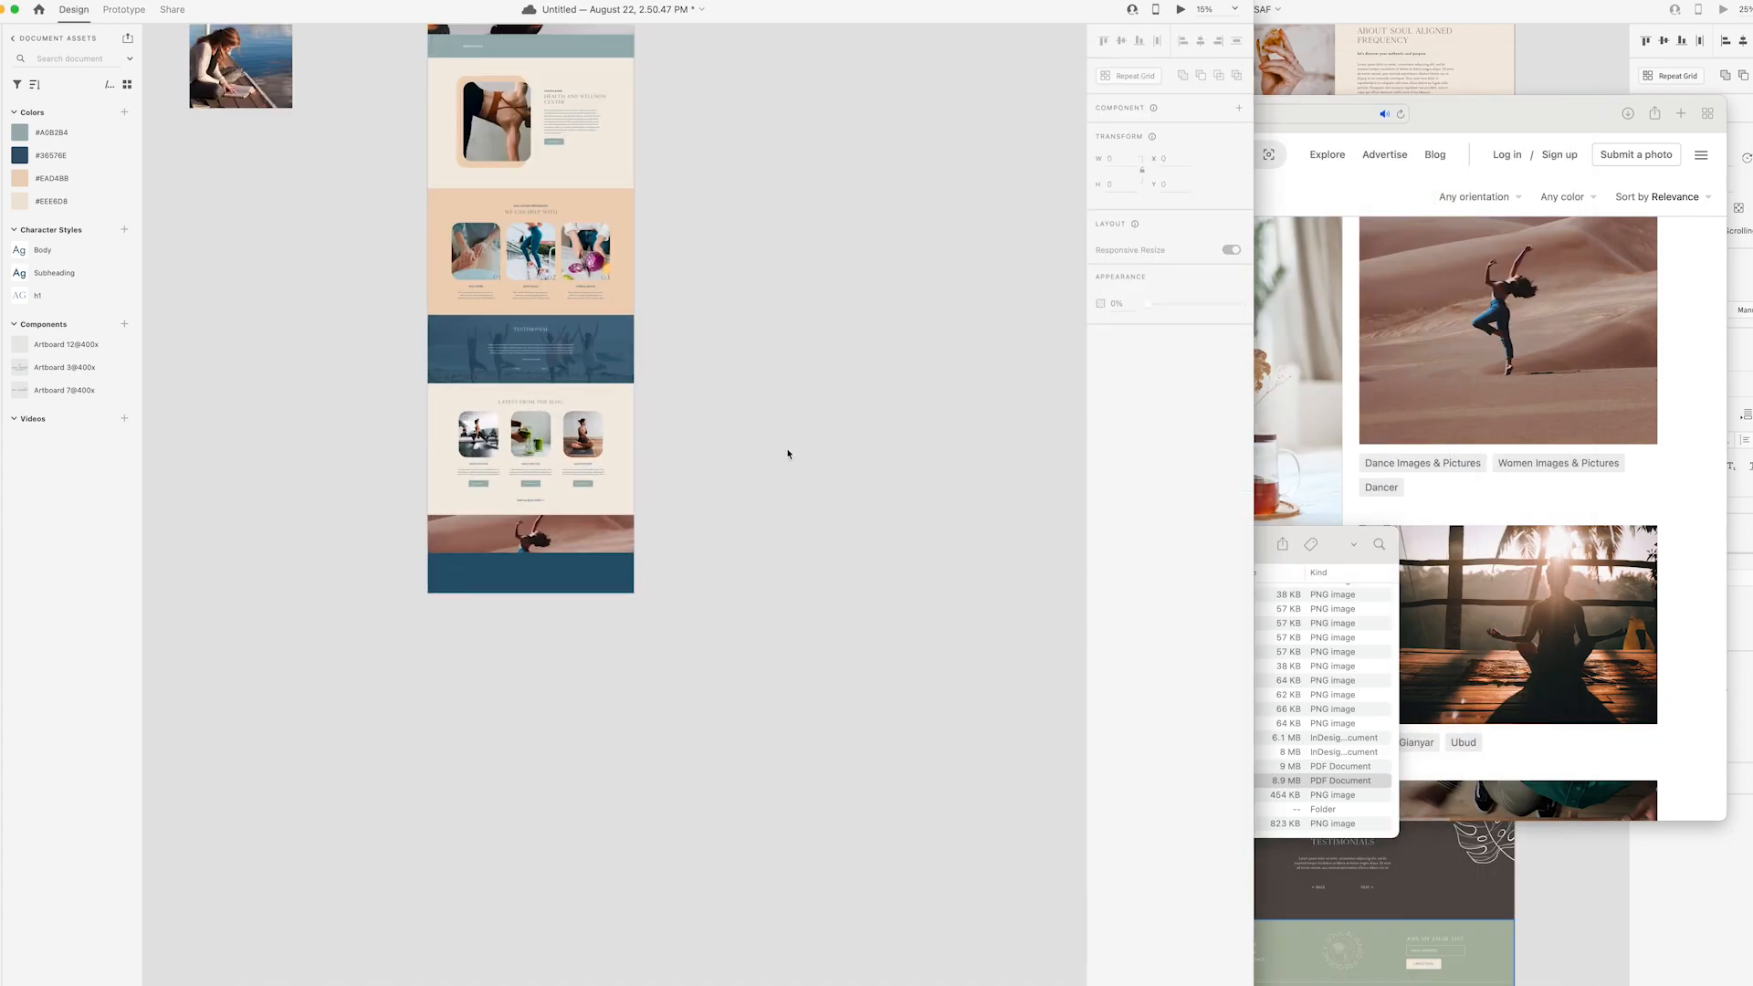
{"action": "key", "text": "super+plus"}
- Browse more wellness photos on Unsplash and download the one of the woman facing a window with palm trees outside
{"action": "left_click", "coordinate": [1375, 481]}
{"action": "scroll", "coordinate": [1375, 482], "scroll_direction": "down", "scroll_amount": 20}
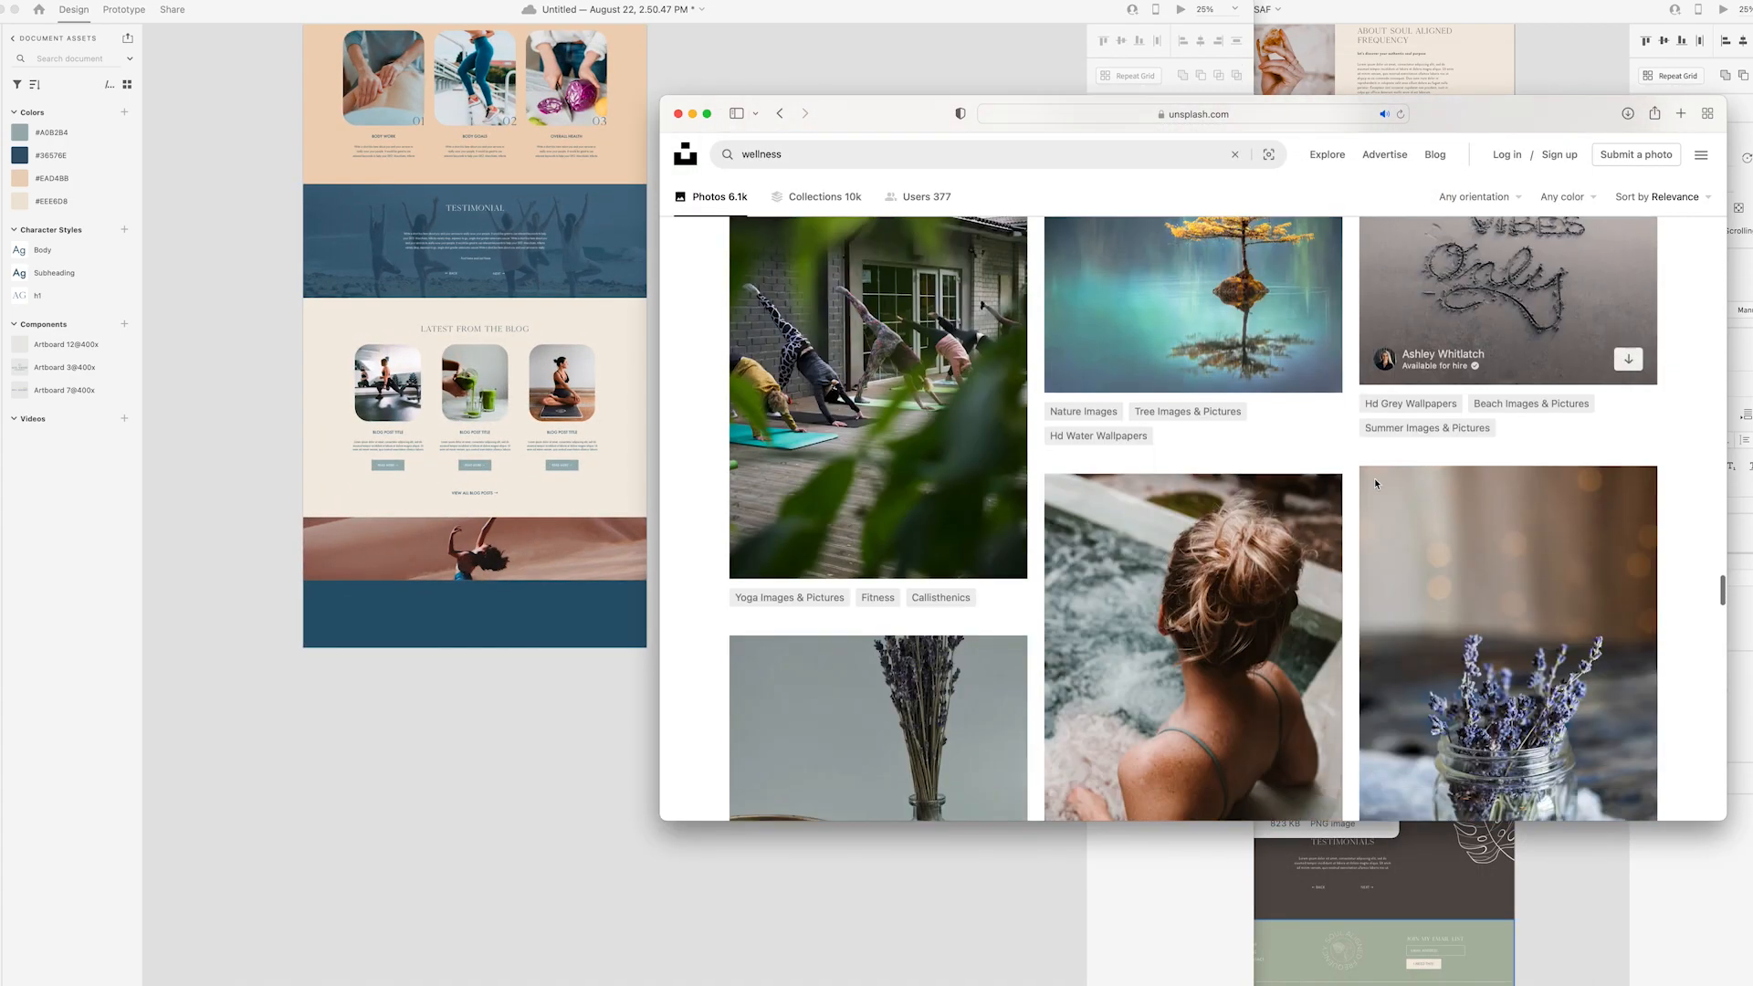
{"action": "scroll", "coordinate": [1375, 482], "scroll_direction": "down", "scroll_amount": 20}
{"action": "scroll", "coordinate": [1374, 479], "scroll_direction": "down", "scroll_amount": 20}
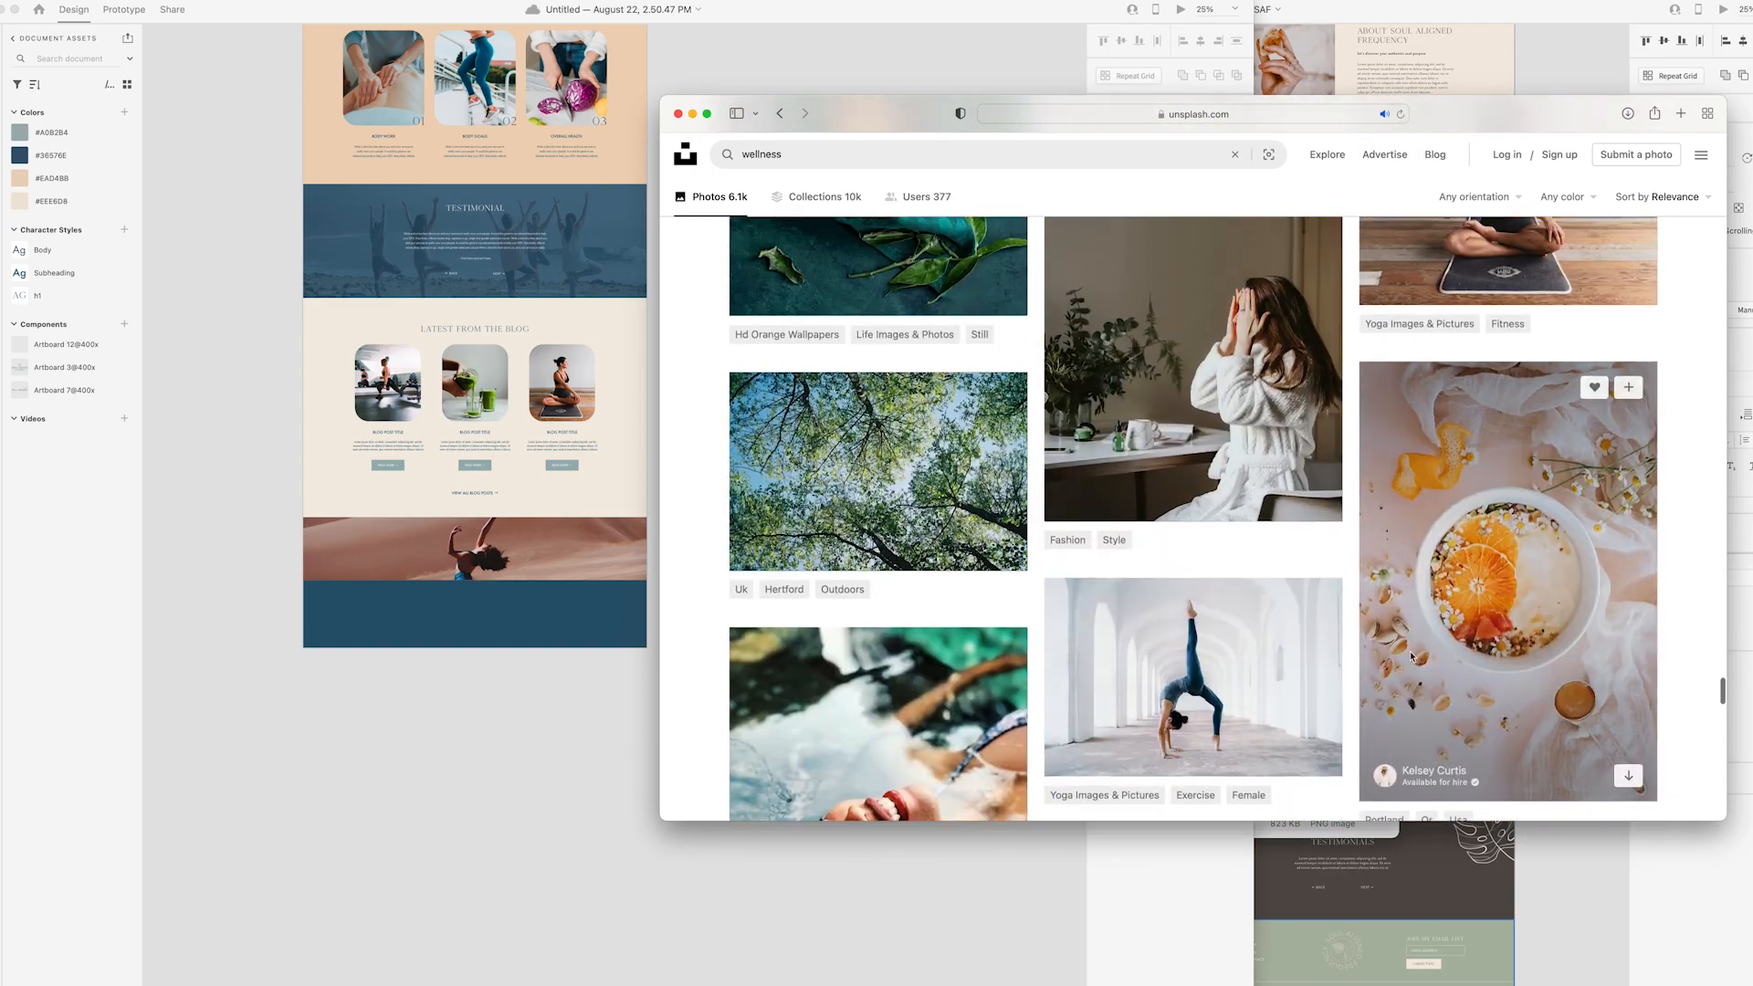
{"action": "scroll", "coordinate": [1411, 656], "scroll_direction": "down", "scroll_amount": 20}
{"action": "scroll", "coordinate": [1411, 655], "scroll_direction": "down", "scroll_amount": 20}
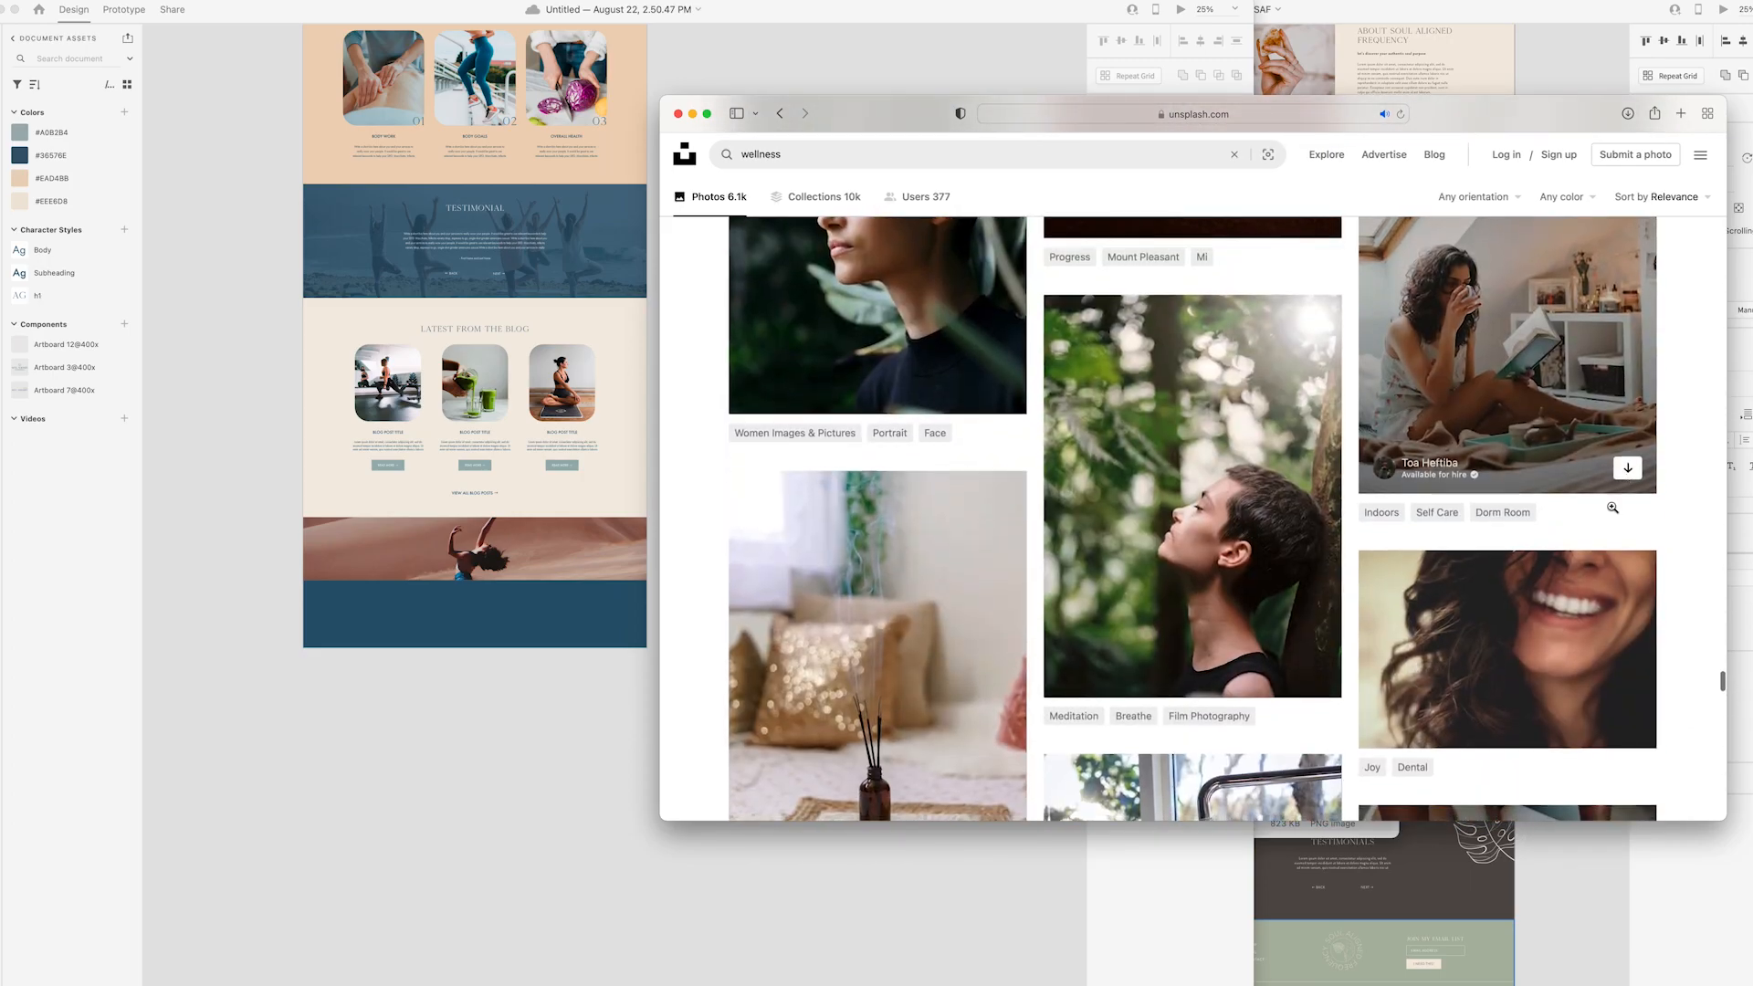
{"action": "scroll", "coordinate": [1626, 475], "scroll_direction": "down", "scroll_amount": 20}
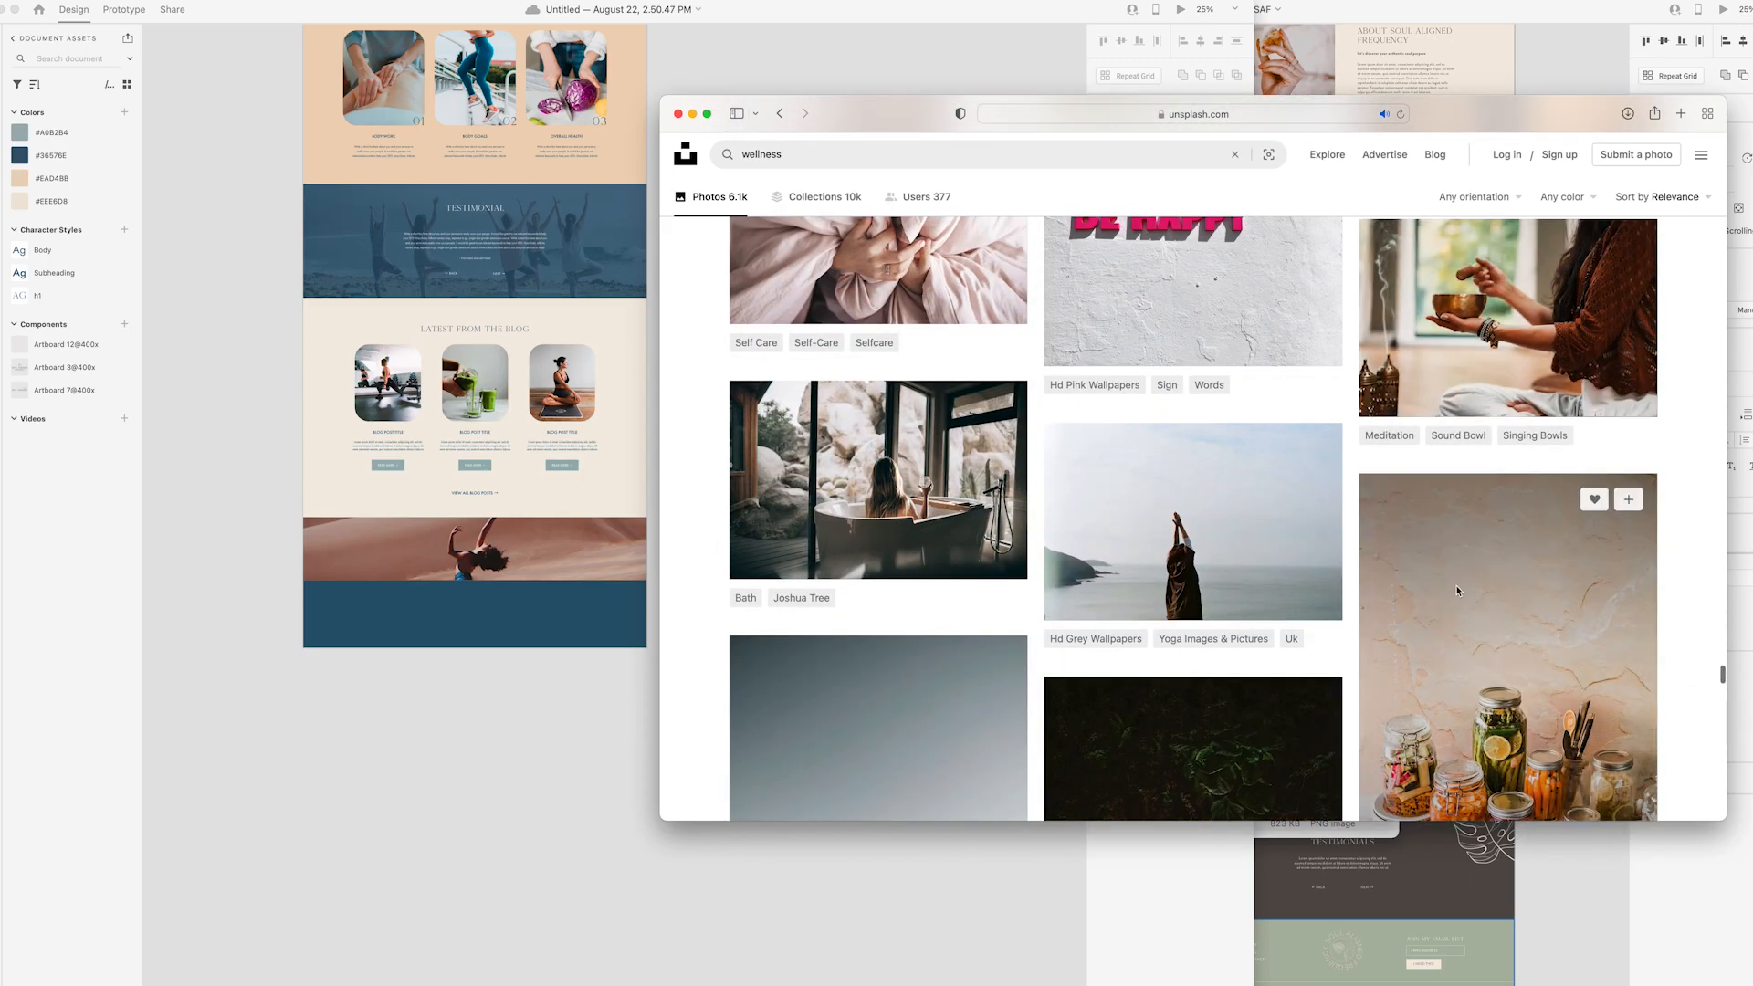
{"action": "scroll", "coordinate": [1456, 592], "scroll_direction": "down", "scroll_amount": 10}
{"action": "scroll", "coordinate": [1456, 591], "scroll_direction": "up", "scroll_amount": 2}
{"action": "left_click", "coordinate": [1316, 491]}
{"action": "left_click", "coordinate": [728, 664]}
- Replace the photo in the band above the footer with the downloaded window and palm trees photo
{"action": "left_click", "coordinate": [987, 969]}
{"action": "left_click_drag", "start_coordinate": [828, 793], "coordinate": [539, 548]}
{"action": "left_click", "coordinate": [566, 611]}
- Extend the homepage artboard downward and move the dark blue footer to its new bottom edge
{"action": "scroll", "coordinate": [822, 500], "scroll_direction": "left", "scroll_amount": 3}
{"action": "scroll", "coordinate": [822, 501], "scroll_direction": "up", "scroll_amount": 8}
{"action": "left_click", "coordinate": [500, 191]}
{"action": "scroll", "coordinate": [548, 365], "scroll_direction": "down", "scroll_amount": 9}
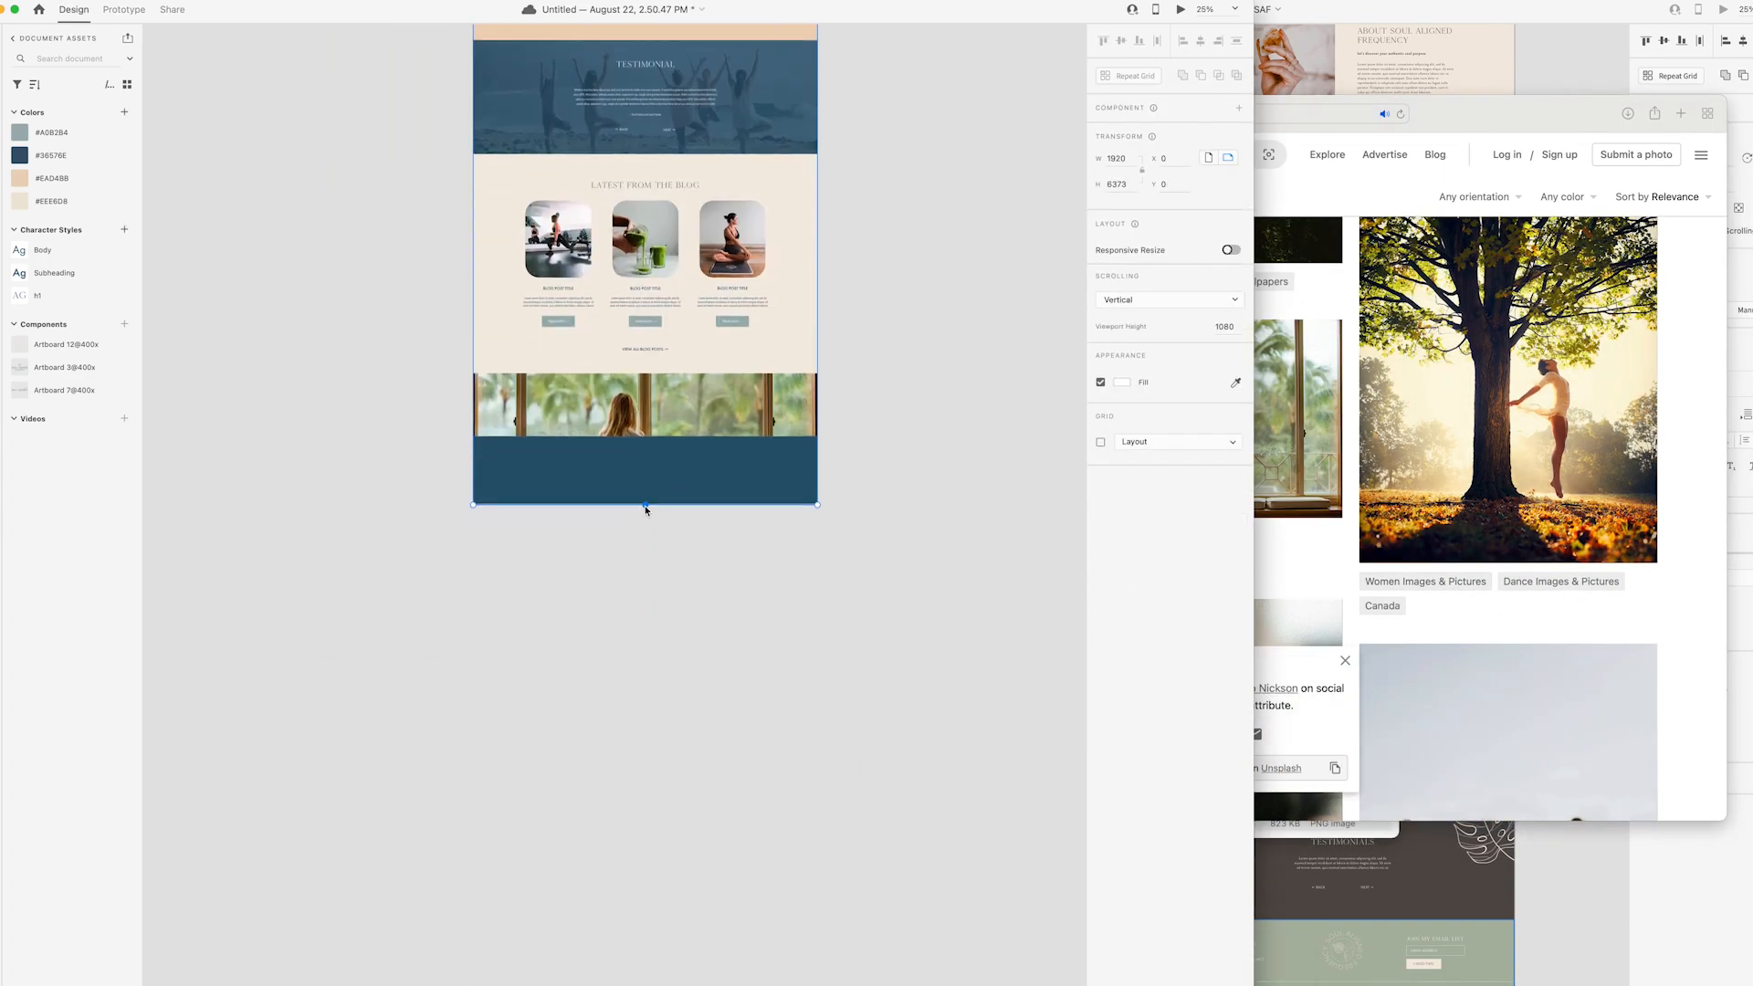
{"action": "left_click_drag", "start_coordinate": [646, 505], "coordinate": [645, 586]}
{"action": "left_click_drag", "start_coordinate": [696, 468], "coordinate": [697, 550]}
- Make the window photo band taller to meet the footer and reposition the photo to show the seated woman
{"action": "left_click", "coordinate": [646, 422]}
{"action": "mouse_move", "coordinate": [645, 436]}
{"action": "left_mouse_down"}
{"action": "mouse_move", "coordinate": [645, 482]}
{"action": "mouse_move", "coordinate": [646, 429]}
{"action": "left_mouse_up"}
{"action": "double_click", "coordinate": [646, 457]}
{"action": "left_click", "coordinate": [666, 596]}
{"action": "mouse_move", "coordinate": [667, 557]}
{"action": "left_mouse_down"}
{"action": "mouse_move", "coordinate": [667, 520]}
{"action": "mouse_move", "coordinate": [646, 567]}
{"action": "left_mouse_up"}
{"action": "double_click", "coordinate": [647, 579]}
{"action": "left_click", "coordinate": [657, 606]}
{"action": "left_click", "coordinate": [884, 427]}
{"action": "scroll", "coordinate": [884, 427], "scroll_direction": "up", "scroll_amount": 2}
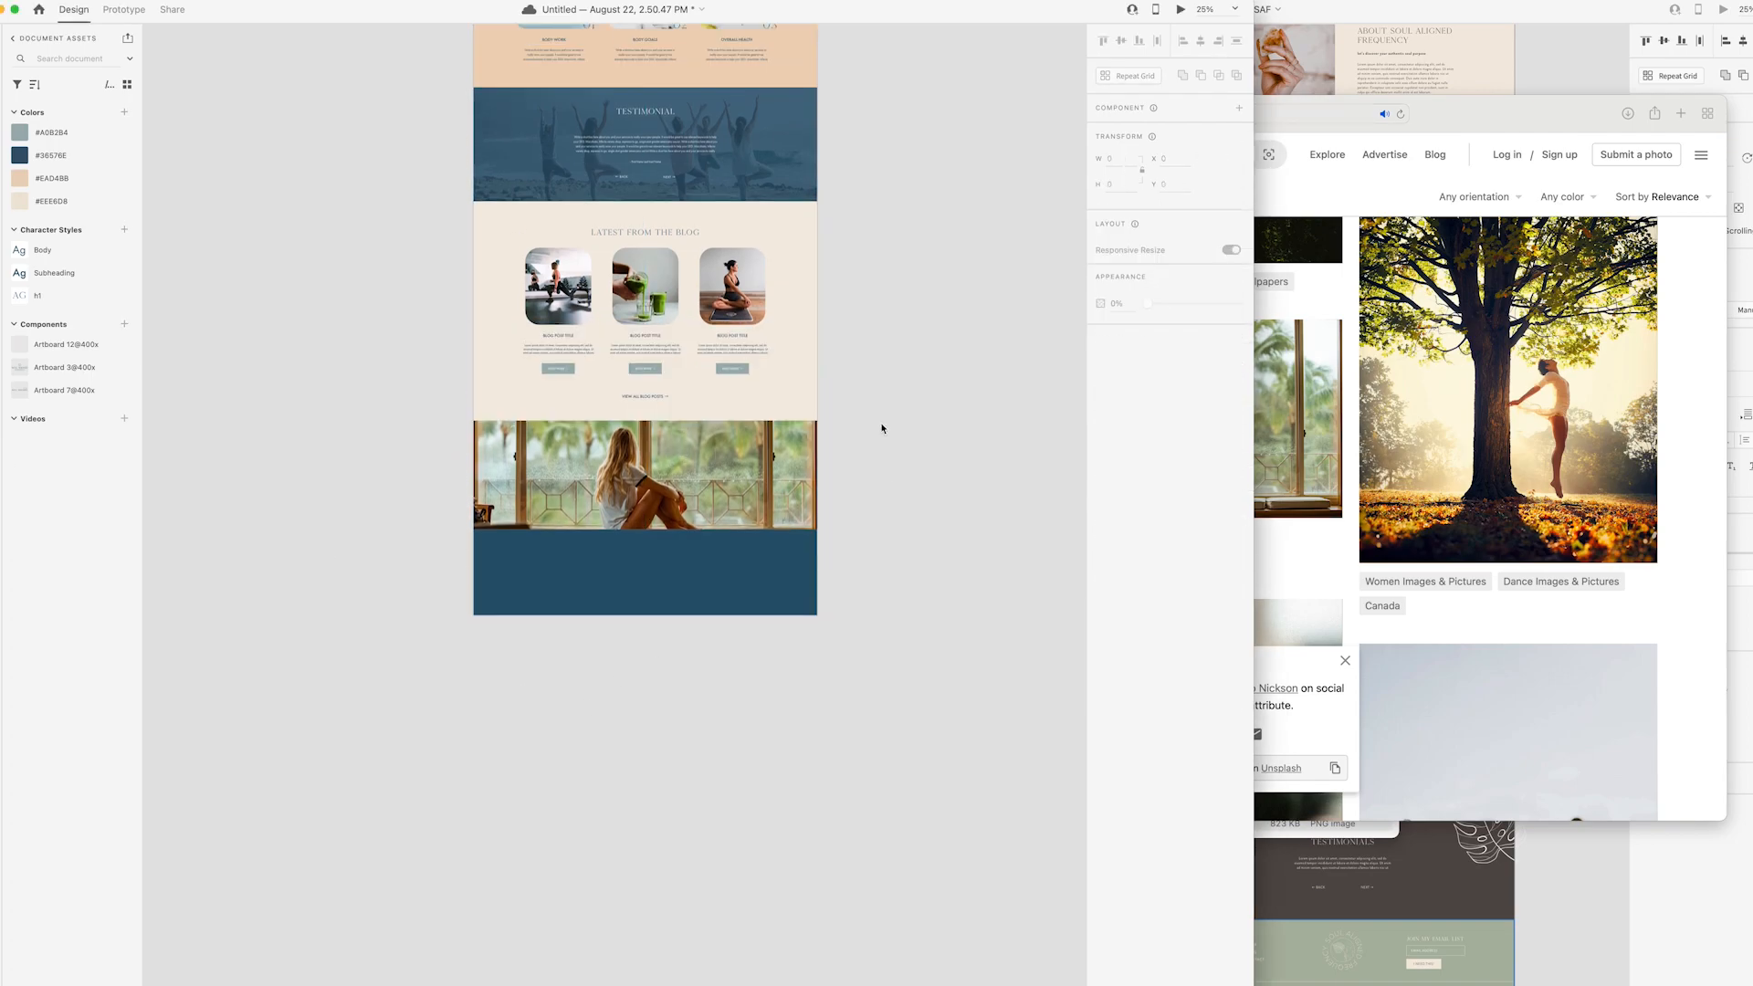
- Copy the Testimonial section's dark blue overlay onto the window photo band with 24% opacity
{"action": "left_click", "coordinate": [754, 224]}
{"action": "left_click_drag", "start_coordinate": [755, 225], "coordinate": [807, 535]}
{"action": "key", "text": "2"}
{"action": "key", "text": "5"}
{"action": "left_click", "coordinate": [782, 485], "text": "shift"}
{"action": "left_click", "coordinate": [903, 444]}
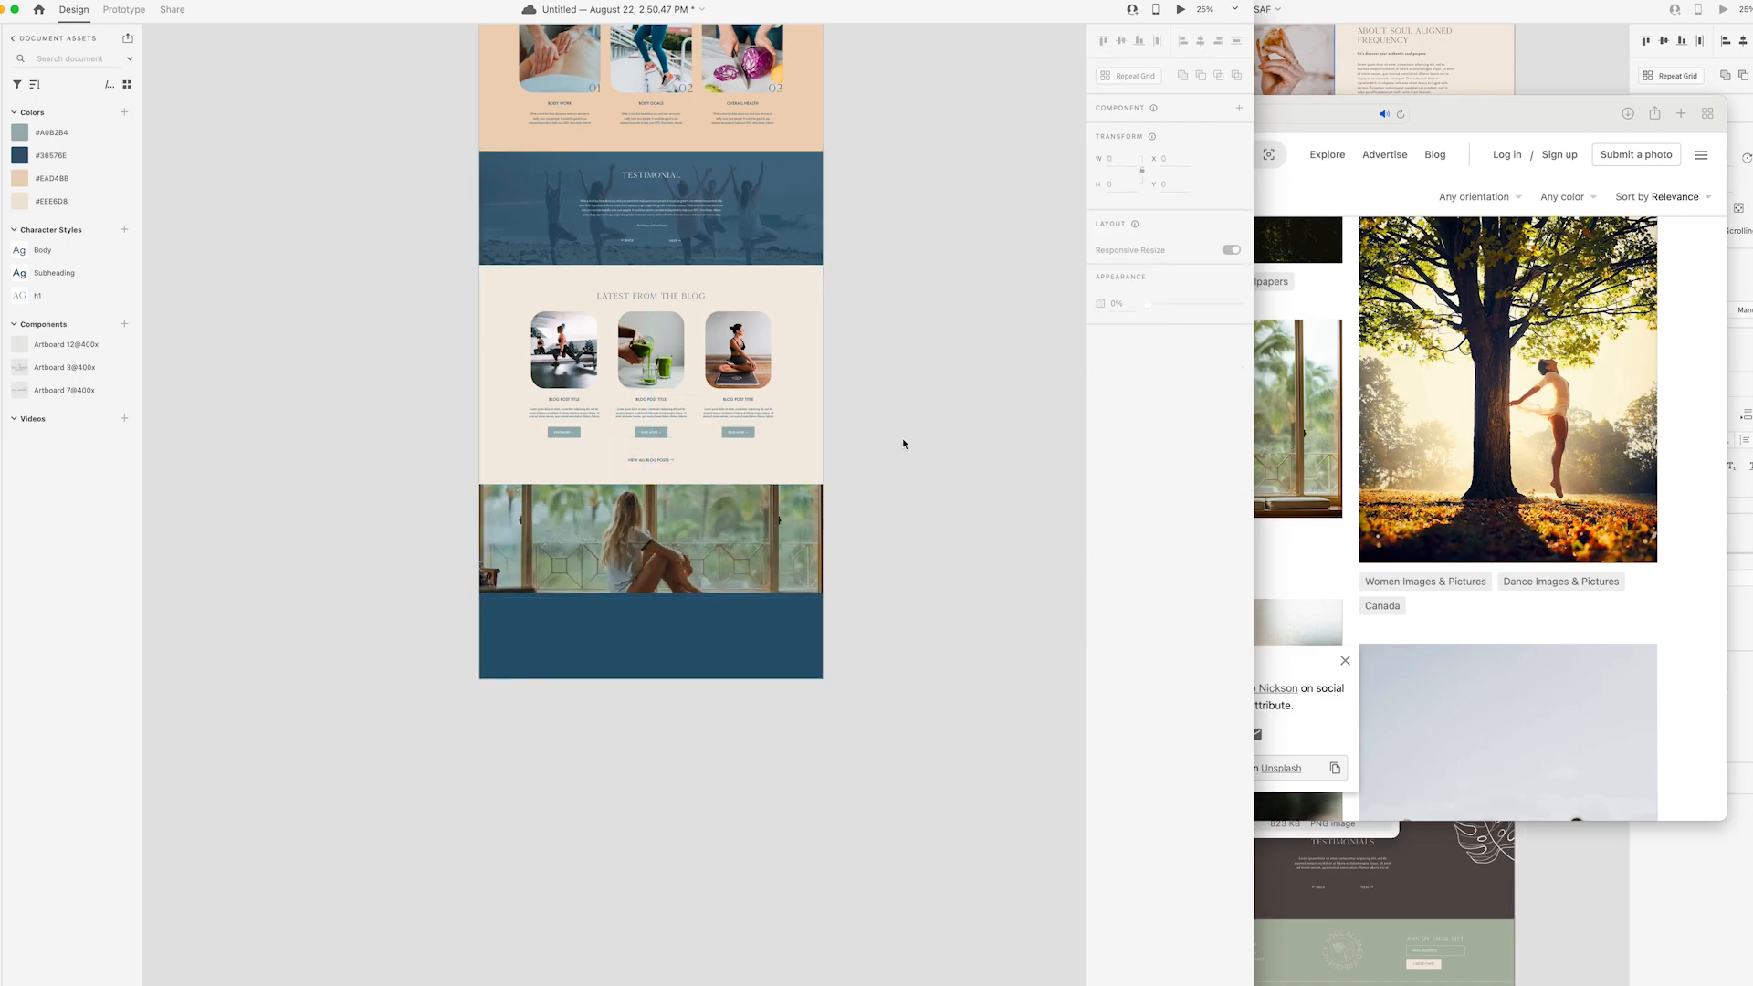
- Copy the "Explore the energetics of movement" heading from higher on the page into the window photo band
{"action": "scroll", "coordinate": [888, 482], "scroll_direction": "up", "scroll_amount": 10}
{"action": "left_click", "coordinate": [740, 481]}
{"action": "key", "text": "super+c"}
{"action": "scroll", "coordinate": [739, 482], "scroll_direction": "down", "scroll_amount": 8}
{"action": "left_click", "coordinate": [684, 683]}
{"action": "key", "text": "super+v"}
{"action": "left_click_drag", "start_coordinate": [685, 415], "coordinate": [680, 683]}
{"action": "key", "text": "super+plus"}
{"action": "key", "text": "super+plus"}
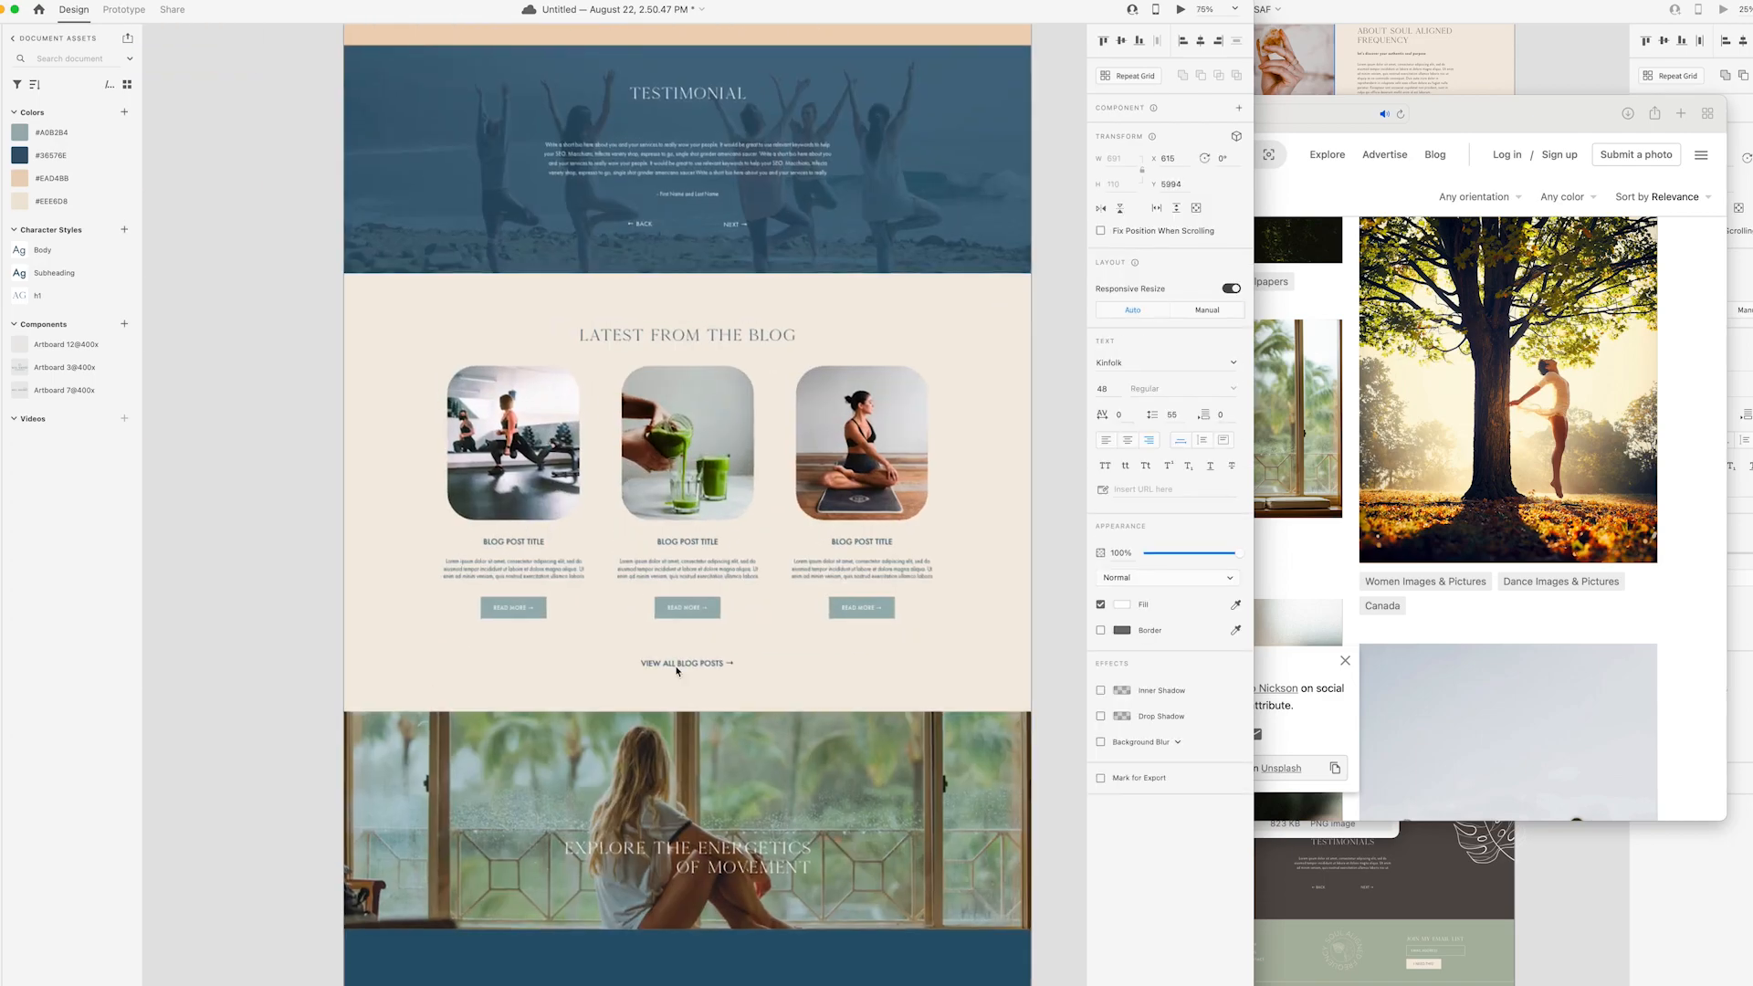
- Replace the pasted heading's text with "LEARN"
{"action": "scroll", "coordinate": [677, 673], "scroll_direction": "down", "scroll_amount": 3}
{"action": "double_click", "coordinate": [804, 770]}
{"action": "key", "text": "super+a"}
{"action": "type", "text": "LEARN"}
- Open Pinterest in a new browser tab, search for "self care quotes" and browse the results
{"action": "left_click", "coordinate": [1680, 114]}
{"action": "type", "text": "pinterest.com"}
{"action": "key", "text": "Return"}
{"action": "left_click", "coordinate": [733, 181]}
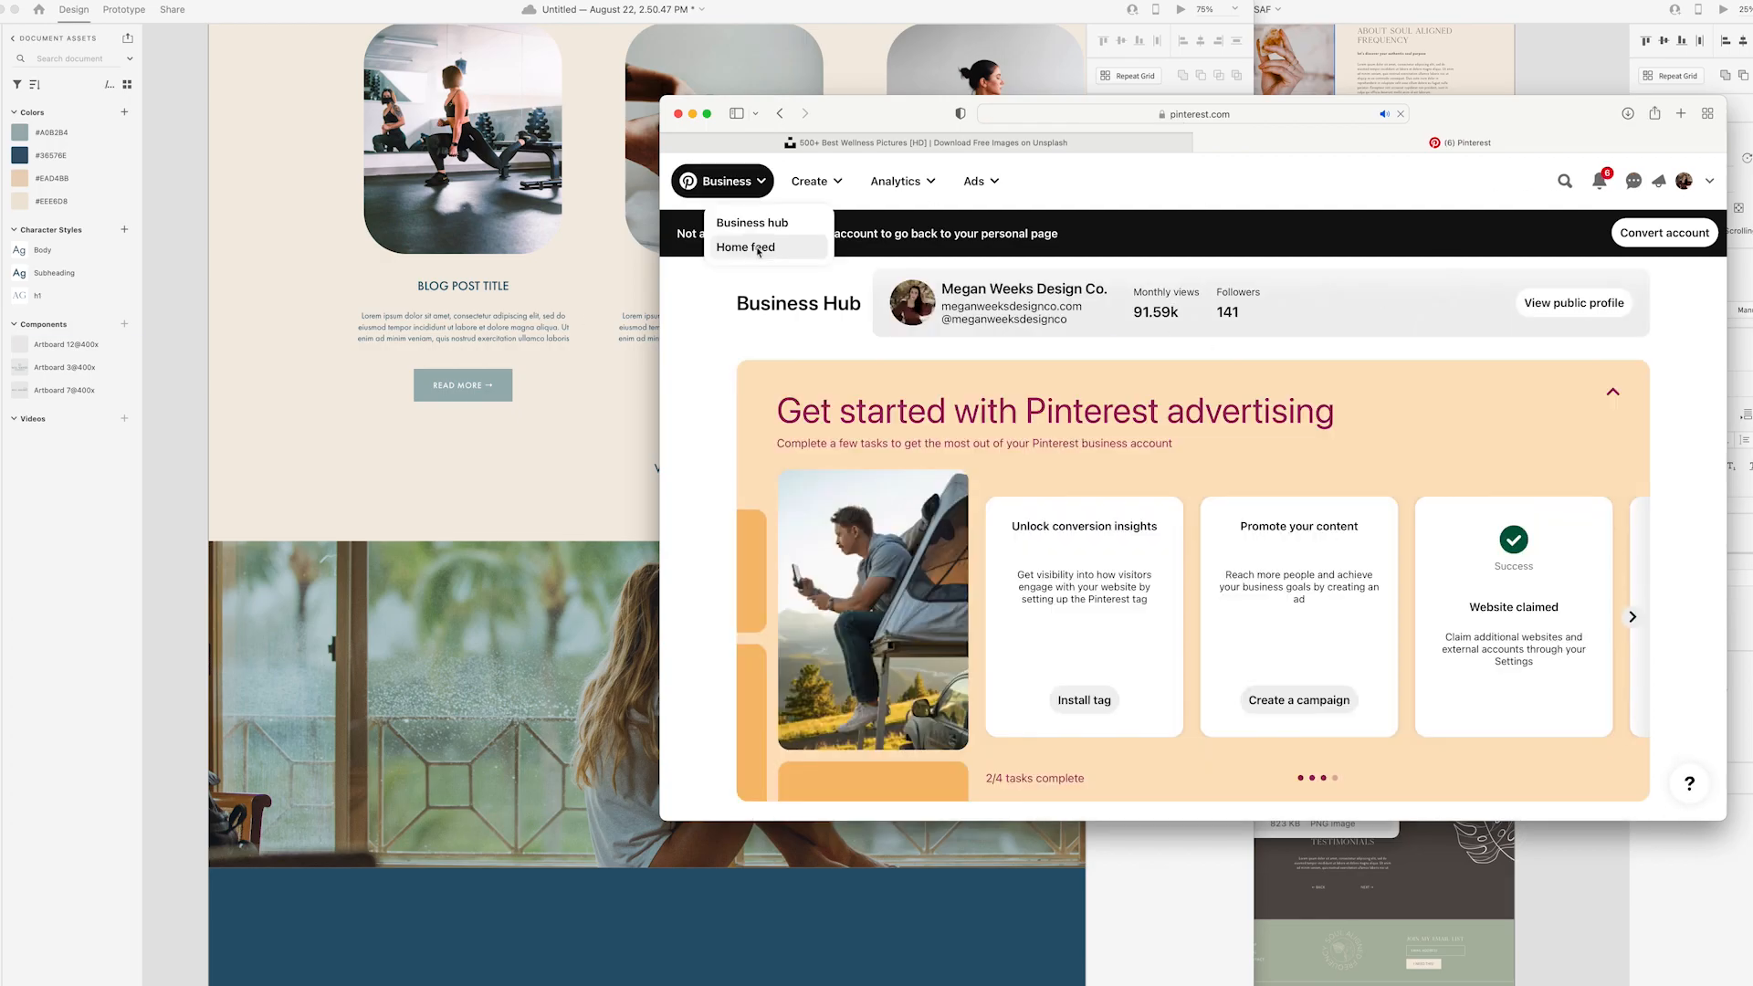
{"action": "left_click", "coordinate": [760, 245]}
{"action": "left_click", "coordinate": [1278, 181]}
{"action": "type", "text": "self care quotes"}
{"action": "key", "text": "Return"}
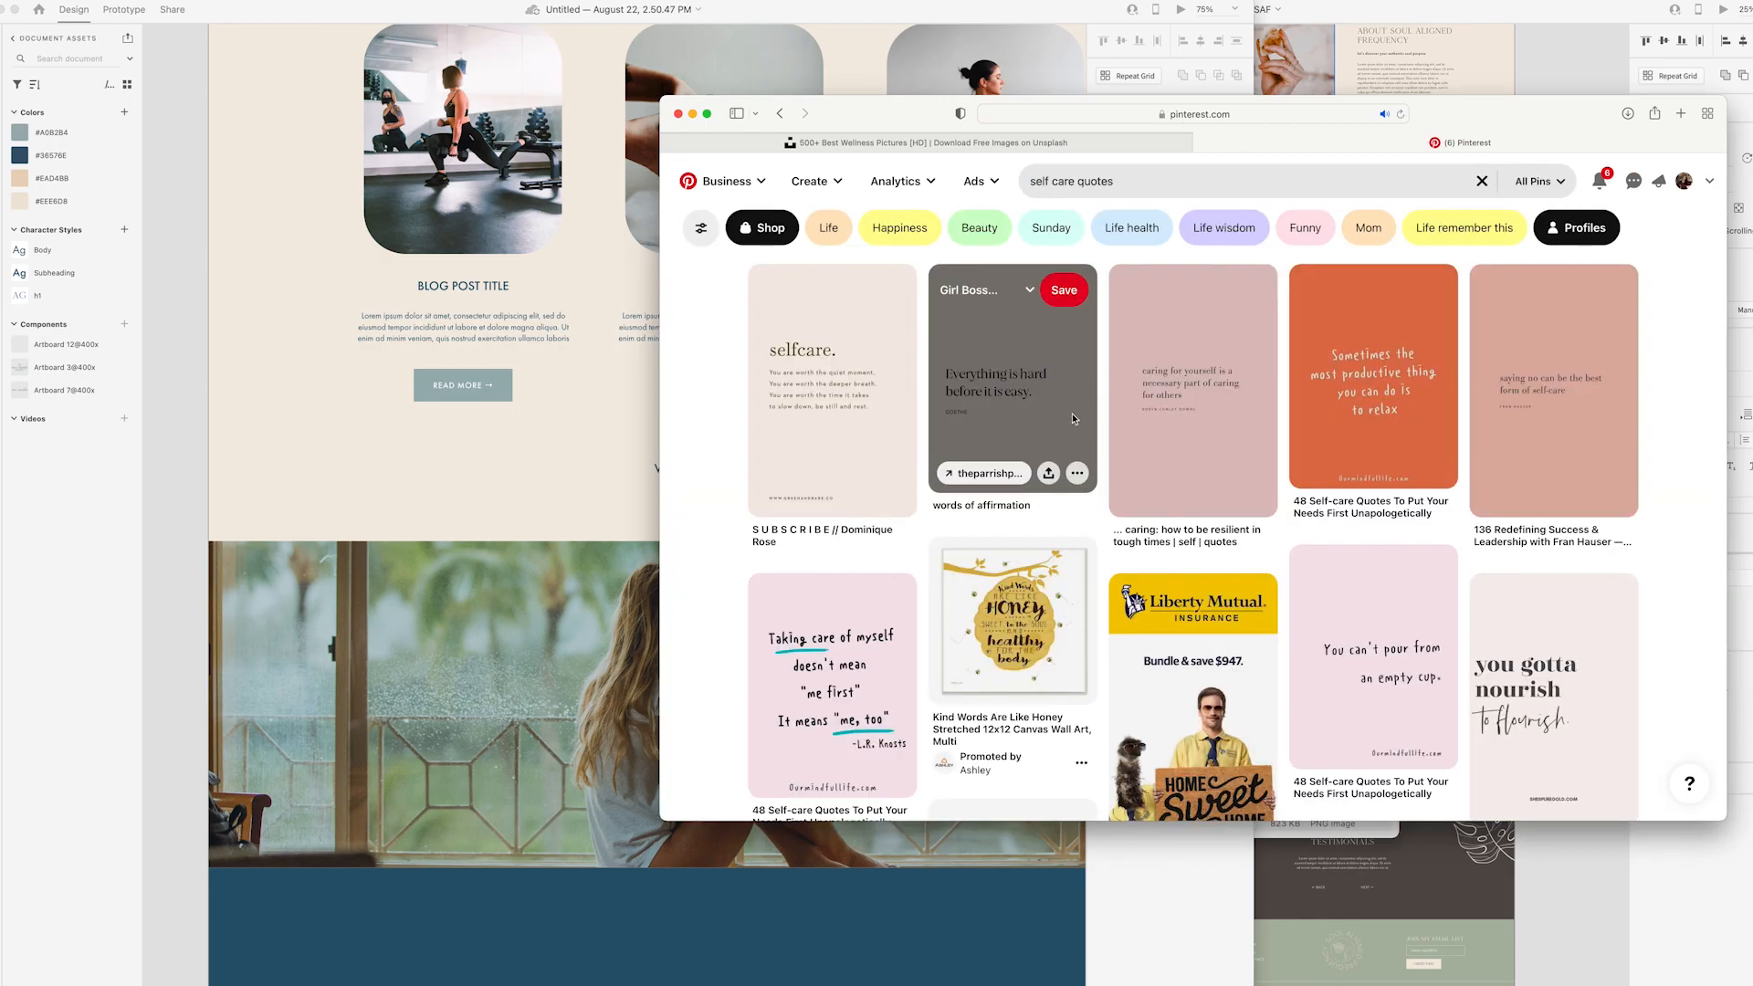
{"action": "scroll", "coordinate": [1076, 417], "scroll_direction": "down", "scroll_amount": 5}
{"action": "scroll", "coordinate": [1076, 417], "scroll_direction": "down", "scroll_amount": 5}
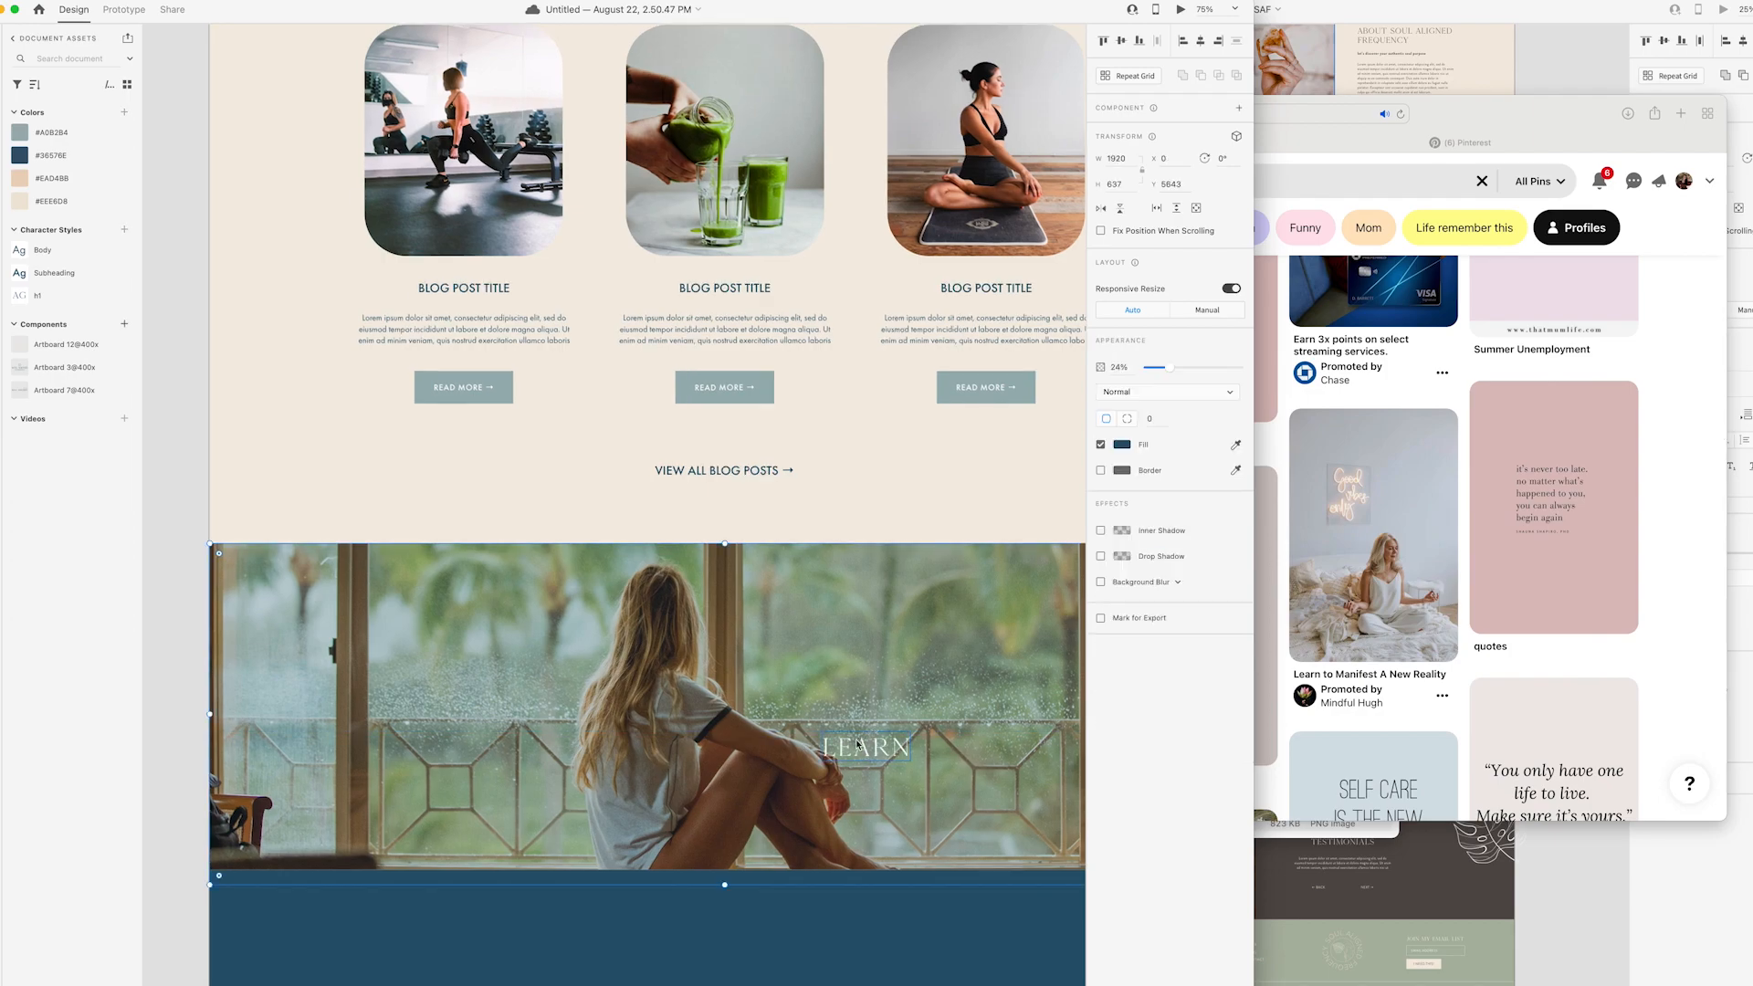
- Set the photo band heading to "SELF CARE IS HOW YOU TAKE YOUR POWER BACK" on two lines and left-align it
{"action": "type", "text": "CARE IS HOW YOU"}
{"action": "key", "text": "Return"}
{"action": "type", "text": "TAKE YOUR POWER BACK"}
{"action": "key", "text": "super+a"}
{"action": "left_click", "coordinate": [1105, 440]}
{"action": "key", "text": "Escape"}
- Move the self care heading to the left part of the photo band and raise the blue overlay's opacity to 35%
{"action": "scroll", "coordinate": [451, 581], "scroll_direction": "left", "scroll_amount": 2}
{"action": "key", "text": "super+minus"}
{"action": "left_click_drag", "start_coordinate": [767, 683], "coordinate": [644, 653]}
{"action": "left_click", "coordinate": [804, 640]}
{"action": "left_click_drag", "start_coordinate": [1167, 368], "coordinate": [1185, 371]}
{"action": "left_click_drag", "start_coordinate": [621, 657], "coordinate": [615, 669]}
{"action": "key", "text": "Escape"}
- Recolour the 01, 02 and 03 numerals on the service photos with the light cream document colour
{"action": "scroll", "coordinate": [615, 669], "scroll_direction": "right", "scroll_amount": 3}
{"action": "scroll", "coordinate": [177, 273], "scroll_direction": "up", "scroll_amount": 15}
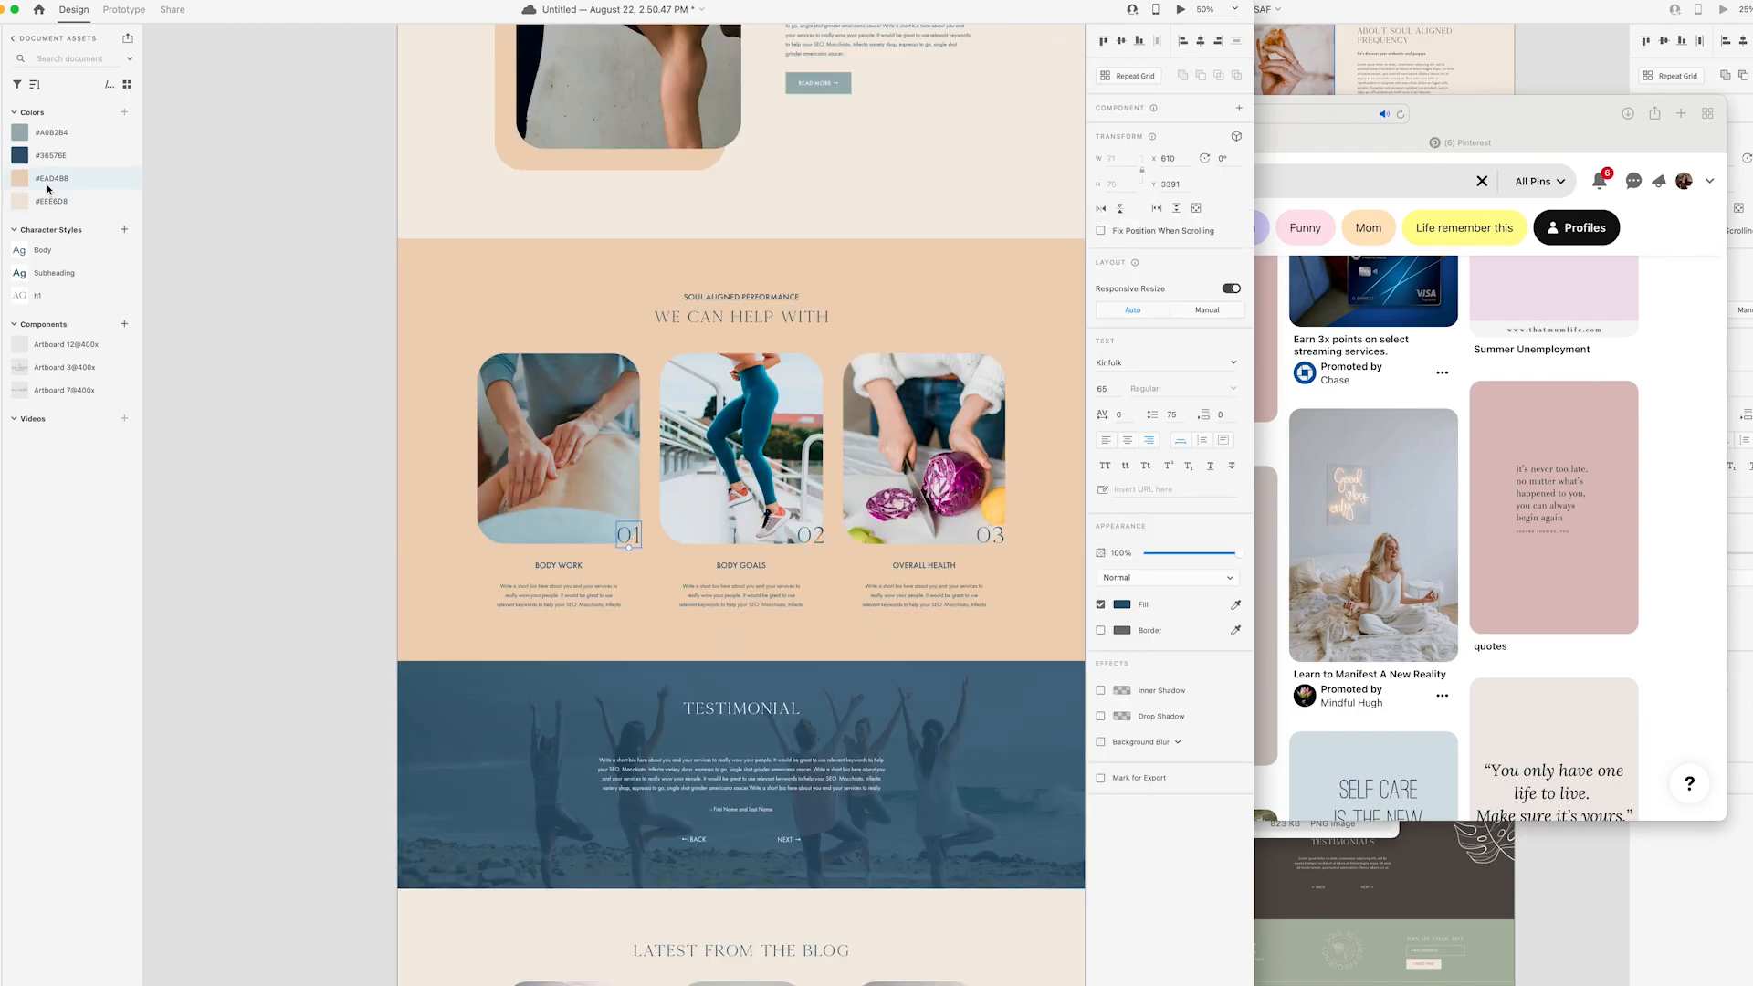
{"action": "left_click", "coordinate": [49, 201]}
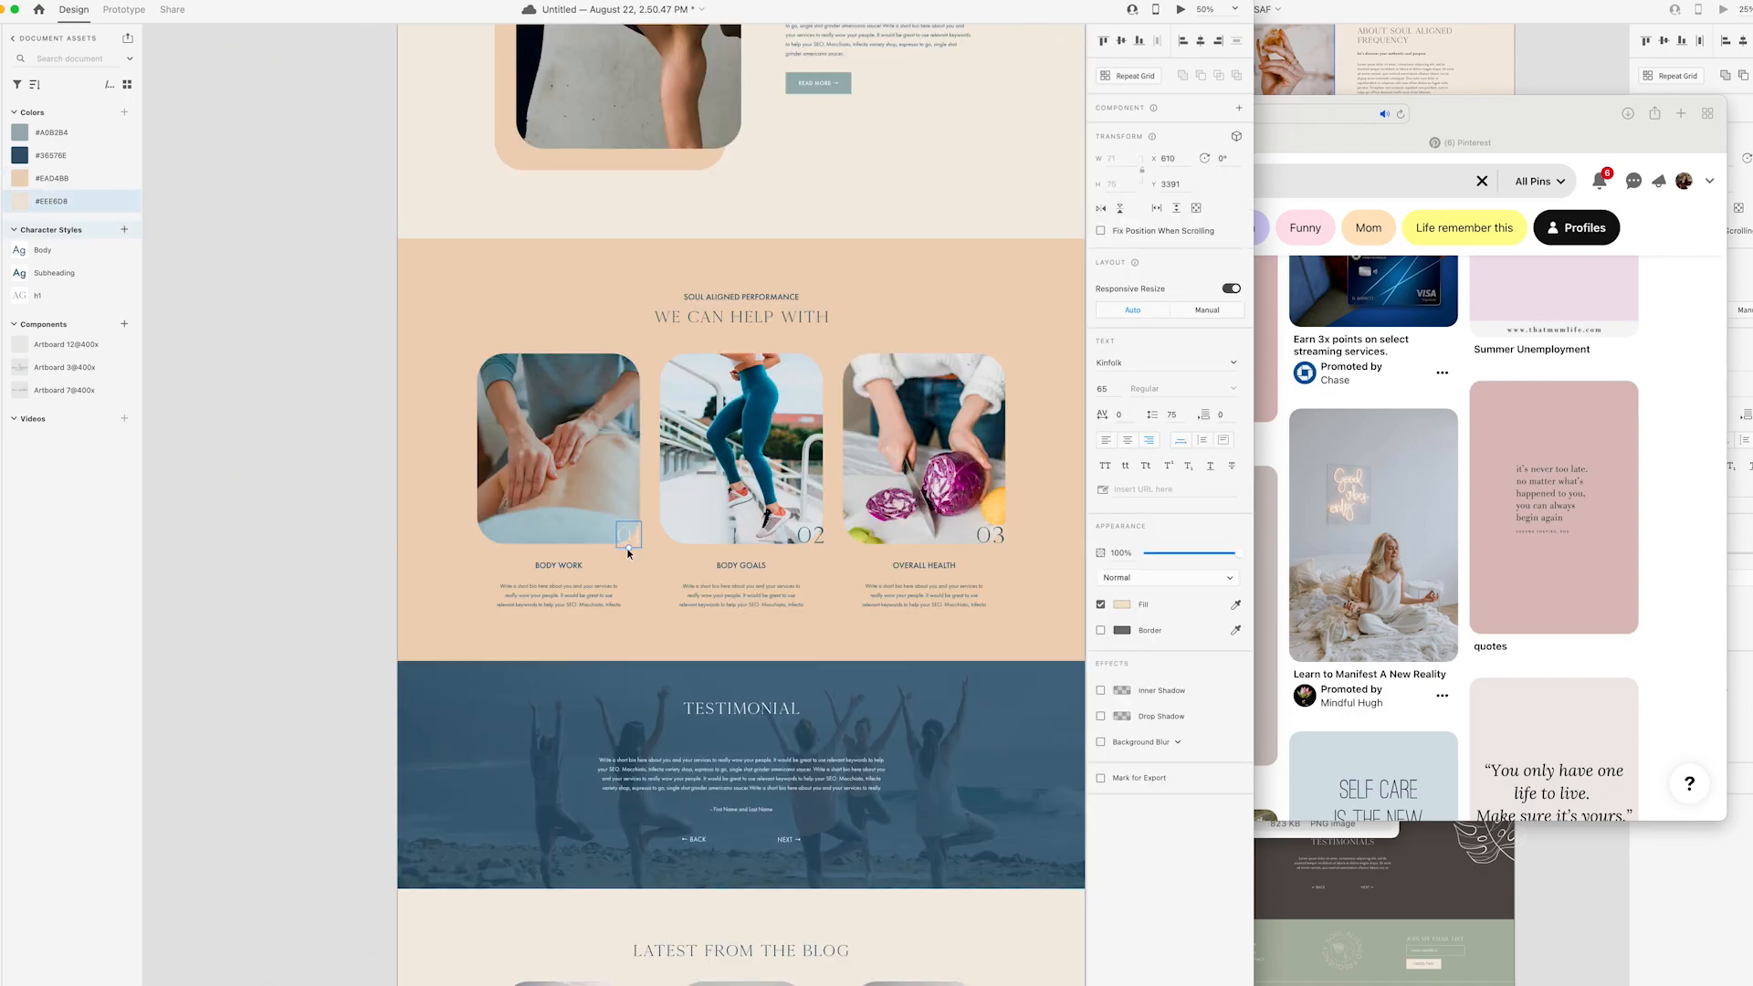
{"action": "left_click", "coordinate": [373, 434]}
{"action": "left_click", "coordinate": [627, 536]}
{"action": "left_click", "coordinate": [810, 536], "text": "shift"}
{"action": "left_click", "coordinate": [991, 536], "text": "shift"}
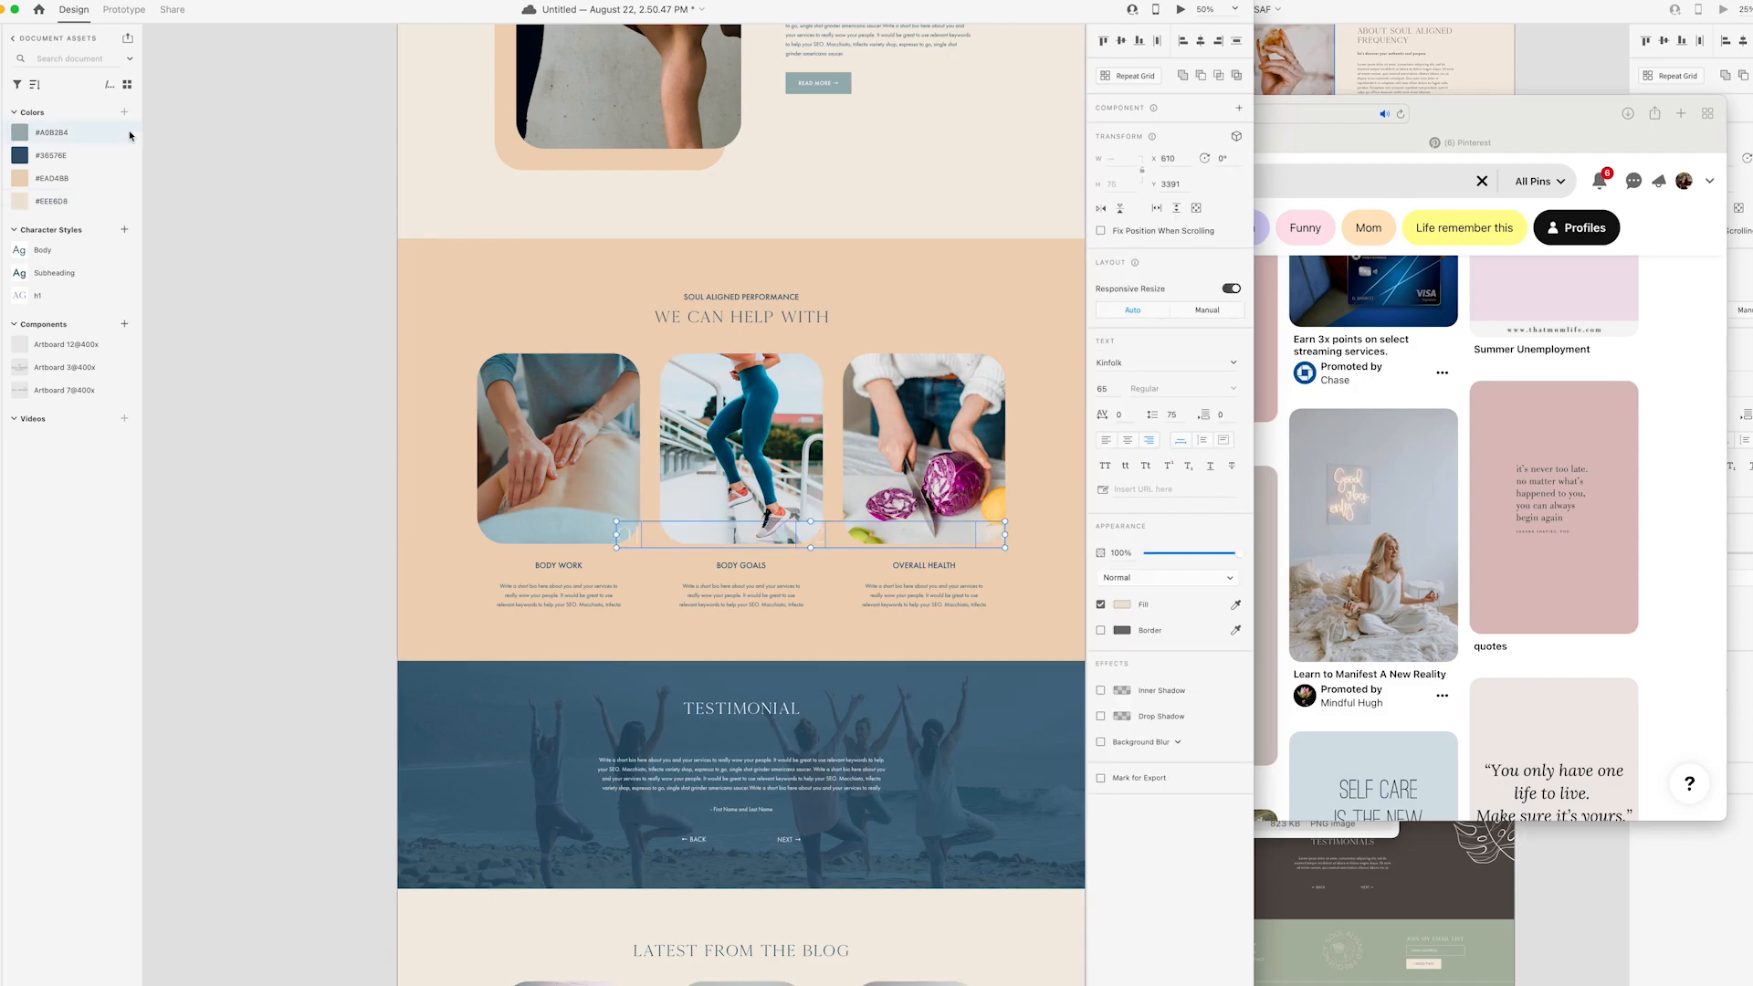
{"action": "left_click", "coordinate": [1008, 175]}
- Place a white, left-aligned lorem ipsum paragraph beneath the self care heading in the photo band
{"action": "scroll", "coordinate": [1009, 173], "scroll_direction": "down", "scroll_amount": 8}
{"action": "scroll", "coordinate": [1009, 173], "scroll_direction": "down", "scroll_amount": 3}
{"action": "scroll", "coordinate": [1009, 172], "scroll_direction": "right", "scroll_amount": 2}
{"action": "left_click", "coordinate": [433, 405]}
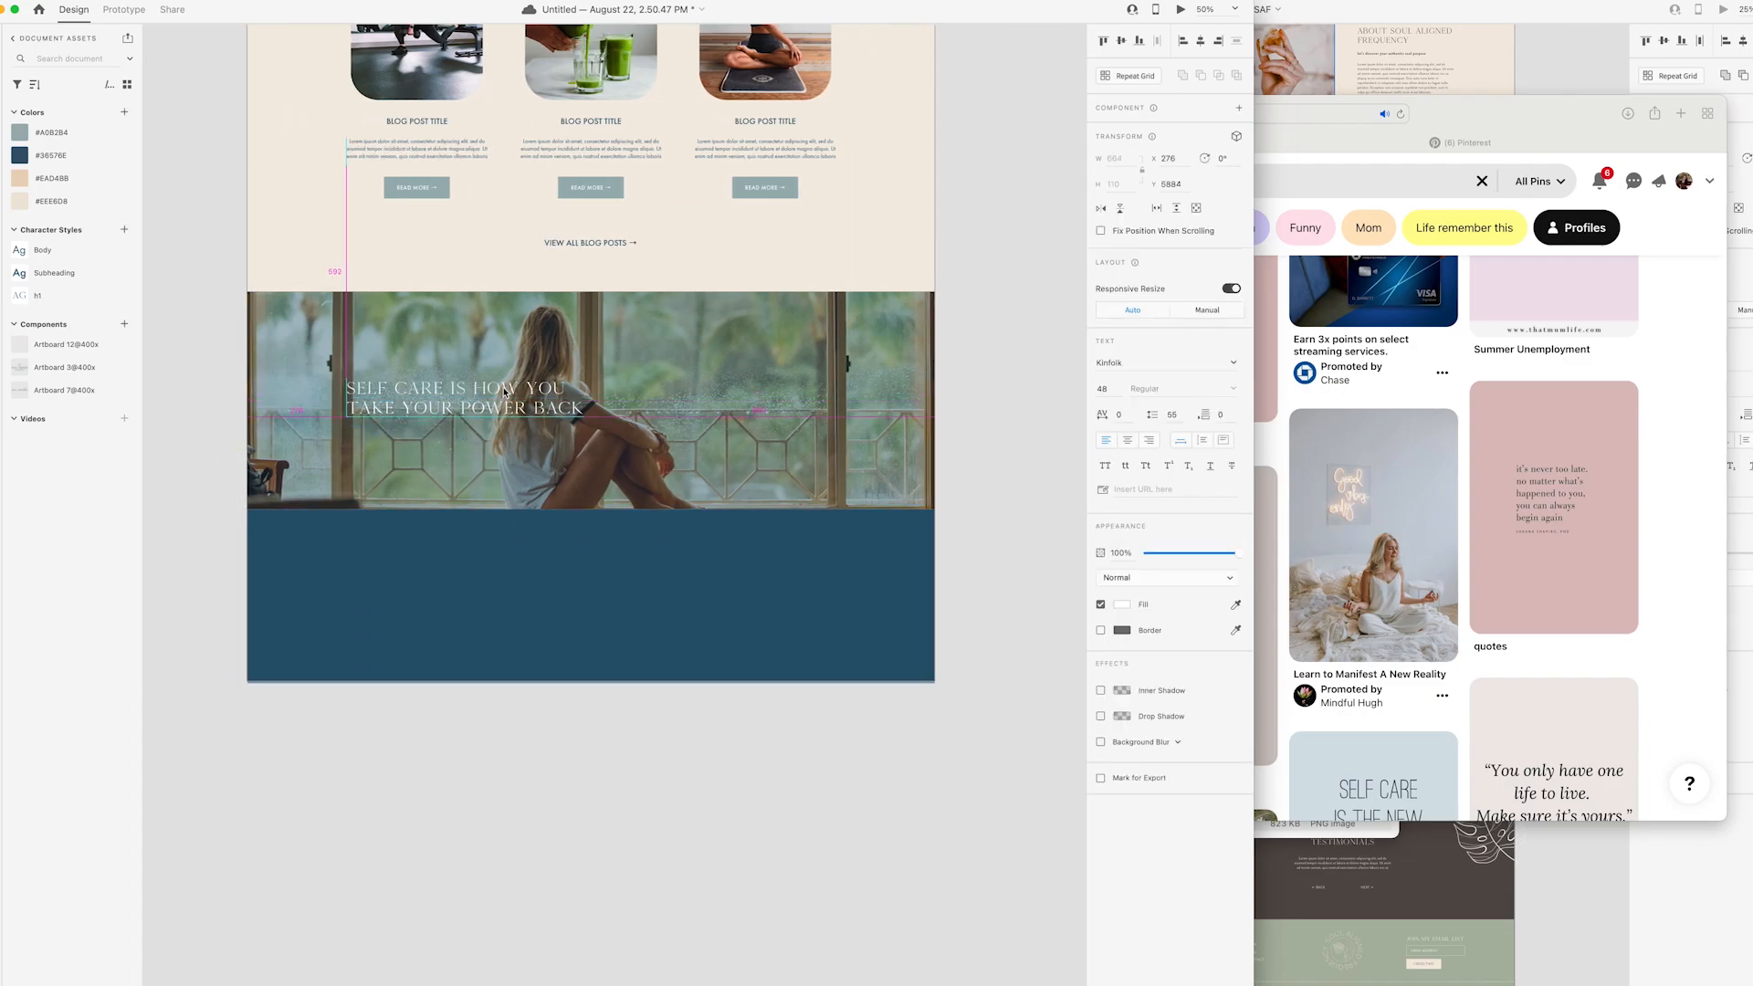
{"action": "left_click_drag", "start_coordinate": [433, 405], "coordinate": [578, 445]}
{"action": "left_click", "coordinate": [1122, 605]}
{"action": "left_click", "coordinate": [952, 527]}
{"action": "left_click", "coordinate": [1041, 442]}
{"action": "left_click", "coordinate": [1106, 440]}
{"action": "double_click", "coordinate": [423, 446]}
{"action": "key", "text": "Escape"}
{"action": "left_click", "coordinate": [1002, 454]}
{"action": "left_click", "coordinate": [465, 442]}
{"action": "left_click", "coordinate": [1039, 457]}
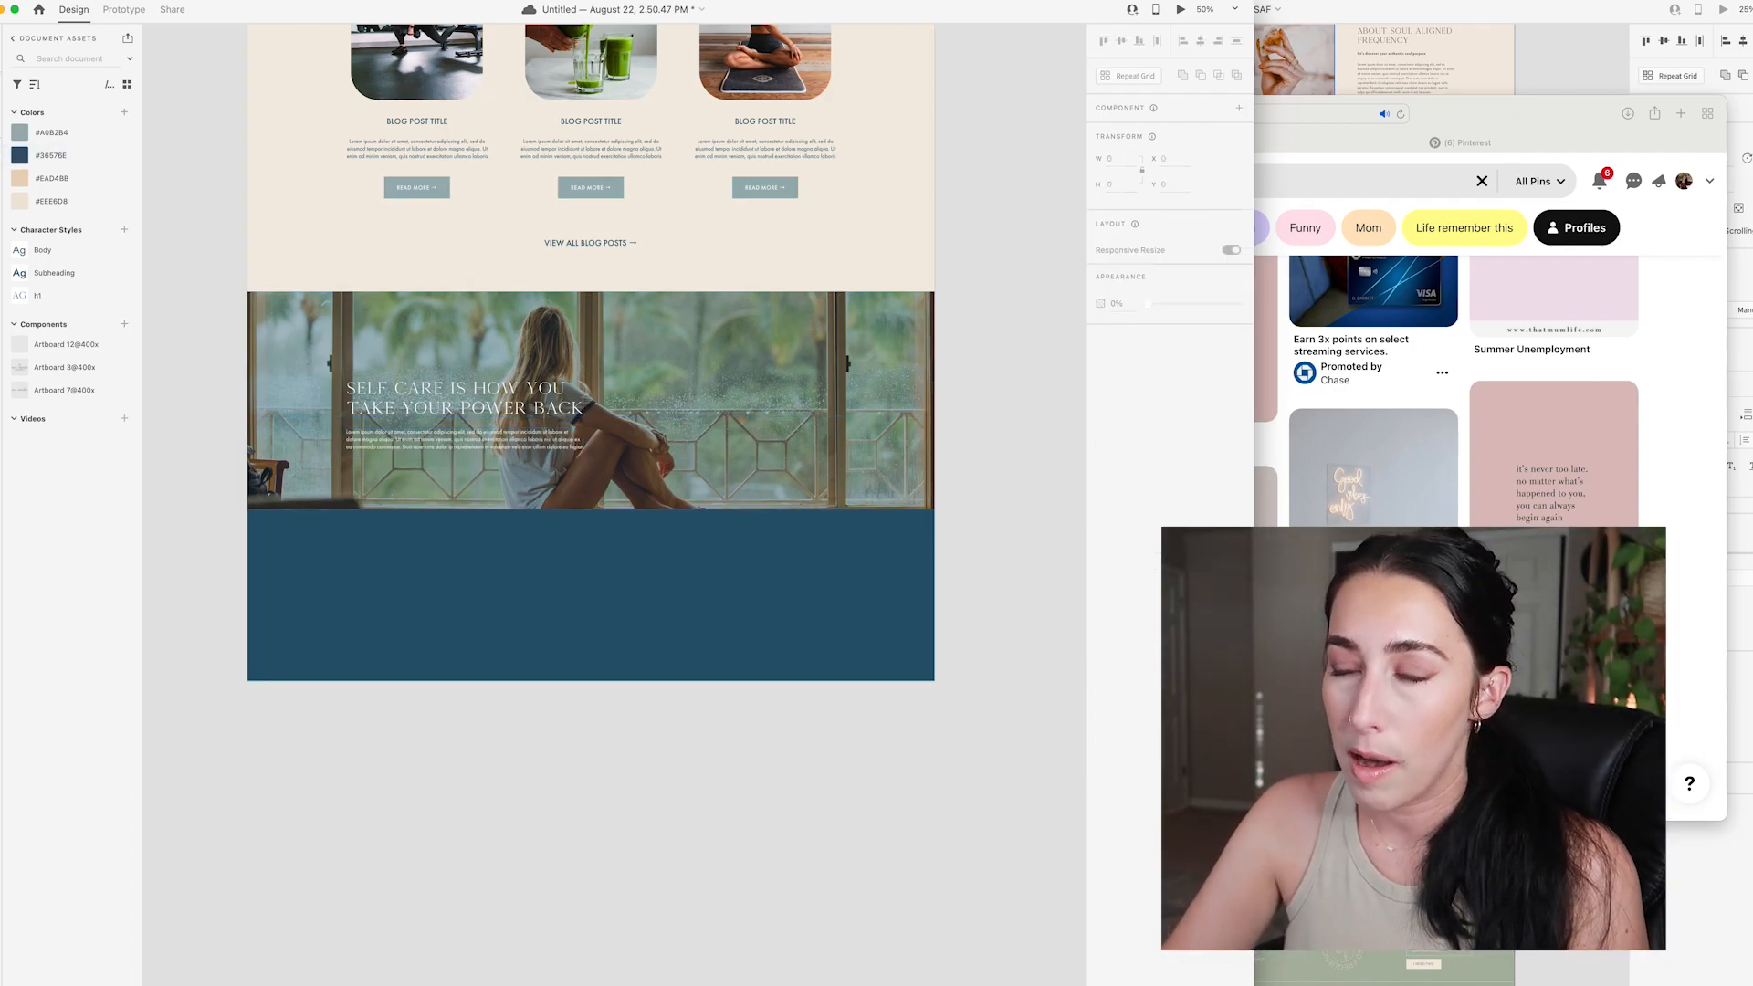
- Draw a form field rectangle about 523 by 65 beside the heading, with no fill and a white border of size 2
{"action": "key", "text": "r"}
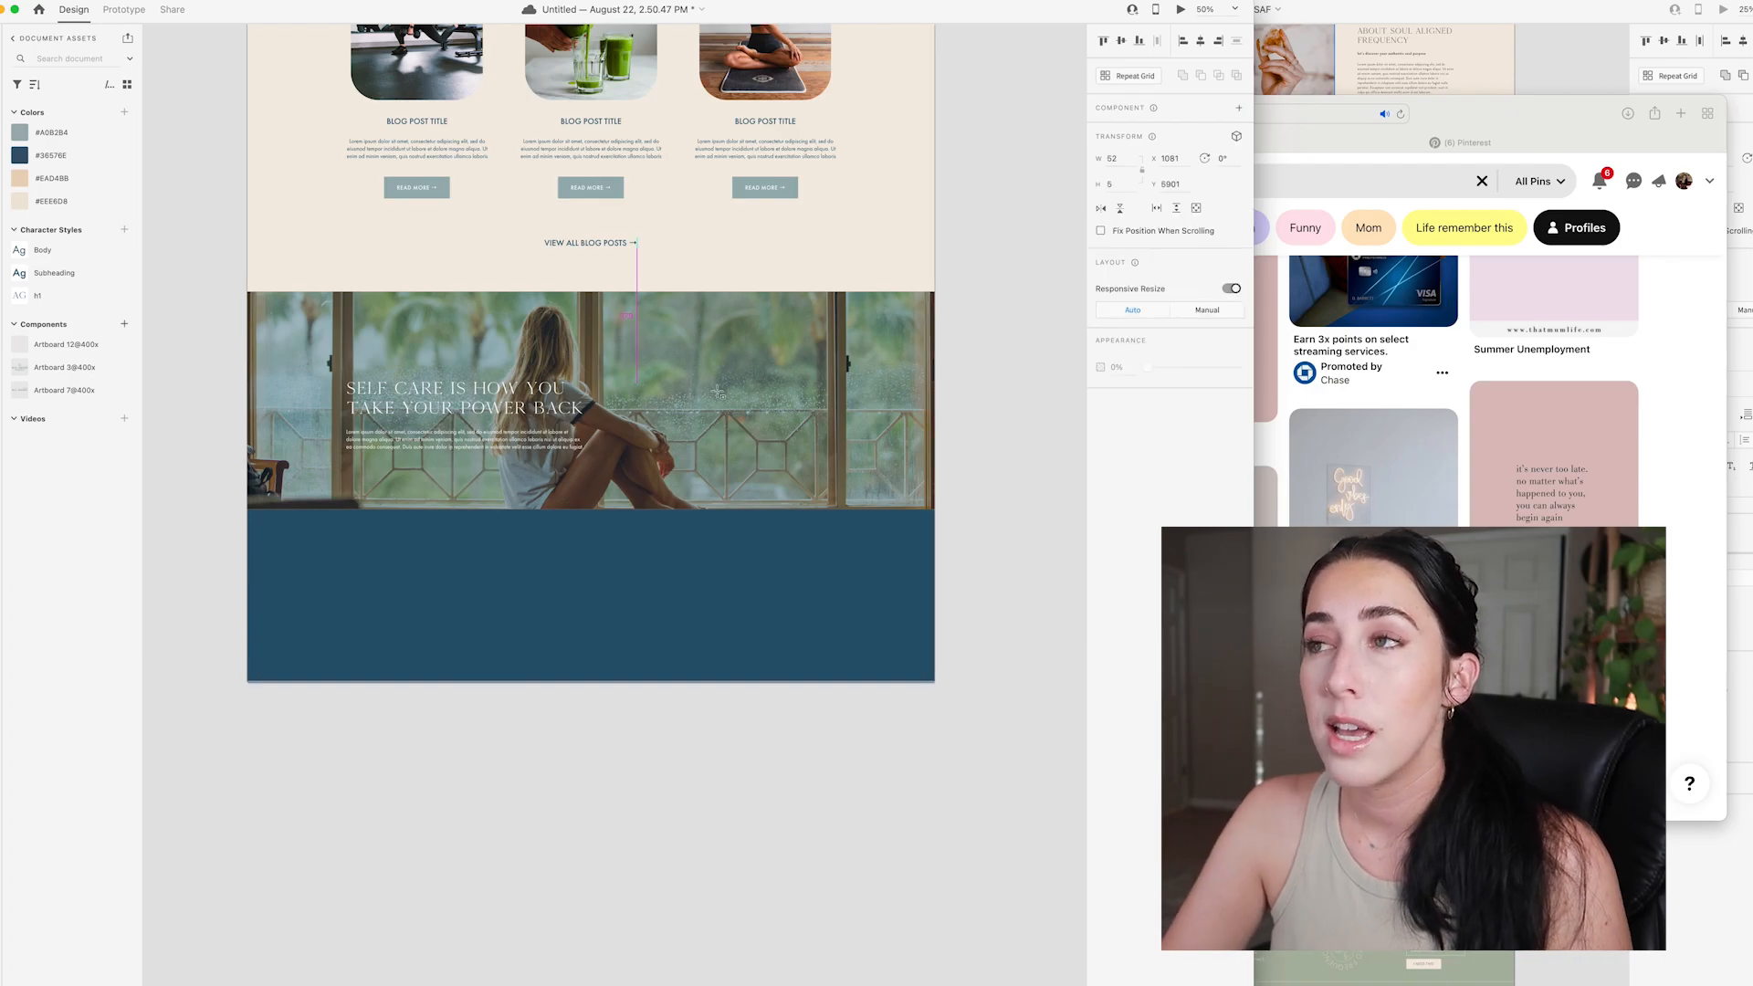
{"action": "left_click_drag", "start_coordinate": [635, 386], "coordinate": [802, 400]}
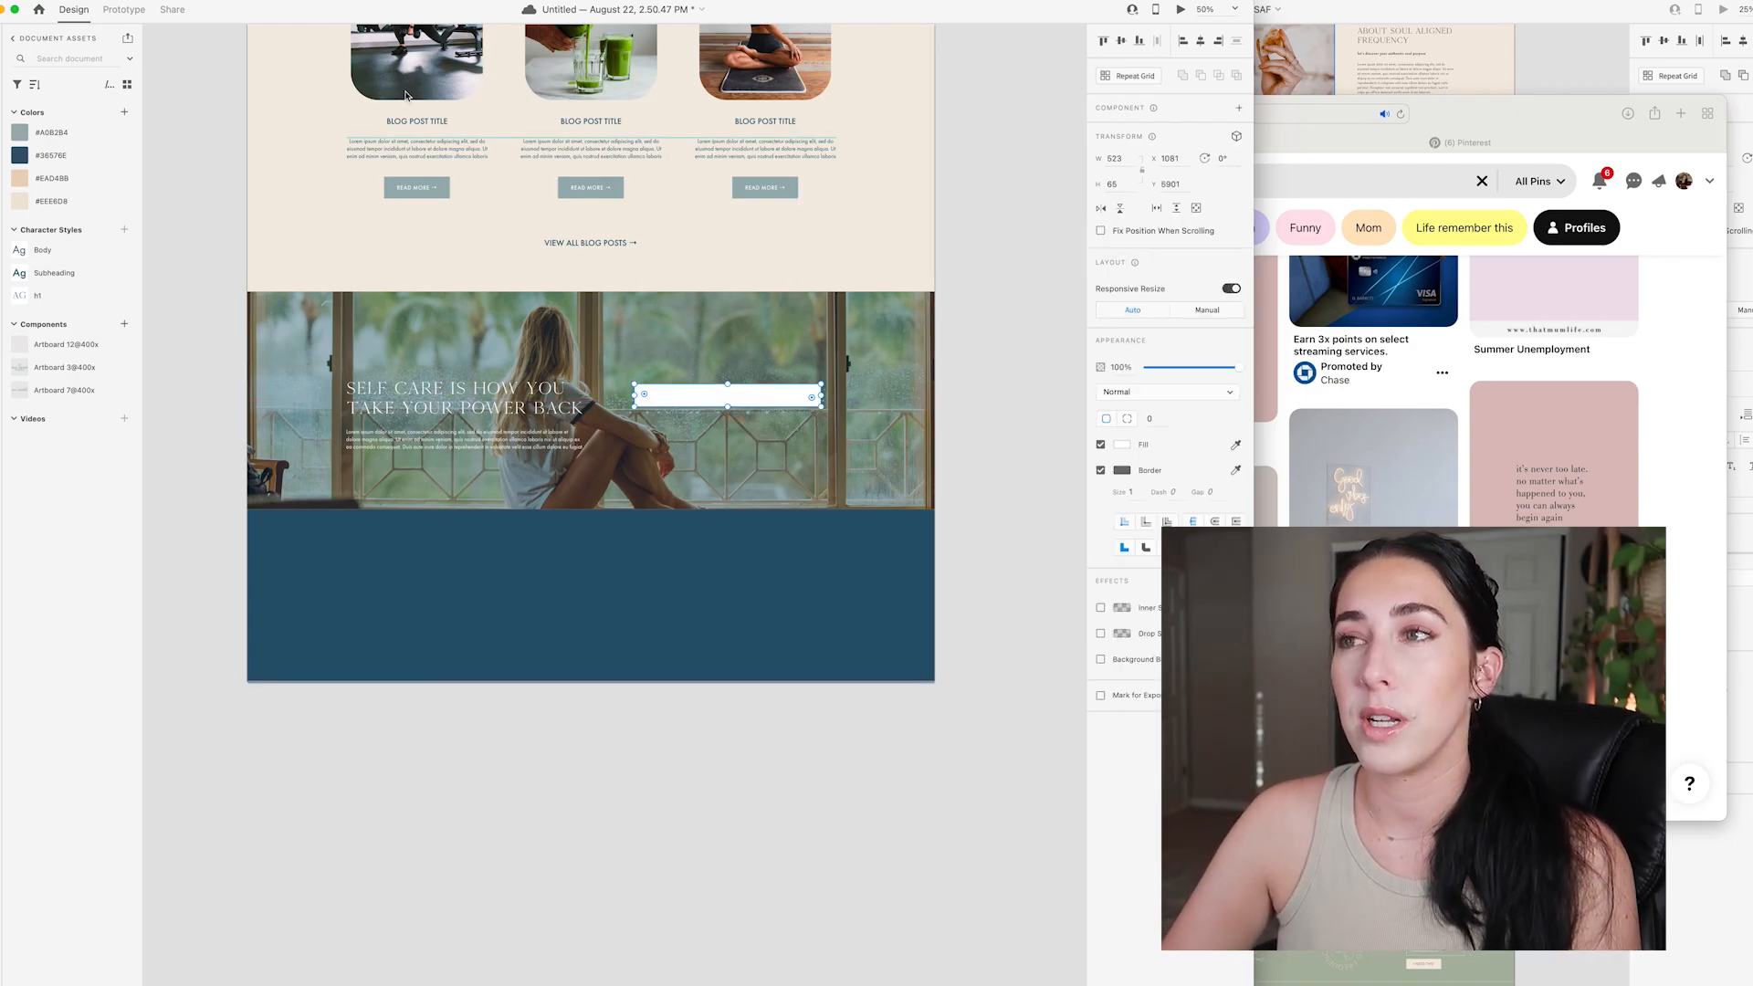
{"action": "left_click", "coordinate": [1100, 445]}
{"action": "left_click", "coordinate": [1121, 470]}
{"action": "left_click", "coordinate": [952, 399]}
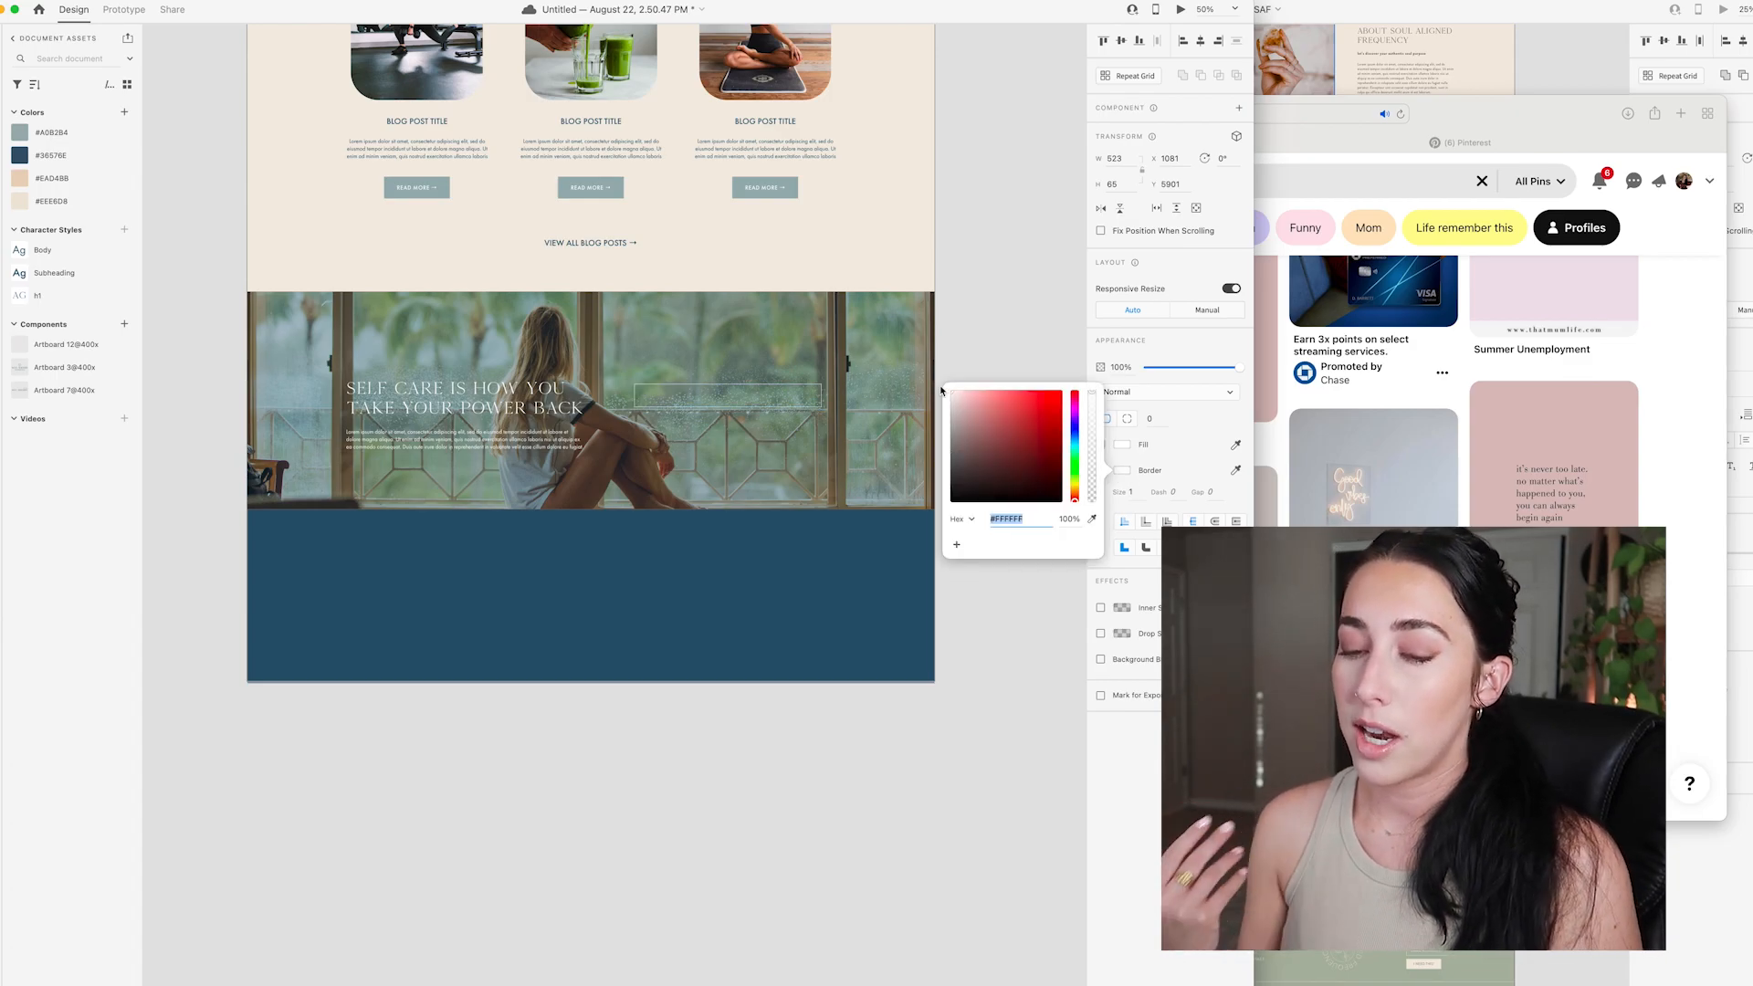
{"action": "left_click", "coordinate": [945, 360]}
{"action": "left_click", "coordinate": [812, 400]}
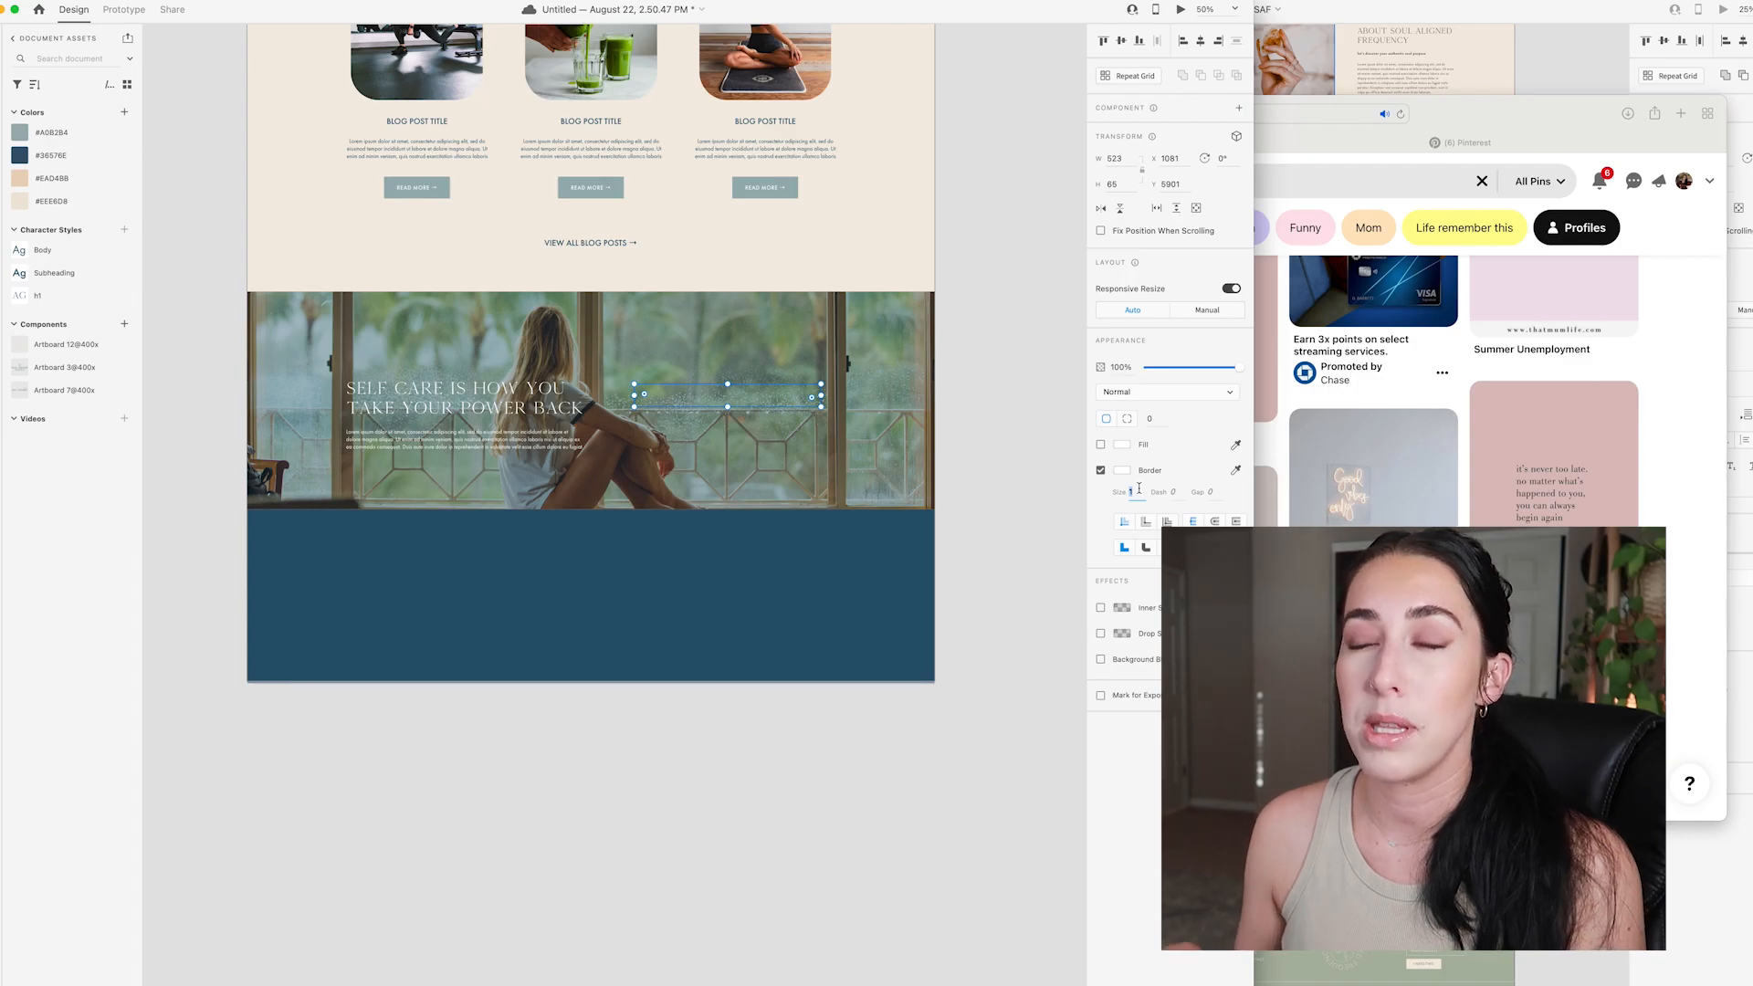
{"action": "left_click", "coordinate": [1044, 522]}
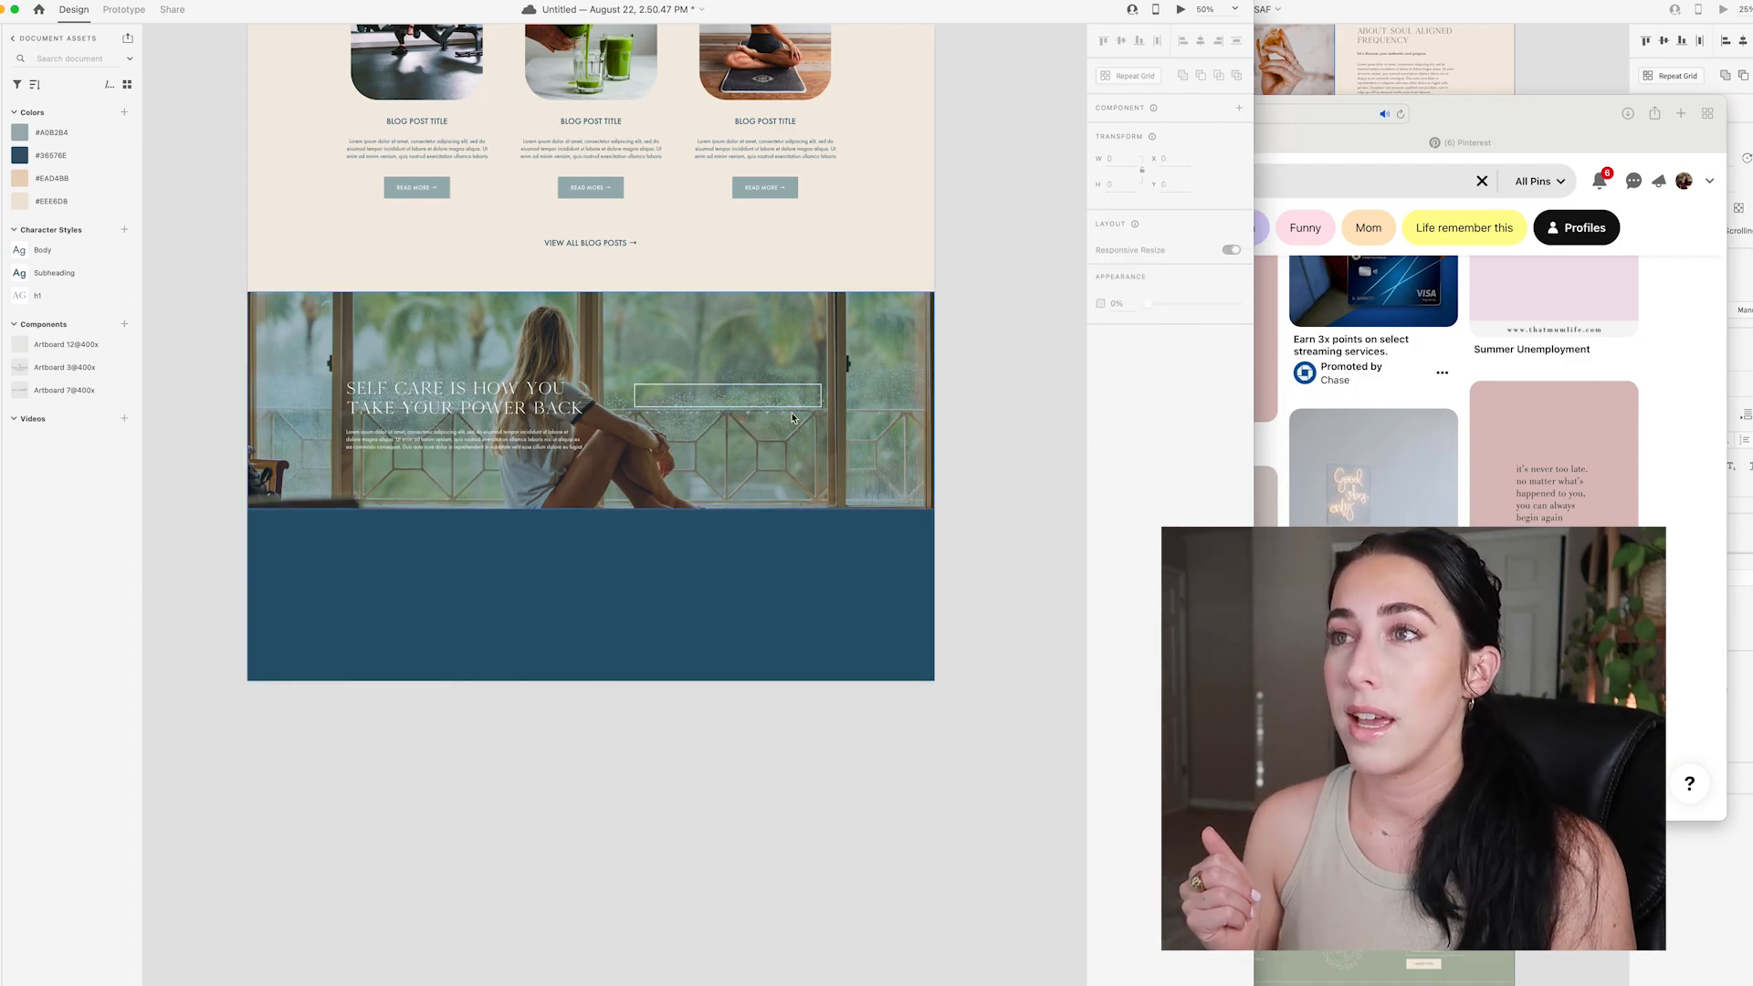
- Duplicate the outlined form field directly below the first one
{"action": "left_click_drag", "start_coordinate": [778, 389], "coordinate": [778, 414]}
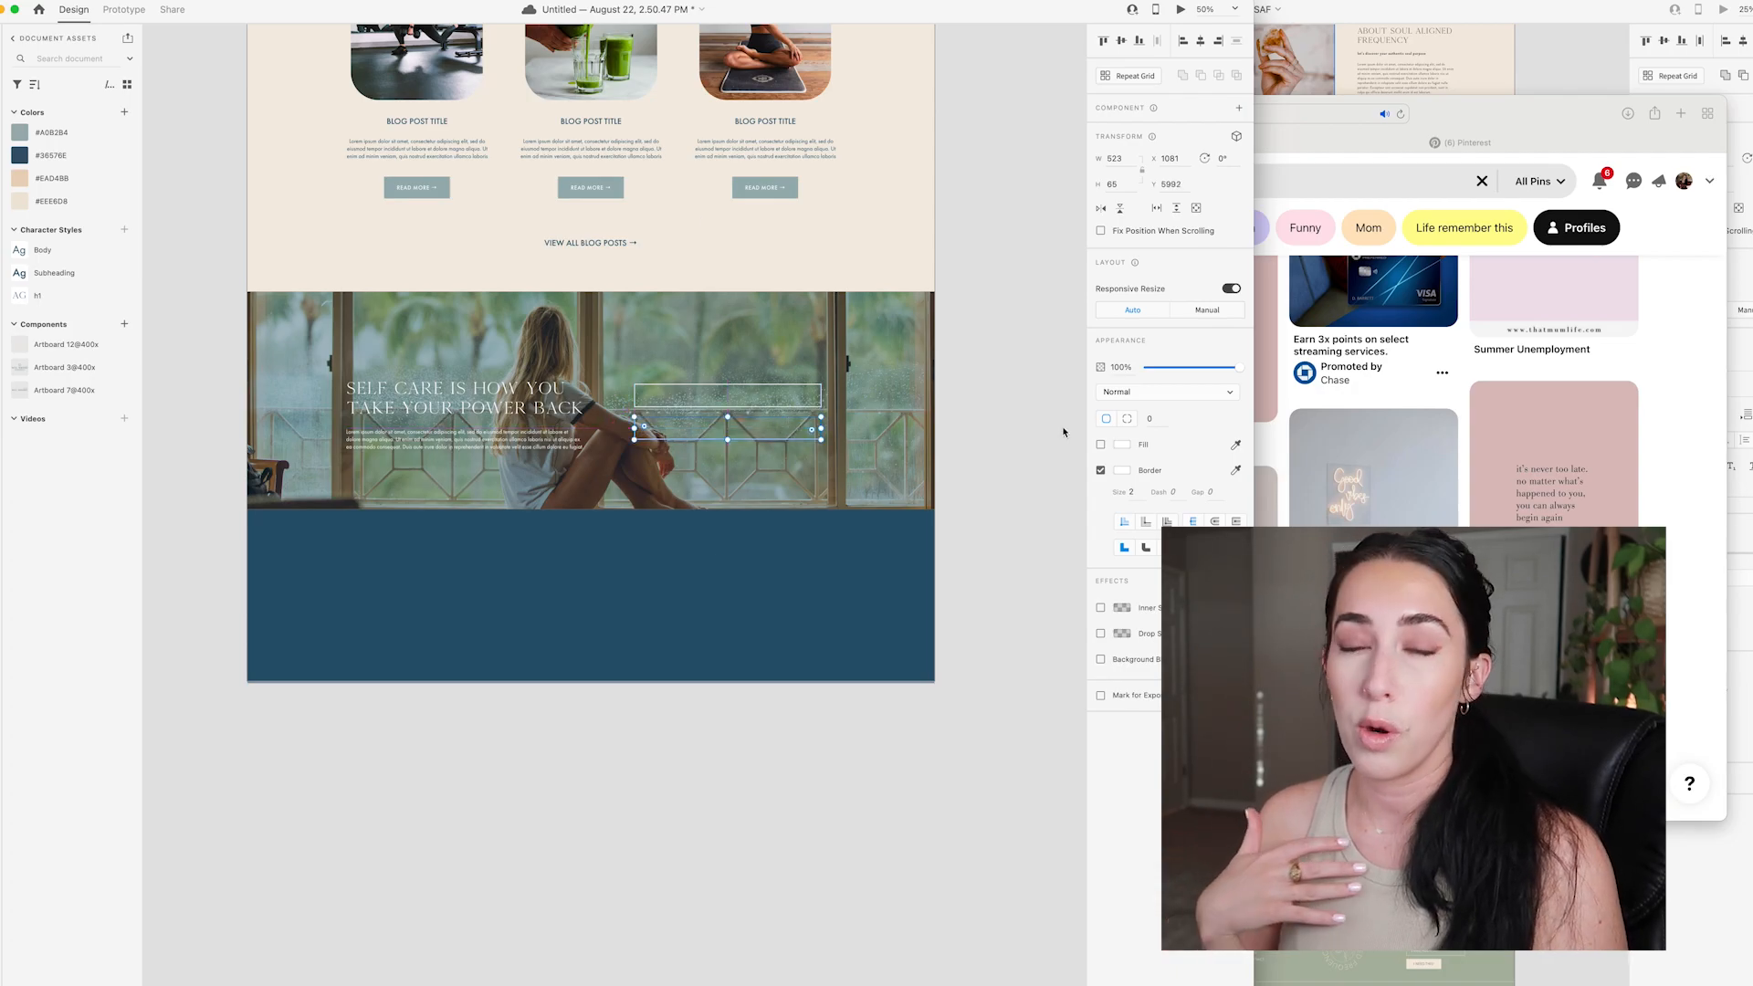
{"action": "left_click", "coordinate": [1056, 430]}
{"action": "left_click", "coordinate": [803, 407]}
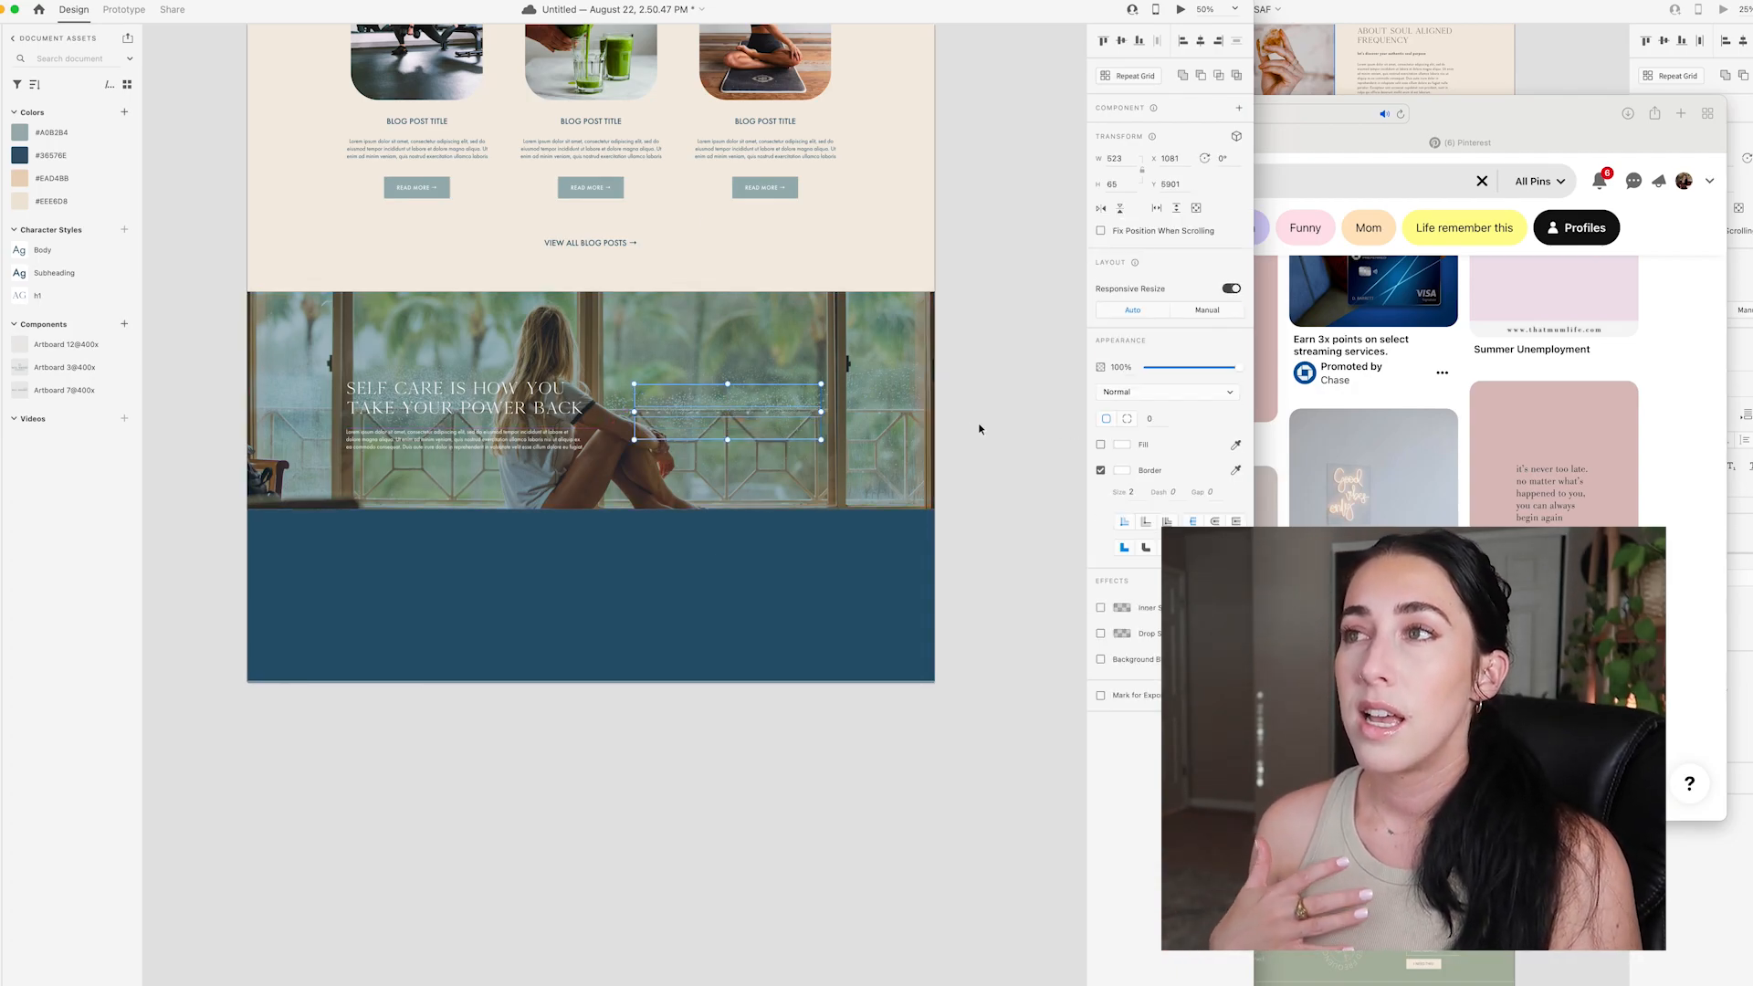
{"action": "left_click", "coordinate": [978, 430]}
- Shorten the upper form field to about half width and place a copy beside it, about 255 wide
{"action": "left_click", "coordinate": [762, 408]}
{"action": "left_click", "coordinate": [818, 409]}
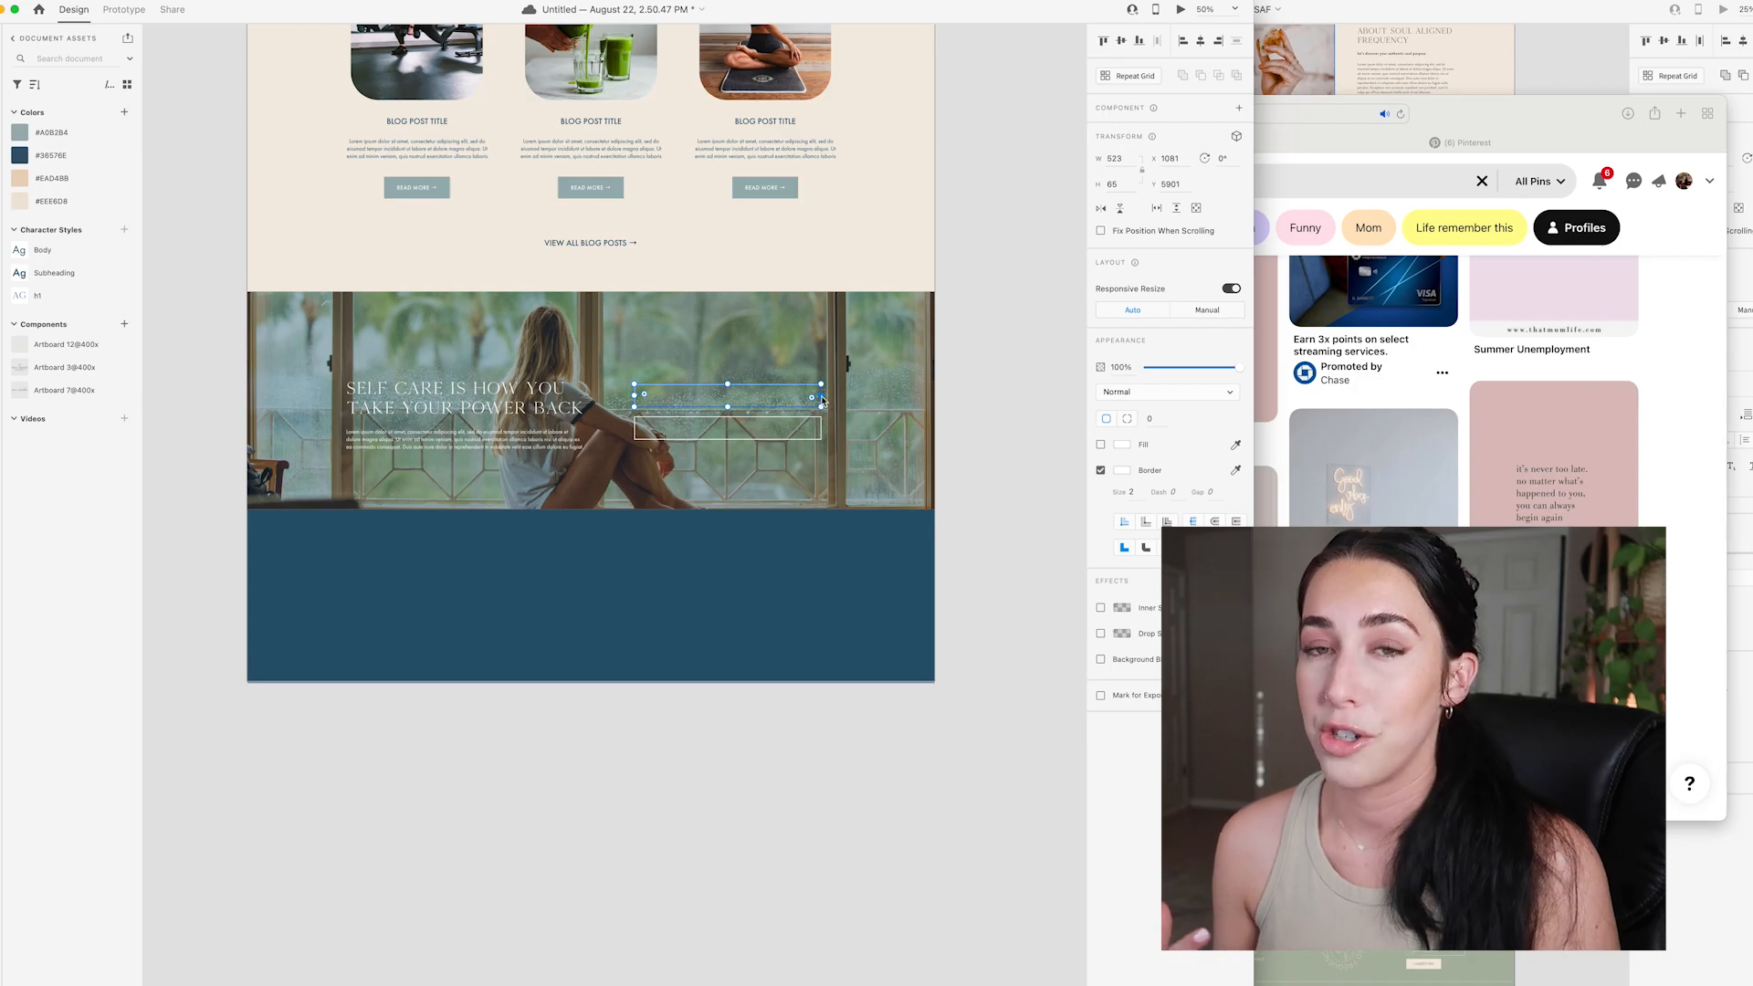
{"action": "left_click_drag", "start_coordinate": [727, 398], "coordinate": [797, 415]}
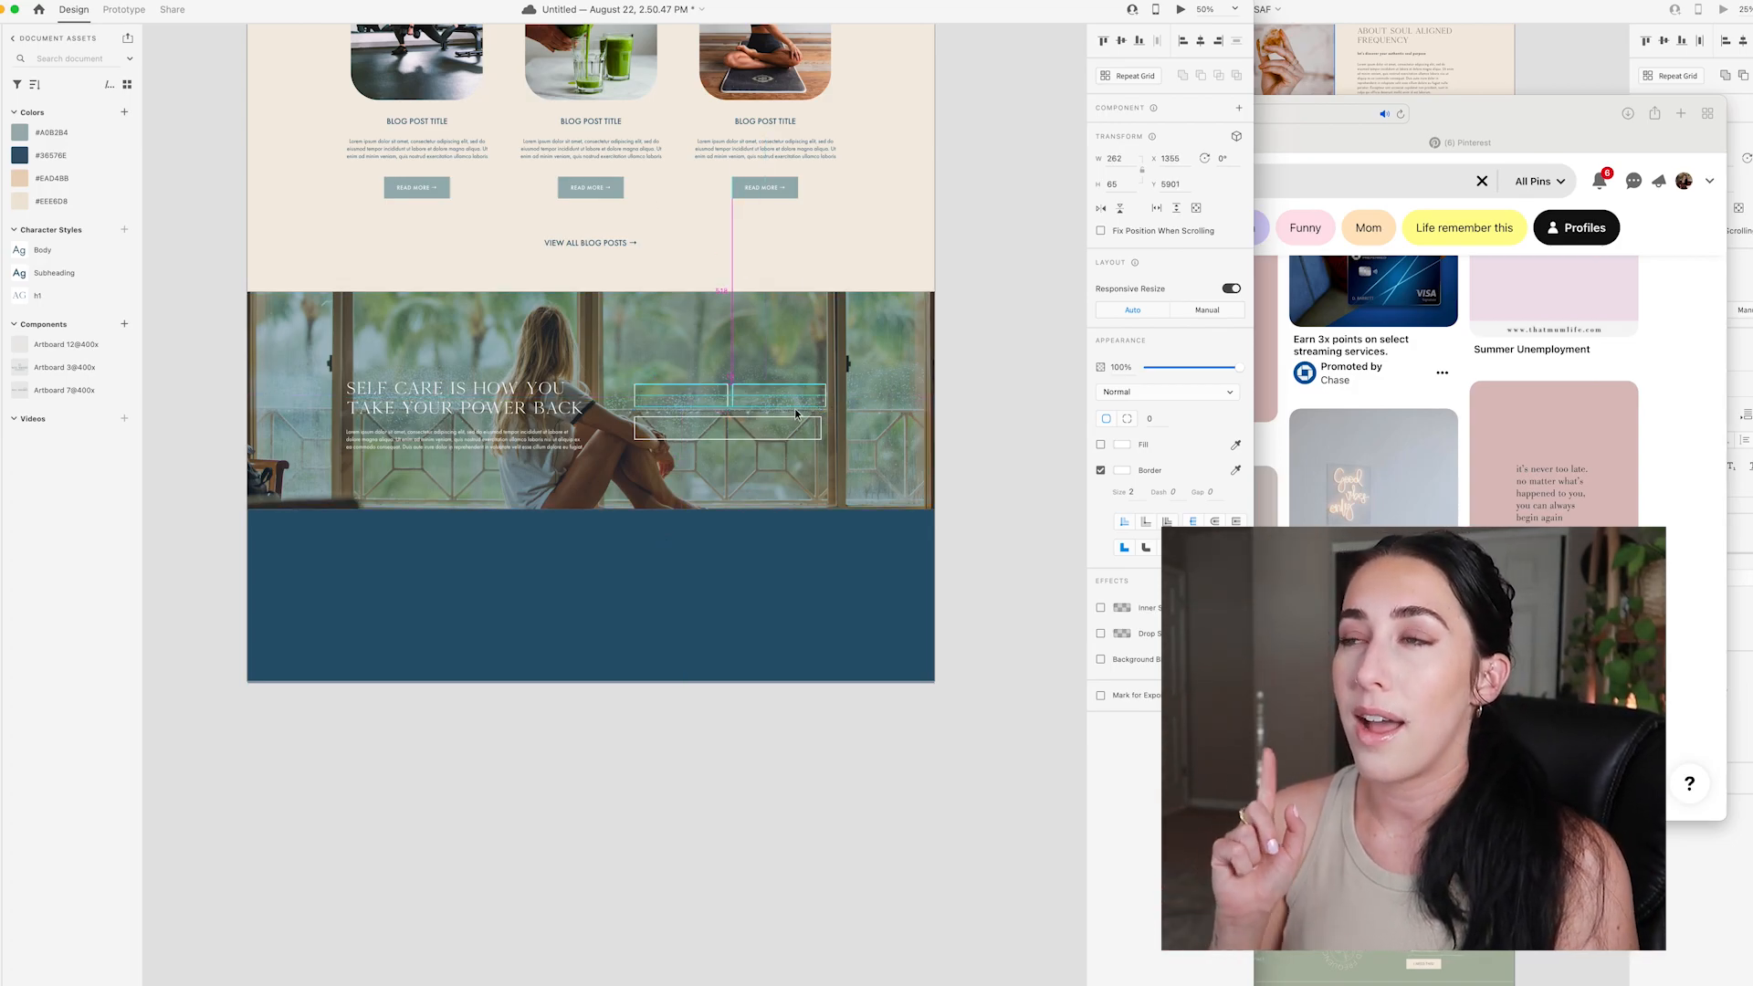
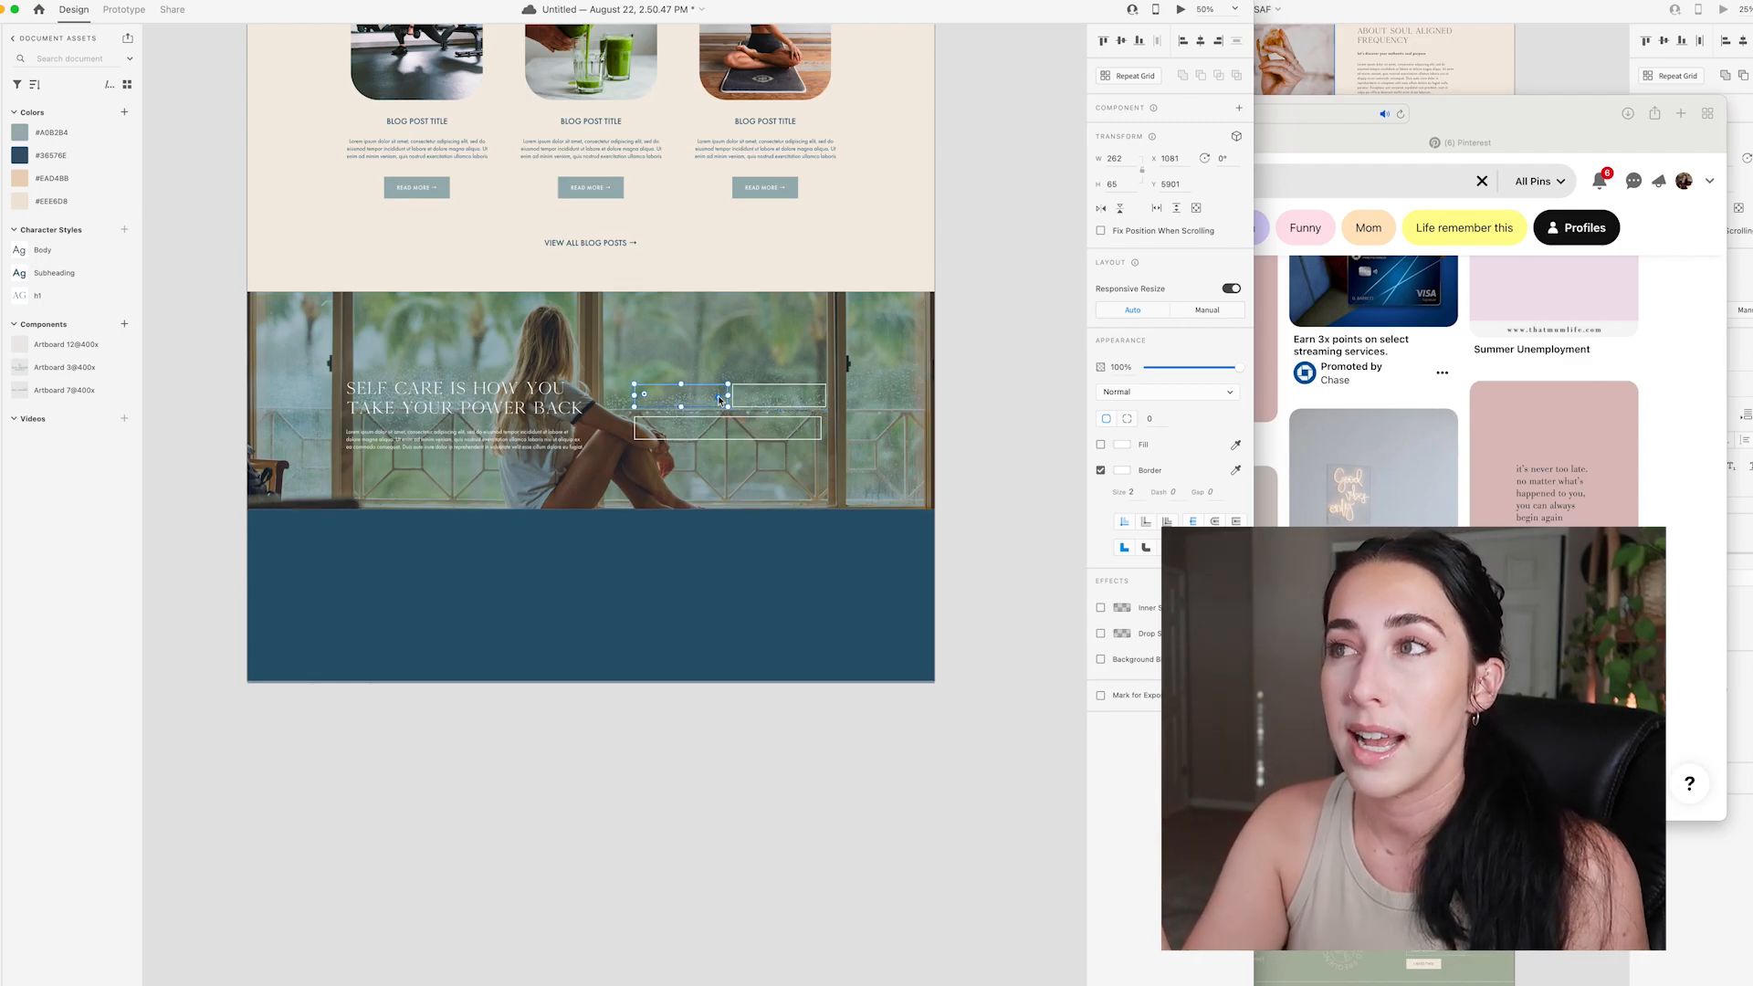
{"action": "left_click", "coordinate": [809, 407]}
{"action": "left_click_drag", "start_coordinate": [809, 407], "coordinate": [812, 423]}
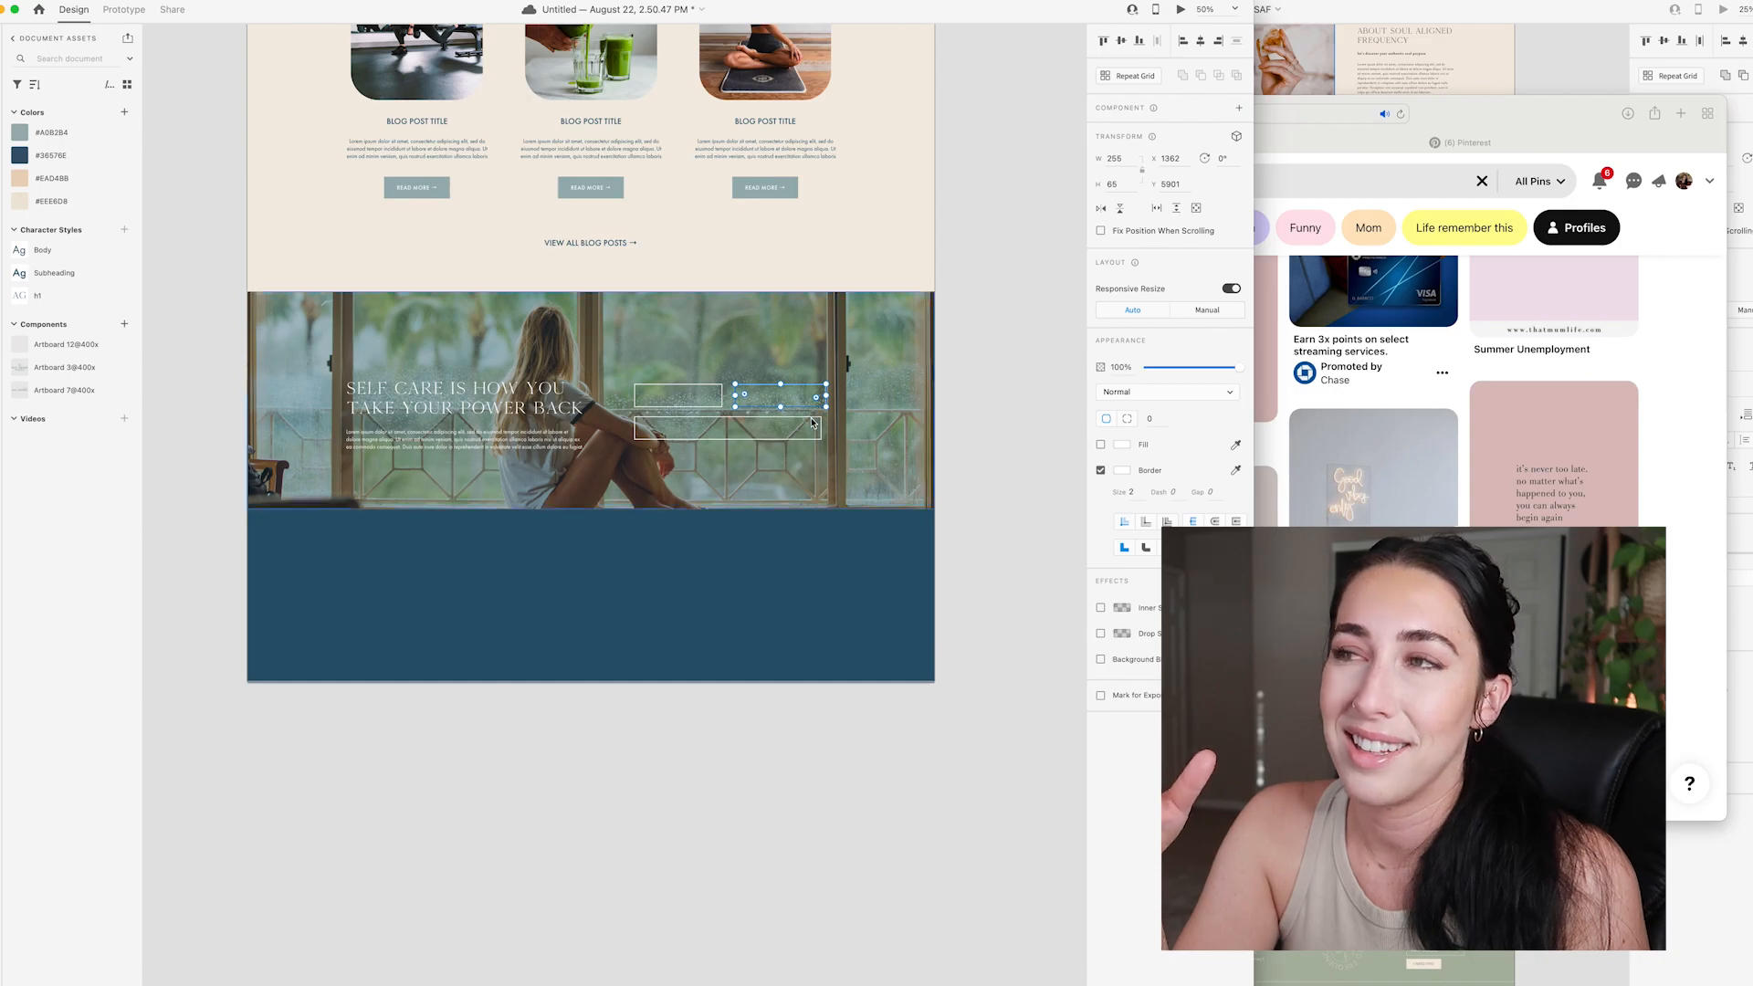
- Align the upper-right form field with the right edge of the full-width field below
{"action": "left_click", "coordinate": [813, 424], "text": "shift"}
{"action": "left_click", "coordinate": [975, 441]}
{"action": "left_click", "coordinate": [814, 403]}
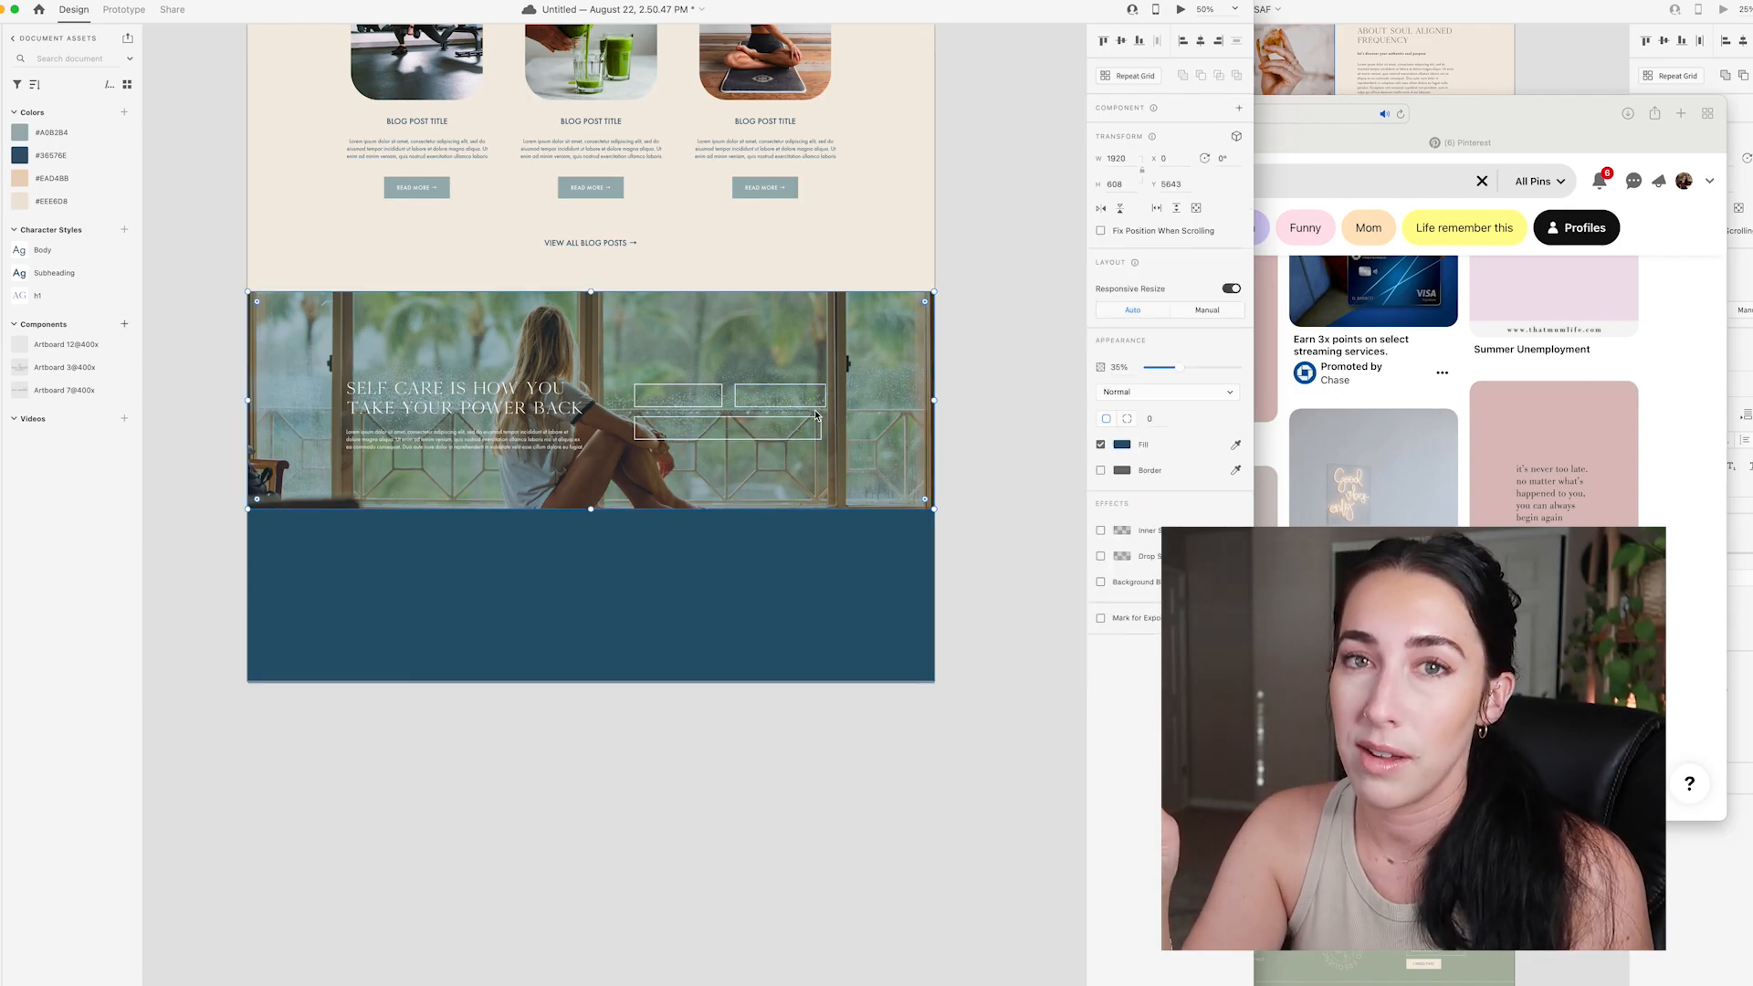
{"action": "left_click", "coordinate": [814, 407]}
{"action": "left_click", "coordinate": [819, 421], "text": "shift"}
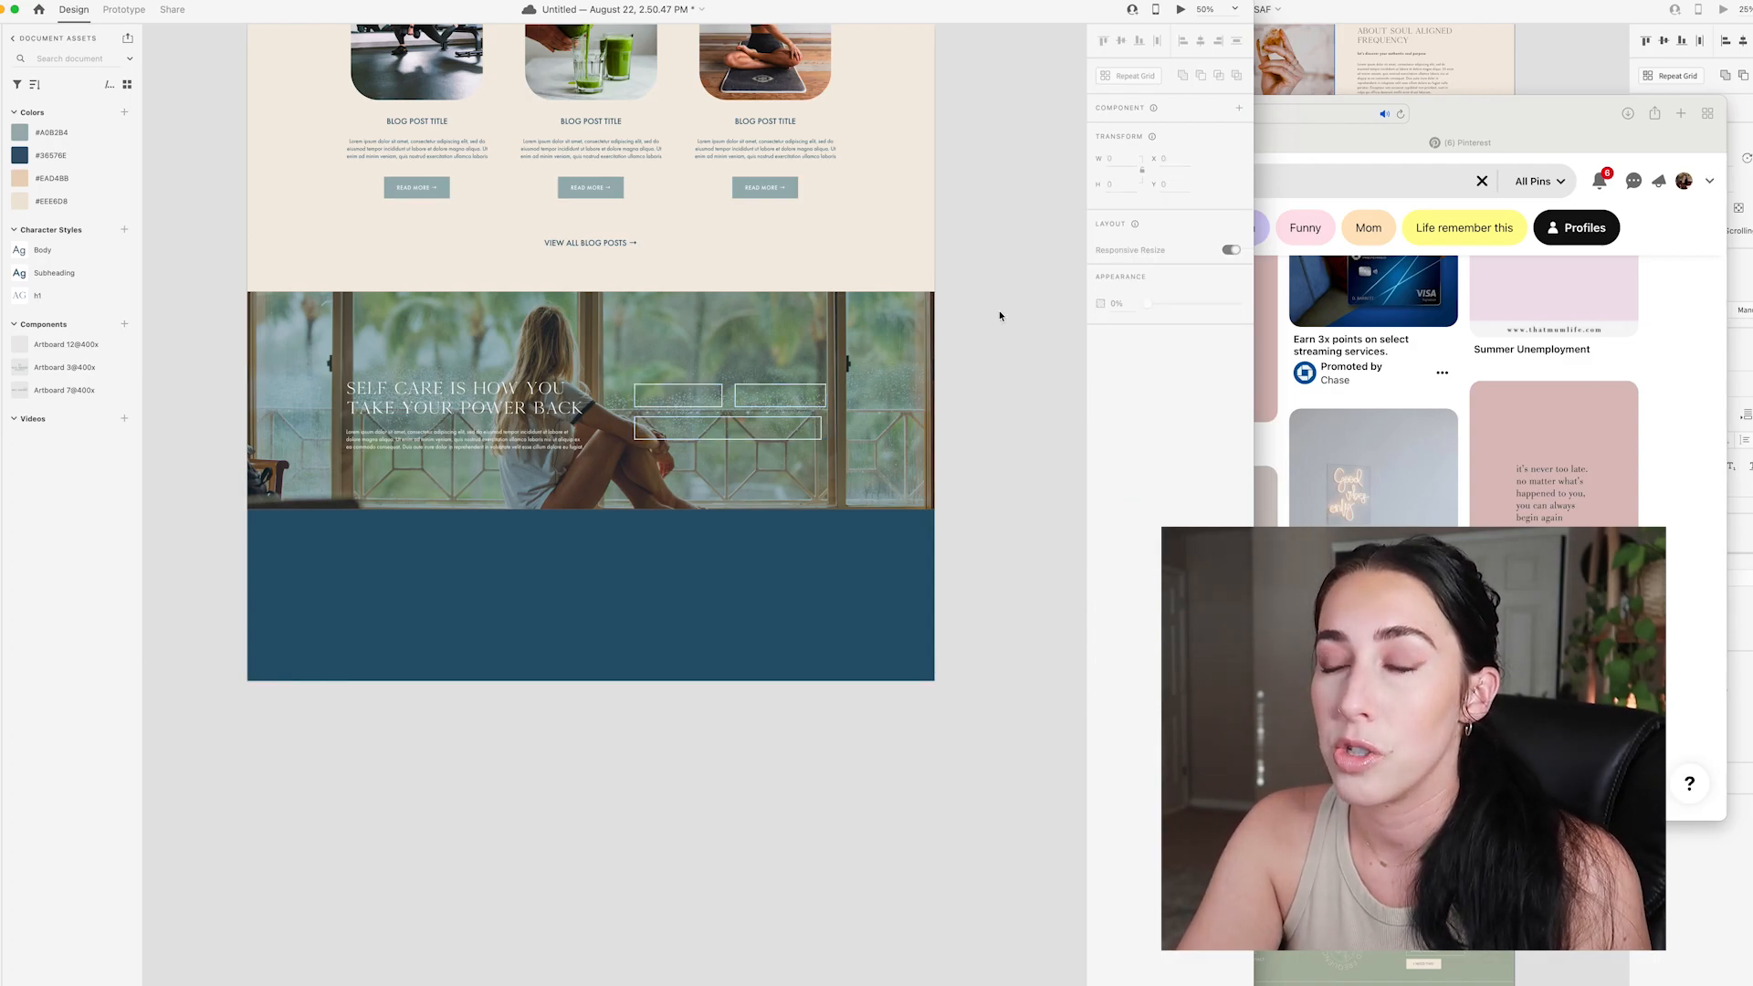
{"action": "left_click", "coordinate": [826, 407]}
{"action": "left_click_drag", "start_coordinate": [826, 413], "coordinate": [823, 413]}
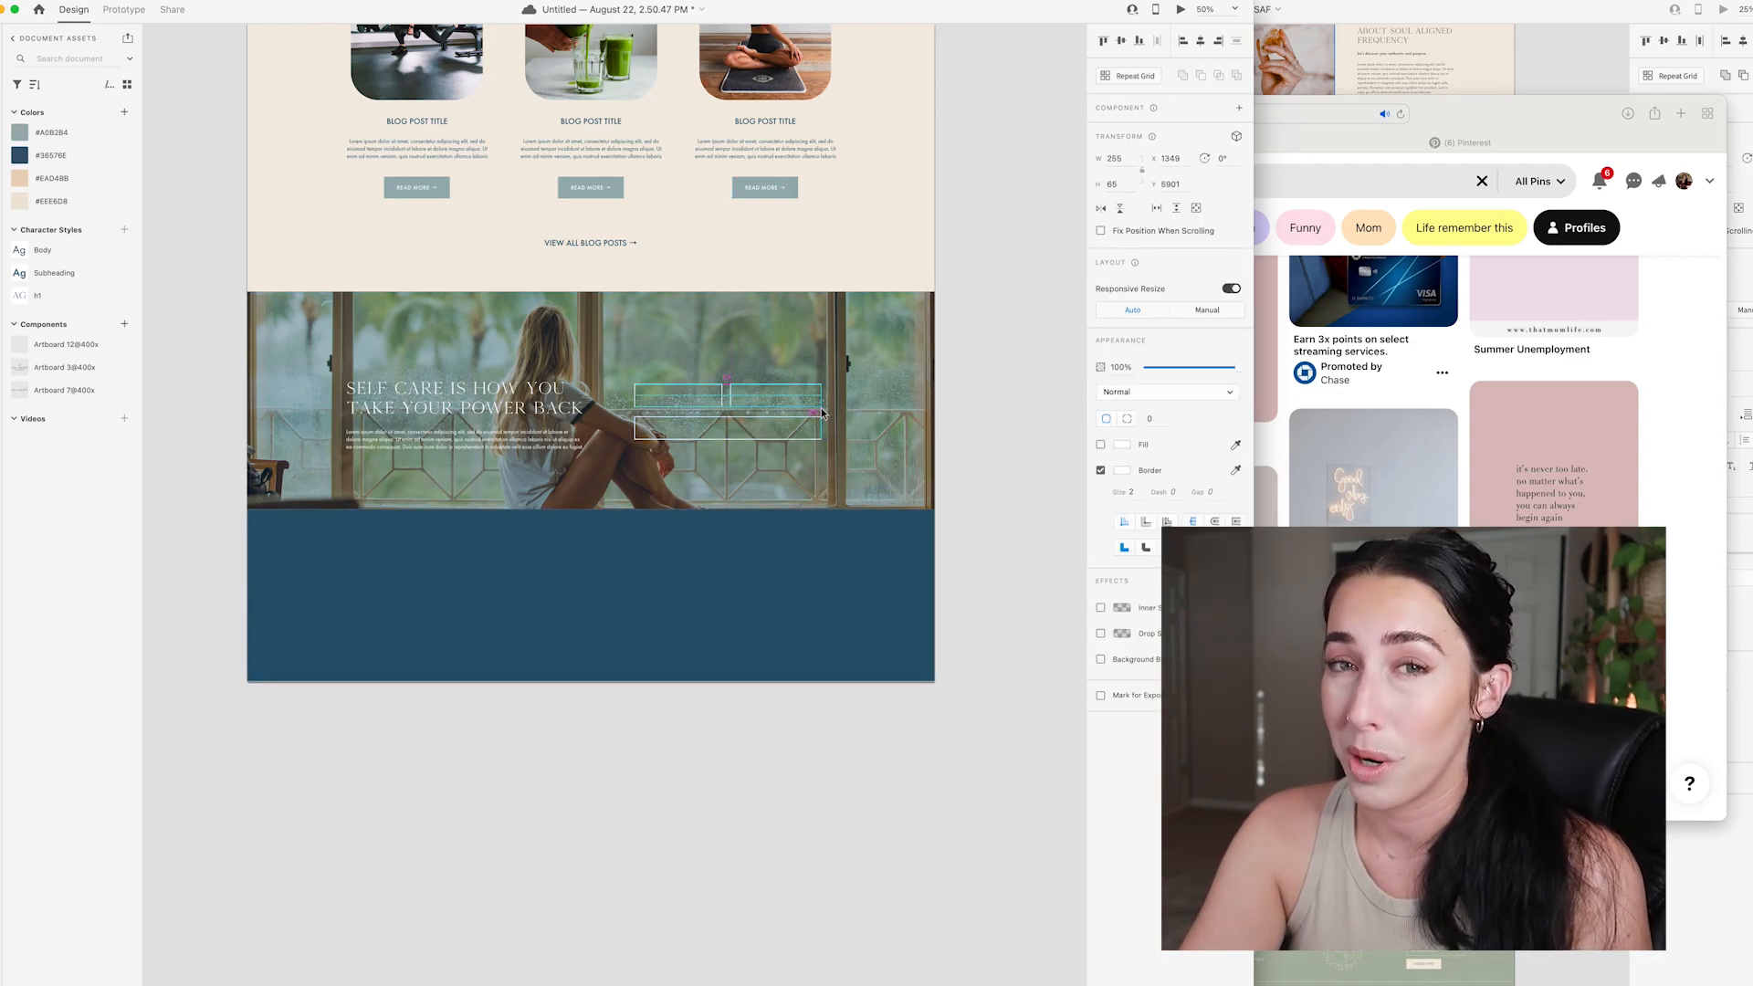
{"action": "left_click", "coordinate": [1018, 423]}
- Copy a blog Read More button below the form fields and widen it to 523 to match them
{"action": "scroll", "coordinate": [1014, 420], "scroll_direction": "left", "scroll_amount": 2}
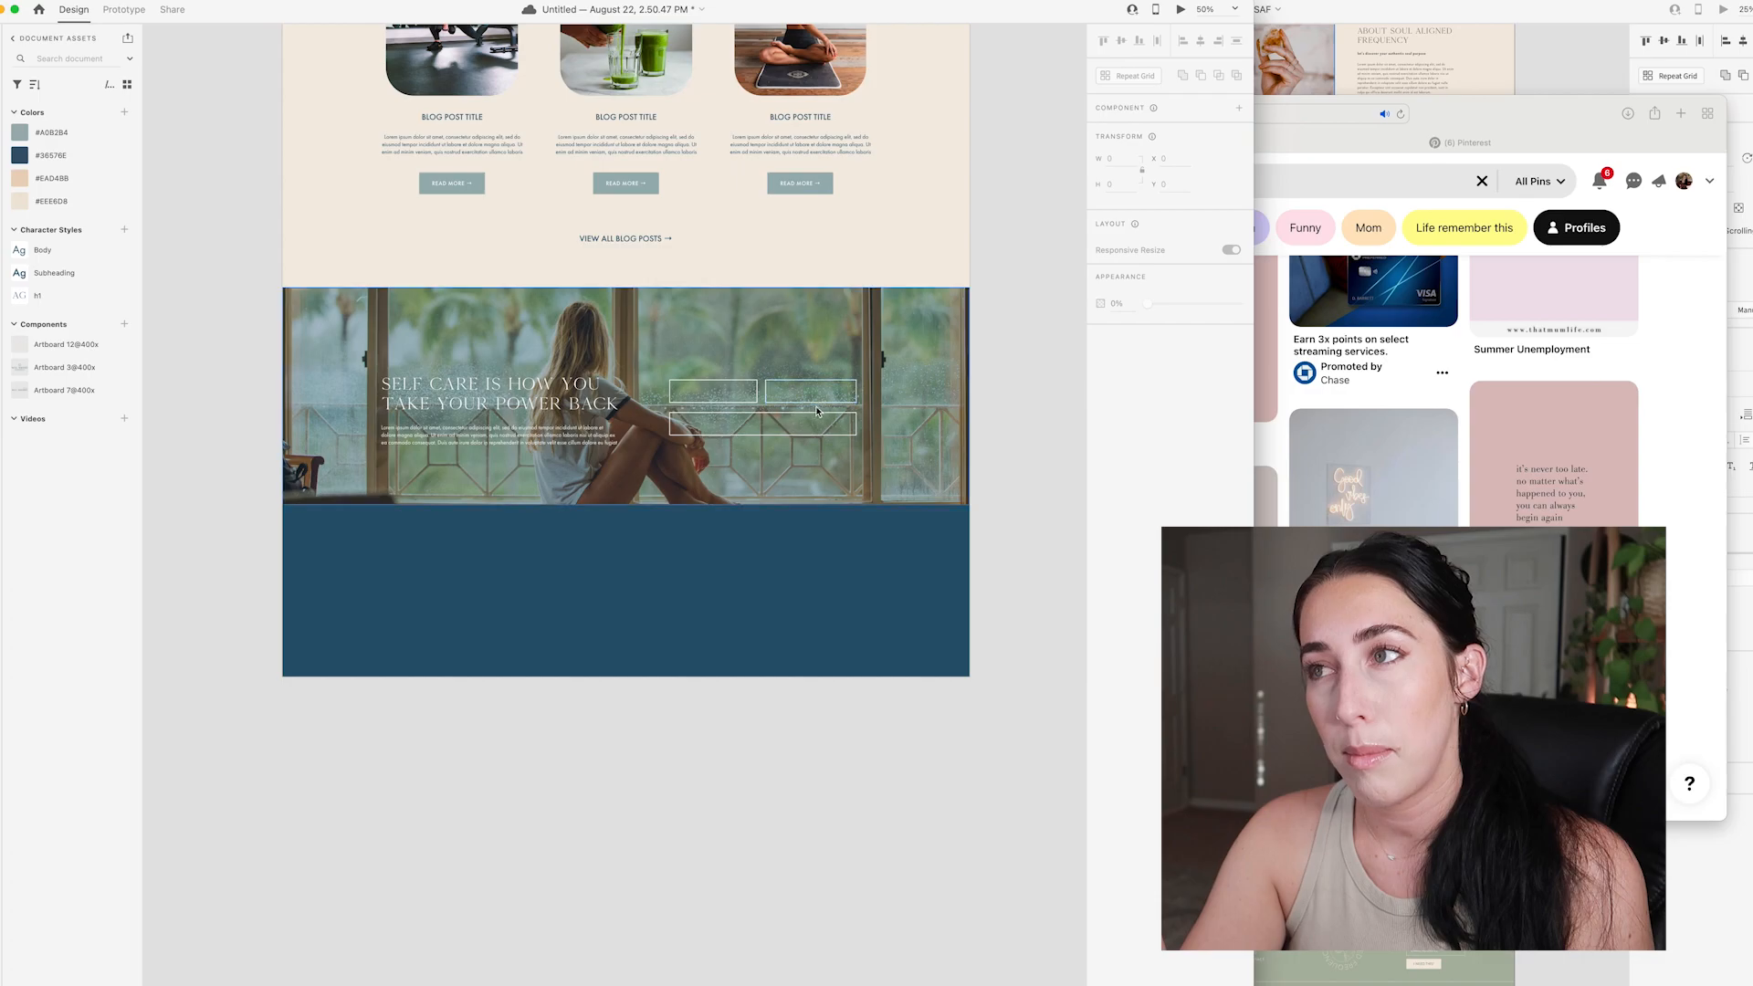
{"action": "left_click_drag", "start_coordinate": [641, 185], "coordinate": [756, 468]}
{"action": "scroll", "coordinate": [756, 469], "scroll_direction": "up", "scroll_amount": 5}
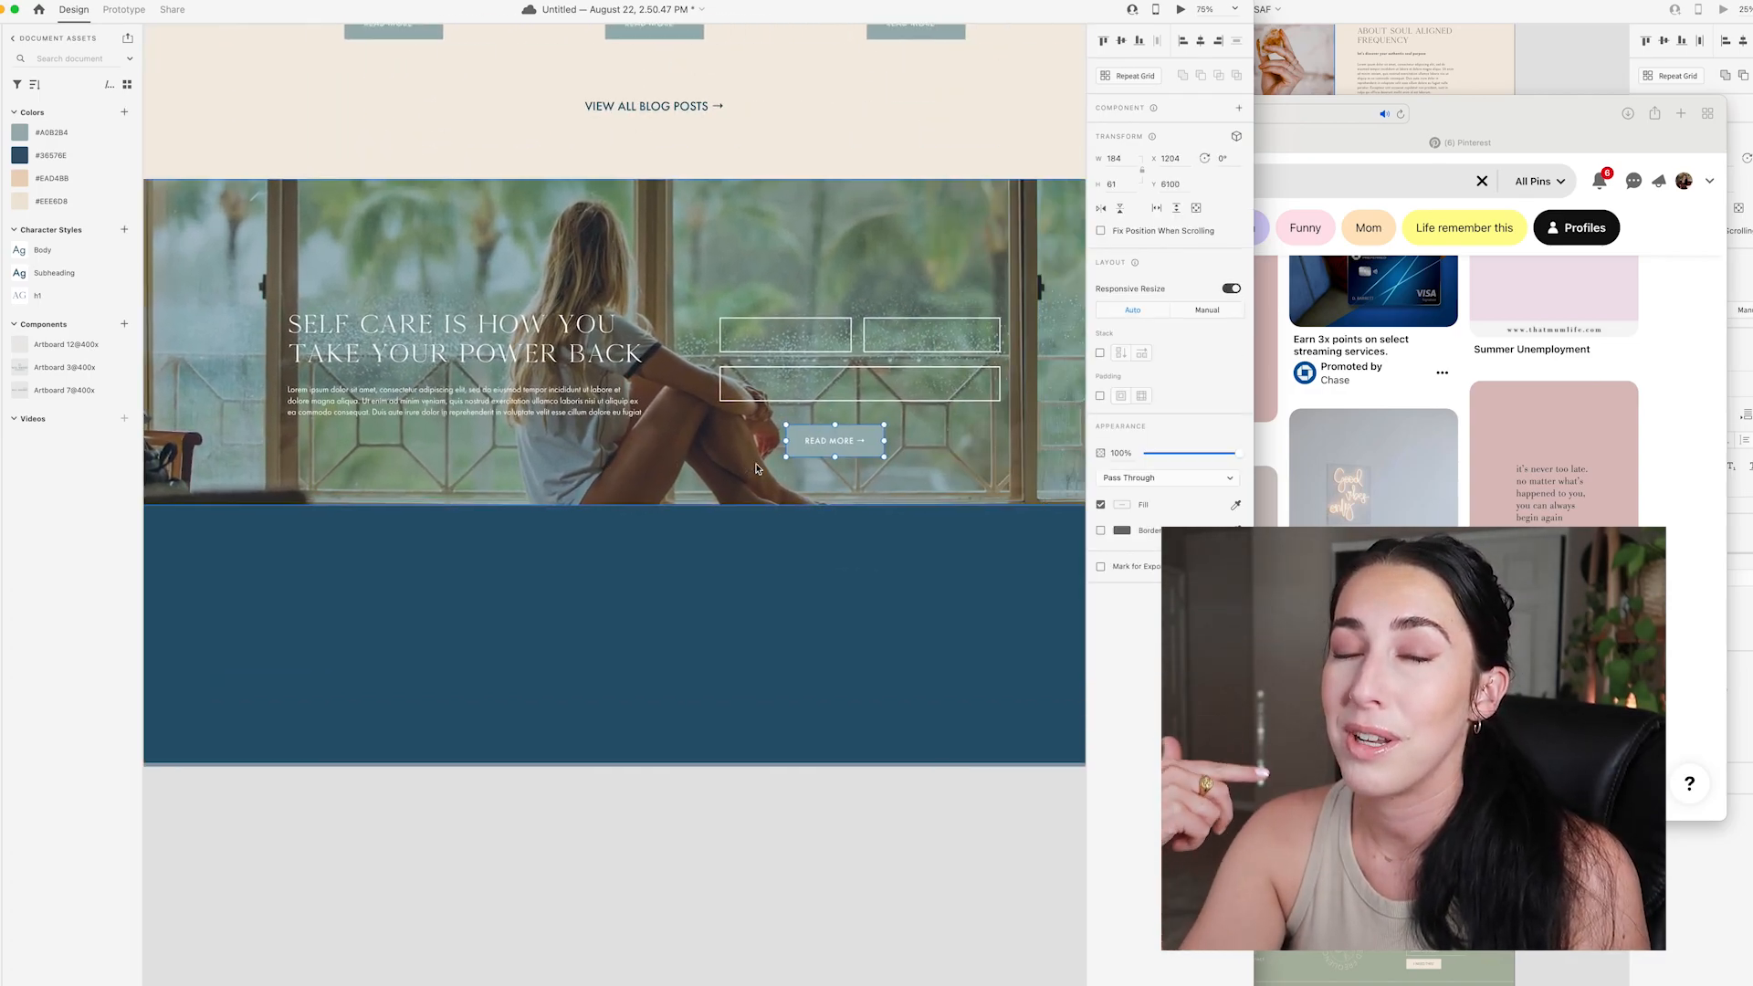
{"action": "scroll", "coordinate": [794, 489], "scroll_direction": "up", "scroll_amount": 2}
{"action": "scroll", "coordinate": [794, 489], "scroll_direction": "right", "scroll_amount": 1}
{"action": "left_click_drag", "start_coordinate": [777, 500], "coordinate": [985, 494]}
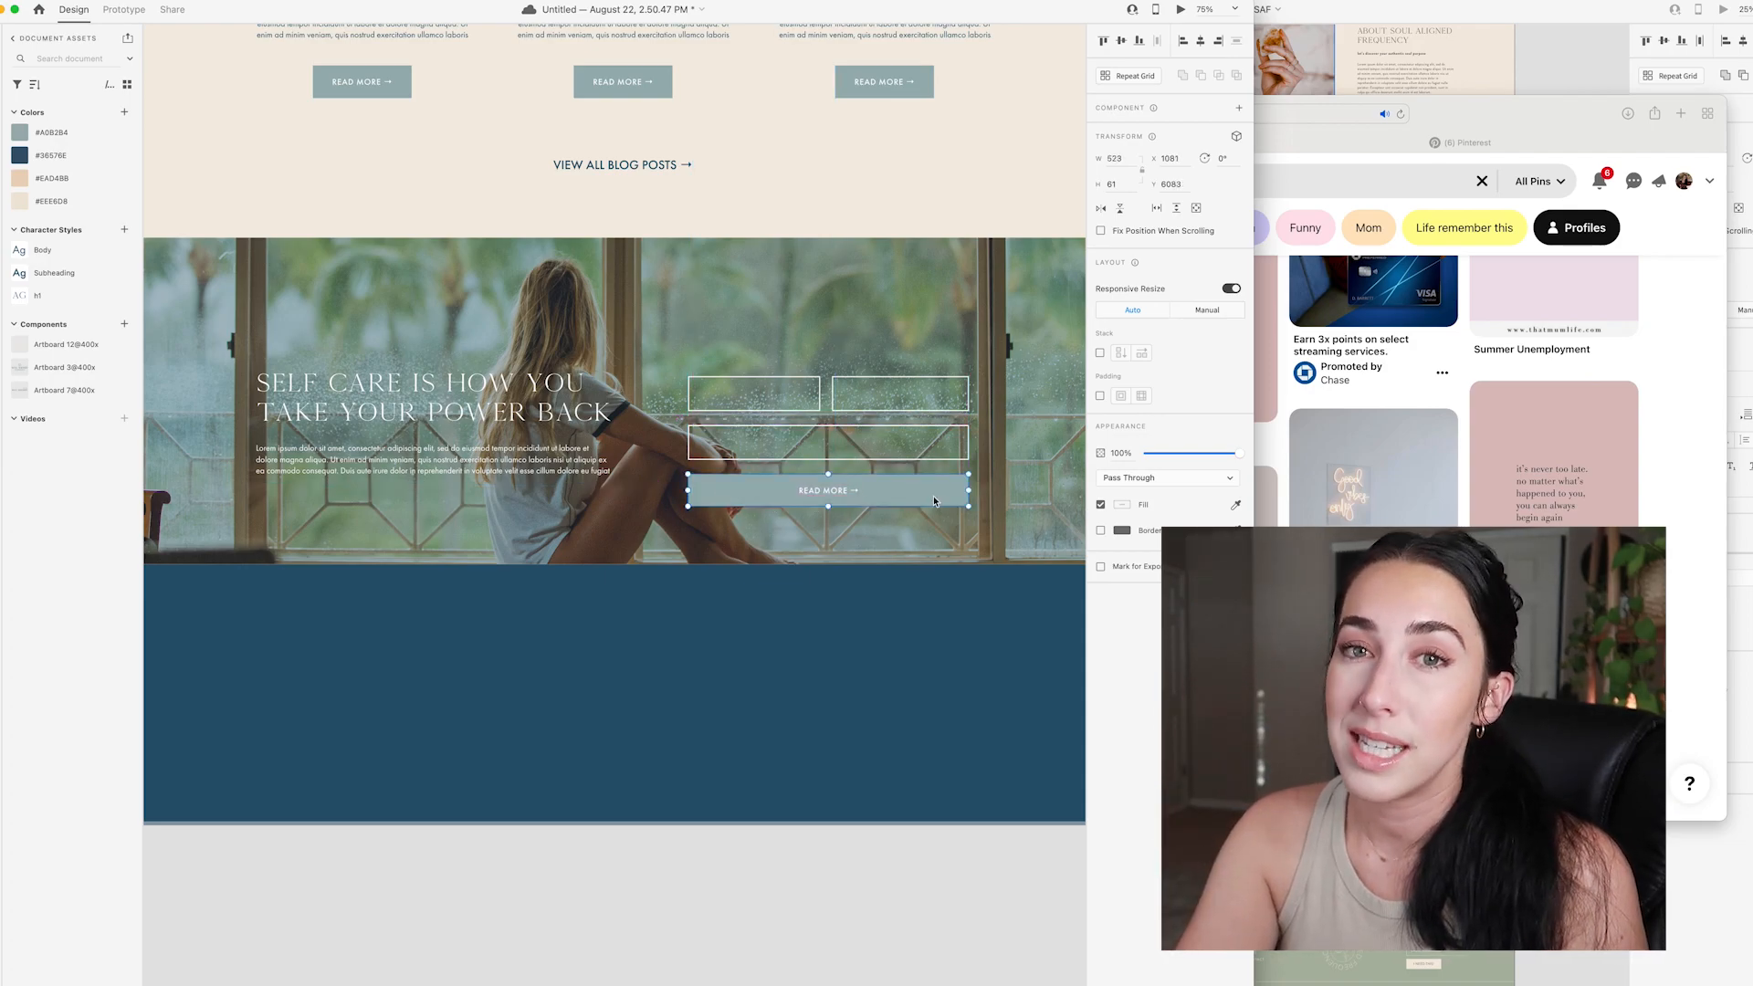
- Change the form button's label to "SUBSCRIBE" and fill its background with the peach document colour
{"action": "double_click", "coordinate": [839, 494]}
{"action": "type", "text": "SUBSCRIBE"}
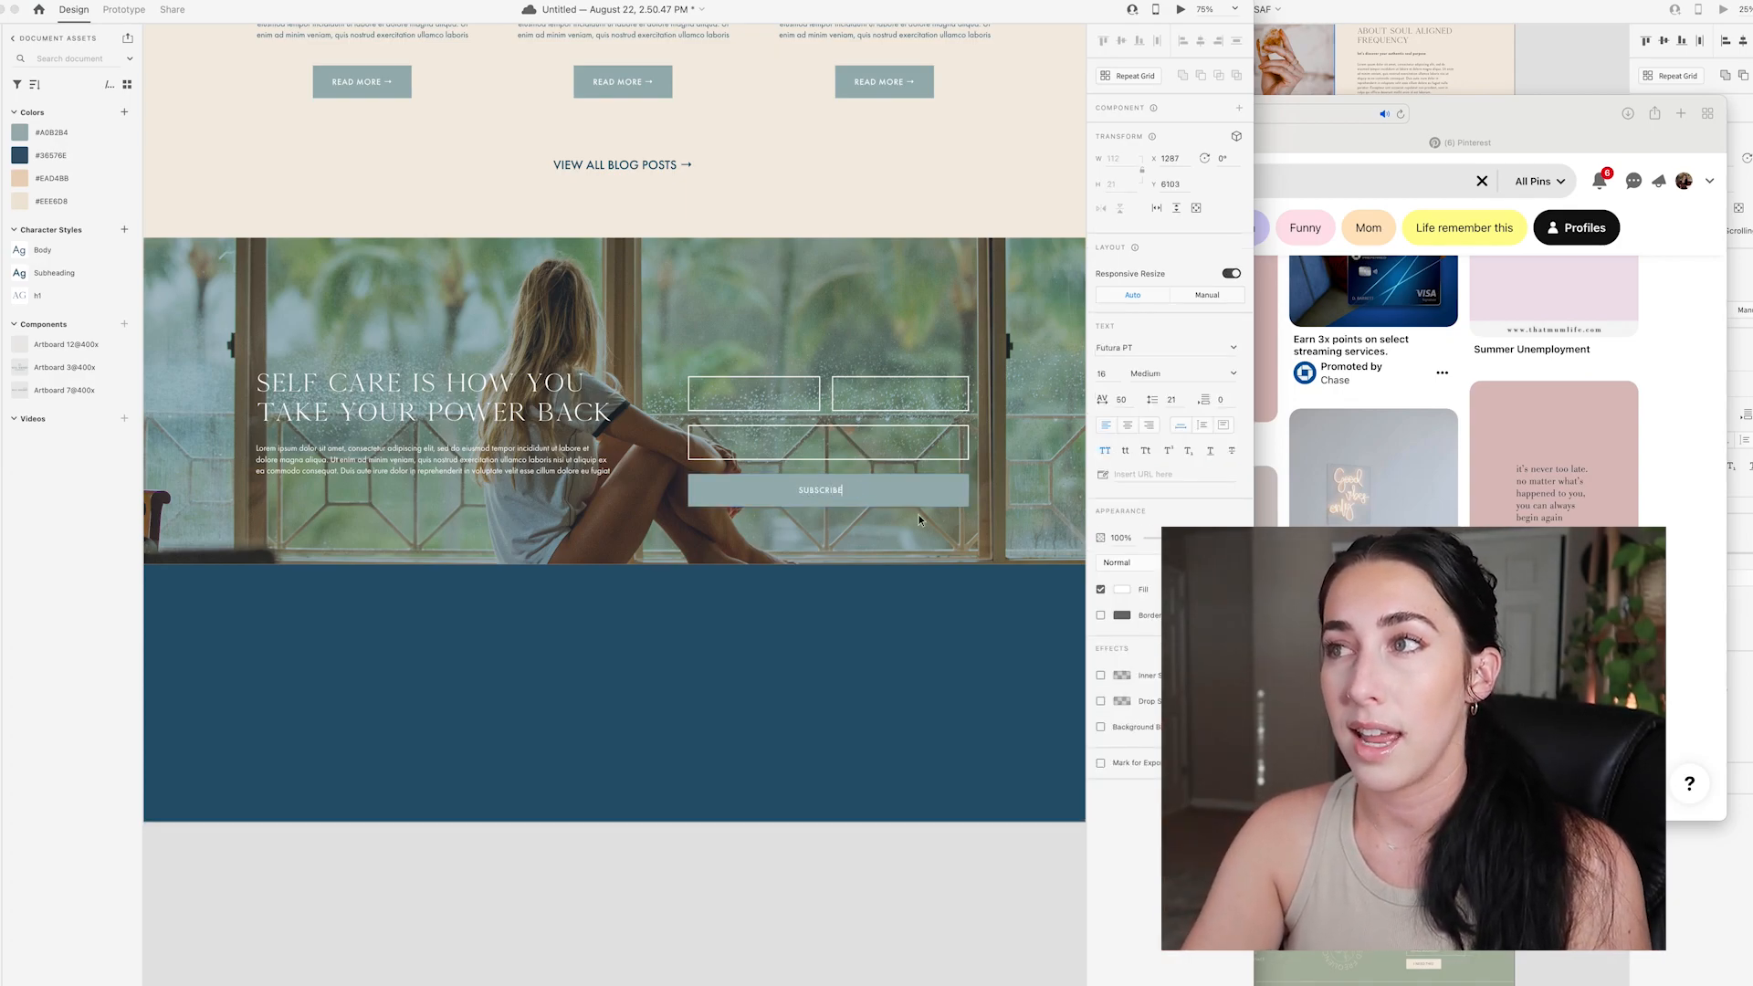
{"action": "left_click", "coordinate": [874, 506]}
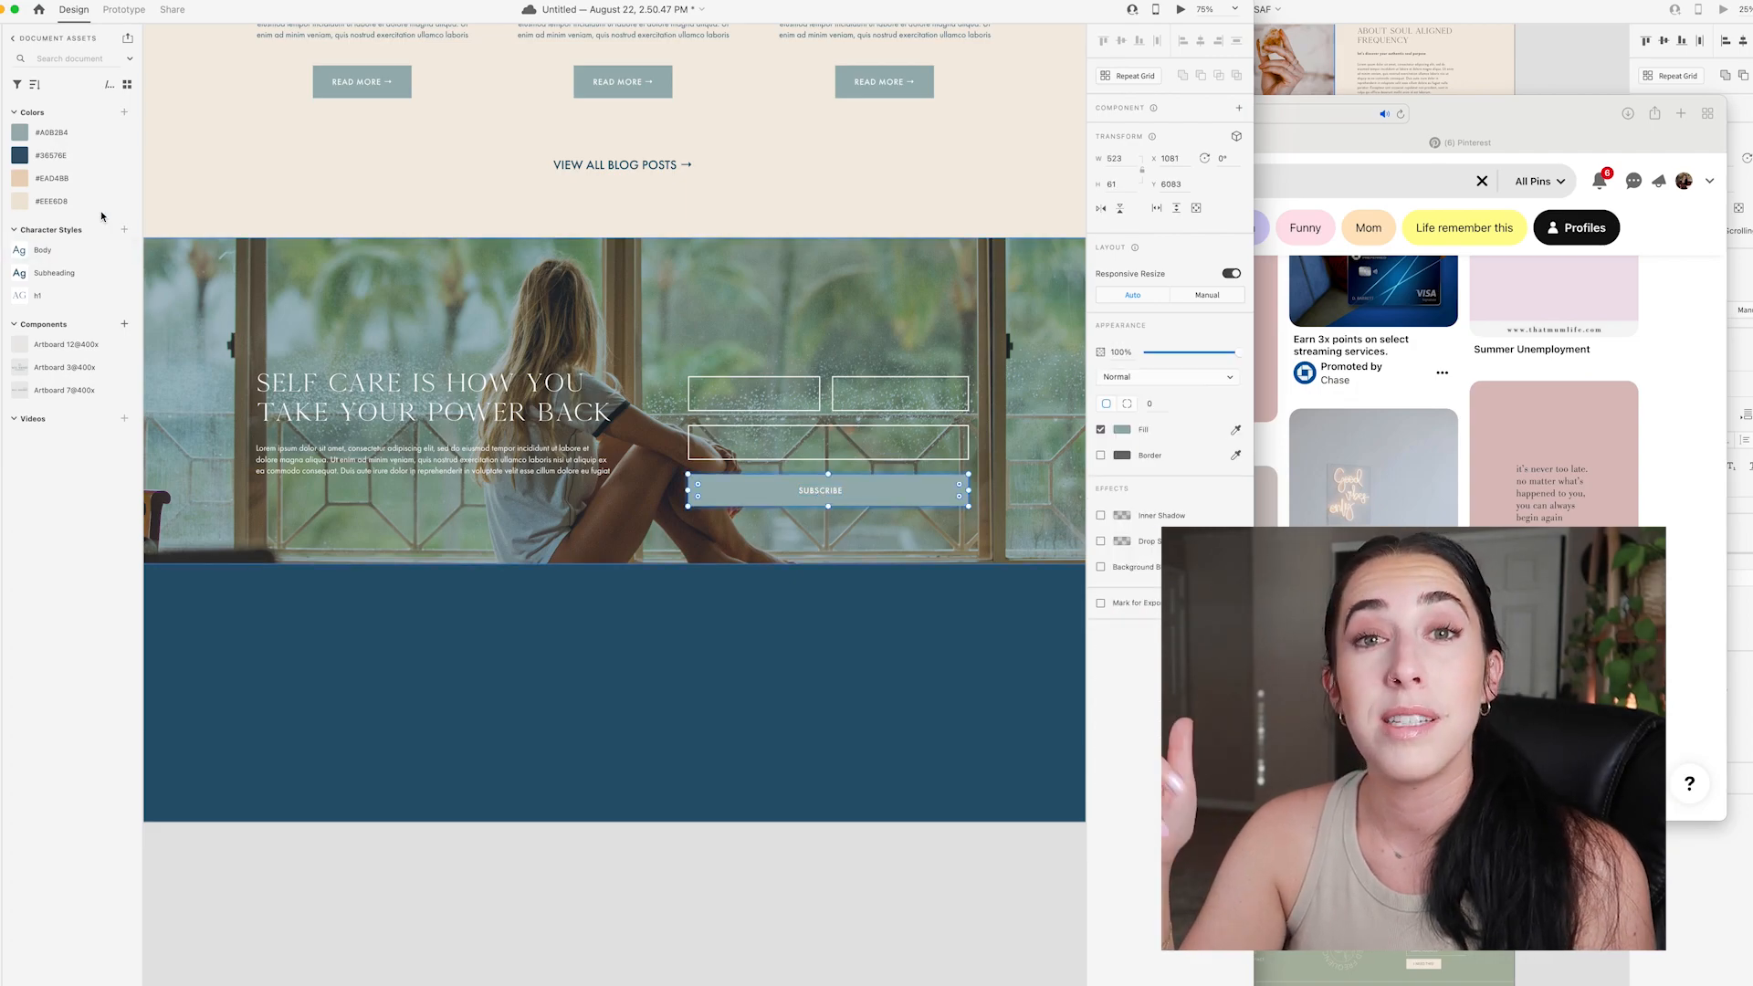
{"action": "left_click", "coordinate": [52, 178]}
{"action": "left_click", "coordinate": [808, 845]}
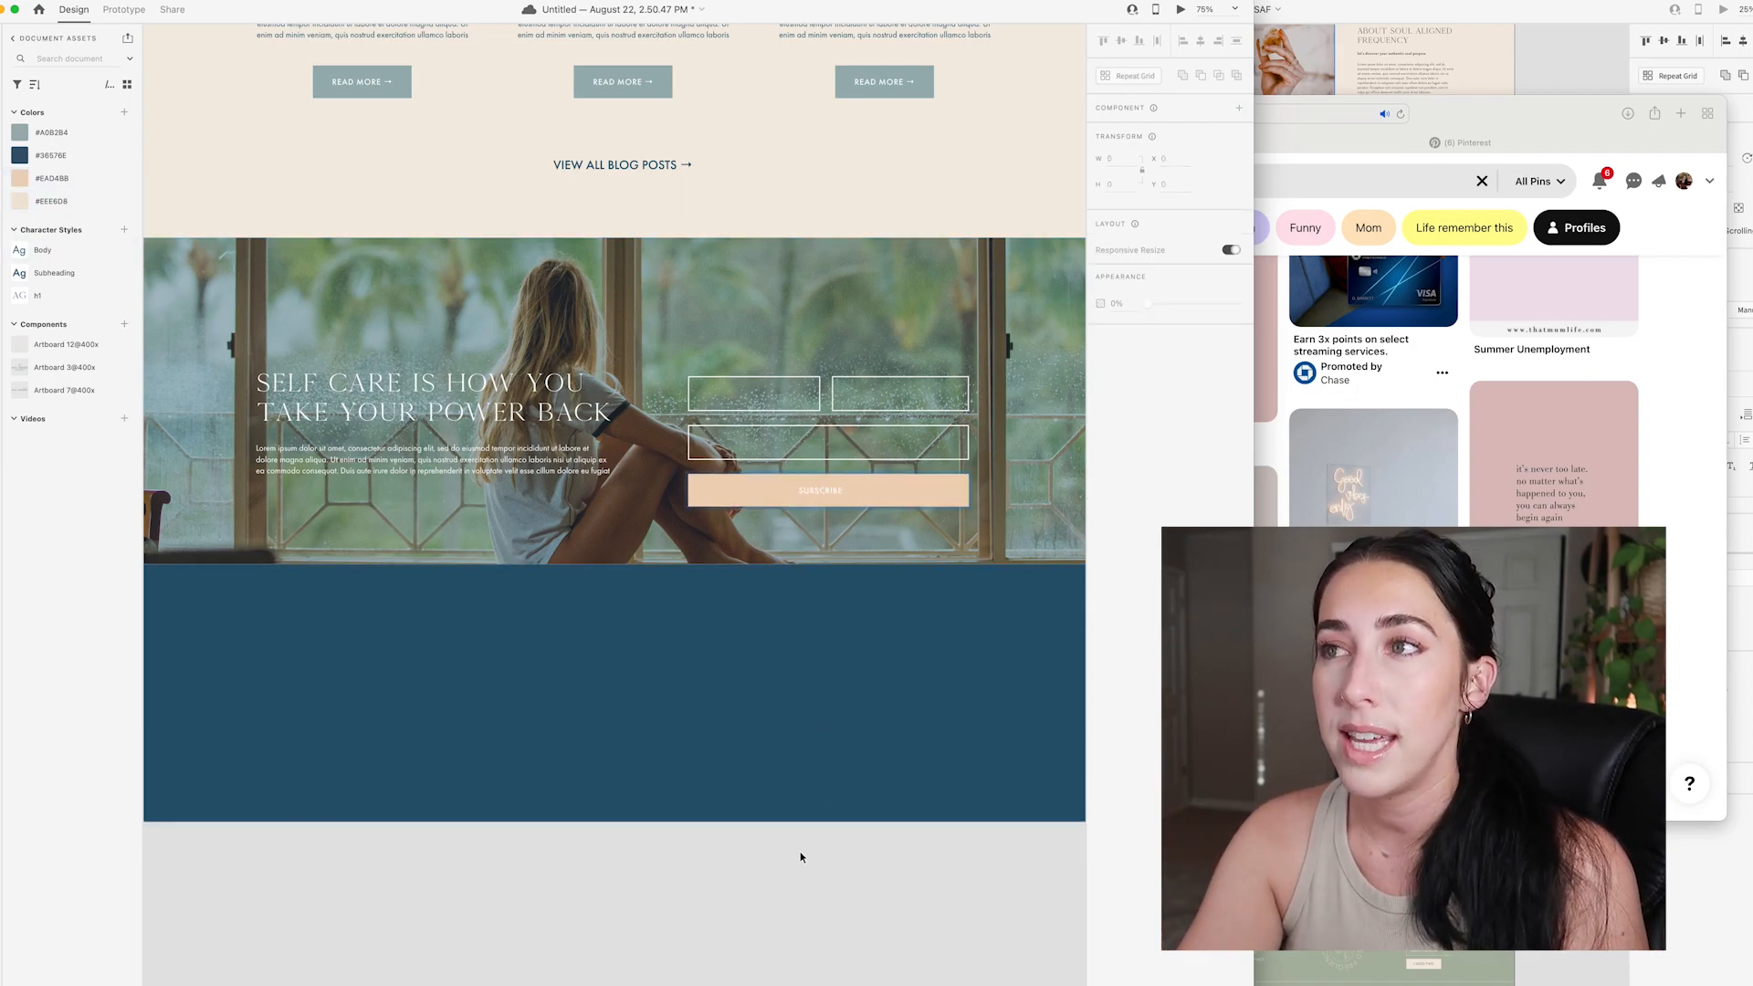
- Try the dark blue document colour on the whole Subscribe button and undo it
{"action": "left_click", "coordinate": [835, 490]}
{"action": "left_click", "coordinate": [43, 153]}
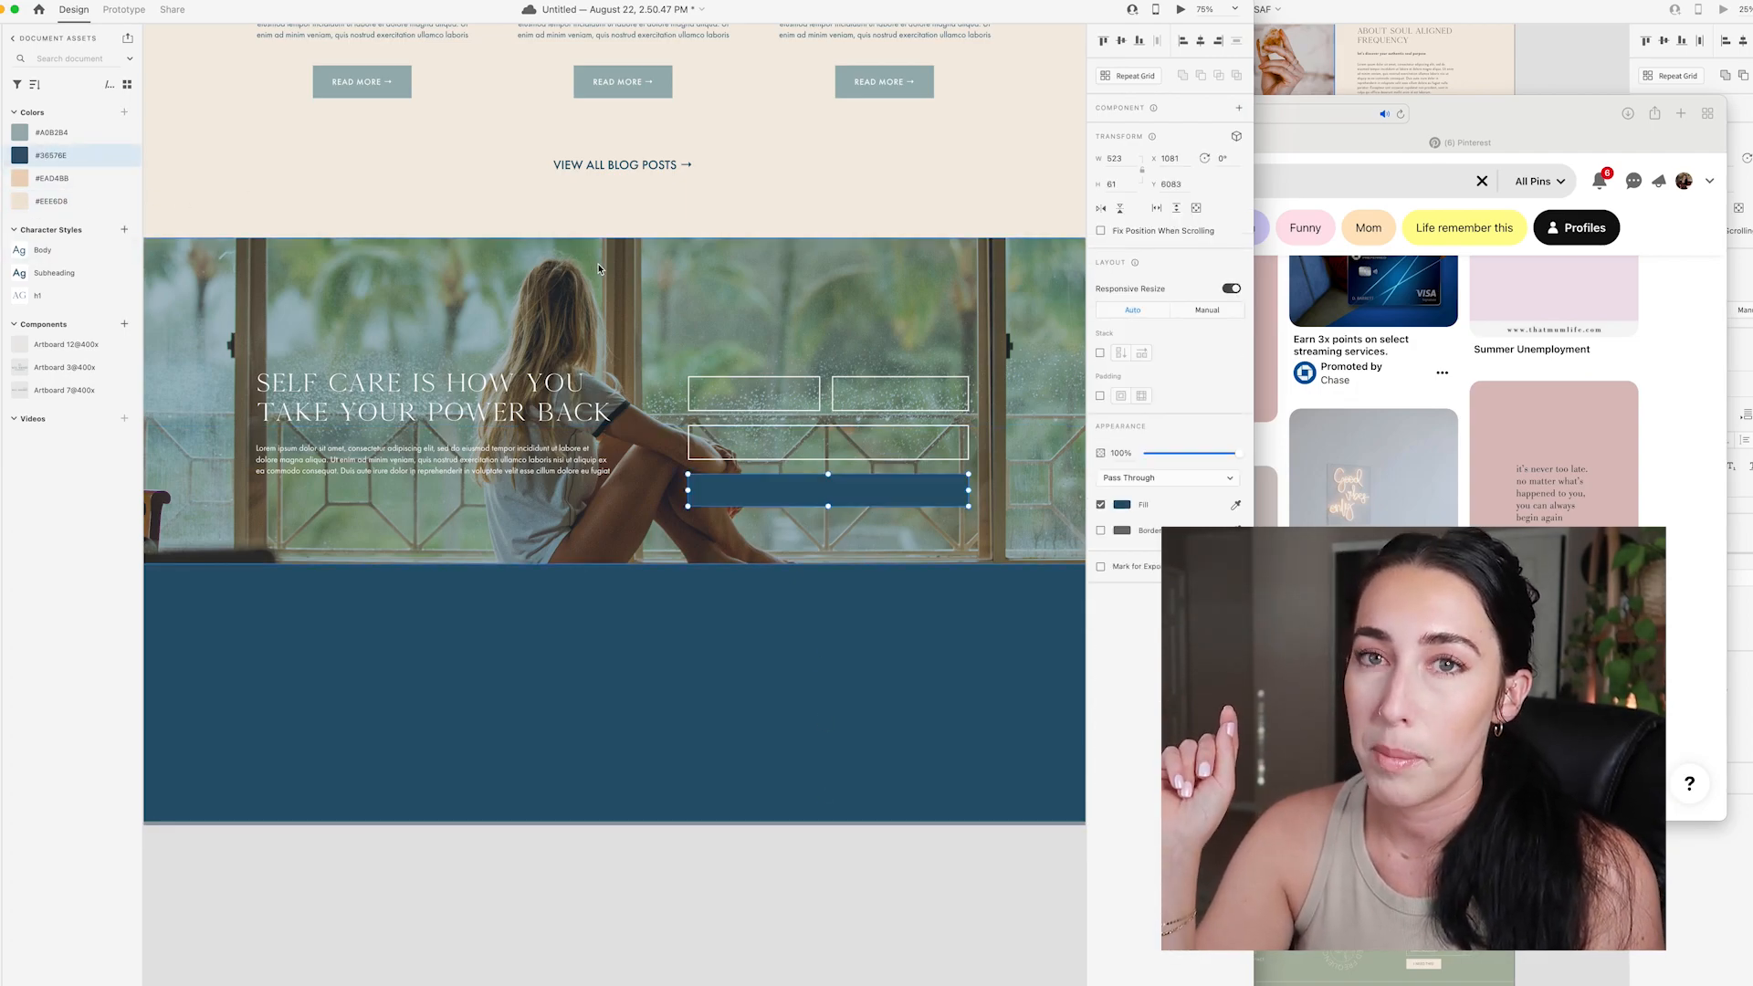
{"action": "key", "text": "super+z"}
- Try the dark blue document colour on the Subscribe label and undo the latest changes
{"action": "double_click", "coordinate": [845, 500]}
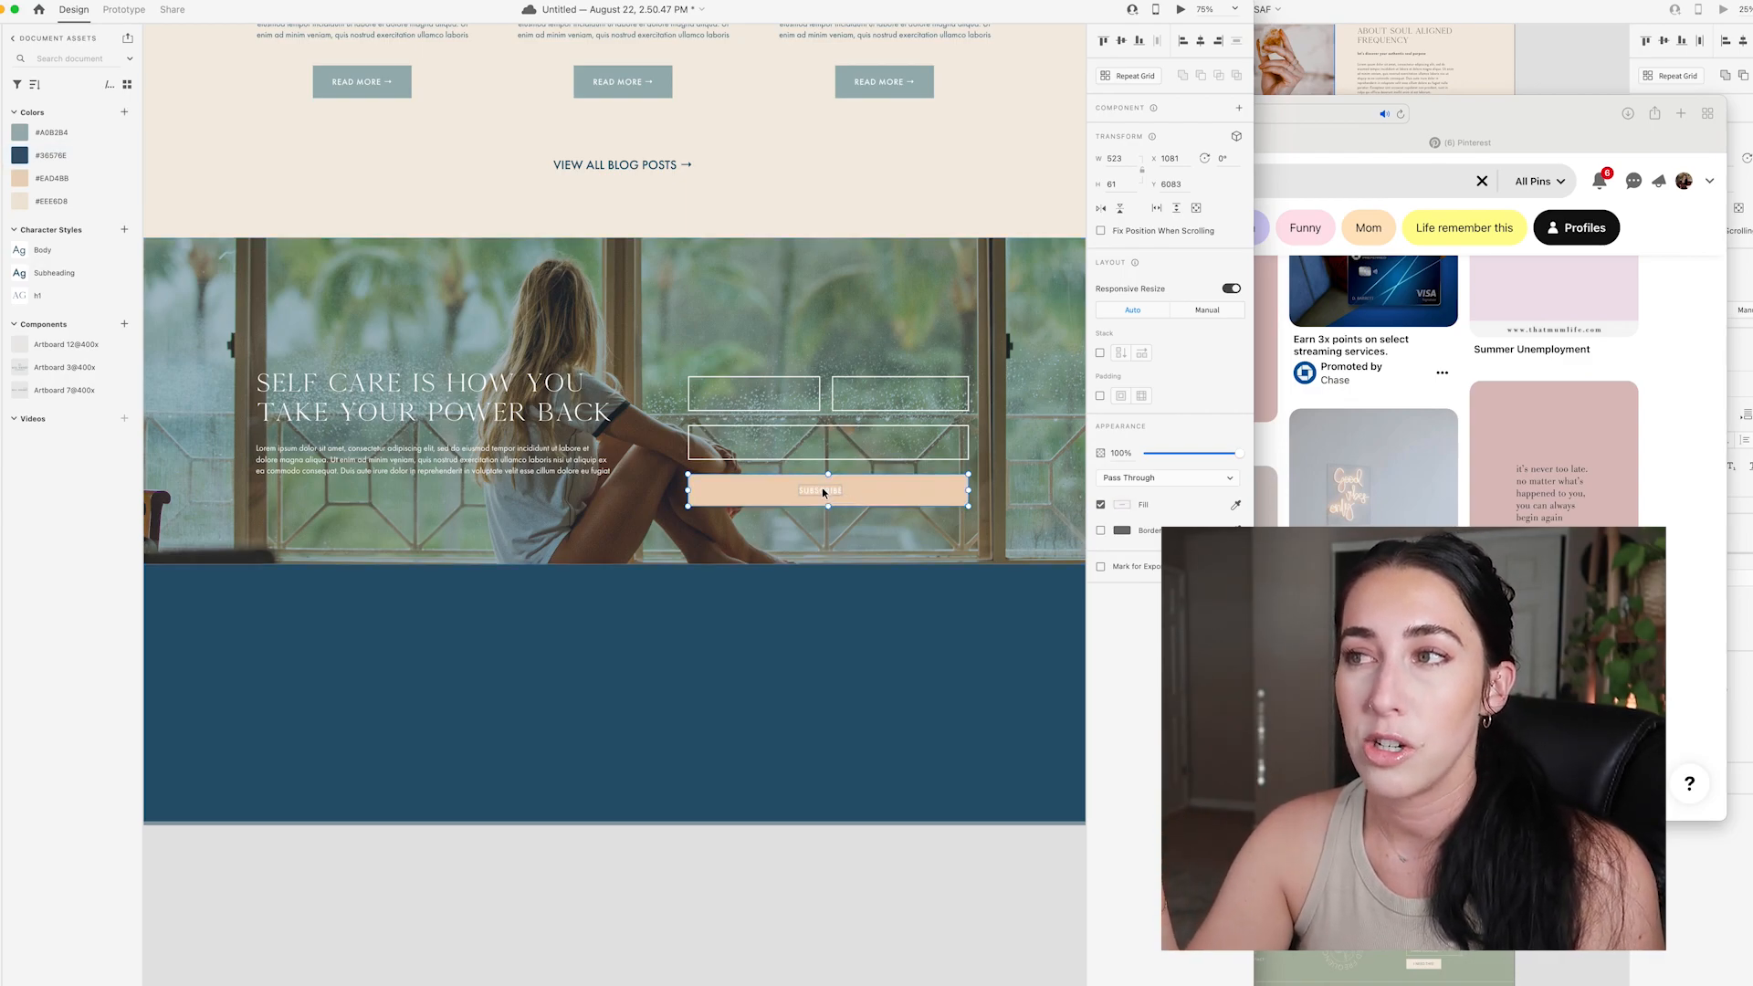
{"action": "double_click", "coordinate": [823, 491]}
{"action": "left_click", "coordinate": [35, 155]}
{"action": "left_click", "coordinate": [782, 835]}
{"action": "scroll", "coordinate": [774, 634], "scroll_direction": "up", "scroll_amount": 2}
{"action": "key", "text": "super+z"}
{"action": "key", "text": "super+z"}
{"action": "key", "text": "super+z"}
{"action": "key", "text": "super+z"}
{"action": "key", "text": "super+z"}
{"action": "key", "text": "super+z"}
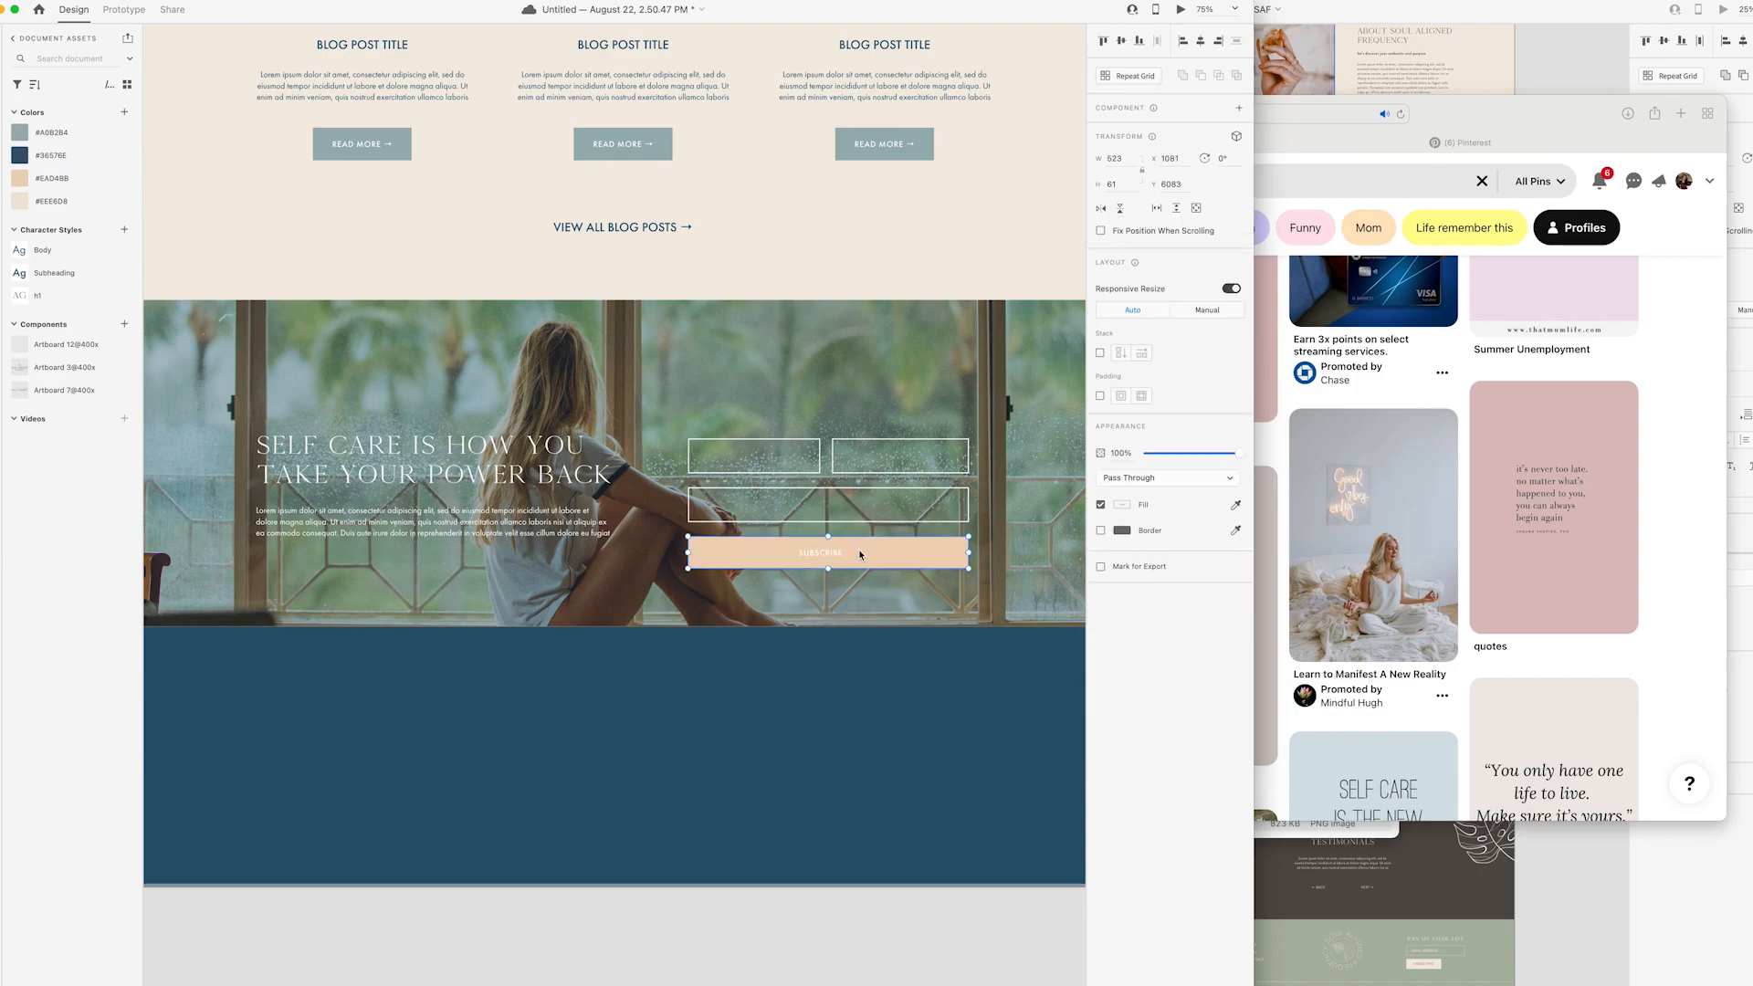
- Copy a blog post title into the form's first name field, change it to "FIRST NAME" and colour it white
{"action": "left_click_drag", "start_coordinate": [627, 50], "coordinate": [747, 462]}
{"action": "double_click", "coordinate": [747, 462]}
{"action": "type", "text": "MEGA"}
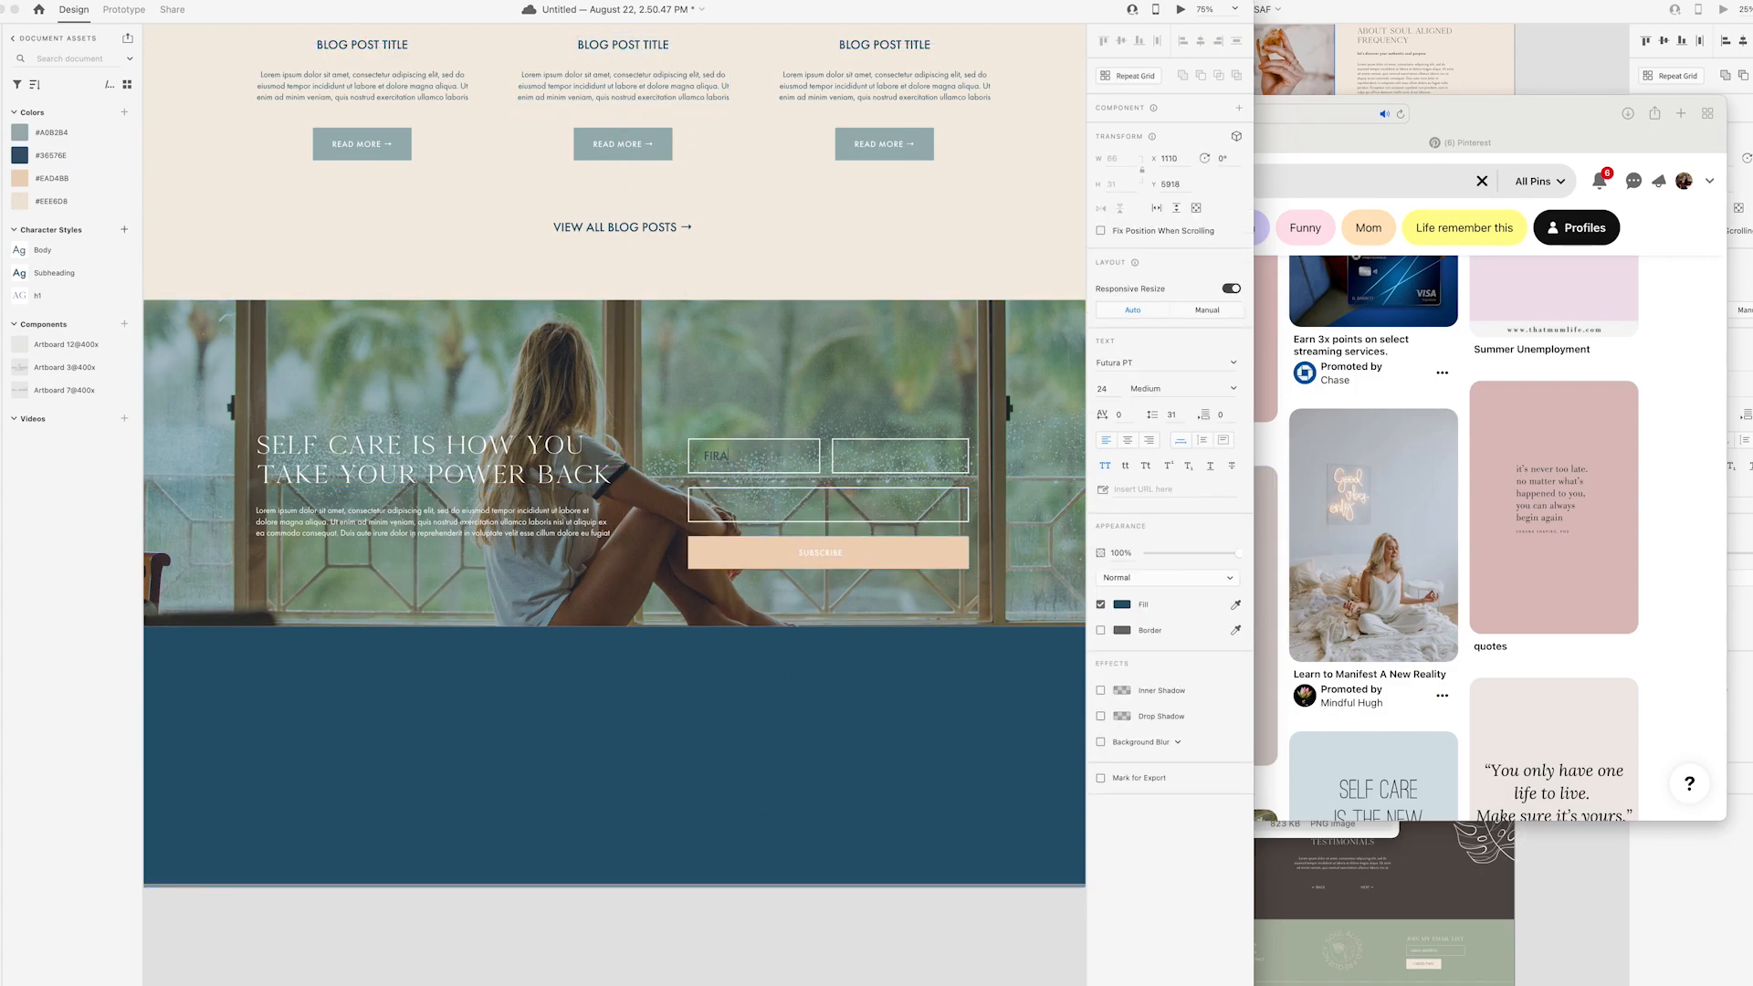
{"action": "left_click", "coordinate": [1123, 605]}
{"action": "left_click", "coordinate": [946, 522]}
- Copy the label into the adjacent field as "LAST NAME" and give both labels the Body character style in white
{"action": "left_click", "coordinate": [813, 928]}
{"action": "left_click_drag", "start_coordinate": [736, 456], "coordinate": [878, 461]}
{"action": "left_click", "coordinate": [736, 456], "text": "shift"}
{"action": "left_click", "coordinate": [42, 250]}
{"action": "left_click", "coordinate": [1122, 604]}
{"action": "left_click", "coordinate": [946, 522]}
{"action": "left_click", "coordinate": [879, 461]}
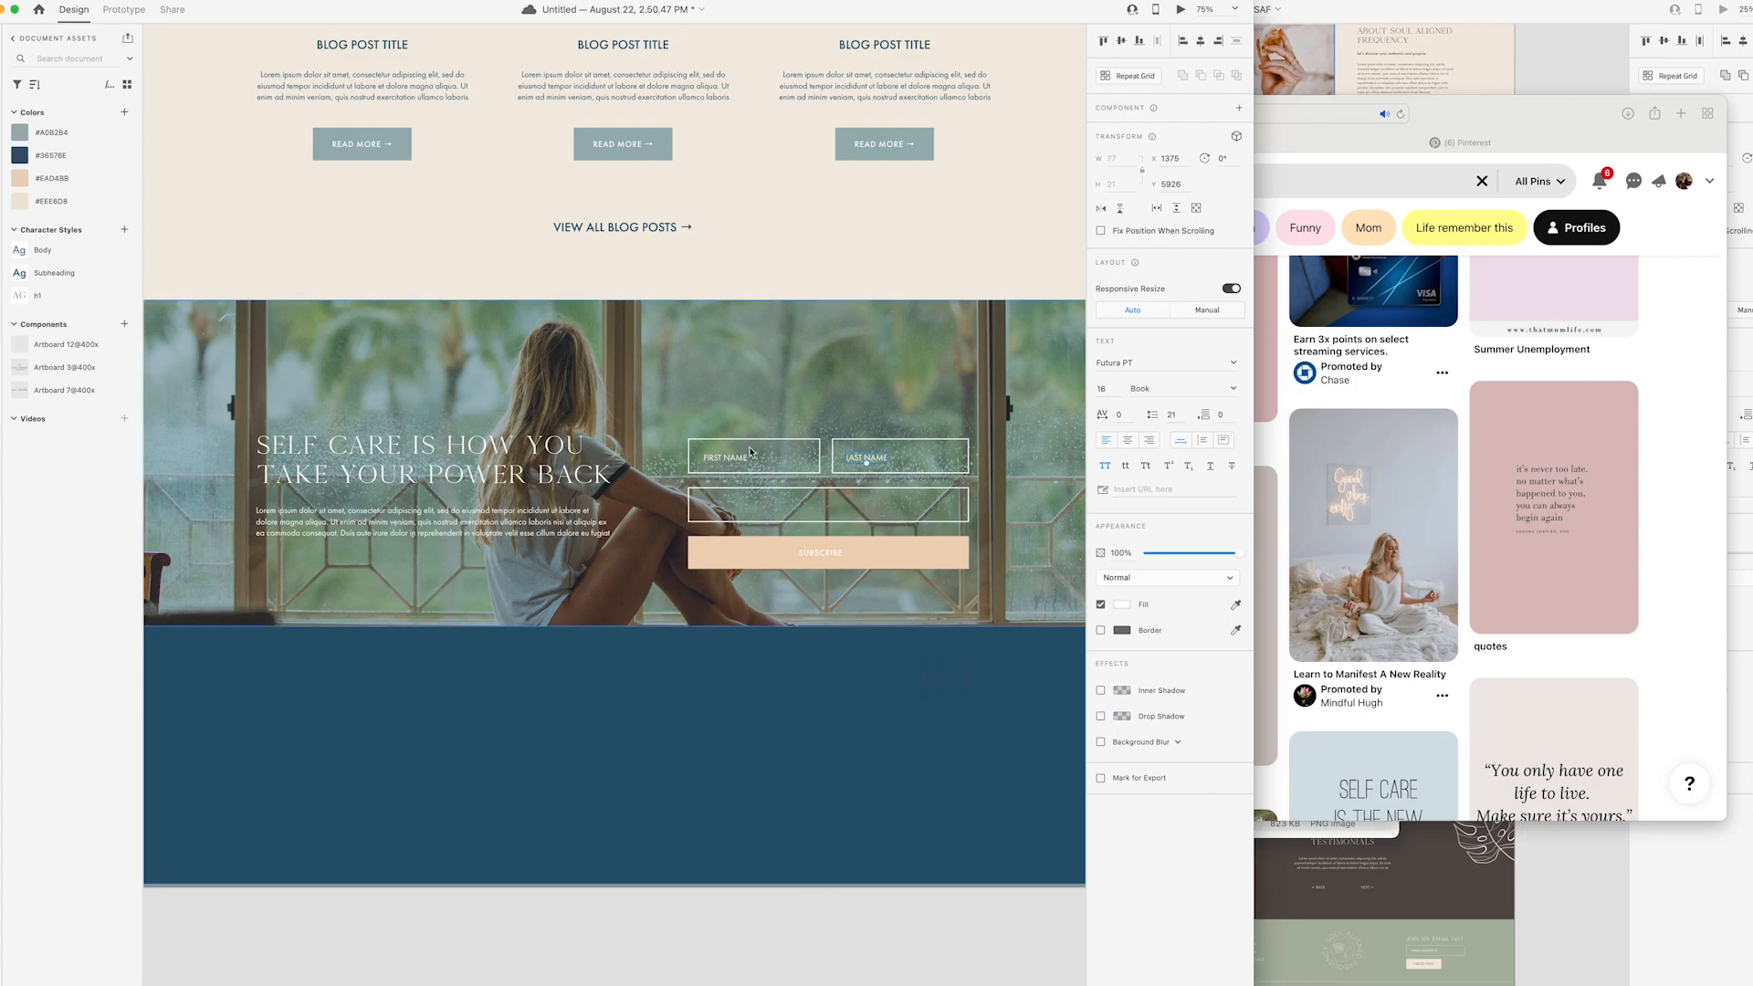
- Copy the "FIRST NAME" label into the wide field below and change it to "EMAIL ADDRESS"
{"action": "left_click_drag", "start_coordinate": [735, 457], "coordinate": [735, 505]}
{"action": "double_click", "coordinate": [735, 505]}
{"action": "type", "text": "EMAIL ADDRESS"}
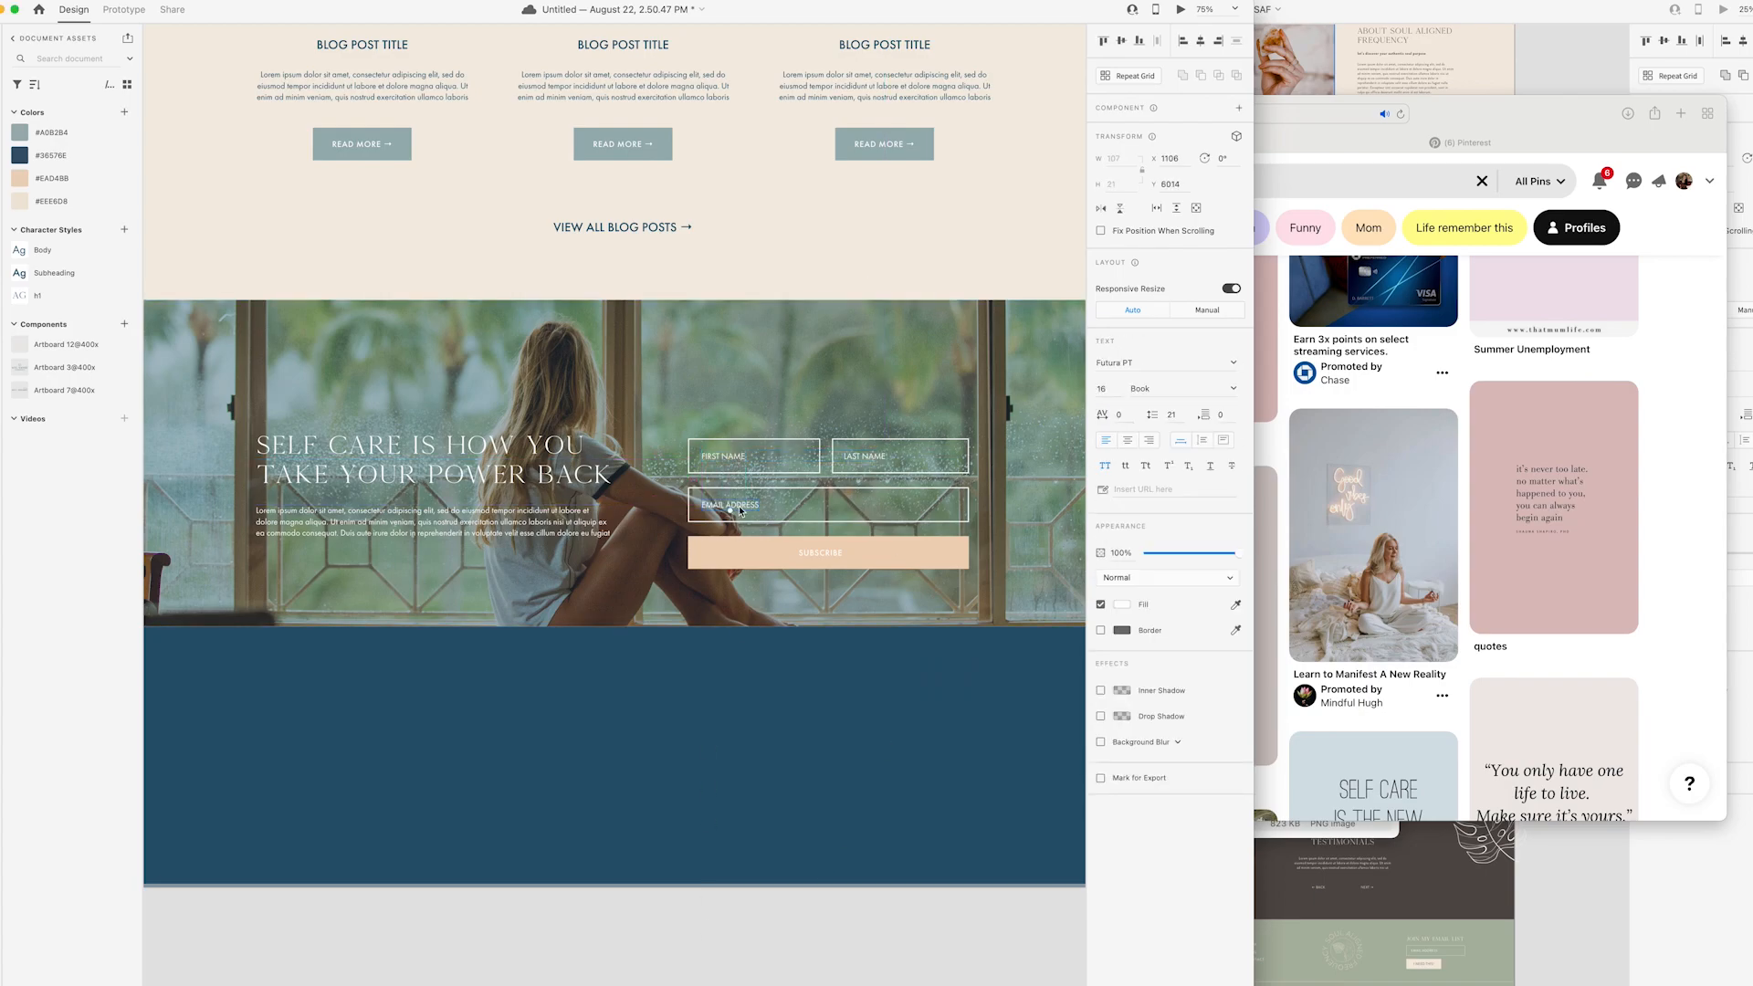
- Move the form fields, their labels and the Subscribe button together up to the vertical middle of the photo band
{"action": "left_click", "coordinate": [776, 552]}
{"action": "left_click", "coordinate": [818, 598]}
{"action": "left_click", "coordinate": [804, 553]}
{"action": "left_click", "coordinate": [735, 505], "text": "shift"}
{"action": "left_click", "coordinate": [731, 456], "text": "shift"}
{"action": "left_click", "coordinate": [858, 457], "text": "shift"}
{"action": "left_click_drag", "start_coordinate": [895, 460], "coordinate": [895, 419]}
- Replace the heading's paragraph with "Join our email list for tips on how to take your power back today!" in larger white text
{"action": "double_click", "coordinate": [429, 521]}
{"action": "type", "text": "Join our email list for tips on how to take your power back today!"}
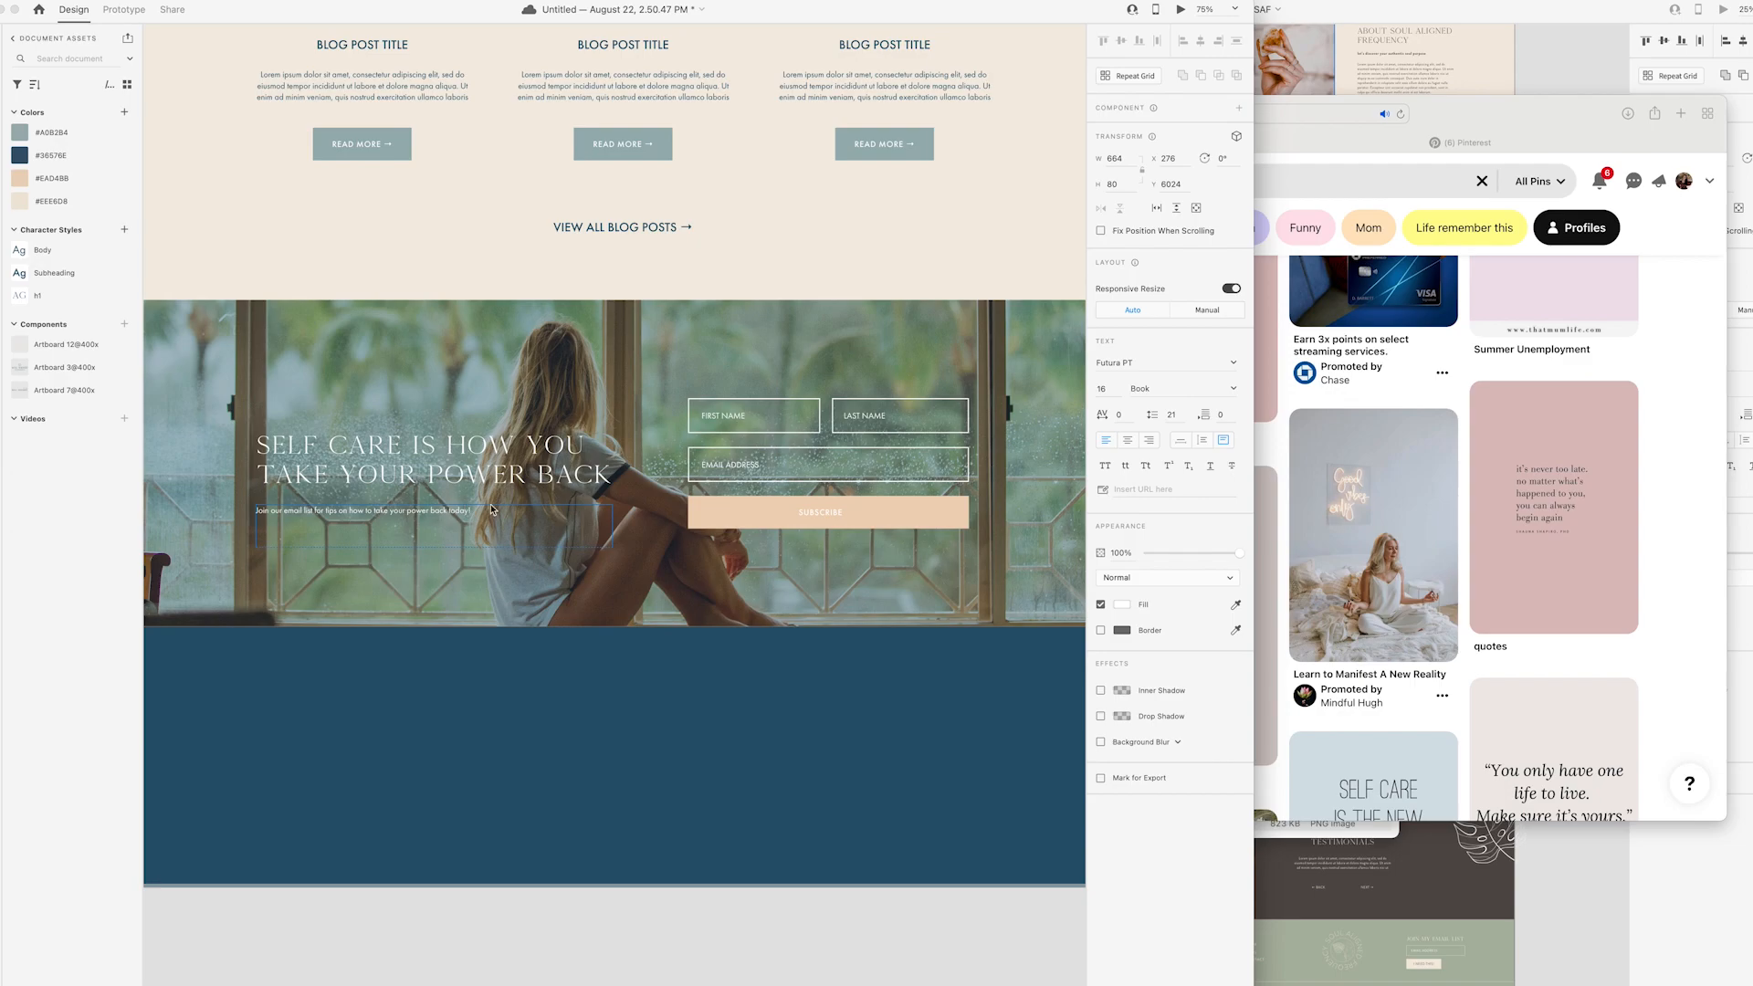
{"action": "left_click", "coordinate": [1121, 604]}
{"action": "left_click_drag", "start_coordinate": [1006, 585], "coordinate": [946, 520]}
{"action": "left_click_drag", "start_coordinate": [434, 547], "coordinate": [468, 508]}
- Tuck the sign-up line under the heading, group both texts and align the group vertically with the photo
{"action": "left_click_drag", "start_coordinate": [584, 501], "coordinate": [592, 502]}
{"action": "left_click", "coordinate": [544, 479], "text": "shift"}
{"action": "key", "text": "super+g"}
{"action": "left_click", "coordinate": [622, 612], "text": "shift"}
{"action": "key", "text": "ctrl+super+m"}
{"action": "left_click", "coordinate": [659, 753]}
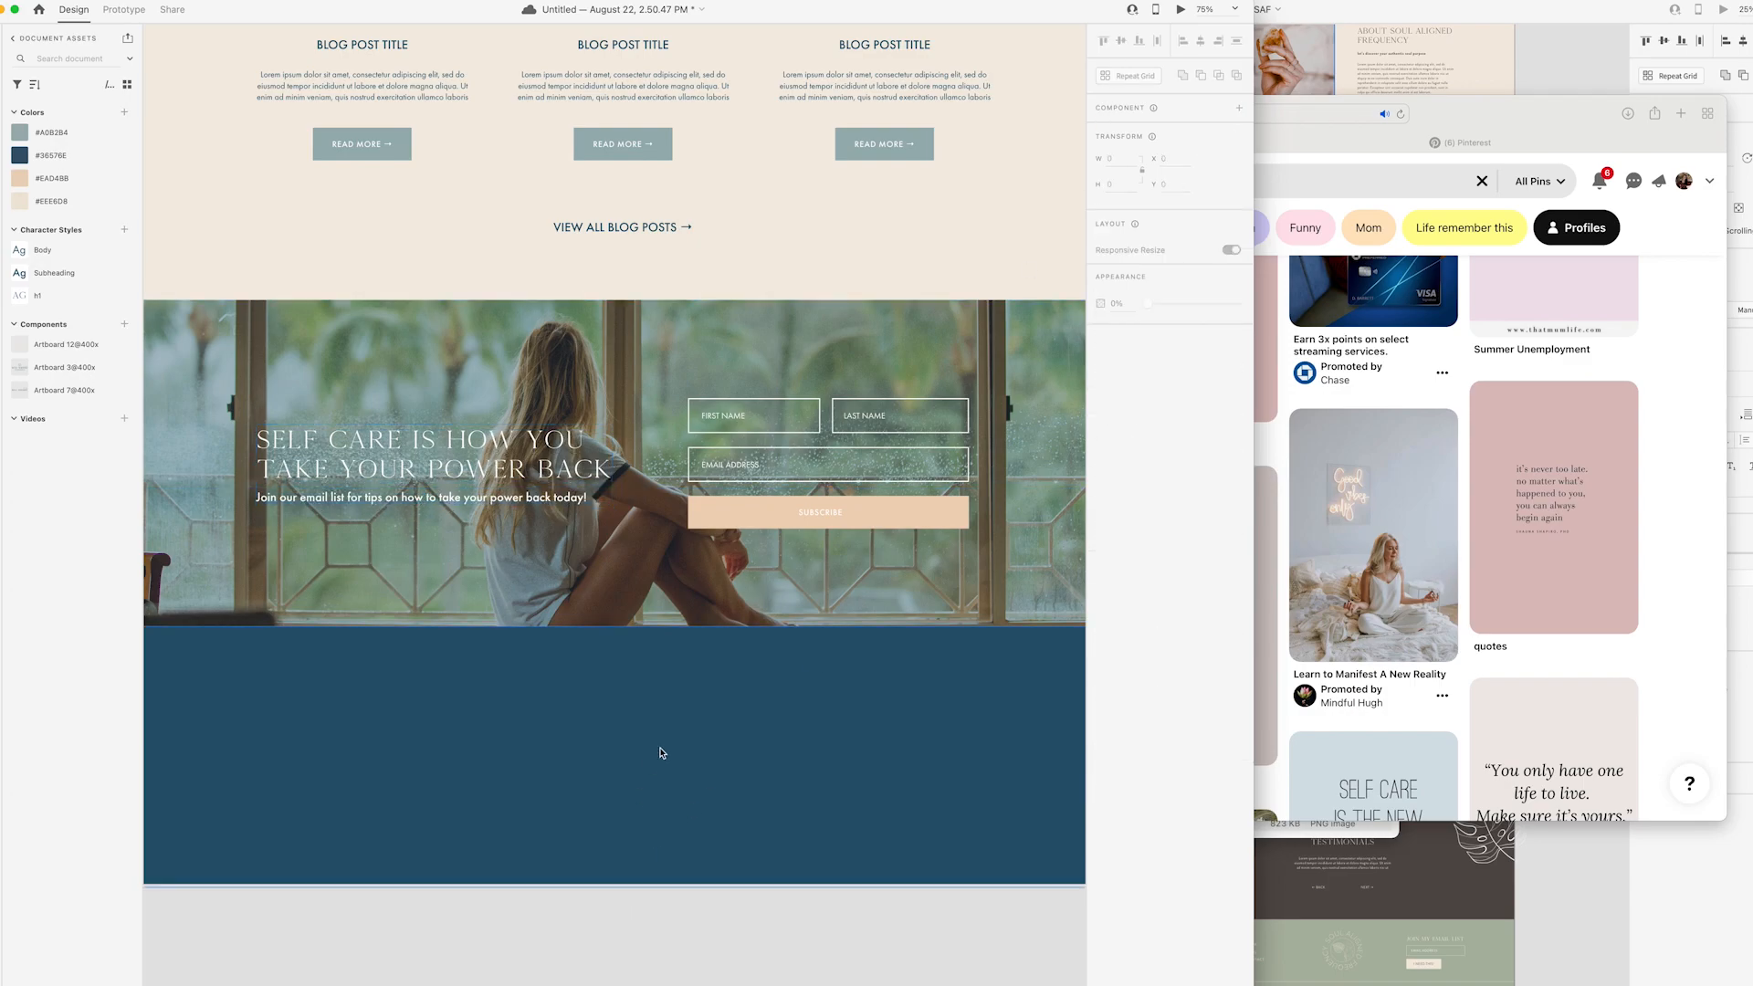
- Compare the whole page mockup with the footer of the SAF reference design
{"action": "key", "text": "super+minus"}
{"action": "key", "text": "super+minus"}
{"action": "left_click", "coordinate": [804, 521]}
{"action": "left_click", "coordinate": [1202, 369]}
{"action": "left_click", "coordinate": [998, 470]}
{"action": "scroll", "coordinate": [996, 471], "scroll_direction": "up", "scroll_amount": 4}
{"action": "scroll", "coordinate": [996, 470], "scroll_direction": "up", "scroll_amount": 10}
{"action": "left_click", "coordinate": [1383, 904]}
{"action": "scroll", "coordinate": [1383, 904], "scroll_direction": "down", "scroll_amount": 4}
{"action": "key", "text": "super+grave"}
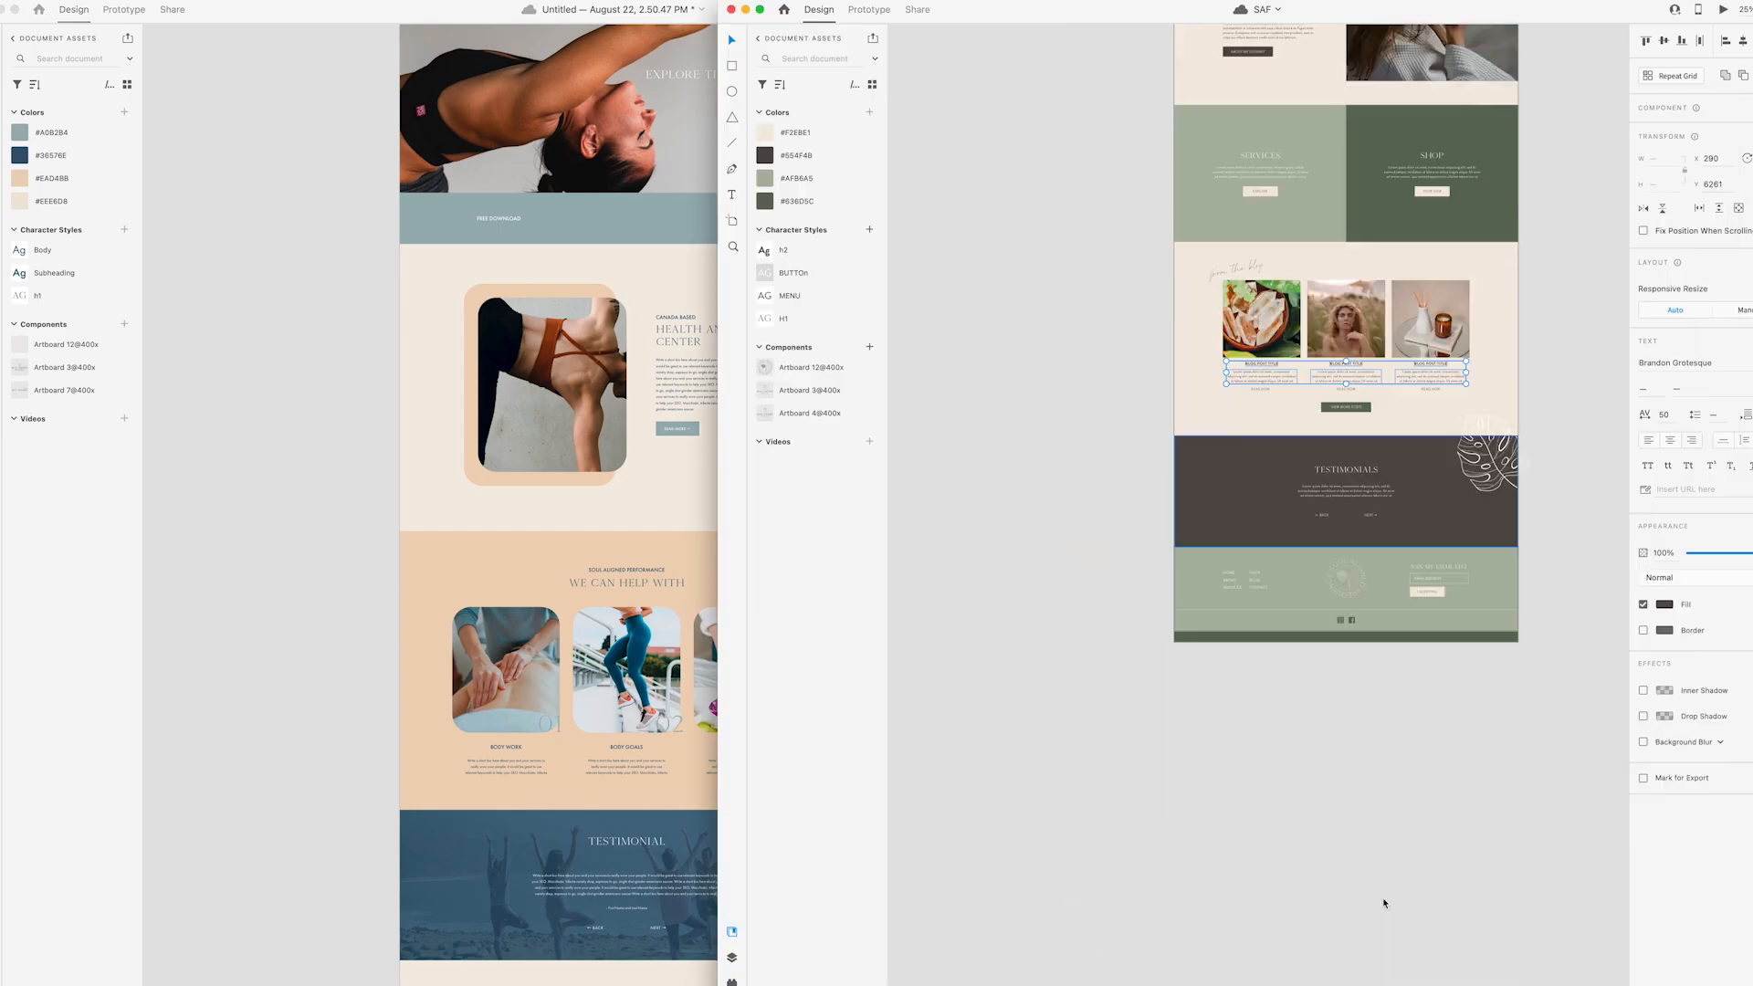
{"action": "scroll", "coordinate": [944, 540], "scroll_direction": "down", "scroll_amount": 10}
{"action": "scroll", "coordinate": [771, 736], "scroll_direction": "up", "scroll_amount": 2}
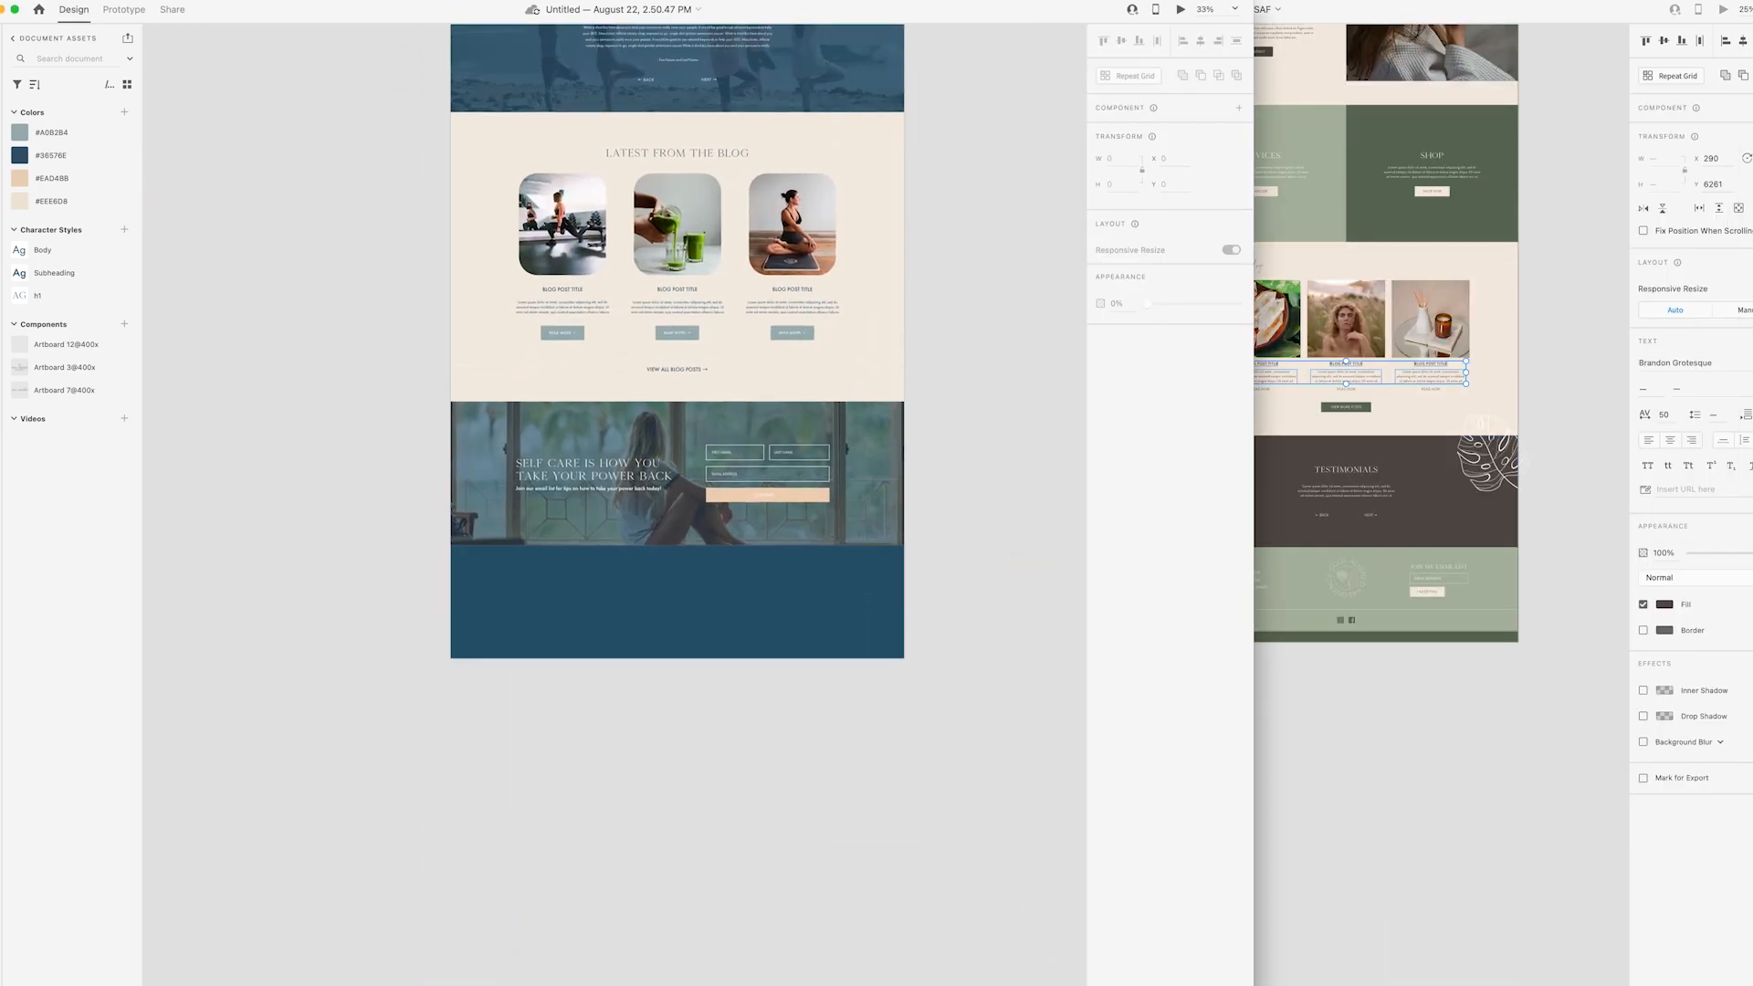
- Add a white "PHONE EMAIL" text line, horizontally centred near the upper edge of the dark blue footer
{"action": "key", "text": "t"}
{"action": "left_click", "coordinate": [578, 571]}
{"action": "type", "text": "pho"}
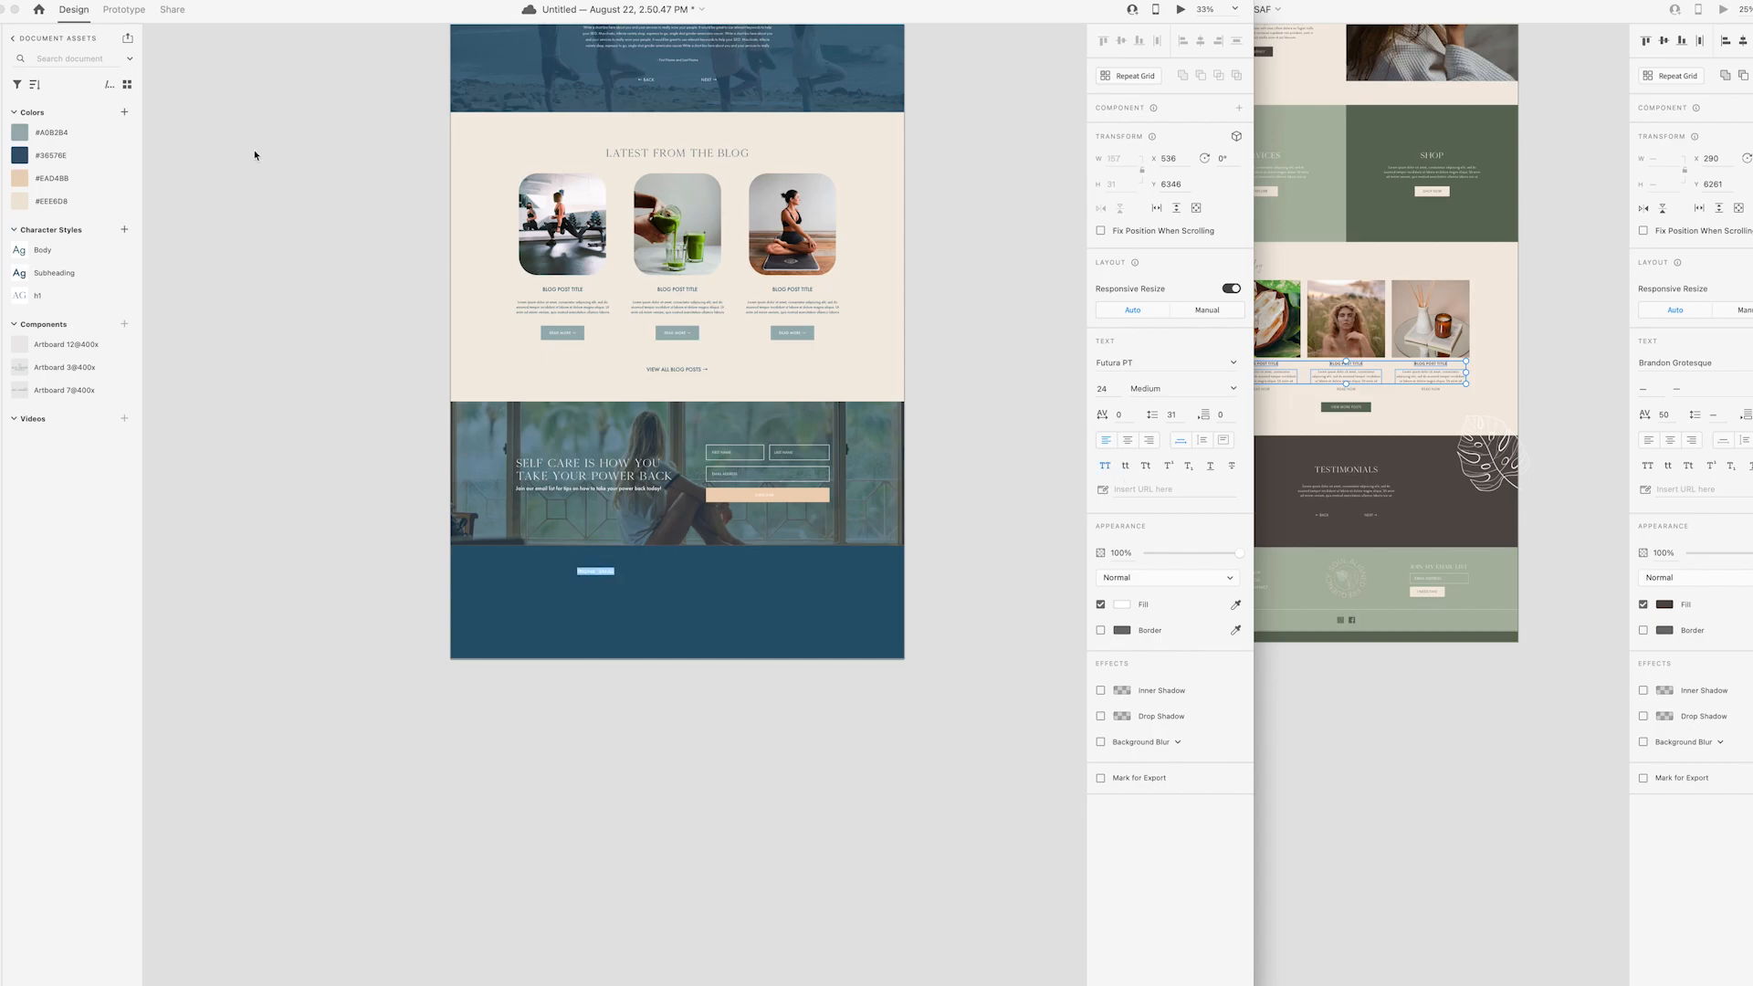
{"action": "left_click", "coordinate": [1200, 40]}
{"action": "left_click_drag", "start_coordinate": [685, 574], "coordinate": [685, 565]}
{"action": "left_click", "coordinate": [928, 544]}
{"action": "key", "text": "super+1"}
{"action": "double_click", "coordinate": [826, 676]}
{"action": "key", "text": "Escape"}
{"action": "left_click", "coordinate": [1199, 41]}
- Draw a borderless white circle about 4 px wide as a separator dot between Phone and Email
{"action": "left_click", "coordinate": [805, 776]}
{"action": "key", "text": "e"}
{"action": "mouse_move", "coordinate": [780, 694]}
{"action": "left_mouse_down"}
{"action": "mouse_move", "coordinate": [809, 722]}
{"action": "mouse_move", "coordinate": [801, 691]}
{"action": "mouse_move", "coordinate": [845, 672]}
{"action": "mouse_move", "coordinate": [830, 674]}
{"action": "left_mouse_up"}
{"action": "left_click", "coordinate": [1112, 185]}
{"action": "left_click", "coordinate": [1101, 444]}
{"action": "left_click", "coordinate": [805, 669], "text": "shift"}
{"action": "left_click", "coordinate": [922, 657]}
{"action": "key", "text": "super+minus"}
{"action": "left_click", "coordinate": [768, 887]}
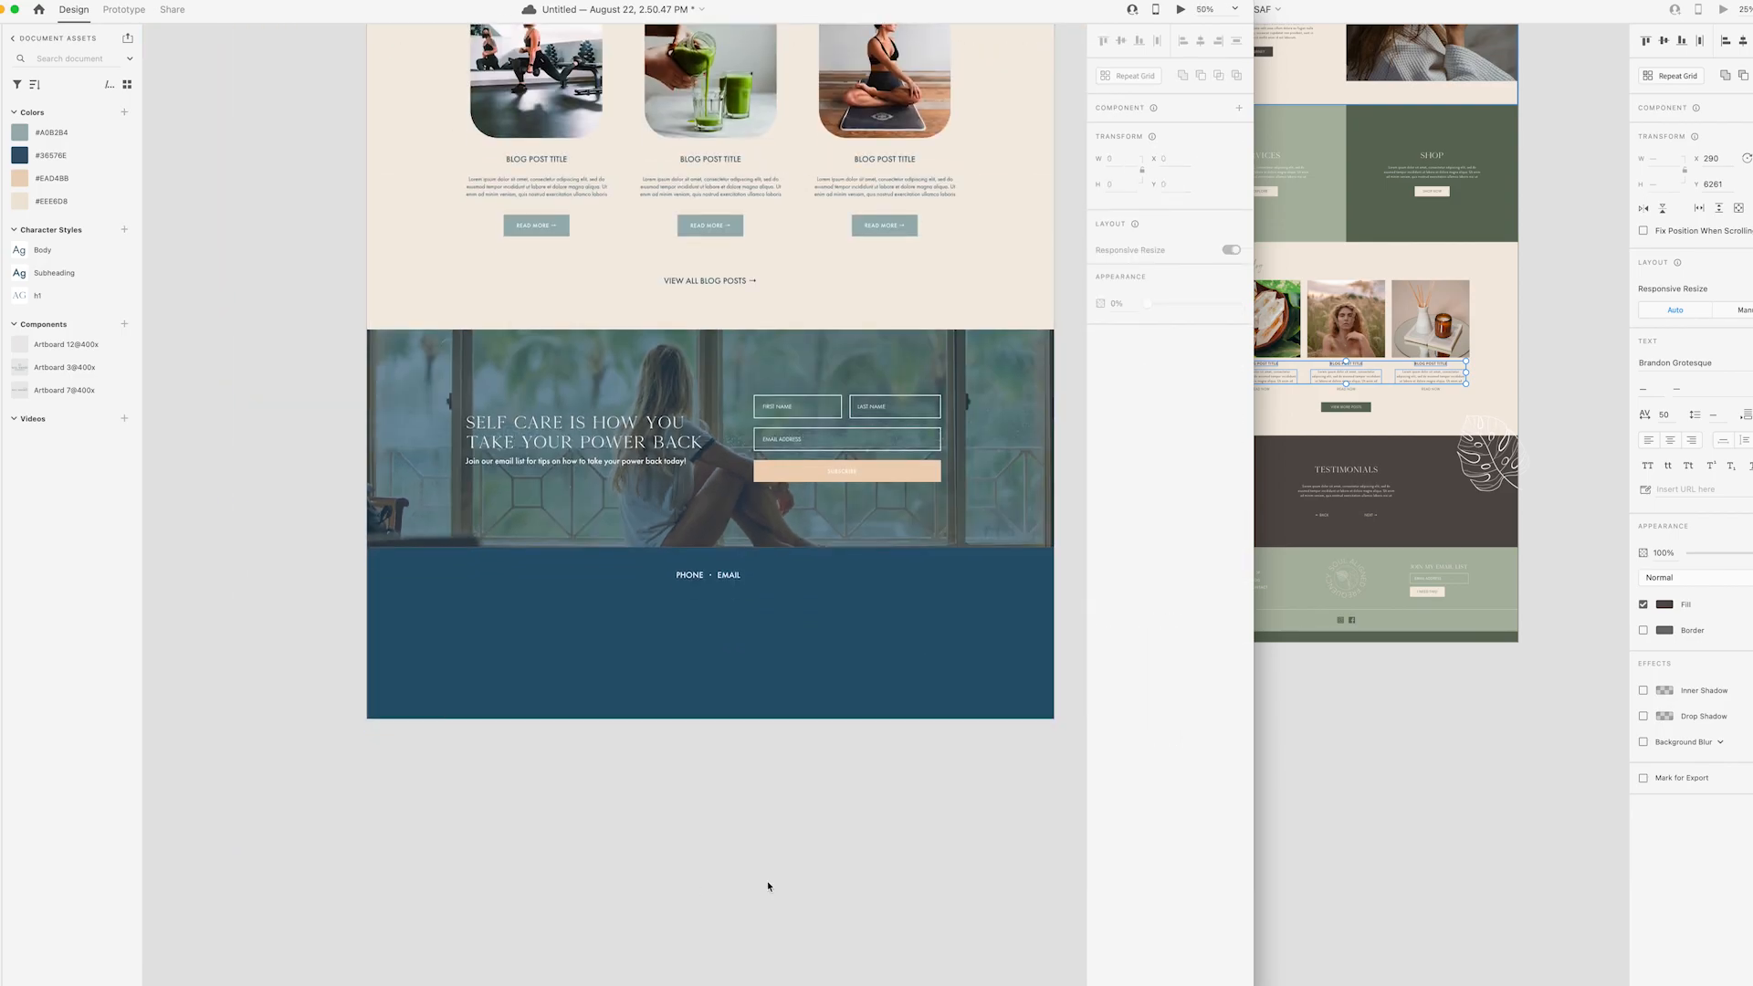
- Add a left-side footer menu list reading Home, About, Services, Schedule and Blog, set in all caps
{"action": "scroll", "coordinate": [792, 876], "scroll_direction": "up", "scroll_amount": 2}
{"action": "key", "text": "t"}
{"action": "left_click", "coordinate": [399, 666]}
{"action": "type", "text": "Home"}
{"action": "key", "text": "Return"}
{"action": "type", "text": "abouy"}
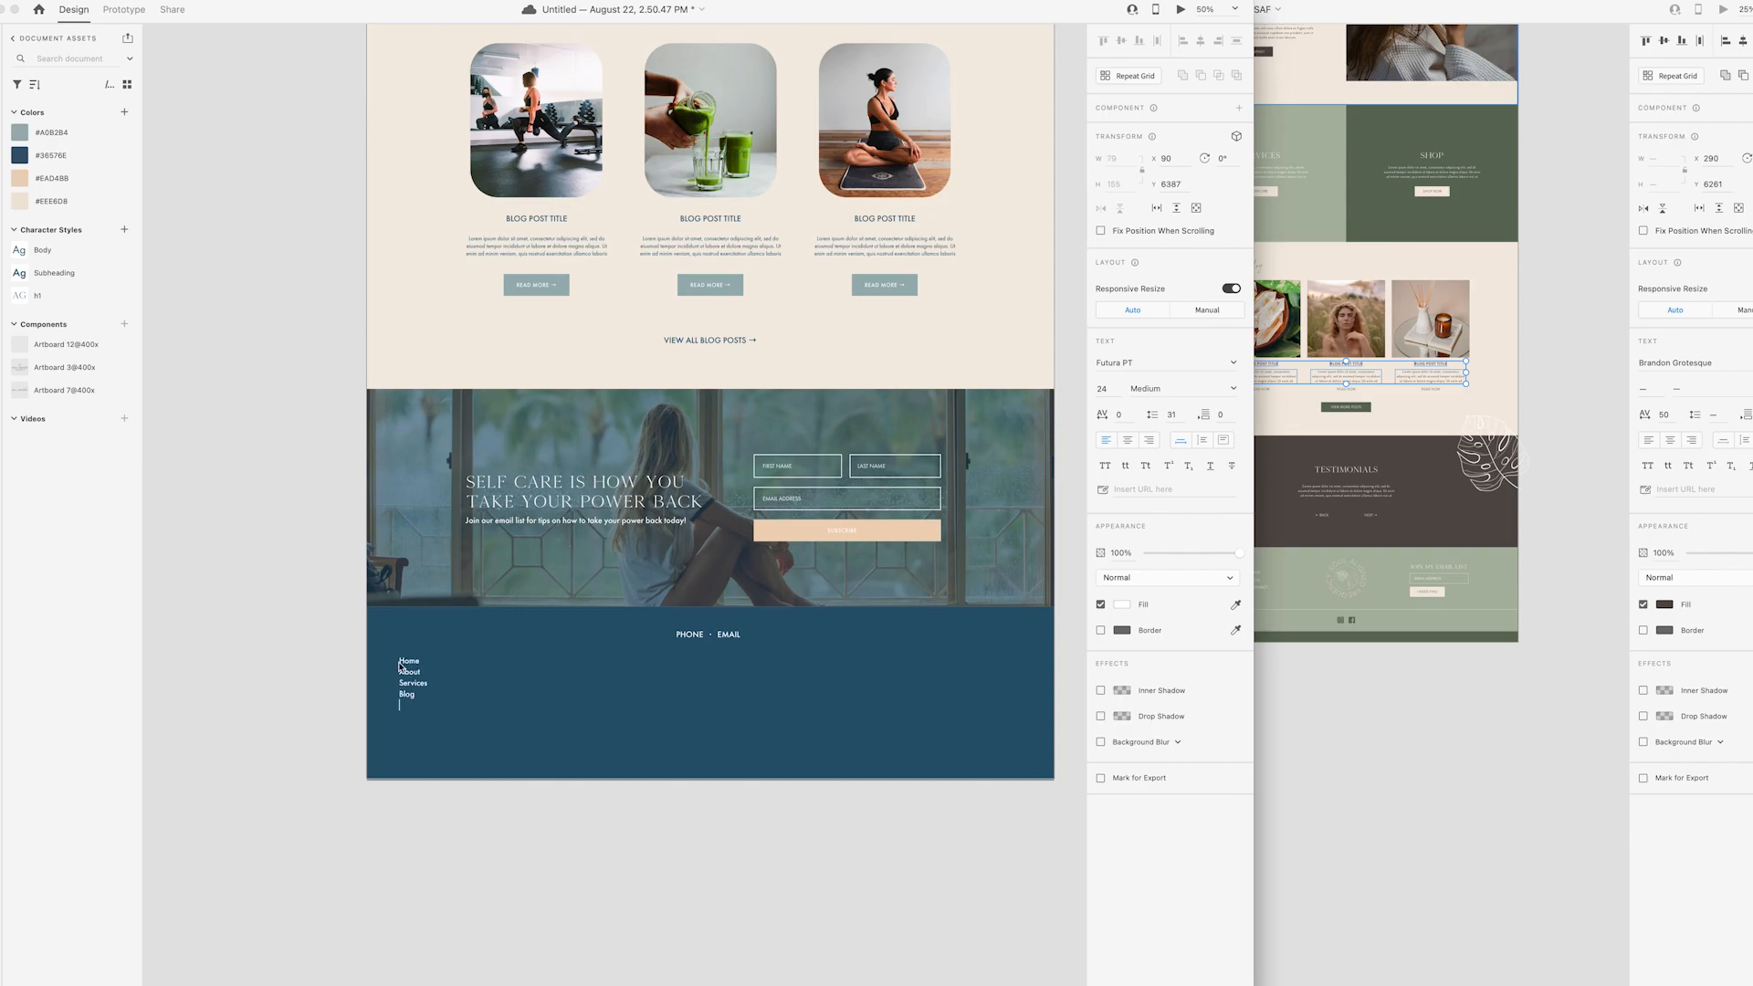
{"action": "key", "text": "Escape"}
{"action": "scroll", "coordinate": [308, 658], "scroll_direction": "up", "scroll_amount": 20}
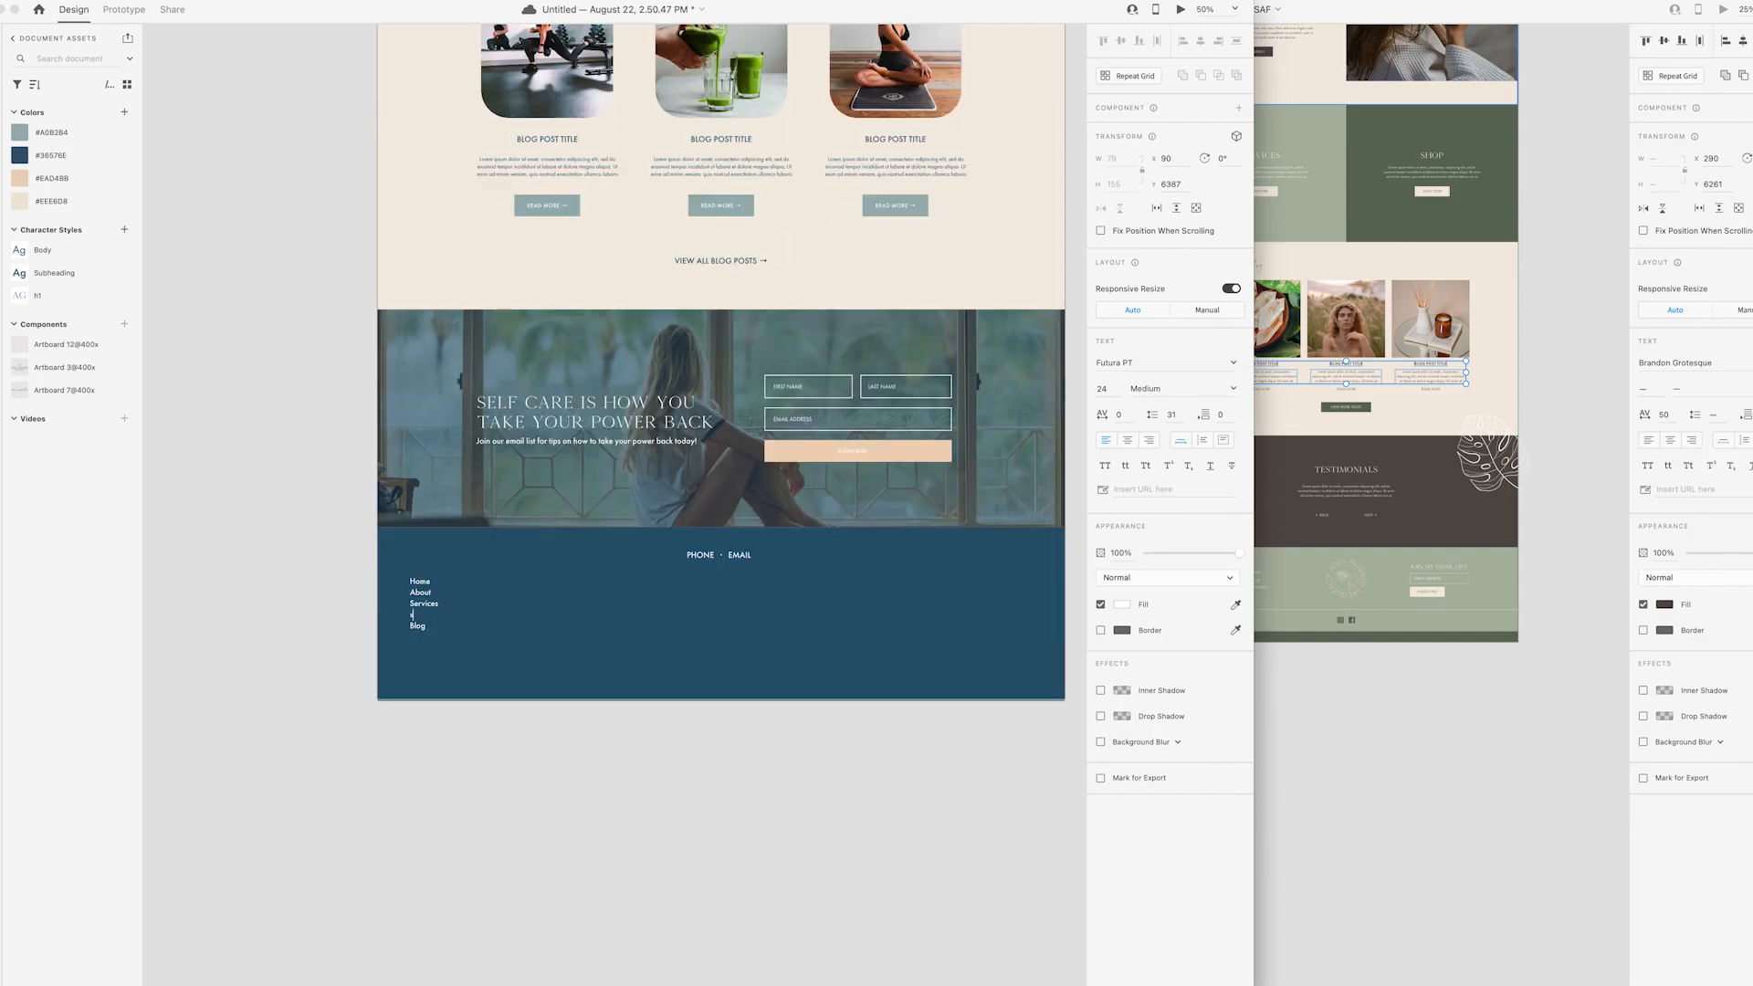
{"action": "left_click", "coordinate": [1105, 466]}
{"action": "key", "text": "Escape"}
- Set the footer menu list's line spacing to 60 and adjust its position inside the dark blue footer
{"action": "left_click", "coordinate": [1170, 414]}
{"action": "key", "text": "Up"}
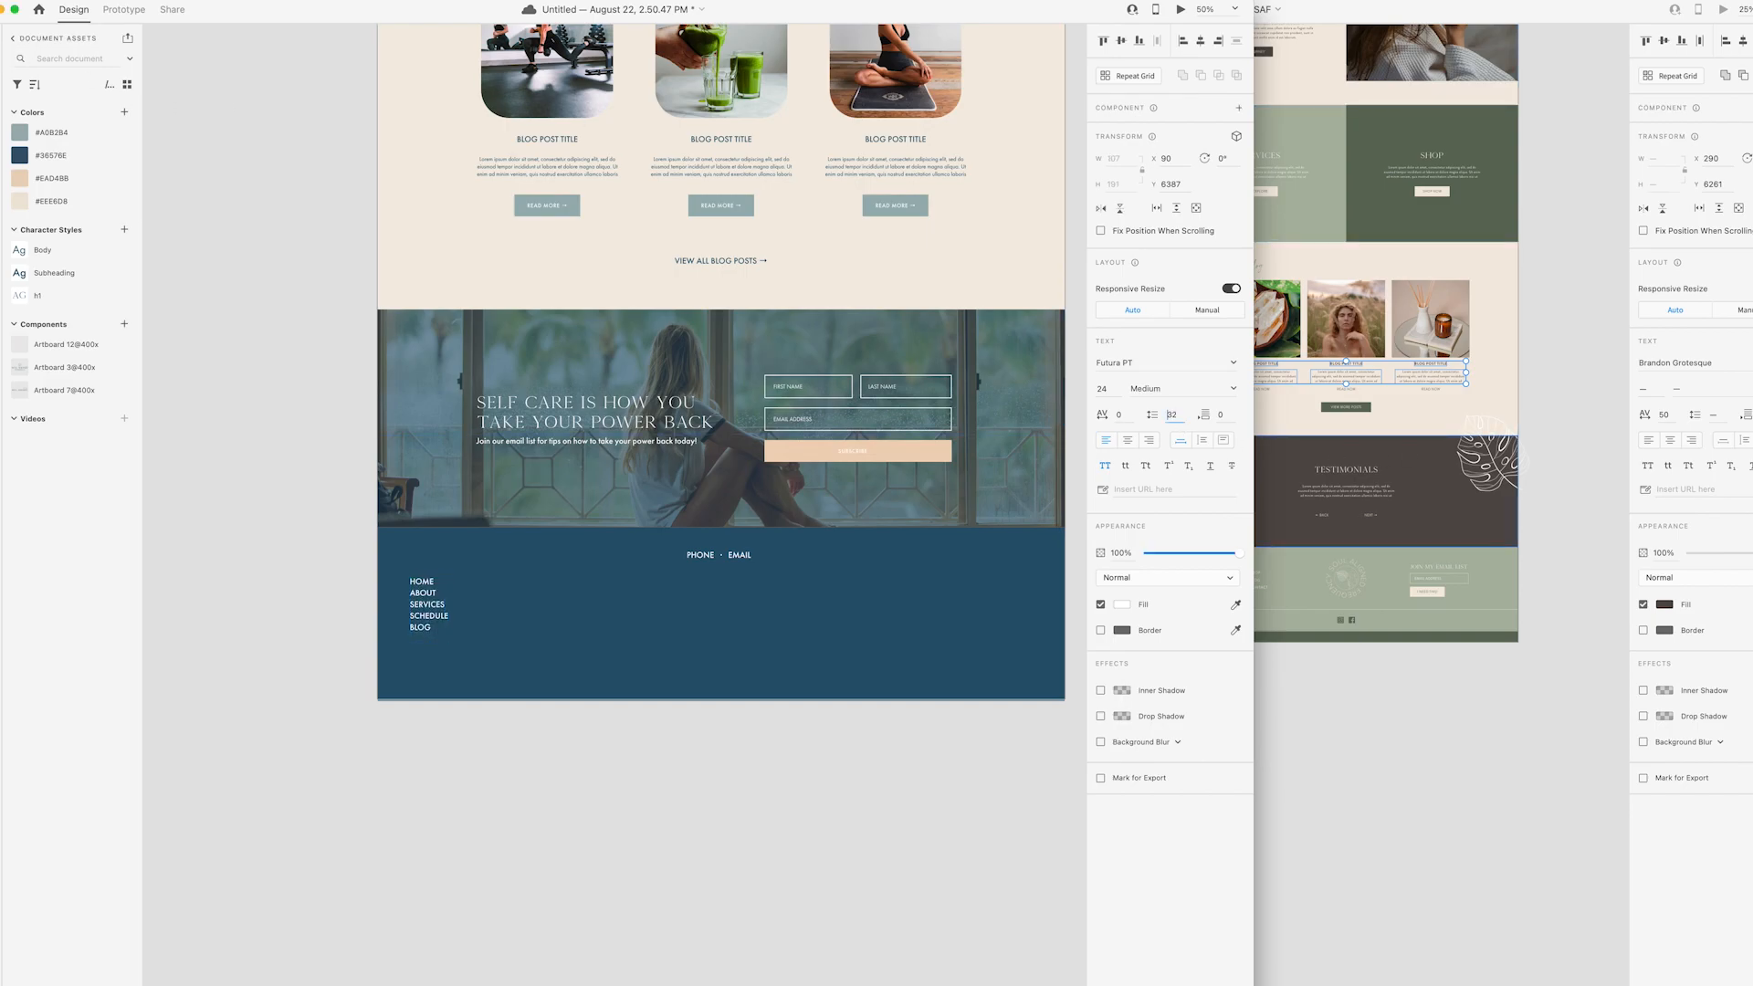
{"action": "double_click", "coordinate": [1172, 414]}
{"action": "type", "text": "60"}
{"action": "key", "text": "Return"}
{"action": "left_click_drag", "start_coordinate": [426, 695], "coordinate": [424, 682]}
{"action": "left_click_drag", "start_coordinate": [425, 621], "coordinate": [435, 617]}
{"action": "left_click", "coordinate": [521, 693]}
{"action": "scroll", "coordinate": [520, 693], "scroll_direction": "up", "scroll_amount": 1}
- Try the Artboard 12@400x logo component on the page and delete it
{"action": "mouse_move", "coordinate": [731, 983]}
{"action": "left_click", "coordinate": [478, 961]}
{"action": "left_click", "coordinate": [913, 666]}
{"action": "key", "text": "super+Tab"}
{"action": "left_click_drag", "start_coordinate": [68, 345], "coordinate": [417, 382]}
{"action": "scroll", "coordinate": [410, 379], "scroll_direction": "up", "scroll_amount": 10}
{"action": "scroll", "coordinate": [416, 274], "scroll_direction": "up", "scroll_amount": 3}
{"action": "left_click", "coordinate": [303, 538]}
{"action": "scroll", "coordinate": [303, 538], "scroll_direction": "up", "scroll_amount": 3}
{"action": "scroll", "coordinate": [304, 537], "scroll_direction": "up", "scroll_amount": 5}
{"action": "left_click", "coordinate": [415, 846]}
{"action": "key", "text": "BackSpace"}
{"action": "key", "text": "super+Tab"}
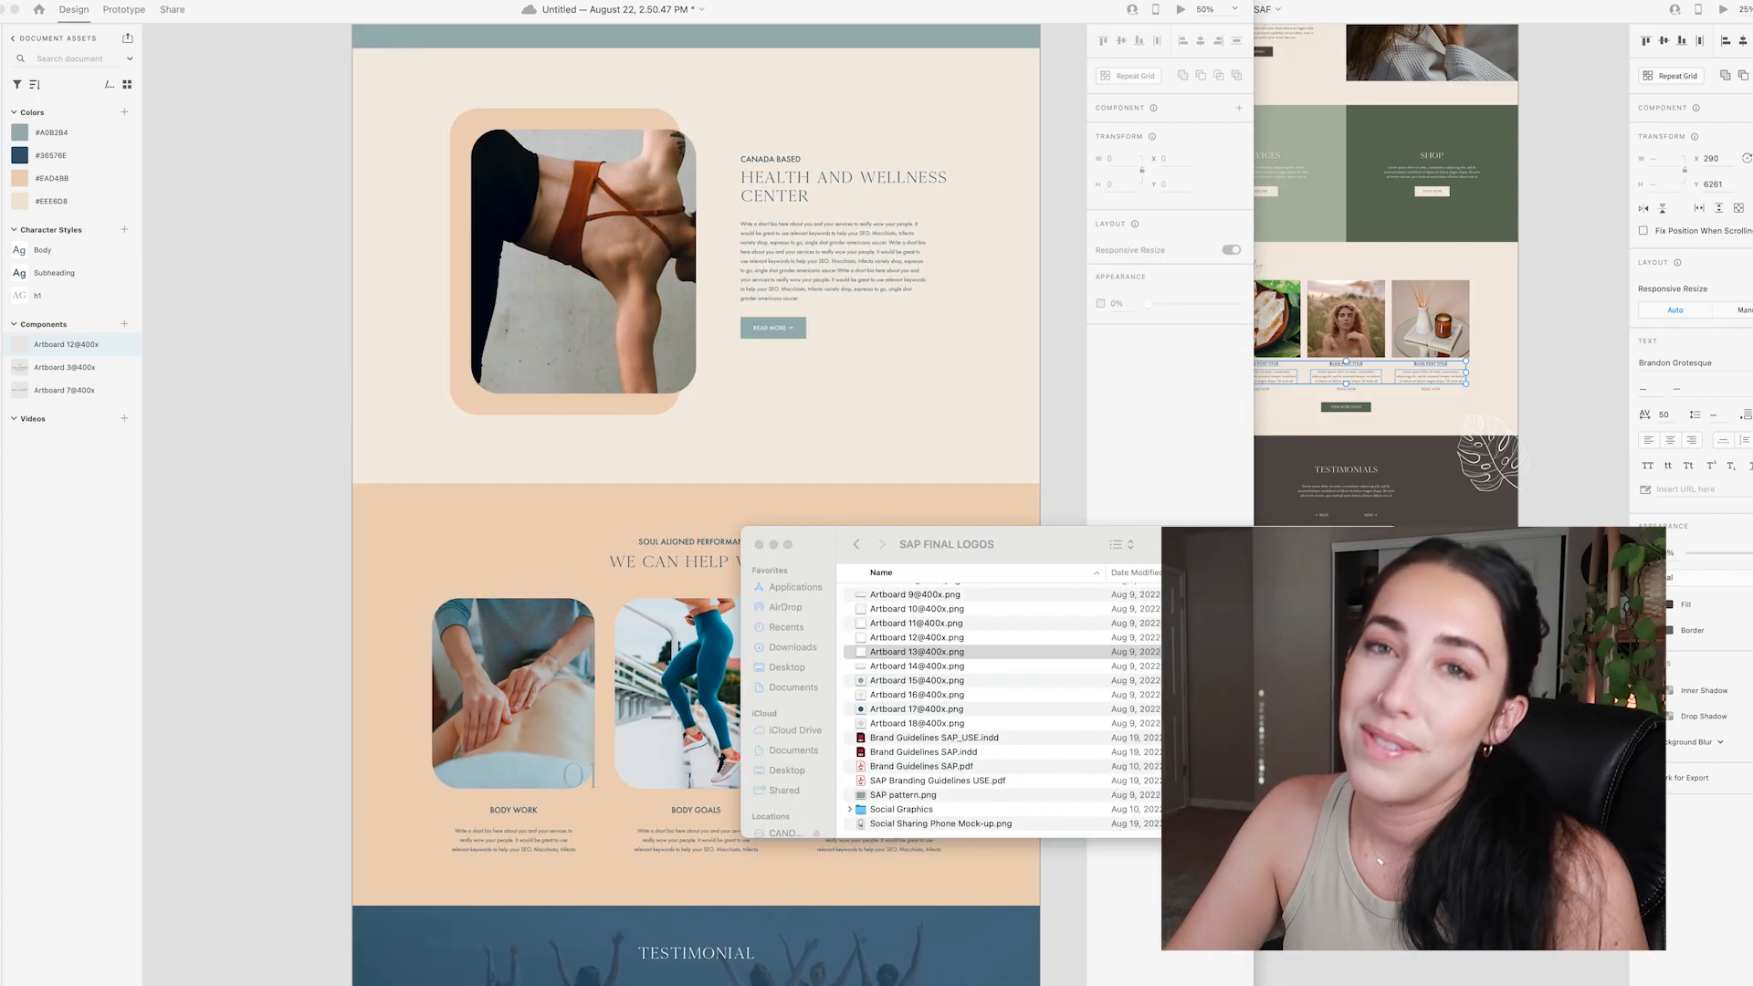
{"action": "left_click", "coordinate": [888, 680]}
{"action": "left_click", "coordinate": [892, 624]}
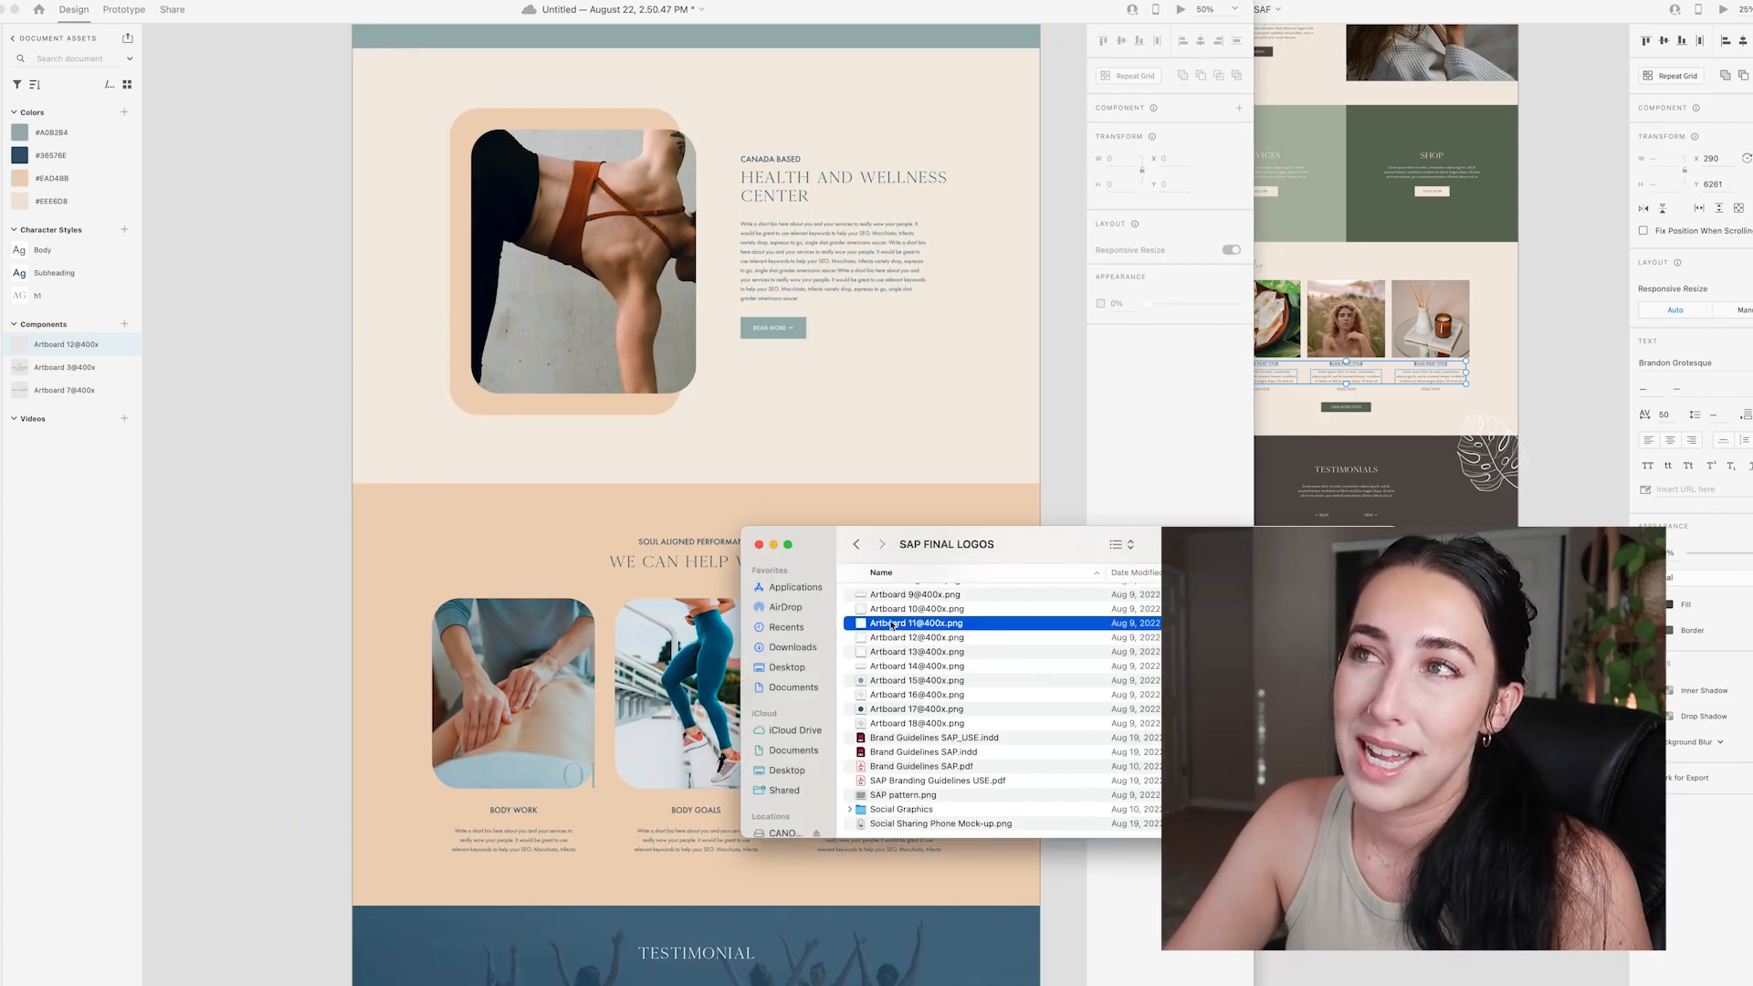
{"action": "key", "text": "space"}
{"action": "key", "text": "space"}
{"action": "left_click_drag", "start_coordinate": [885, 625], "coordinate": [889, 463]}
{"action": "left_click", "coordinate": [888, 464]}
{"action": "key", "text": "super+z"}
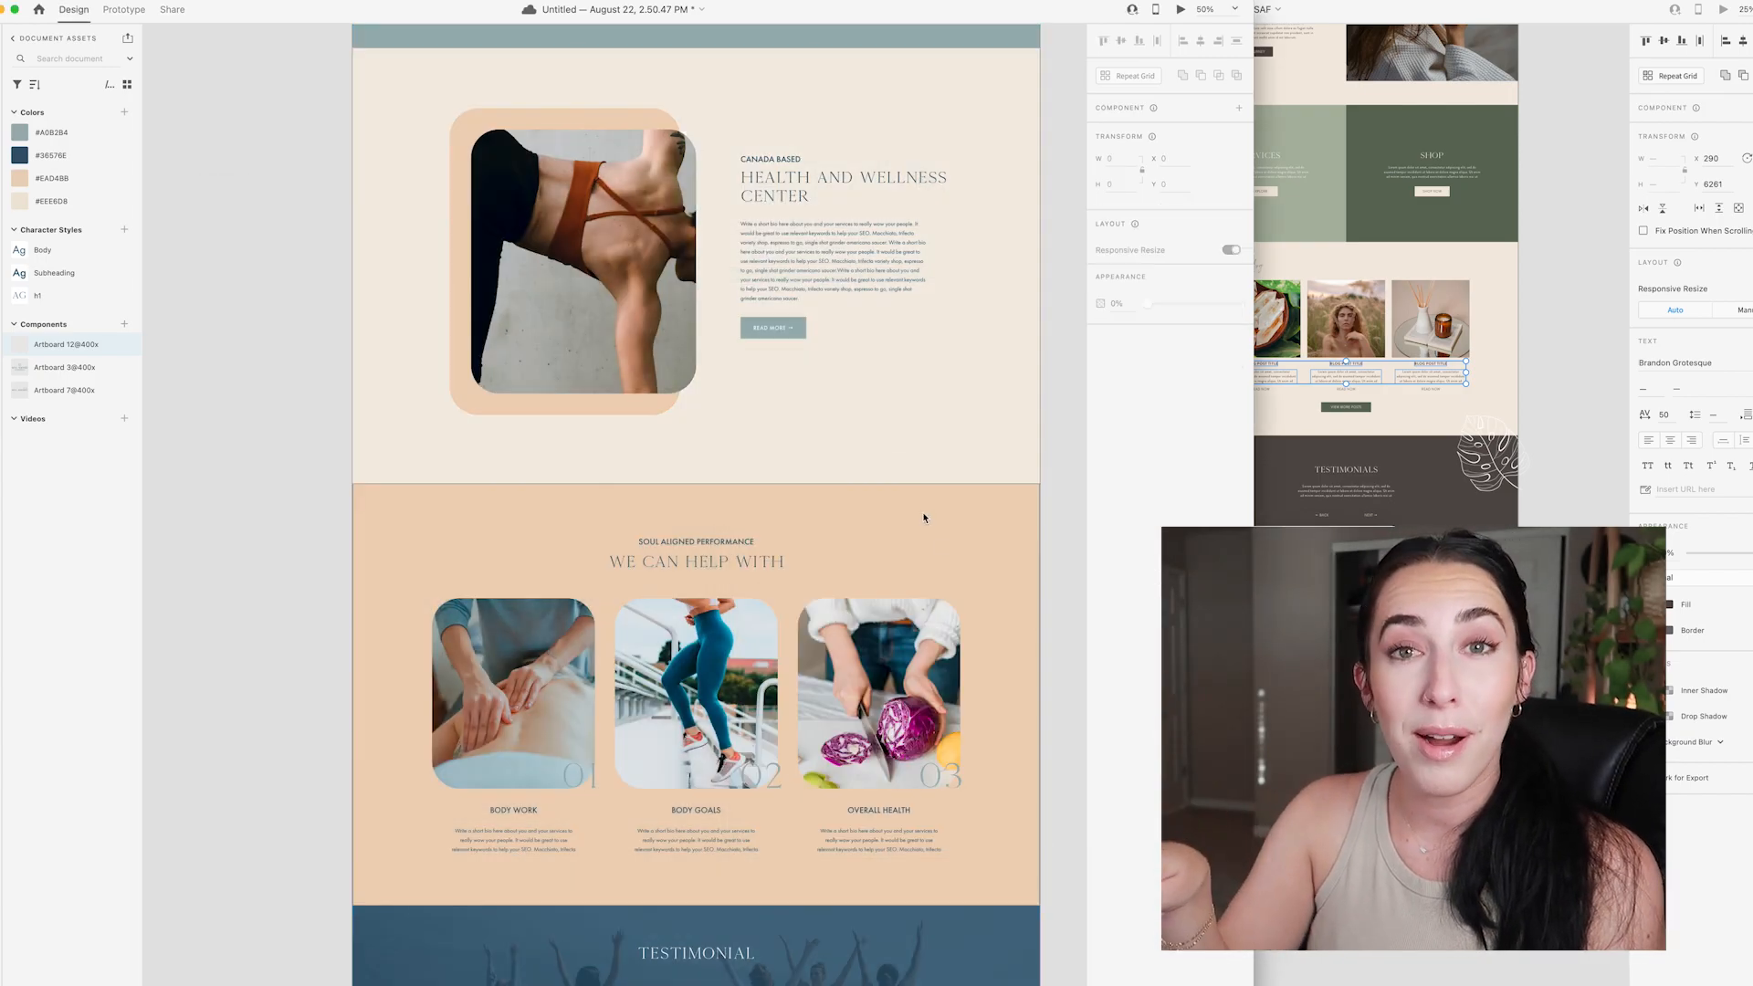
{"action": "key", "text": "super+Tab"}
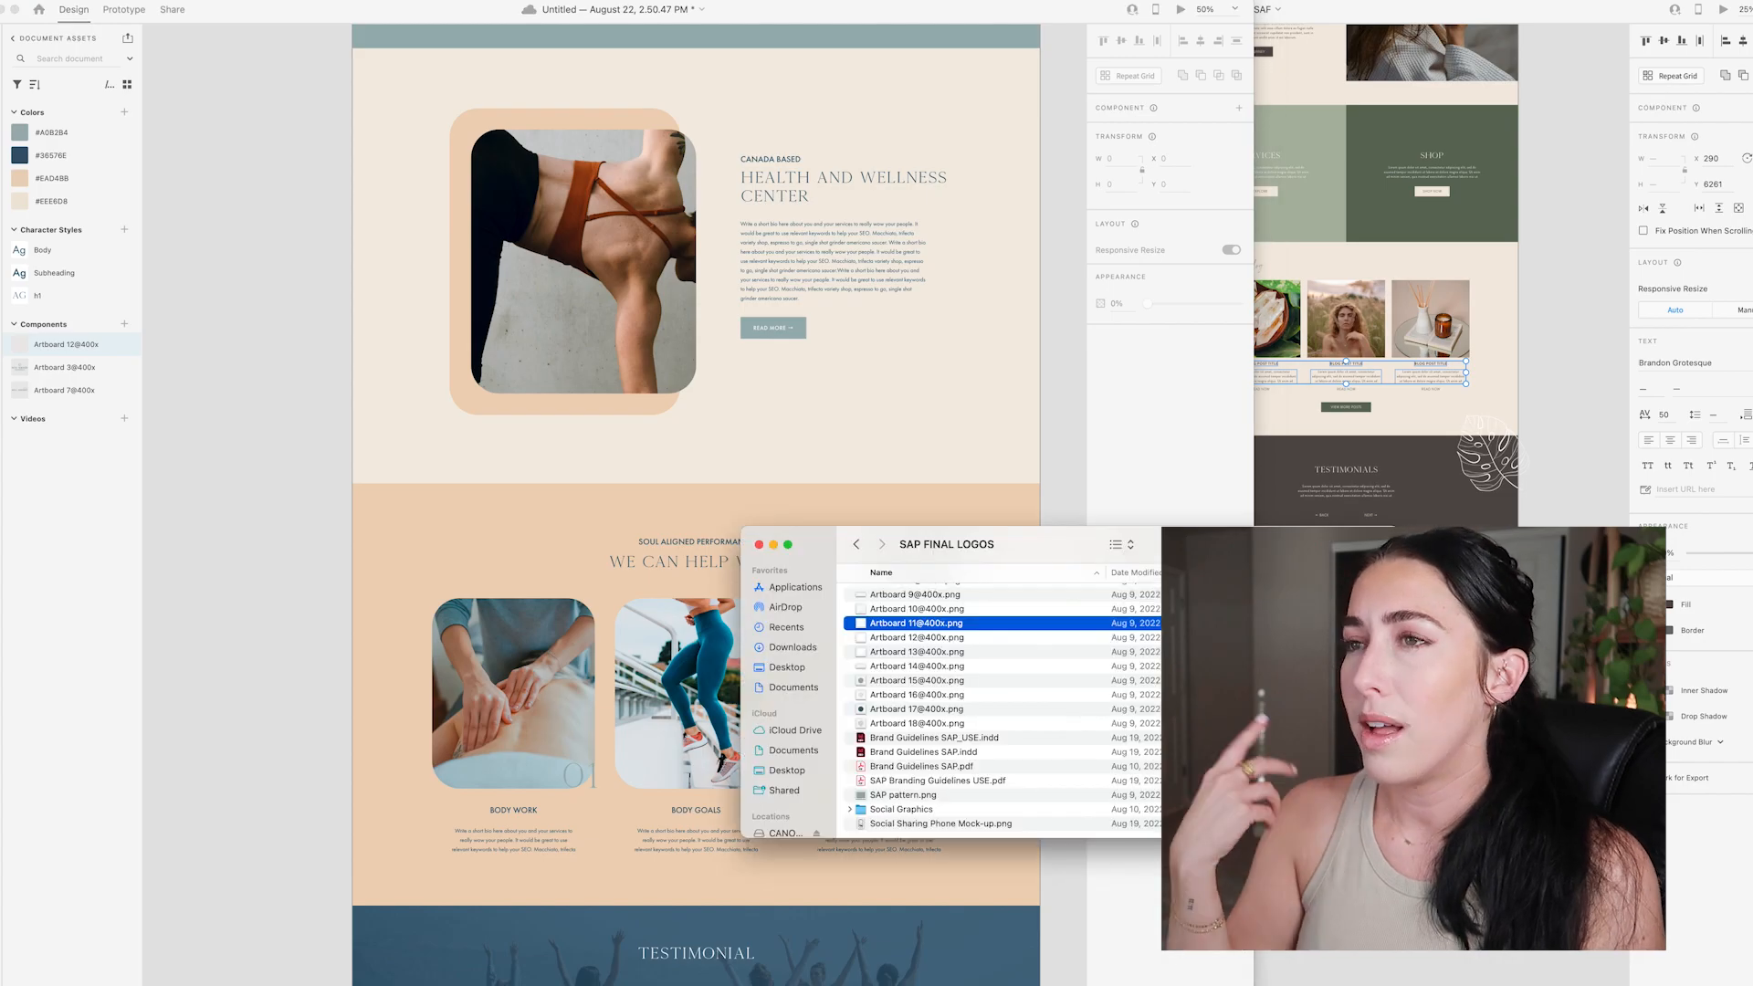
{"action": "left_click_drag", "start_coordinate": [740, 622], "coordinate": [265, 639]}
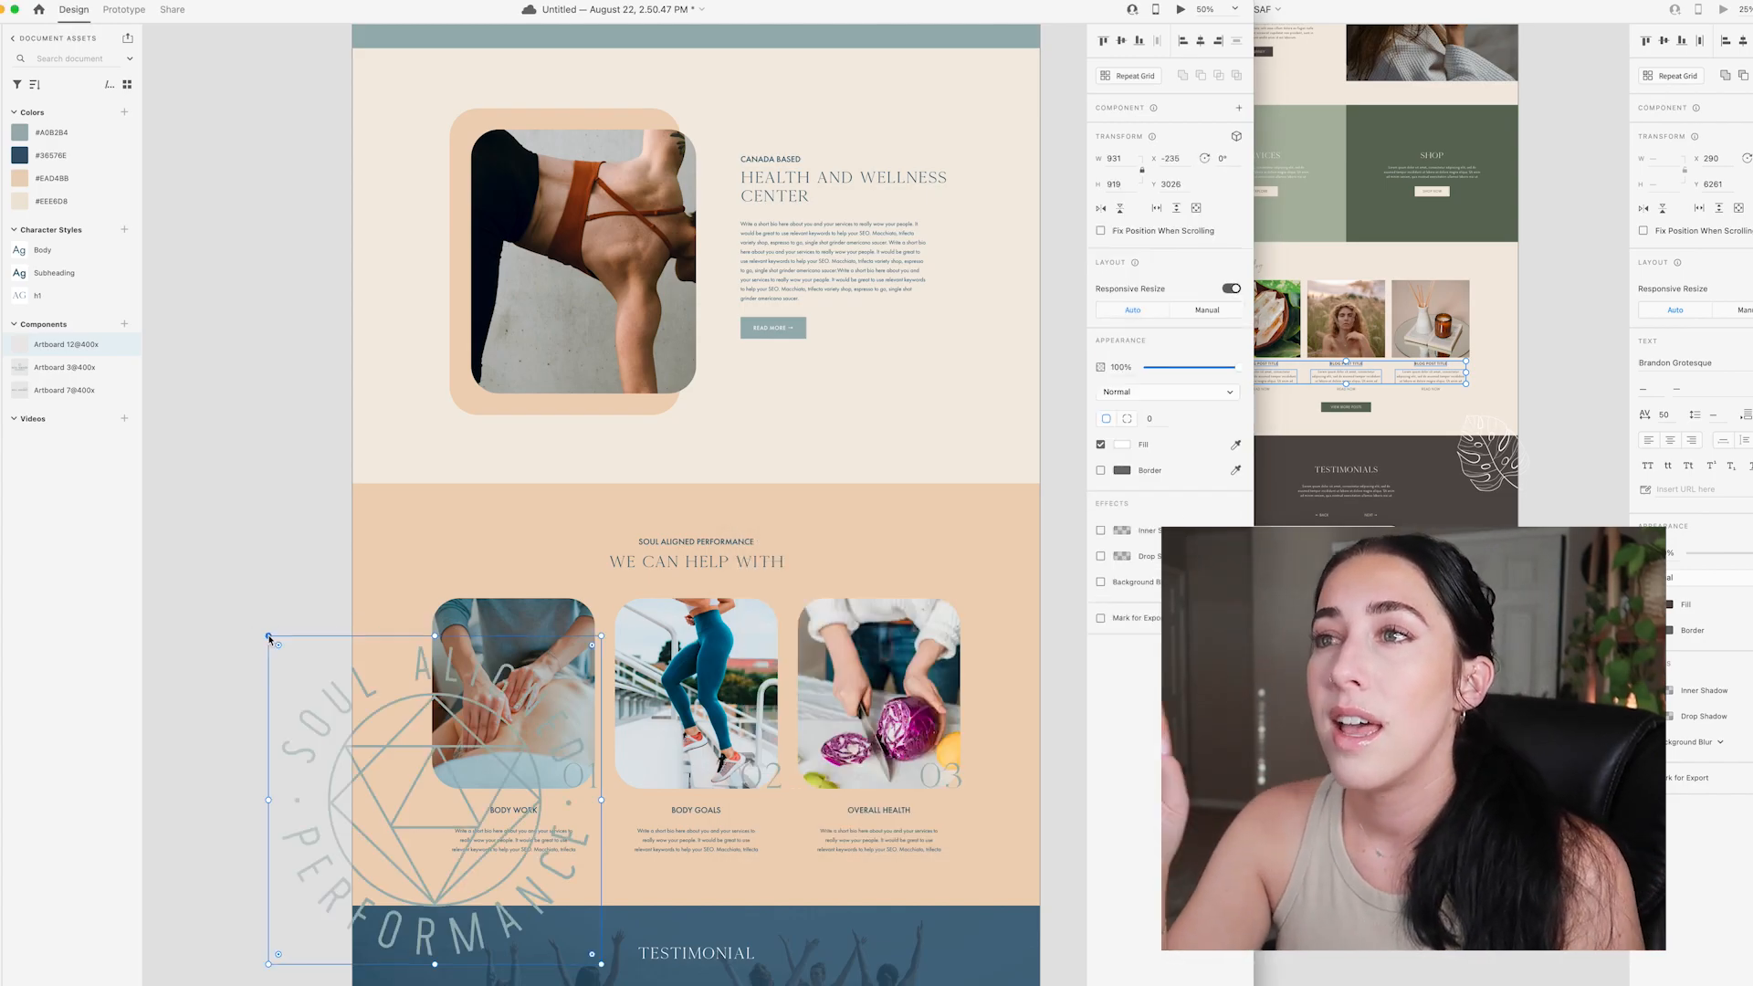
{"action": "left_click_drag", "start_coordinate": [332, 719], "coordinate": [224, 498]}
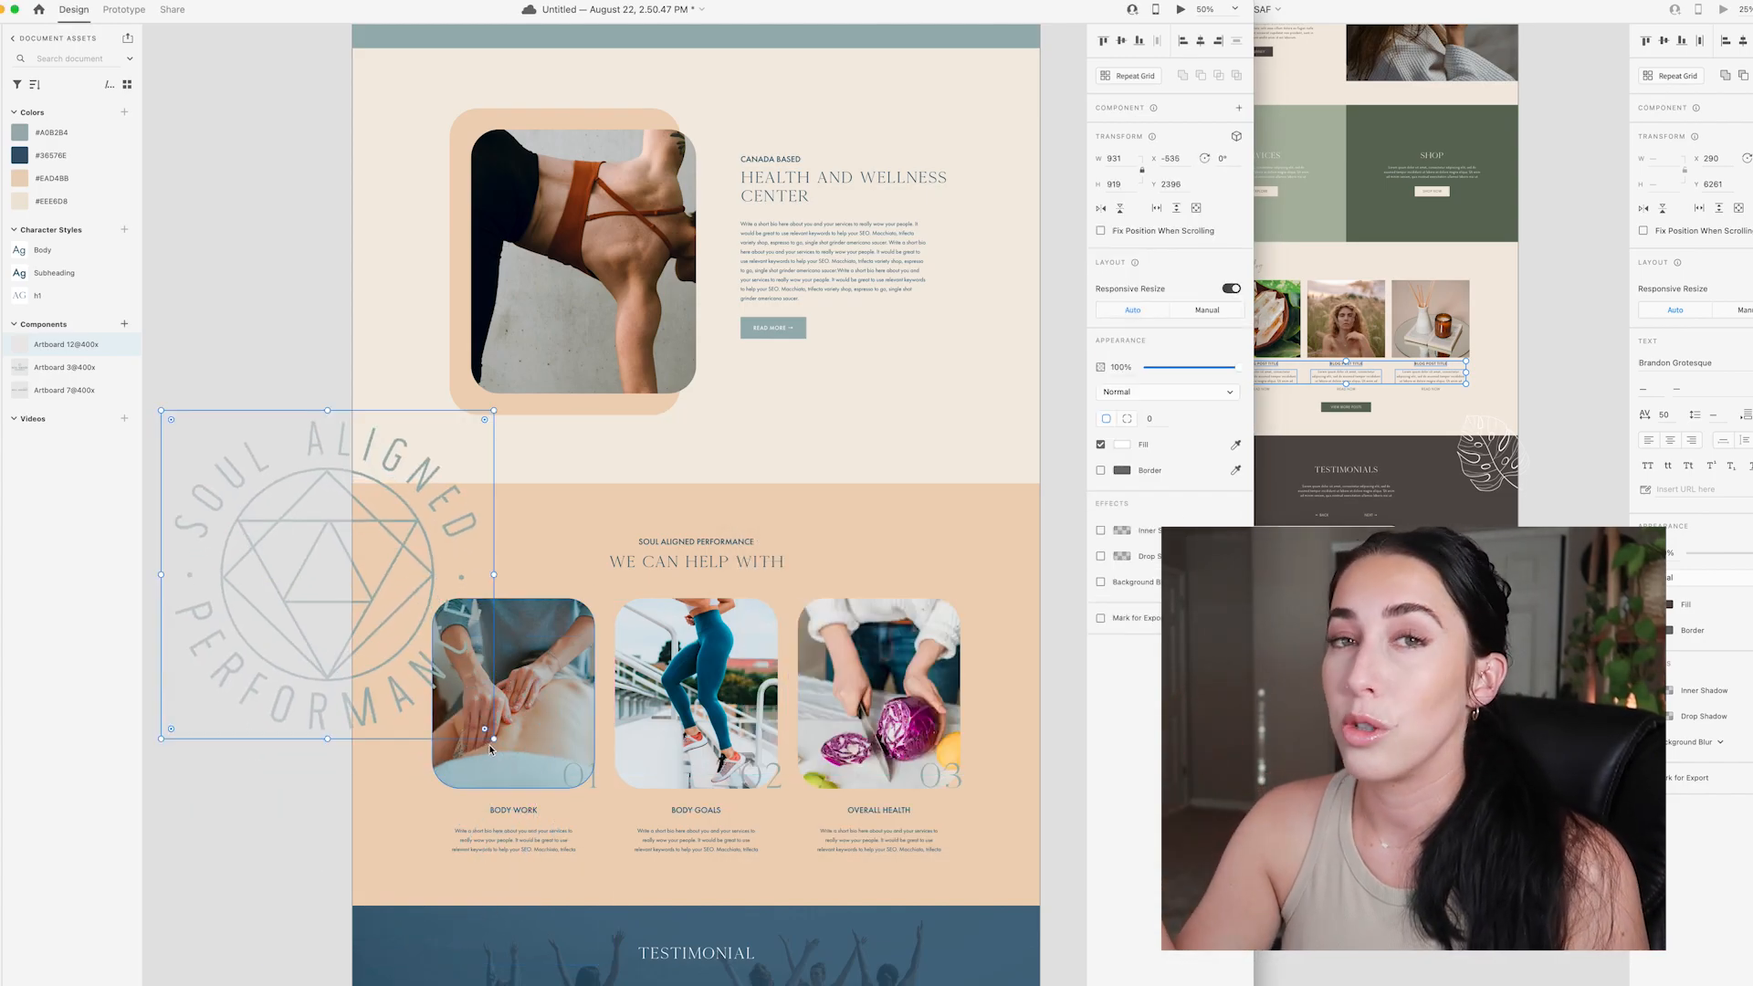
{"action": "left_click_drag", "start_coordinate": [493, 738], "coordinate": [1011, 496]}
{"action": "mouse_move", "coordinate": [1027, 436]}
{"action": "left_mouse_down"}
{"action": "mouse_move", "coordinate": [1096, 360]}
{"action": "mouse_move", "coordinate": [1060, 344]}
{"action": "mouse_move", "coordinate": [1025, 471]}
{"action": "left_mouse_up"}
{"action": "scroll", "coordinate": [1048, 735], "scroll_direction": "up", "scroll_amount": 3}
{"action": "left_click_drag", "start_coordinate": [943, 649], "coordinate": [929, 643]}
{"action": "left_click", "coordinate": [1037, 813]}
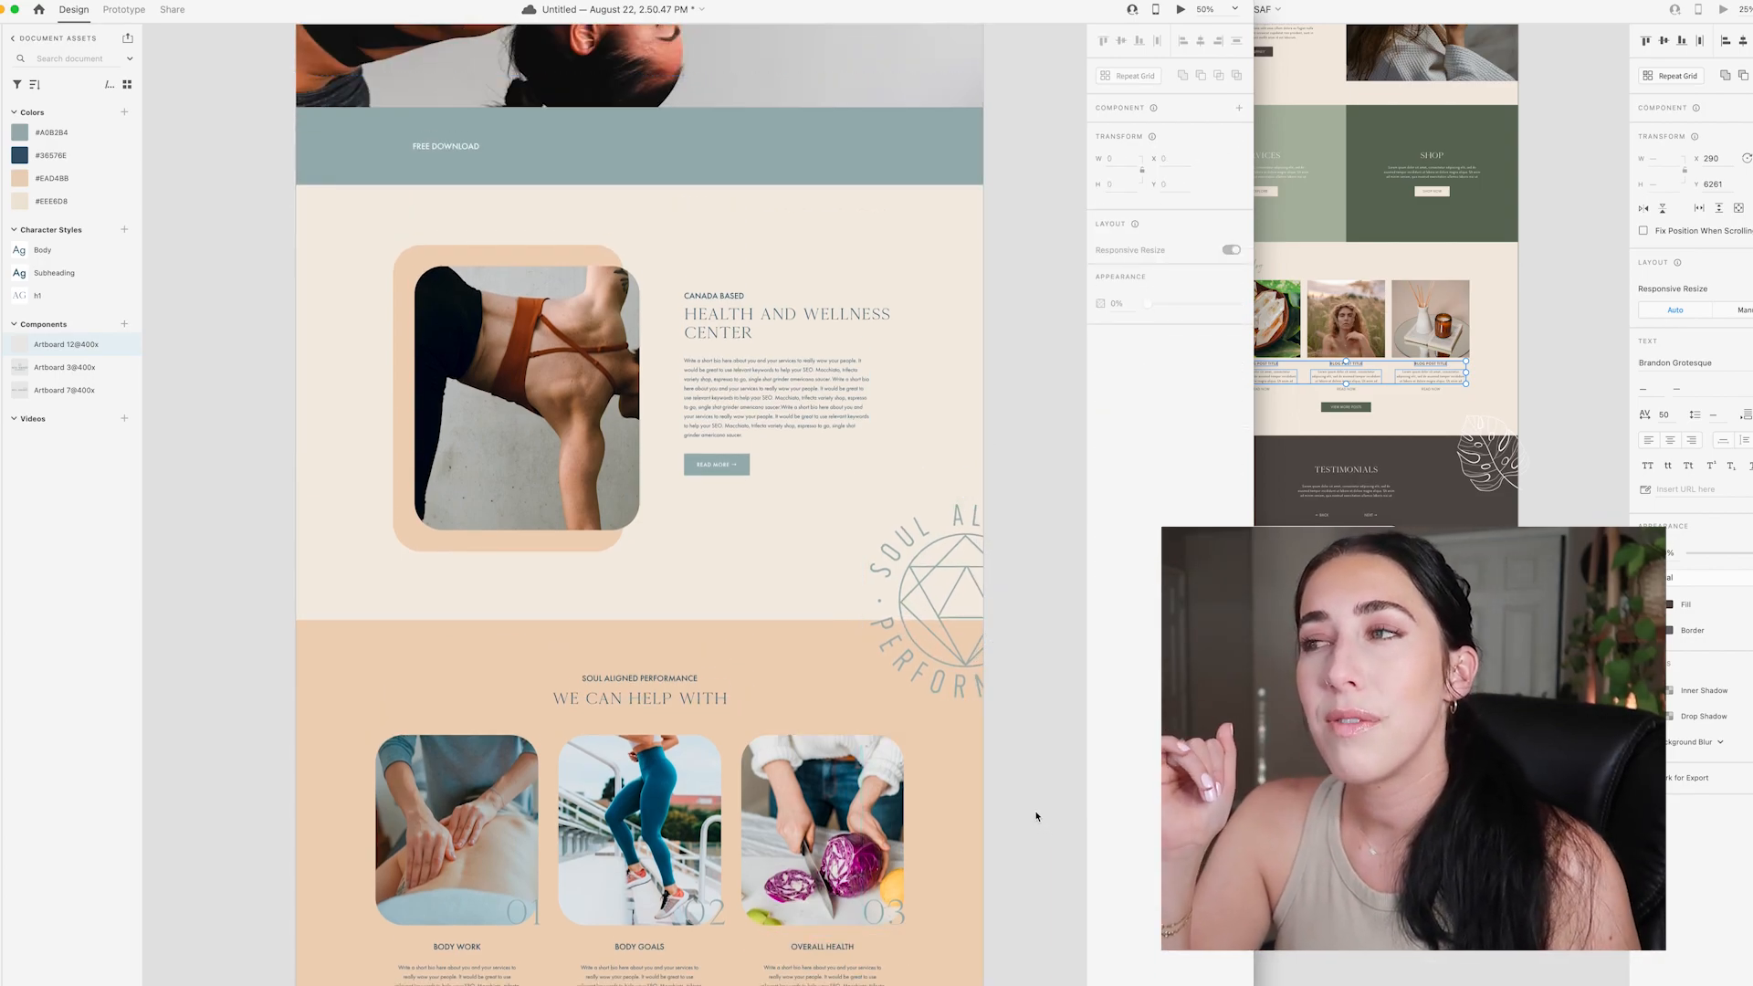
- Review the full homepage layout with the round logo, from the header down to the footer
{"action": "key", "text": "super+minus"}
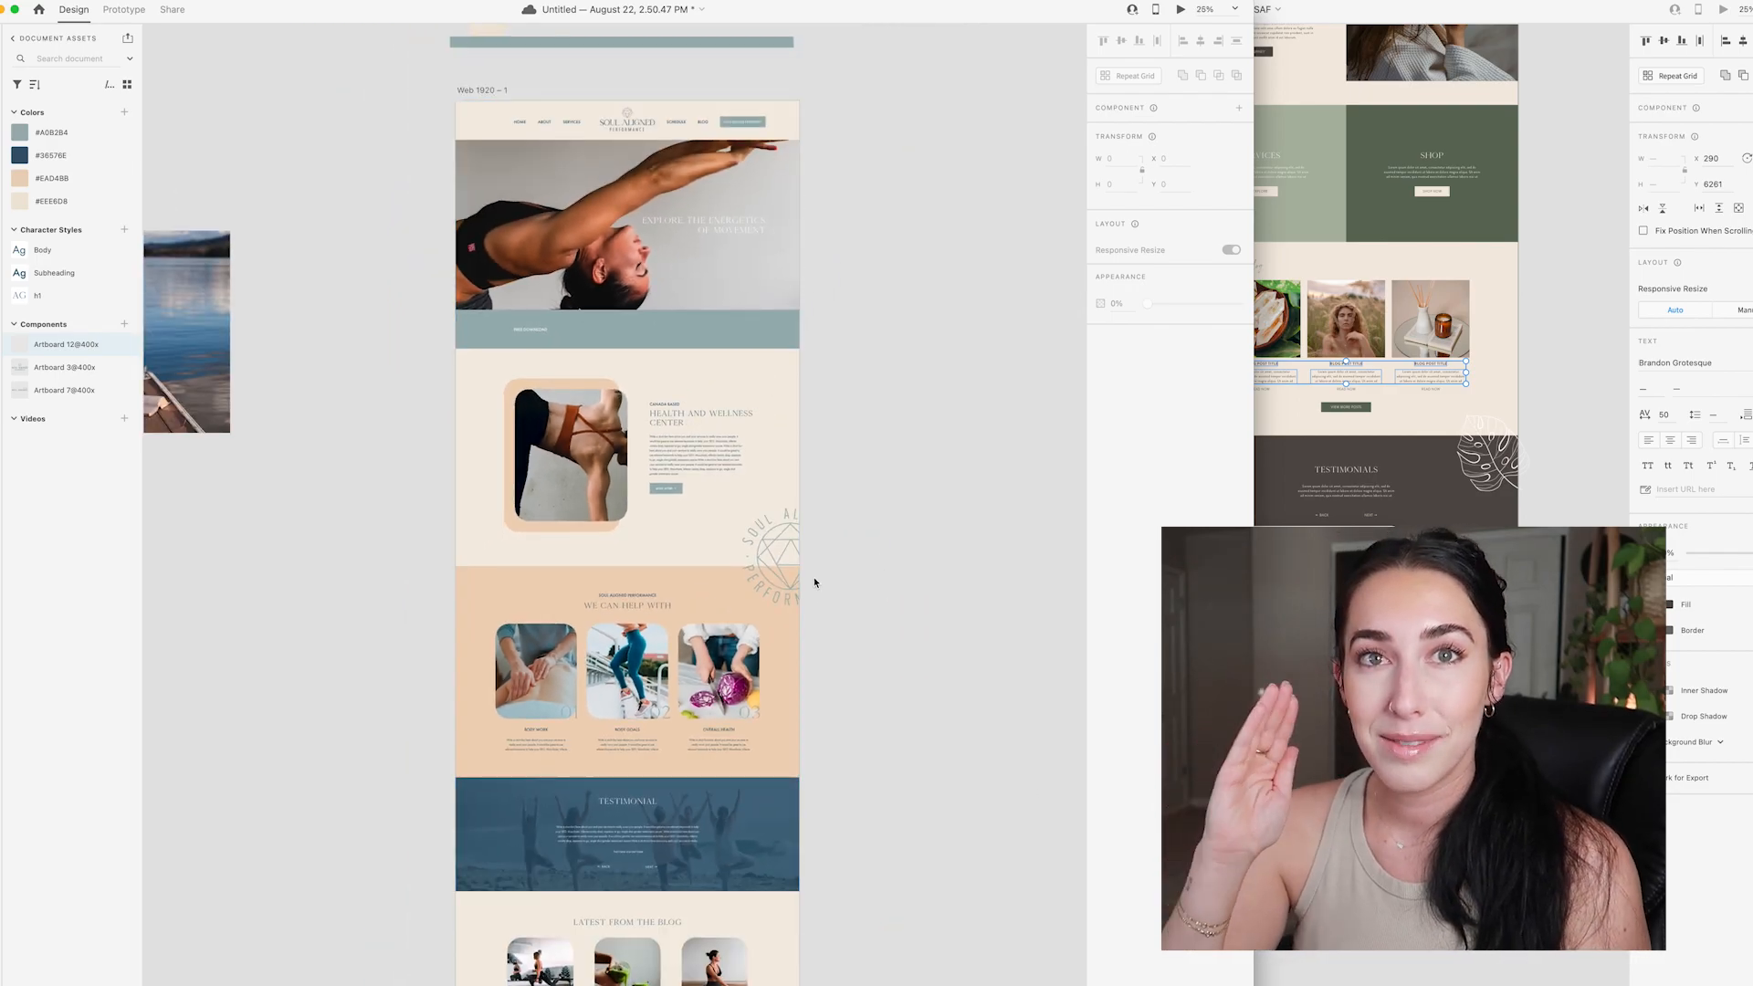
{"action": "left_click", "coordinate": [772, 576]}
{"action": "left_click", "coordinate": [929, 619]}
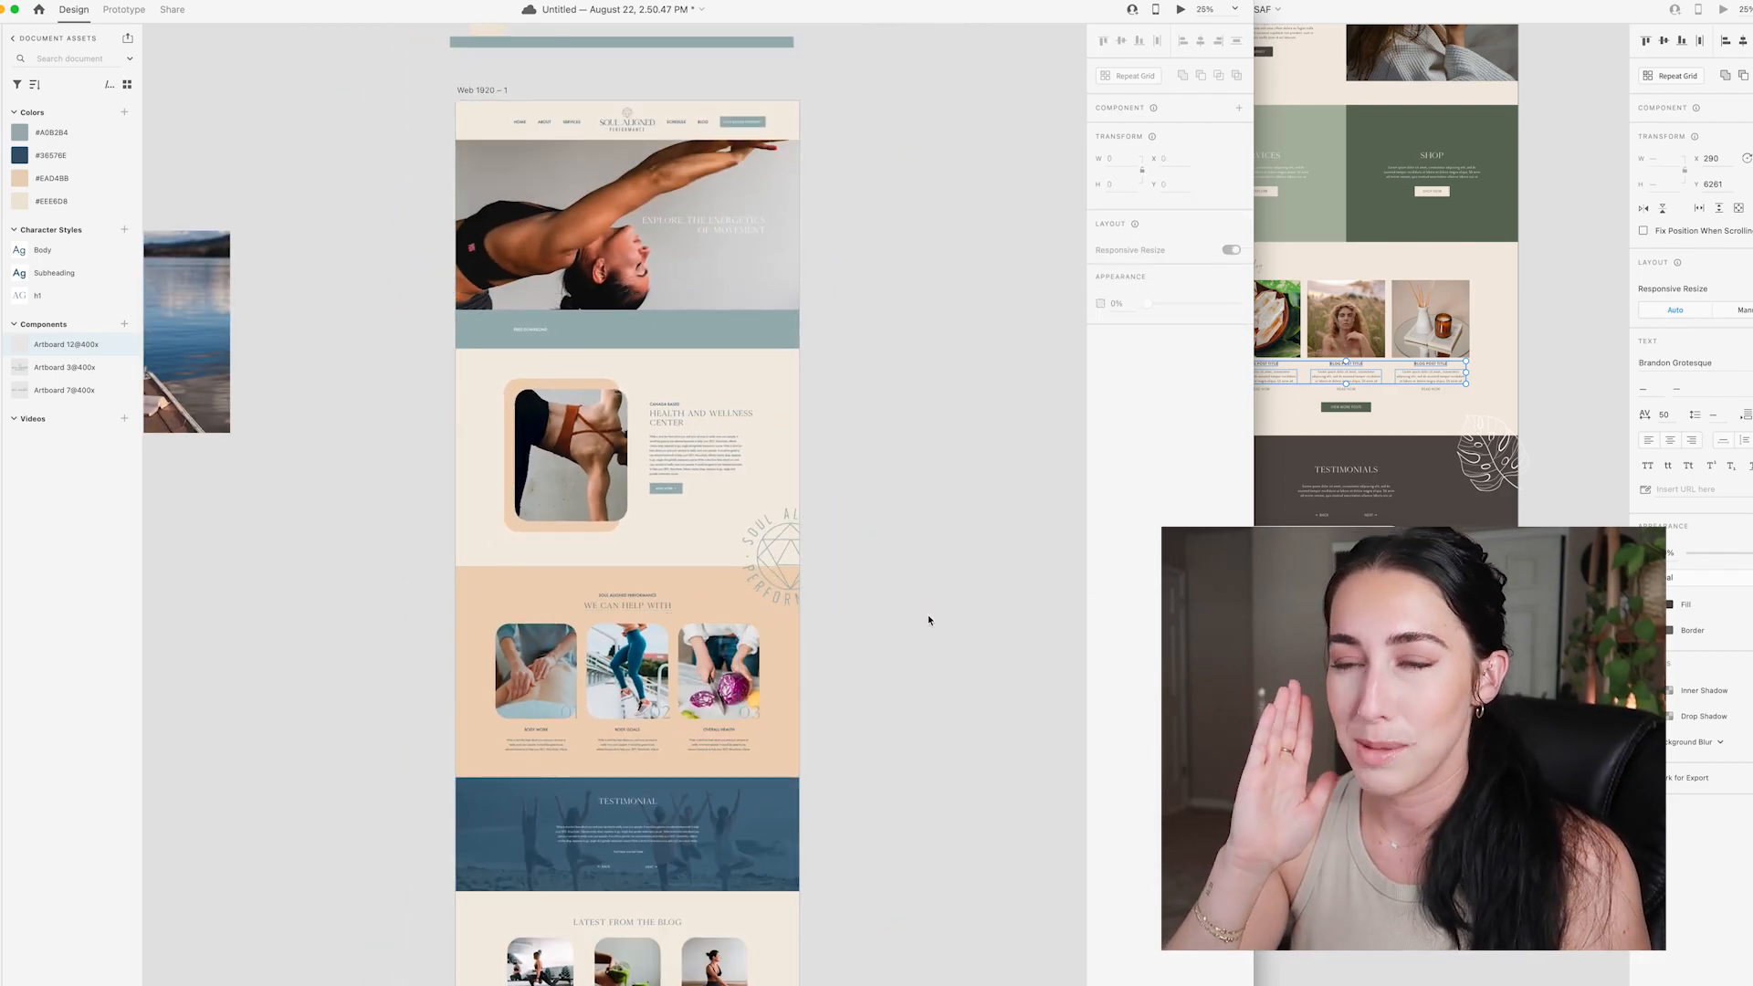
{"action": "scroll", "coordinate": [928, 615], "scroll_direction": "up", "scroll_amount": 5}
{"action": "scroll", "coordinate": [977, 619], "scroll_direction": "left", "scroll_amount": 3}
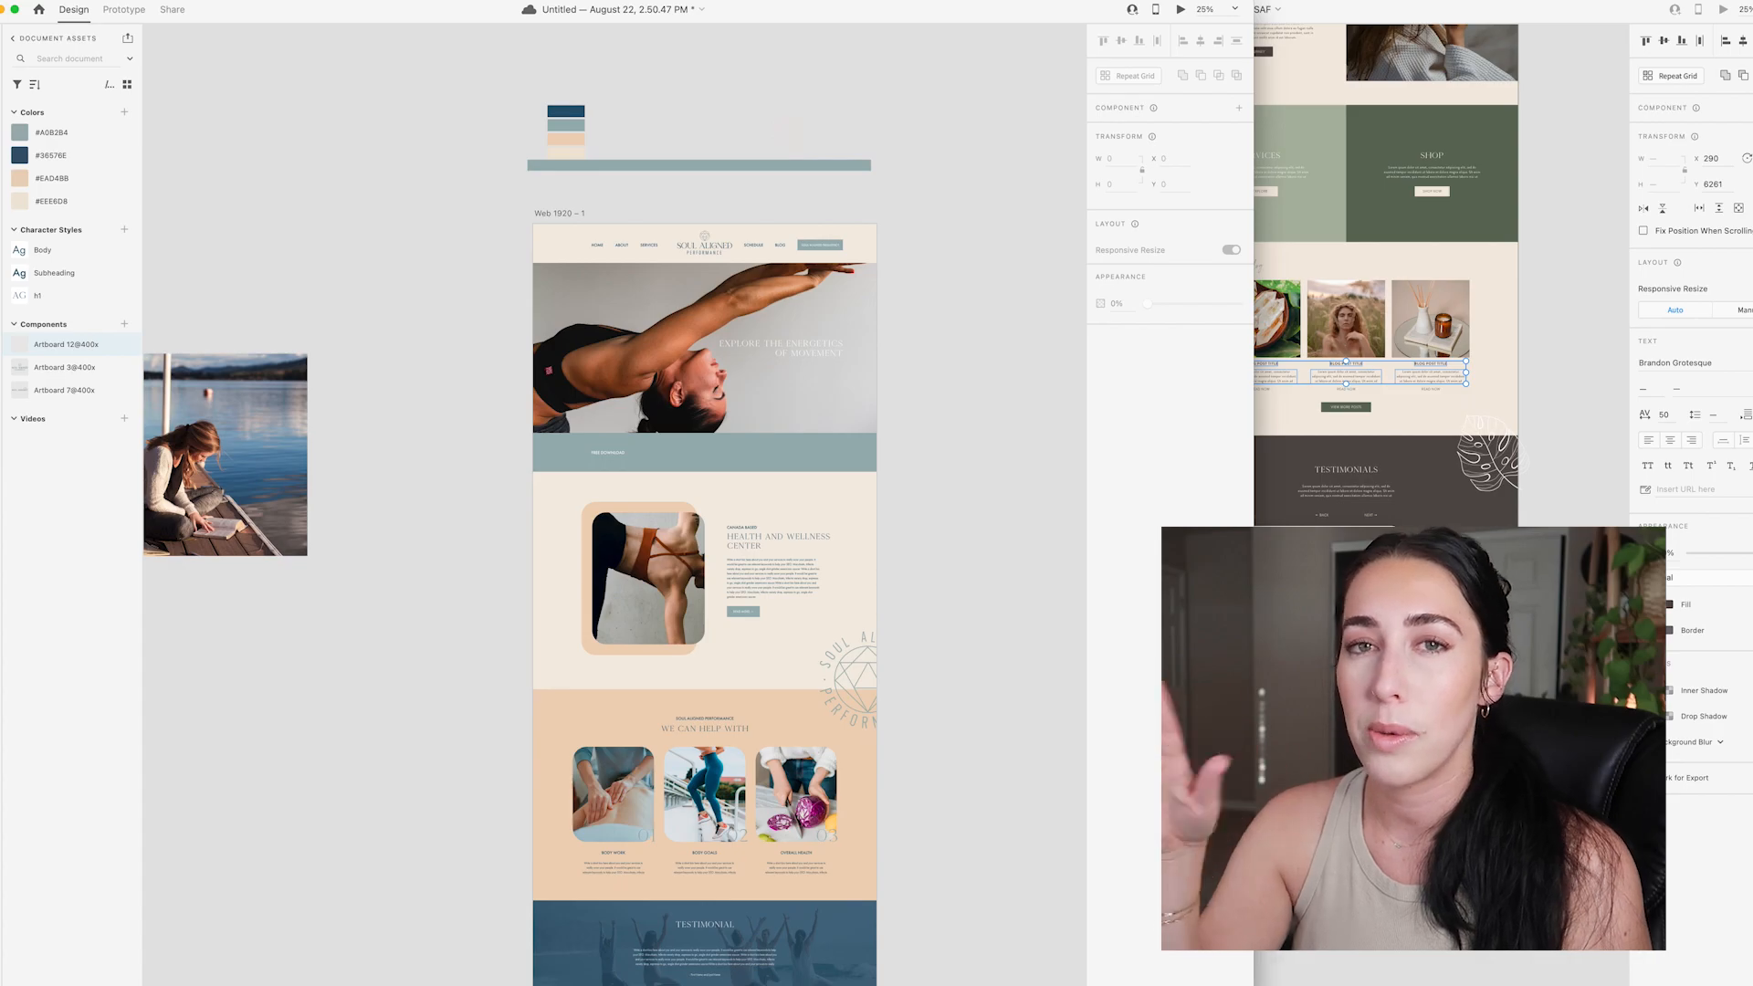
{"action": "key", "text": "super+Tab"}
{"action": "key", "text": "super+Tab"}
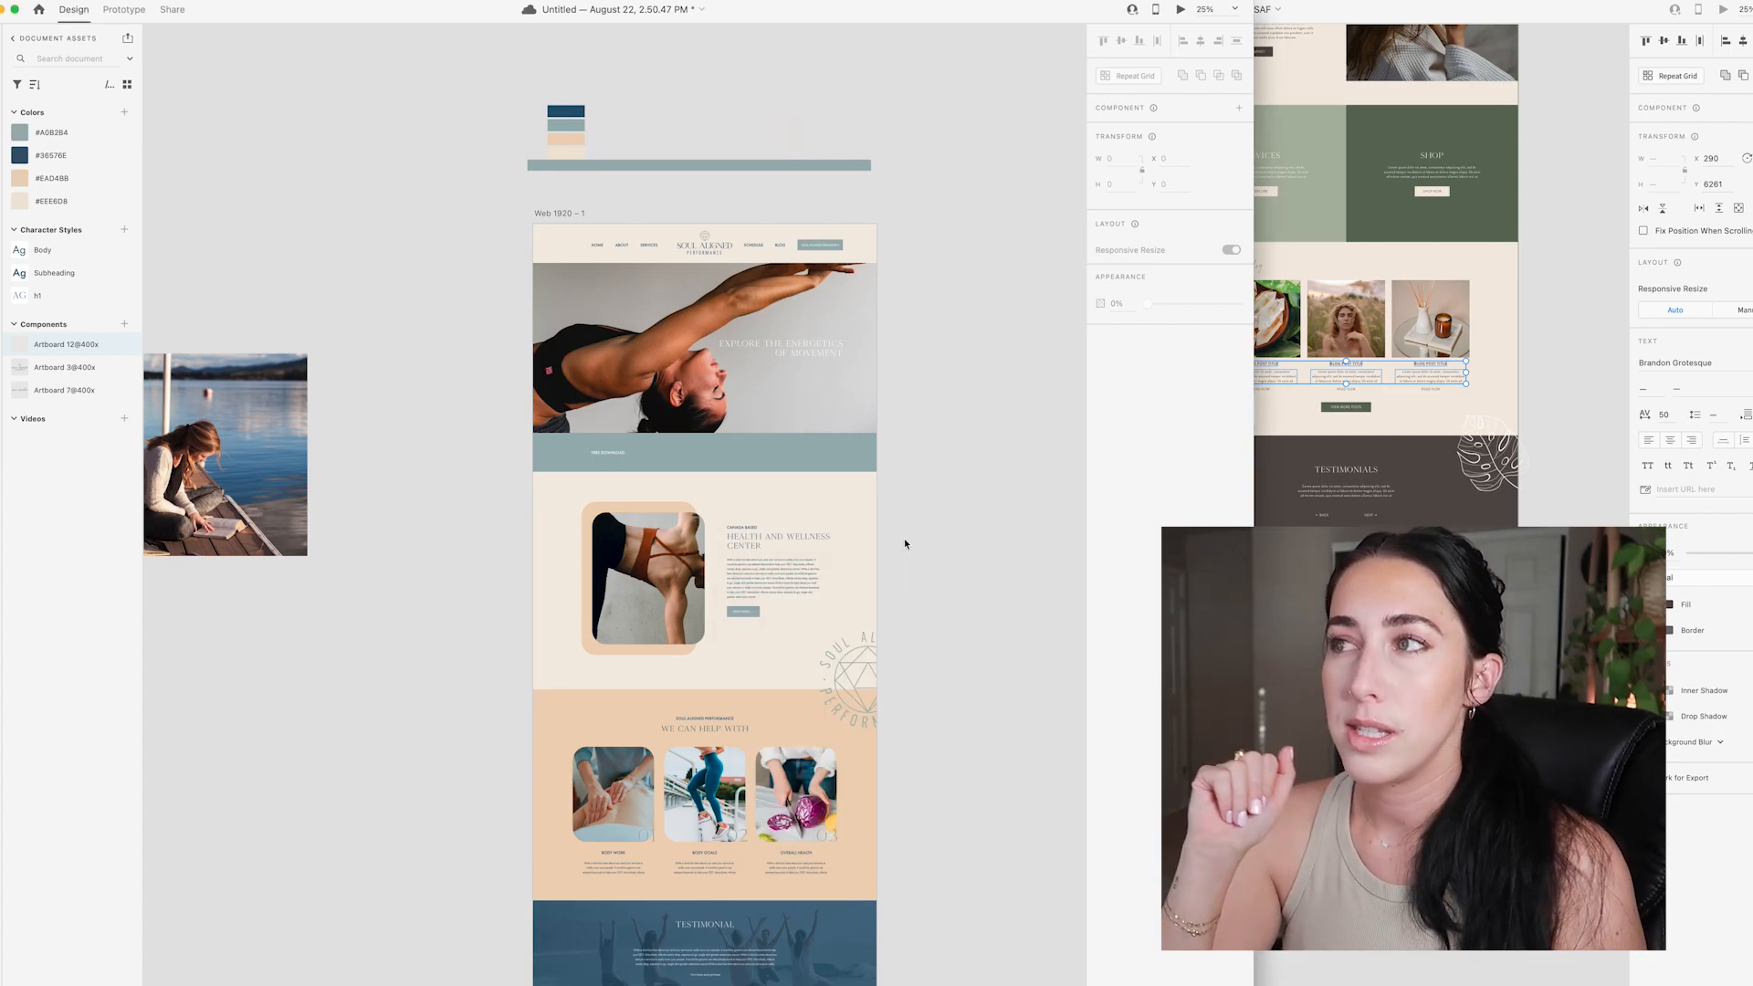
{"action": "scroll", "coordinate": [904, 539], "scroll_direction": "down", "scroll_amount": 10}
{"action": "scroll", "coordinate": [904, 539], "scroll_direction": "left", "scroll_amount": 2}
{"action": "scroll", "coordinate": [867, 690], "scroll_direction": "up", "scroll_amount": 5}
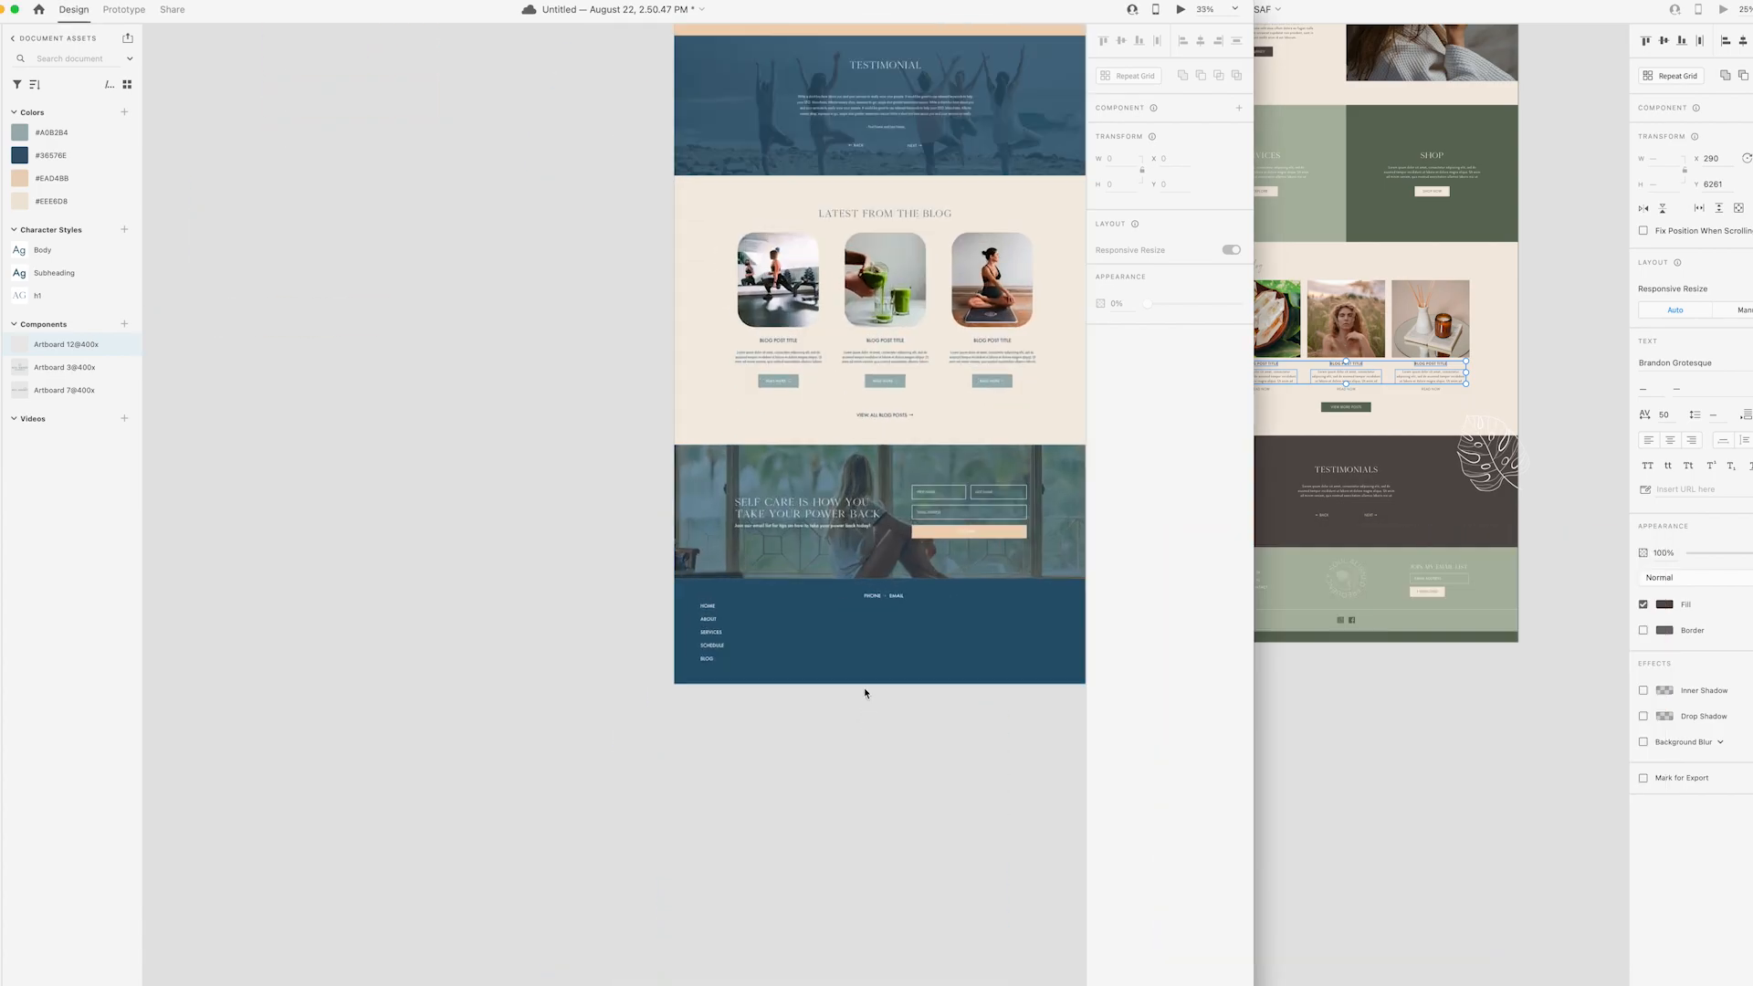
- Draw a borderless white square of 270 by 270 beside the footer menu and duplicate it into a touching row
{"action": "key", "text": "r"}
{"action": "mouse_move", "coordinate": [407, 500]}
{"action": "left_mouse_down"}
{"action": "mouse_move", "coordinate": [457, 585]}
{"action": "mouse_move", "coordinate": [521, 601]}
{"action": "left_mouse_up"}
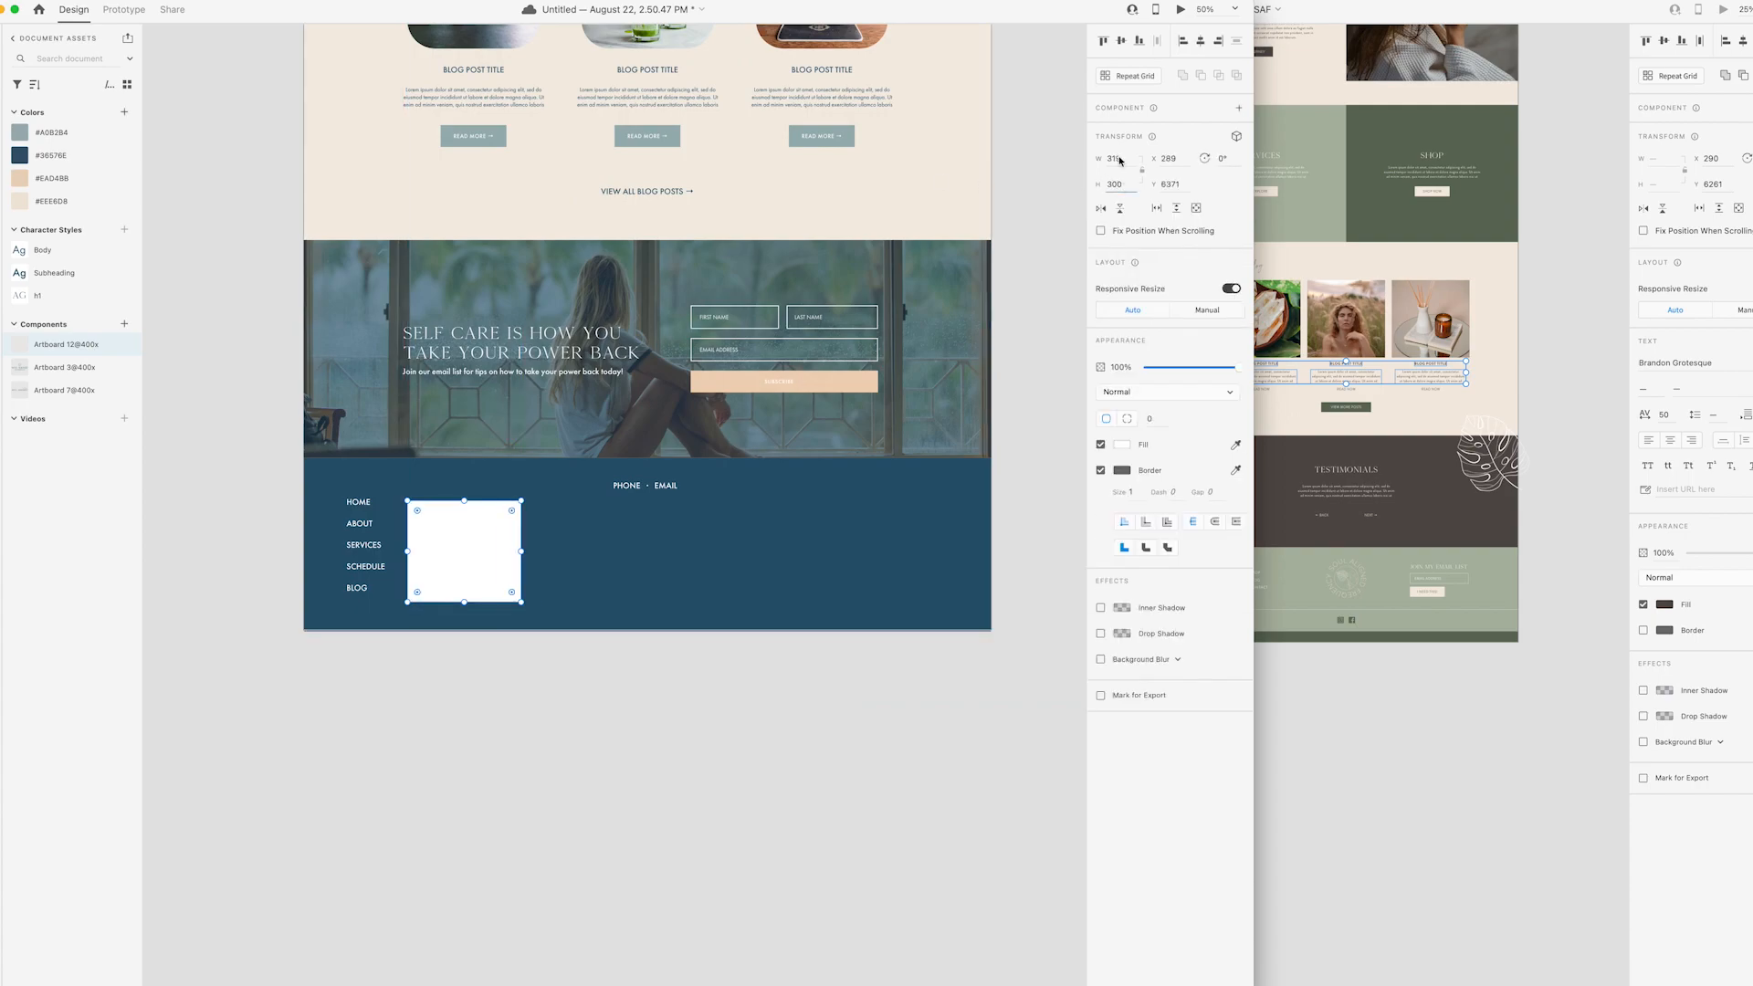
{"action": "left_click", "coordinate": [1100, 471]}
{"action": "left_click_drag", "start_coordinate": [487, 556], "coordinate": [755, 551]}
{"action": "left_click", "coordinate": [805, 712]}
- Select all five white squares and position the row beneath the Phone and Email line
{"action": "left_click", "coordinate": [474, 556]}
{"action": "left_click", "coordinate": [572, 556], "text": "shift"}
{"action": "left_click", "coordinate": [666, 557], "text": "shift"}
{"action": "left_click", "coordinate": [763, 556], "text": "shift"}
{"action": "left_click", "coordinate": [847, 556], "text": "shift"}
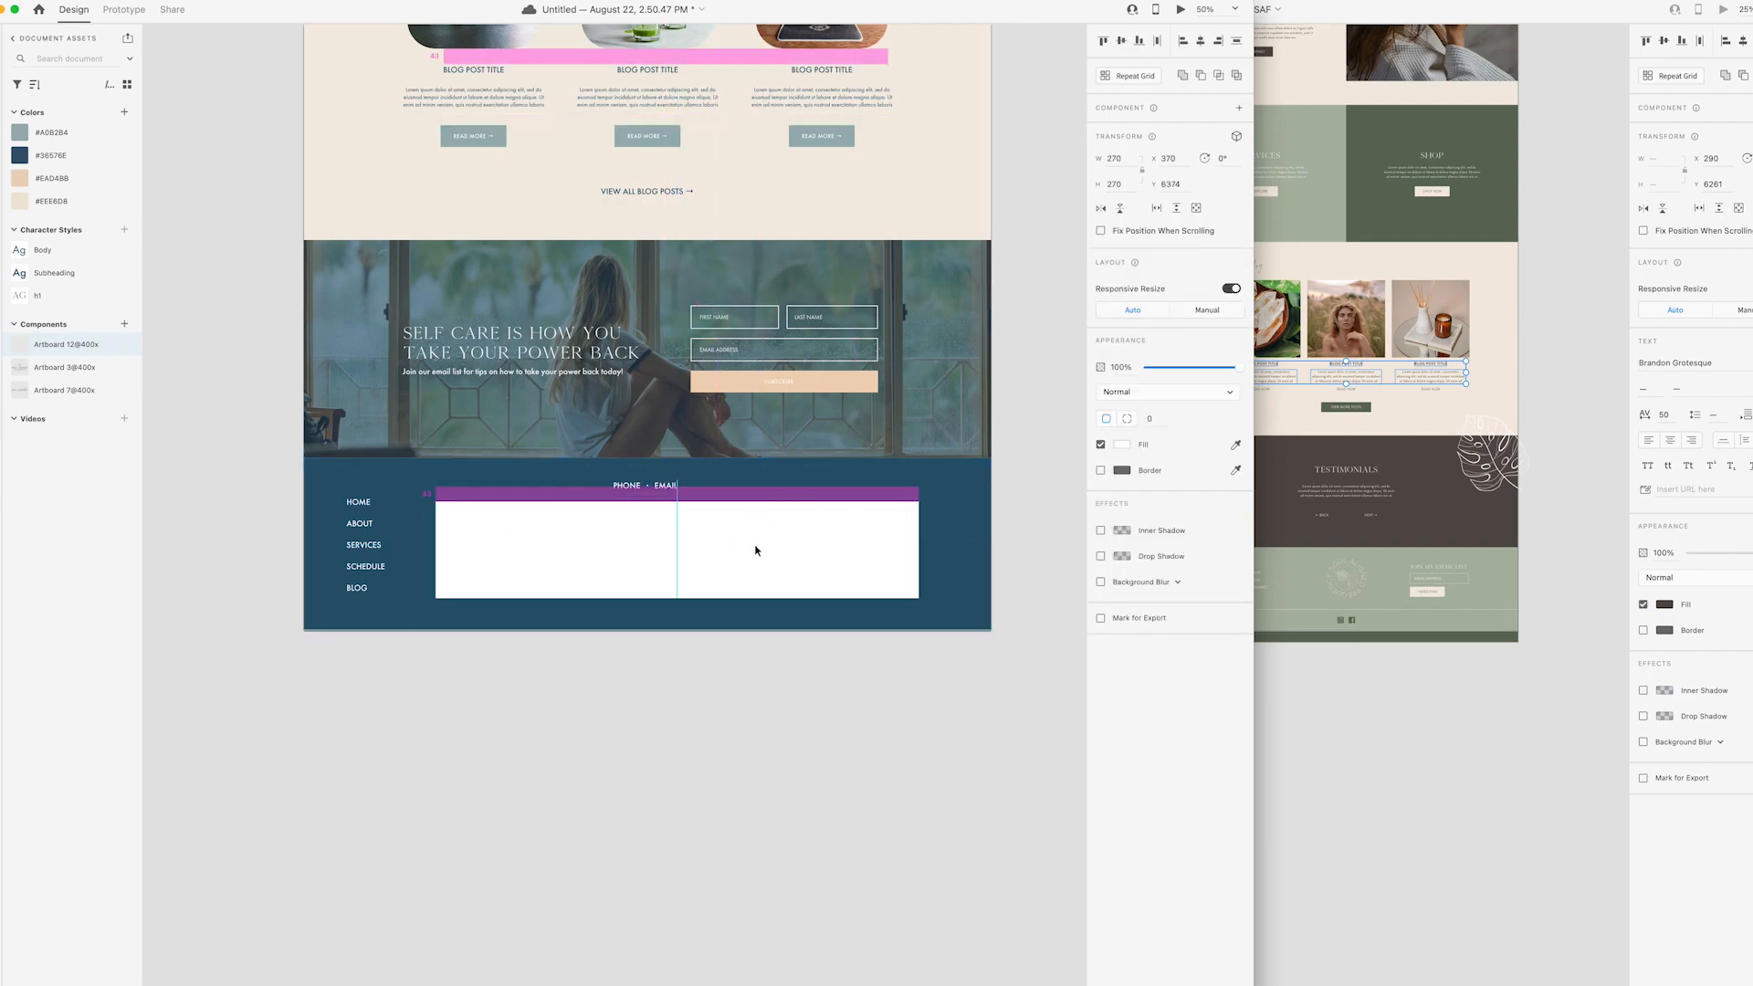
{"action": "left_click", "coordinate": [750, 686]}
{"action": "scroll", "coordinate": [751, 687], "scroll_direction": "up", "scroll_amount": 1}
- Enlarge the row of five squares so it fills the footer between the menu list and the right margin
{"action": "left_click", "coordinate": [478, 594]}
{"action": "left_click", "coordinate": [574, 601], "text": "shift"}
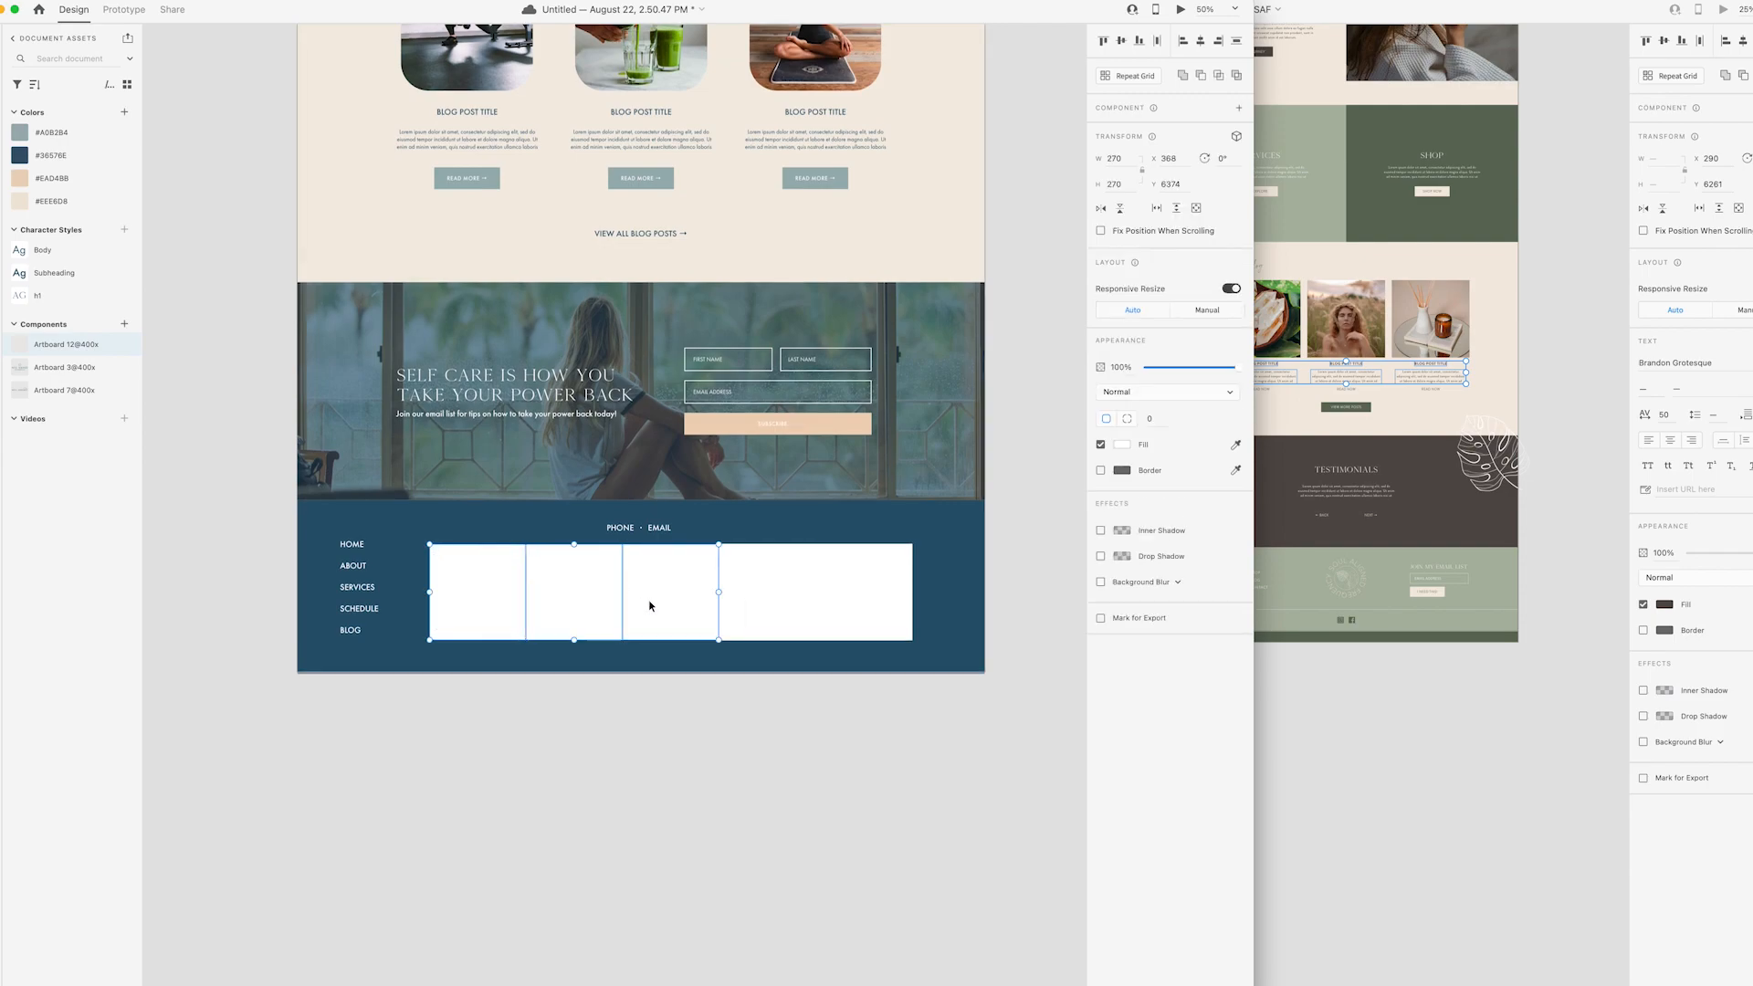
{"action": "left_click_drag", "start_coordinate": [910, 643], "coordinate": [963, 674]}
{"action": "mouse_move", "coordinate": [818, 629]}
{"action": "left_mouse_down"}
{"action": "mouse_move", "coordinate": [777, 630]}
{"action": "mouse_move", "coordinate": [793, 629]}
{"action": "left_mouse_up"}
{"action": "left_click_drag", "start_coordinate": [669, 608], "coordinate": [681, 610]}
- Move the Phone and Email text up slightly and extend the dark blue footer downward below the squares
{"action": "left_click_drag", "start_coordinate": [663, 536], "coordinate": [666, 531]}
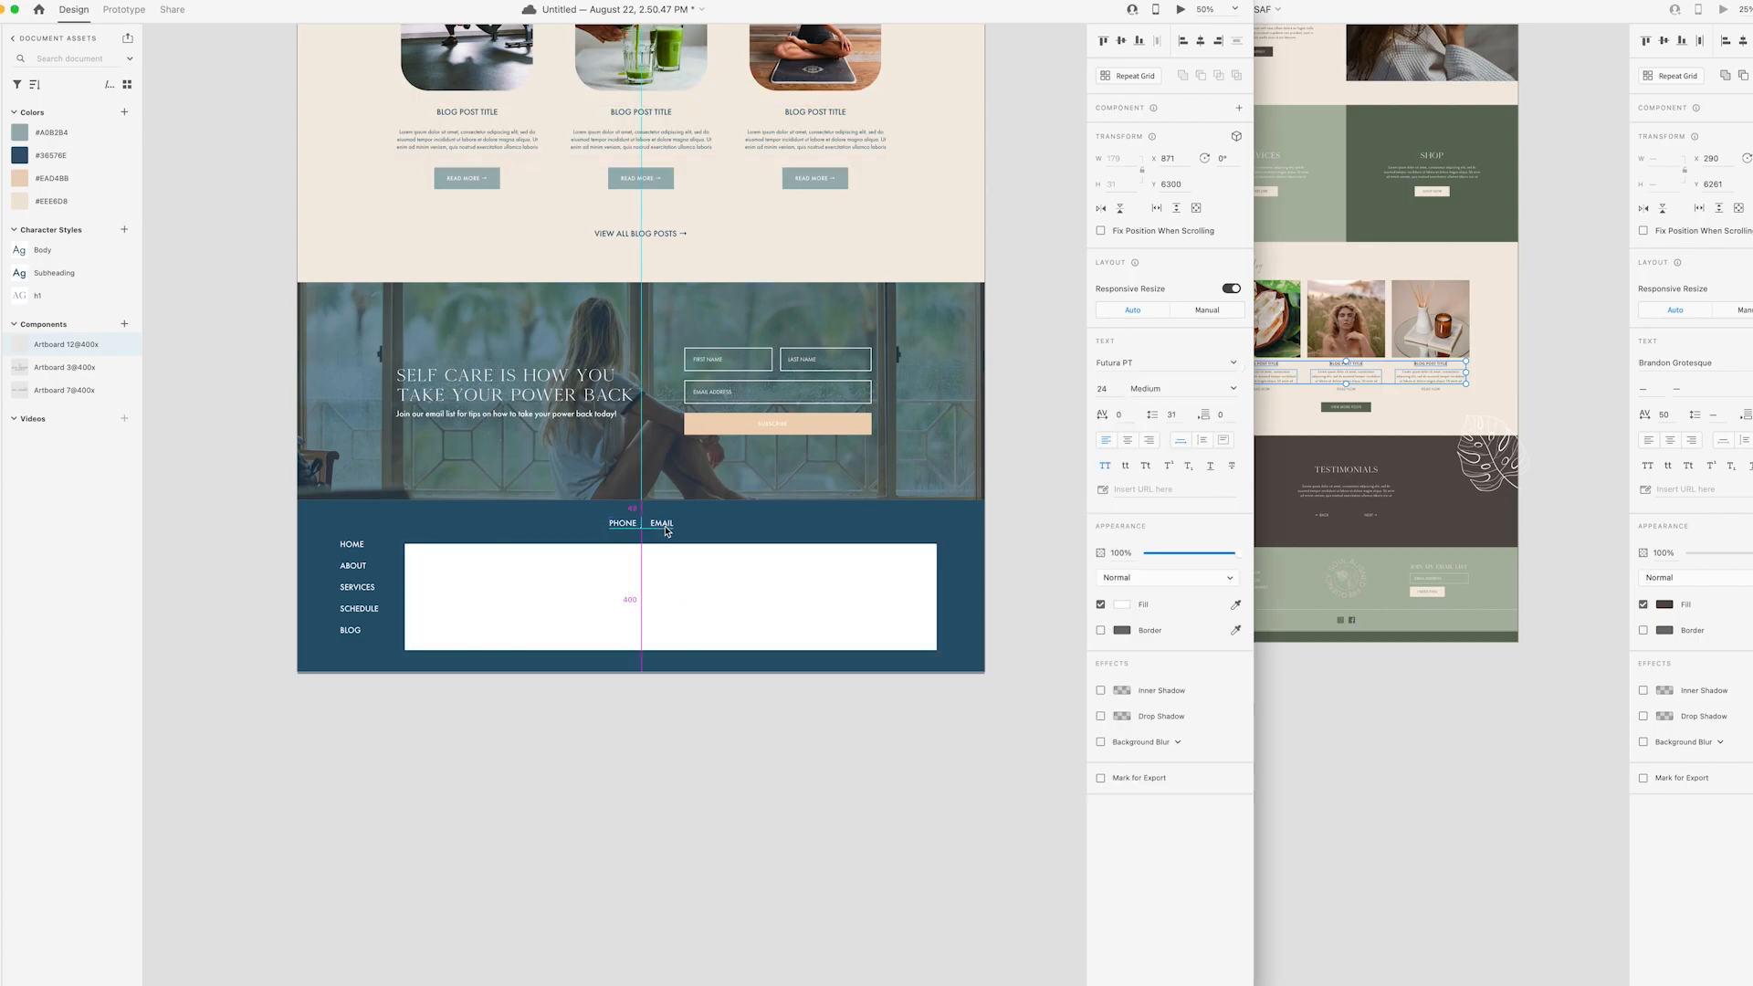
{"action": "left_click", "coordinate": [474, 709]}
{"action": "scroll", "coordinate": [392, 602], "scroll_direction": "up", "scroll_amount": 20}
{"action": "scroll", "coordinate": [548, 548], "scroll_direction": "down", "scroll_amount": 20}
{"action": "scroll", "coordinate": [645, 470], "scroll_direction": "up", "scroll_amount": 3}
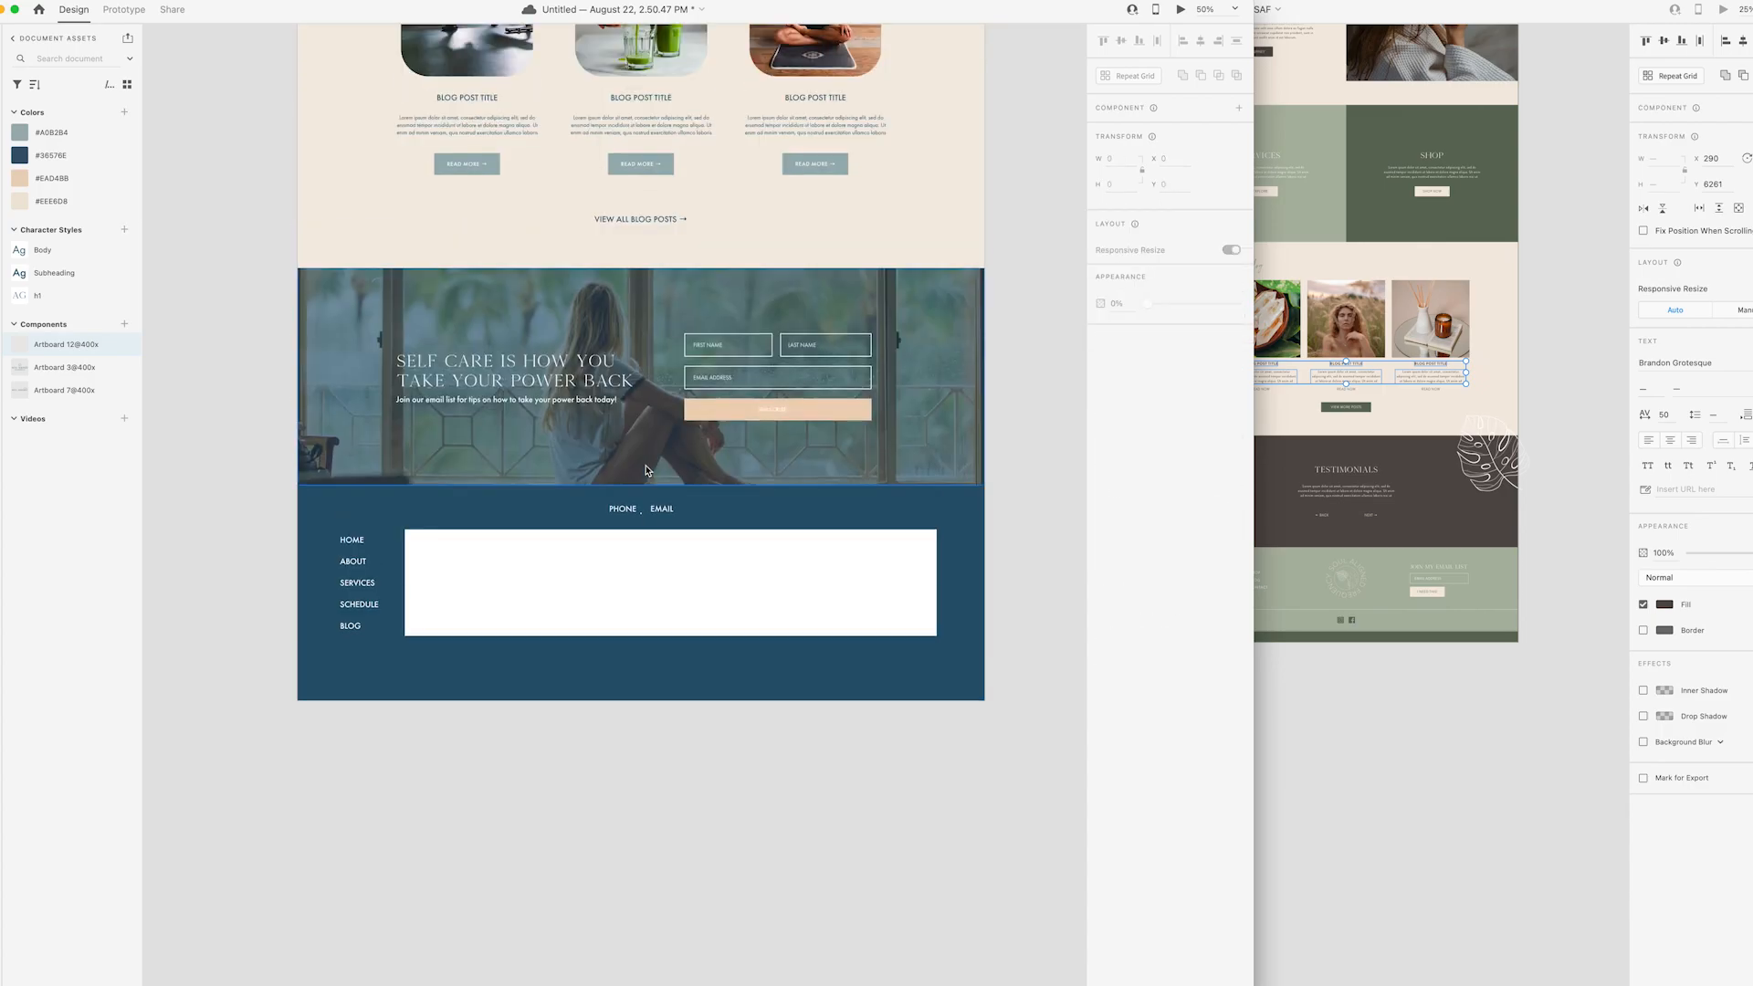
{"action": "scroll", "coordinate": [645, 470], "scroll_direction": "right", "scroll_amount": 2}
- Realign the separator dot between Phone and Email, group it with the text and centre it horizontally
{"action": "left_click_drag", "start_coordinate": [592, 516], "coordinate": [610, 515]}
{"action": "key", "text": "Escape"}
{"action": "key", "text": "Escape"}
{"action": "double_click", "coordinate": [603, 510]}
{"action": "left_click", "coordinate": [593, 511]}
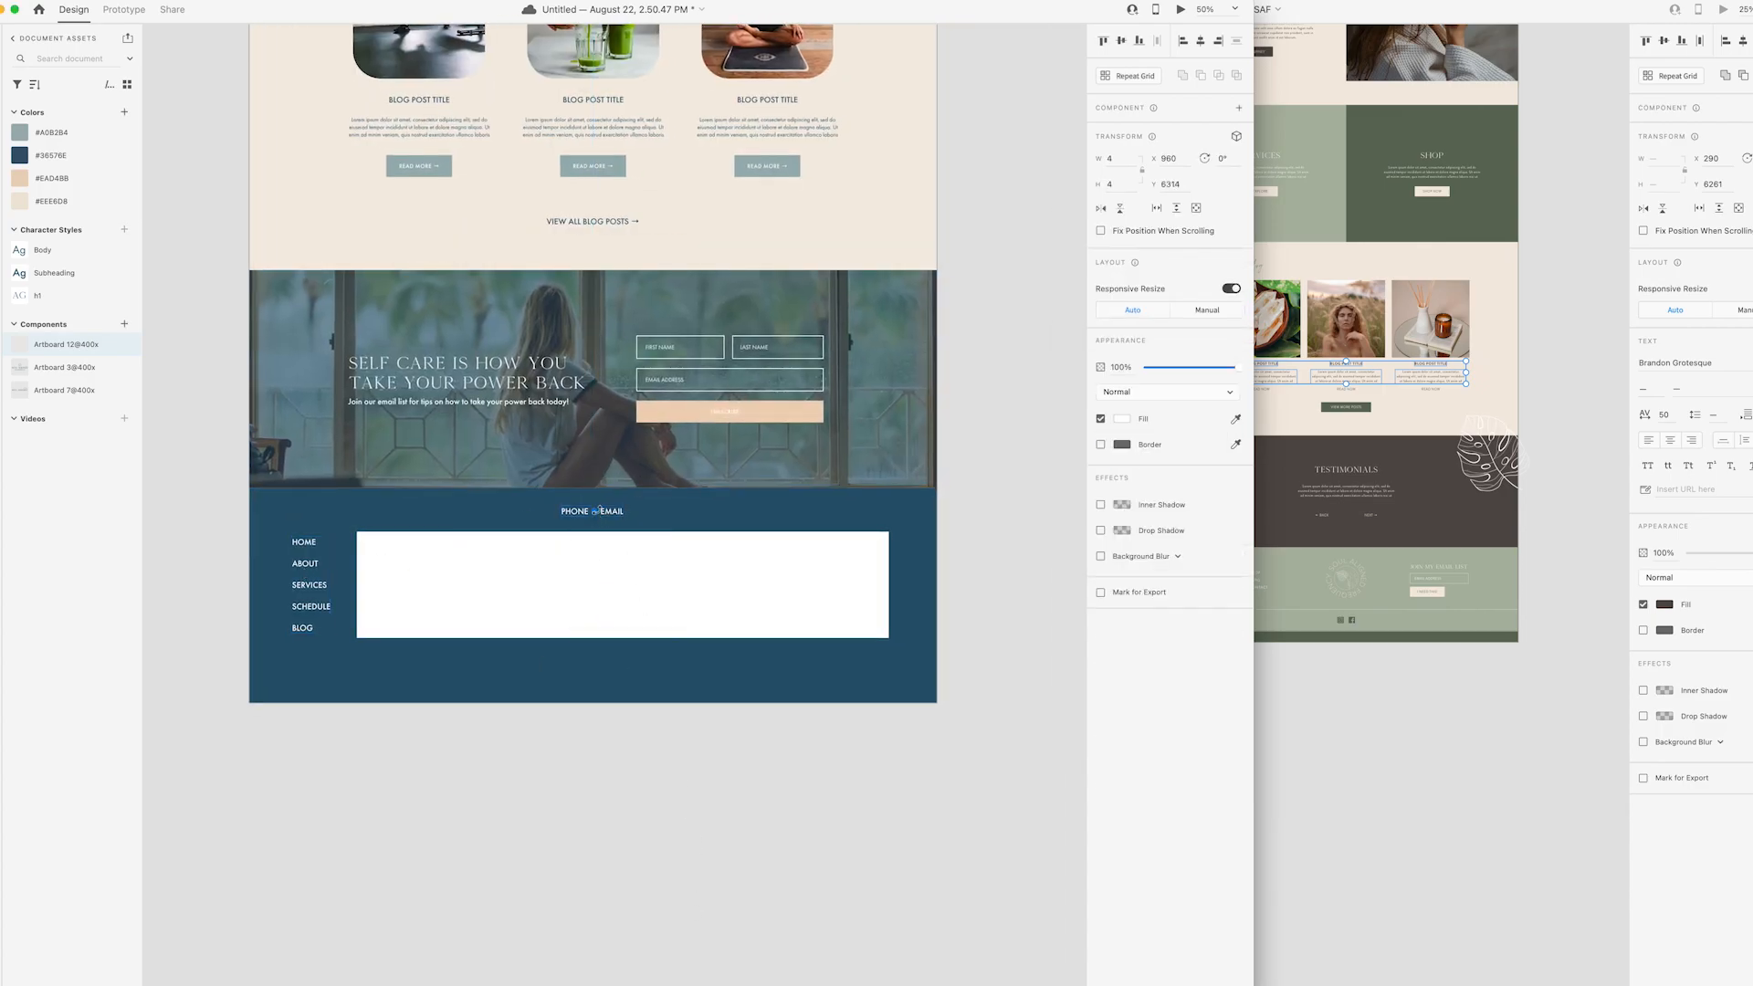
{"action": "key", "text": "super+g"}
{"action": "key", "text": "ctrl+super+c"}
{"action": "left_click", "coordinate": [998, 399]}
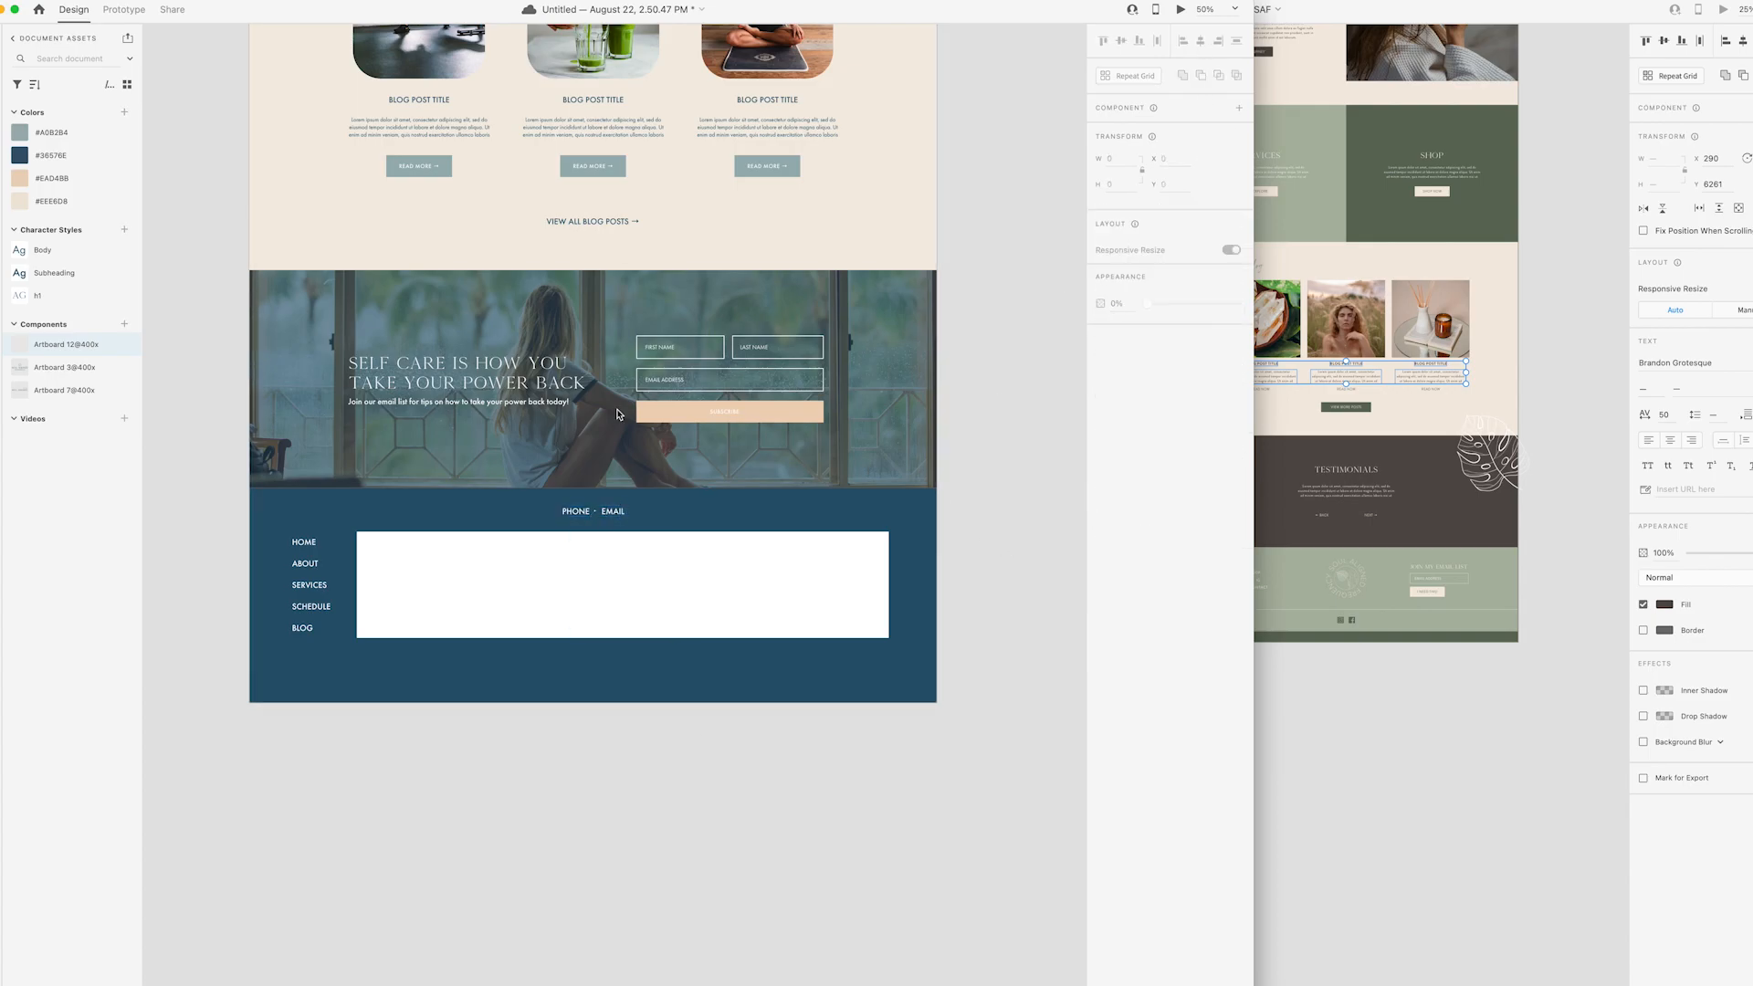
- Find SAP pattern.png in the SAP FINAL LOGOS folder and place it in the first white square of the footer
{"action": "mouse_move", "coordinate": [992, 977]}
{"action": "left_click", "coordinate": [482, 970]}
{"action": "left_click", "coordinate": [794, 731]}
{"action": "double_click", "coordinate": [898, 622]}
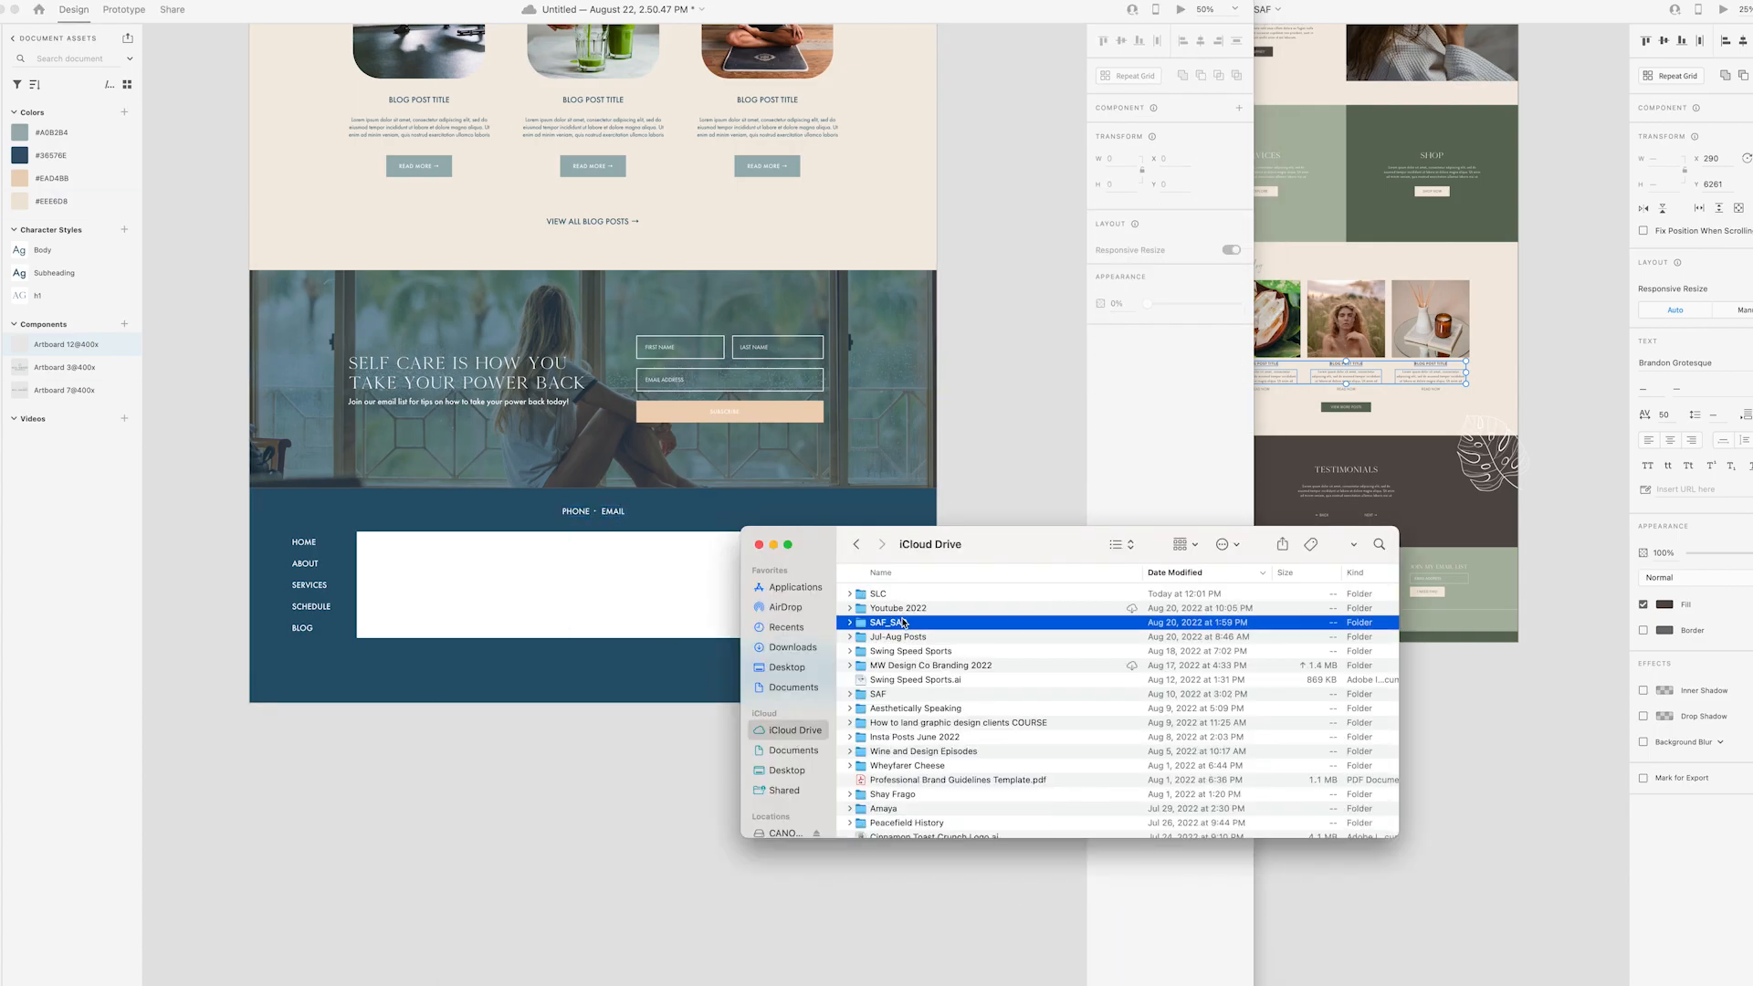
{"action": "left_click", "coordinate": [921, 596]}
{"action": "double_click", "coordinate": [920, 595]}
{"action": "left_click", "coordinate": [928, 795]}
{"action": "key", "text": "space"}
{"action": "key", "text": "space"}
{"action": "left_click_drag", "start_coordinate": [928, 795], "coordinate": [411, 584]}
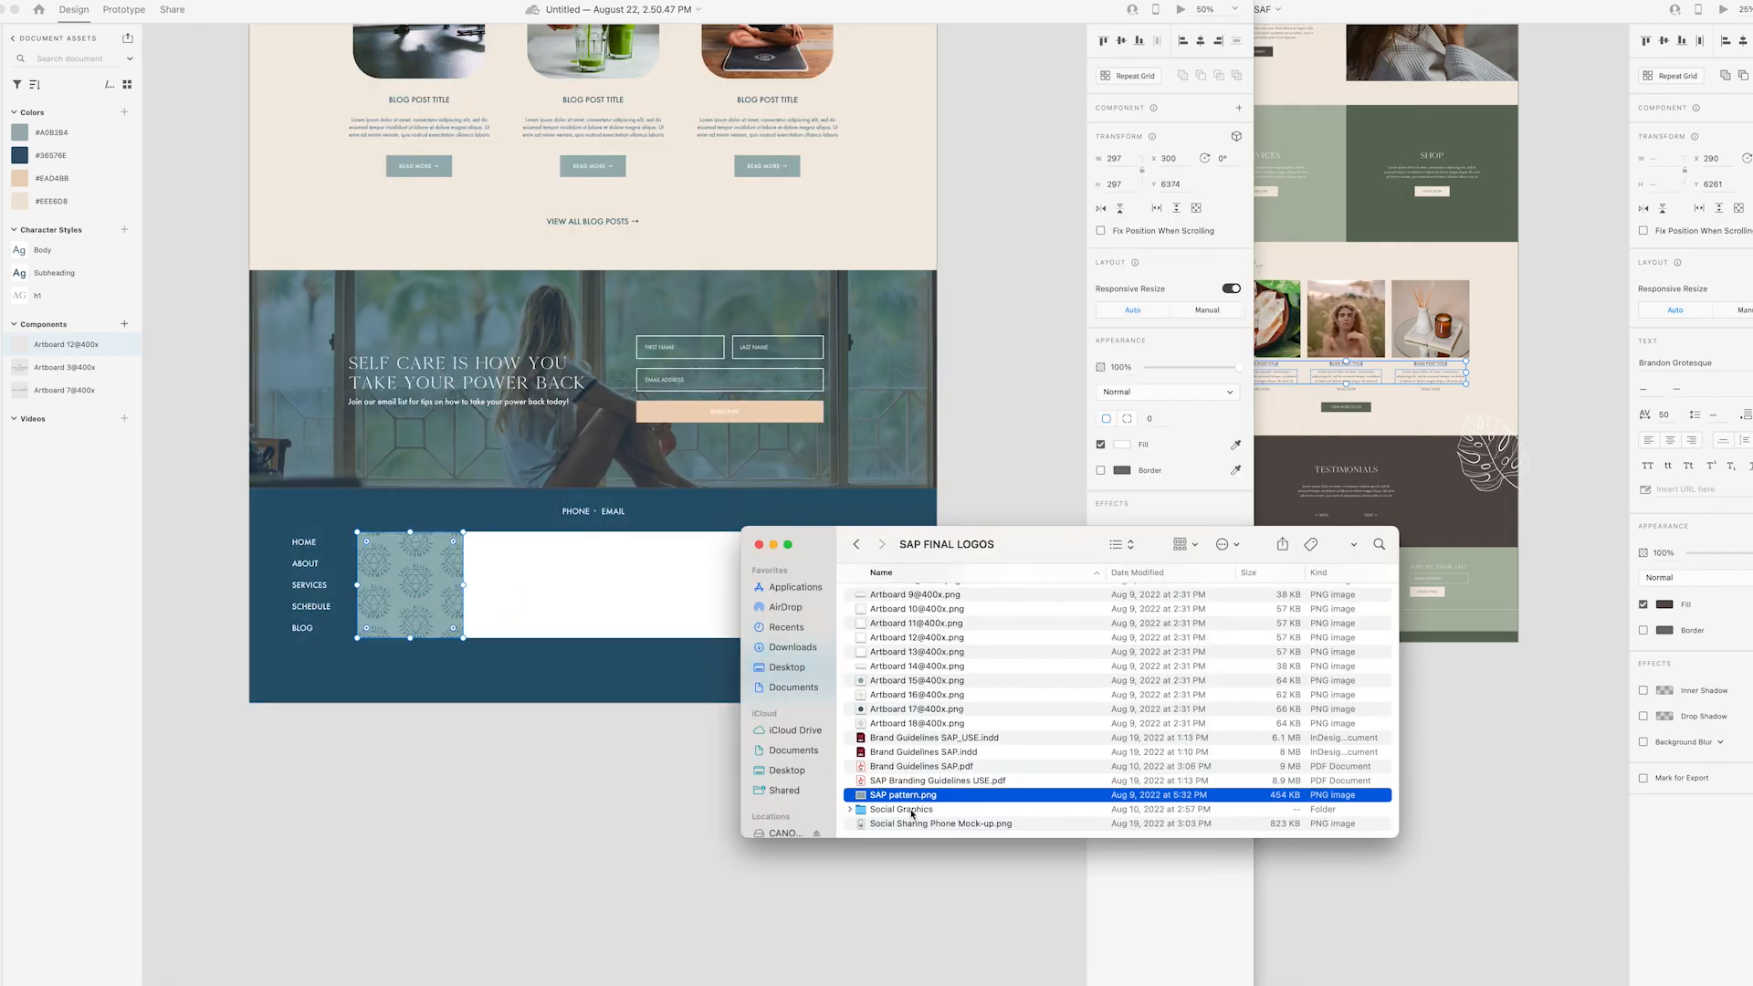
- Preview the "Self care is the best medicine" image in the Social Graphics folder and place it in the second footer square
{"action": "double_click", "coordinate": [908, 808]}
{"action": "left_click", "coordinate": [906, 625]}
{"action": "key", "text": "space"}
{"action": "key", "text": "space"}
{"action": "left_click_drag", "start_coordinate": [905, 623], "coordinate": [516, 584]}
- Preview further social graphics, place the beach yoga image in the third footer square and close the file window
{"action": "left_click", "coordinate": [922, 647]}
{"action": "key", "text": "space"}
{"action": "key", "text": "space"}
{"action": "left_click", "coordinate": [915, 696]}
{"action": "key", "text": "space"}
{"action": "key", "text": "space"}
{"action": "left_click_drag", "start_coordinate": [914, 695], "coordinate": [623, 584]}
{"action": "left_click", "coordinate": [883, 608]}
{"action": "left_click", "coordinate": [878, 622]}
{"action": "left_click", "coordinate": [758, 545]}
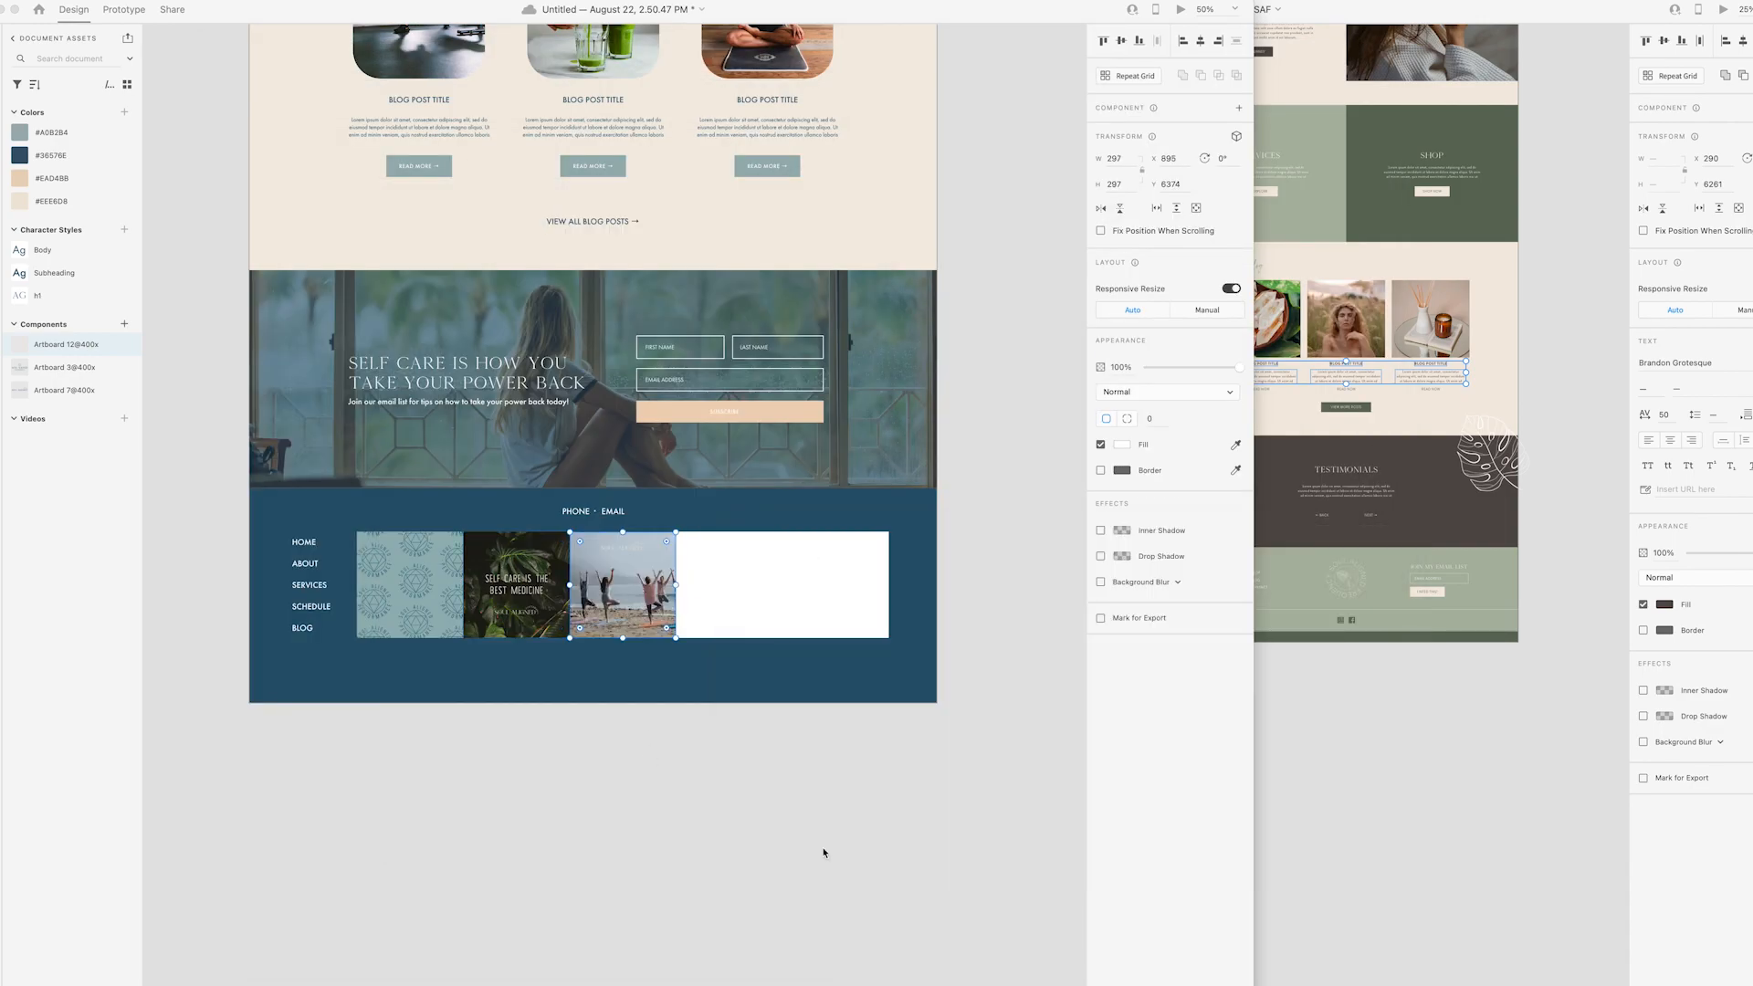
- Fill the fourth and fifth footer squares with the downloaded green drink photo and the photo of the woman writing by water
{"action": "left_click", "coordinate": [822, 851]}
{"action": "scroll", "coordinate": [822, 851], "scroll_direction": "down", "scroll_amount": 2}
{"action": "left_click", "coordinate": [987, 968]}
{"action": "left_click_drag", "start_coordinate": [1052, 450], "coordinate": [729, 507]}
{"action": "left_click", "coordinate": [987, 967]}
{"action": "left_click_drag", "start_coordinate": [1091, 313], "coordinate": [841, 523]}
{"action": "double_click", "coordinate": [841, 544]}
{"action": "left_click", "coordinate": [1015, 565]}
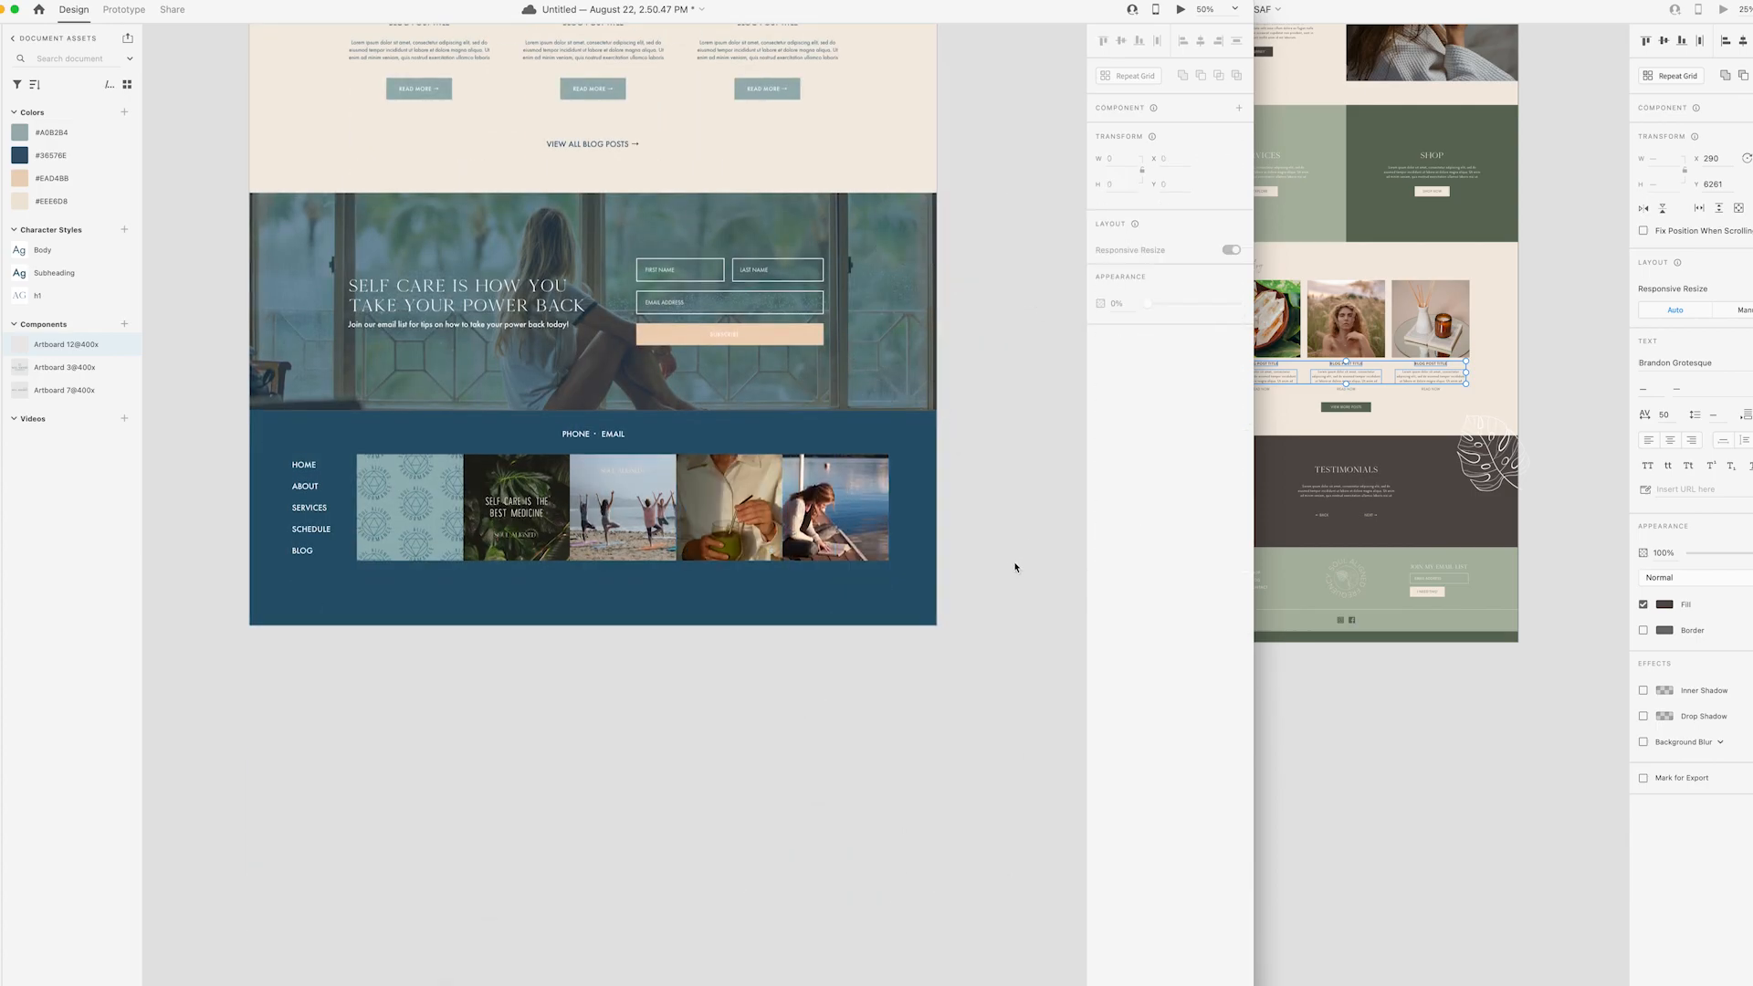
- Group the menu list with the row of images and move the group slightly down in the footer
{"action": "scroll", "coordinate": [1015, 566], "scroll_direction": "down", "scroll_amount": 1}
{"action": "left_click_drag", "start_coordinate": [283, 489], "coordinate": [486, 507]}
{"action": "key", "text": "super+g"}
{"action": "left_click_drag", "start_coordinate": [807, 506], "coordinate": [807, 531]}
{"action": "left_click", "coordinate": [867, 685]}
{"action": "left_click", "coordinate": [1210, 964]}
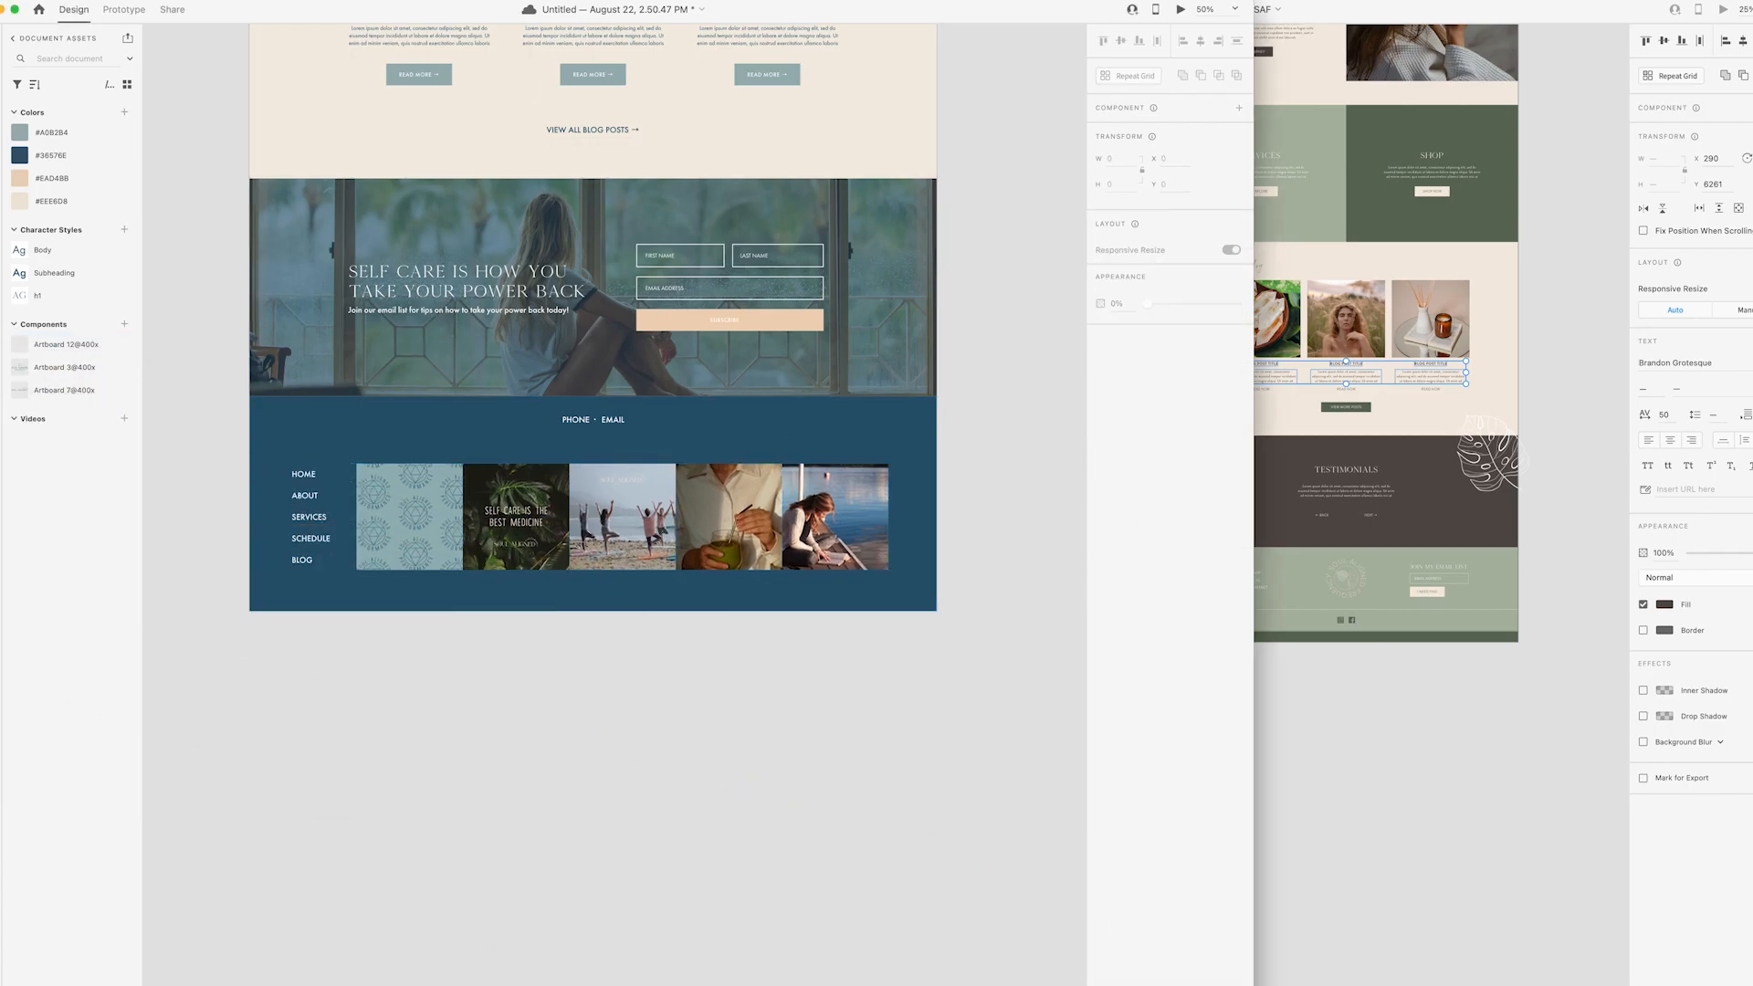
- Narrow the design window, switch to Flaticon in the browser and search for "instagram" icons
{"action": "left_click_drag", "start_coordinate": [1252, 775], "coordinate": [702, 775]}
{"action": "left_click", "coordinate": [710, 767]}
{"action": "key", "text": "super+l"}
{"action": "key", "text": "Escape"}
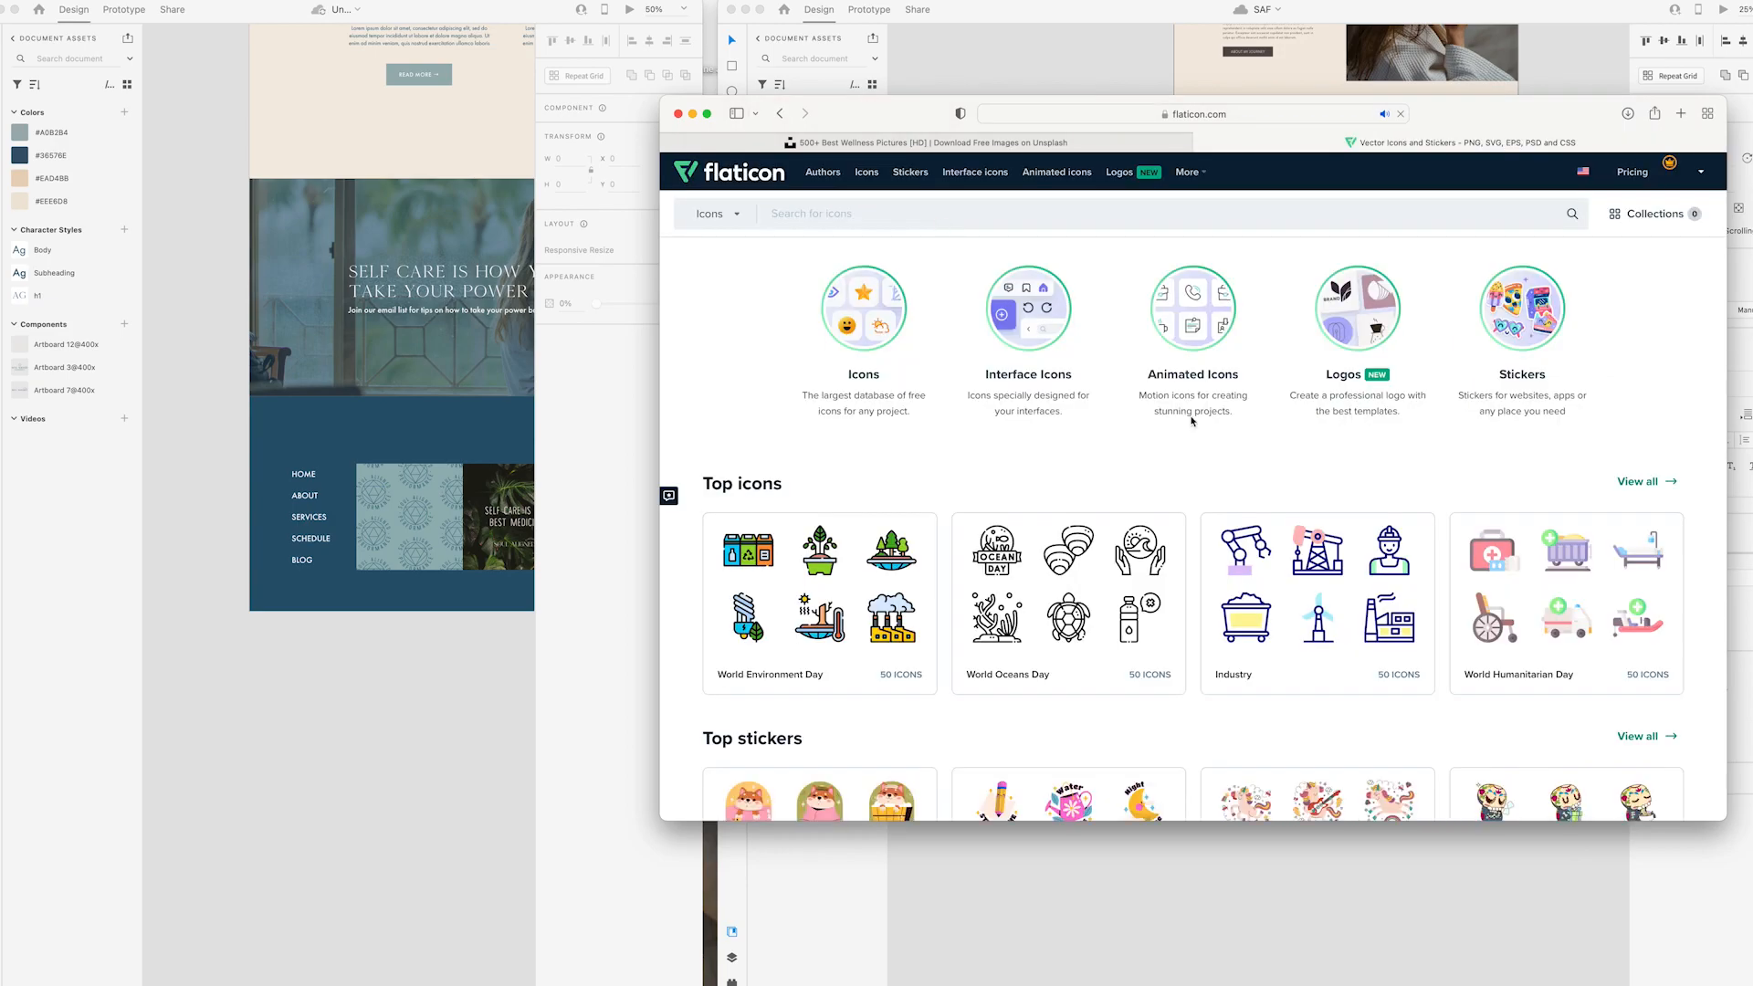
{"action": "scroll", "coordinate": [1192, 421], "scroll_direction": "down", "scroll_amount": 5}
{"action": "scroll", "coordinate": [1191, 421], "scroll_direction": "up", "scroll_amount": 5}
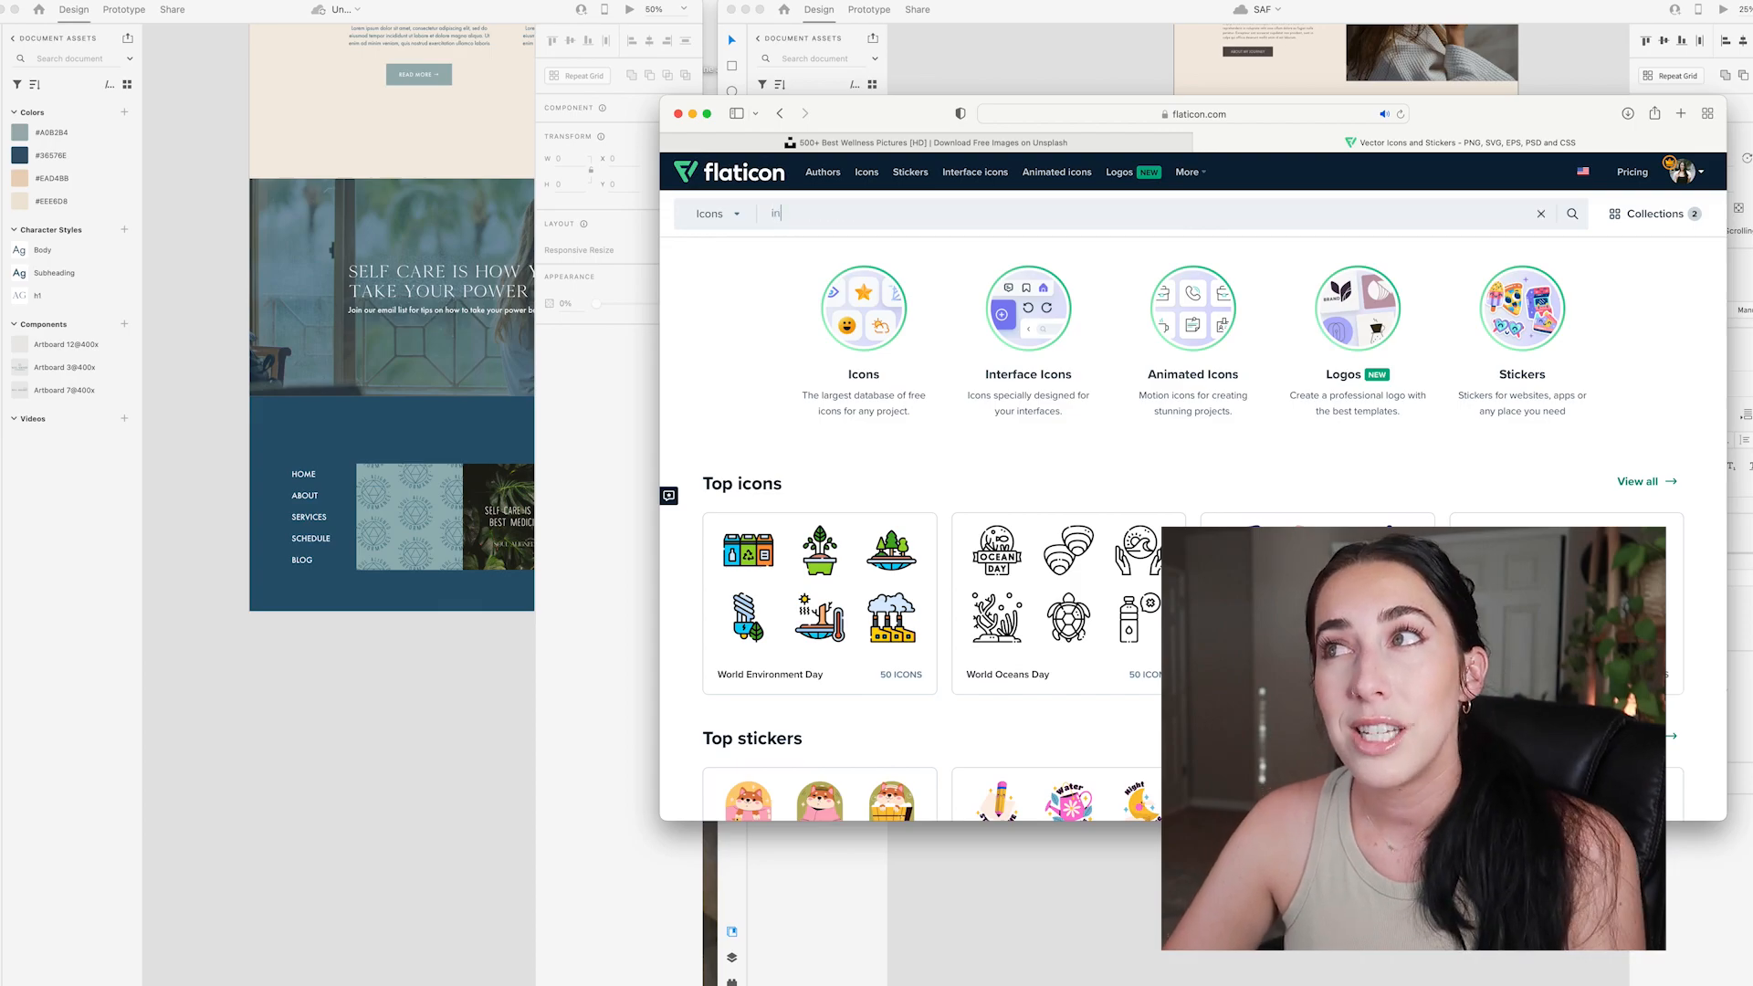
{"action": "type", "text": "instagram"}
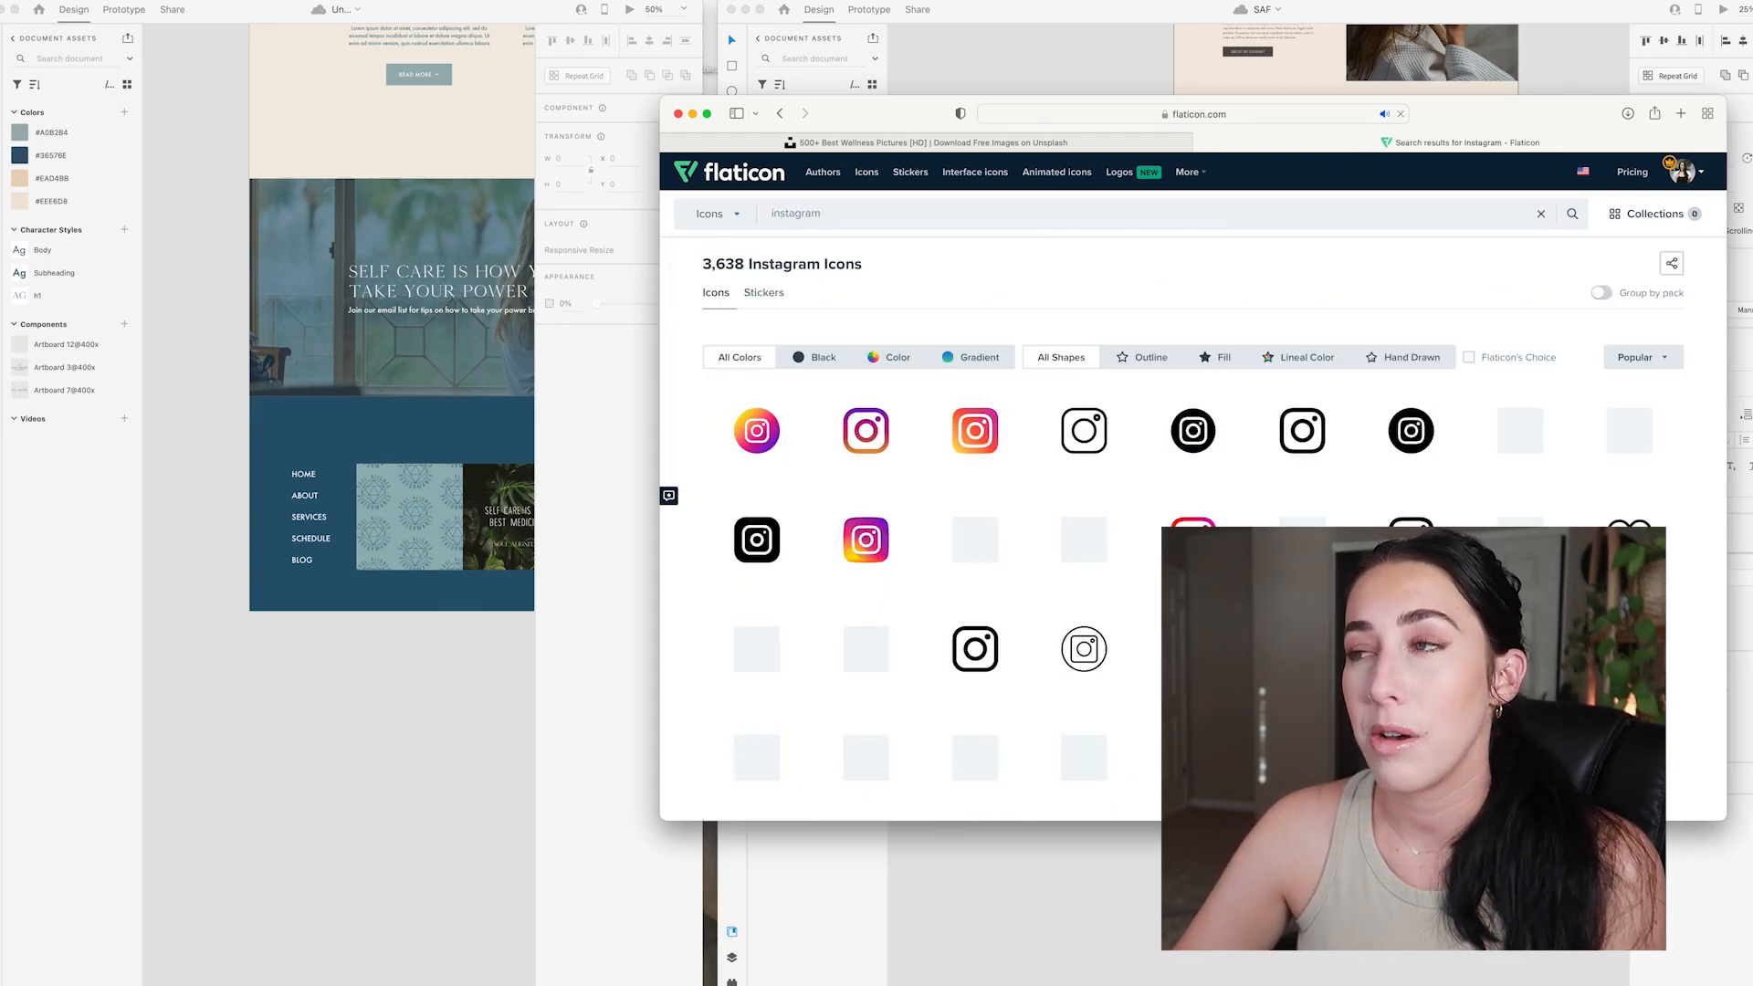
{"action": "scroll", "coordinate": [1191, 246], "scroll_direction": "down", "scroll_amount": 1}
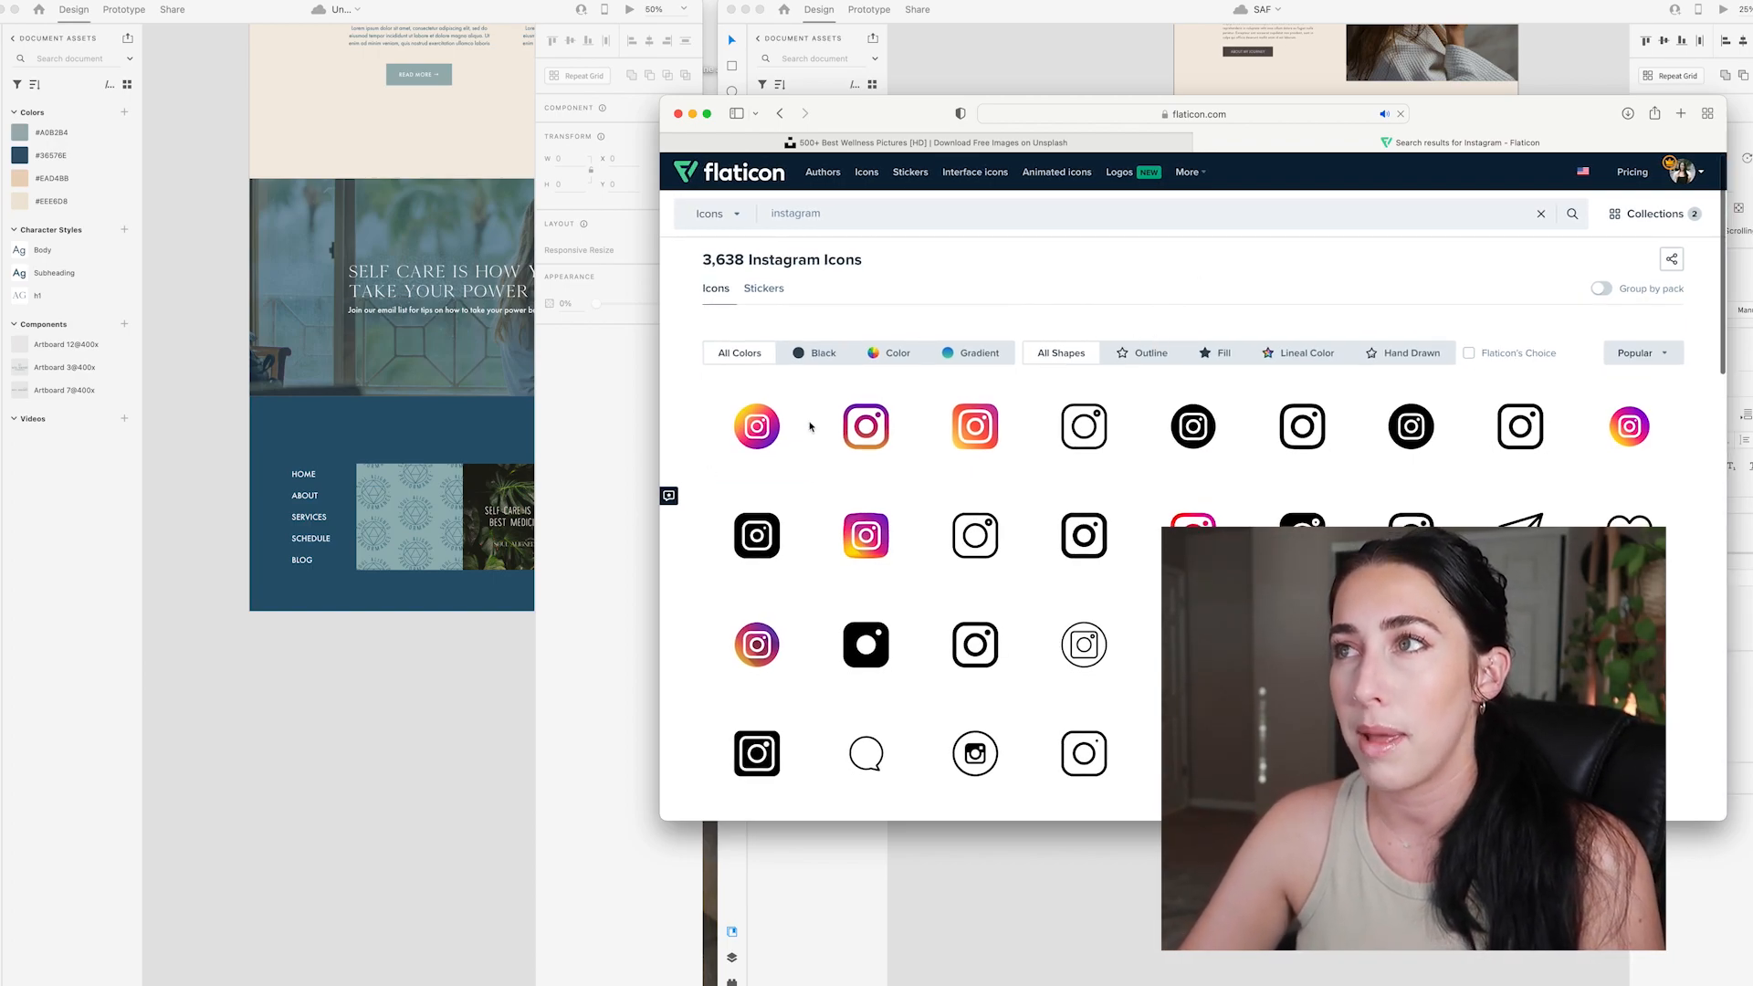
- Choose the black outline Instagram icon from the results and open it in the icon editor
{"action": "mouse_move", "coordinate": [1011, 559]}
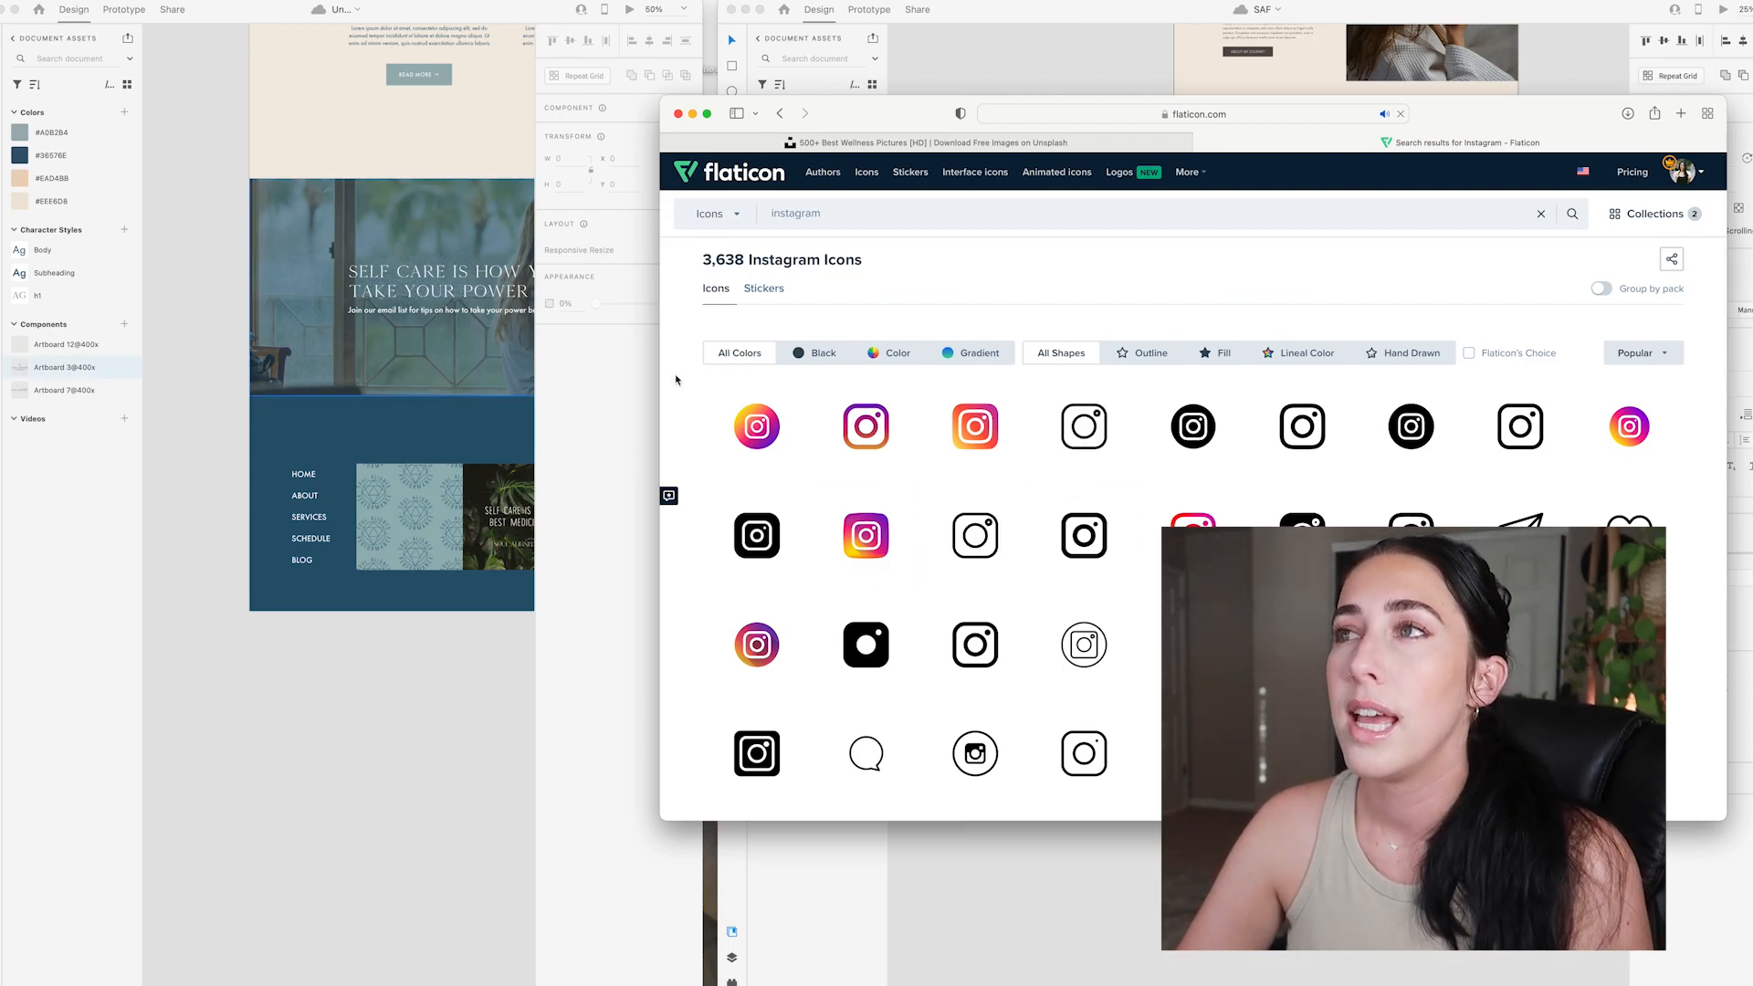
{"action": "mouse_move", "coordinate": [1060, 456]}
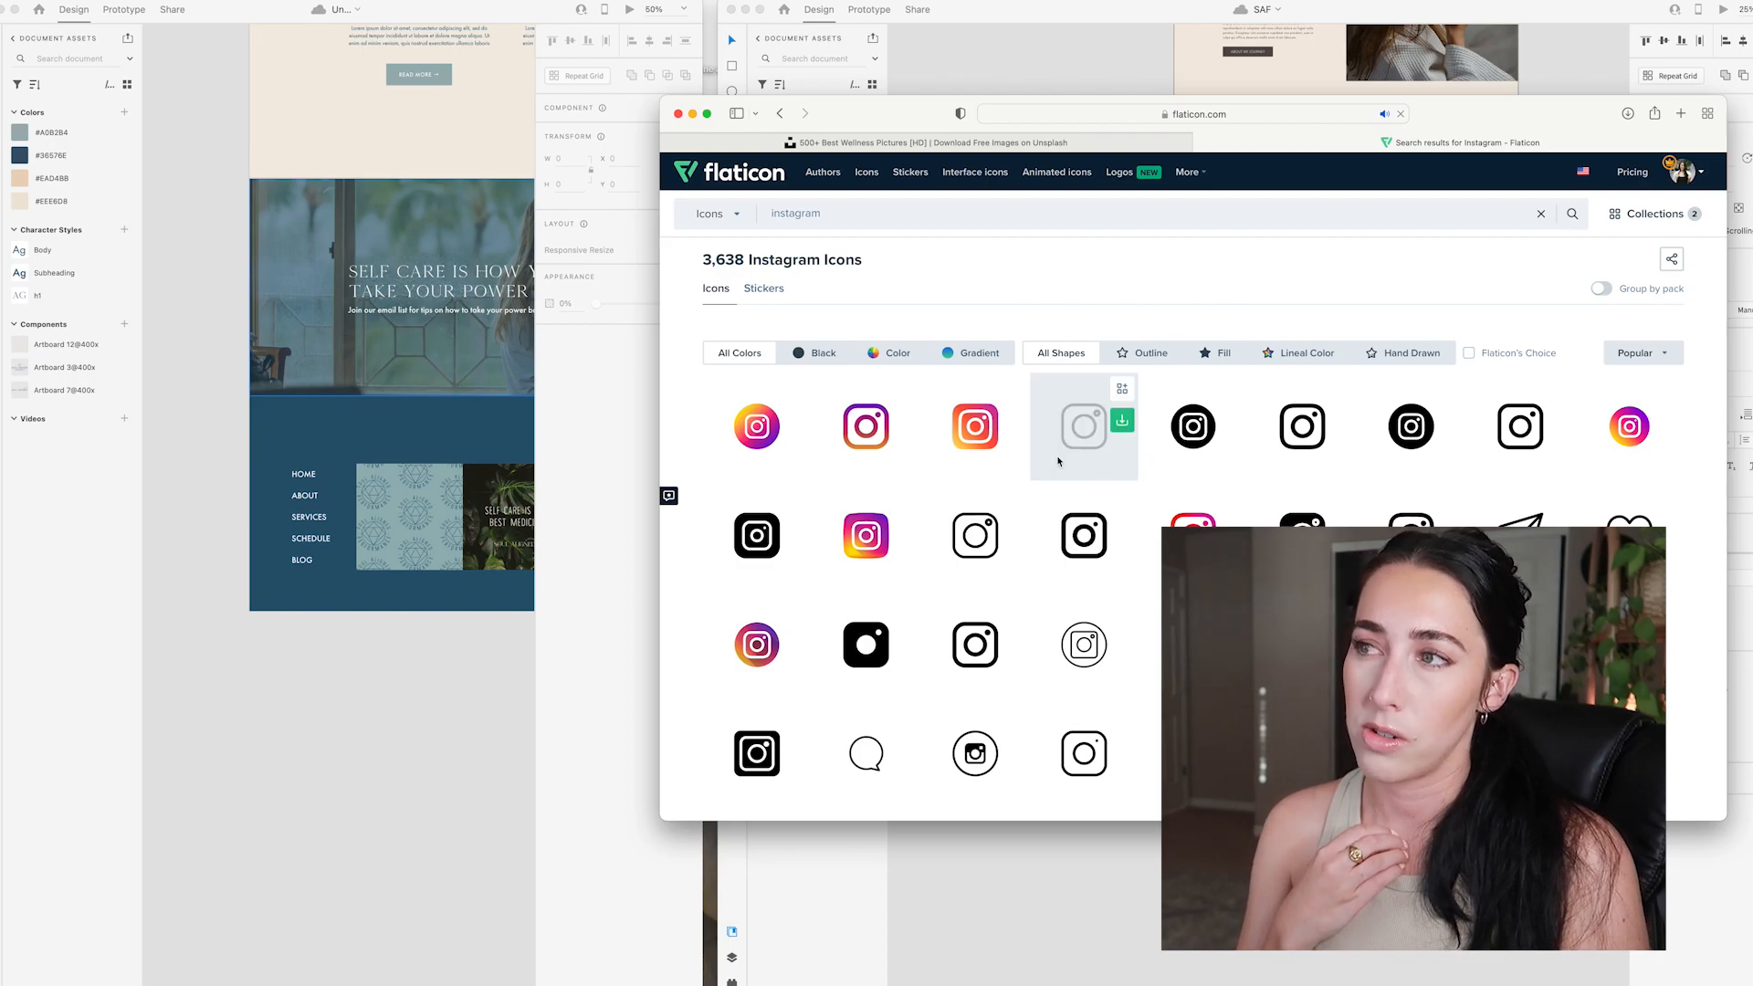
{"action": "left_click", "coordinate": [1059, 461]}
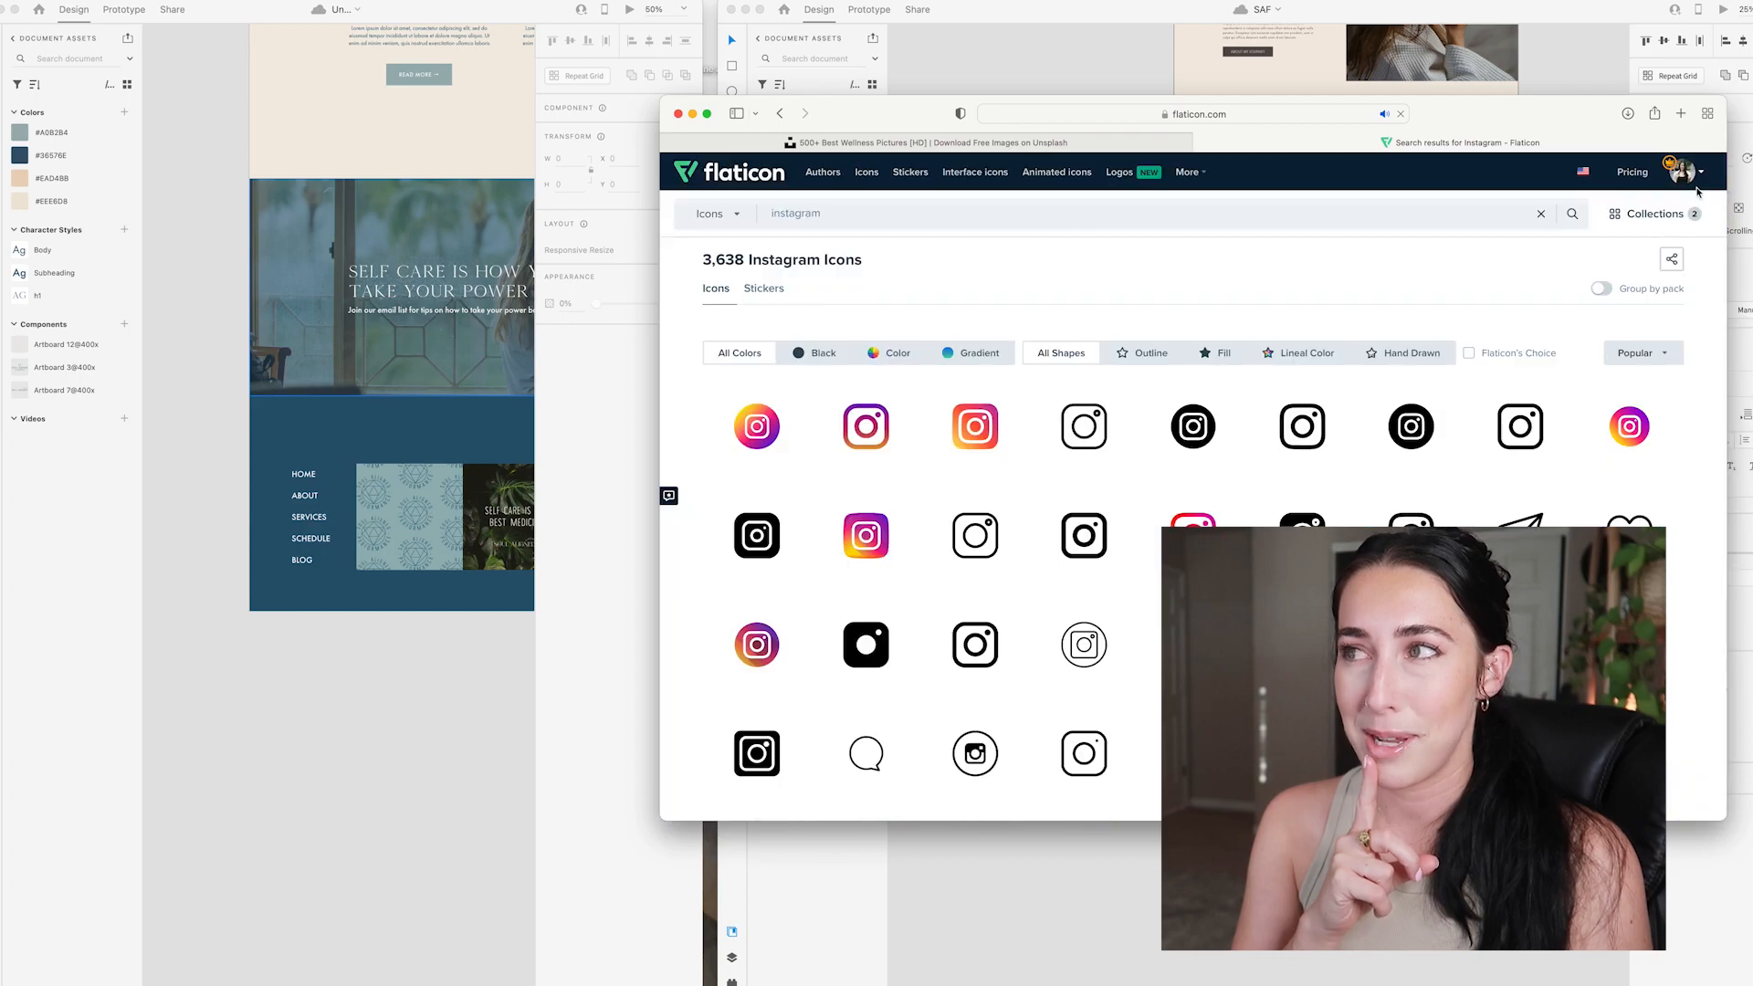
{"action": "left_click", "coordinate": [1698, 187]}
{"action": "left_click", "coordinate": [957, 551]}
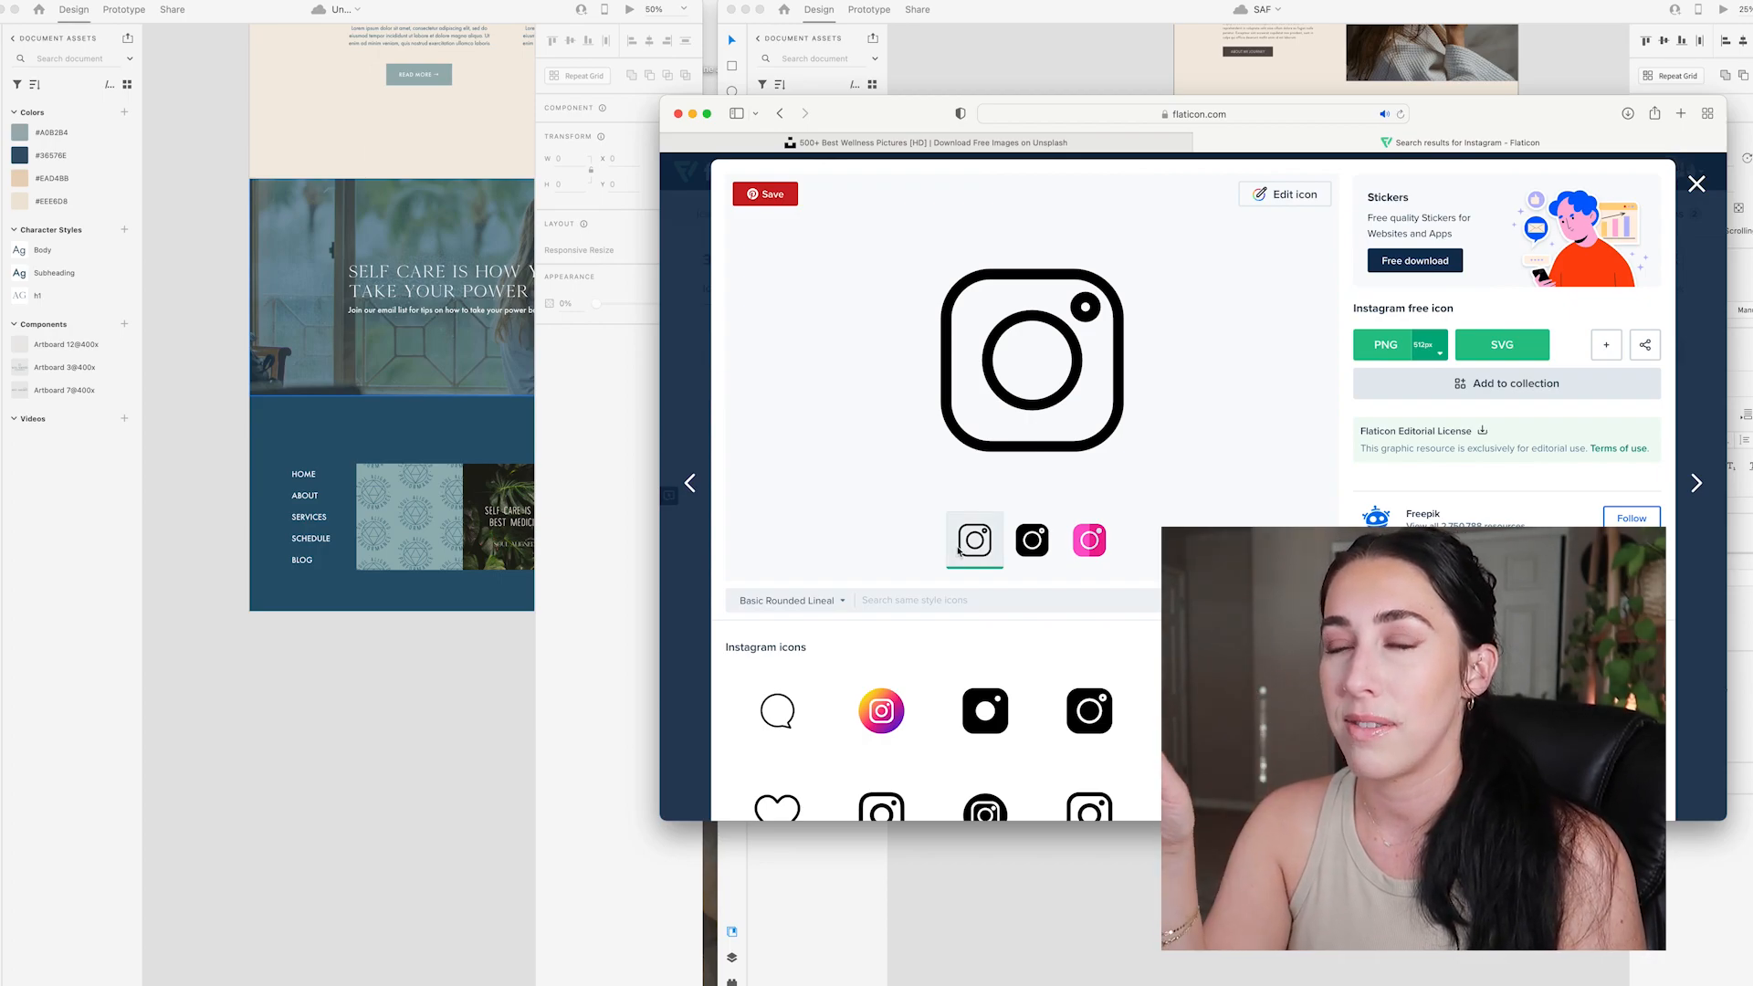
{"action": "left_click", "coordinate": [1272, 196]}
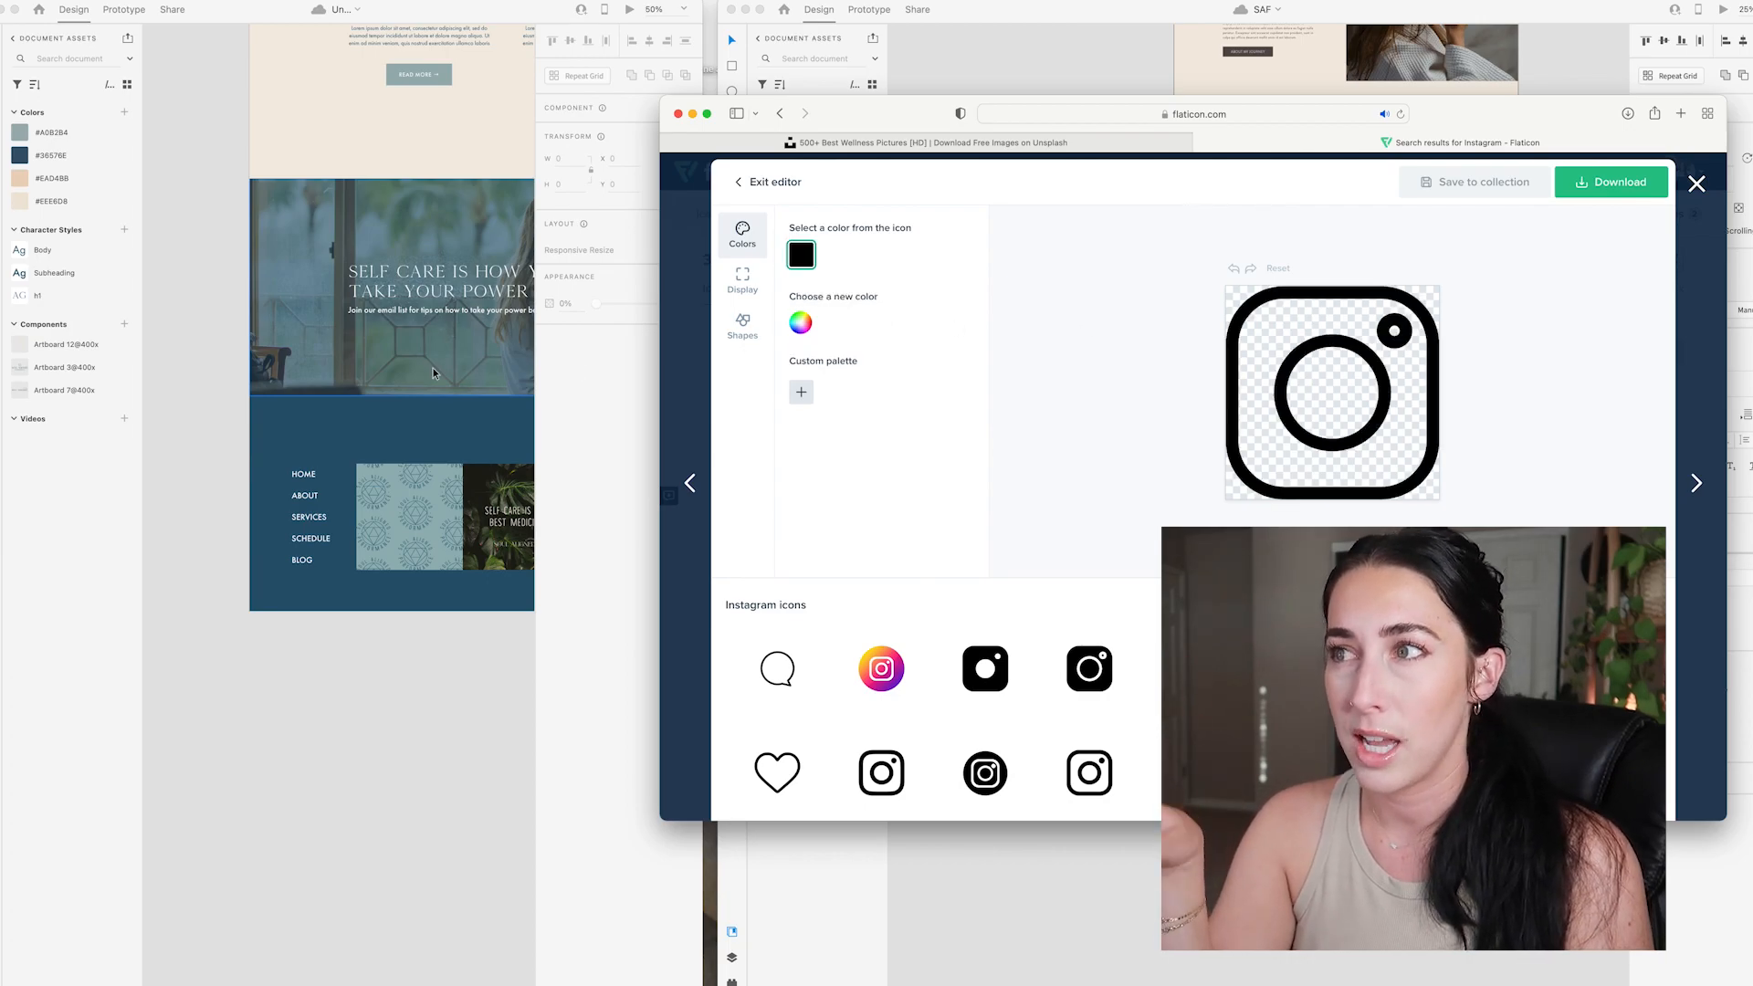
- Copy the grey-teal document colour from the homepage design and apply it to the Instagram icon in the editor
{"action": "scroll", "coordinate": [326, 375], "scroll_direction": "up", "scroll_amount": 20}
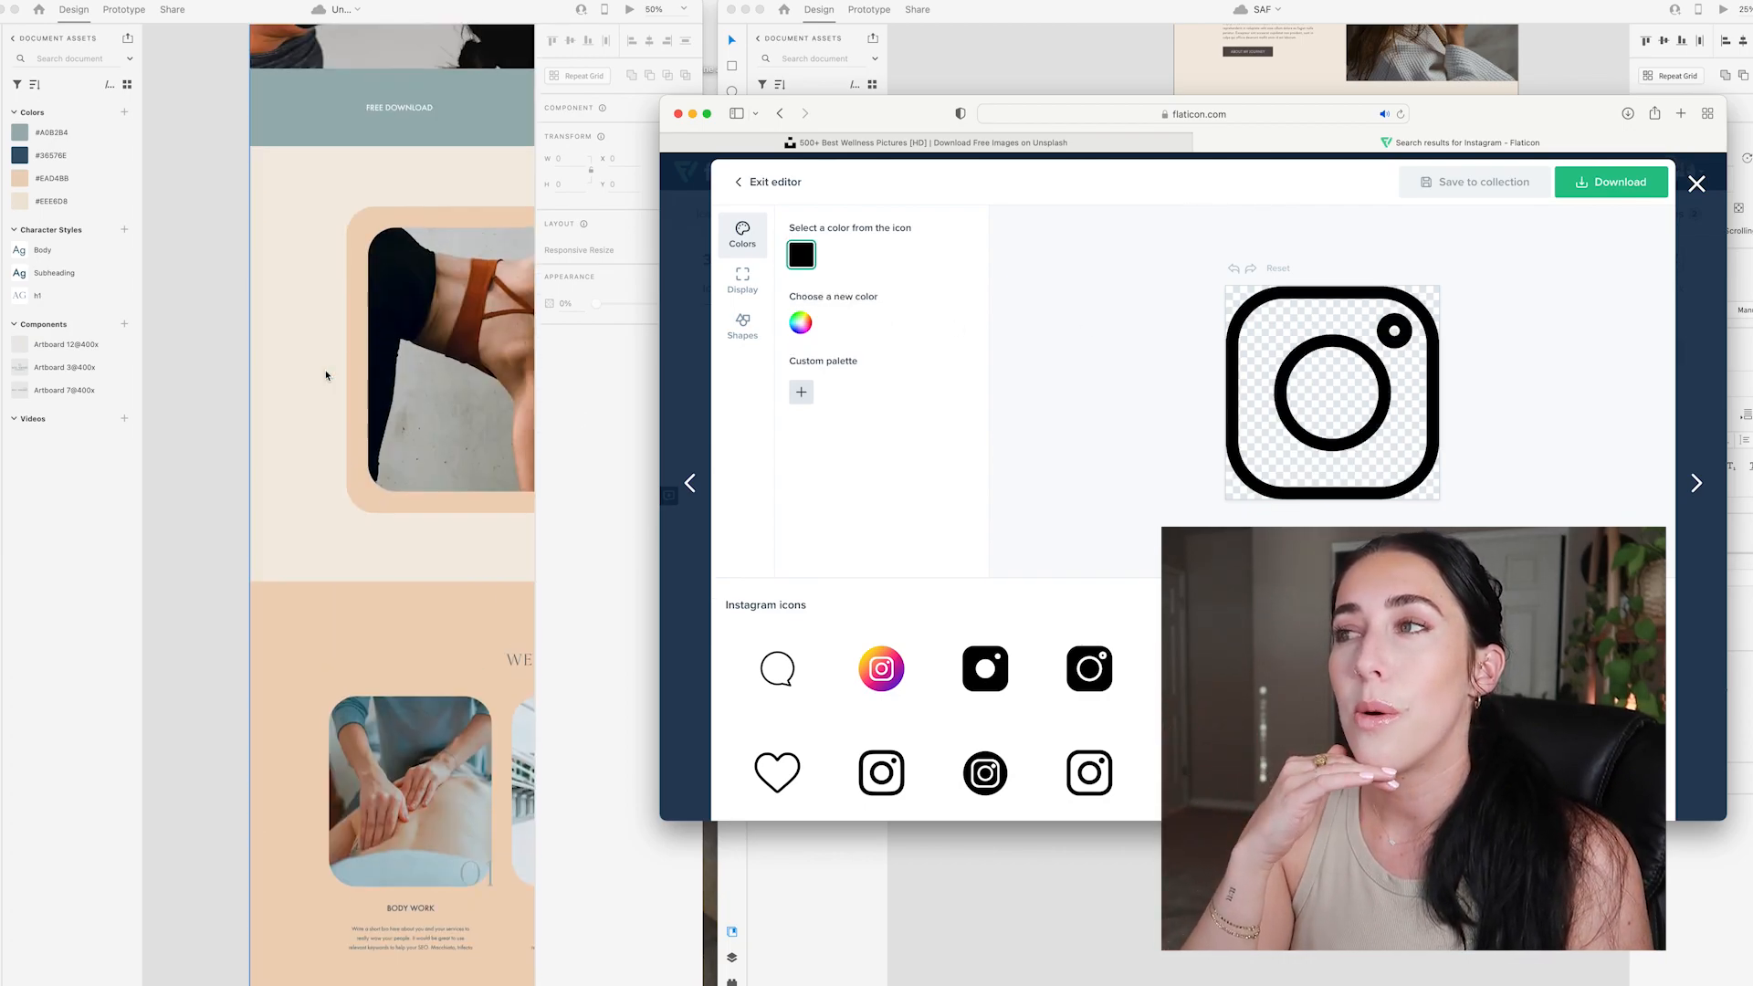
{"action": "scroll", "coordinate": [326, 375], "scroll_direction": "right", "scroll_amount": 5}
{"action": "left_click", "coordinate": [76, 133]}
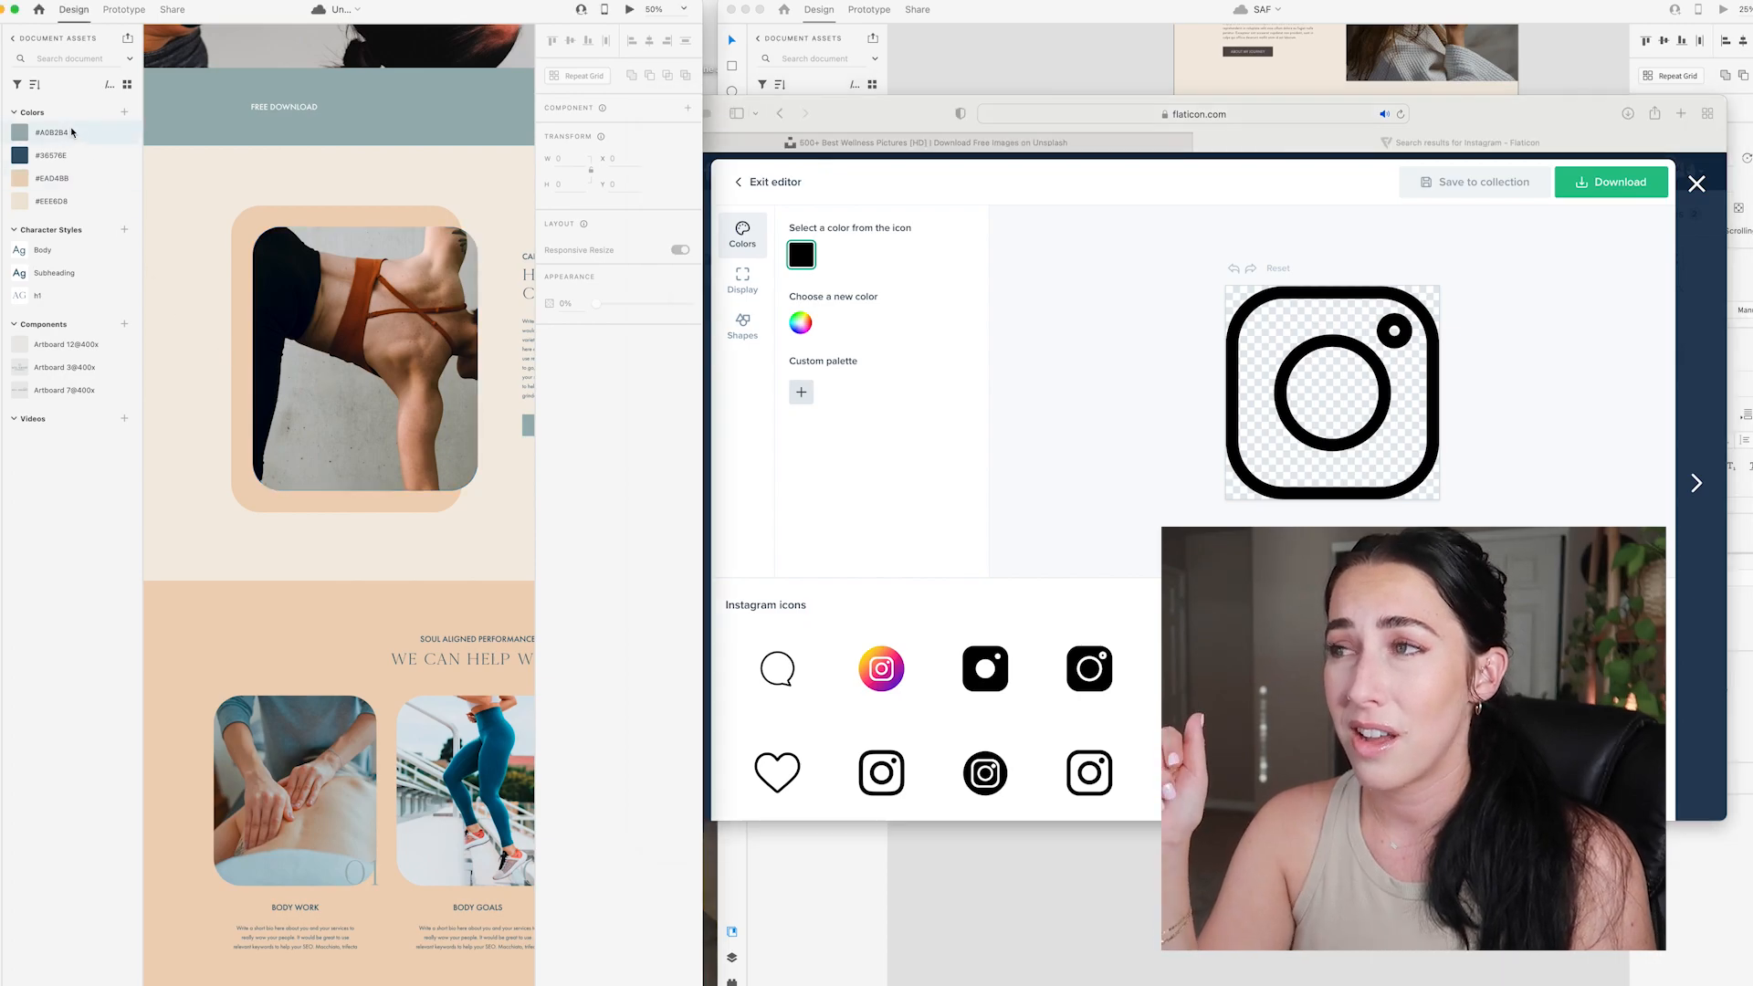
{"action": "right_click", "coordinate": [75, 132]}
{"action": "left_click", "coordinate": [89, 135]}
{"action": "left_click", "coordinate": [796, 324]}
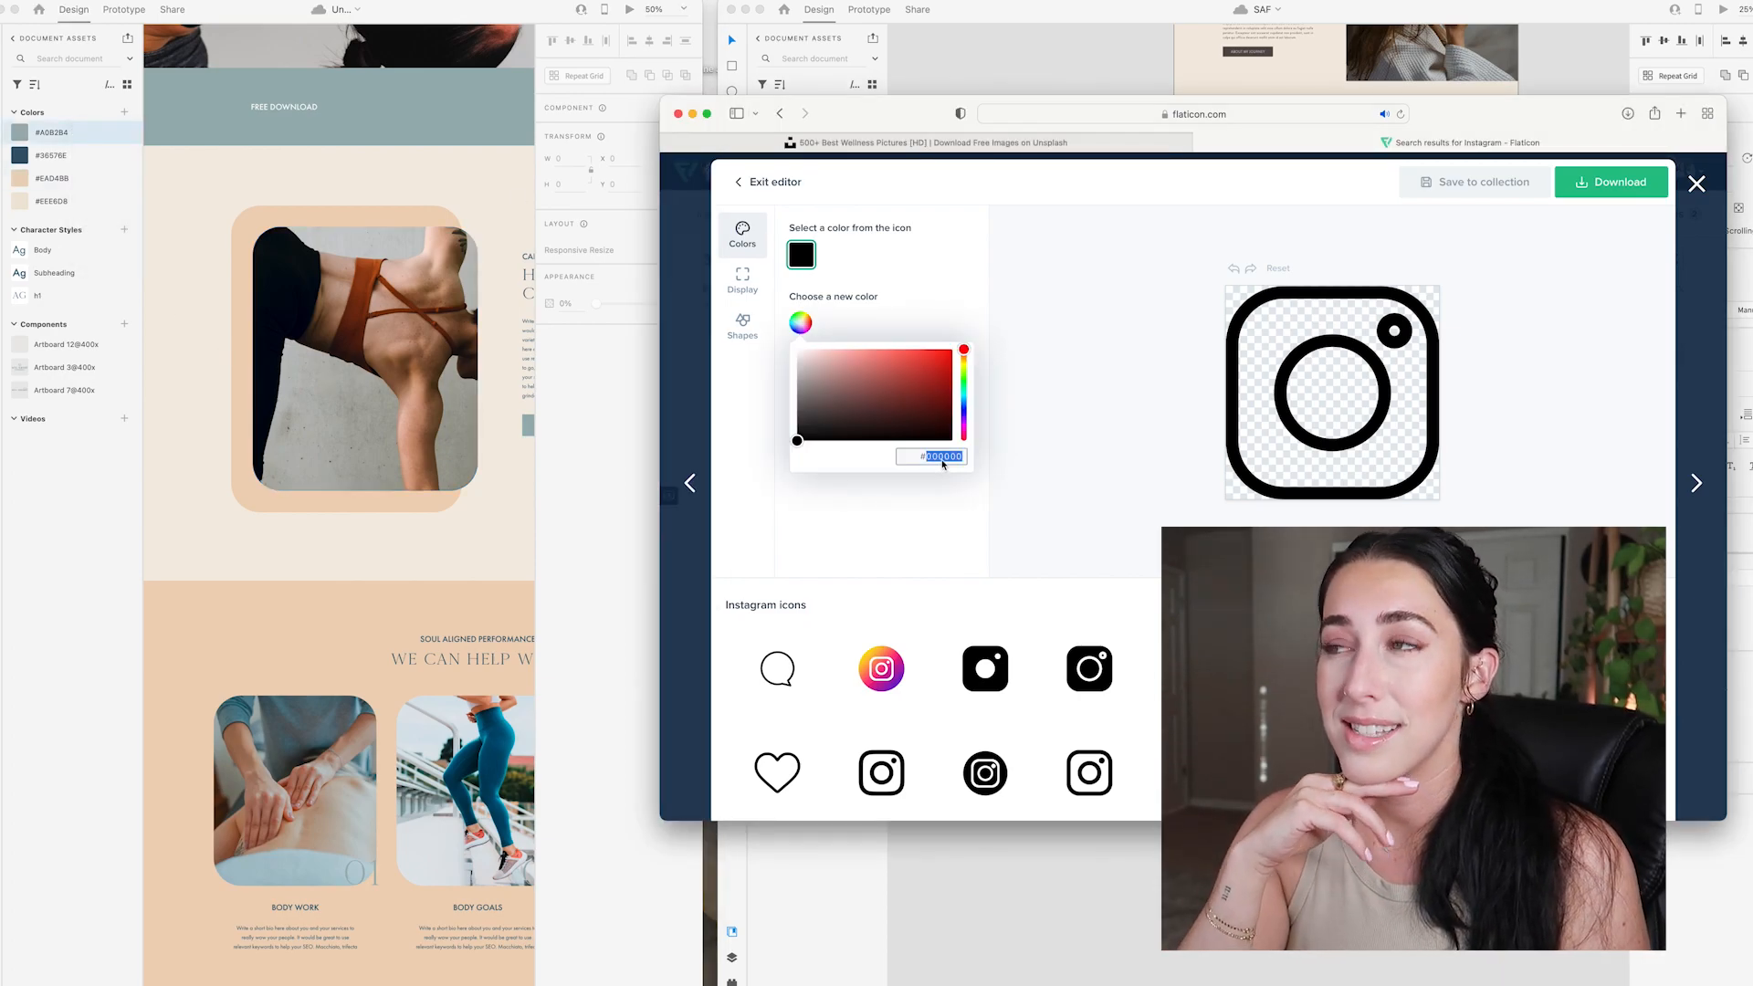
{"action": "key", "text": "super+v"}
- Download the recoloured Instagram icon as PNG and place it on the pasteboard beside the homepage artboard
{"action": "left_click", "coordinate": [1569, 189]}
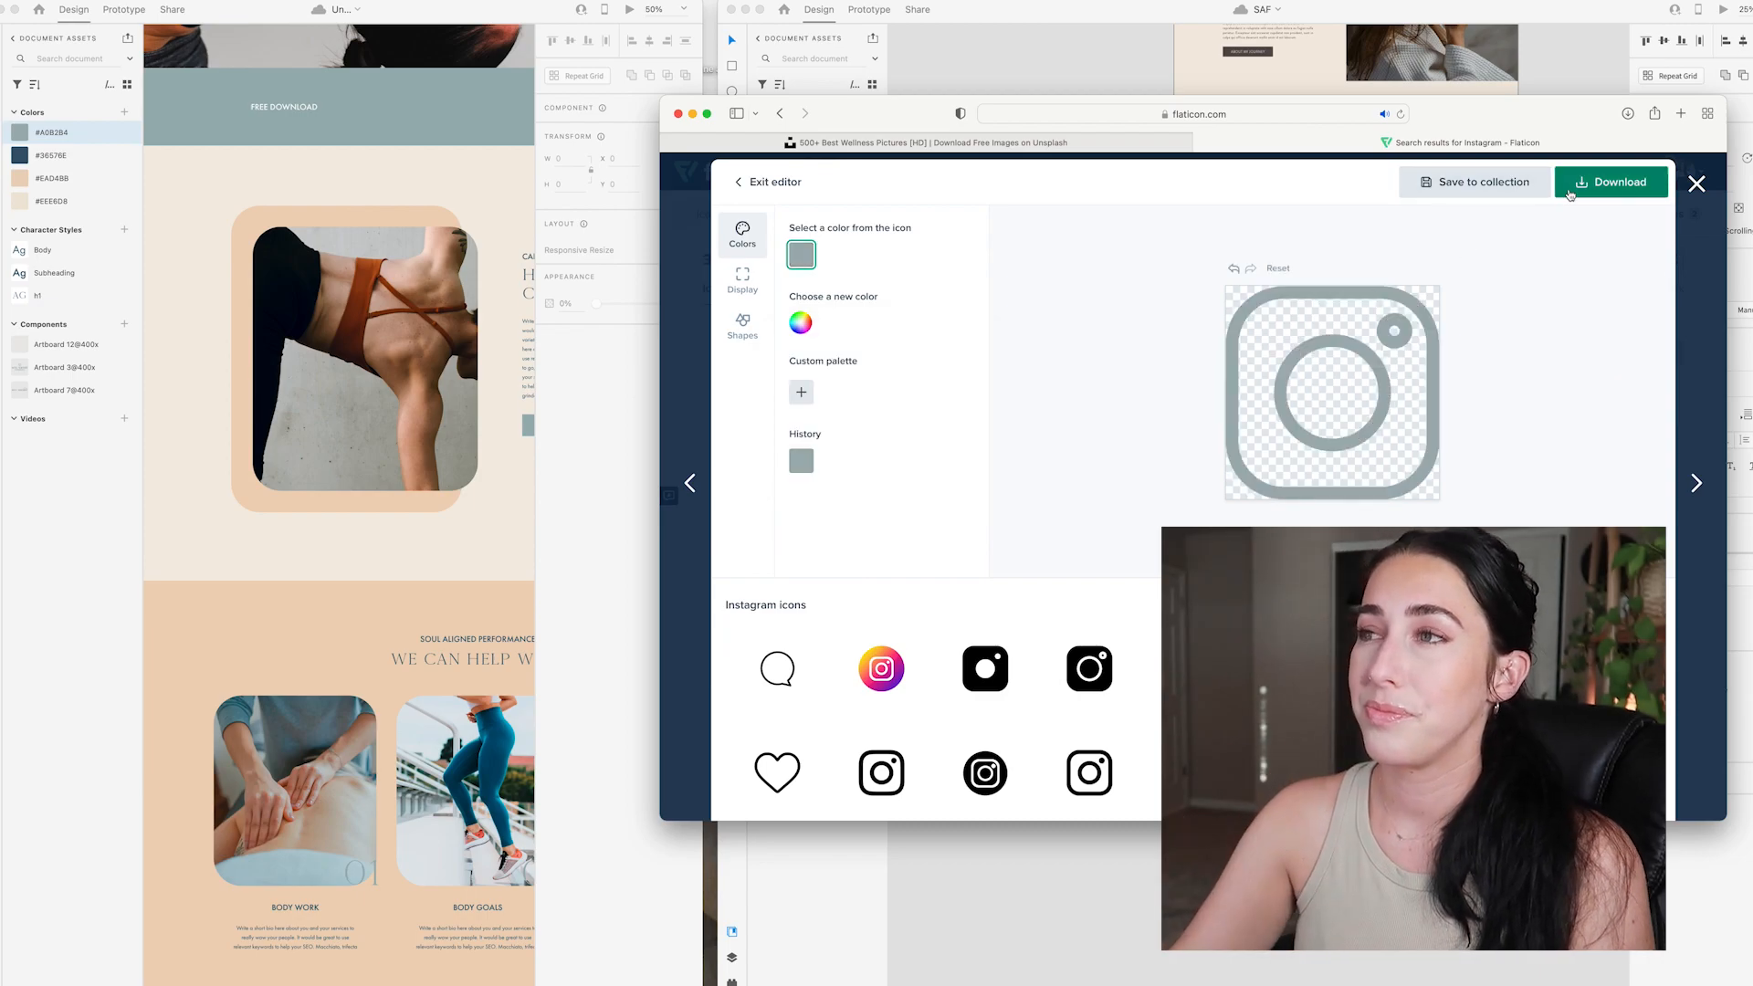
{"action": "left_click", "coordinate": [1568, 233]}
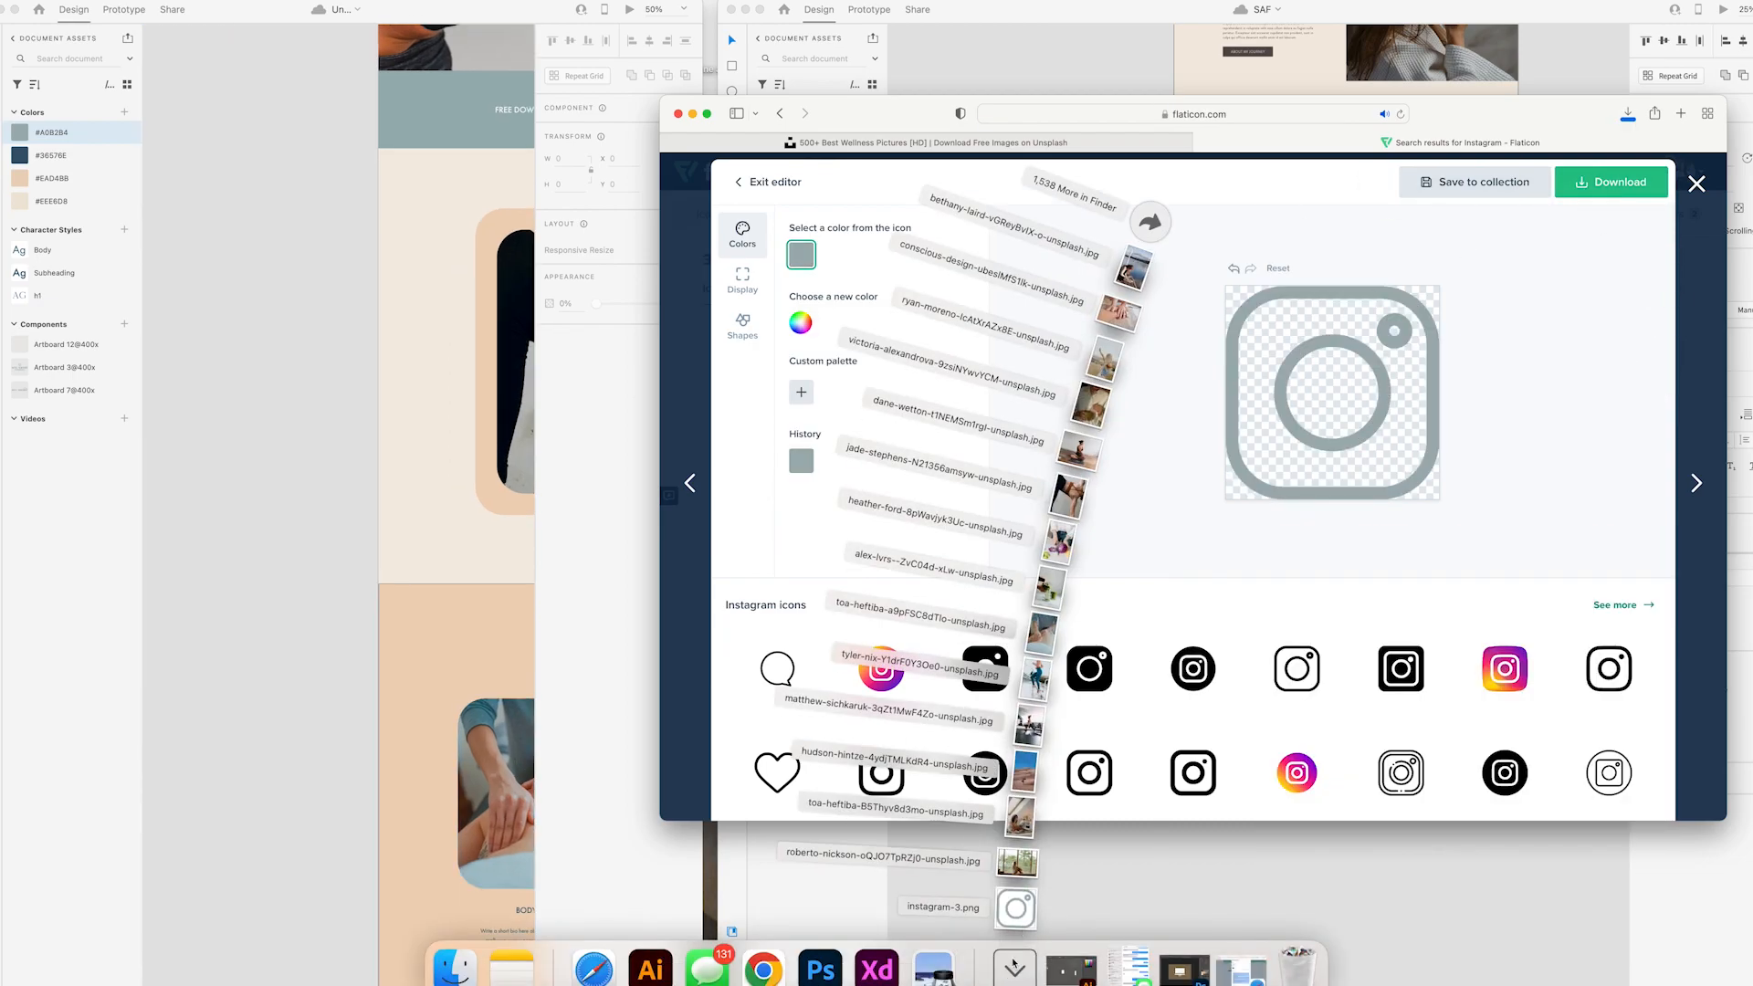
{"action": "left_click", "coordinate": [987, 970]}
{"action": "left_click_drag", "start_coordinate": [1004, 900], "coordinate": [305, 475]}
{"action": "left_click", "coordinate": [1130, 410]}
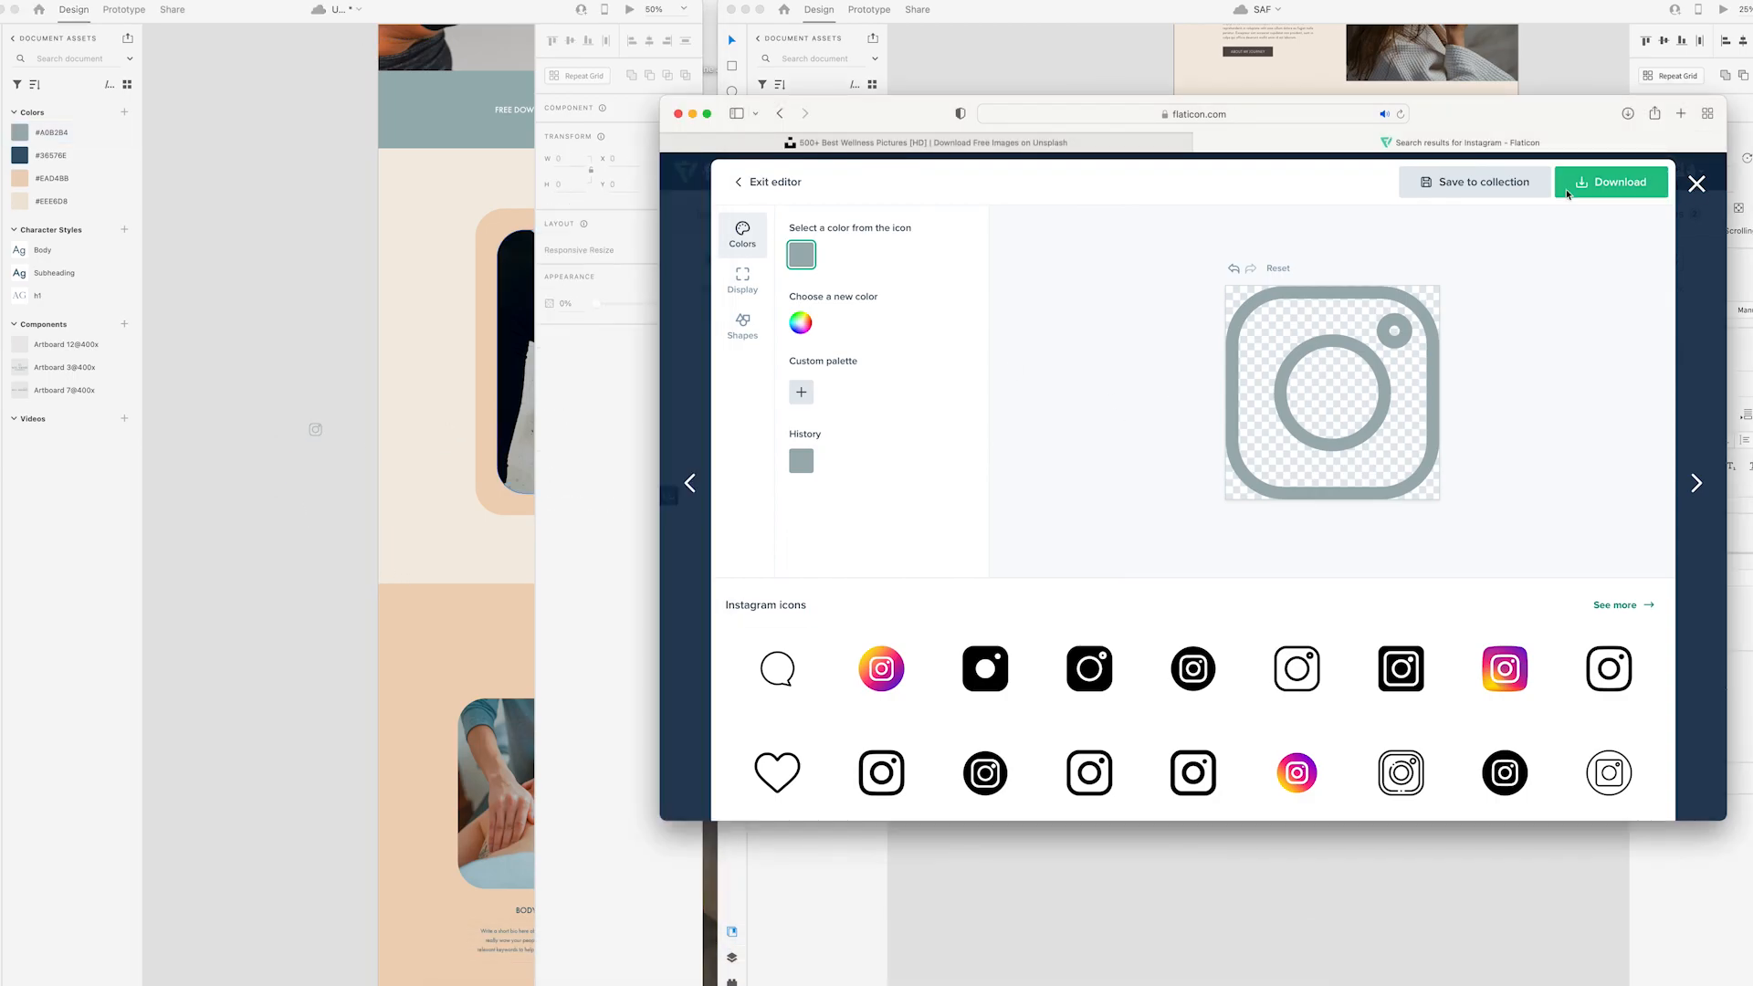
- Search Flaticon for "facebook" and open the plain black f icon in the icon editor
{"action": "key", "text": "Escape"}
{"action": "triple_click", "coordinate": [1107, 208]}
{"action": "type", "text": "facebook"}
{"action": "left_click", "coordinate": [970, 258]}
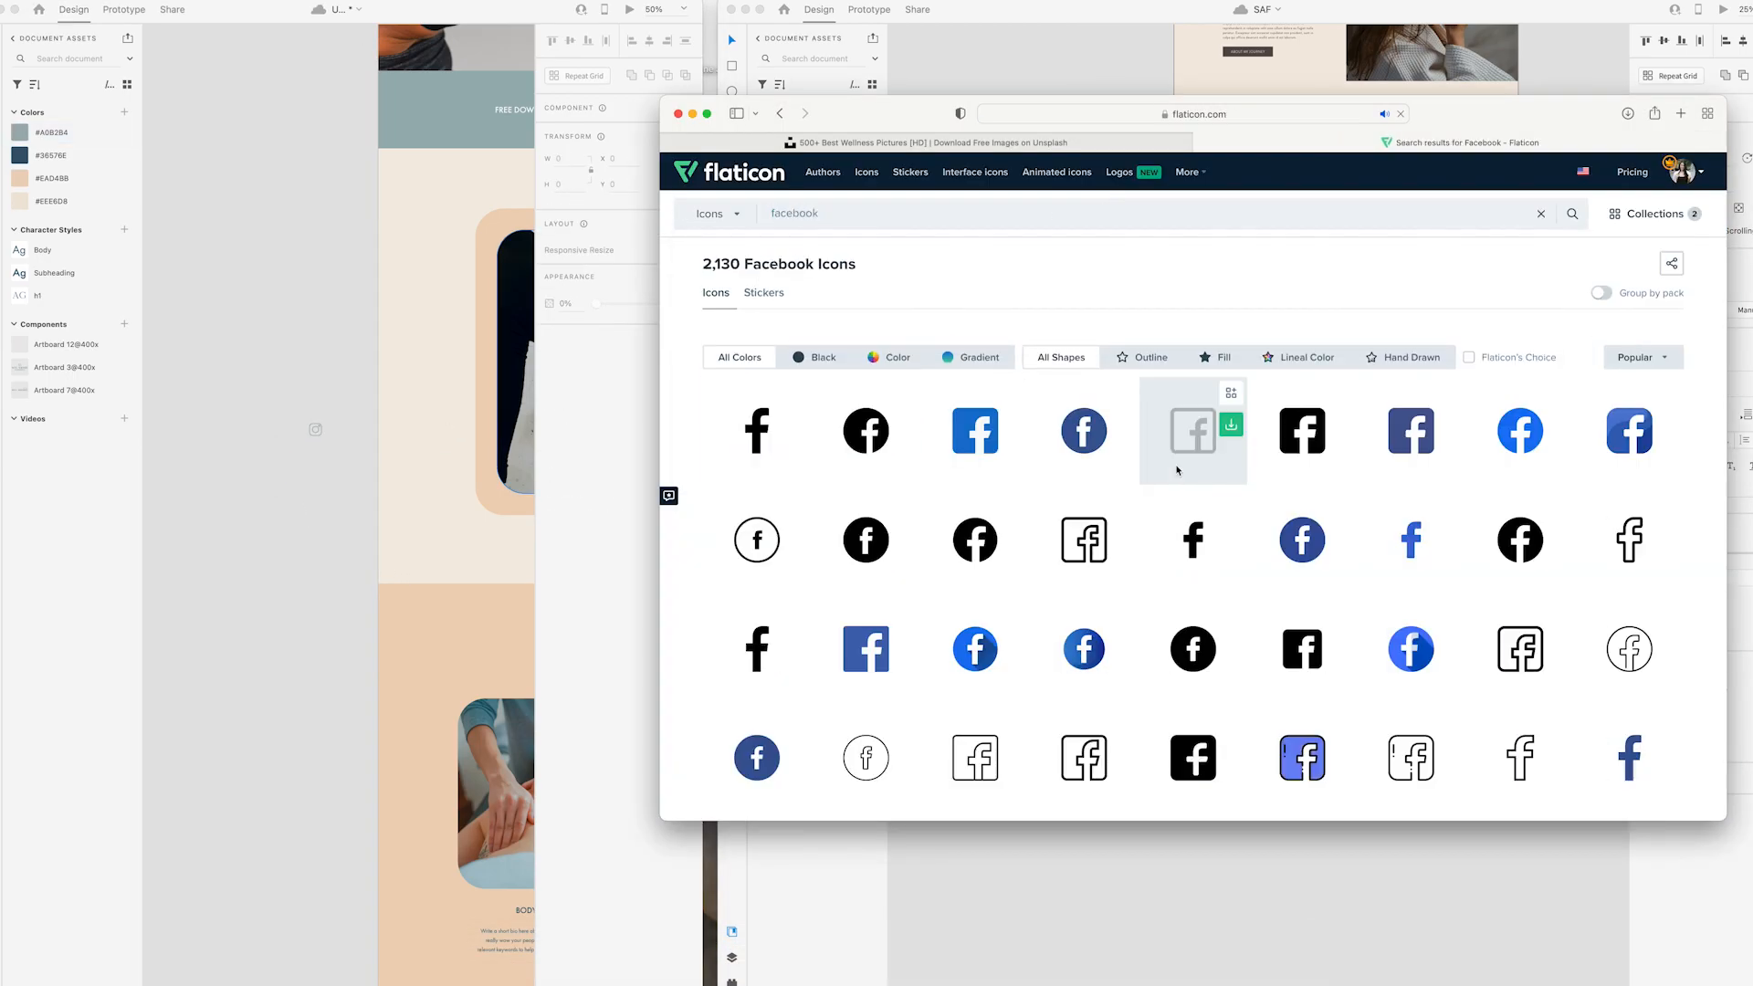
{"action": "left_click", "coordinate": [757, 426]}
{"action": "left_click", "coordinate": [1287, 195]}
- Recolour the Facebook icon with the copied grey-teal value and download it as PNG
{"action": "left_click", "coordinate": [800, 323]}
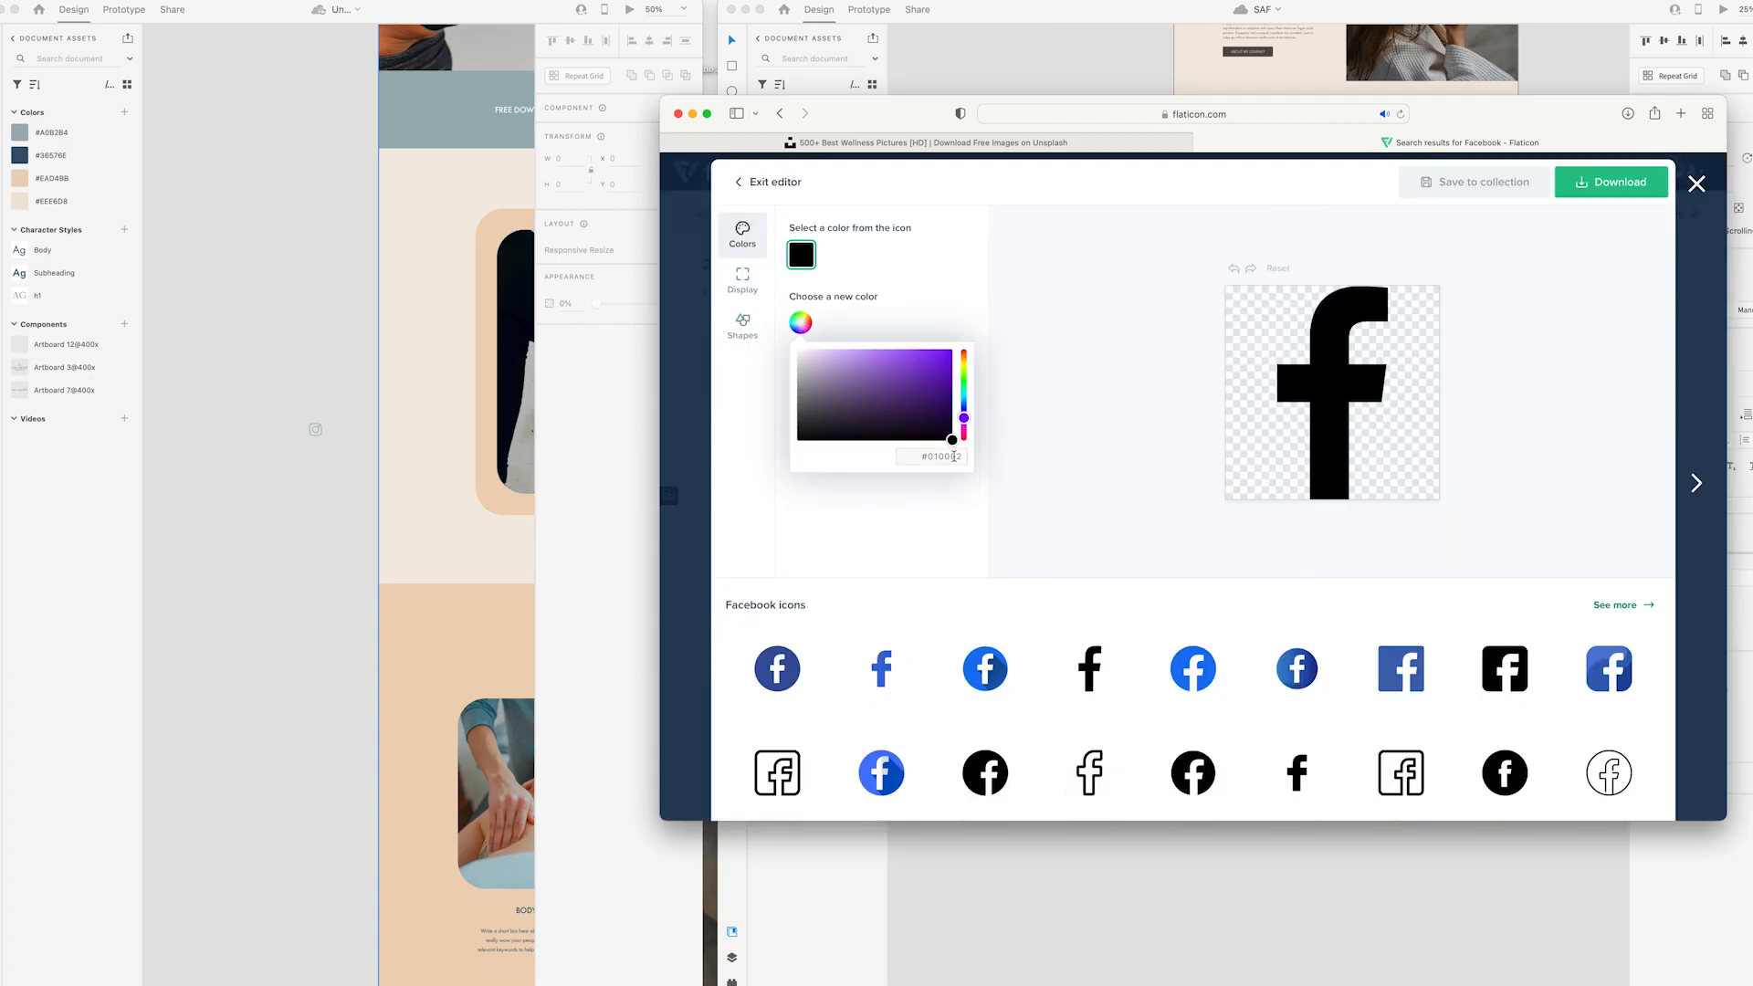
{"action": "triple_click", "coordinate": [940, 456]}
{"action": "key", "text": "super+v"}
{"action": "left_click", "coordinate": [1579, 190]}
{"action": "left_click", "coordinate": [1610, 233]}
- Place the downloaded Facebook icon on the pasteboard beneath the Instagram icon
{"action": "key", "text": "super+w"}
{"action": "key", "text": "super+w"}
{"action": "left_click", "coordinate": [1015, 970]}
{"action": "left_click_drag", "start_coordinate": [1016, 904], "coordinate": [318, 462]}
{"action": "key", "text": "Escape"}
{"action": "left_click", "coordinate": [1657, 167]}
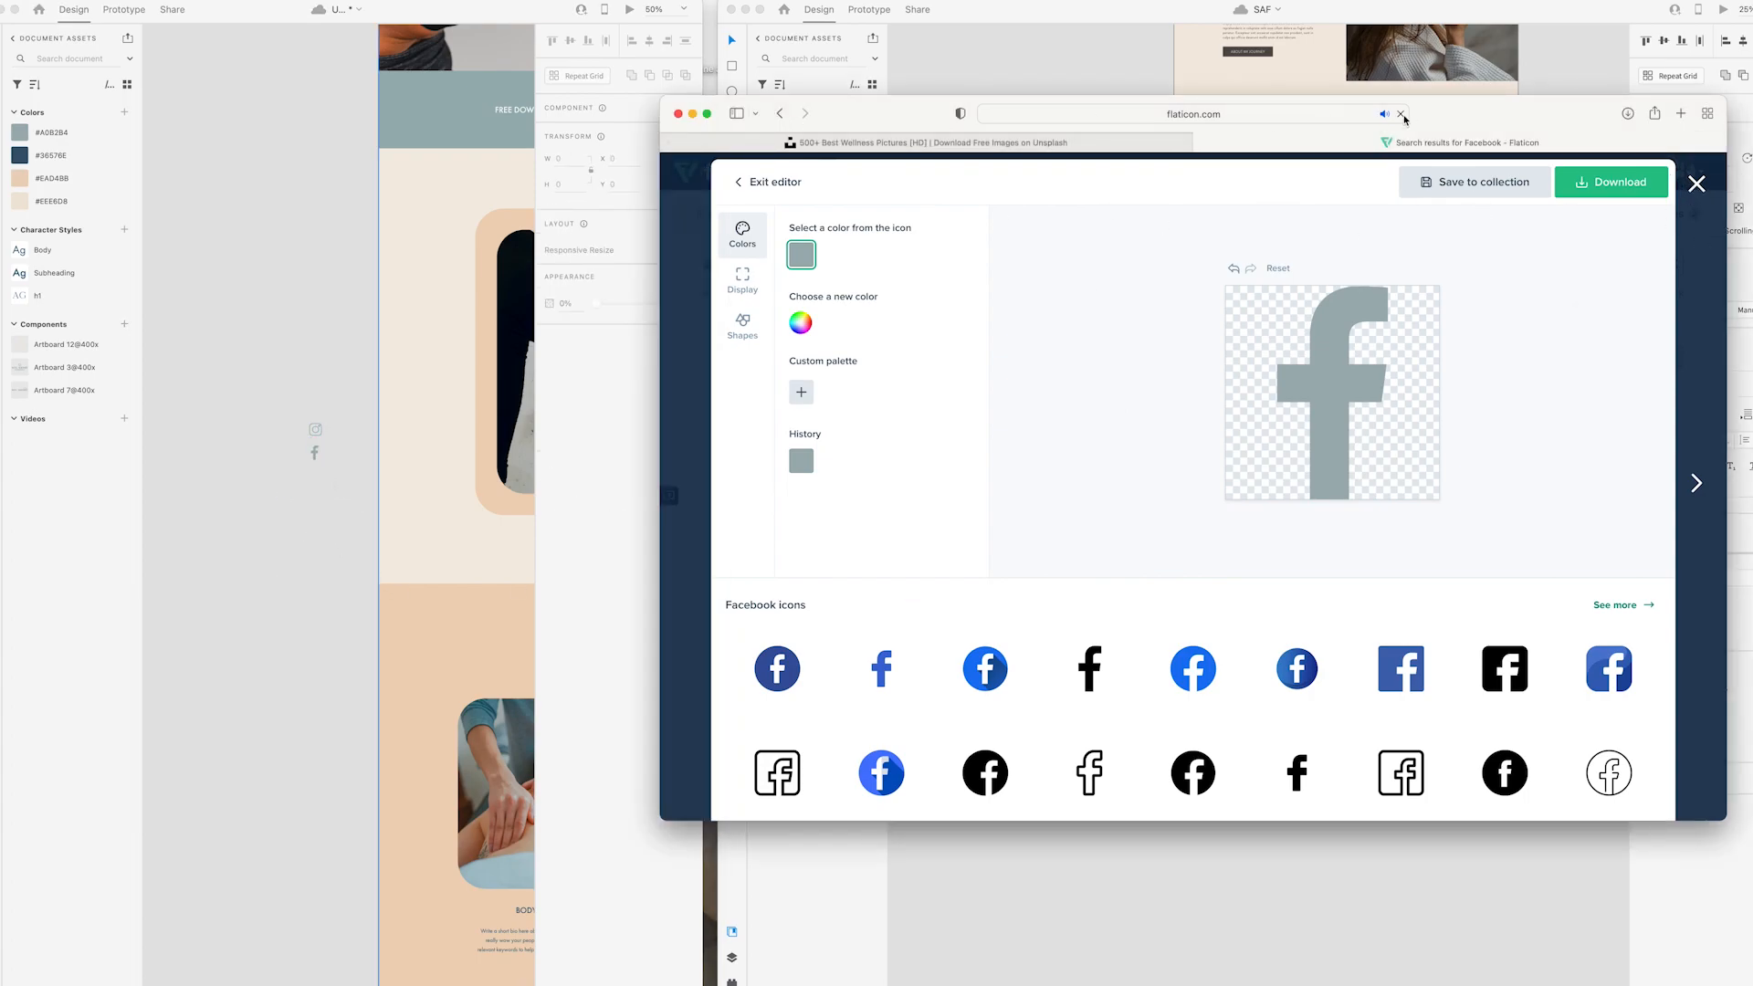
- Leave the Facebook icon, search Flaticon for "pinterest" and open the plain black P icon in the editor
{"action": "left_click", "coordinate": [737, 184]}
{"action": "left_click", "coordinate": [880, 223]}
{"action": "type", "text": "pinterse"}
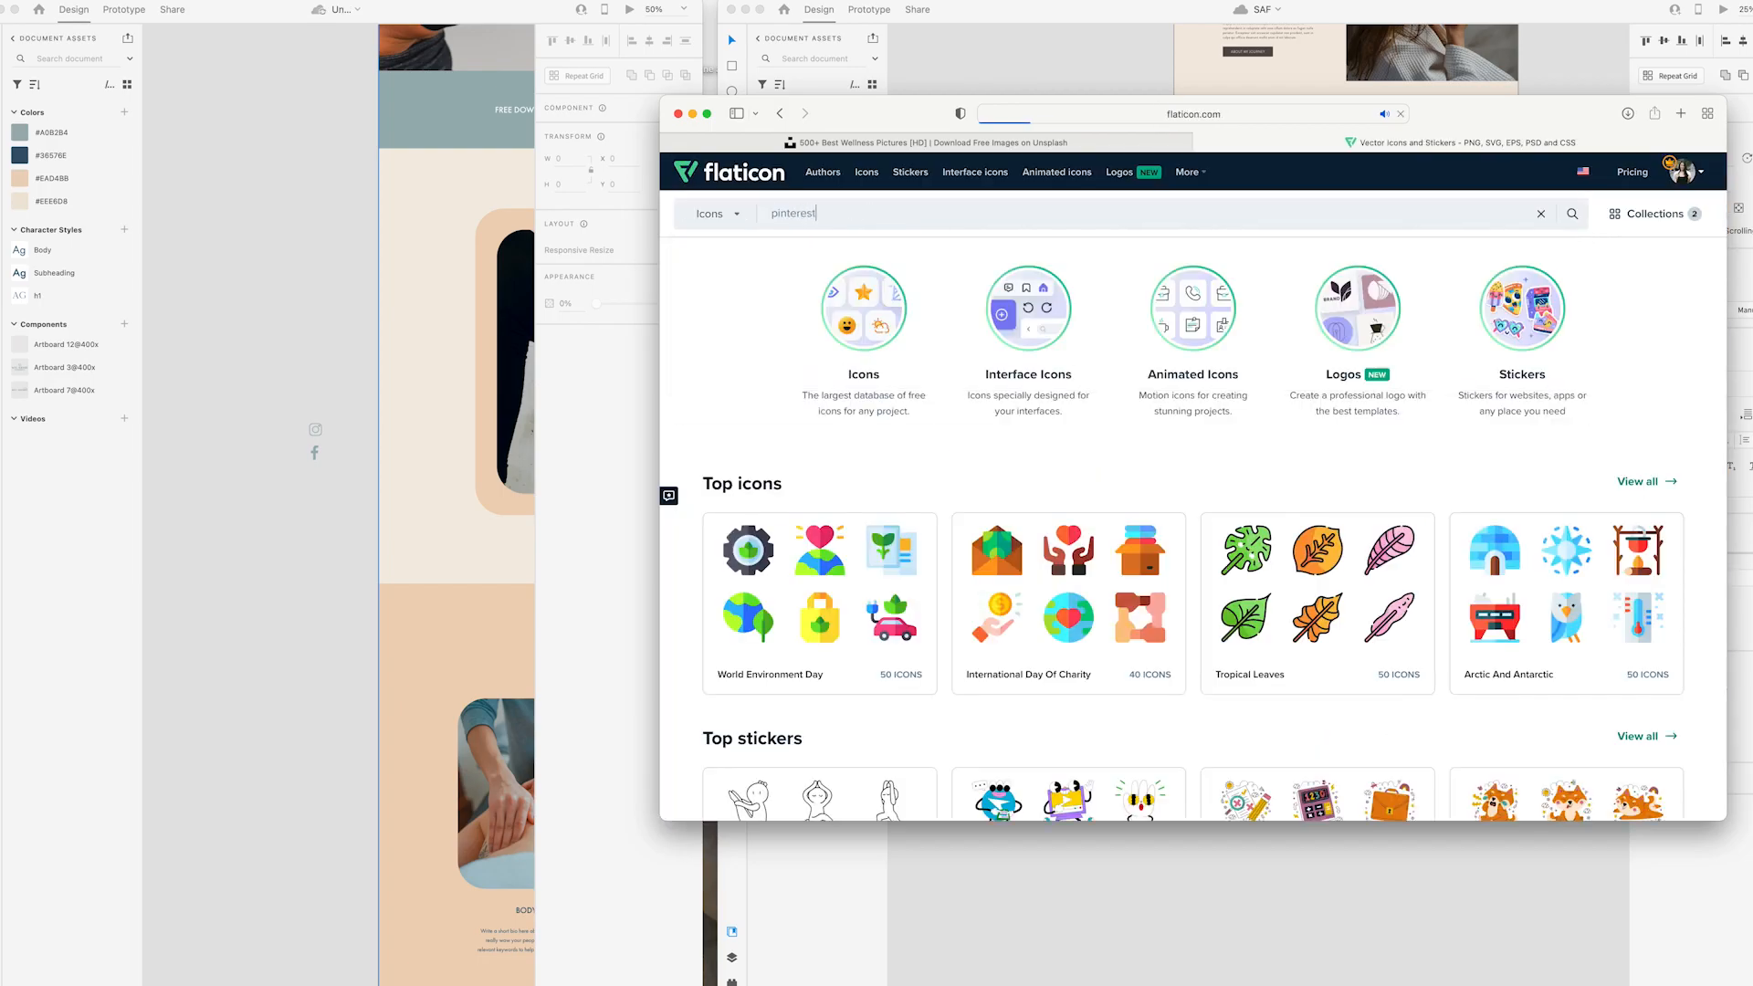
{"action": "left_click", "coordinate": [866, 540]}
{"action": "left_click", "coordinate": [1301, 201]}
- Recolour the Pinterest icon with the copied grey-teal value and download it
{"action": "left_click", "coordinate": [800, 322]}
{"action": "left_click", "coordinate": [935, 460]}
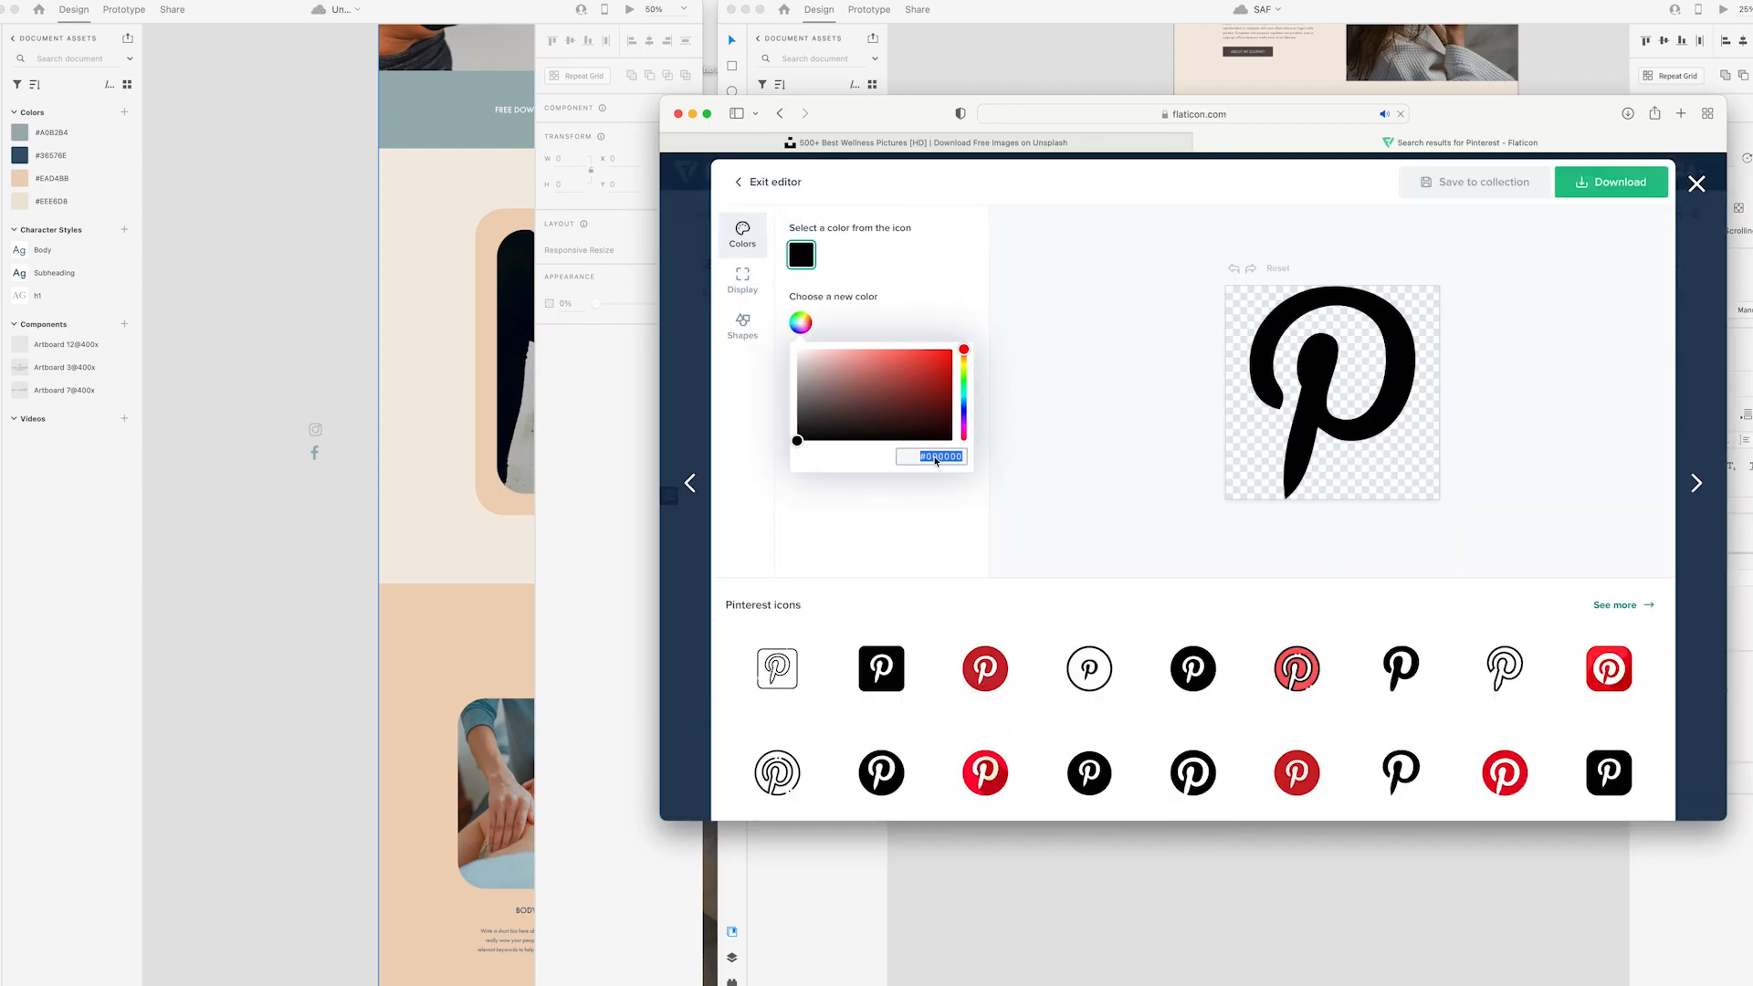
{"action": "key", "text": "super+v"}
{"action": "left_click", "coordinate": [1609, 182]}
{"action": "left_click", "coordinate": [1643, 343]}
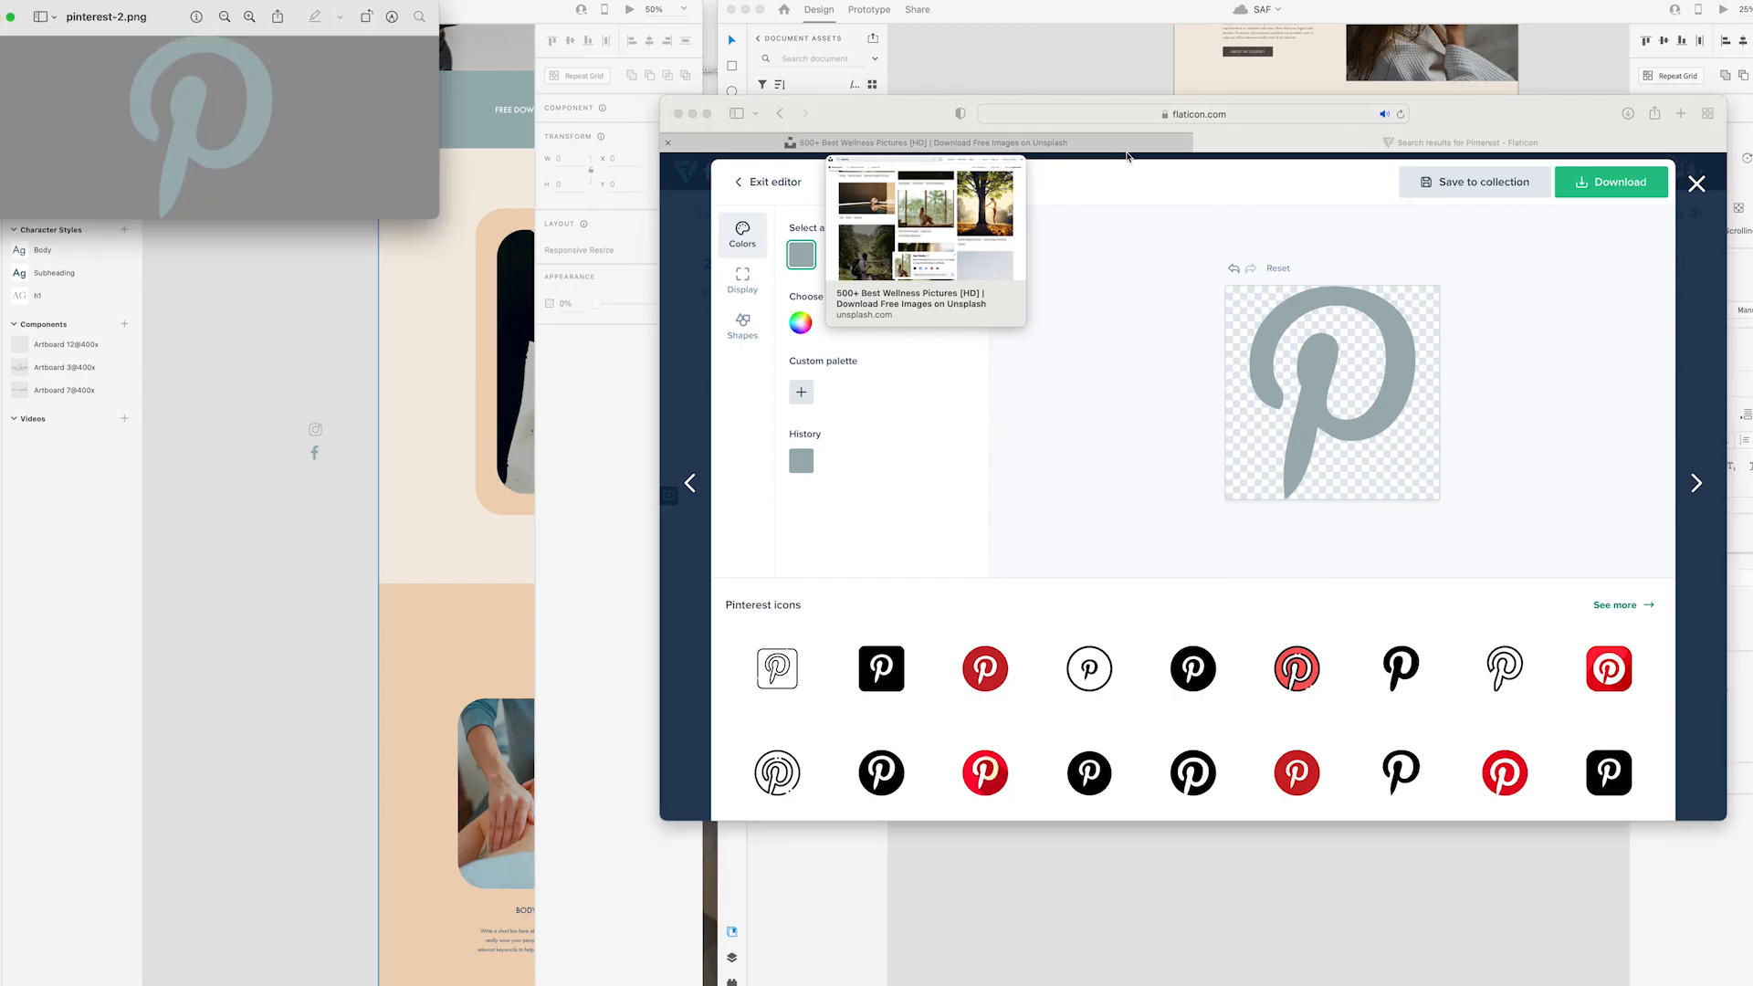
- Place the downloaded Pinterest icon on the pasteboard below the other two and shrink it to match them
{"action": "key", "text": "super+q"}
{"action": "left_click", "coordinate": [1015, 958]}
{"action": "left_click_drag", "start_coordinate": [1015, 859], "coordinate": [296, 574]}
{"action": "left_click", "coordinate": [294, 586]}
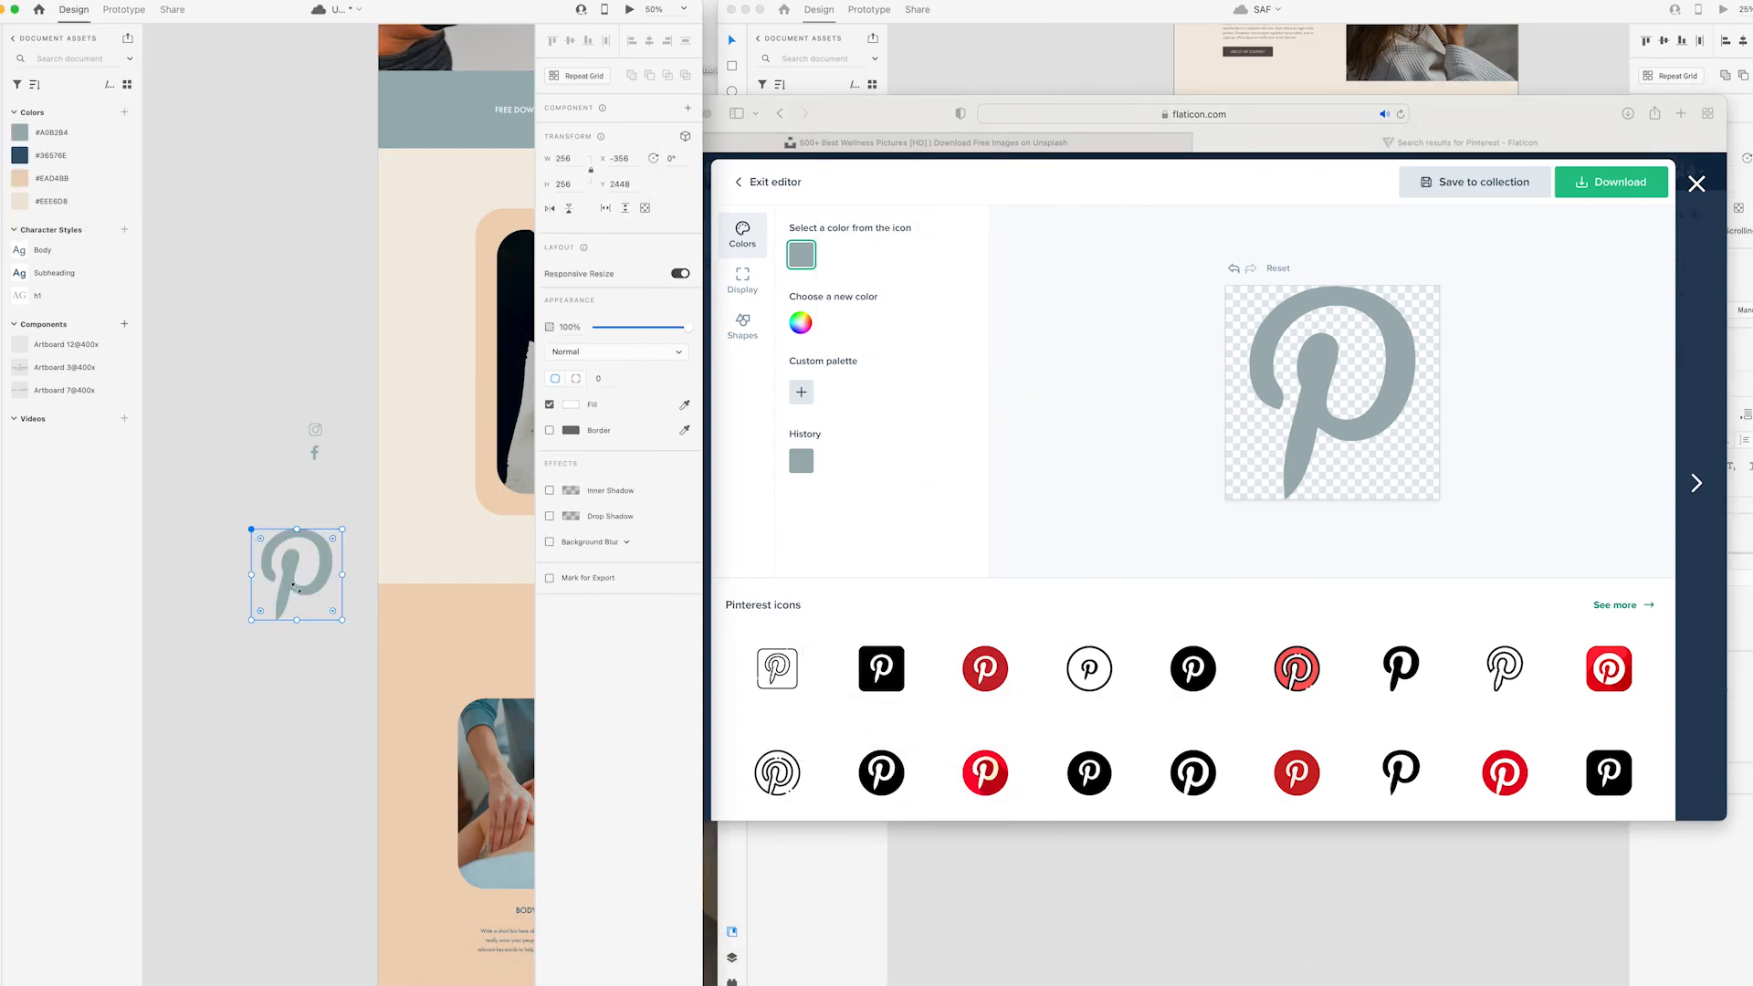
{"action": "left_click_drag", "start_coordinate": [324, 484], "coordinate": [318, 482]}
- Move the column of three social icons onto the artboard beside the yoga photo and widen the design window
{"action": "left_click_drag", "start_coordinate": [351, 515], "coordinate": [461, 471]}
{"action": "left_click", "coordinate": [430, 534]}
{"action": "left_click_drag", "start_coordinate": [704, 681], "coordinate": [1204, 681]}
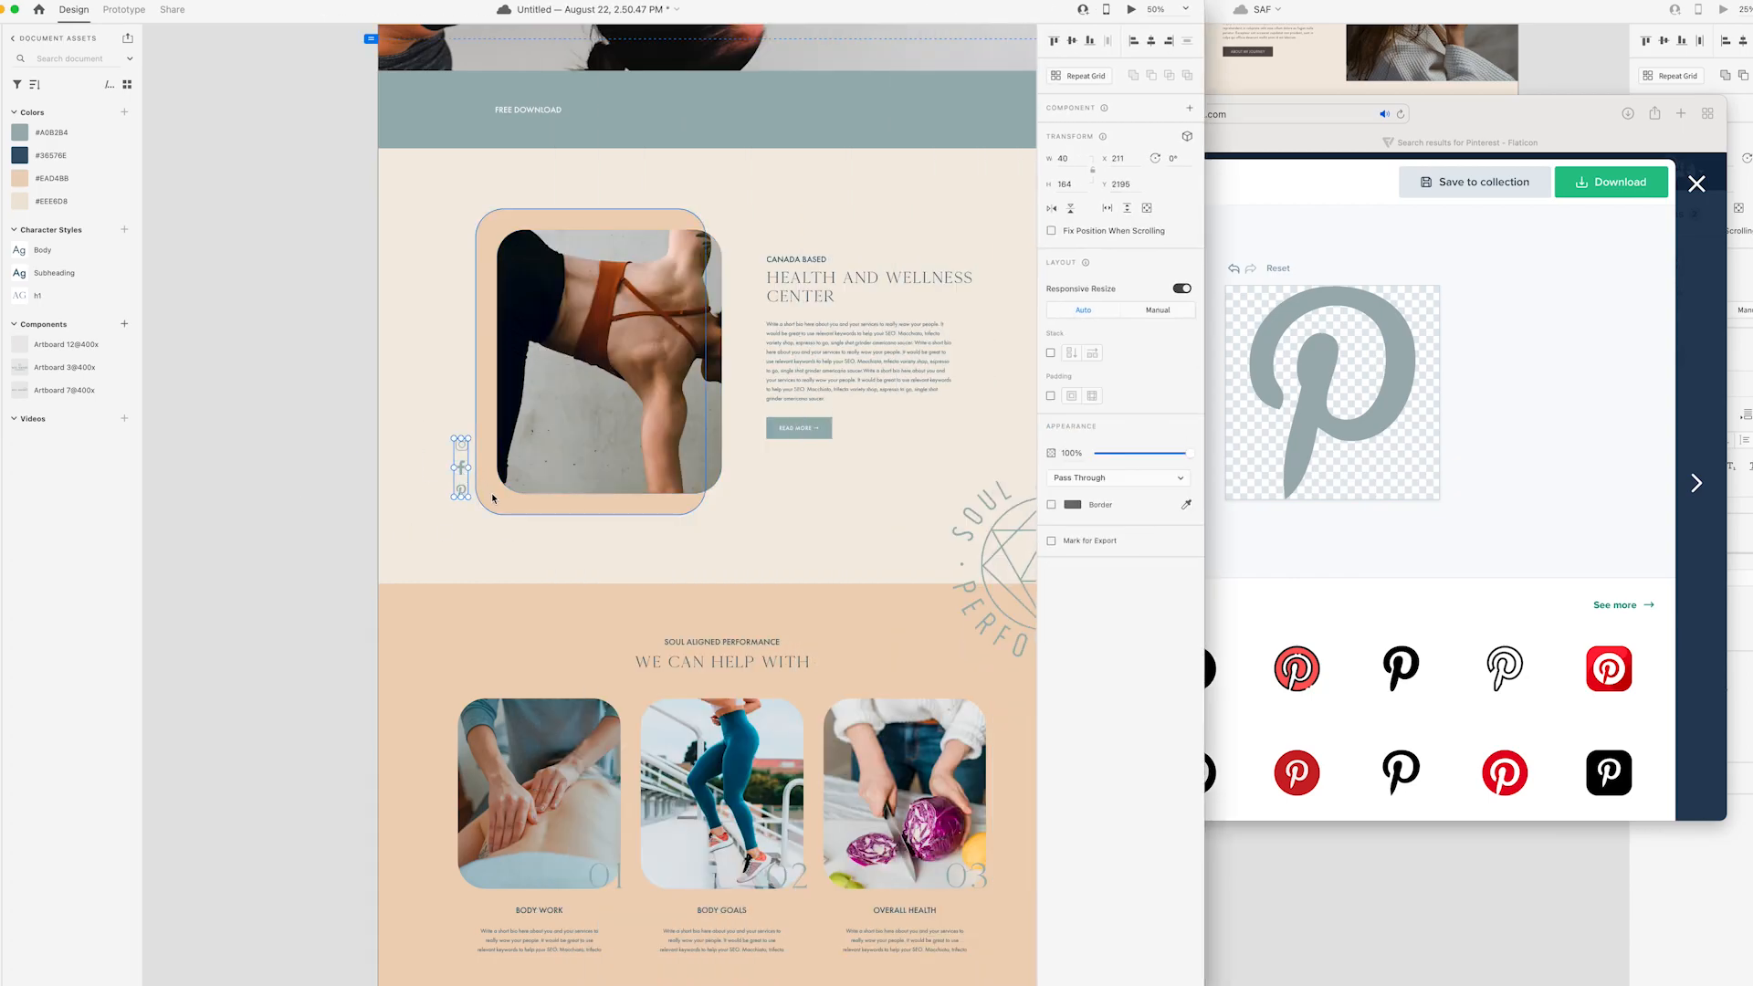
- Resize the Instagram icon within the social icon group to 35 by 35
{"action": "scroll", "coordinate": [452, 474], "scroll_direction": "up", "scroll_amount": 5}
{"action": "scroll", "coordinate": [455, 494], "scroll_direction": "left", "scroll_amount": 2}
{"action": "double_click", "coordinate": [507, 535]}
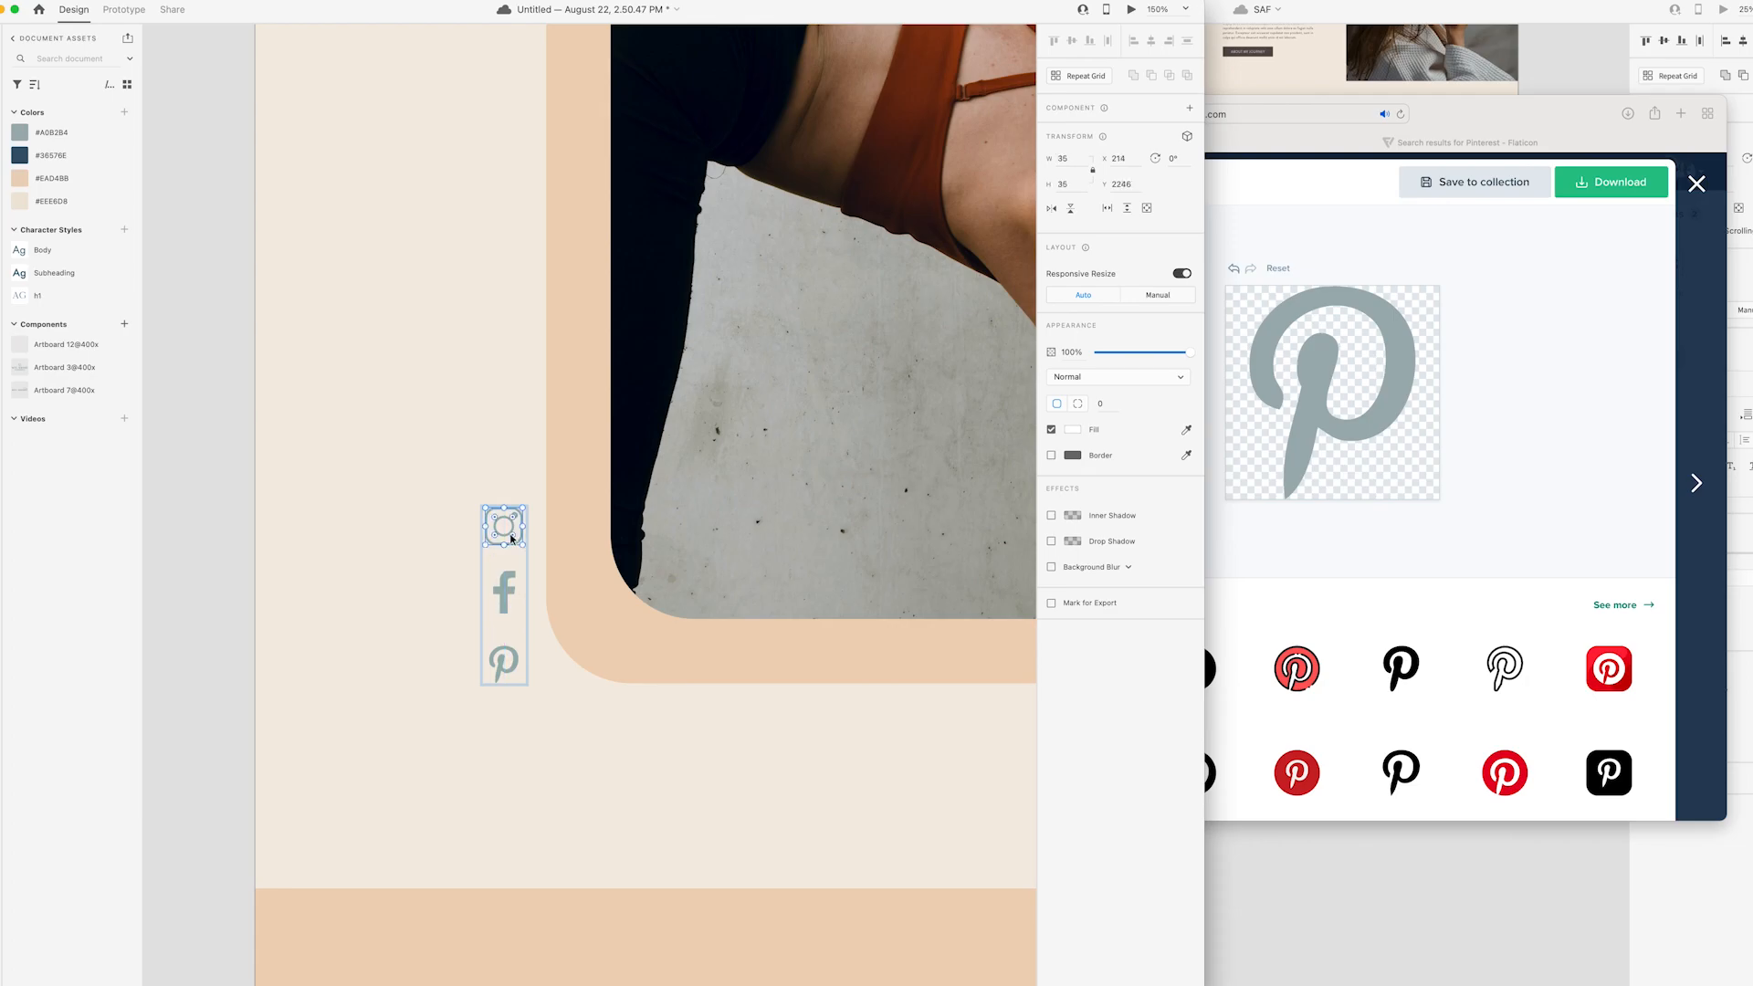
{"action": "key", "text": "super+g"}
{"action": "left_click", "coordinate": [822, 704]}
- Check the homepage down to the footer, switch to the browser, recolour the Pinterest icon white and download it
{"action": "key", "text": "super+minus"}
{"action": "key", "text": "super+minus"}
{"action": "key", "text": "super+minus"}
{"action": "left_click", "coordinate": [935, 772]}
{"action": "scroll", "coordinate": [934, 772], "scroll_direction": "down", "scroll_amount": 6}
{"action": "key", "text": "super+plus"}
{"action": "key", "text": "super+plus"}
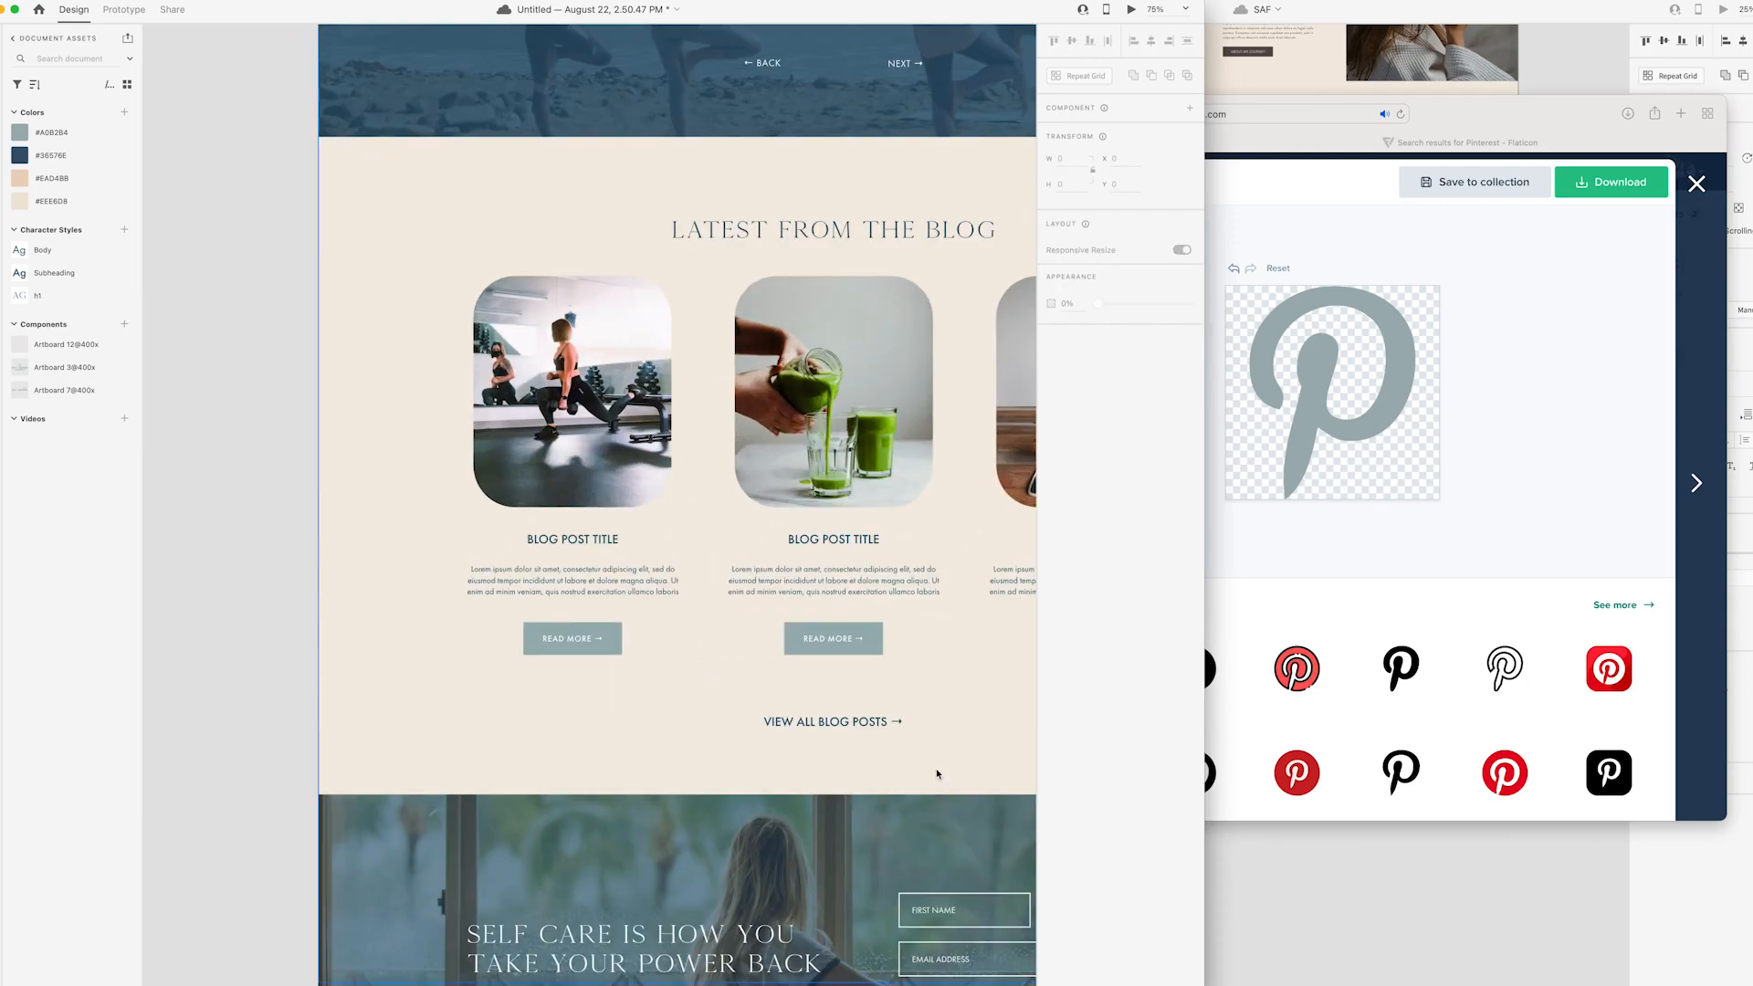
{"action": "scroll", "coordinate": [939, 772], "scroll_direction": "down", "scroll_amount": 6}
{"action": "key", "text": "super+Tab"}
{"action": "left_click", "coordinate": [800, 323]}
{"action": "left_click_drag", "start_coordinate": [813, 370], "coordinate": [786, 346]}
{"action": "left_click", "coordinate": [1596, 368]}
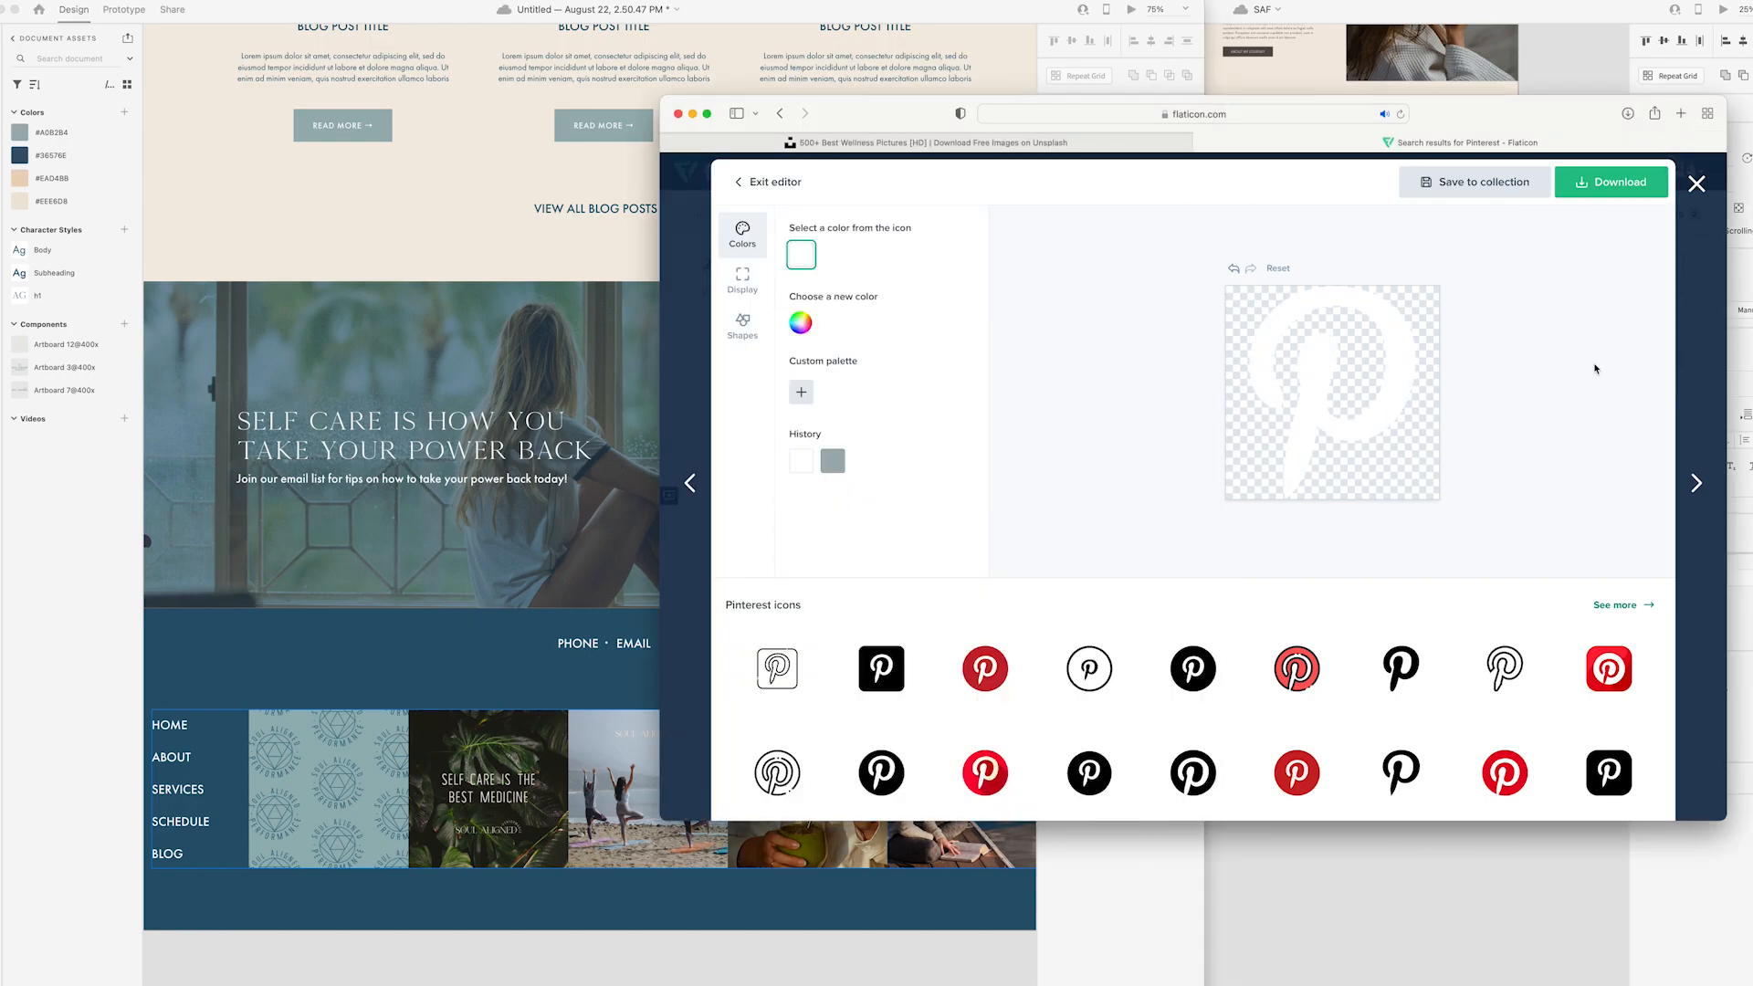
- Close the Pinterest icon, search Flaticon for "instagram" and open the black outline icon for editing
{"action": "left_click", "coordinate": [1695, 184]}
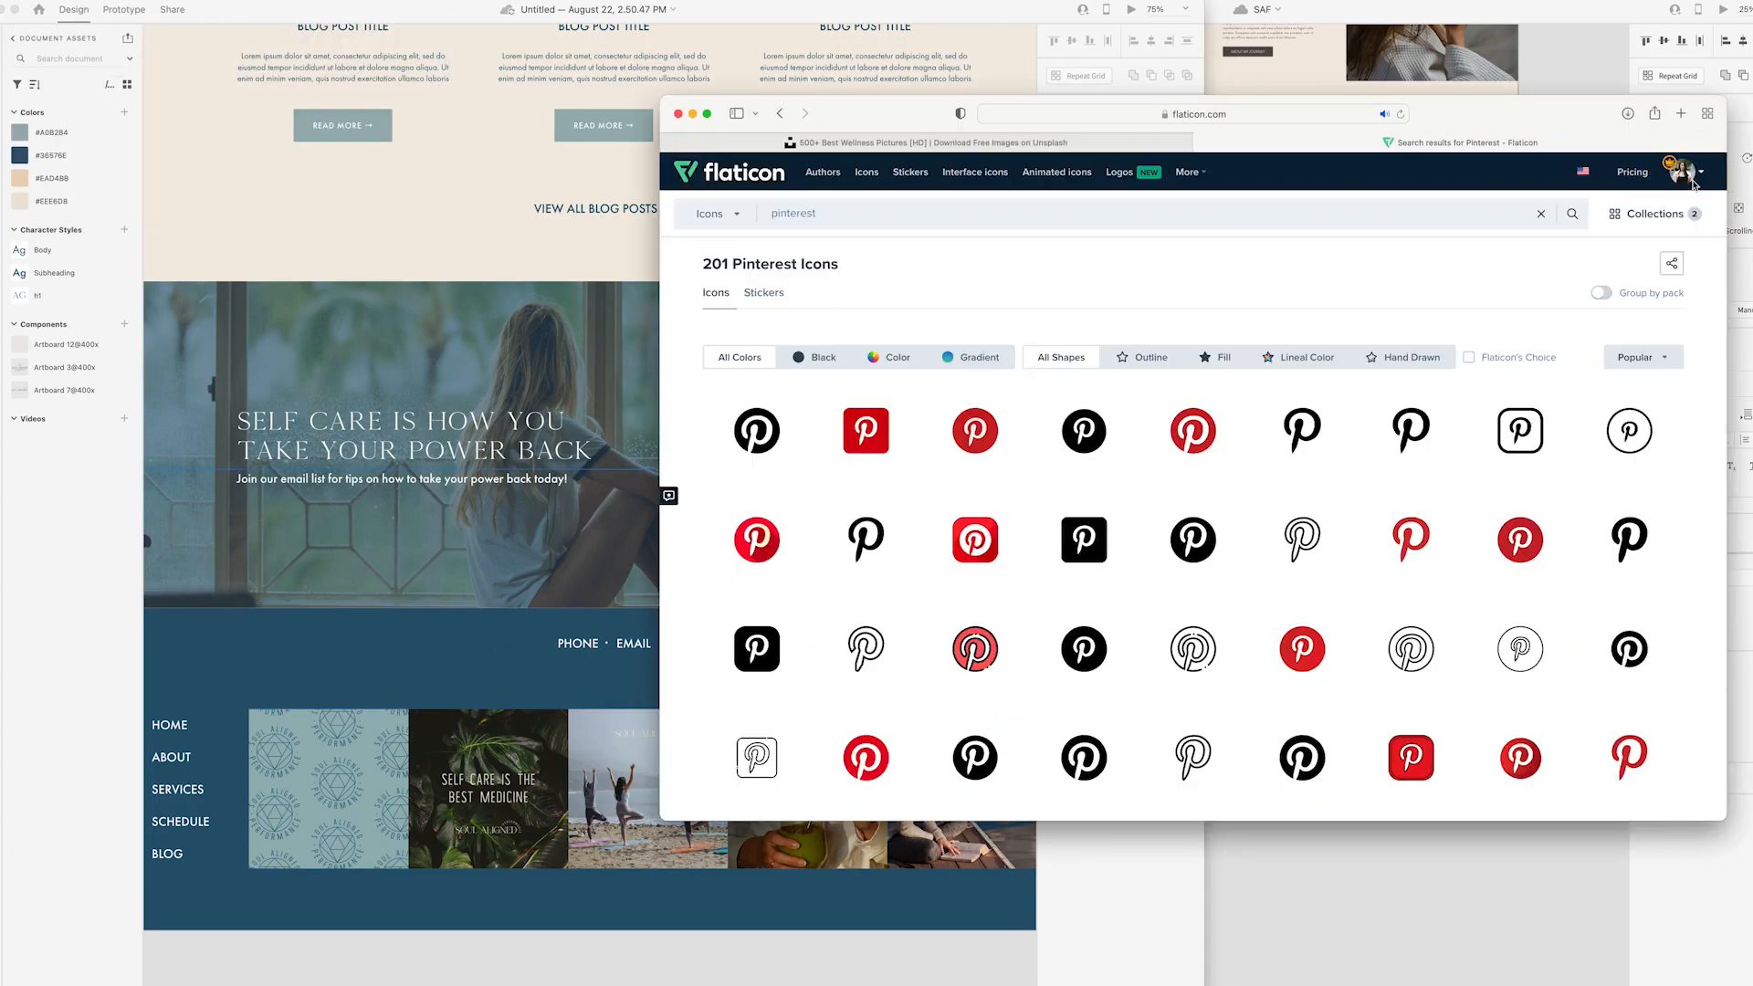
{"action": "type", "text": "instagram"}
{"action": "key", "text": "Return"}
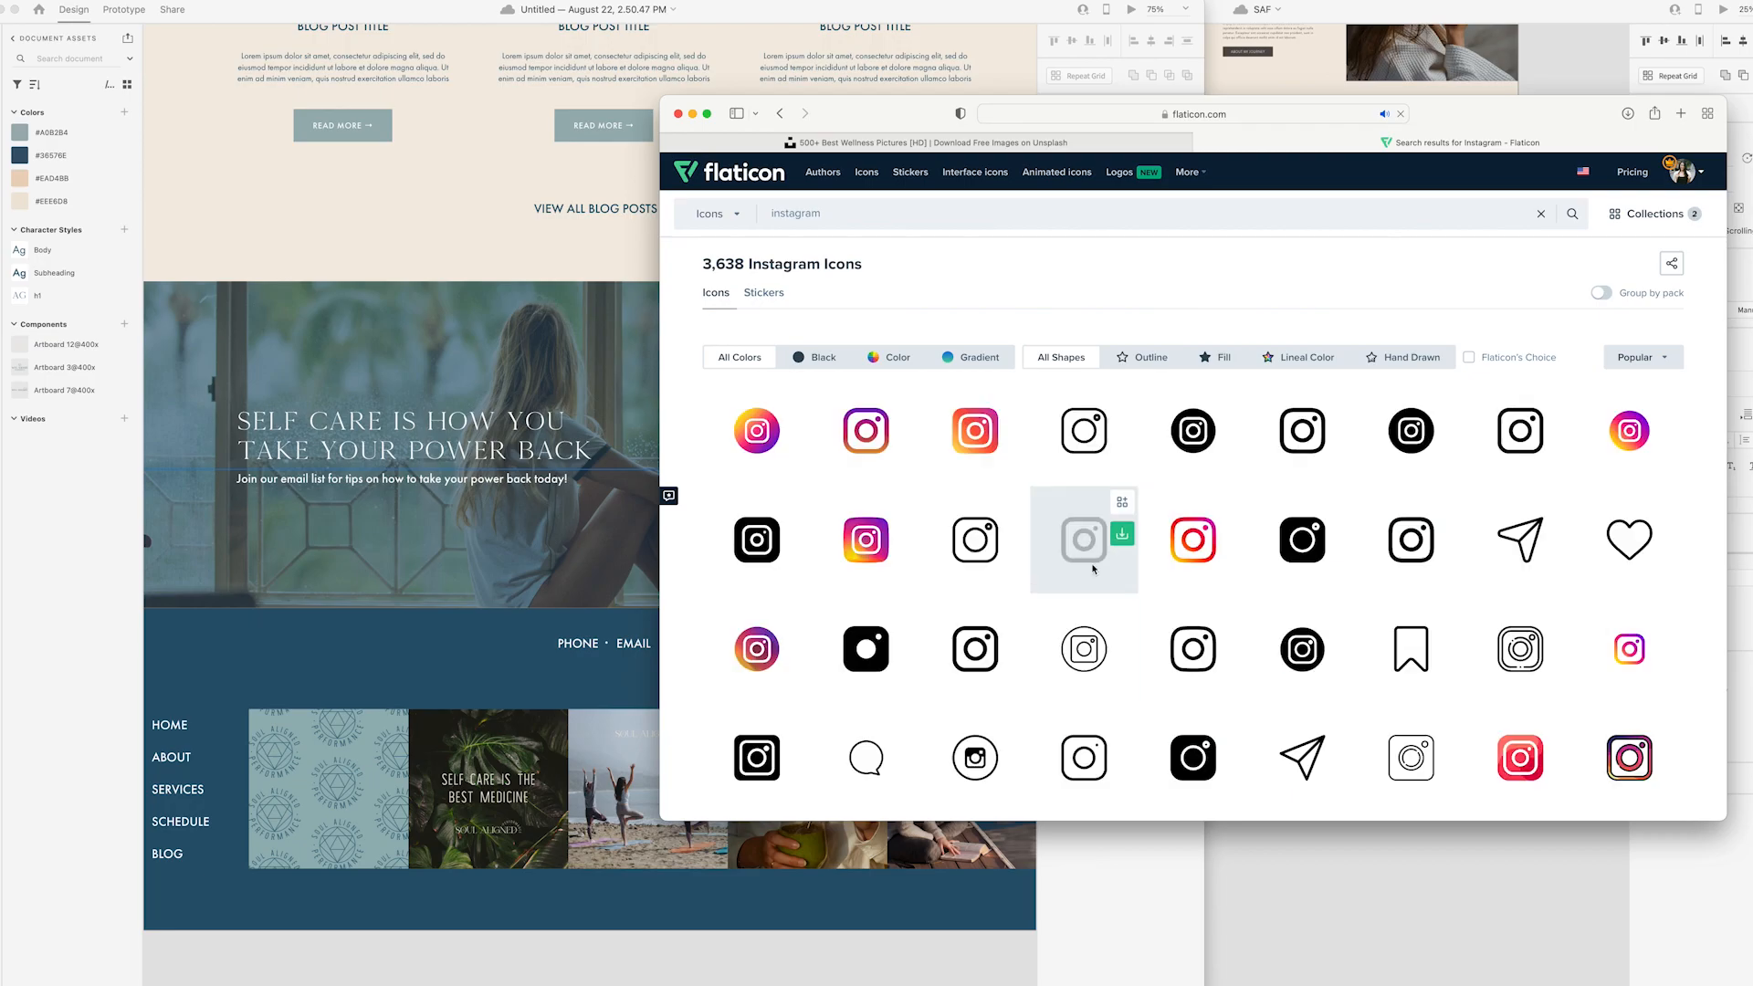
{"action": "left_click", "coordinate": [975, 539]}
- Recolour the Instagram icon white and download it as PNG
{"action": "left_click", "coordinate": [800, 321]}
{"action": "left_click", "coordinate": [793, 349]}
{"action": "left_click", "coordinate": [1611, 182]}
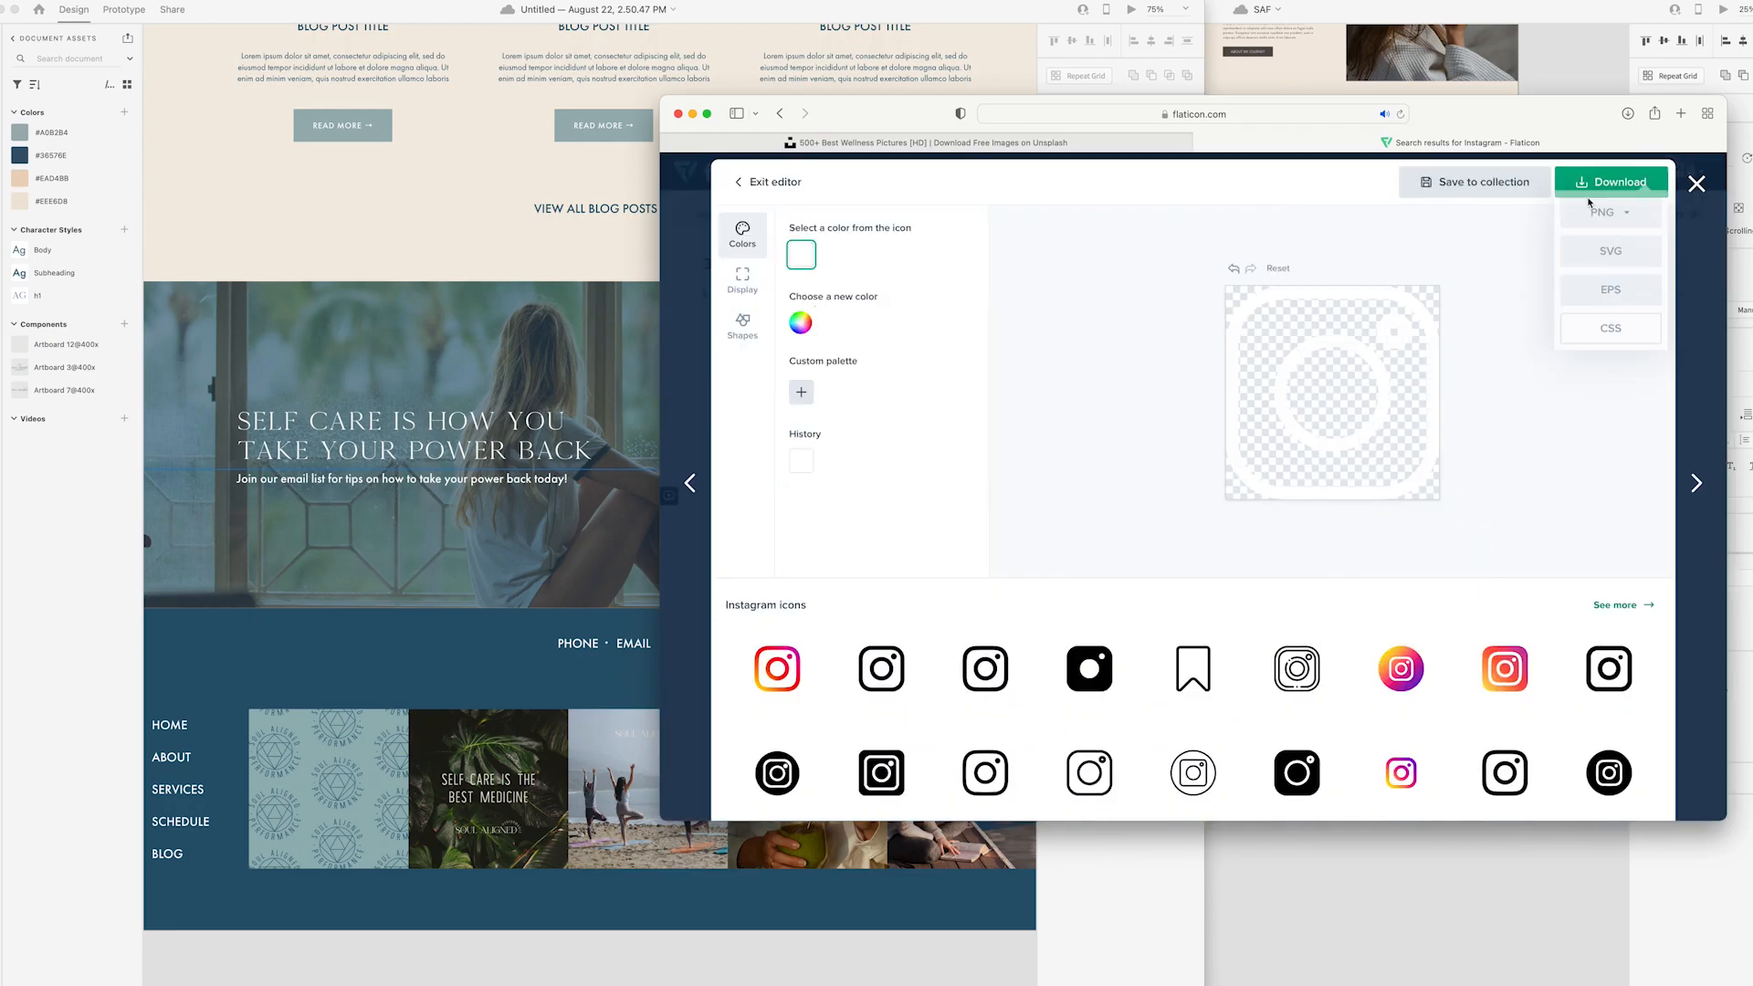
{"action": "left_click", "coordinate": [1594, 215]}
- Return to the XD homepage, import instagram-4.png beside the artboard and shrink it to about 28 by 28
{"action": "key", "text": "super+Tab"}
{"action": "key", "text": "super+w"}
{"action": "scroll", "coordinate": [254, 344], "scroll_direction": "left", "scroll_amount": 3}
{"action": "left_click", "coordinate": [986, 965]}
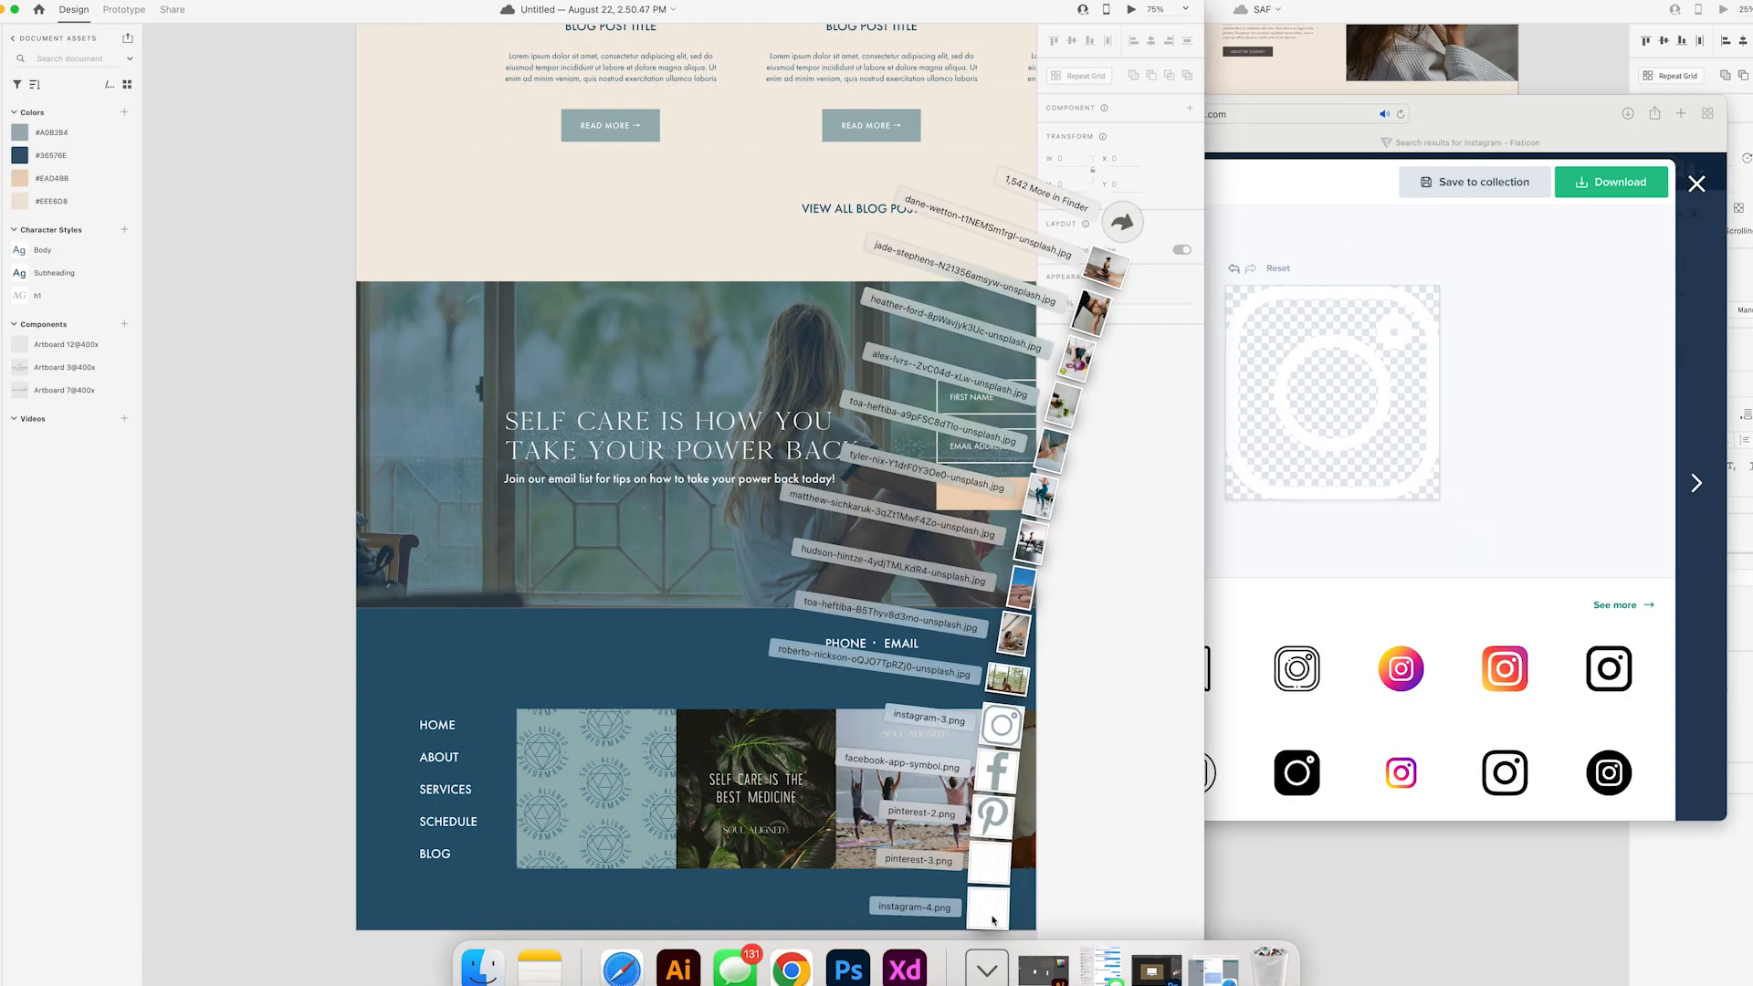
{"action": "left_click_drag", "start_coordinate": [994, 917], "coordinate": [357, 525]}
{"action": "left_click_drag", "start_coordinate": [427, 597], "coordinate": [301, 511]}
- Import pinterest-3.png, shrink it to about 35 by 35, and place the Instagram and Pinterest icons in the footer below PHONE · EMAIL
{"action": "left_click", "coordinate": [986, 964]}
{"action": "left_click_drag", "start_coordinate": [990, 866], "coordinate": [339, 595]}
{"action": "left_click_drag", "start_coordinate": [407, 665], "coordinate": [302, 510]}
{"action": "left_click_drag", "start_coordinate": [294, 463], "coordinate": [784, 681]}
{"action": "scroll", "coordinate": [797, 681], "scroll_direction": "right", "scroll_amount": 3}
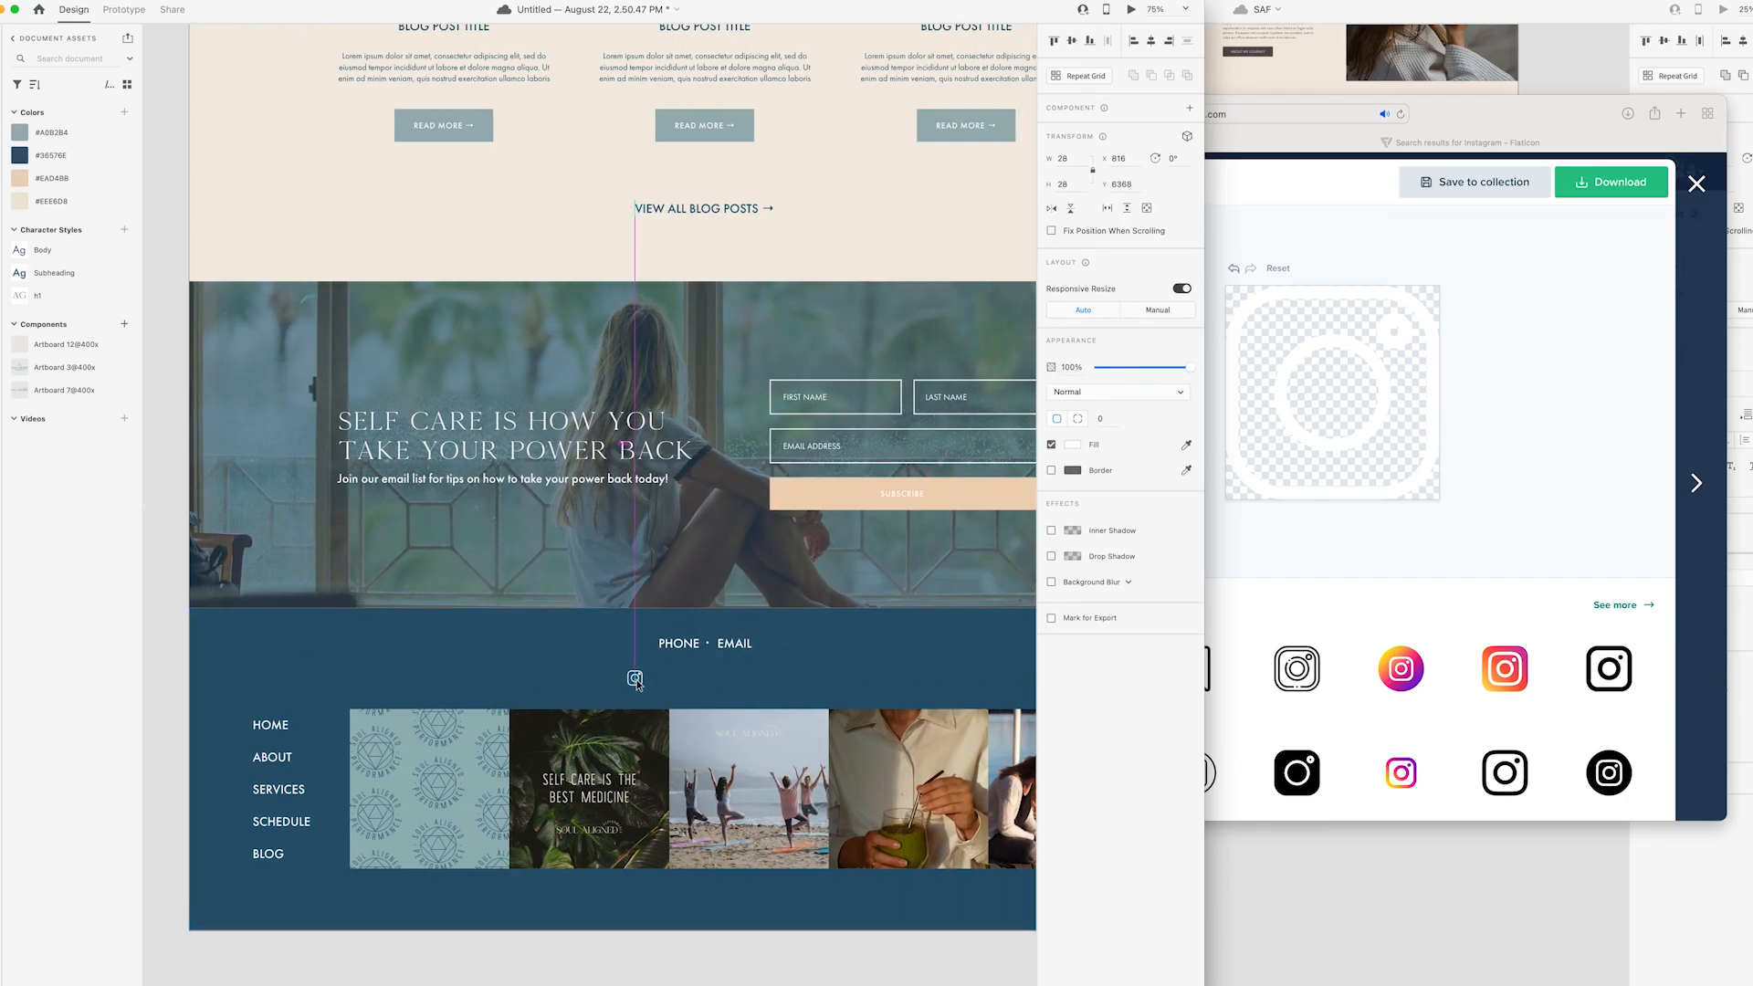
{"action": "scroll", "coordinate": [637, 684], "scroll_direction": "left", "scroll_amount": 3}
{"action": "left_click", "coordinate": [351, 516]}
{"action": "left_click_drag", "start_coordinate": [909, 742], "coordinate": [909, 742]}
- Switch to Flaticon, find a Facebook icon, recolour it white and download it as PNG
{"action": "left_click", "coordinate": [1299, 646]}
{"action": "key", "text": "Escape"}
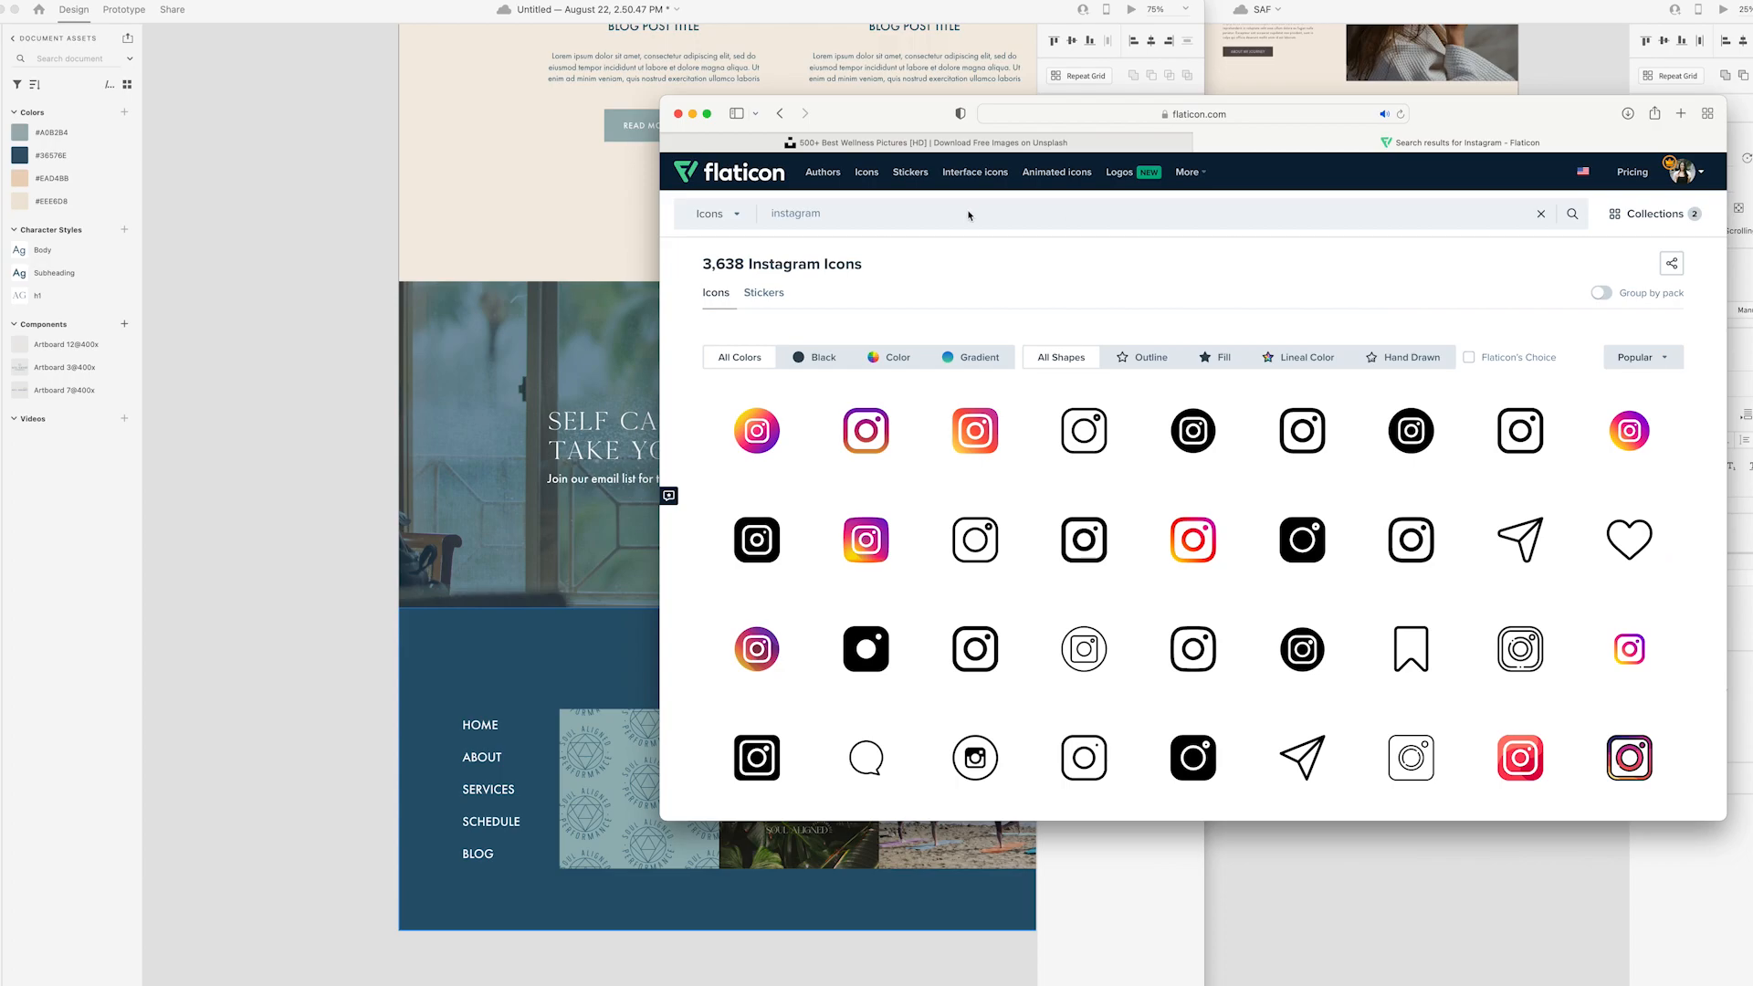
{"action": "key", "text": "Return"}
{"action": "left_click", "coordinate": [884, 443]}
{"action": "left_click", "coordinate": [1308, 194]}
{"action": "left_click", "coordinate": [801, 322]}
{"action": "left_click", "coordinate": [797, 350]}
{"action": "left_click", "coordinate": [1570, 194]}
{"action": "left_click", "coordinate": [1594, 228]}
{"action": "key", "text": "super+h"}
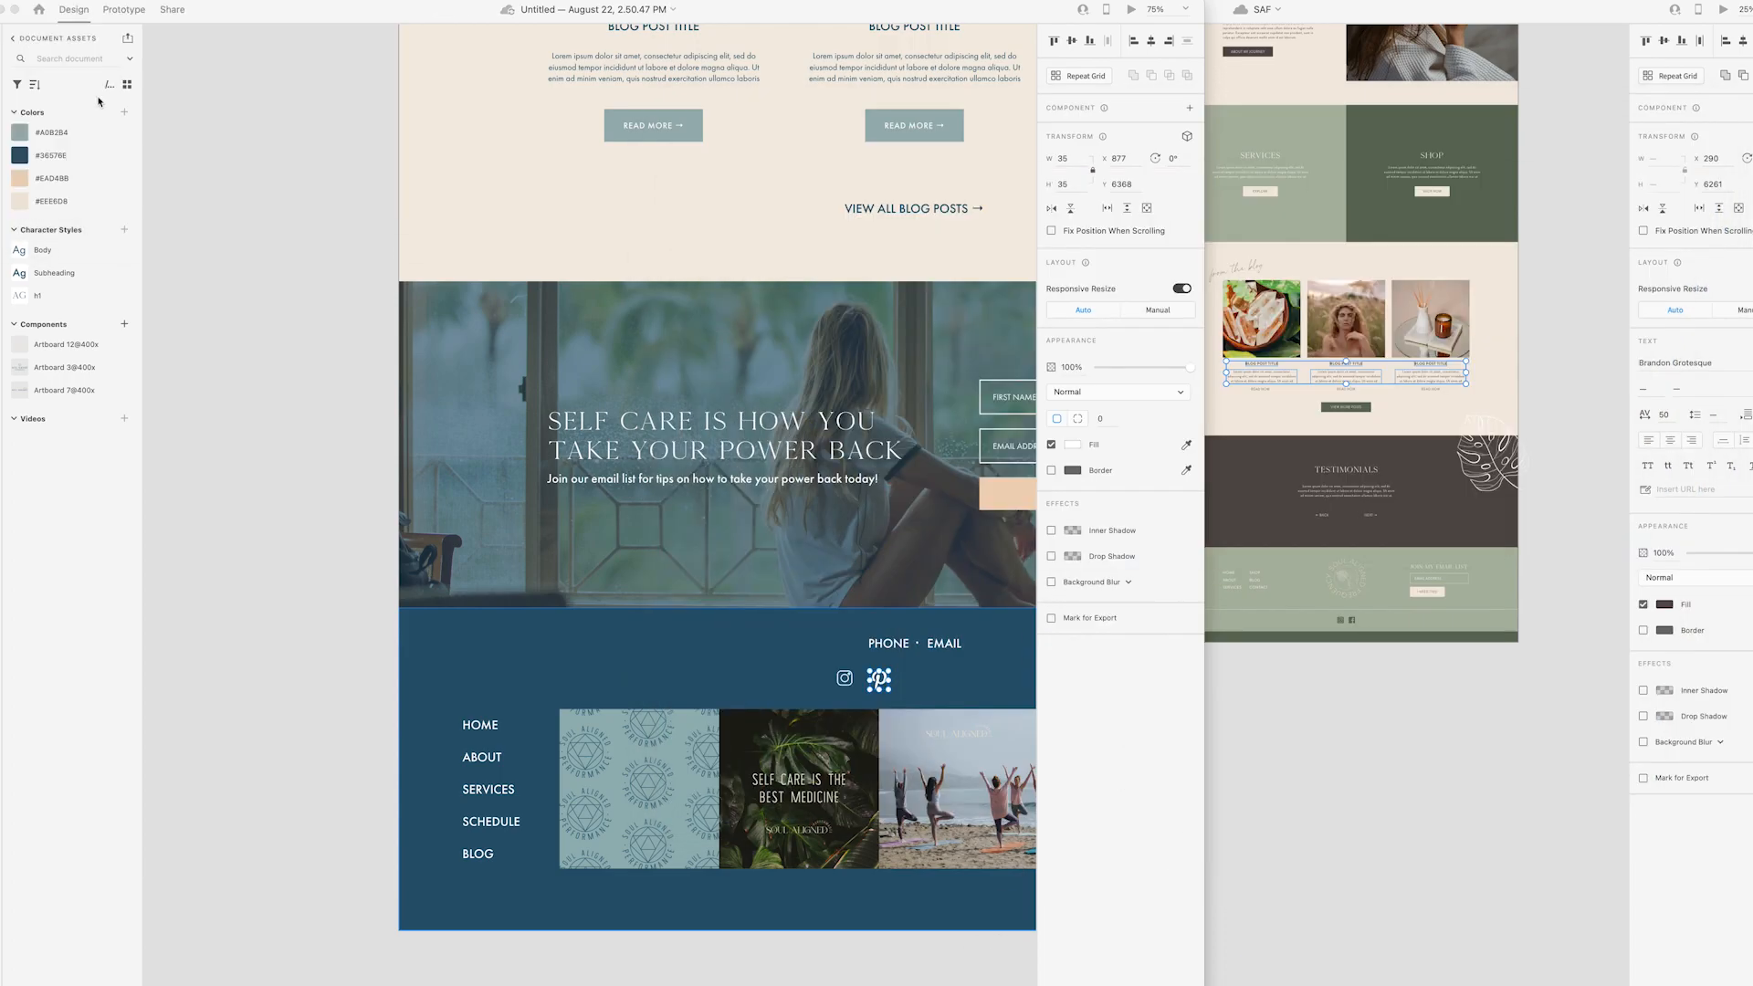
- Import the white Facebook icon, place it in the footer beside the Pinterest icon, and match the social icon sizes
{"action": "left_click_drag", "start_coordinate": [959, 913], "coordinate": [314, 683]}
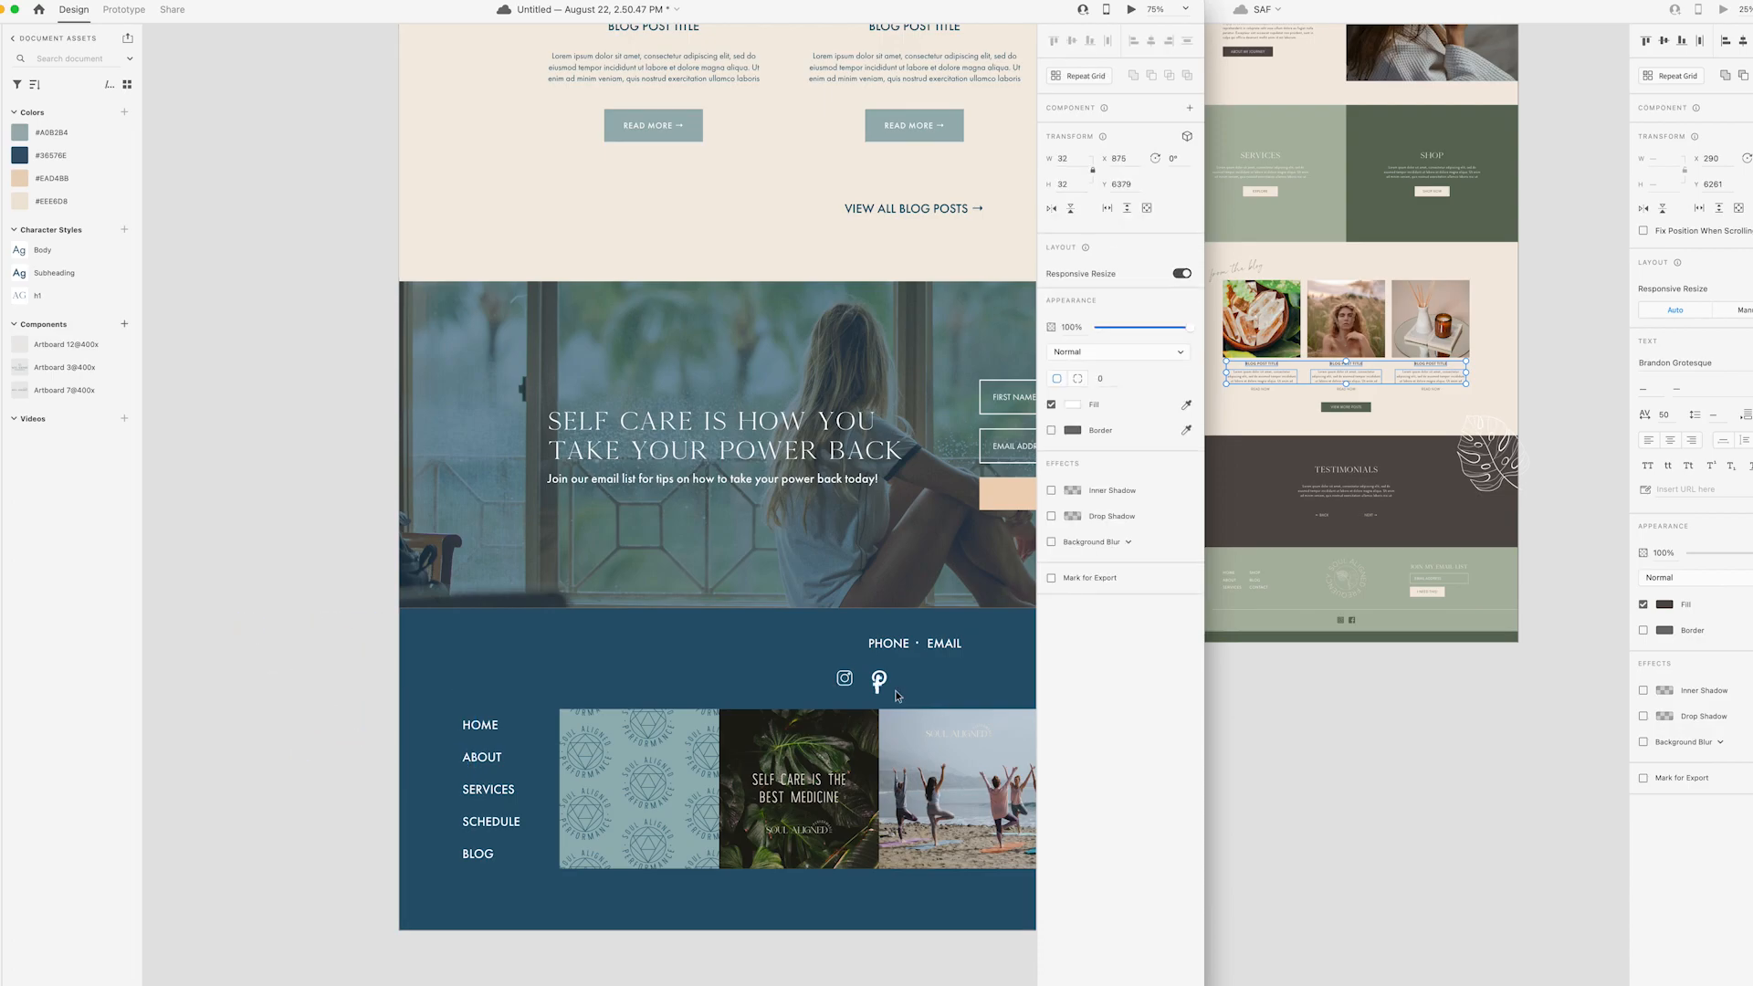
{"action": "left_click_drag", "start_coordinate": [896, 696], "coordinate": [932, 688]}
{"action": "key", "text": "super+equal"}
{"action": "scroll", "coordinate": [922, 685], "scroll_direction": "down", "scroll_amount": 5}
{"action": "scroll", "coordinate": [922, 685], "scroll_direction": "right", "scroll_amount": 5}
{"action": "left_click", "coordinate": [696, 444]}
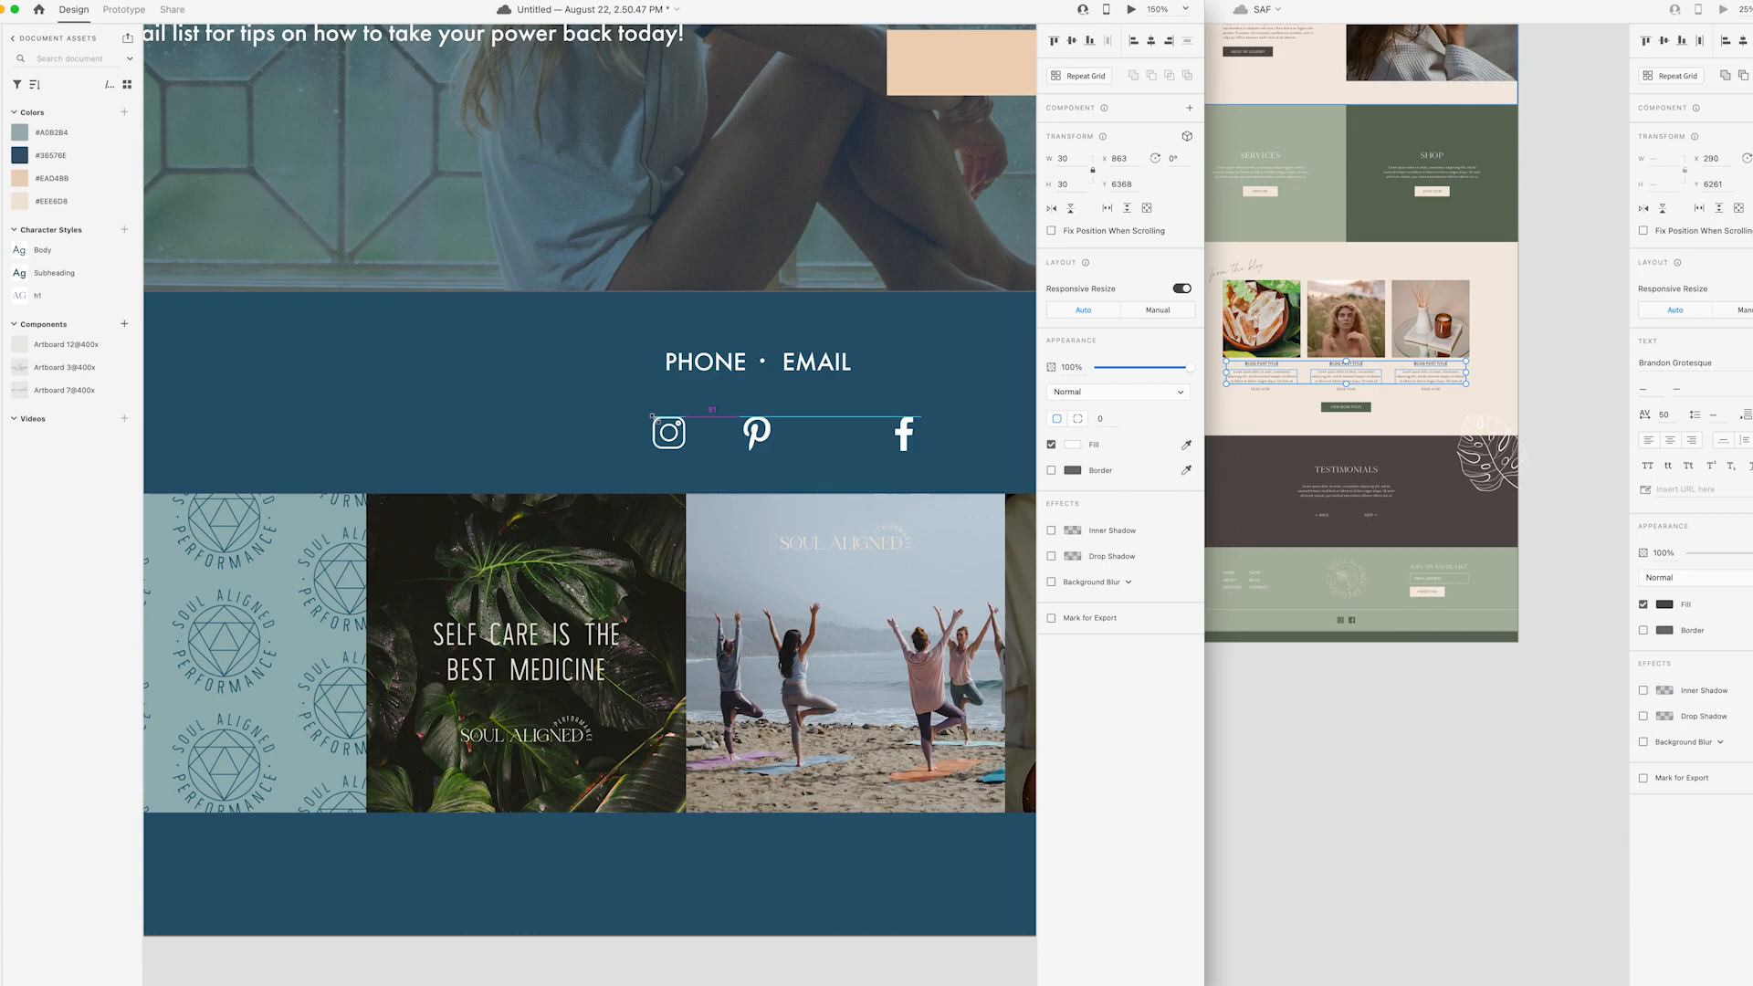
- Arrange the Instagram, Pinterest and Facebook icons in an evenly spaced row centred below PHONE · EMAIL
{"action": "left_click", "coordinate": [804, 471]}
{"action": "scroll", "coordinate": [782, 547], "scroll_direction": "down", "scroll_amount": 2}
{"action": "left_click", "coordinate": [783, 853]}
{"action": "key", "text": "super+minus"}
{"action": "key", "text": "super+minus"}
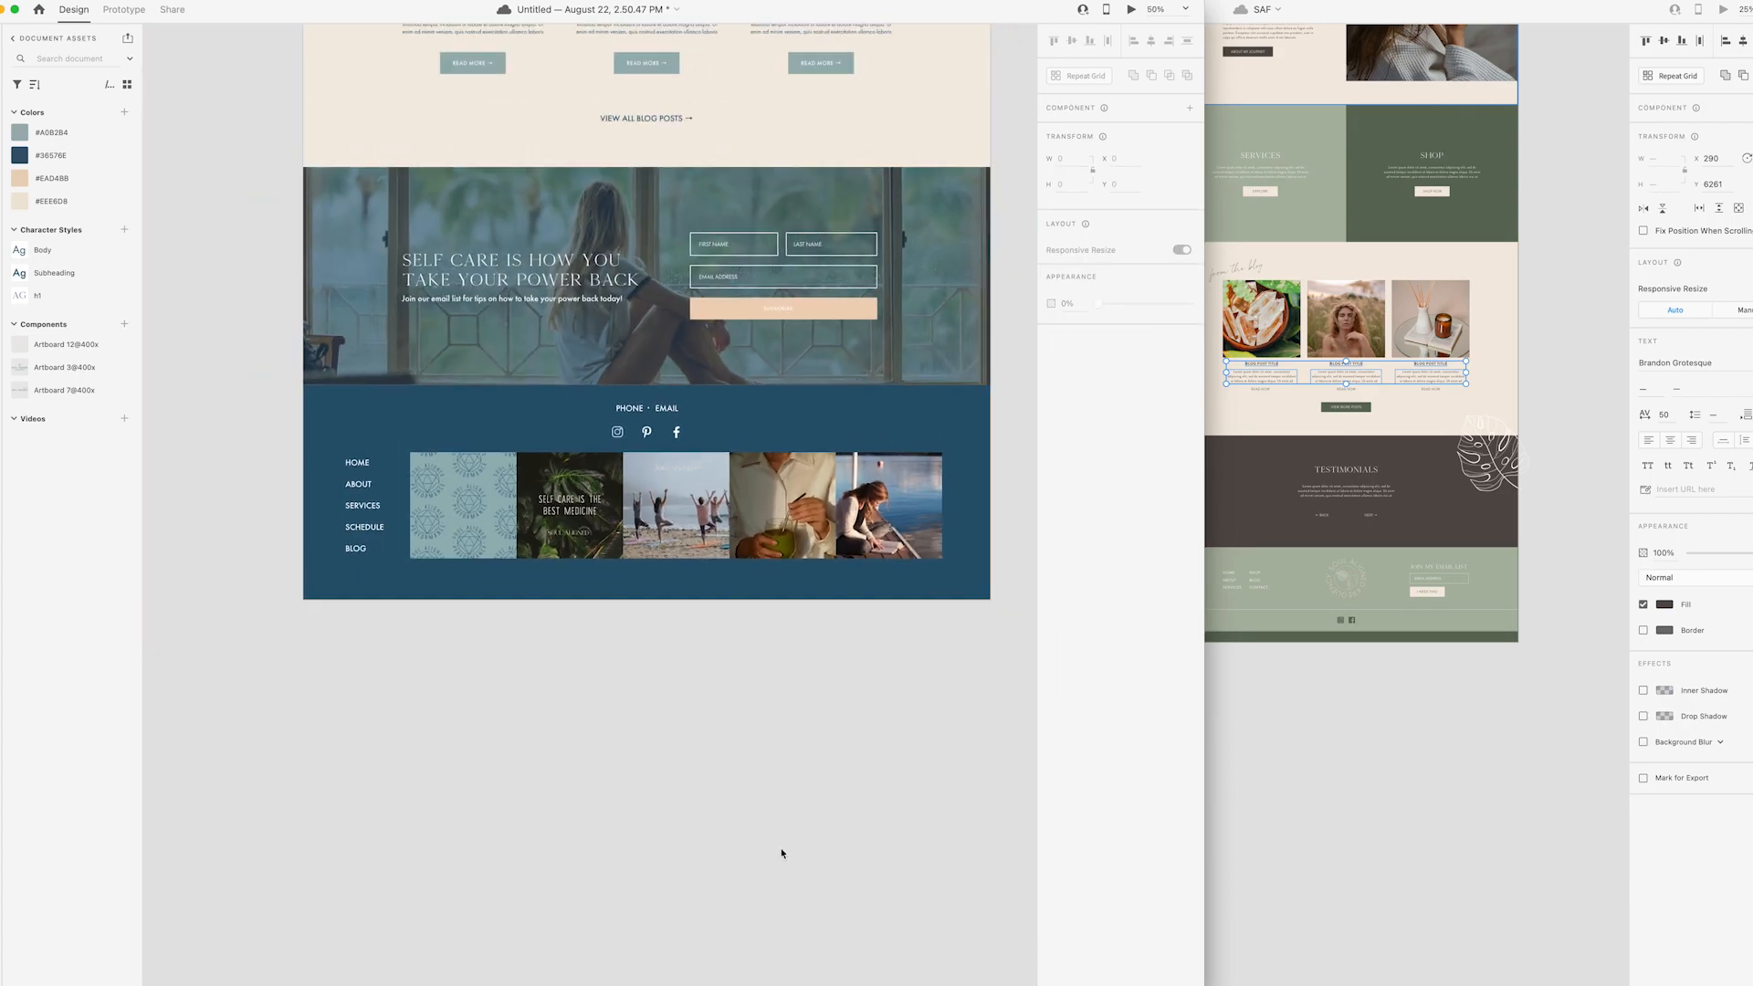
{"action": "key", "text": "super+equal"}
{"action": "key", "text": "super+equal"}
{"action": "scroll", "coordinate": [783, 852], "scroll_direction": "up", "scroll_amount": 2}
{"action": "left_click_drag", "start_coordinate": [832, 391], "coordinate": [831, 388]}
- Add the copyright text "@ 2022 Soul Aligned Performance" below the footer images
{"action": "scroll", "coordinate": [283, 380], "scroll_direction": "down", "scroll_amount": 5}
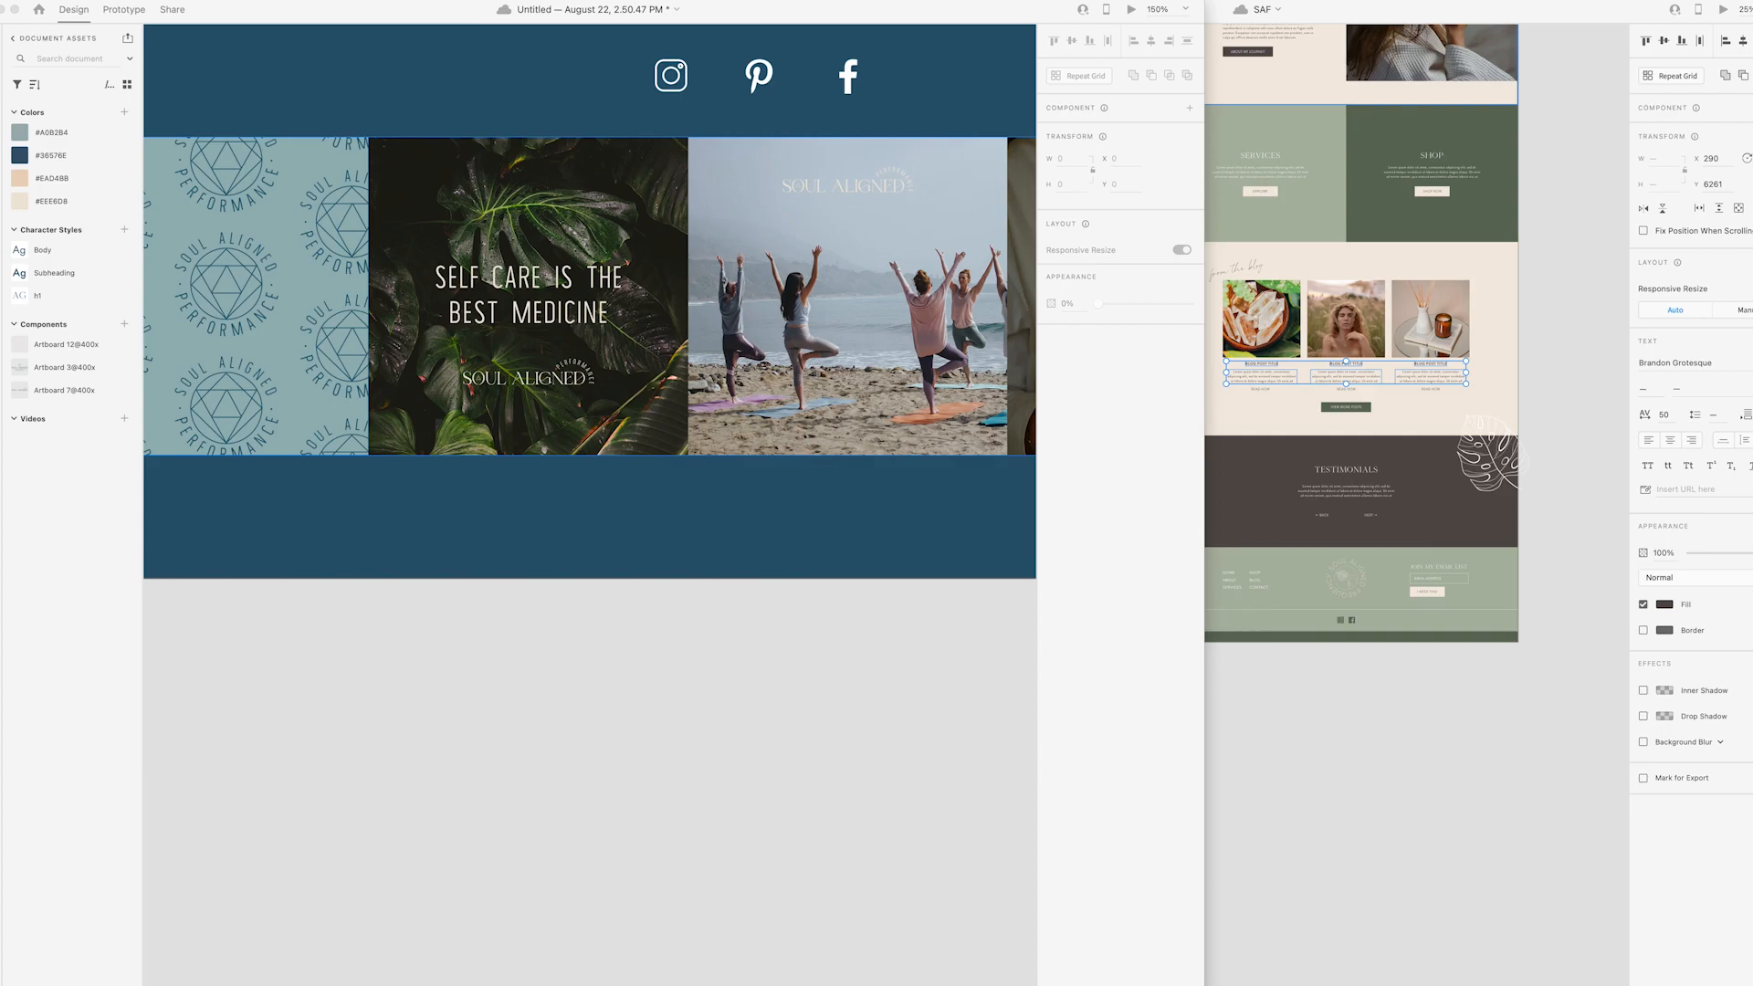
{"action": "key", "text": "super+Tab"}
{"action": "type", "text": "SHOWIT + SWOONE @ 2022 SAVANNAH"}
{"action": "triple_click", "coordinate": [532, 487]}
{"action": "key", "text": "BackSpace"}
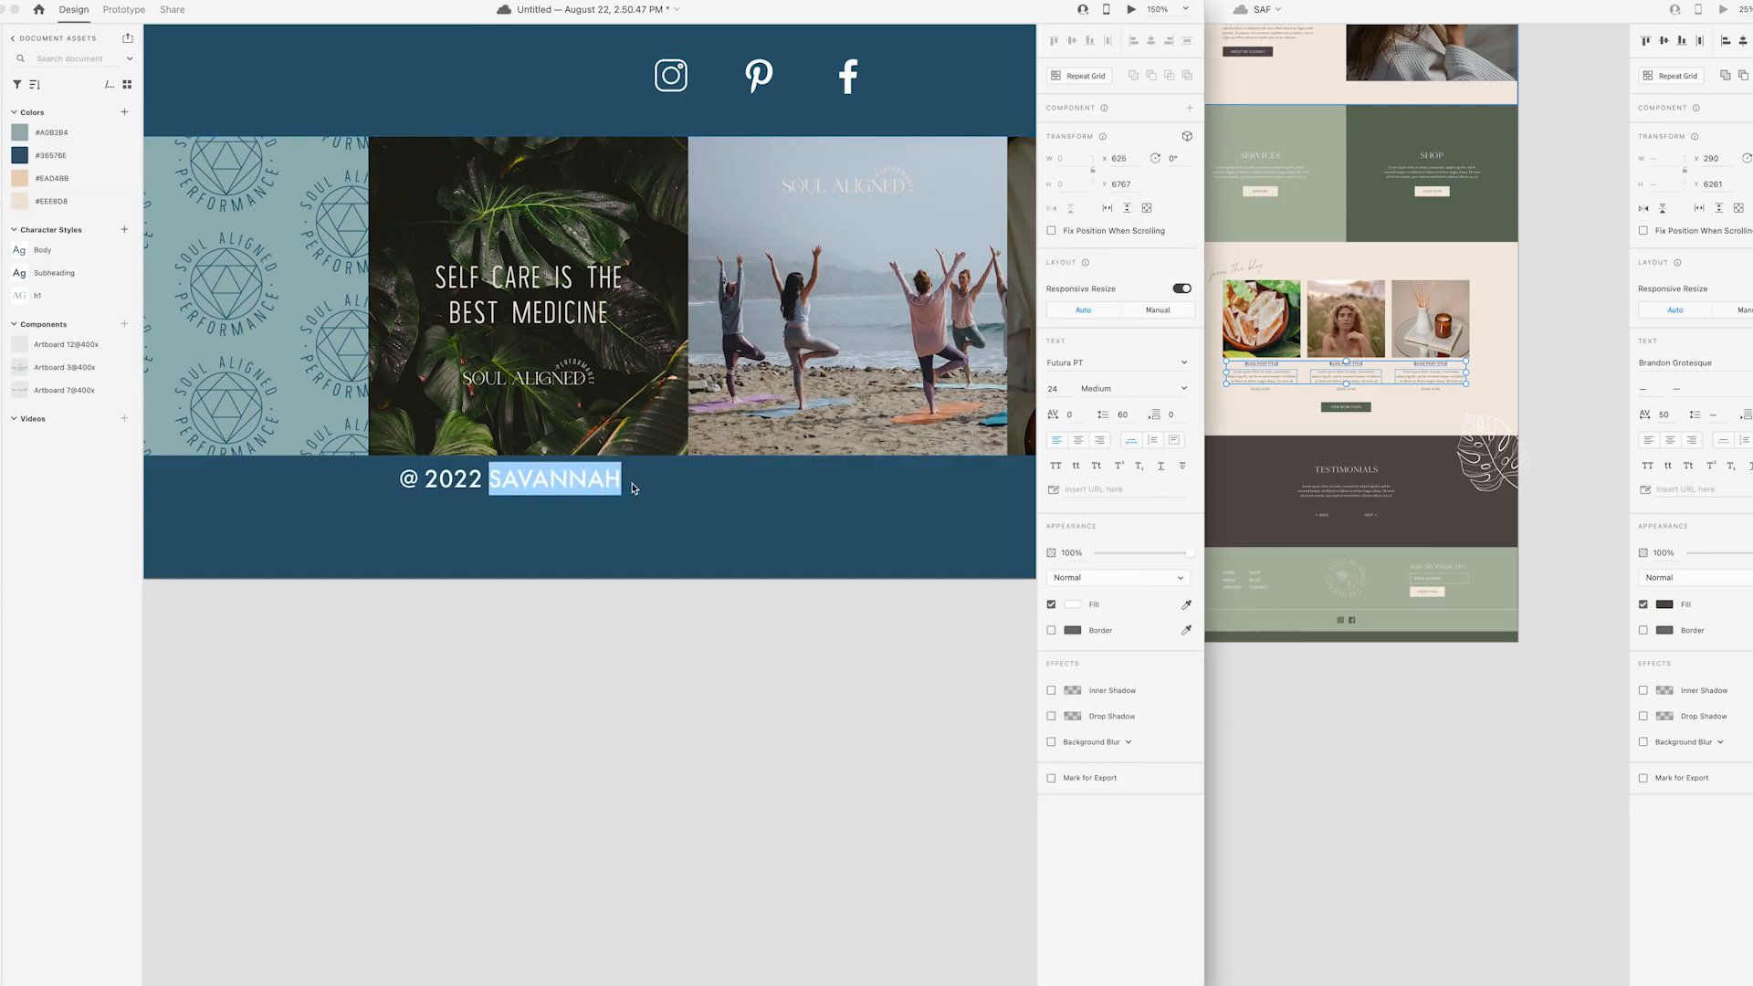
{"action": "key", "text": "Escape"}
- Format the copyright text with the Body style, white fill, size 12 and all caps
{"action": "left_click", "coordinate": [42, 250]}
{"action": "left_click", "coordinate": [1073, 605]}
{"action": "left_click", "coordinate": [899, 522]}
{"action": "left_click", "coordinate": [1056, 389]}
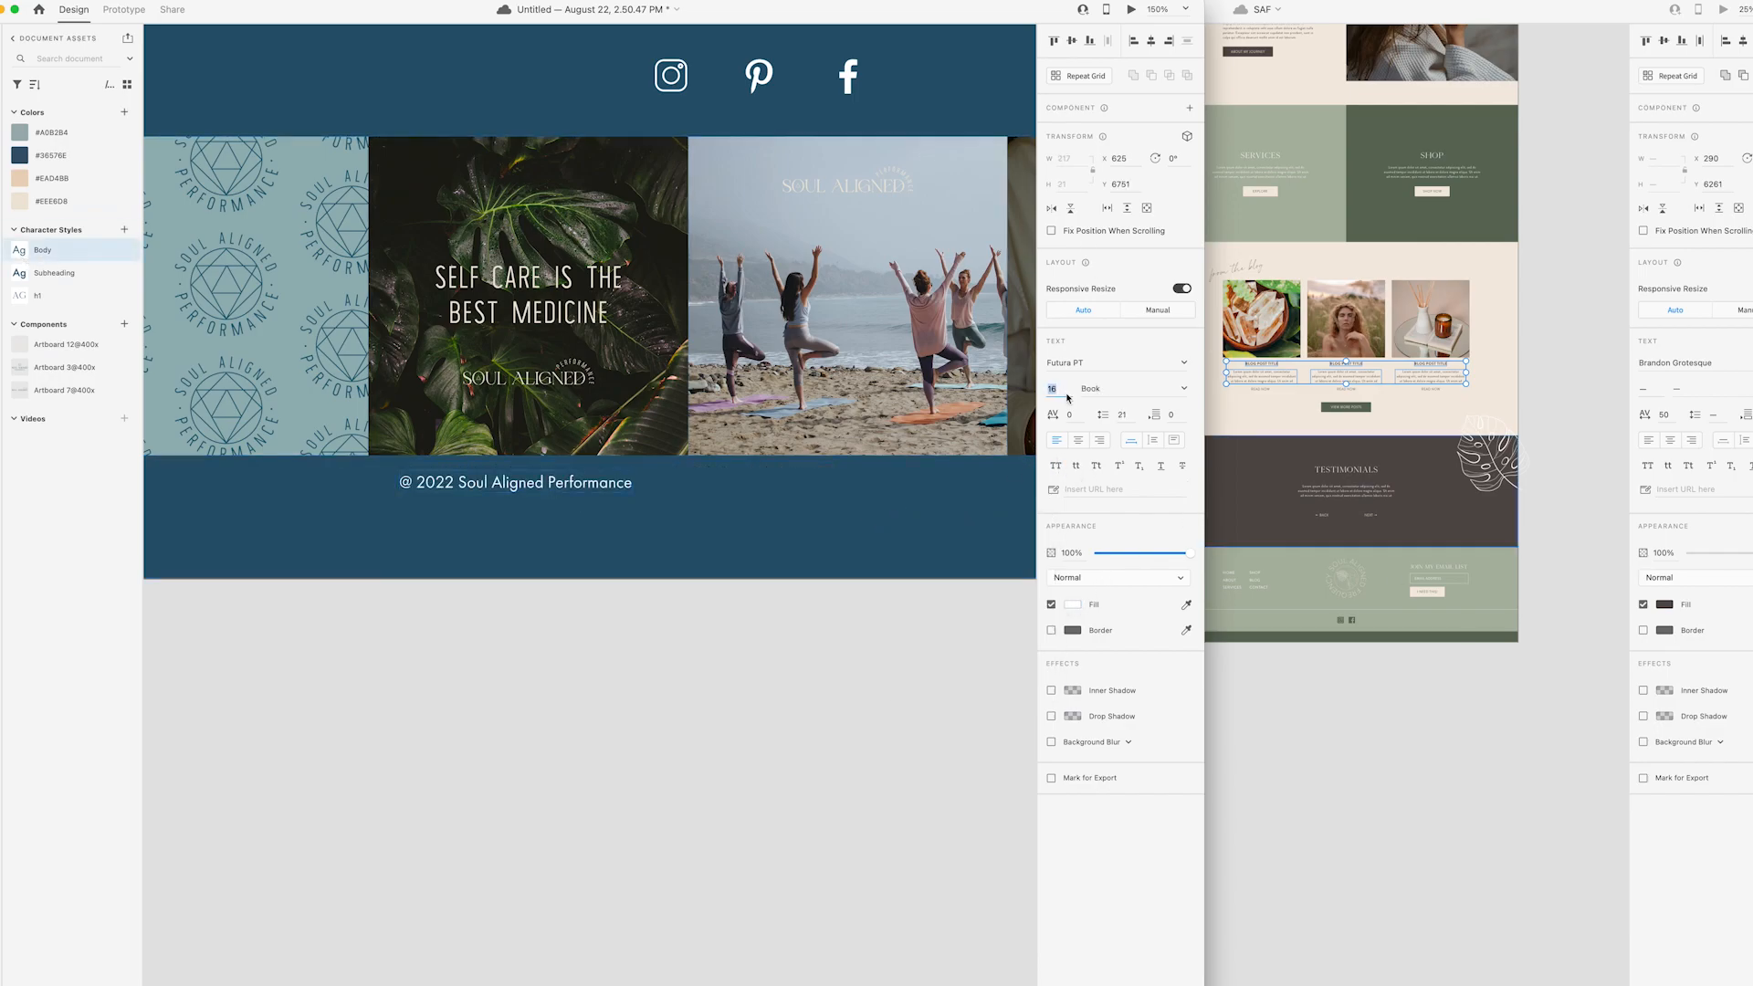
{"action": "key", "text": "super+shift+u"}
- Extend the copyright line with a second credit after a vertical bar and centre it under the footer images
{"action": "left_click", "coordinate": [524, 606]}
{"action": "left_click_drag", "start_coordinate": [493, 553], "coordinate": [508, 500]}
{"action": "double_click", "coordinate": [538, 501]}
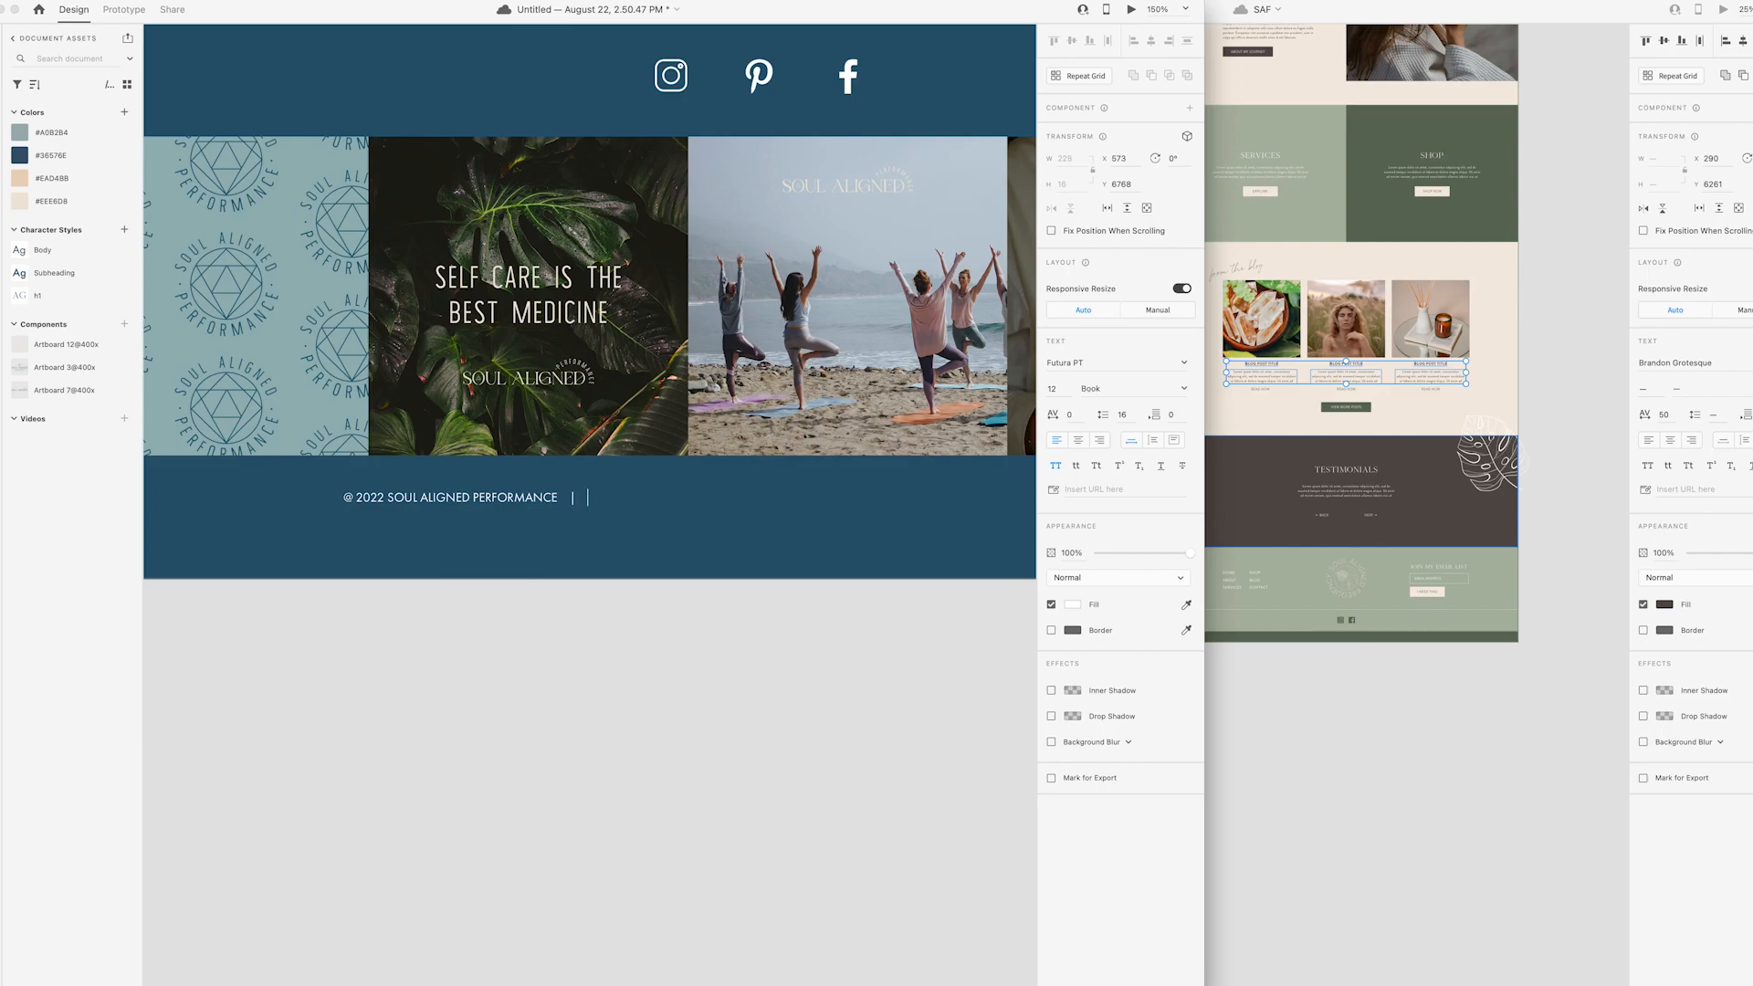
{"action": "left_click", "coordinate": [701, 676]}
{"action": "key", "text": "super+minus"}
{"action": "key", "text": "super+minus"}
{"action": "key", "text": "super+minus"}
{"action": "key", "text": "super+minus"}
{"action": "left_click", "coordinate": [587, 507]}
{"action": "left_click_drag", "start_coordinate": [587, 507], "coordinate": [627, 507]}
- Save the homepage design to Creative Cloud as "Soul Aligned Performance"
{"action": "left_click", "coordinate": [684, 678]}
{"action": "scroll", "coordinate": [684, 679], "scroll_direction": "up", "scroll_amount": 7}
{"action": "scroll", "coordinate": [684, 678], "scroll_direction": "up", "scroll_amount": 8}
{"action": "scroll", "coordinate": [694, 640], "scroll_direction": "down", "scroll_amount": 14}
{"action": "scroll", "coordinate": [717, 571], "scroll_direction": "up", "scroll_amount": 1}
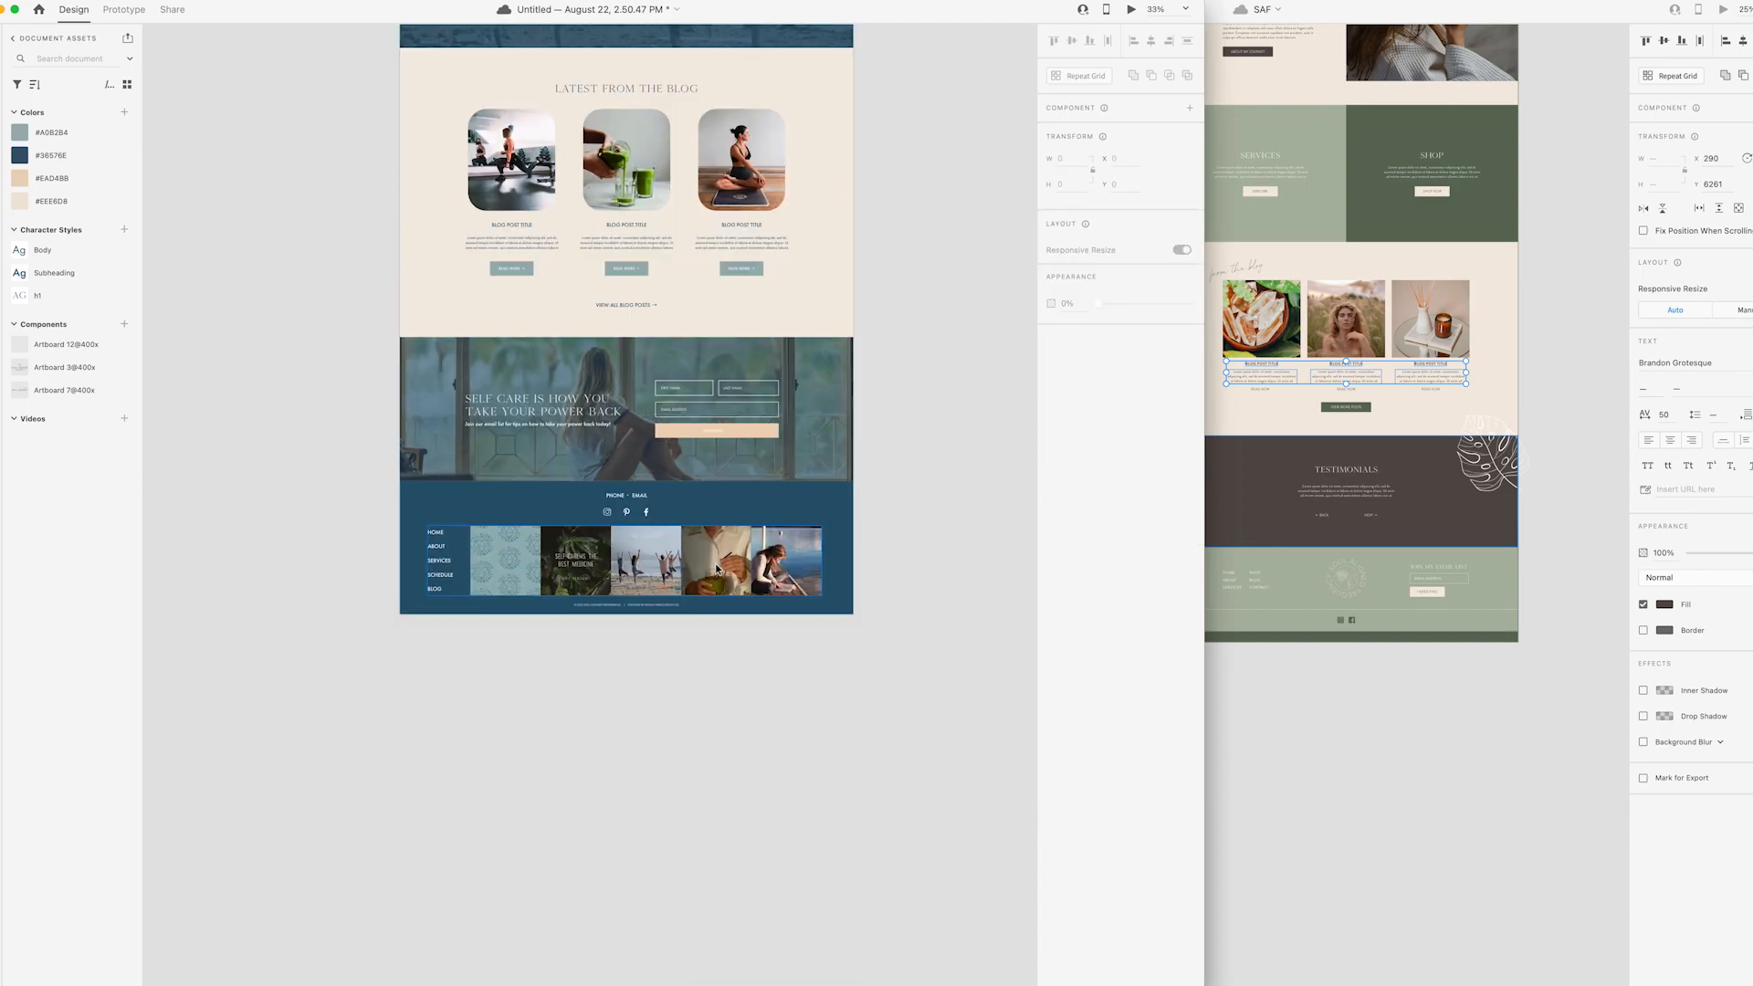
{"action": "scroll", "coordinate": [876, 587], "scroll_direction": "up", "scroll_amount": 8}
{"action": "key", "text": "super+s"}
{"action": "type", "text": "Soul Aligne"}
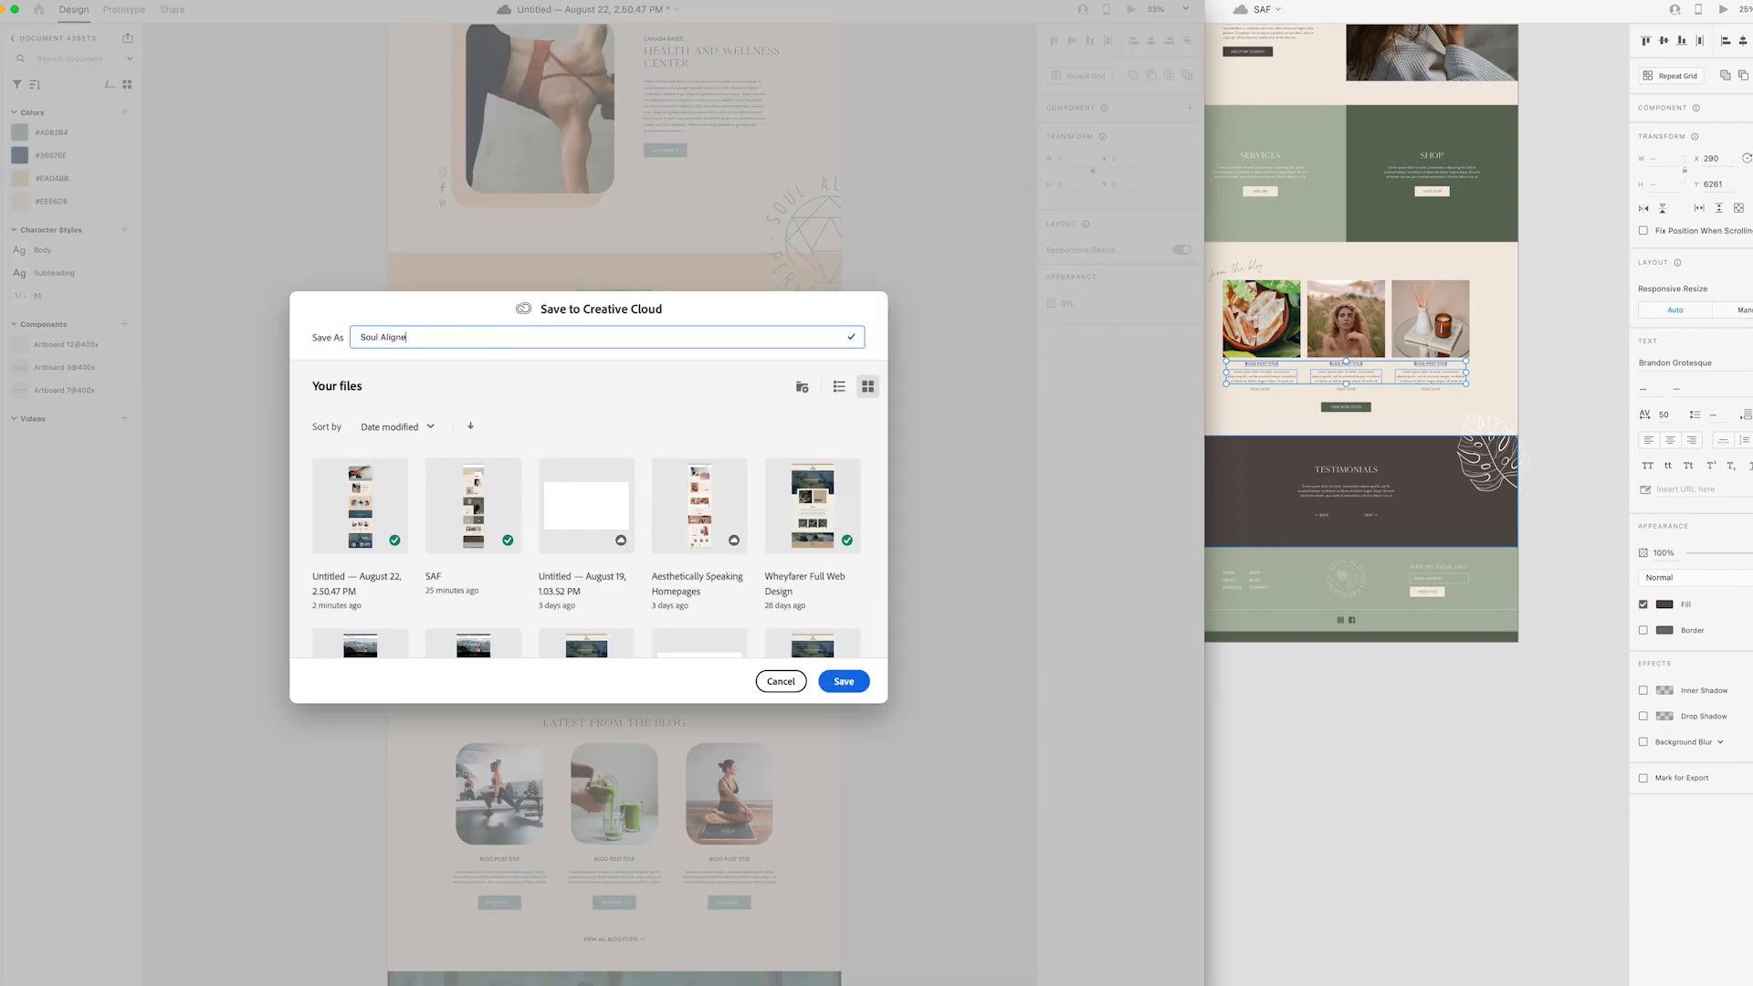
{"action": "left_click", "coordinate": [856, 687]}
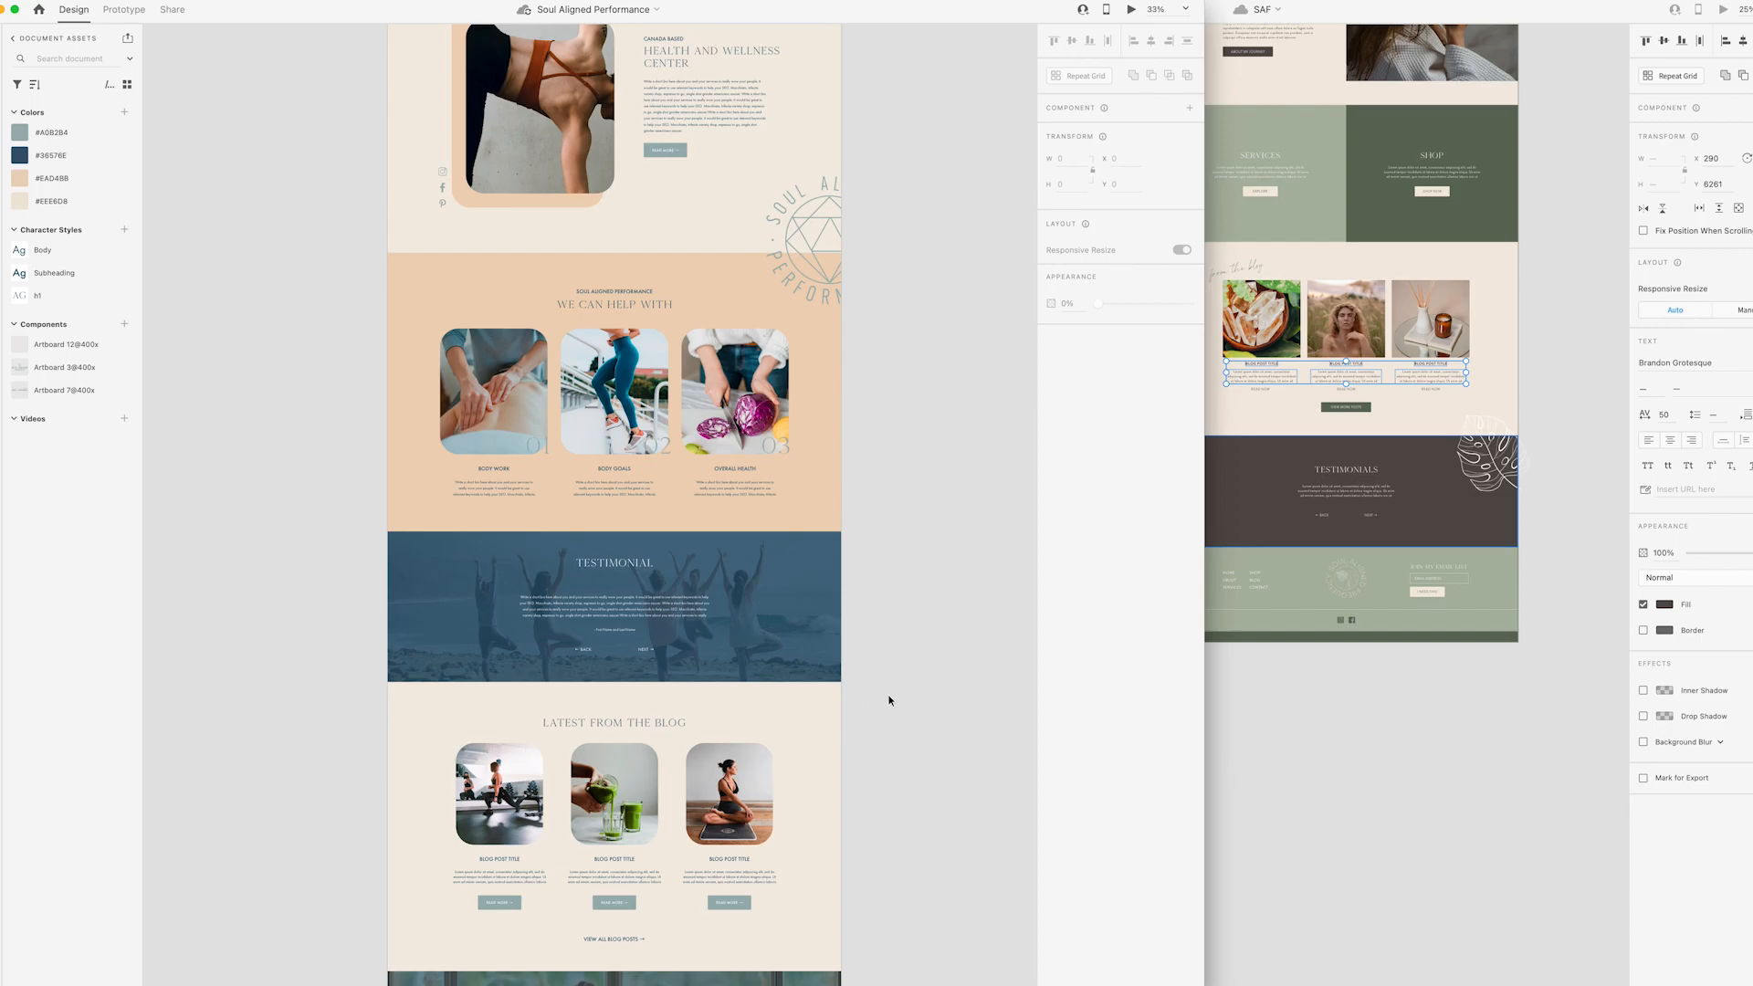
- Check the FREE DOWNLOAD band below the hero, switch to the browser and search Freepik for "ipad png"
{"action": "scroll", "coordinate": [888, 700], "scroll_direction": "up", "scroll_amount": 7}
{"action": "scroll", "coordinate": [888, 700], "scroll_direction": "down", "scroll_amount": 1}
{"action": "scroll", "coordinate": [889, 700], "scroll_direction": "up", "scroll_amount": 1}
{"action": "key", "text": "super+plus"}
{"action": "key", "text": "super+plus"}
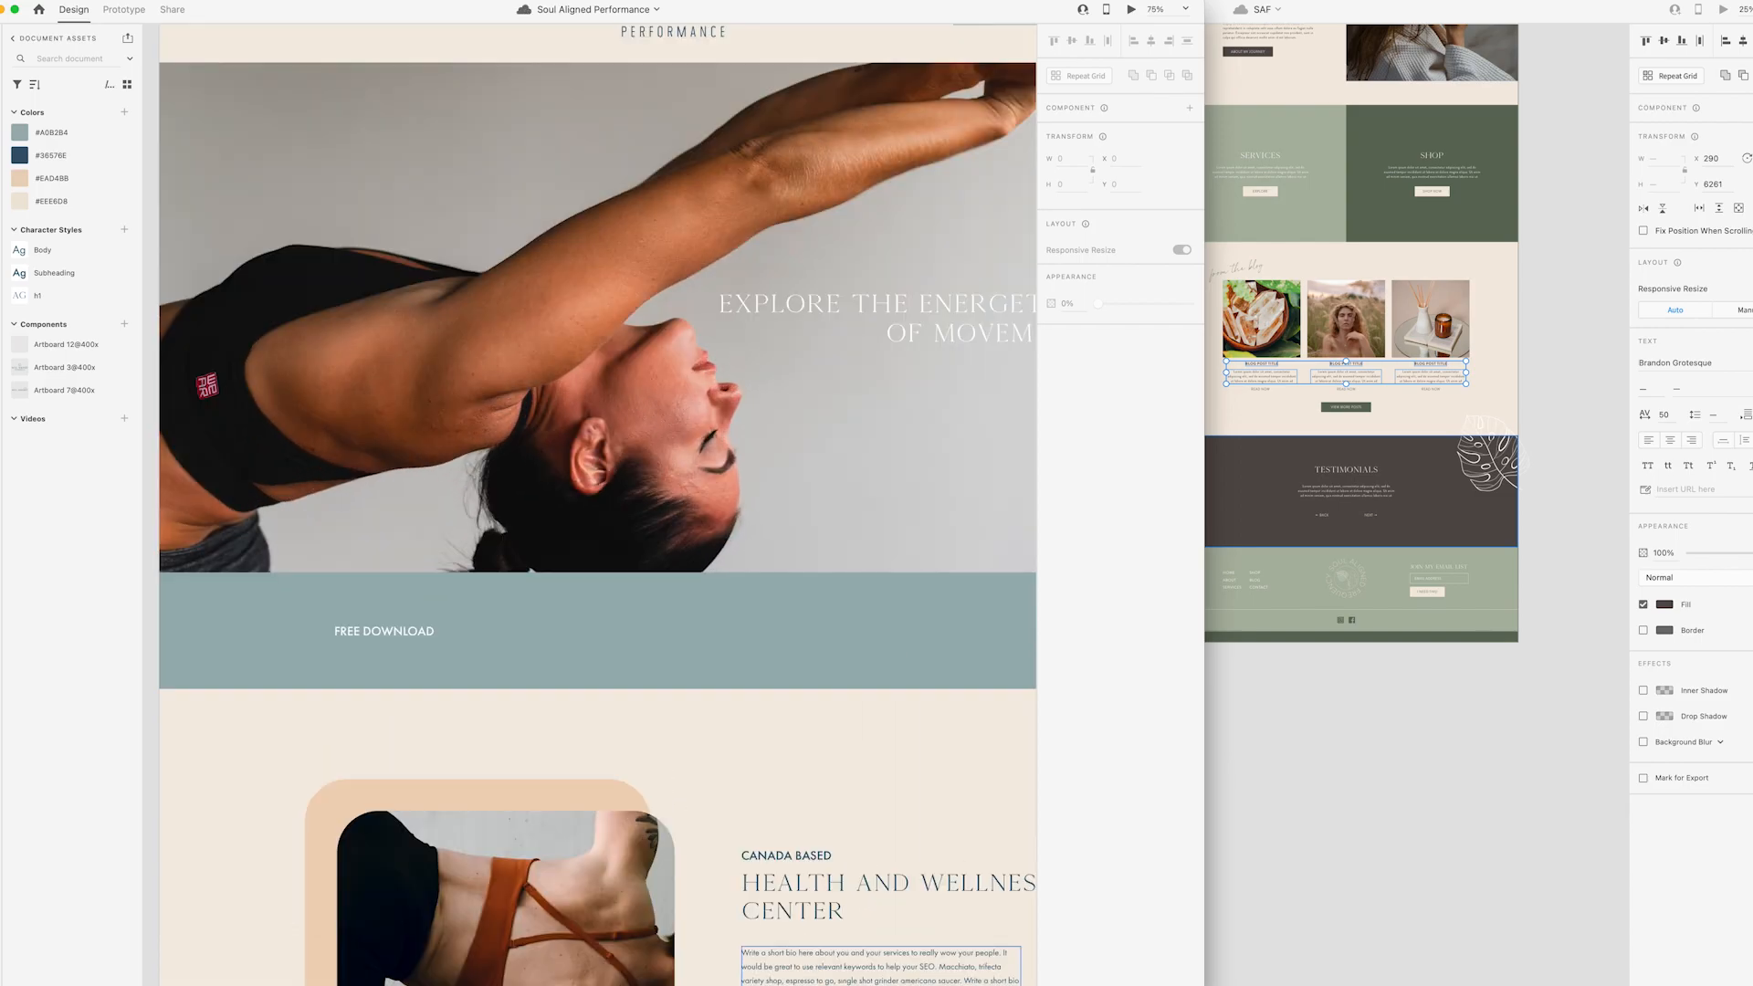
{"action": "left_click", "coordinate": [1297, 968]}
{"action": "key", "text": "super+w"}
{"action": "left_click", "coordinate": [1192, 113]}
{"action": "left_click", "coordinate": [1185, 330]}
{"action": "type", "text": "ipad png"}
{"action": "key", "text": "Return"}
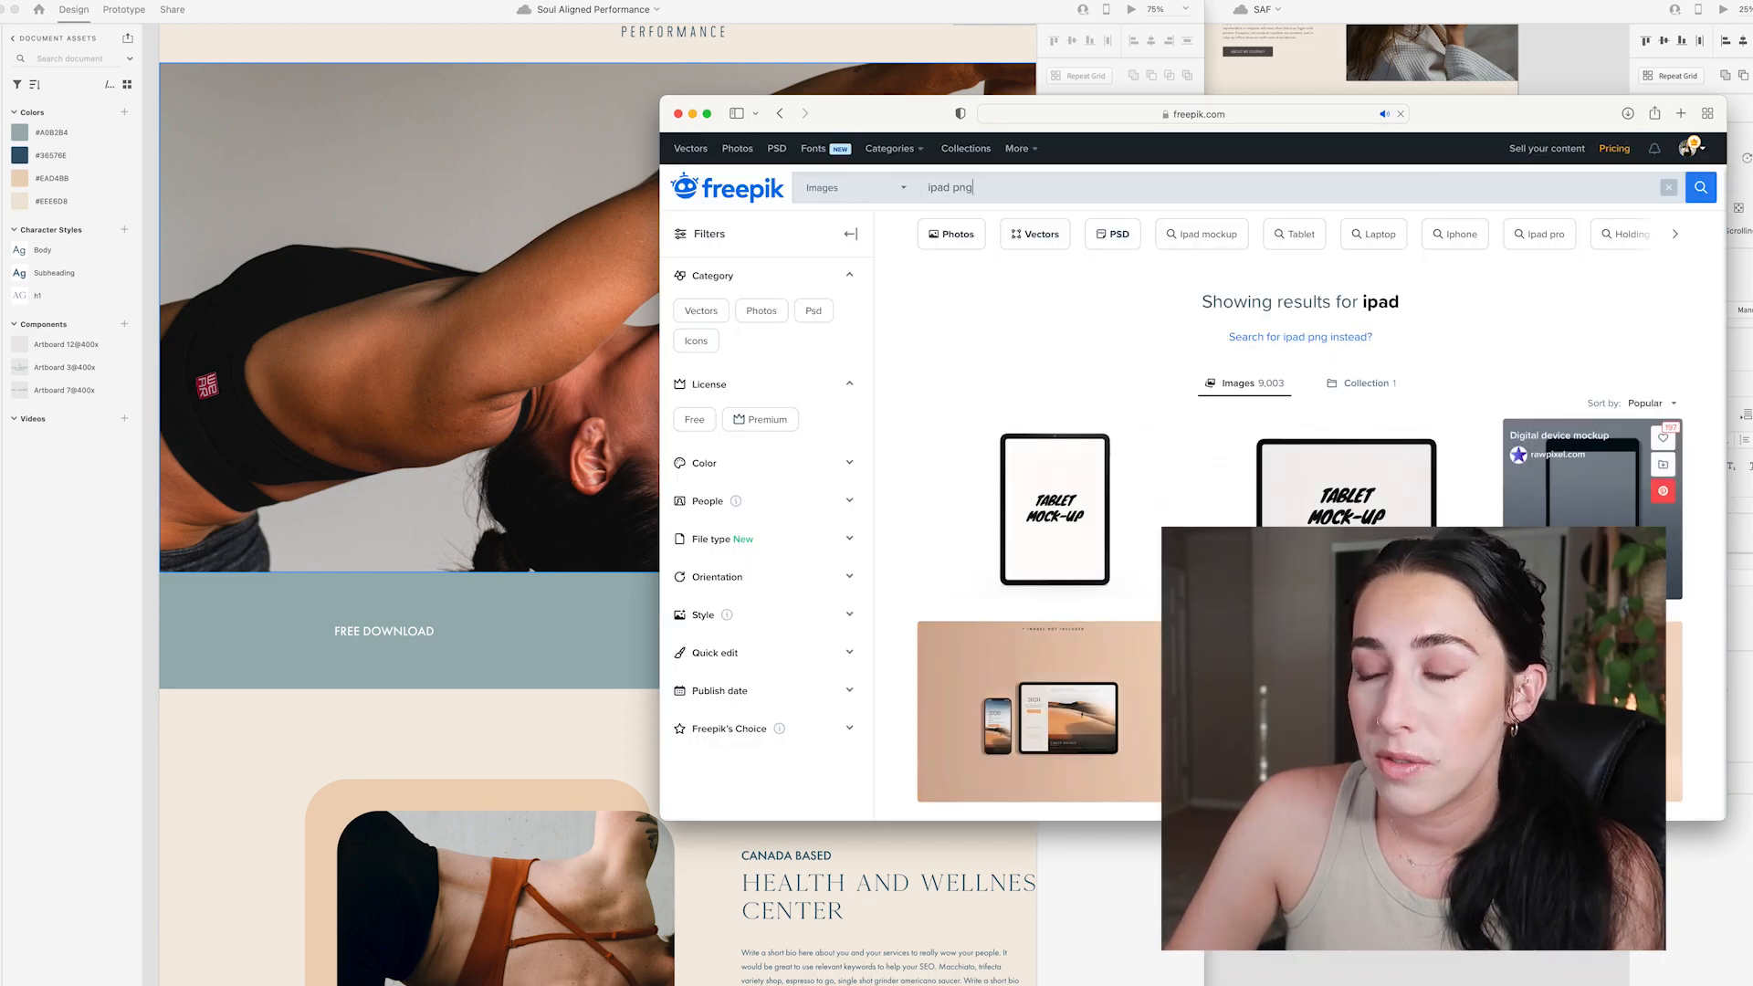
- Browse the tablet results, download the "Tablet mock-up isolated" template and put the browser away
{"action": "scroll", "coordinate": [1297, 511], "scroll_direction": "down", "scroll_amount": 3}
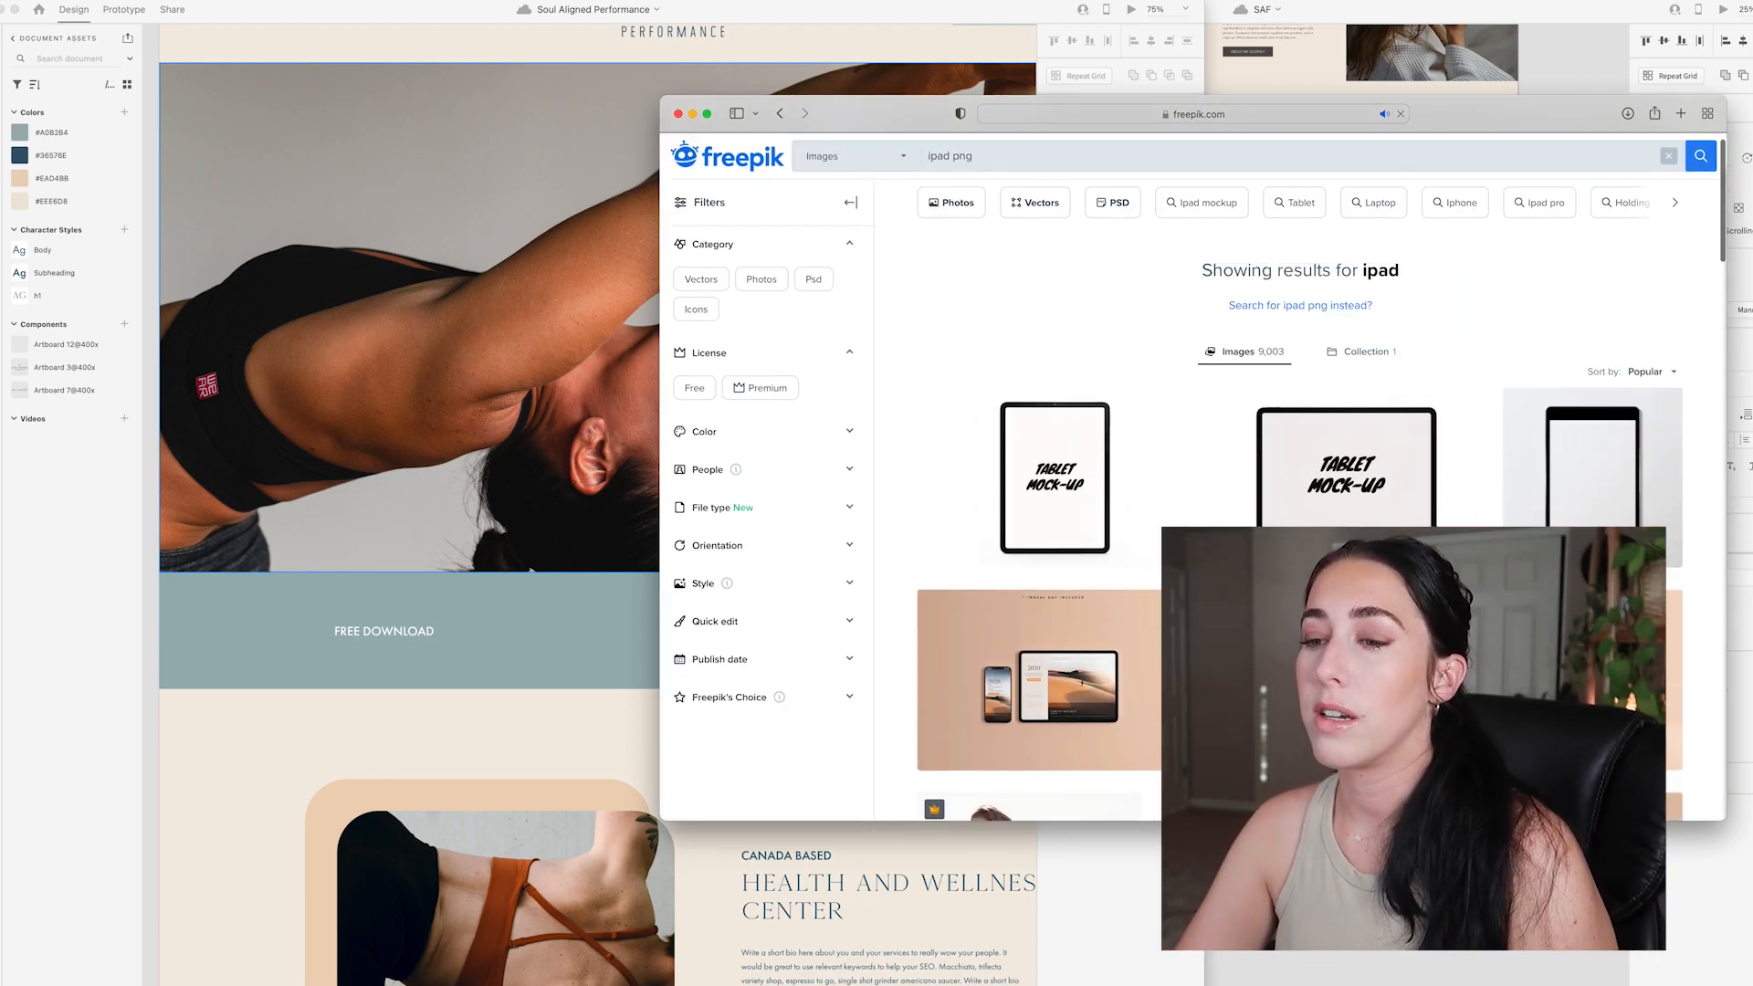
{"action": "scroll", "coordinate": [1296, 511], "scroll_direction": "down", "scroll_amount": 5}
{"action": "scroll", "coordinate": [1187, 475], "scroll_direction": "up", "scroll_amount": 5}
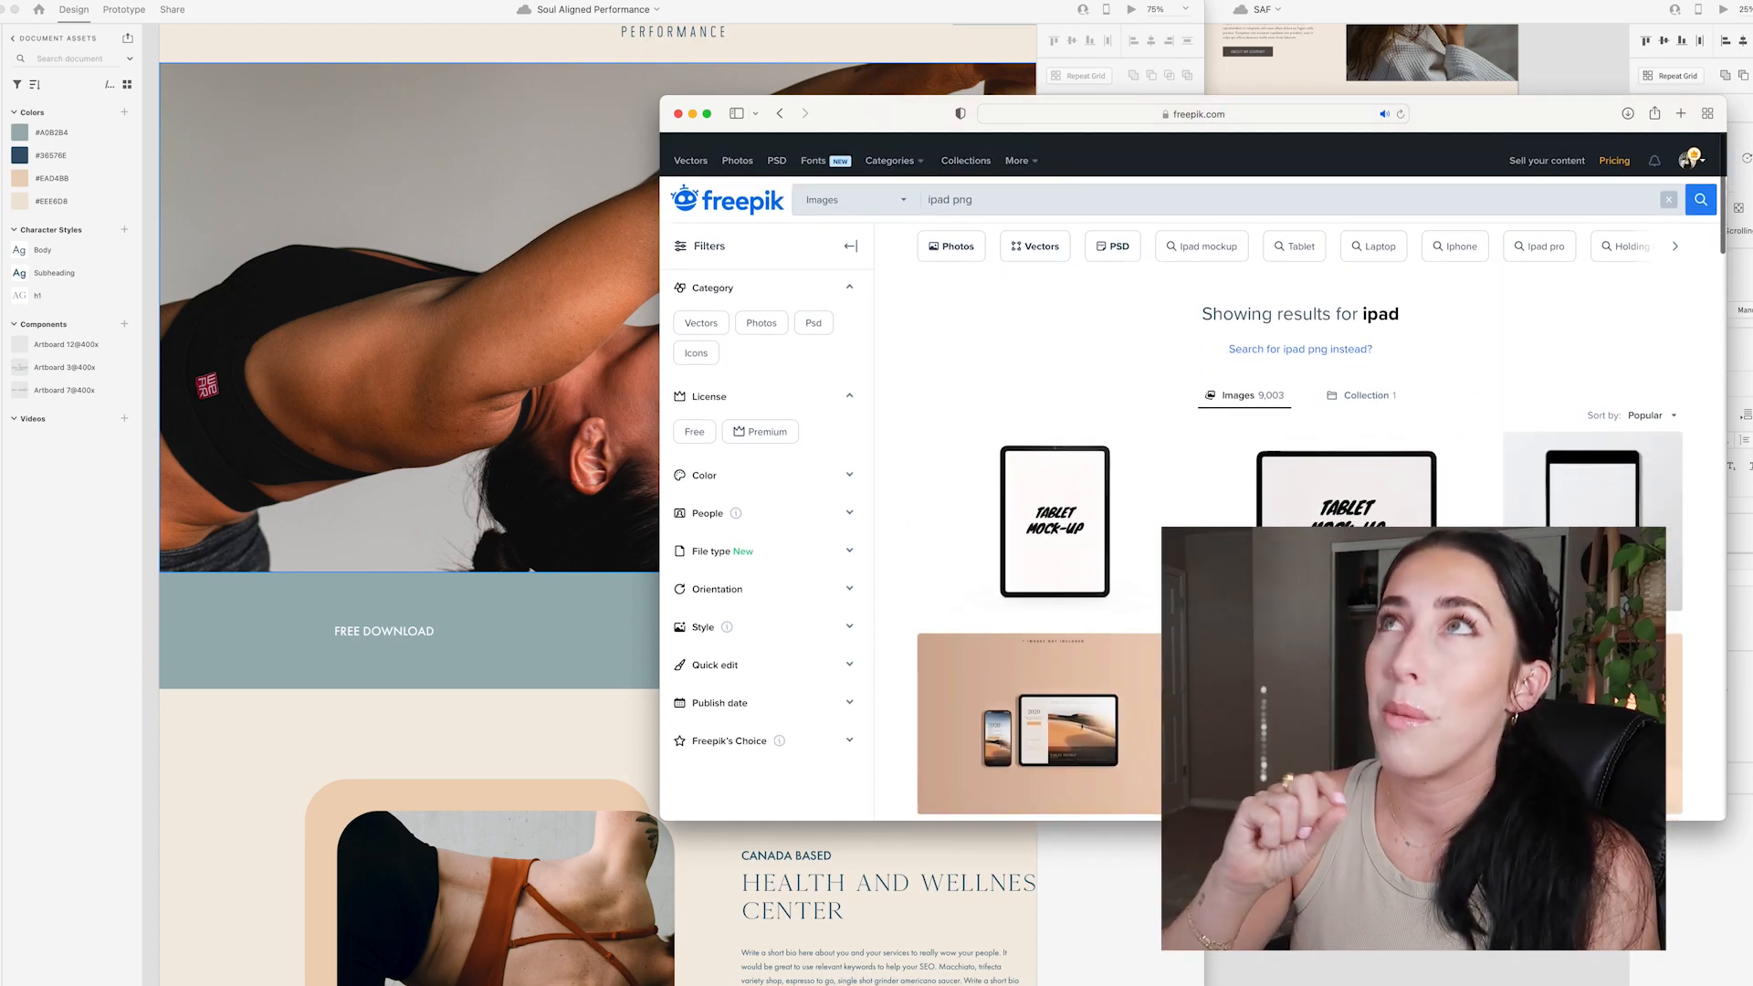
{"action": "left_click", "coordinate": [1059, 502]}
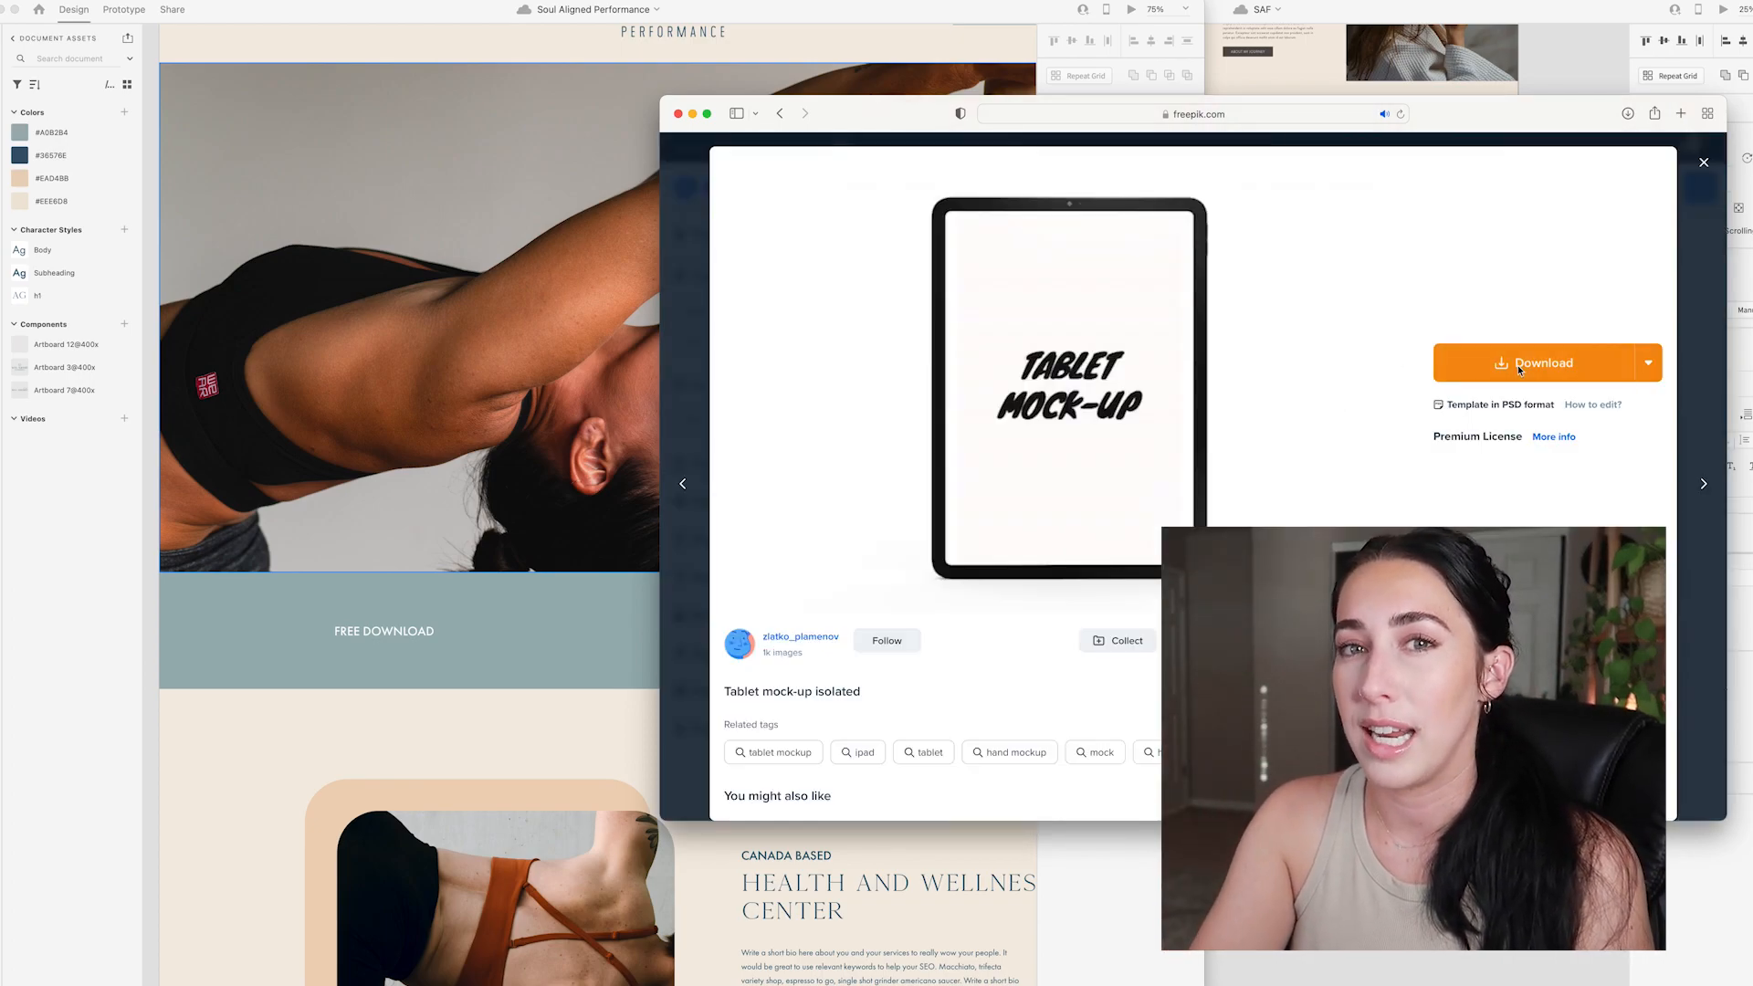
{"action": "left_click", "coordinate": [1520, 368]}
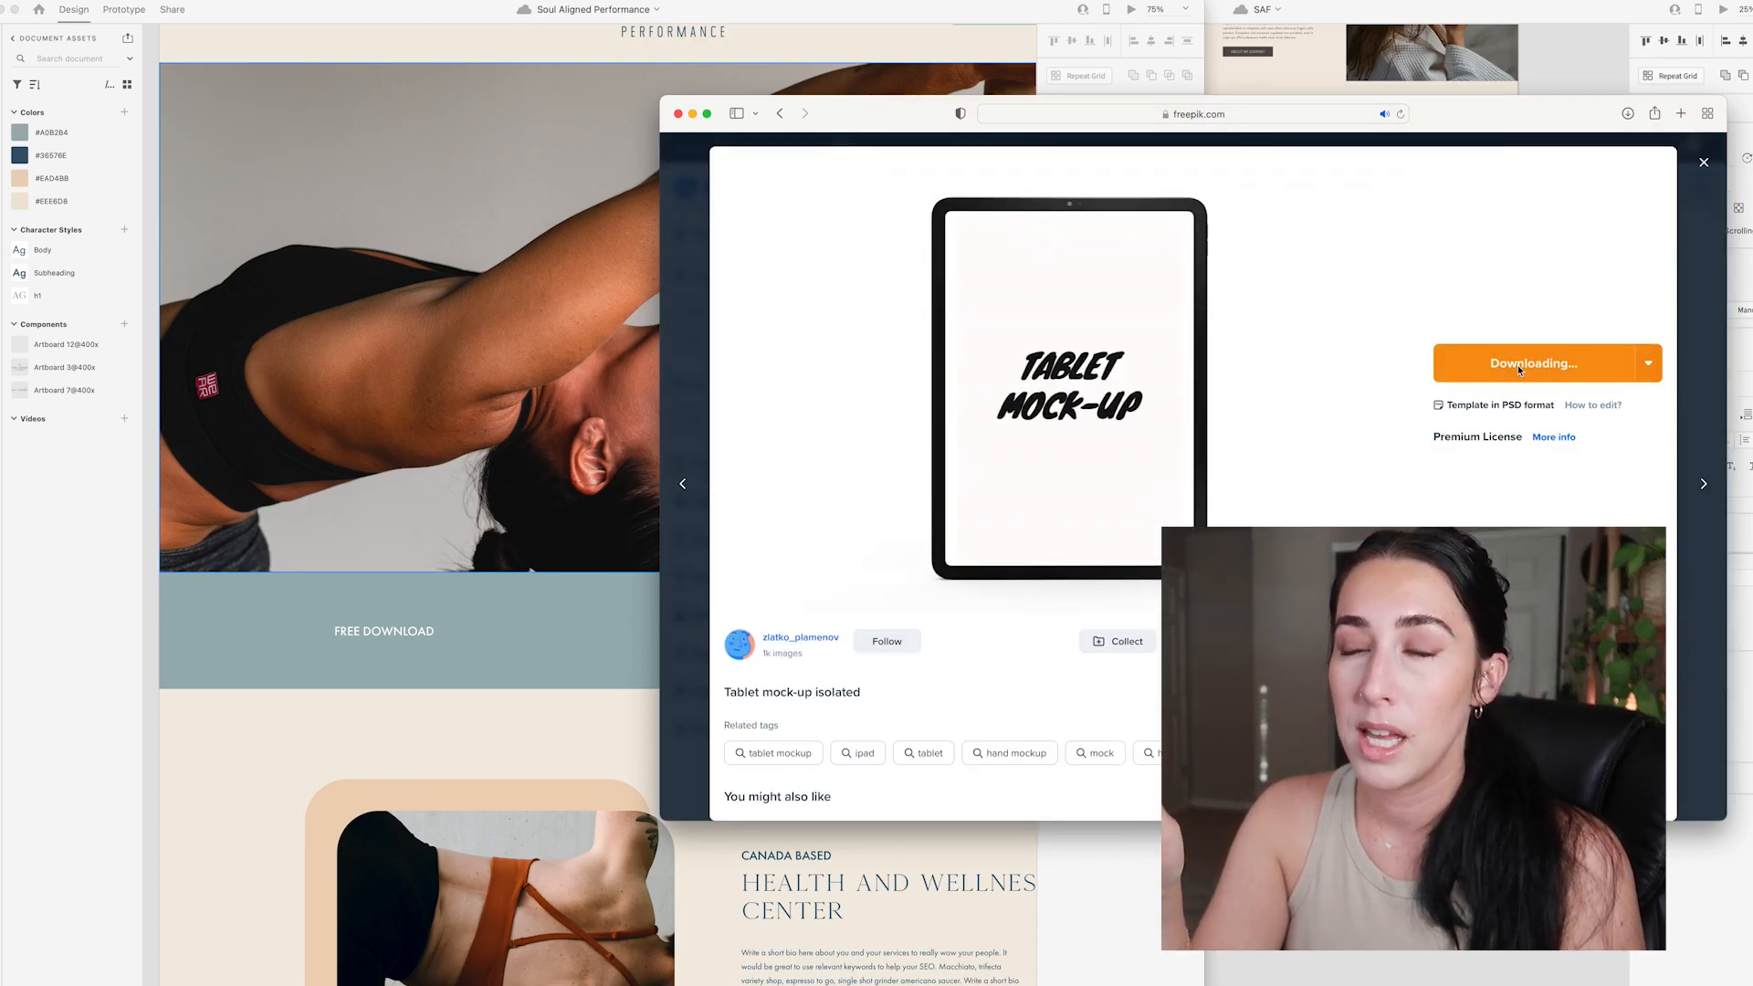
{"action": "left_click", "coordinate": [693, 114]}
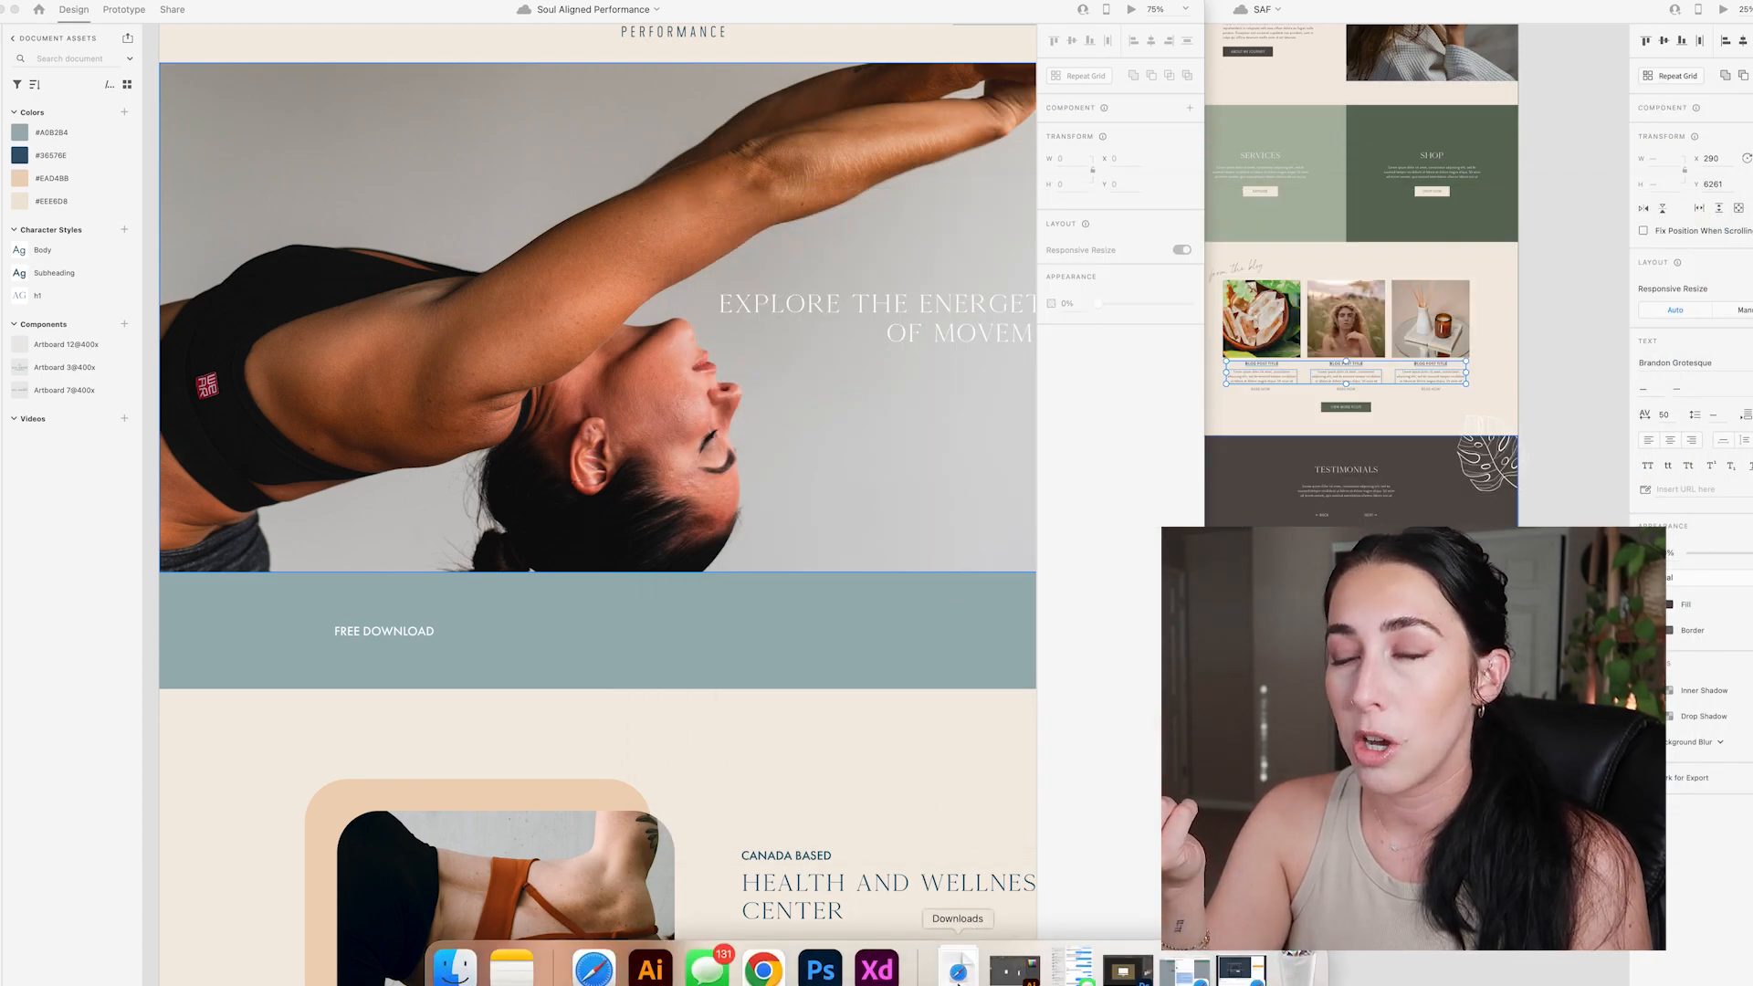
- Open 1137.psd from the downloaded tablet-mock-up-isolated folder in Photoshop and close the folder window
{"action": "left_click", "coordinate": [958, 969]}
{"action": "left_click", "coordinate": [964, 927]}
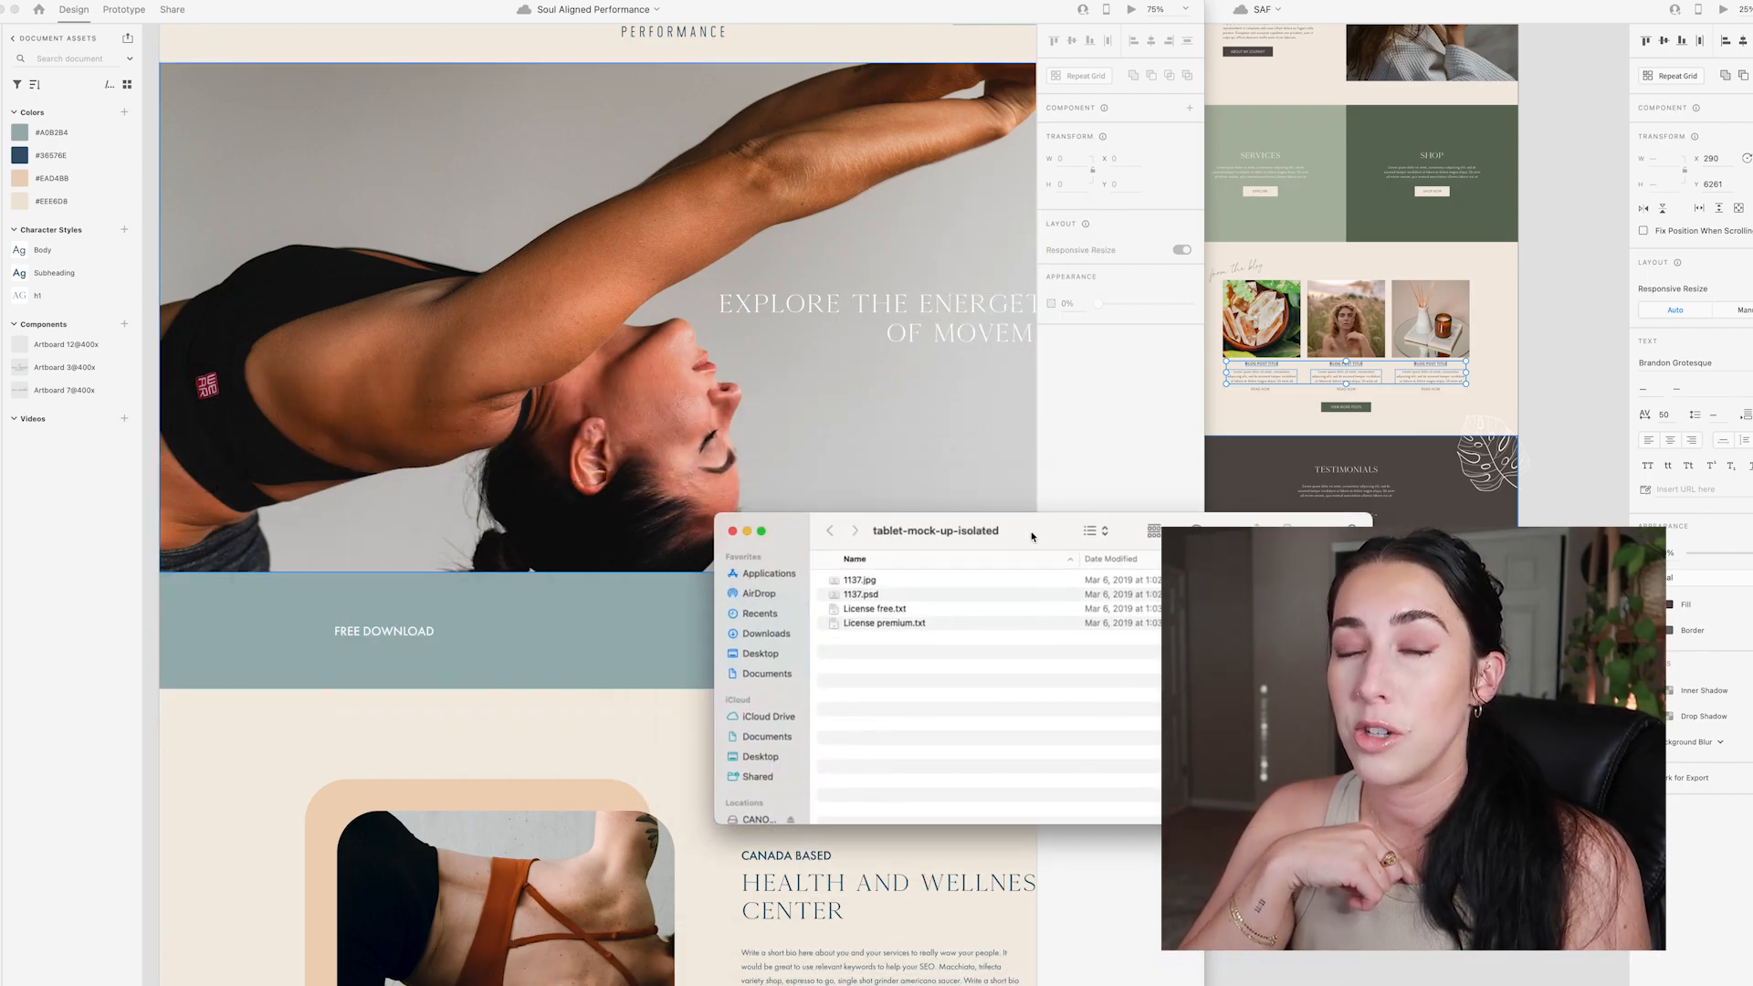
{"action": "left_click", "coordinate": [955, 610]}
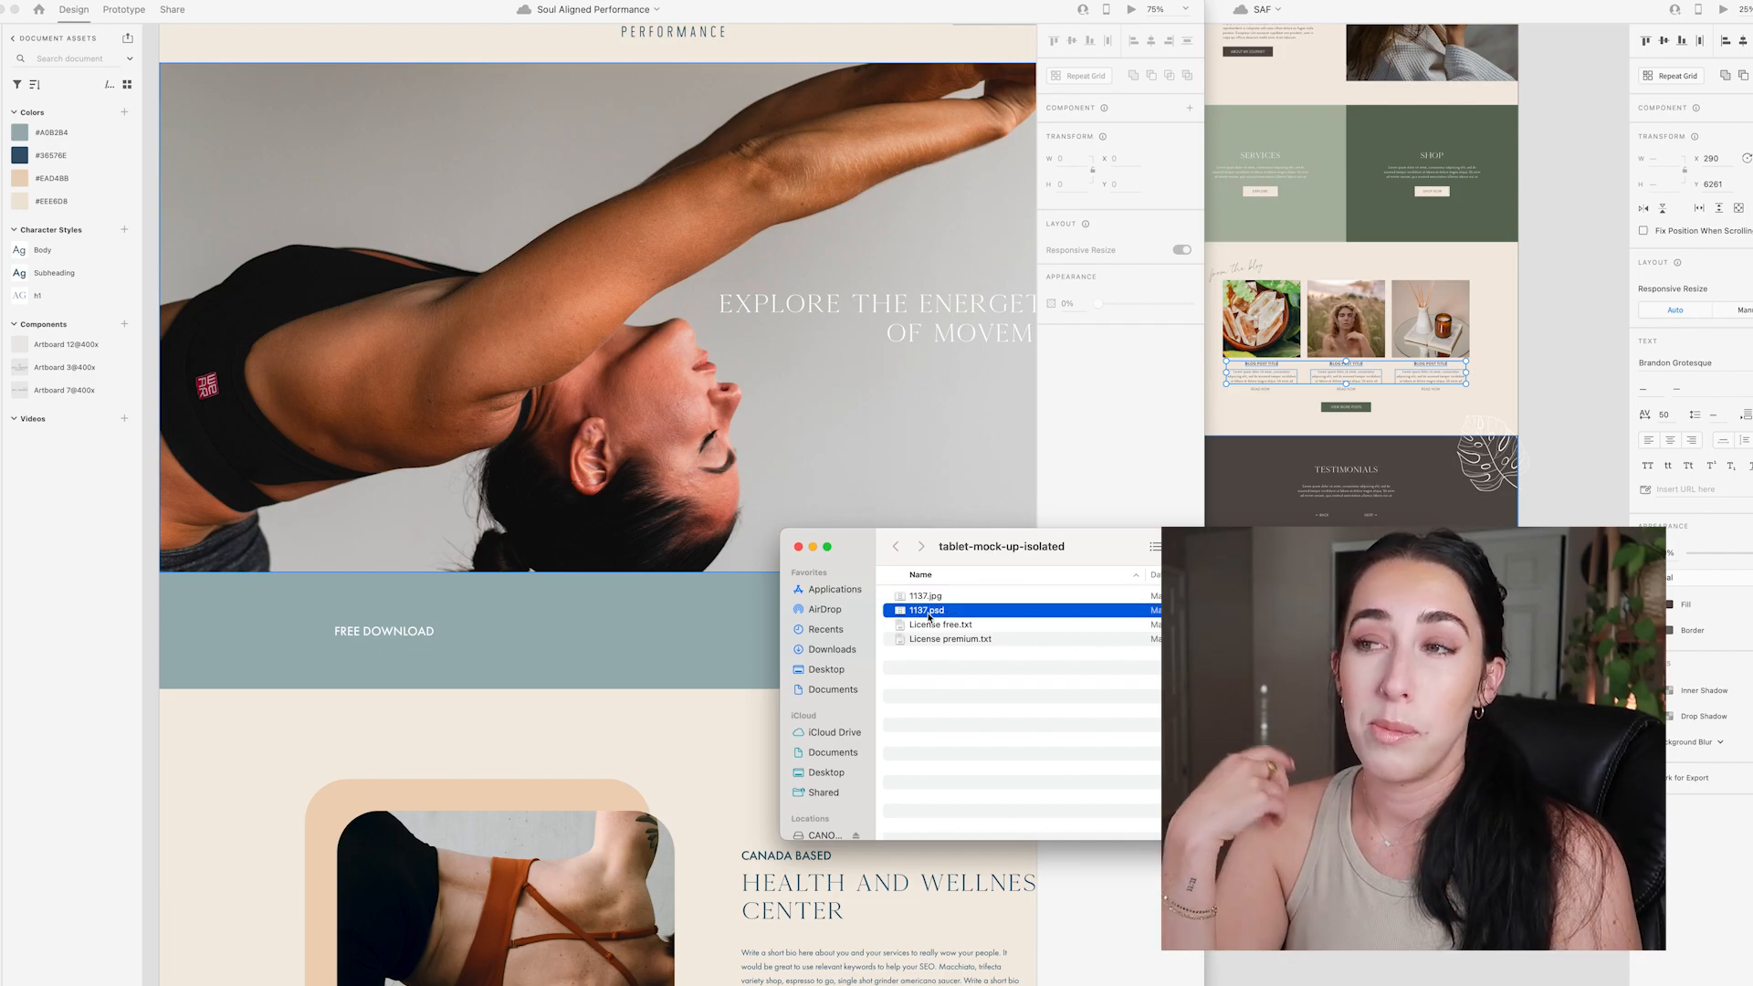
{"action": "double_click", "coordinate": [903, 611]}
{"action": "left_click", "coordinate": [799, 548]}
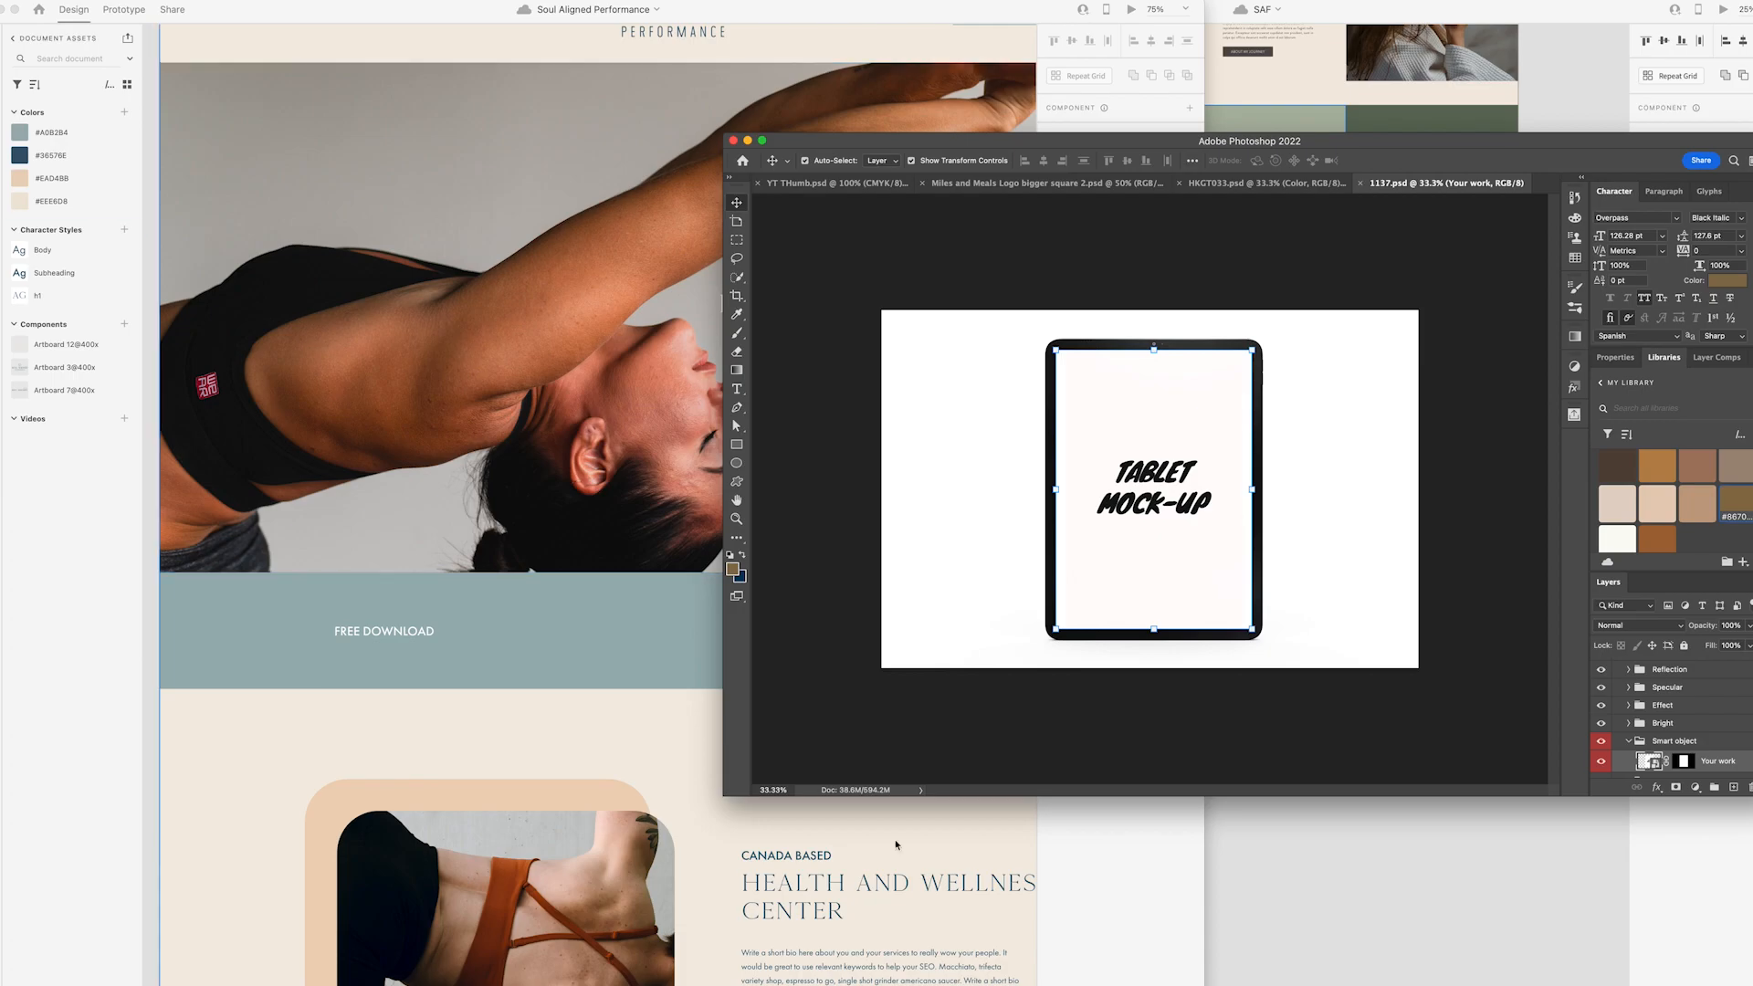
- Hide the mockup's white Background layer and crop the canvas sides closer to the tablet
{"action": "scroll", "coordinate": [1671, 722], "scroll_direction": "down", "scroll_amount": 3}
{"action": "left_click", "coordinate": [1601, 766]}
{"action": "left_click", "coordinate": [737, 295]}
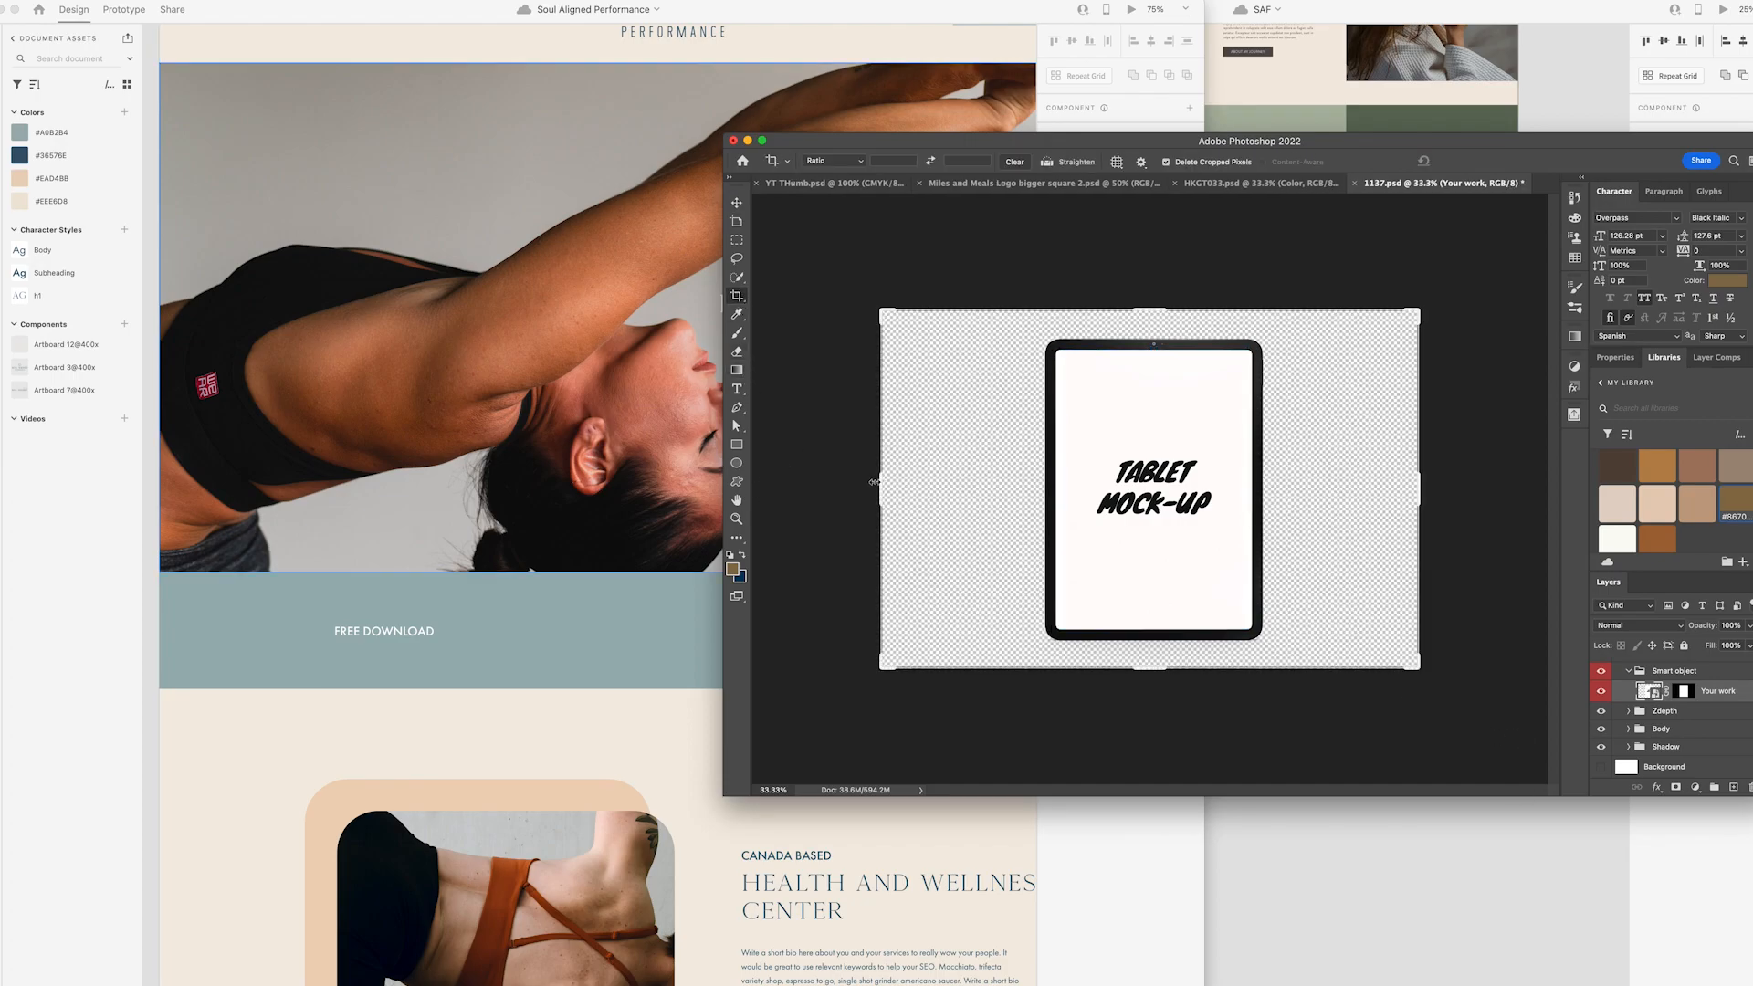
{"action": "left_click_drag", "start_coordinate": [881, 485], "coordinate": [951, 484]}
{"action": "left_click_drag", "start_coordinate": [1351, 485], "coordinate": [1296, 462]}
{"action": "key", "text": "Return"}
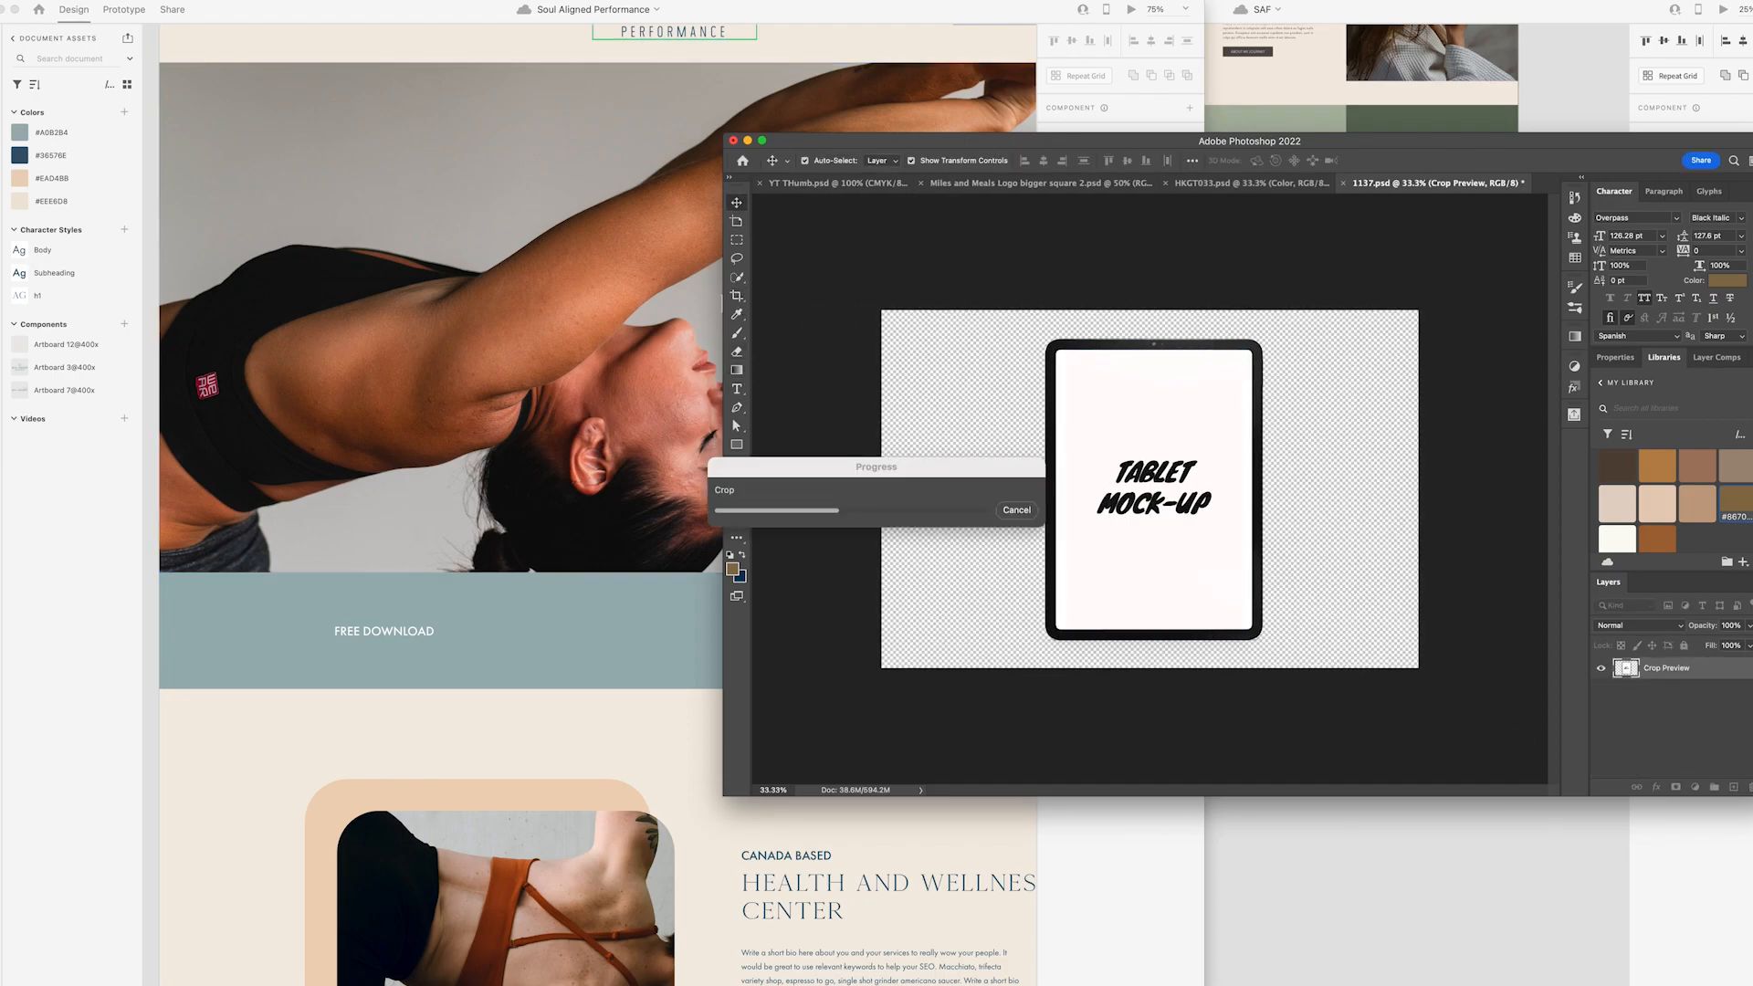
- Export the cropped tablet as 1137.png to the Downloads folder and put Photoshop away
{"action": "left_click", "coordinate": [78, 1]}
{"action": "mouse_move", "coordinate": [133, 187]}
{"action": "left_click", "coordinate": [300, 187]}
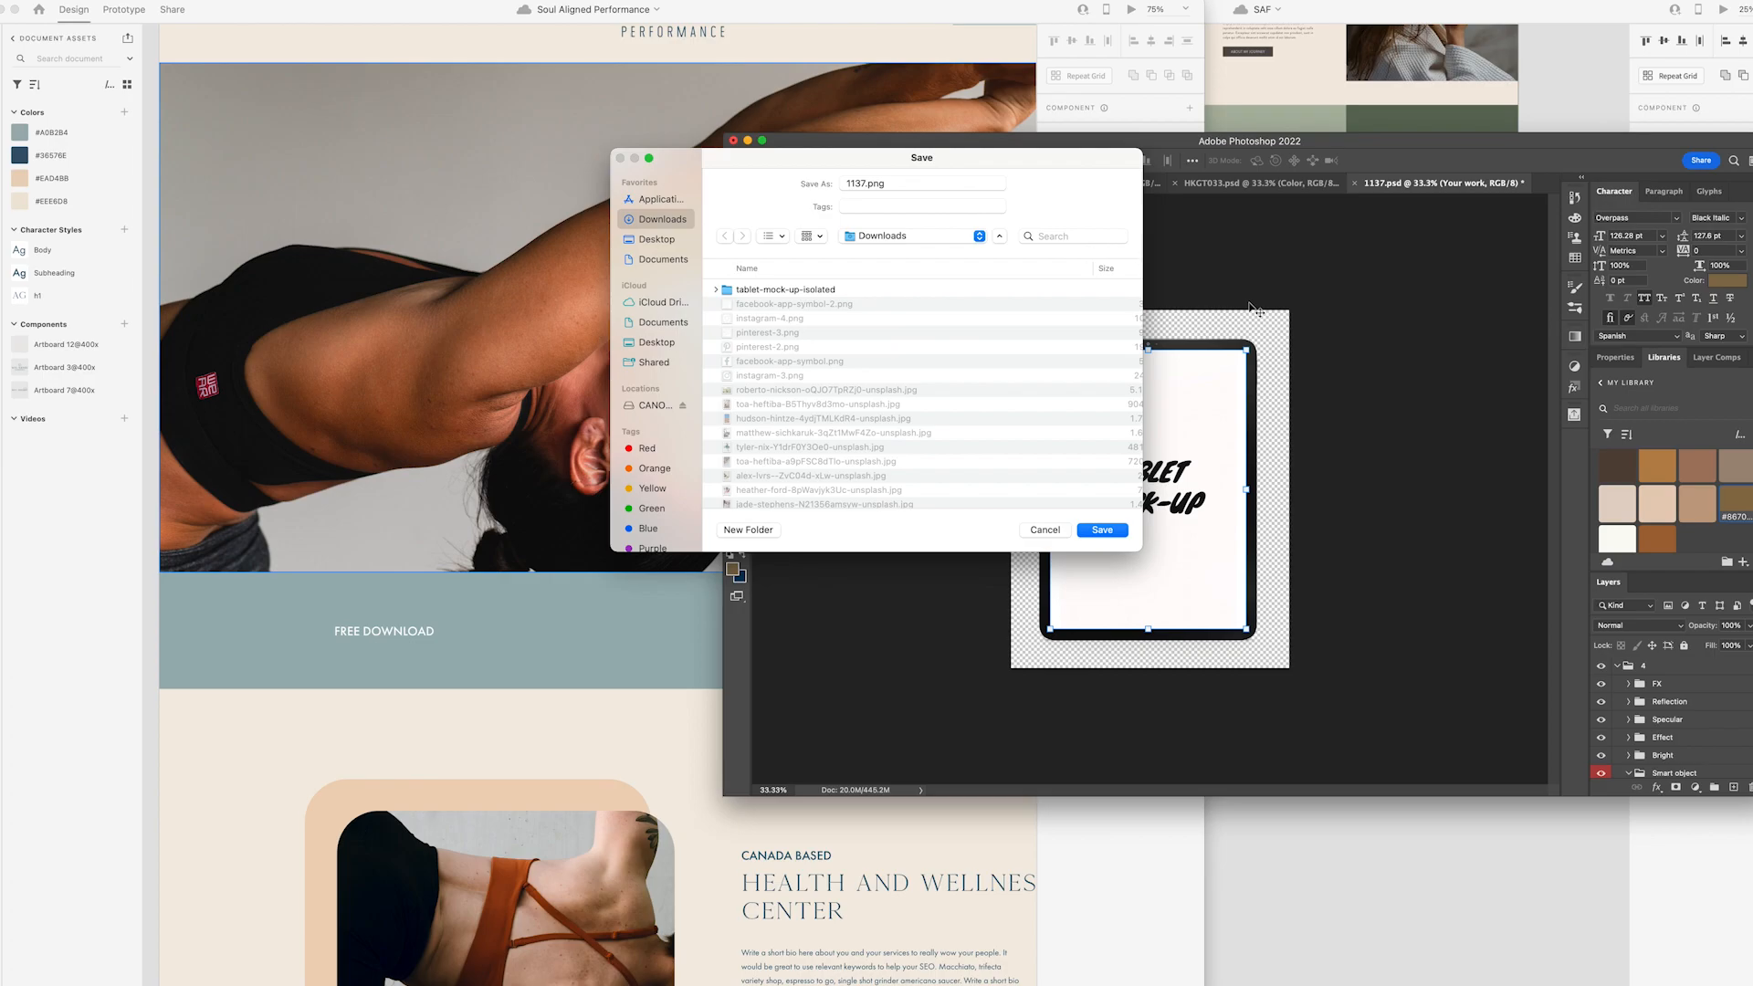
{"action": "key", "text": "Return"}
{"action": "left_click", "coordinate": [748, 140]}
{"action": "scroll", "coordinate": [904, 730], "scroll_direction": "left", "scroll_amount": 2}
{"action": "left_click", "coordinate": [959, 964]}
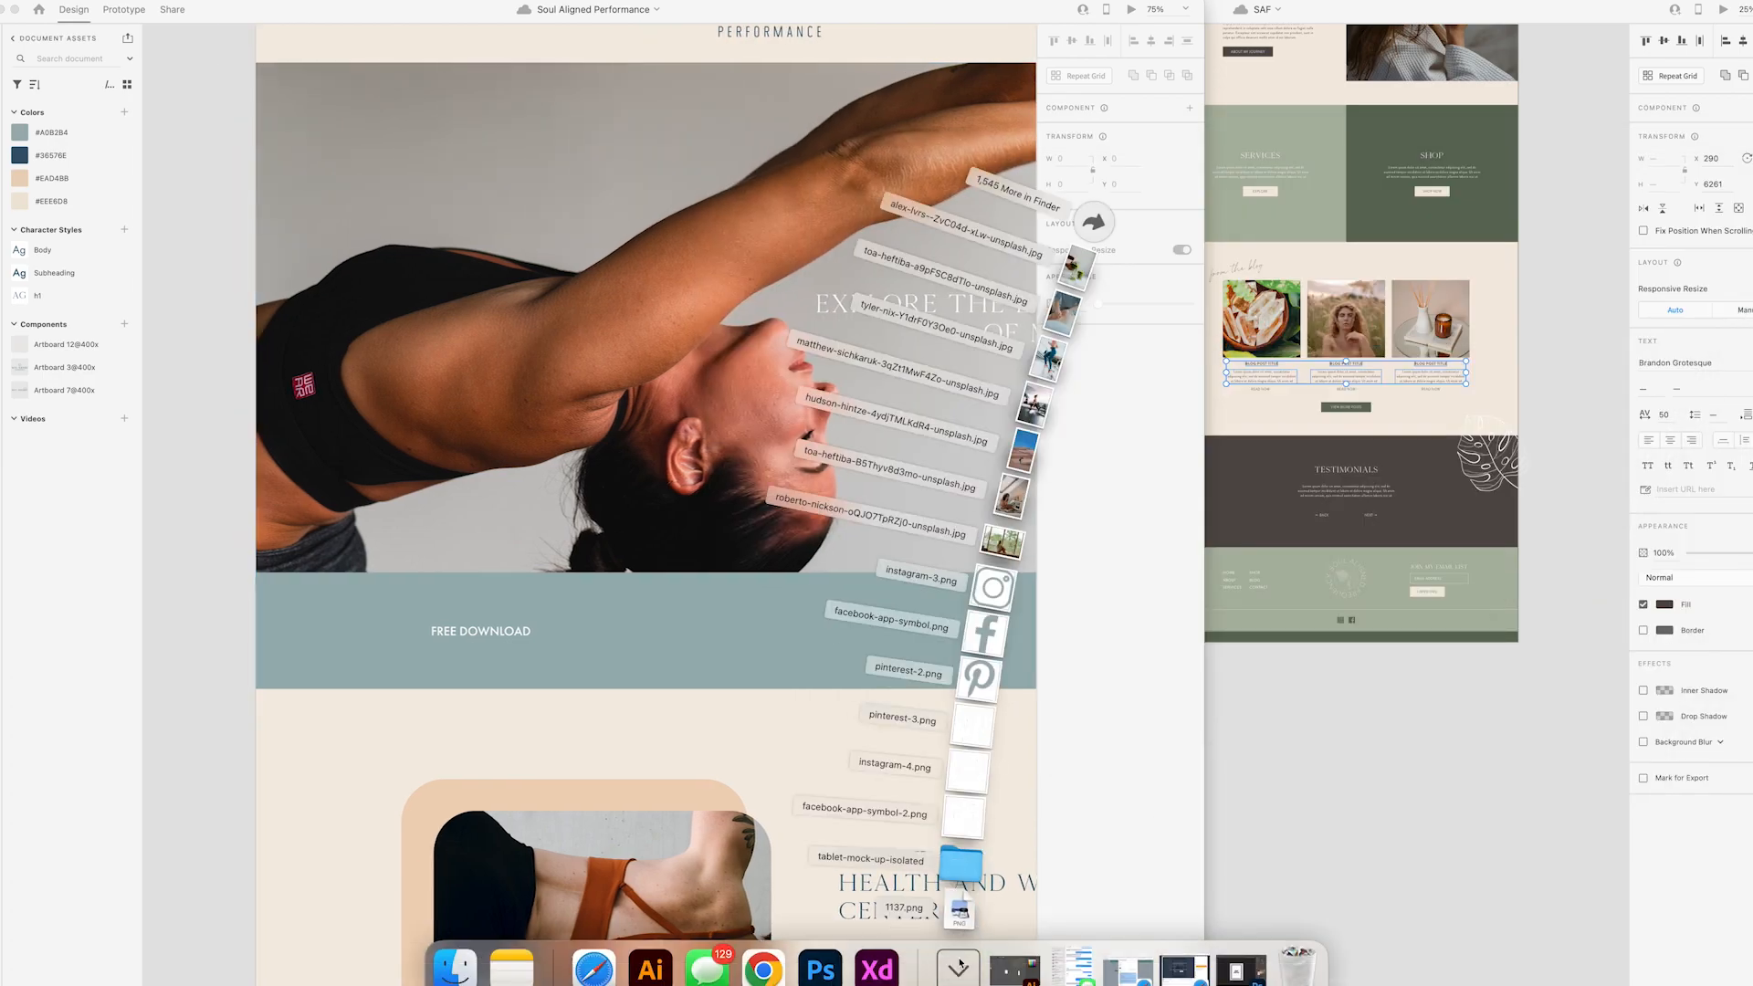
{"action": "left_click_drag", "start_coordinate": [959, 910], "coordinate": [159, 630]}
{"action": "key", "text": "super+minus"}
{"action": "key", "text": "super+minus"}
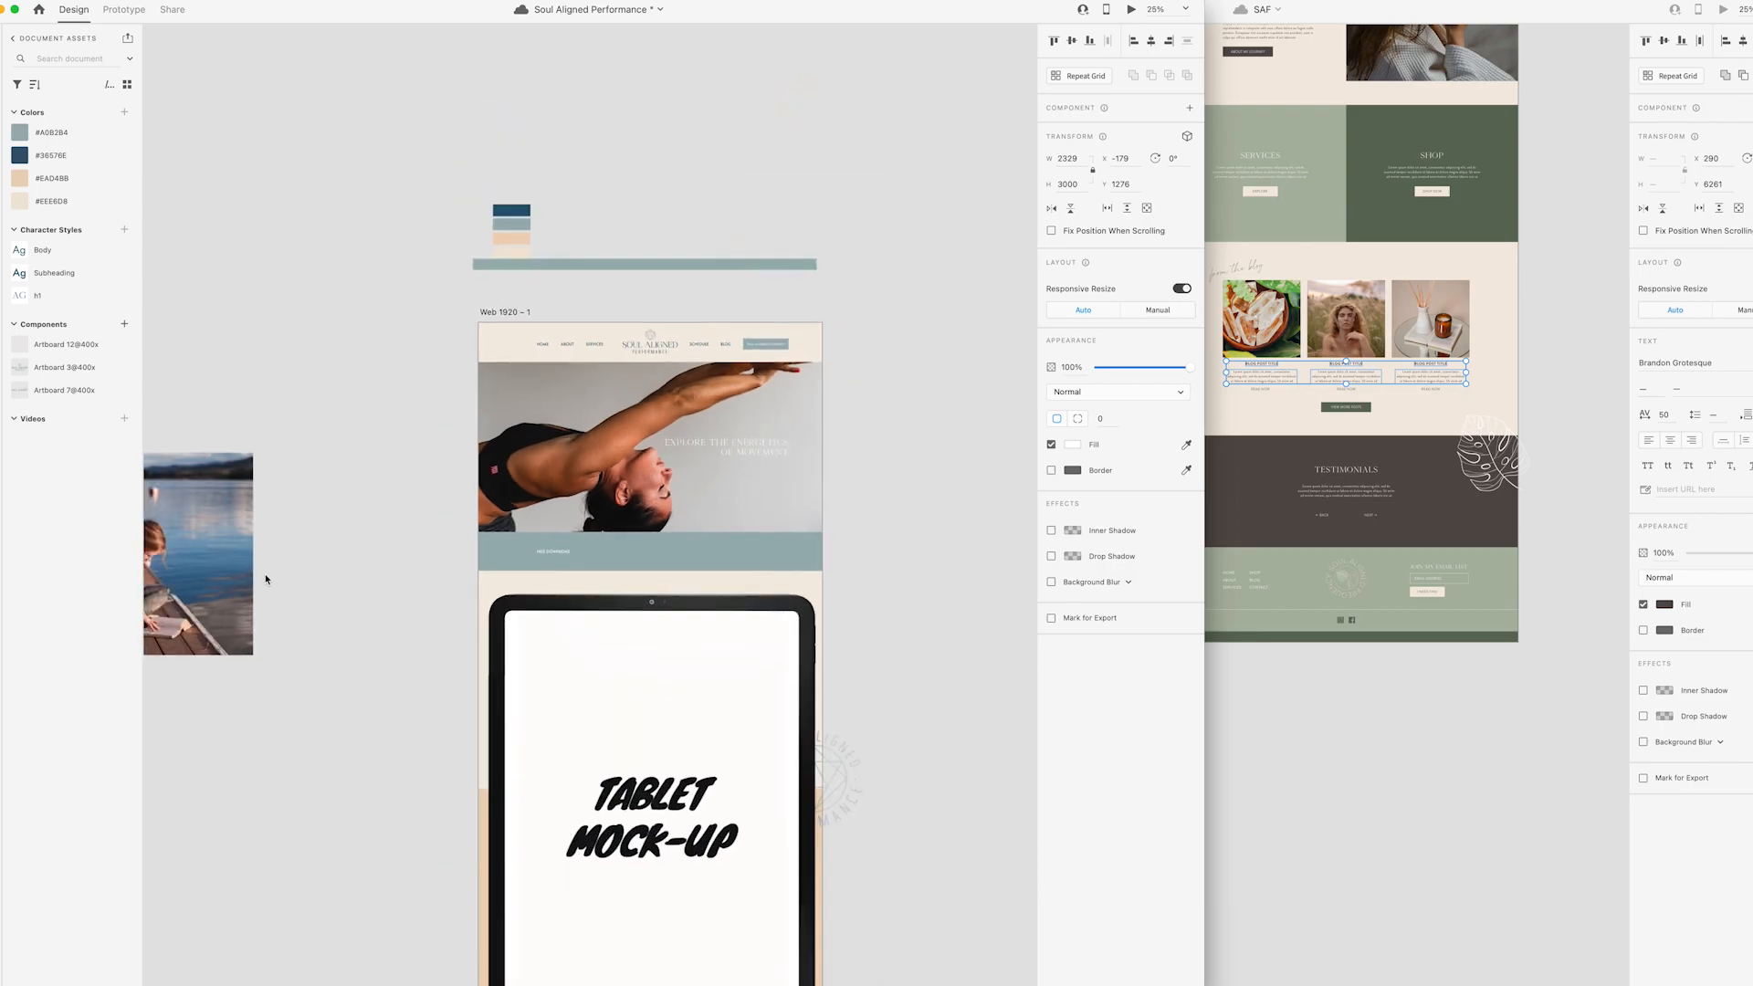
{"action": "key", "text": "super+z"}
- Import 1137.png into the homepage design, shrink the tablet and move it onto the teal FREE DOWNLOAD band
{"action": "left_click", "coordinate": [959, 964]}
{"action": "left_click_drag", "start_coordinate": [958, 910], "coordinate": [286, 471]}
{"action": "left_click_drag", "start_coordinate": [585, 899], "coordinate": [239, 458]}
{"action": "left_click_drag", "start_coordinate": [197, 416], "coordinate": [602, 545]}
{"action": "key", "text": "super+plus"}
{"action": "key", "text": "super+plus"}
- Scale and tilt the tablet mockup so it sits beside FREE DOWNLOAD and overlaps the hero image's lower edge
{"action": "left_click_drag", "start_coordinate": [741, 448], "coordinate": [654, 517]}
{"action": "left_click_drag", "start_coordinate": [622, 608], "coordinate": [615, 592]}
{"action": "left_click", "coordinate": [207, 744]}
{"action": "key", "text": "super+minus"}
{"action": "left_click", "coordinate": [598, 555]}
{"action": "key", "text": "super+1"}
{"action": "left_click_drag", "start_coordinate": [709, 460], "coordinate": [718, 466]}
{"action": "left_click_drag", "start_coordinate": [654, 577], "coordinate": [677, 643]}
{"action": "left_click", "coordinate": [168, 654]}
{"action": "left_click", "coordinate": [677, 639]}
- Duplicate the FREE DOWNLOAD text to the other side of the tablet and change it to "TITLE OF YOUR FREEBIE GOES HERE"
{"action": "left_click_drag", "start_coordinate": [504, 633], "coordinate": [864, 635]}
{"action": "double_click", "coordinate": [864, 636]}
{"action": "type", "text": "T"}
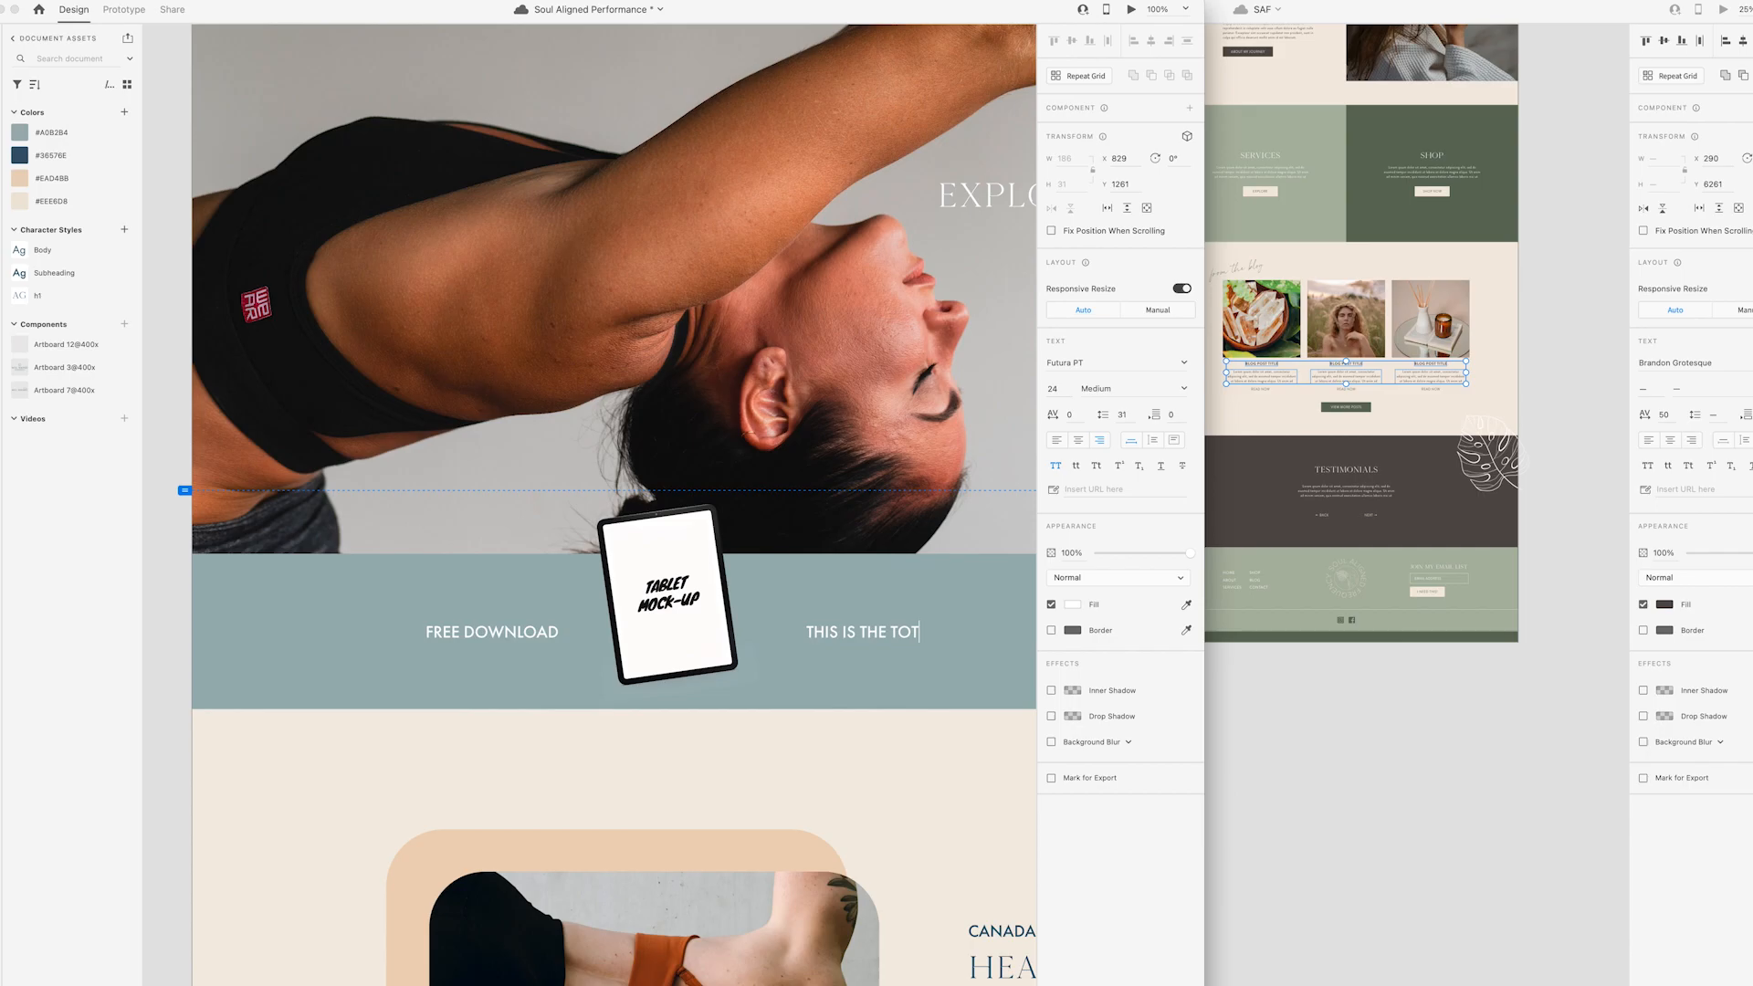
{"action": "type", "text": "HIS IS THE TITLE OF YOUR FREEBIE GOES HERE"}
- Apply the h1 character style to FREE DOWNLOAD, then reposition it and the freebie title and centre both vertically on the teal band
{"action": "left_click", "coordinate": [492, 632]}
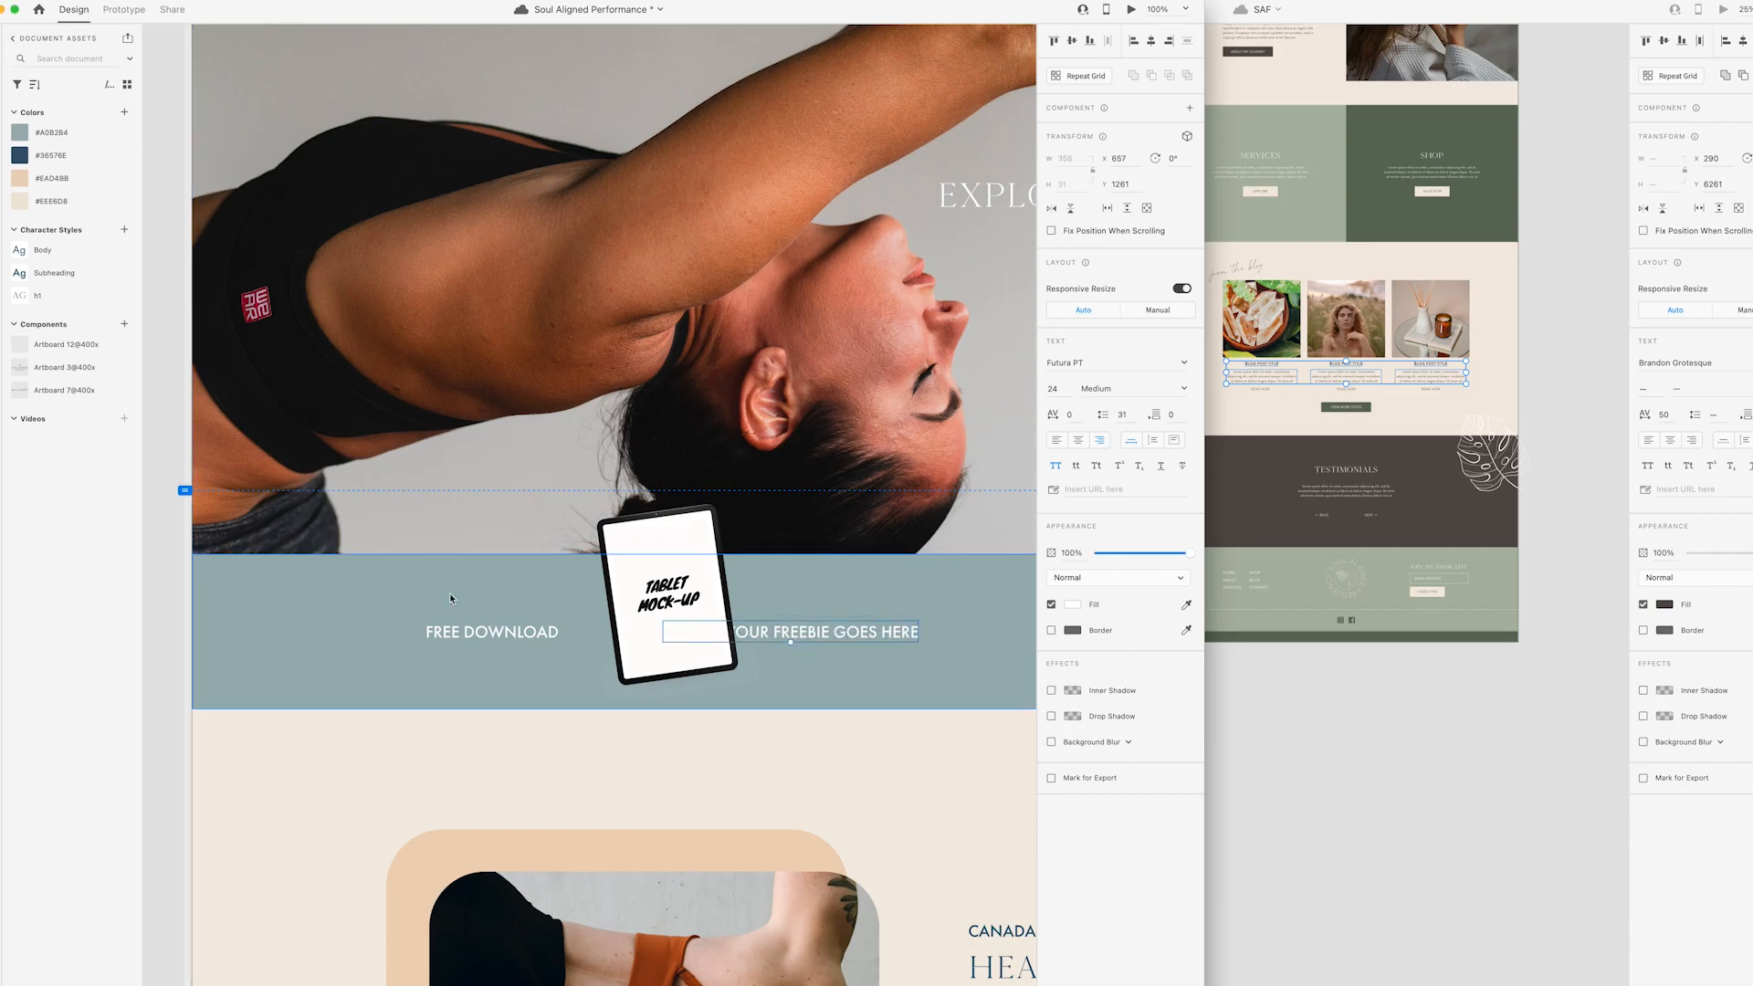
{"action": "left_click", "coordinate": [41, 295]}
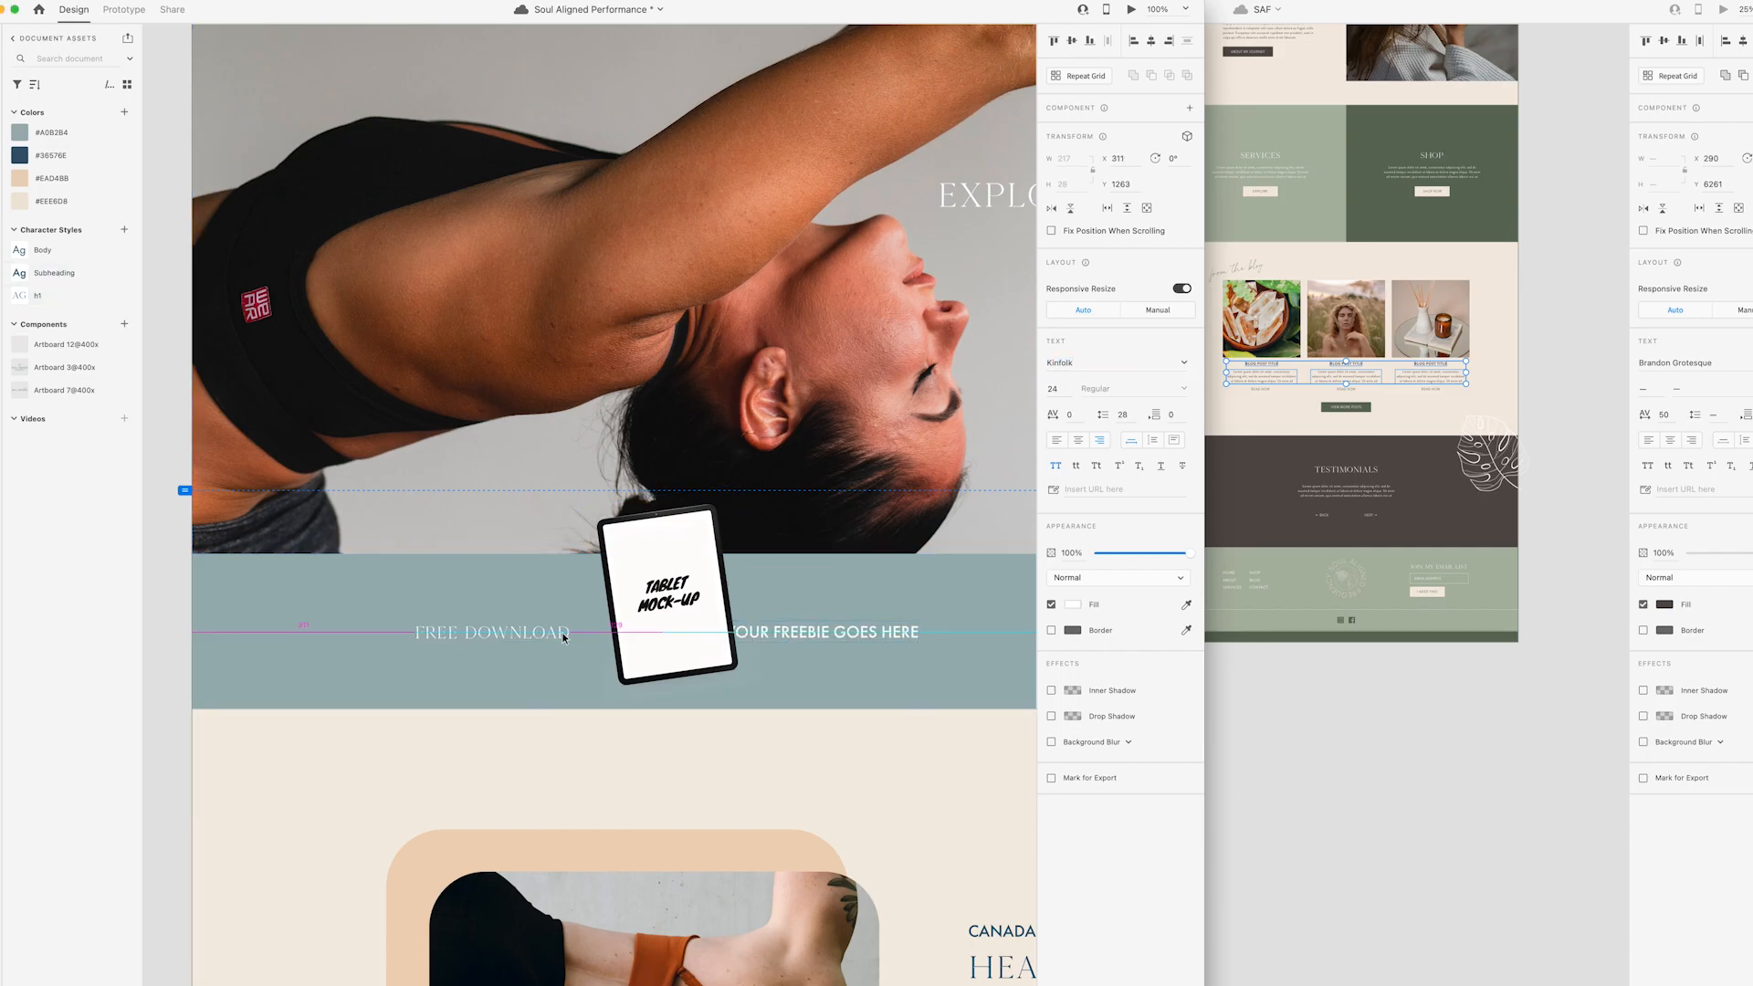
{"action": "left_click_drag", "start_coordinate": [561, 634], "coordinate": [566, 645]}
{"action": "left_click", "coordinate": [575, 676], "text": "shift"}
{"action": "left_click", "coordinate": [1072, 41]}
{"action": "left_click_drag", "start_coordinate": [800, 632], "coordinate": [919, 643]}
{"action": "left_click", "coordinate": [921, 676], "text": "shift"}
{"action": "left_click", "coordinate": [1072, 41]}
- Save the FREE DOWNLOAD text formatting as a character style named h2
{"action": "left_click", "coordinate": [481, 632]}
{"action": "left_click", "coordinate": [124, 229]}
{"action": "type", "text": "h2"}
{"action": "left_click", "coordinate": [1005, 877]}
- Copy the header's SOUL ALIGNED PREGNANCY button and place the copy after the freebie title on the teal band
{"action": "key", "text": "super+minus"}
{"action": "left_click", "coordinate": [827, 158]}
{"action": "left_click", "coordinate": [791, 157], "text": "shift"}
{"action": "left_click_drag", "start_coordinate": [791, 157], "coordinate": [714, 571]}
{"action": "left_click", "coordinate": [728, 580]}
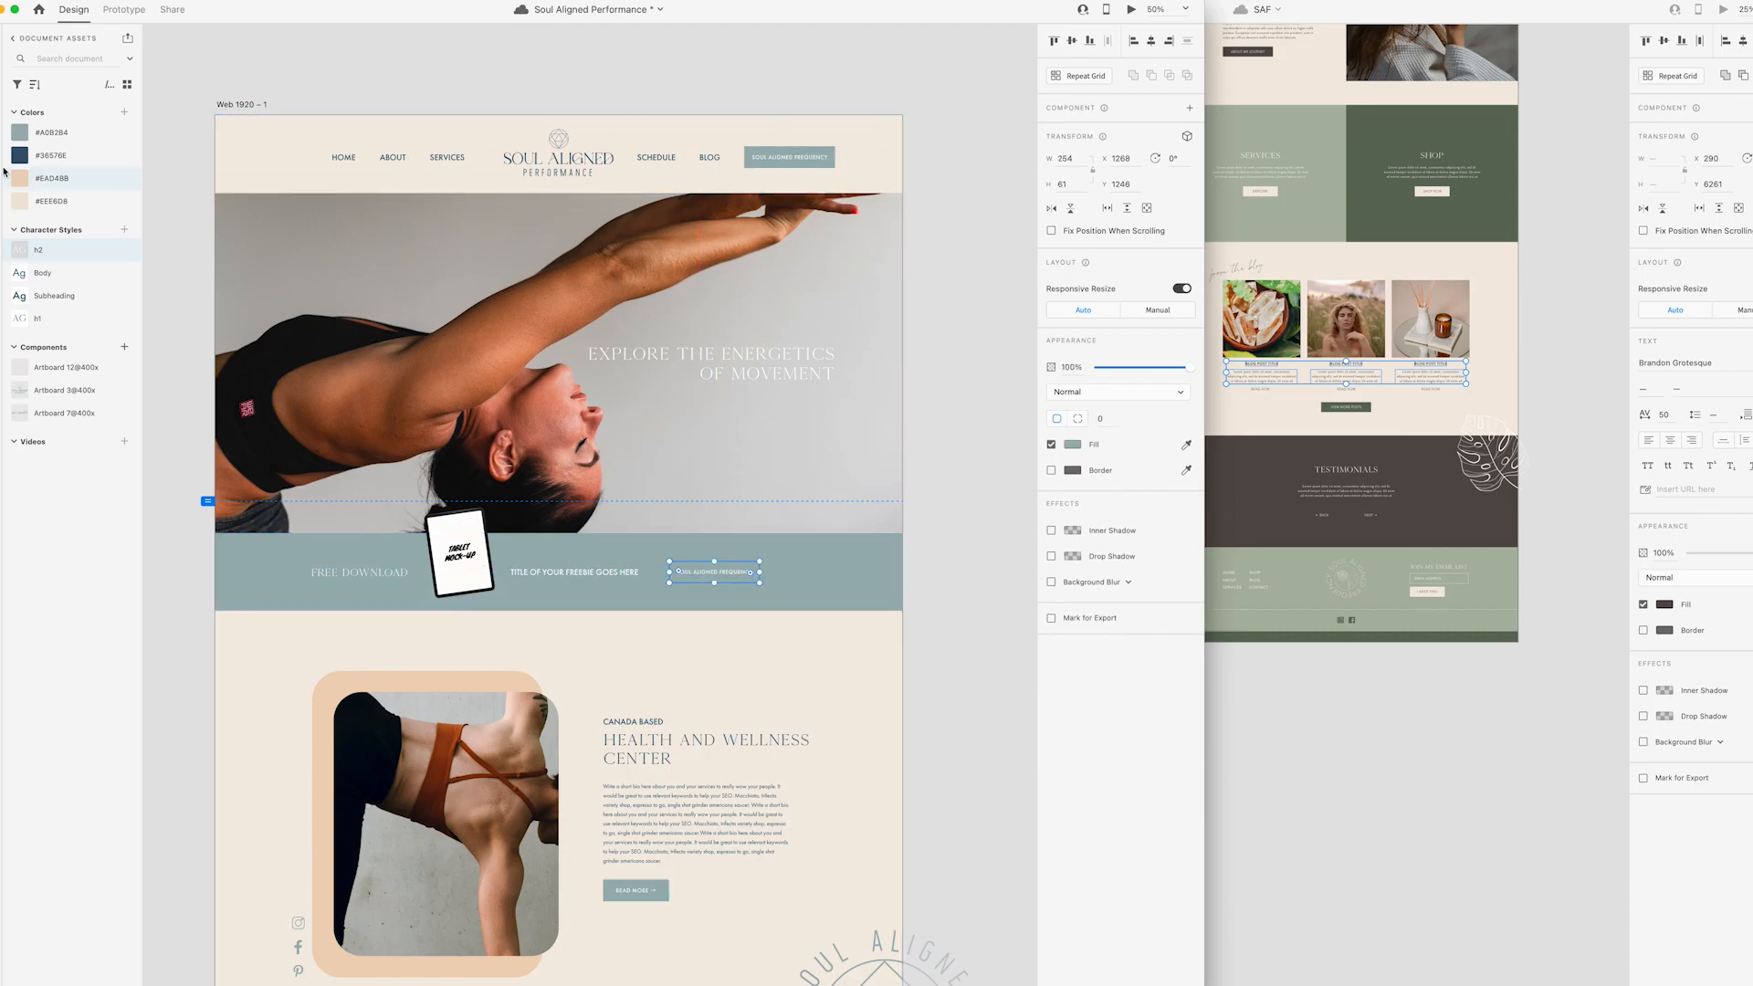
- Recolour the copied button with the peach swatch, change its label to "GET YOURS NOW" and centre the label on it
{"action": "left_click", "coordinate": [20, 178]}
{"action": "left_click", "coordinate": [916, 536]}
{"action": "key", "text": "super+plus"}
{"action": "double_click", "coordinate": [856, 630]}
{"action": "type", "text": "GET YOUR"}
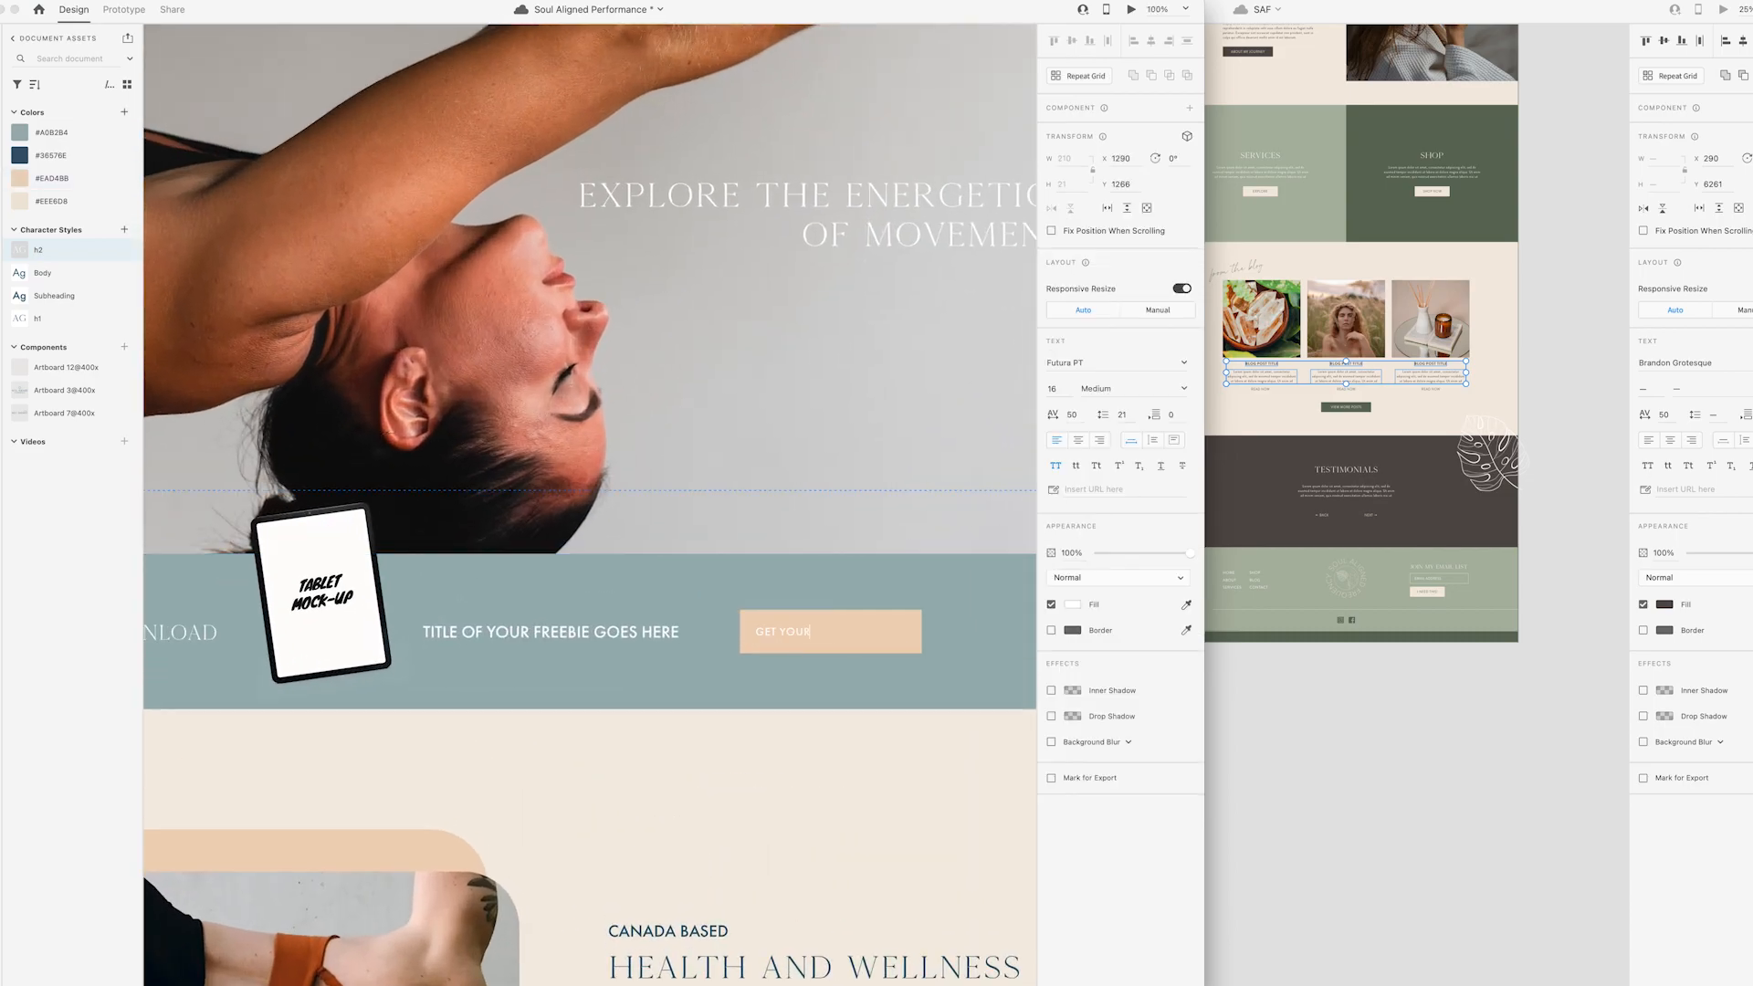
{"action": "key", "text": "Escape"}
{"action": "left_click_drag", "start_coordinate": [822, 632], "coordinate": [851, 632]}
{"action": "left_click", "coordinate": [857, 630], "text": "shift"}
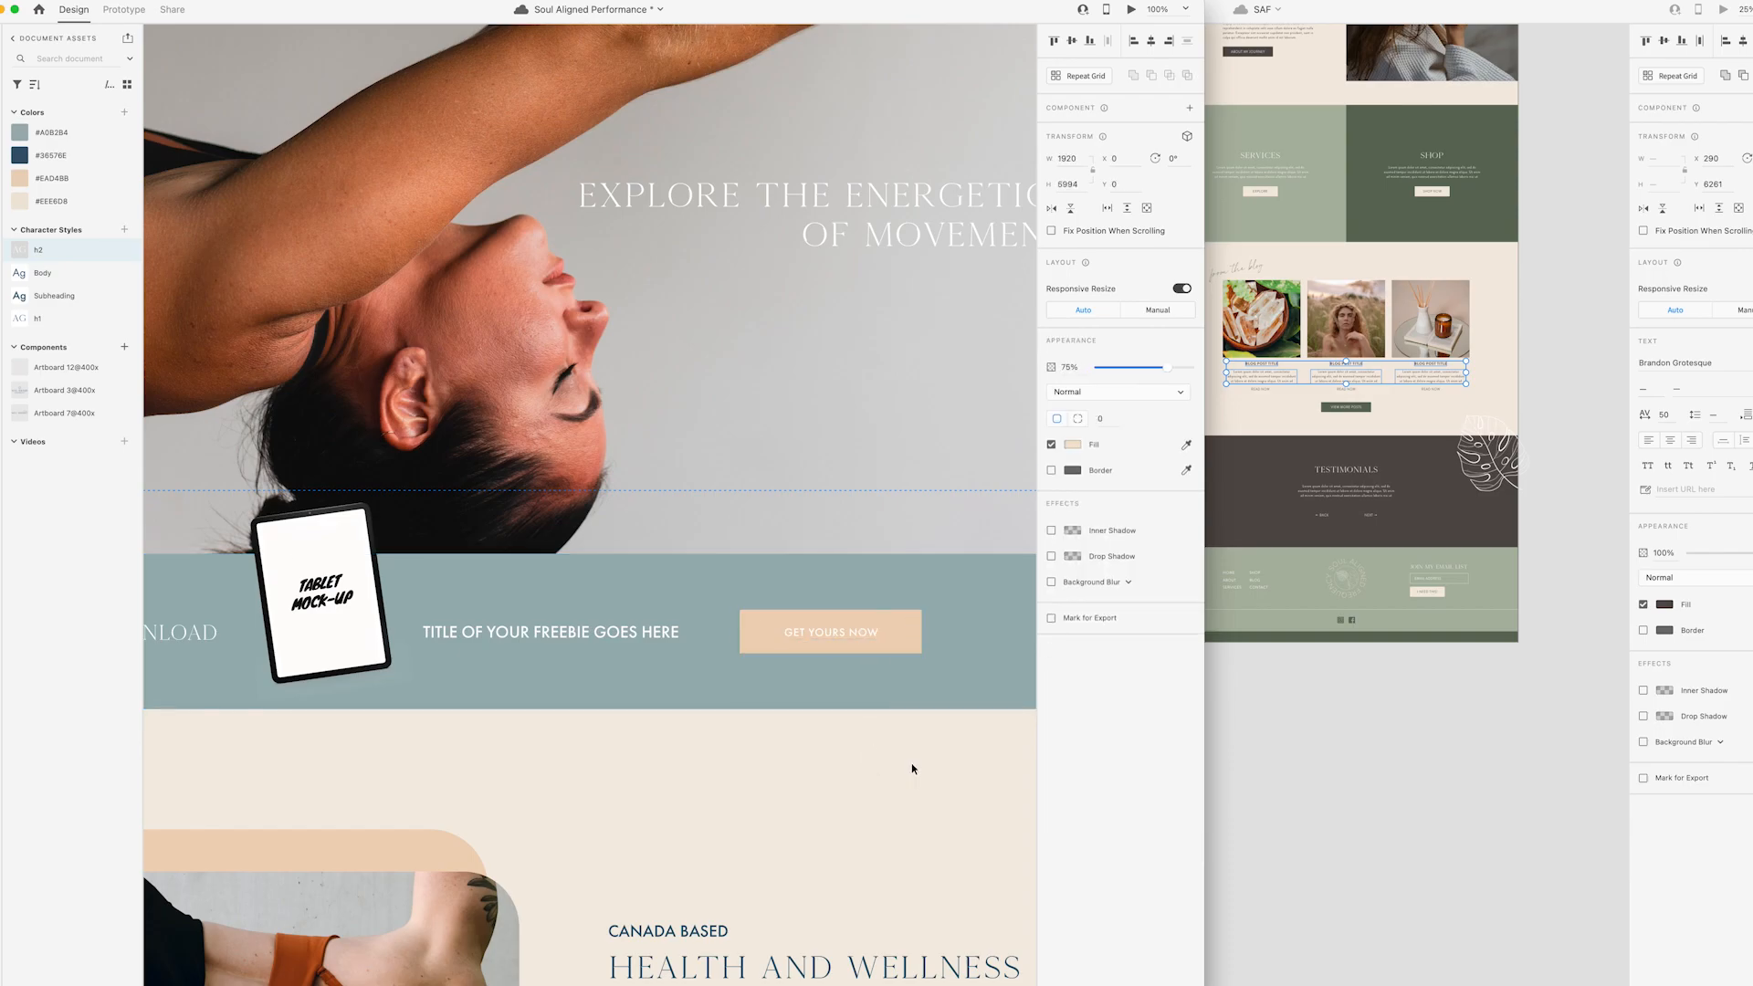
- Even out the horizontal spacing between FREE DOWNLOAD, the tablet mock-up, the freebie title and the GET YOURS NOW button on the teal band
{"action": "left_click", "coordinate": [913, 767]}
{"action": "key", "text": "super+minus"}
{"action": "left_click_drag", "start_coordinate": [725, 575], "coordinate": [760, 575]}
{"action": "mouse_move", "coordinate": [619, 574]}
{"action": "left_mouse_down"}
{"action": "mouse_move", "coordinate": [646, 575]}
{"action": "mouse_move", "coordinate": [605, 574]}
{"action": "mouse_move", "coordinate": [640, 574]}
{"action": "left_mouse_up"}
{"action": "left_click", "coordinate": [1001, 344]}
{"action": "left_click", "coordinate": [777, 567]}
{"action": "left_click", "coordinate": [763, 571], "text": "shift"}
{"action": "left_click_drag", "start_coordinate": [763, 571], "coordinate": [745, 568]}
{"action": "left_click_drag", "start_coordinate": [435, 563], "coordinate": [439, 568]}
{"action": "left_click_drag", "start_coordinate": [356, 575], "coordinate": [376, 577]}
{"action": "left_click_drag", "start_coordinate": [453, 564], "coordinate": [470, 562]}
{"action": "left_click", "coordinate": [924, 617]}
- Centre the grouped free download content horizontally on the teal band and shift the EXPLORE THE ENERGETICS OF MOVEMENT heading slightly left
{"action": "scroll", "coordinate": [924, 618], "scroll_direction": "down", "scroll_amount": 10}
{"action": "scroll", "coordinate": [924, 548], "scroll_direction": "left", "scroll_amount": 1}
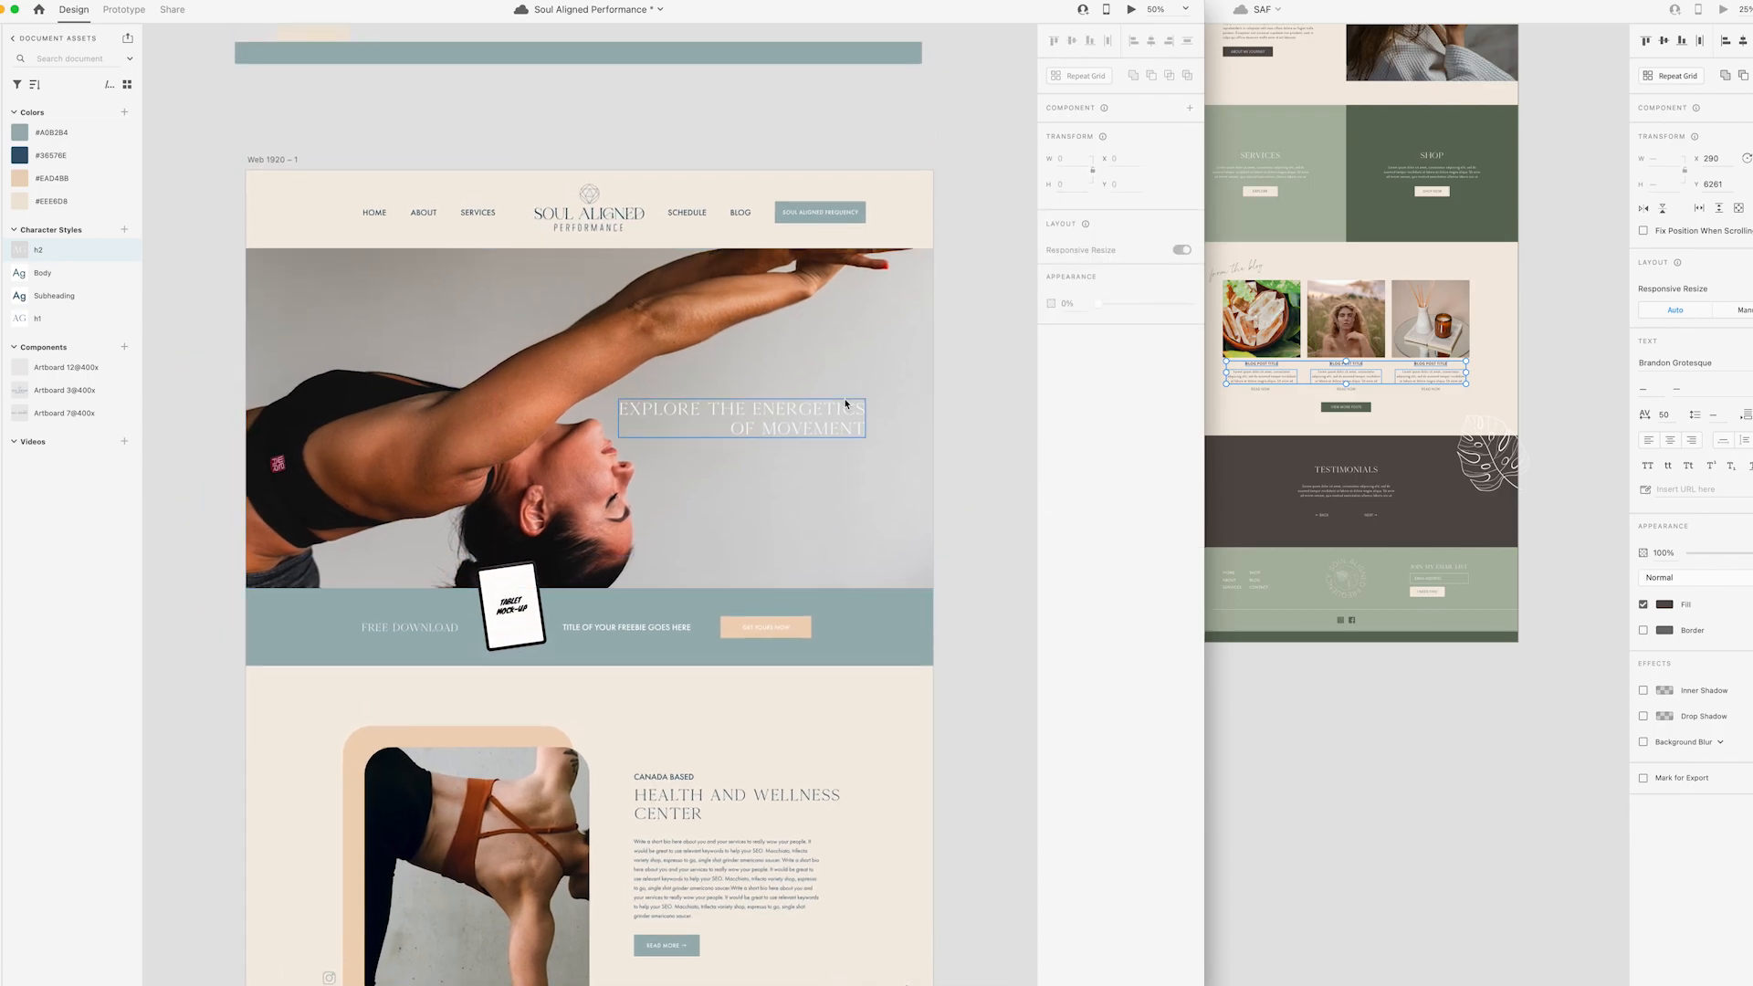
{"action": "scroll", "coordinate": [893, 494], "scroll_direction": "up", "scroll_amount": 10}
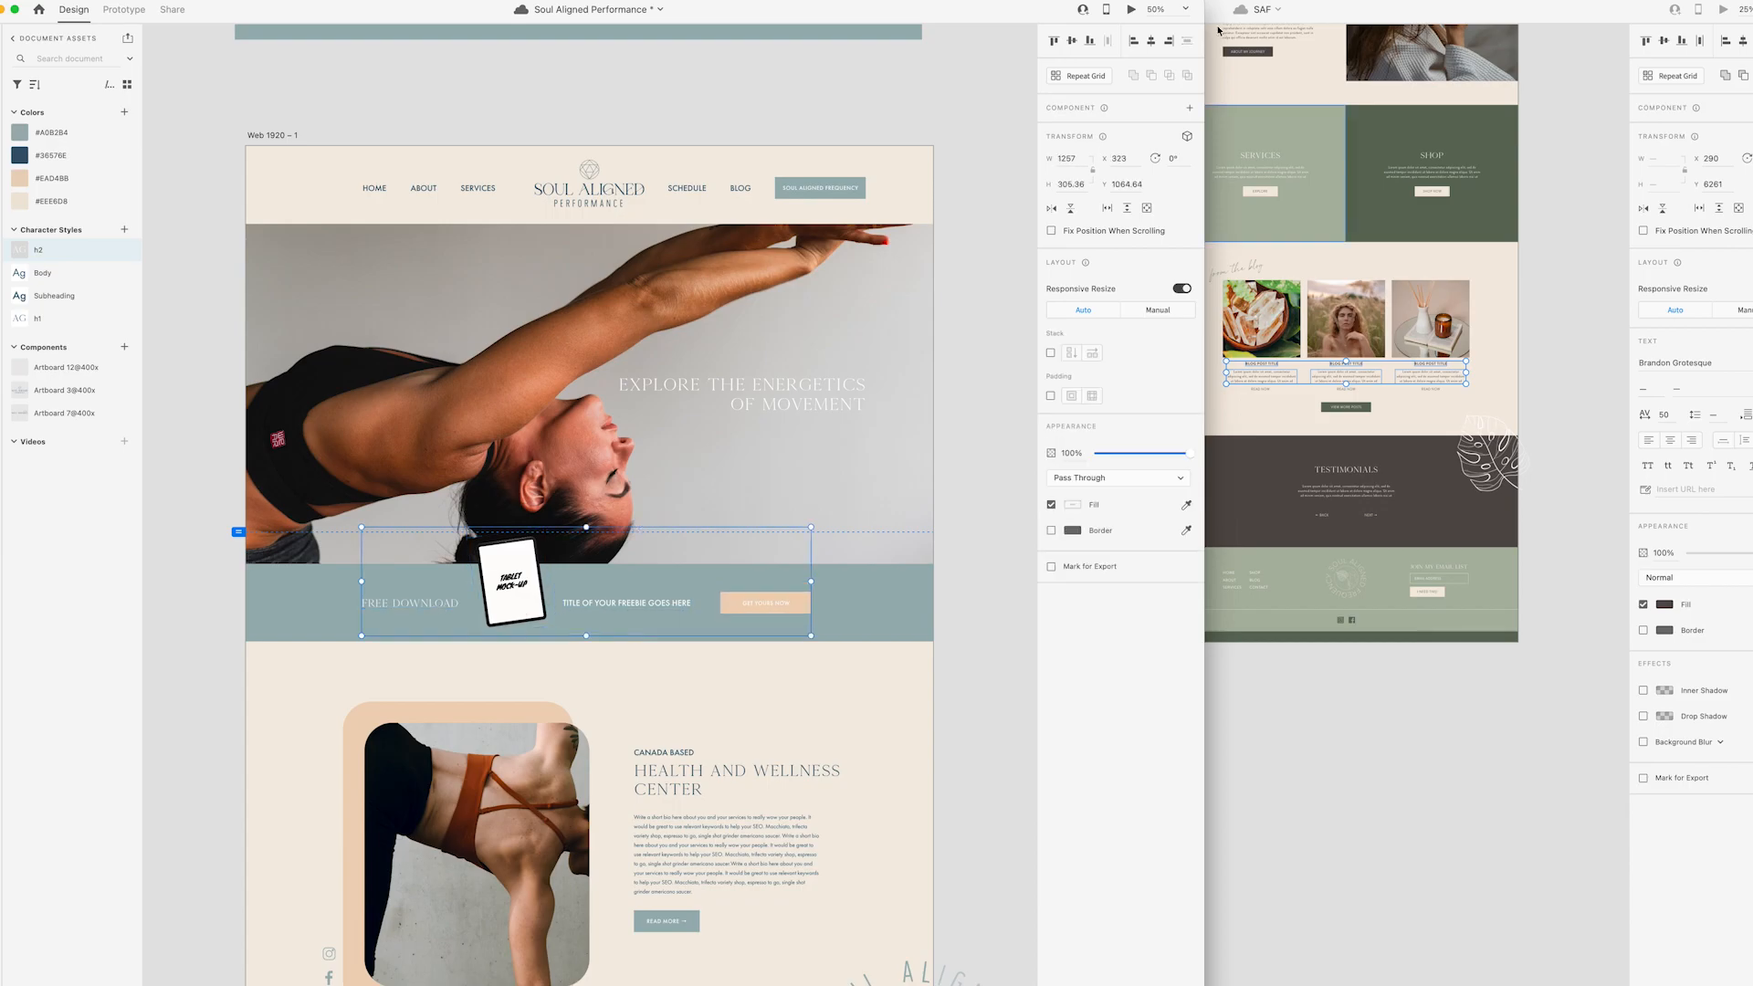
{"action": "scroll", "coordinate": [913, 301], "scroll_direction": "down", "scroll_amount": 5}
{"action": "left_click", "coordinate": [825, 187]}
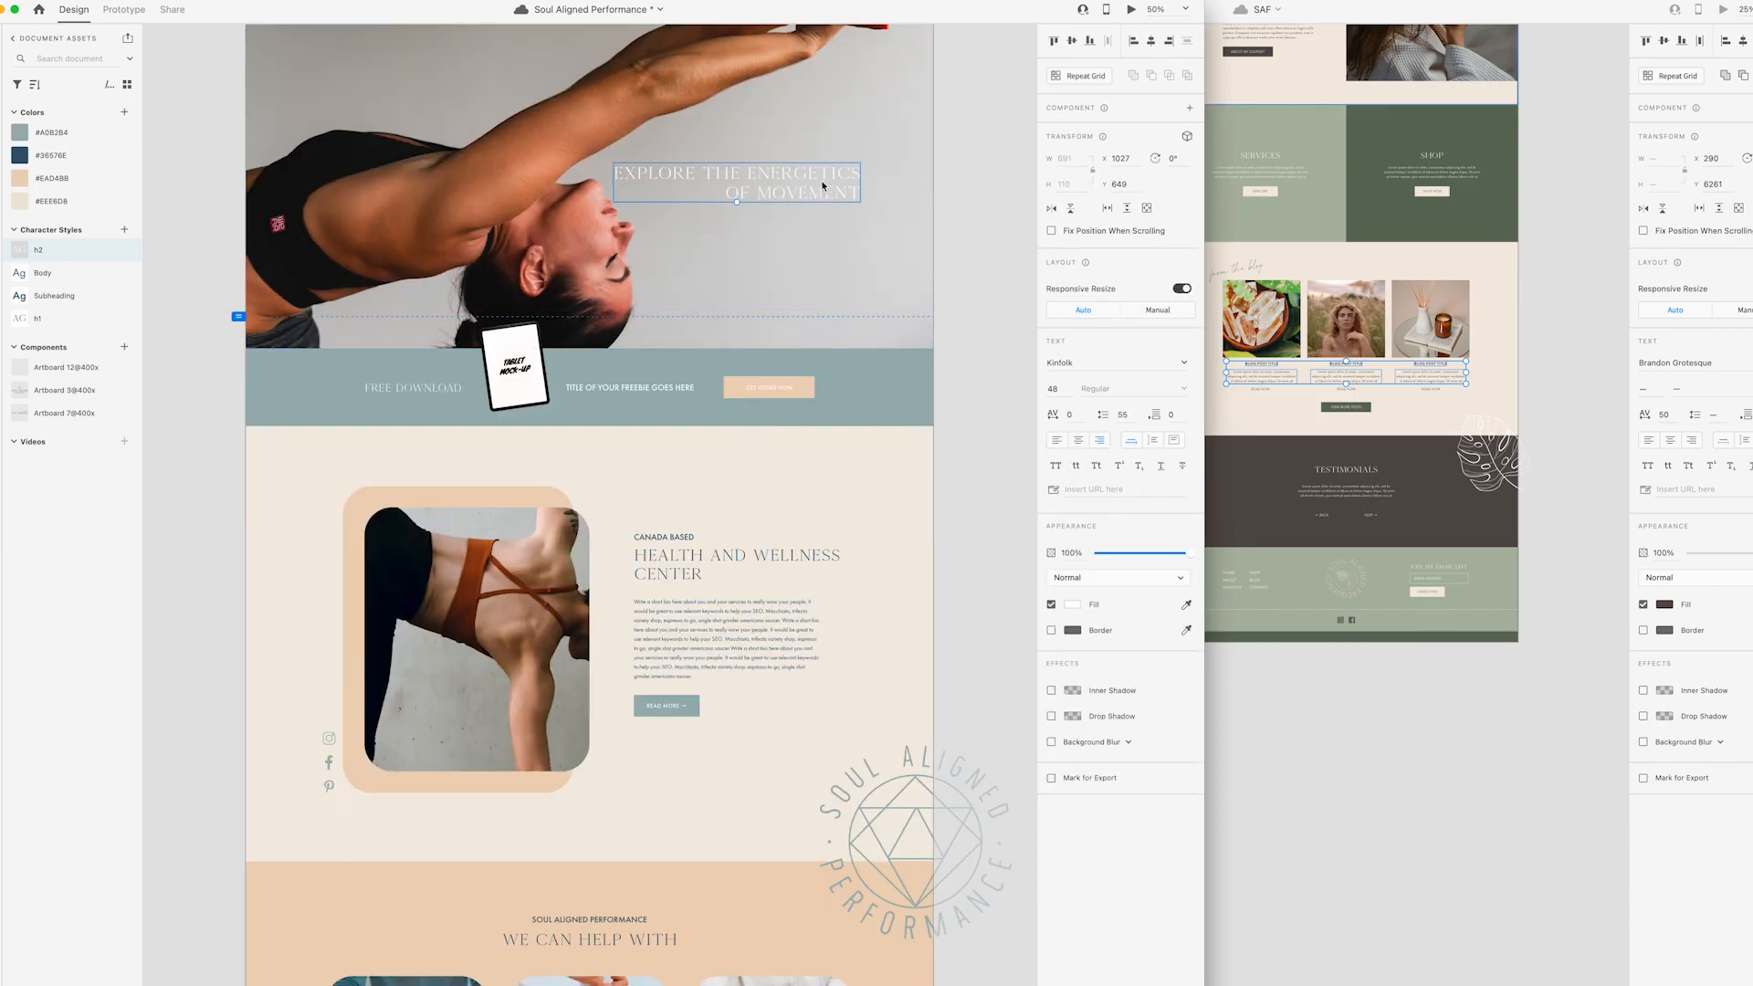
- Look over the full homepage and create a Design Review share link for it, accessible to anyone with the link
{"action": "scroll", "coordinate": [821, 502], "scroll_direction": "up", "scroll_amount": 13}
{"action": "left_click", "coordinate": [954, 825]}
{"action": "scroll", "coordinate": [955, 827], "scroll_direction": "down", "scroll_amount": 3}
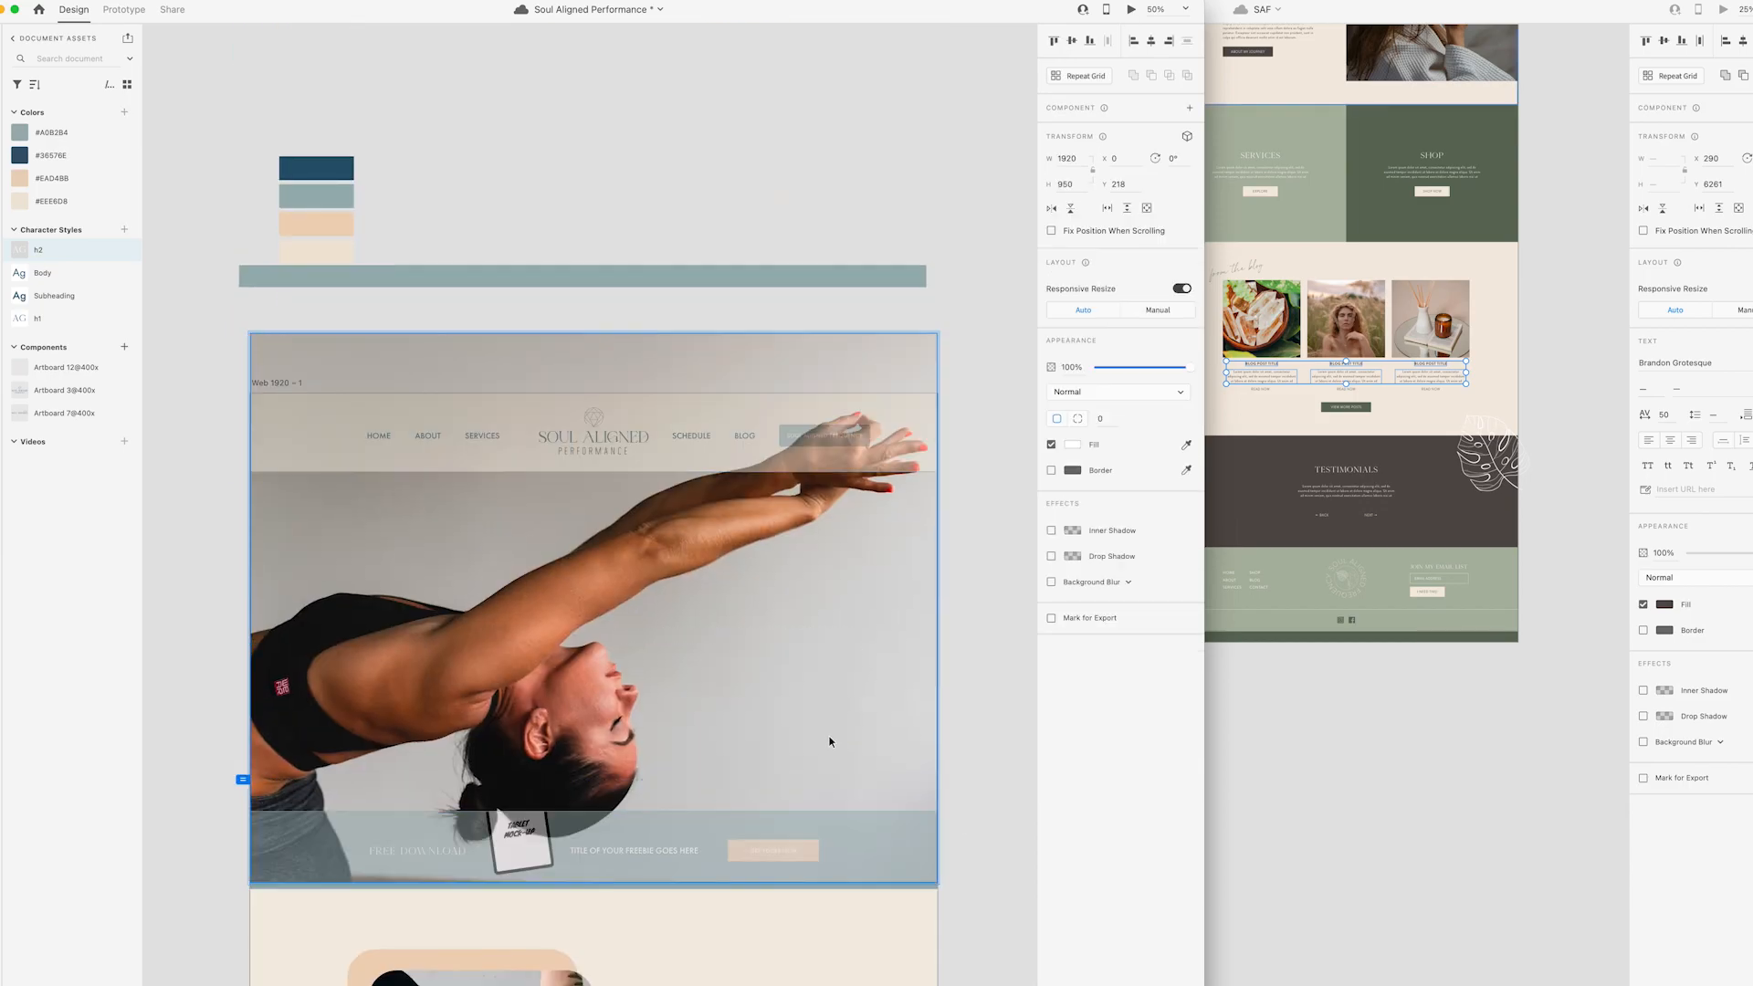
{"action": "scroll", "coordinate": [963, 723], "scroll_direction": "down", "scroll_amount": 20}
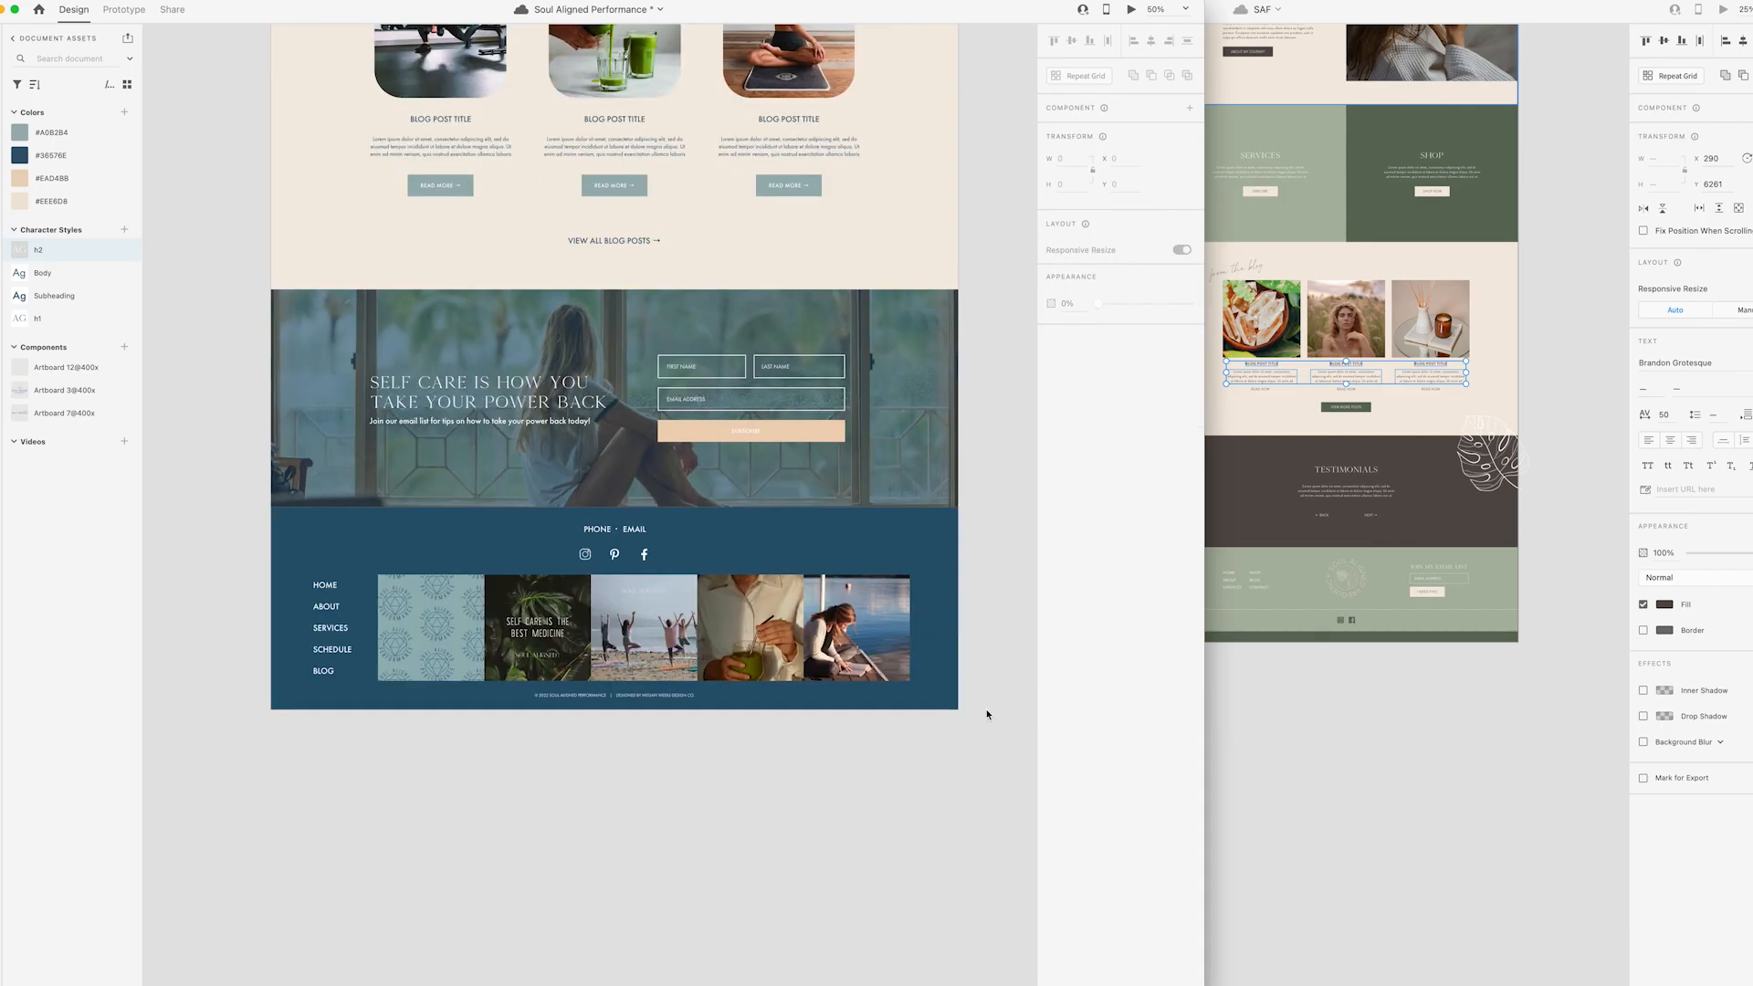
{"action": "left_click", "coordinate": [172, 10]}
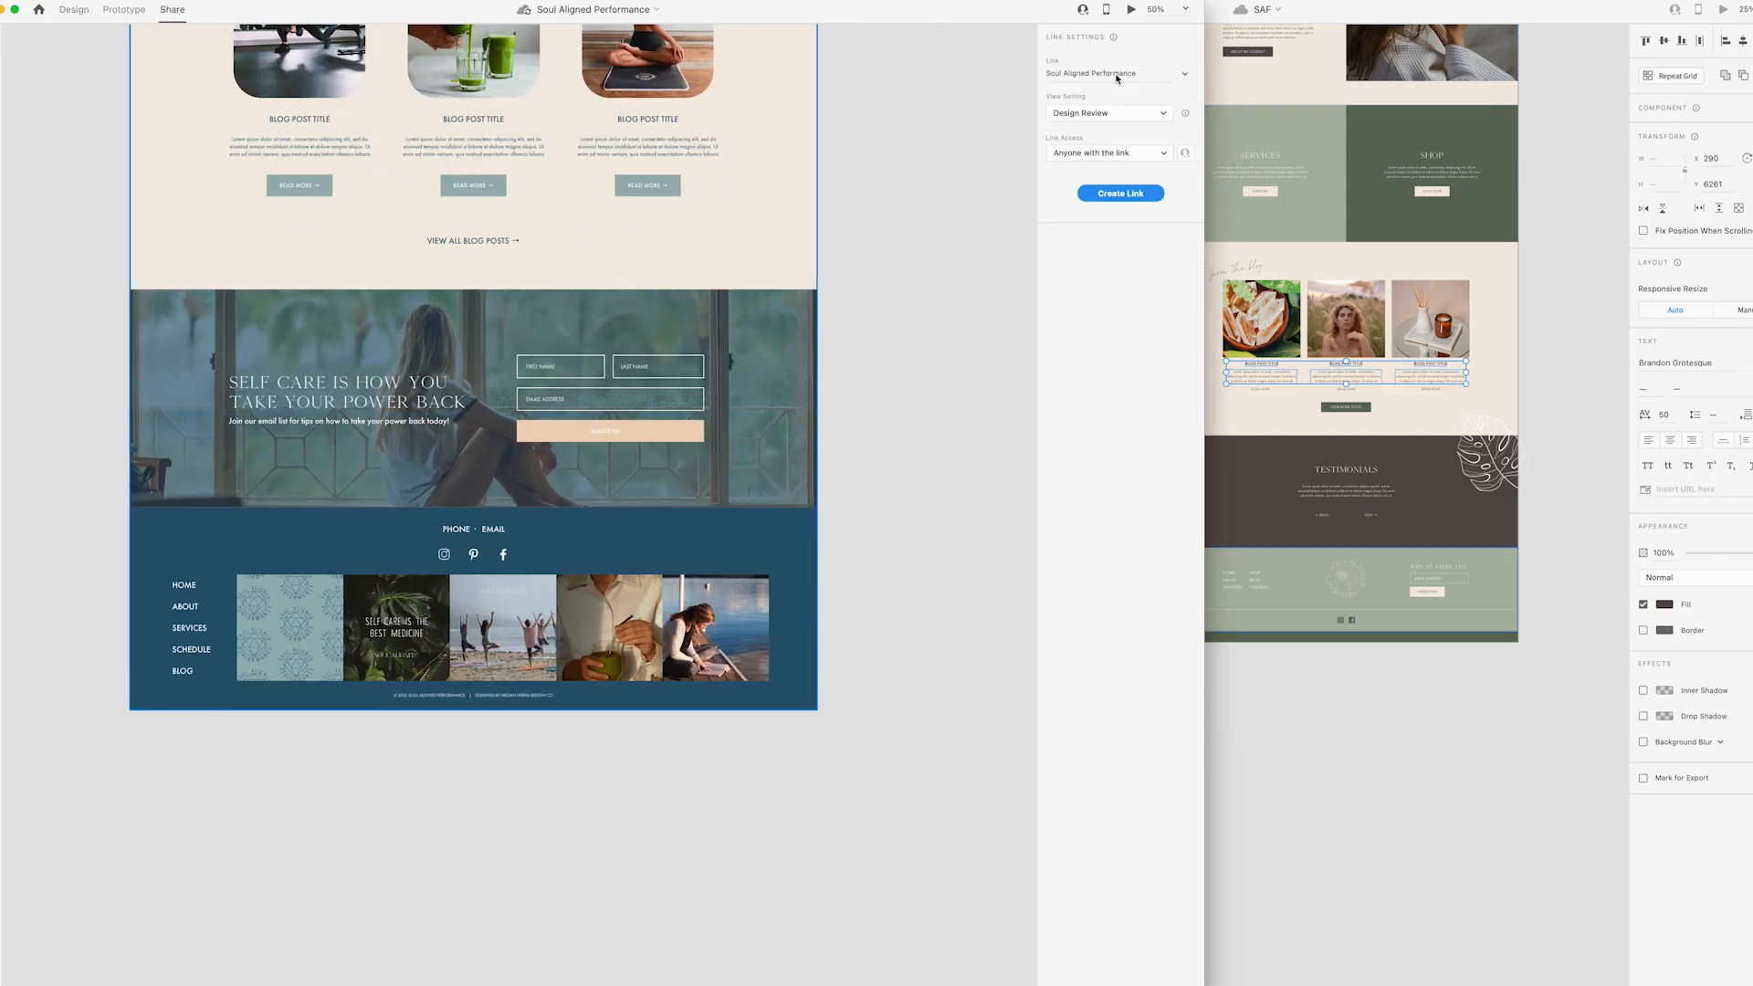
{"action": "left_click", "coordinate": [1121, 192]}
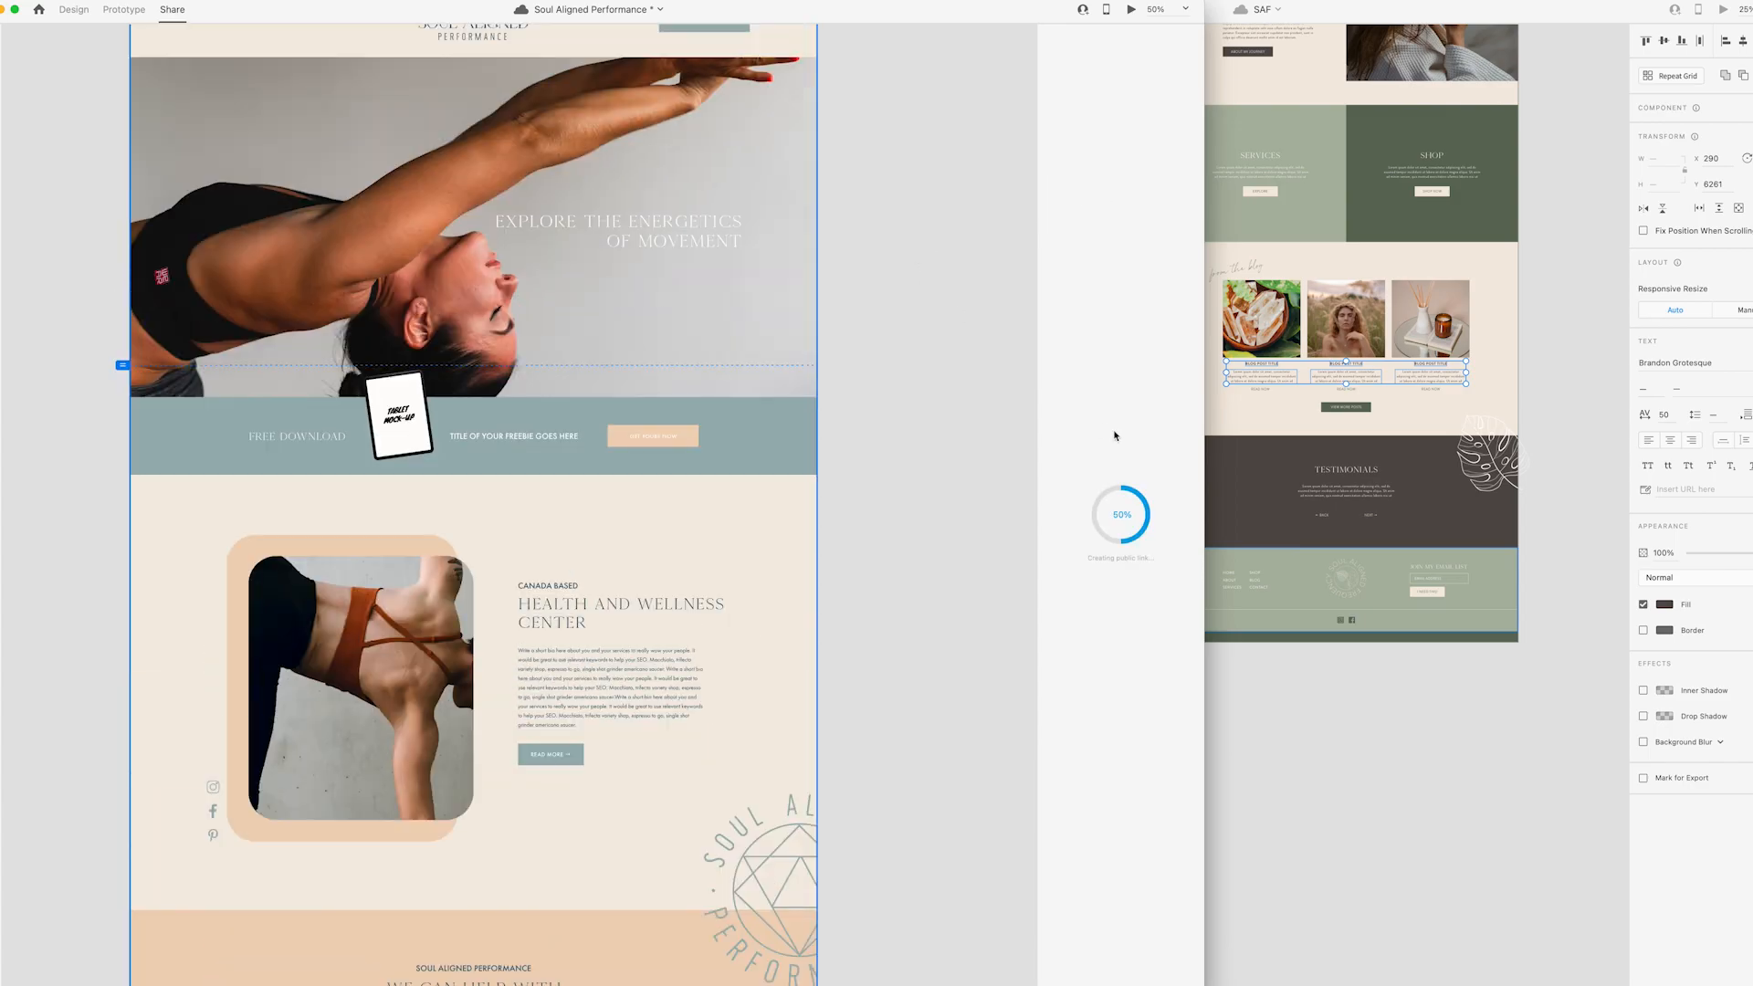
{"action": "scroll", "coordinate": [1220, 403], "scroll_direction": "up", "scroll_amount": 10}
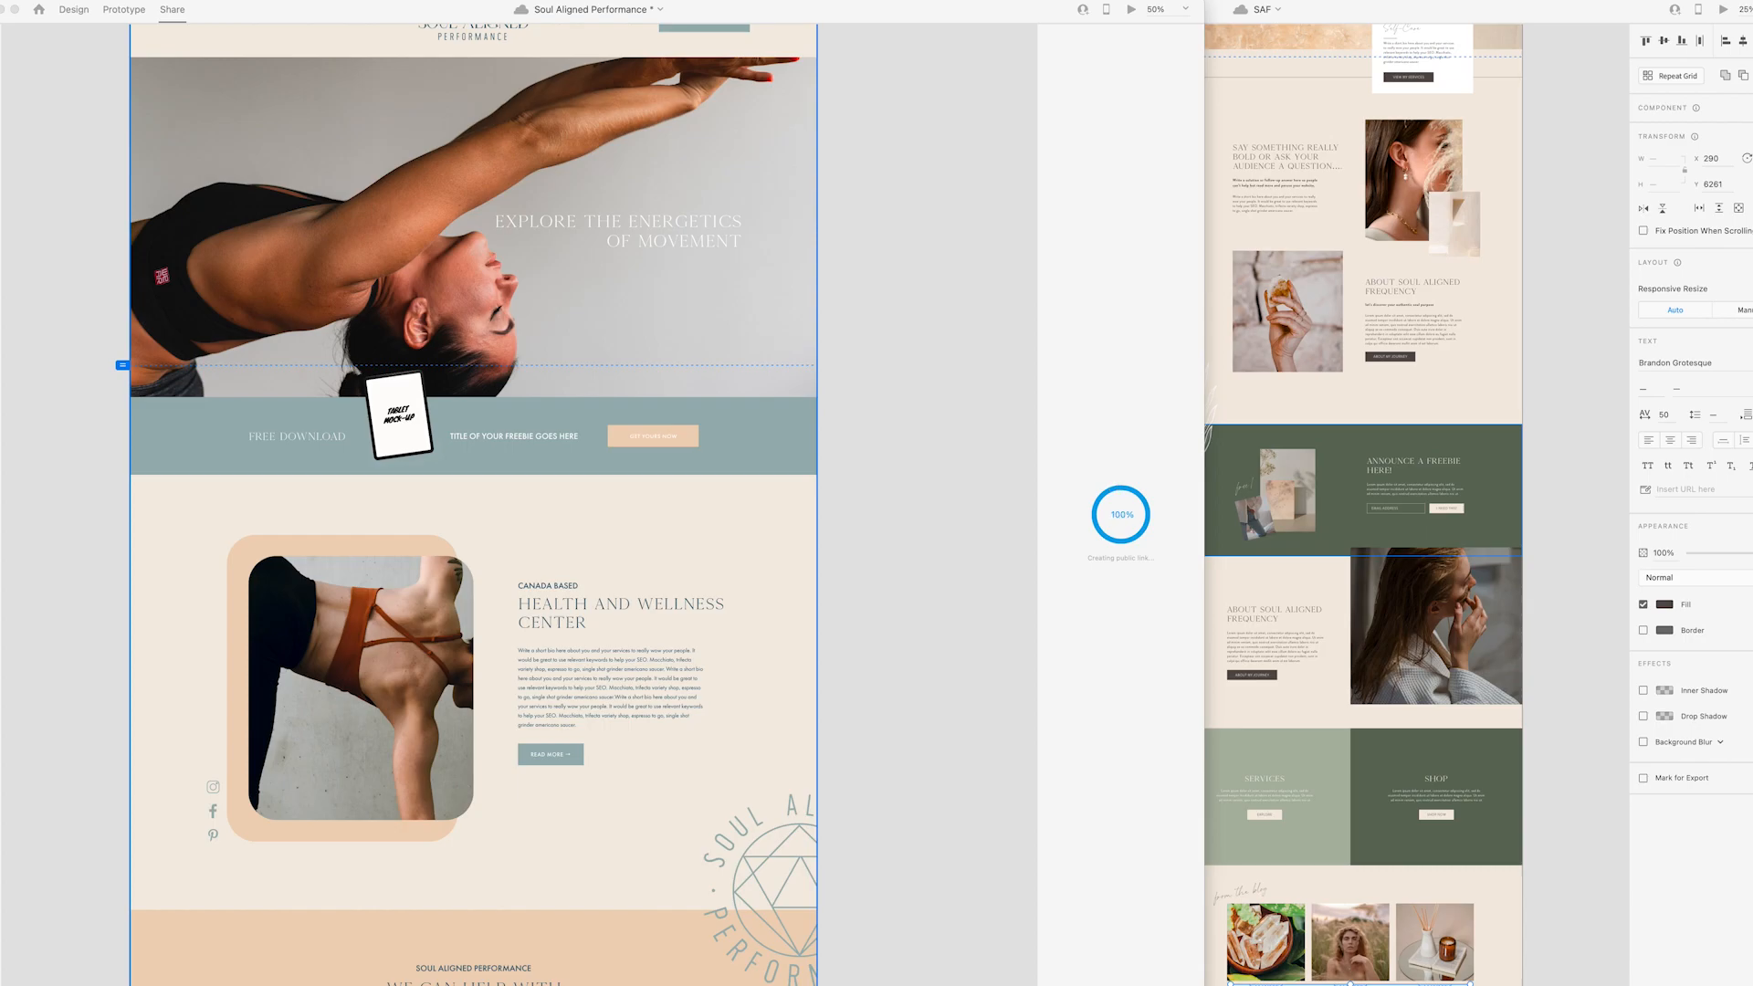
- Open the shared homepage in Safari, dismiss the Grid View tip and examine how the upper sections look there
{"action": "left_click", "coordinate": [1096, 206]}
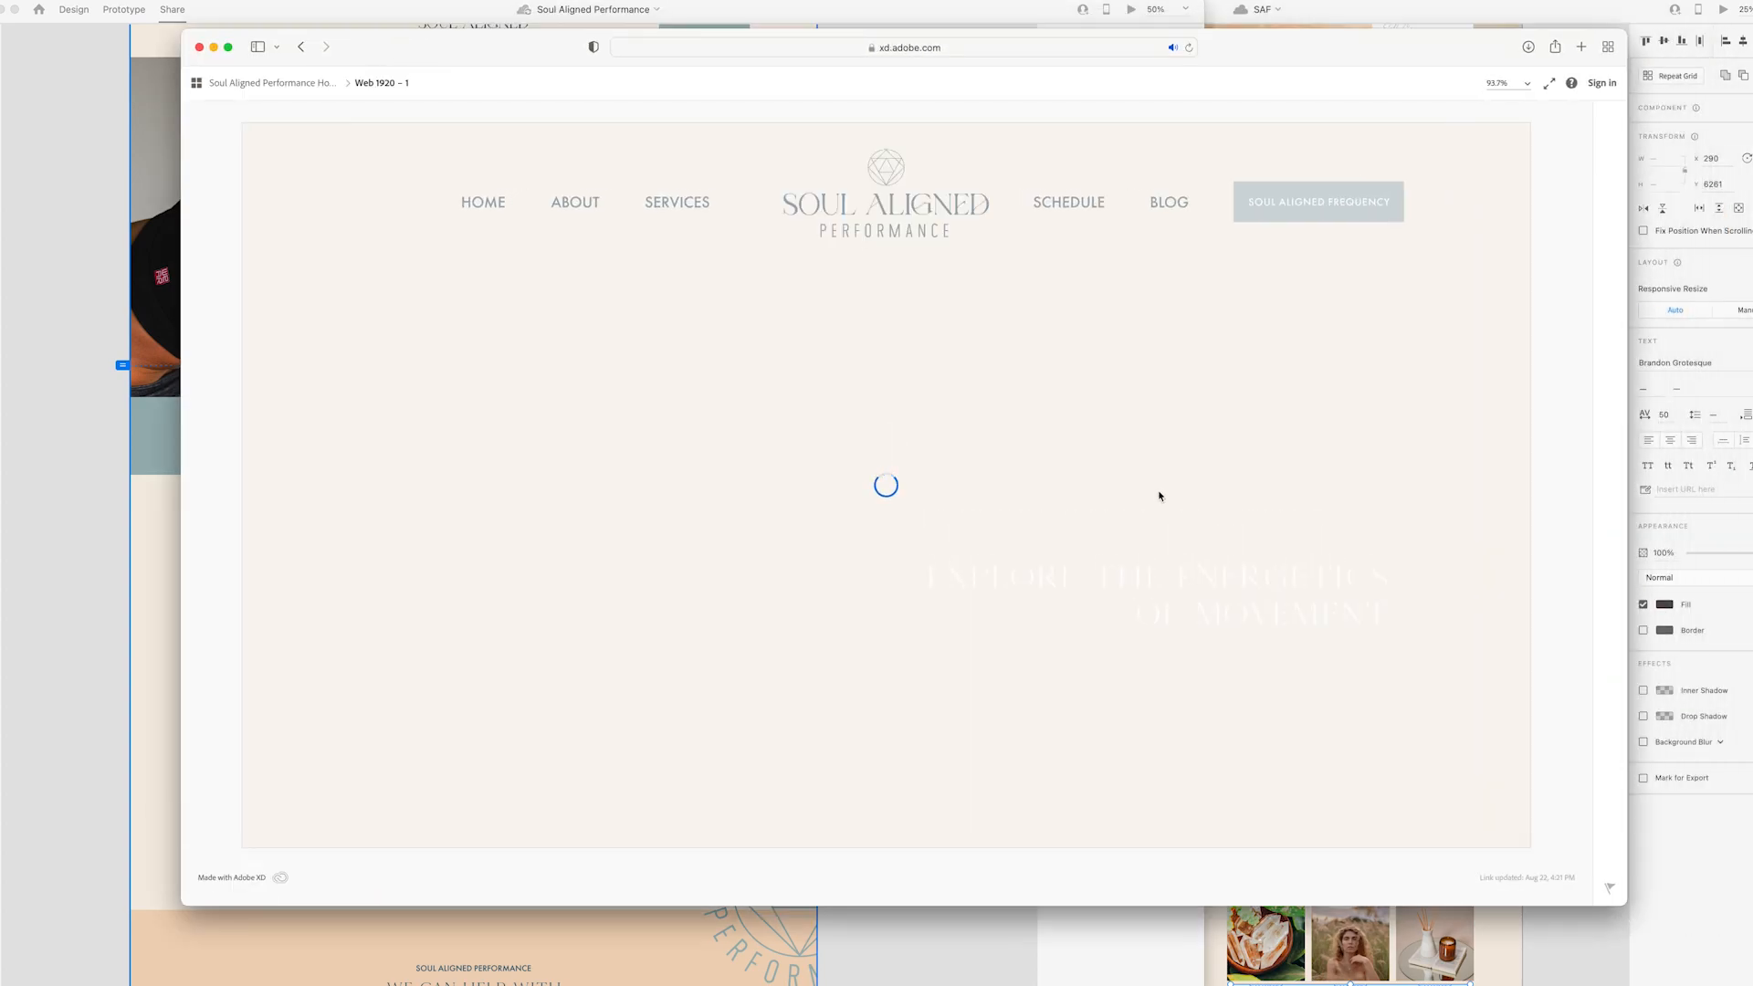
{"action": "key", "text": "Return"}
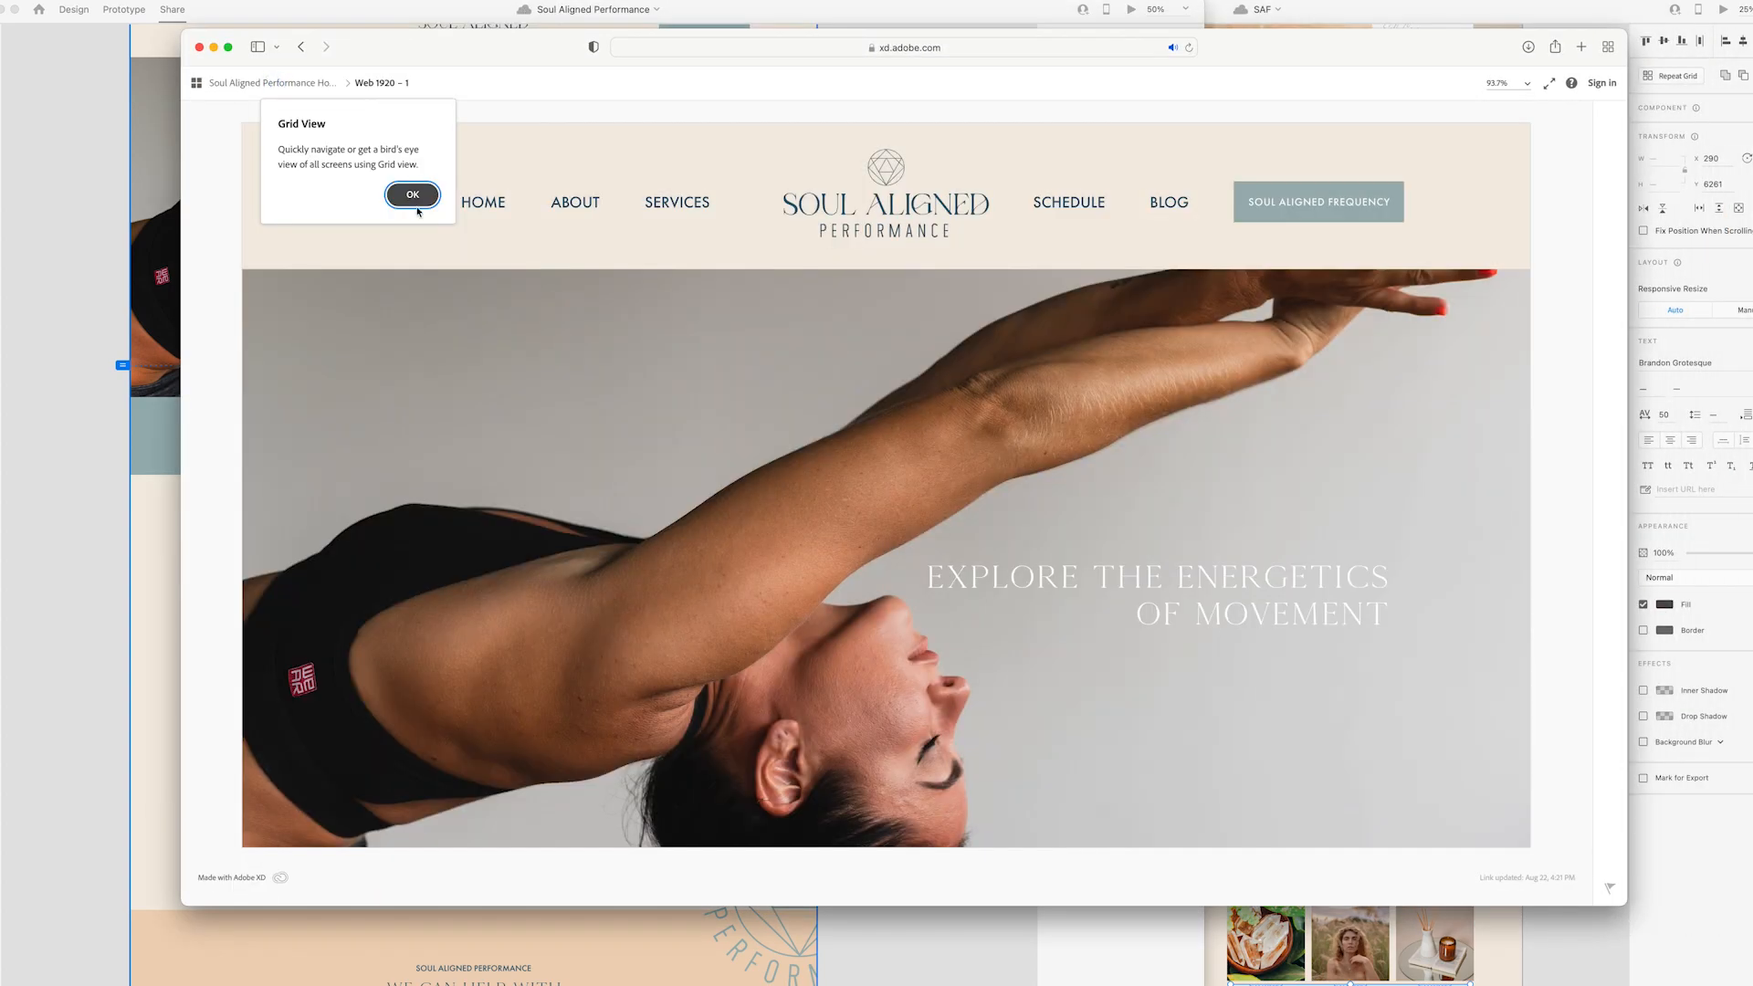
{"action": "scroll", "coordinate": [1251, 500], "scroll_direction": "down", "scroll_amount": 5}
{"action": "scroll", "coordinate": [1266, 493], "scroll_direction": "down", "scroll_amount": 20}
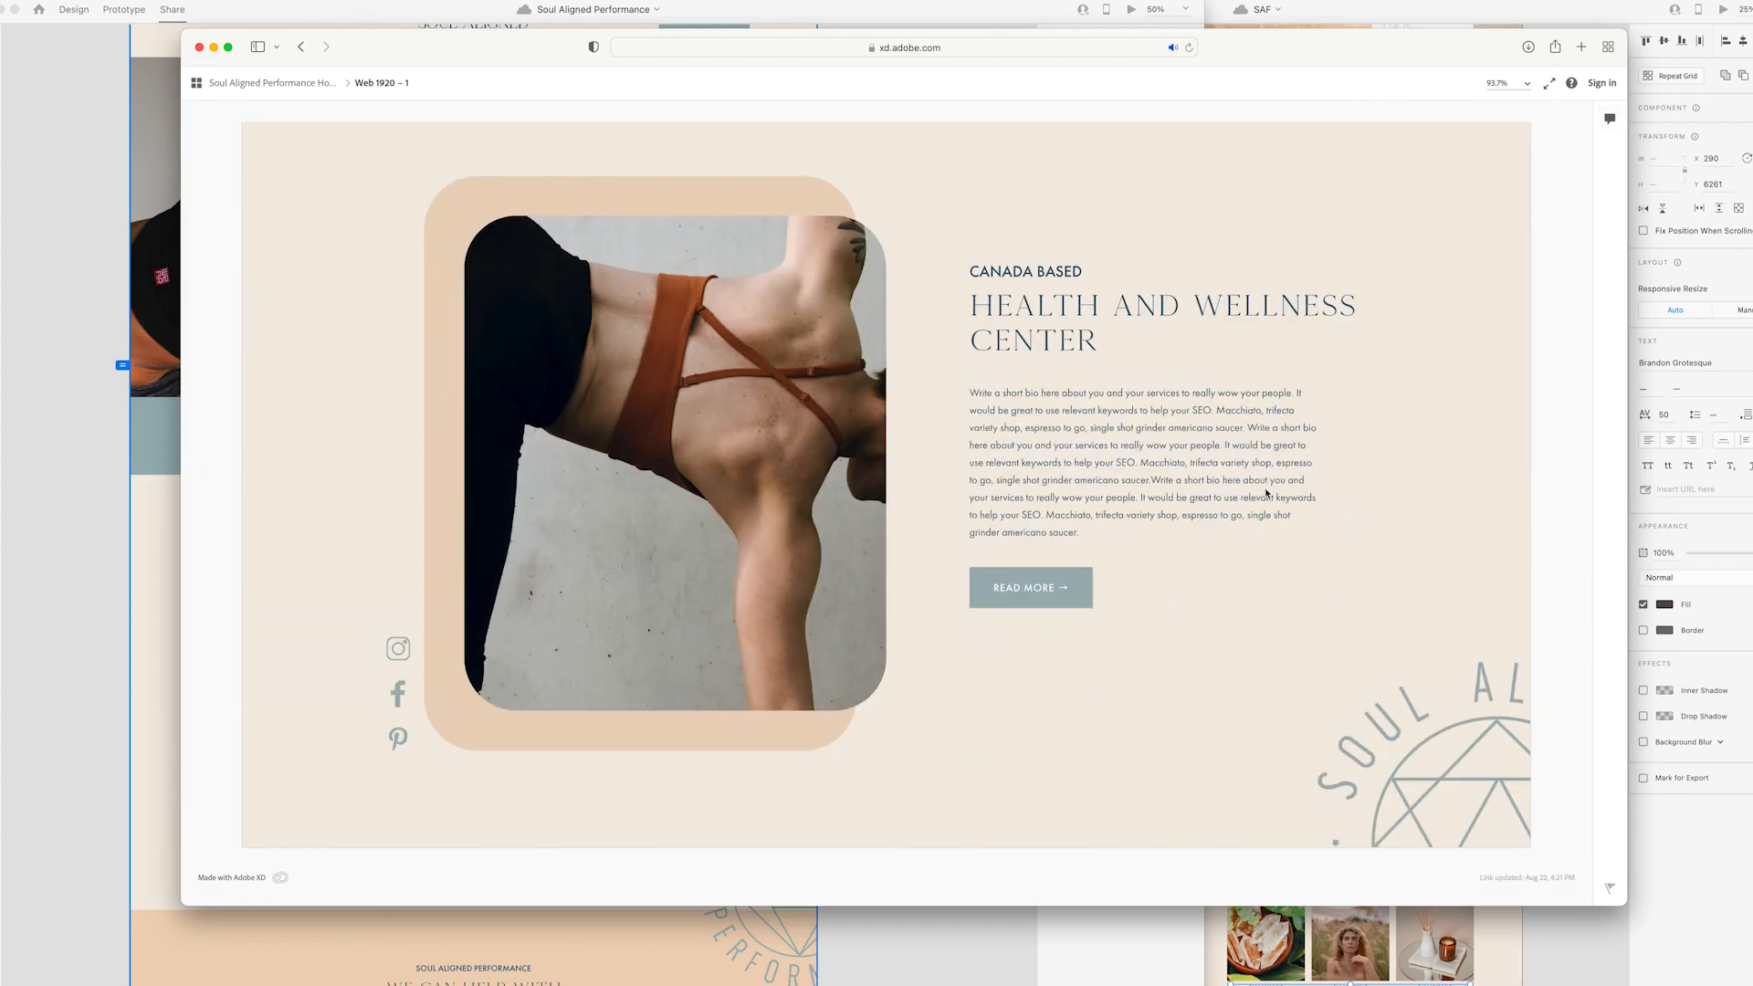
{"action": "scroll", "coordinate": [1265, 493], "scroll_direction": "up", "scroll_amount": 20}
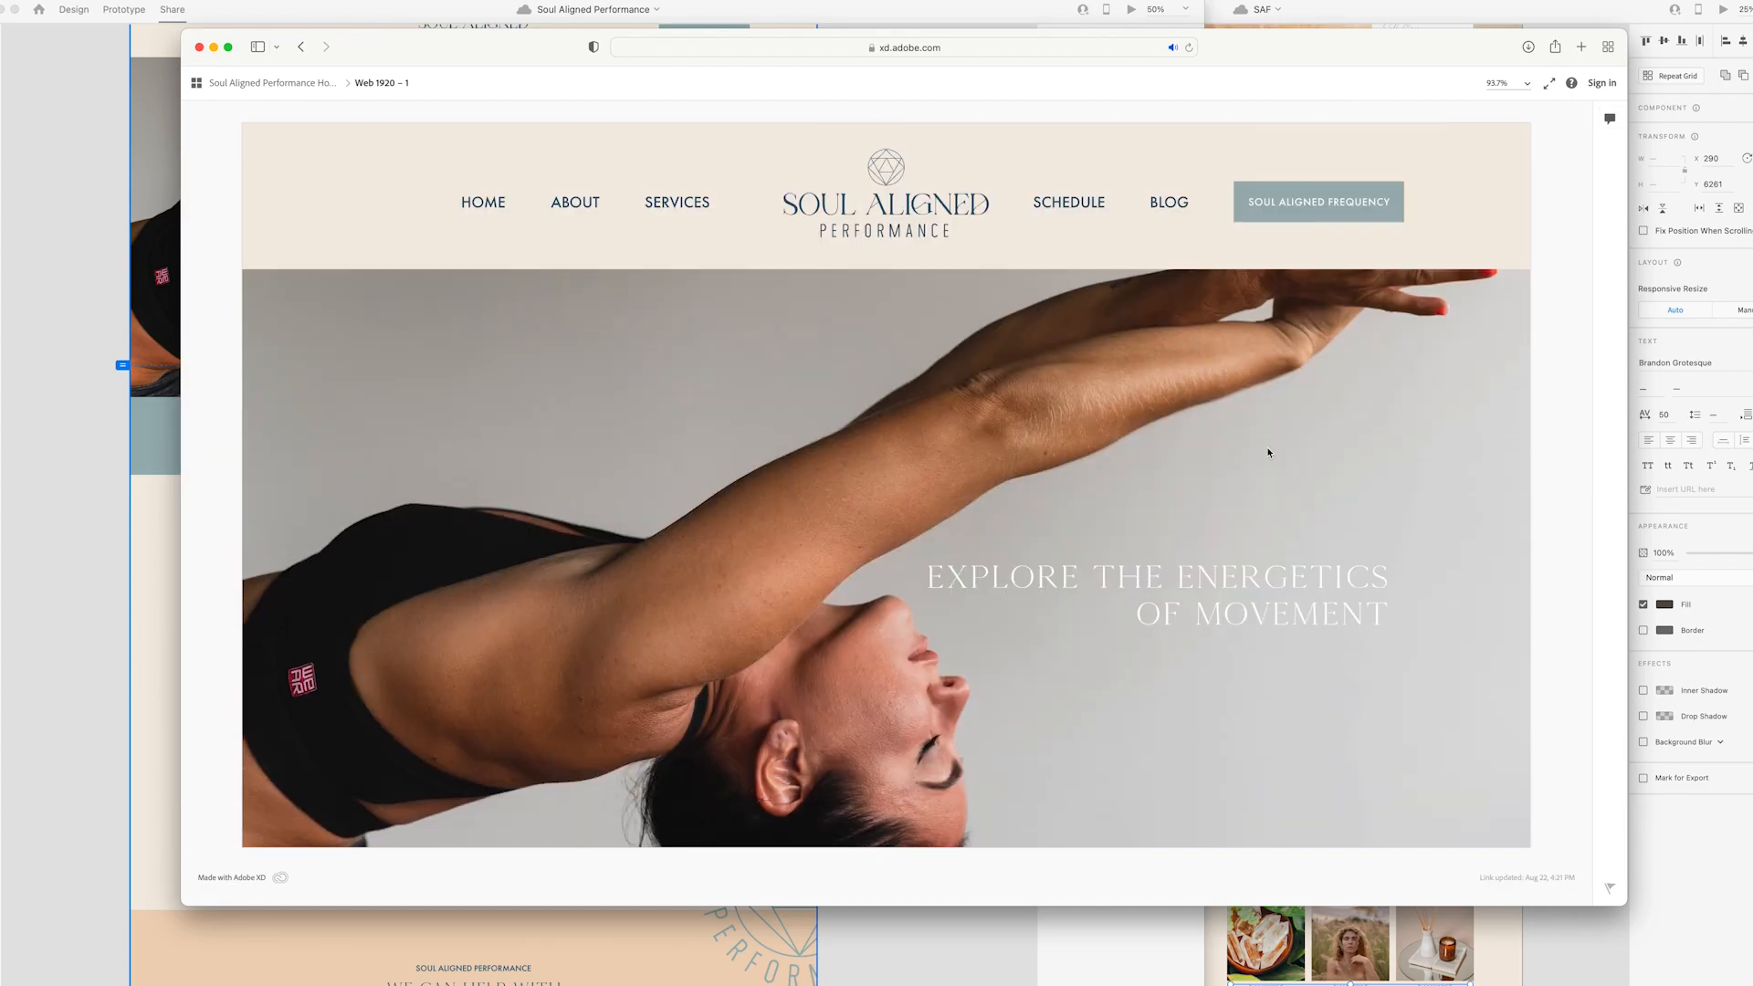
- Show and hide the shared page's commenting area, and examine the homepage from the header through the blog posts
{"action": "left_click", "coordinate": [1608, 119]}
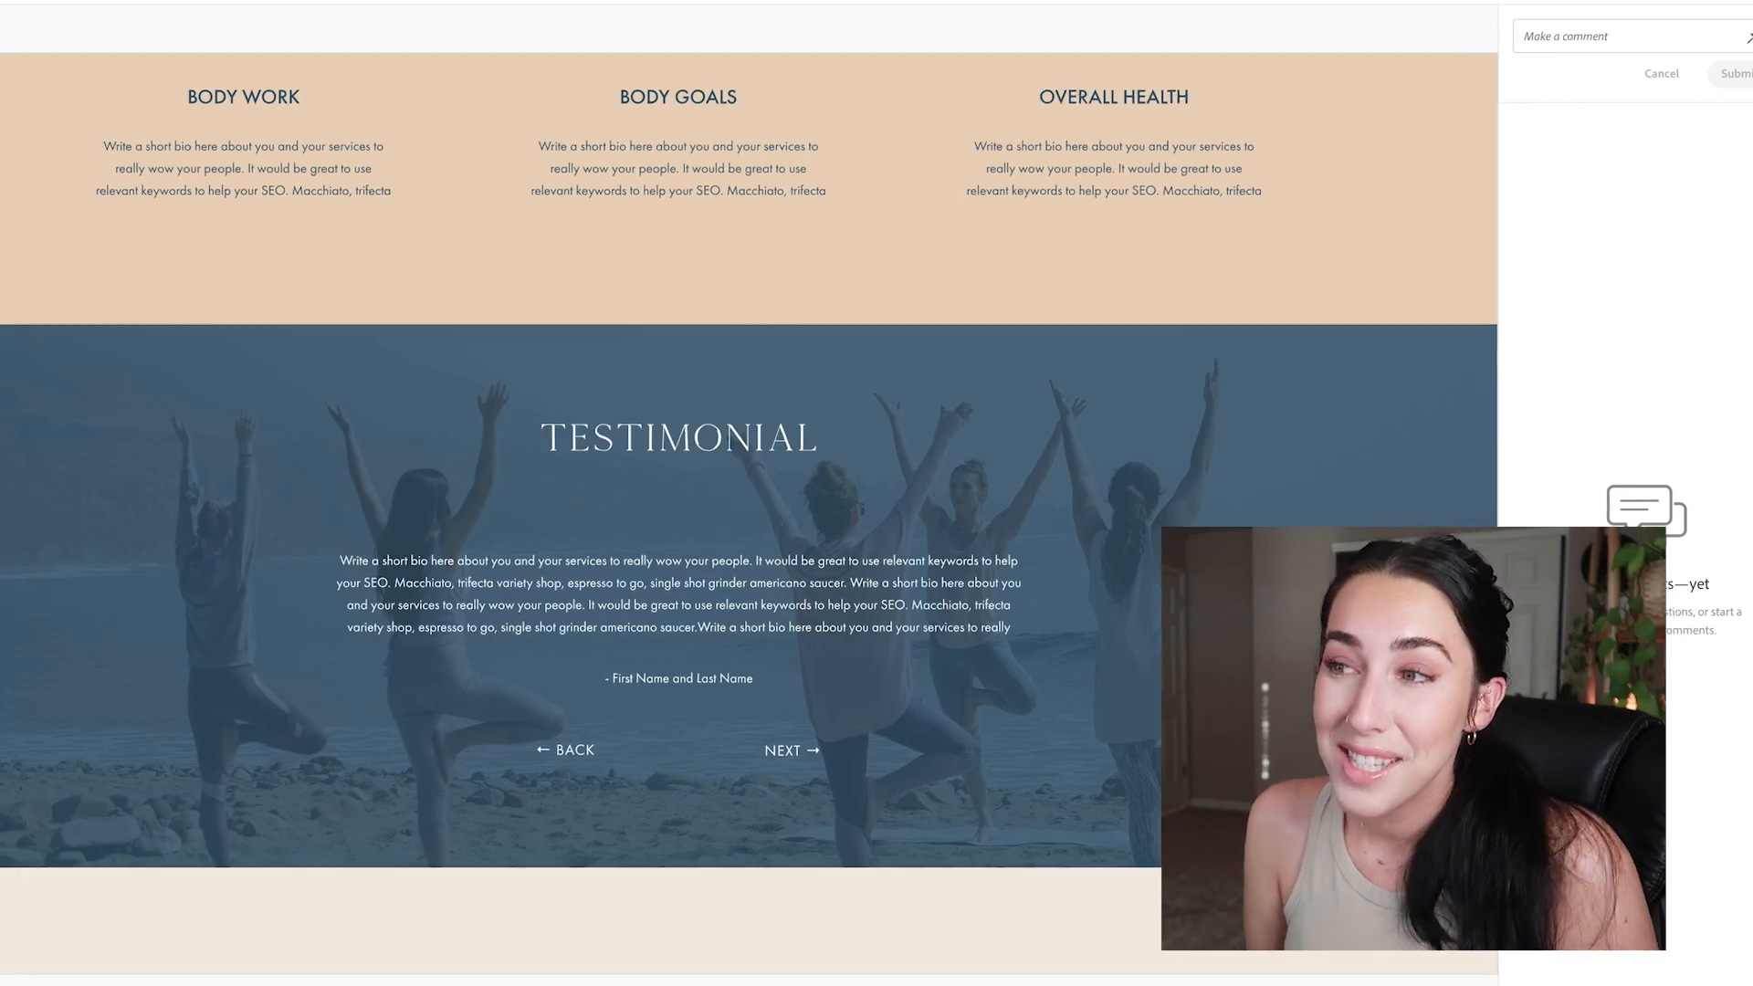
{"action": "scroll", "coordinate": [784, 493], "scroll_direction": "up", "scroll_amount": 15}
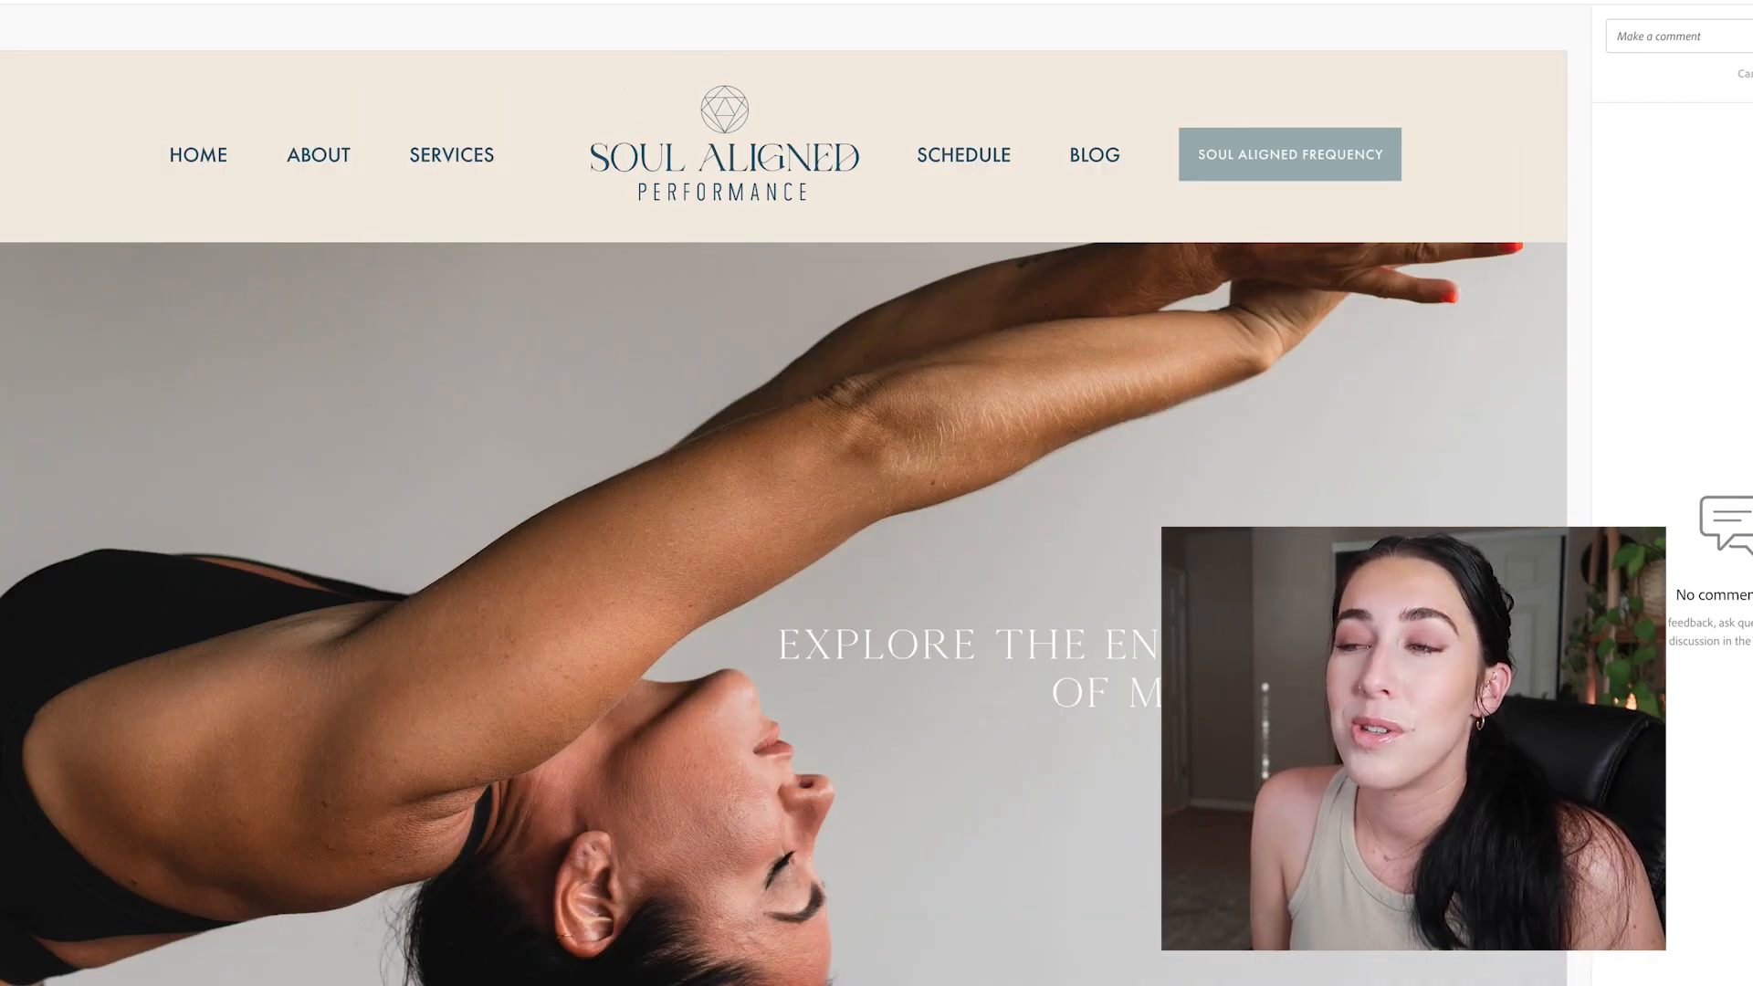
{"action": "scroll", "coordinate": [1493, 359], "scroll_direction": "down", "scroll_amount": 3}
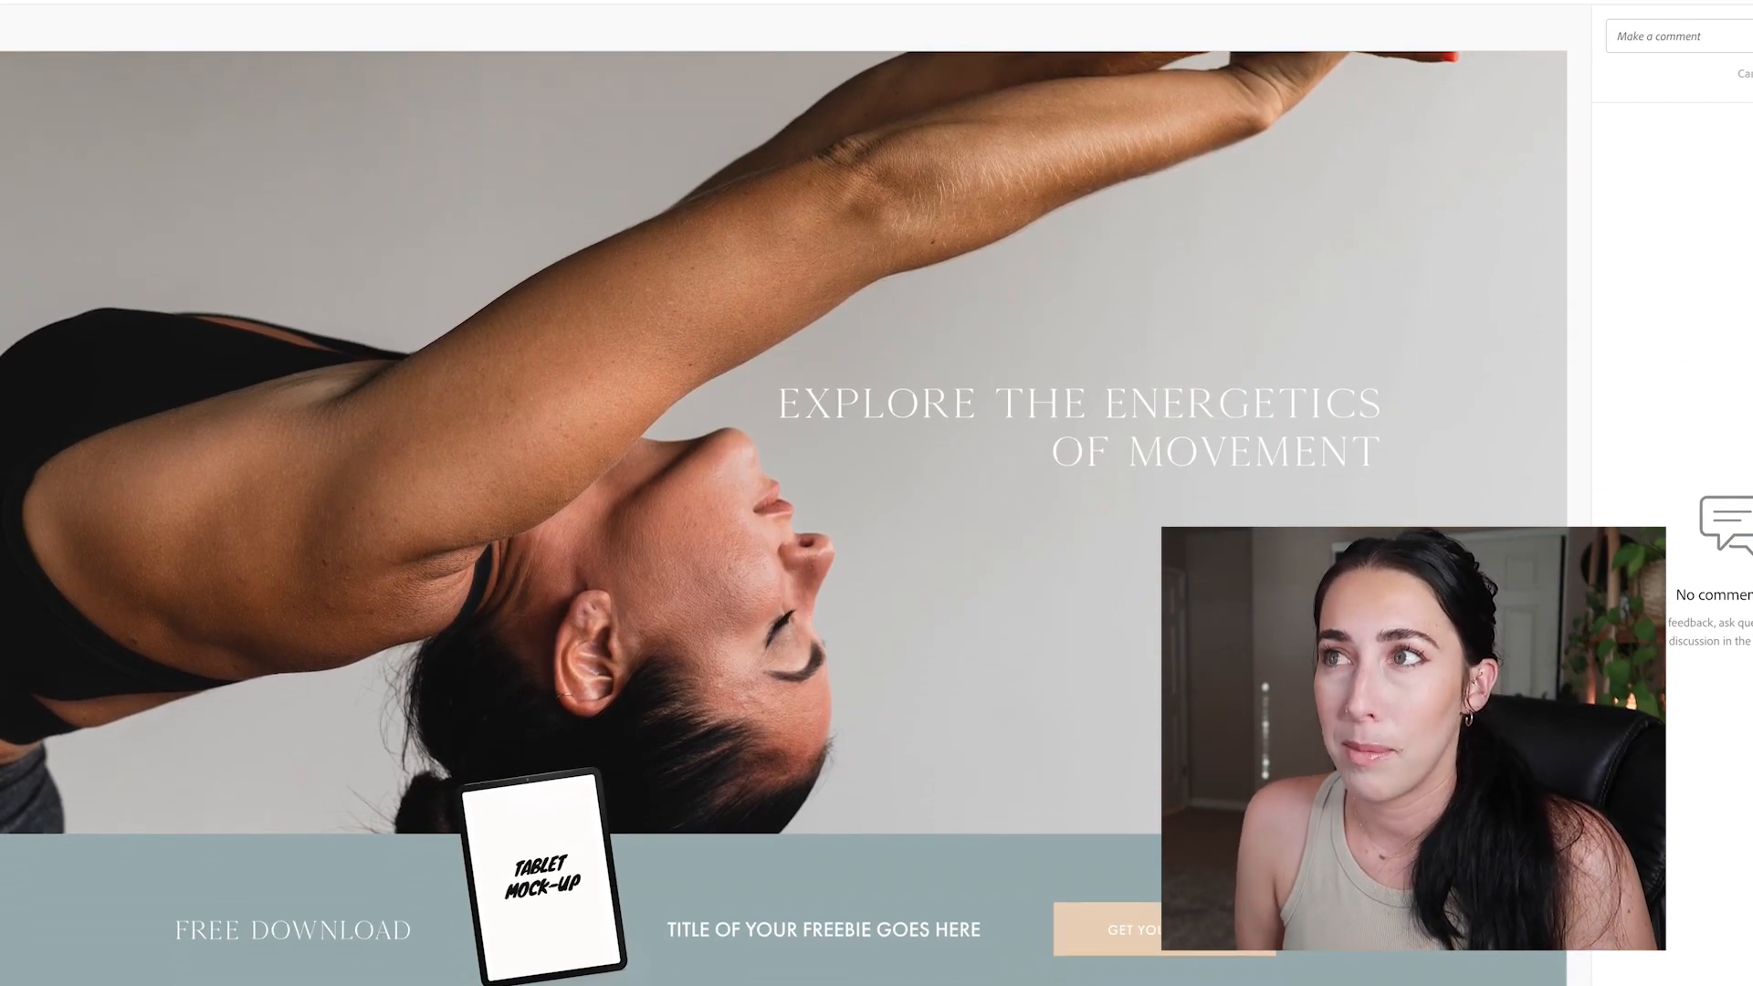
{"action": "scroll", "coordinate": [1624, 383], "scroll_direction": "up", "scroll_amount": 3}
{"action": "scroll", "coordinate": [1612, 407], "scroll_direction": "down", "scroll_amount": 8}
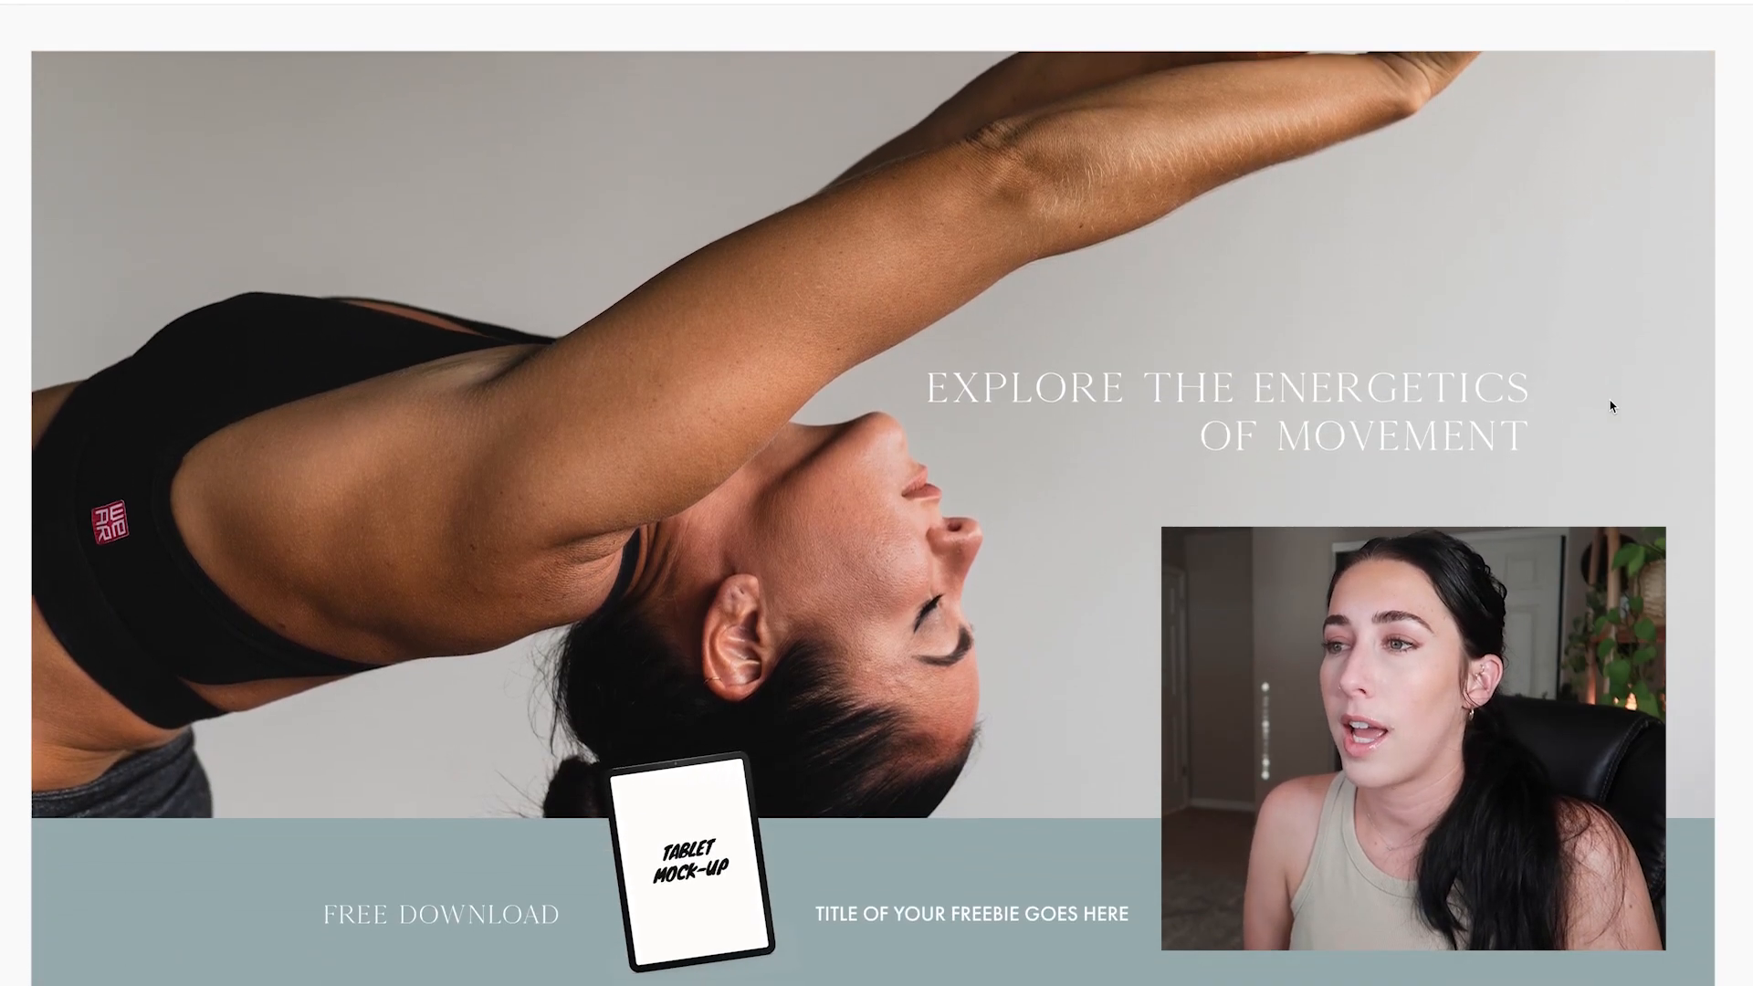
{"action": "scroll", "coordinate": [1611, 406], "scroll_direction": "down", "scroll_amount": 10}
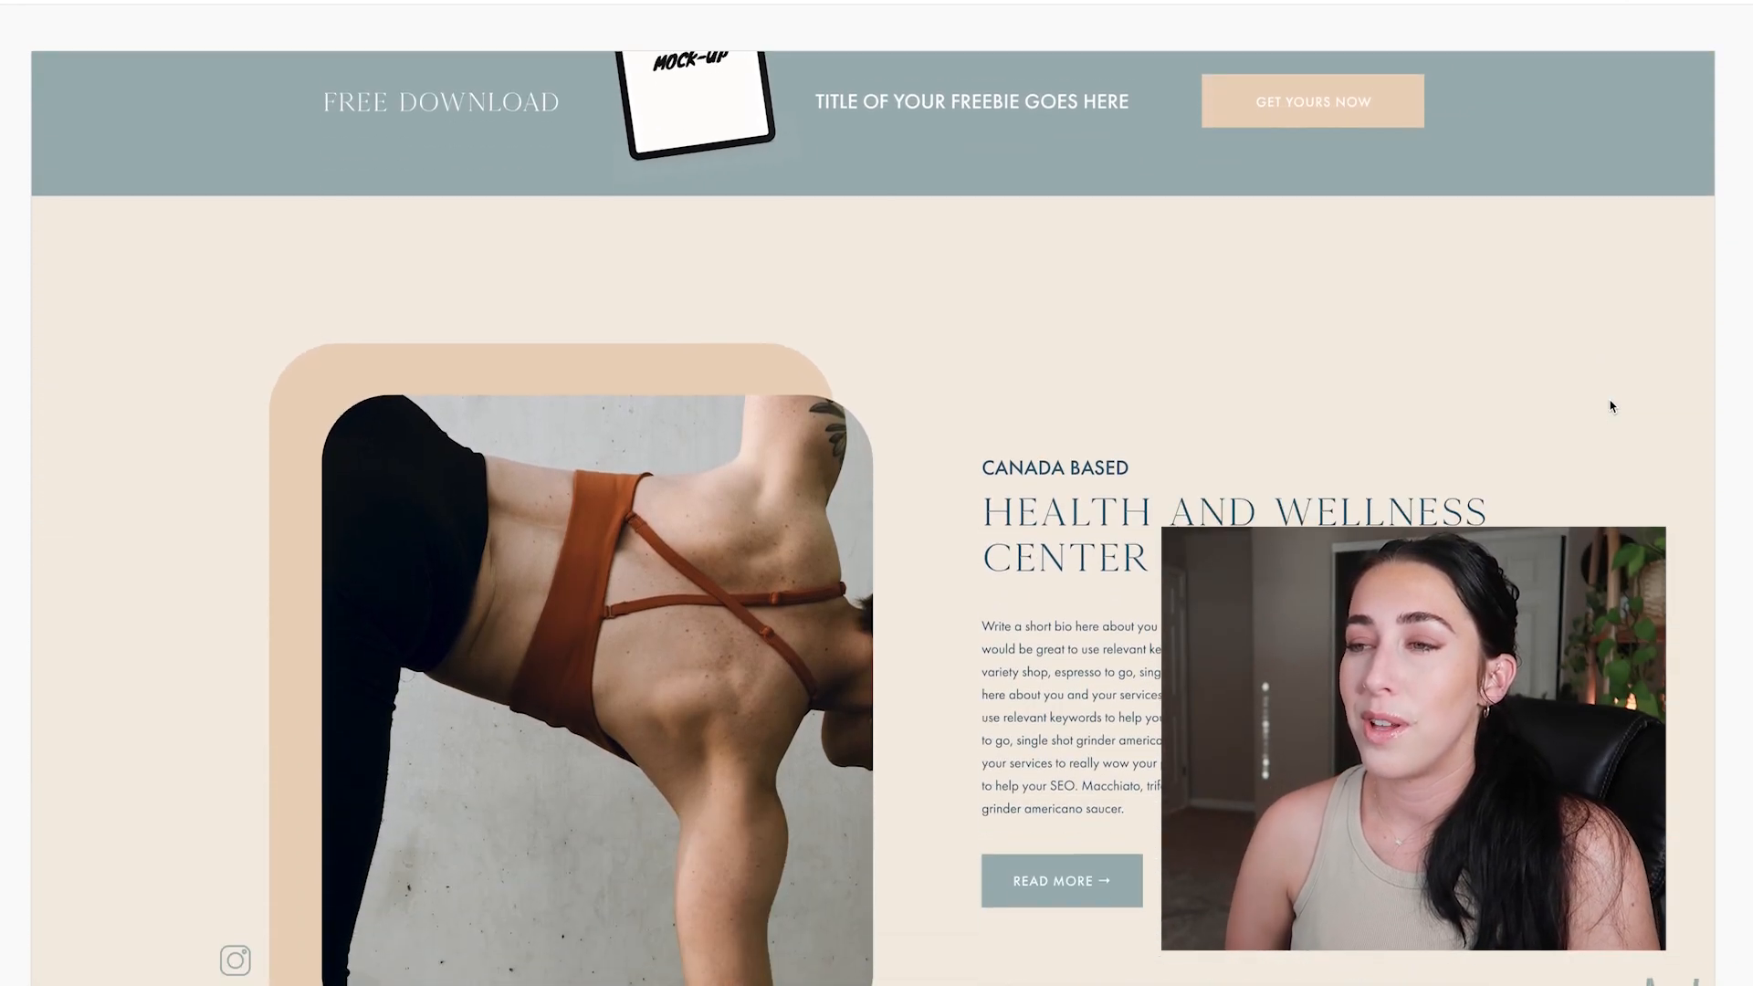
{"action": "scroll", "coordinate": [1610, 407], "scroll_direction": "down", "scroll_amount": 10}
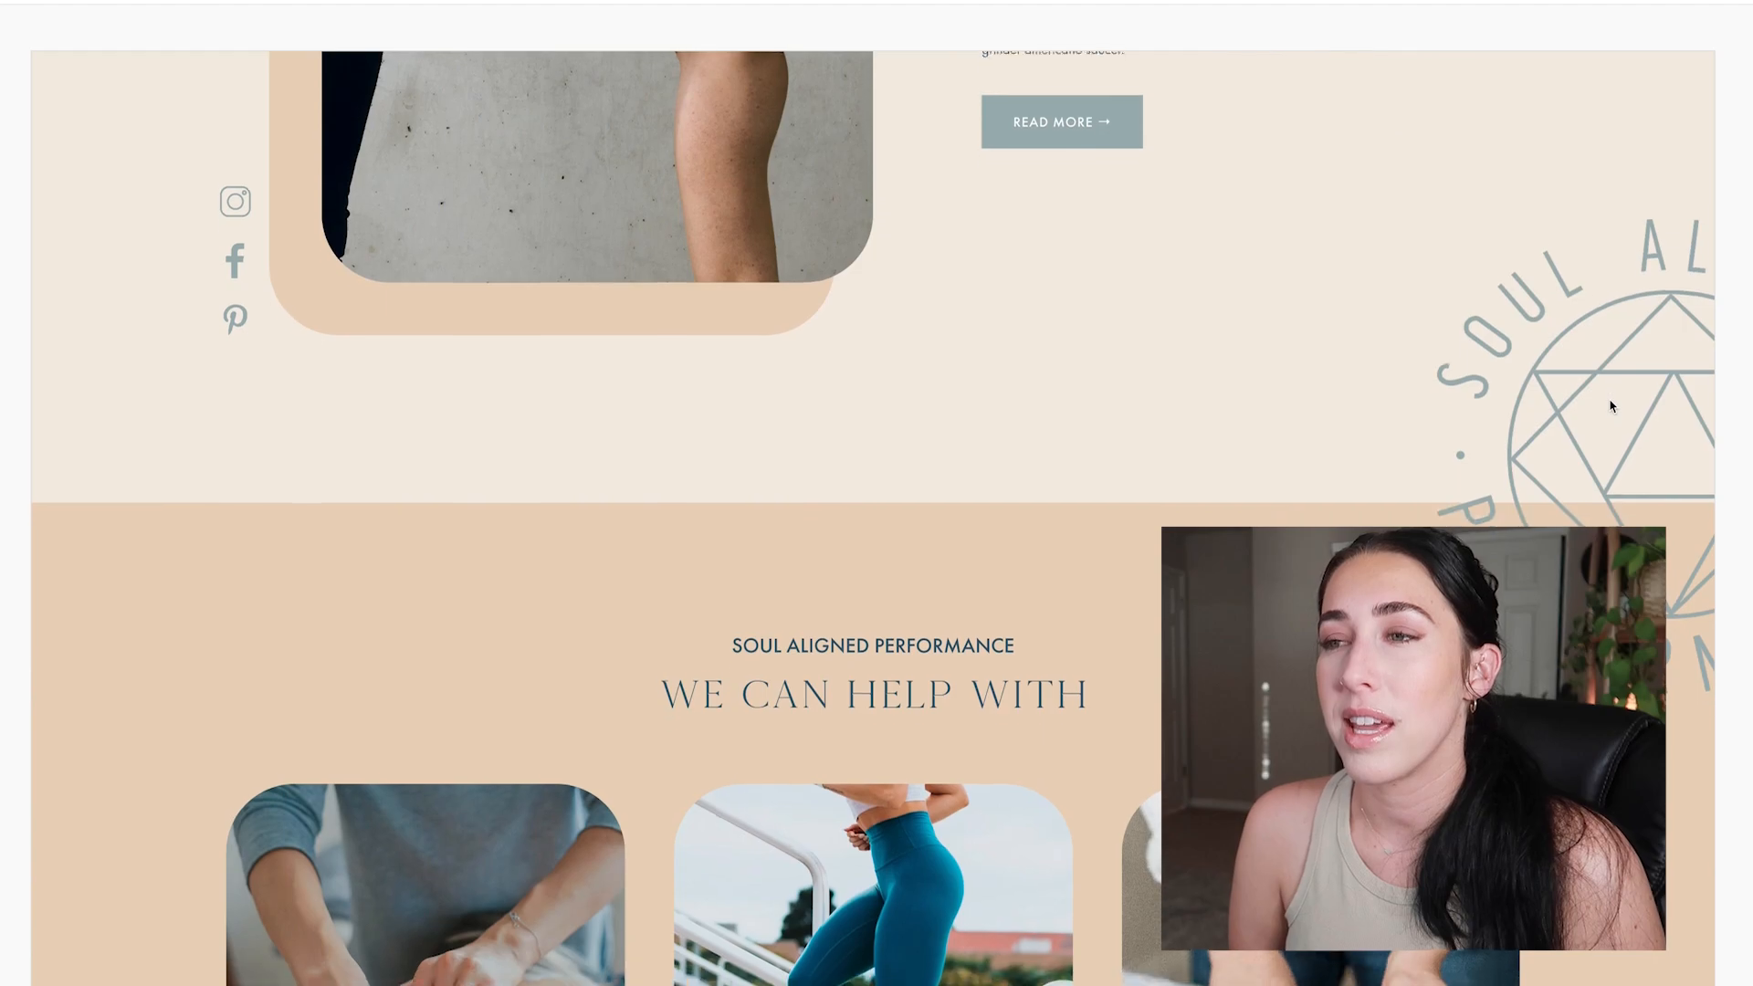
{"action": "scroll", "coordinate": [1611, 406], "scroll_direction": "down", "scroll_amount": 14}
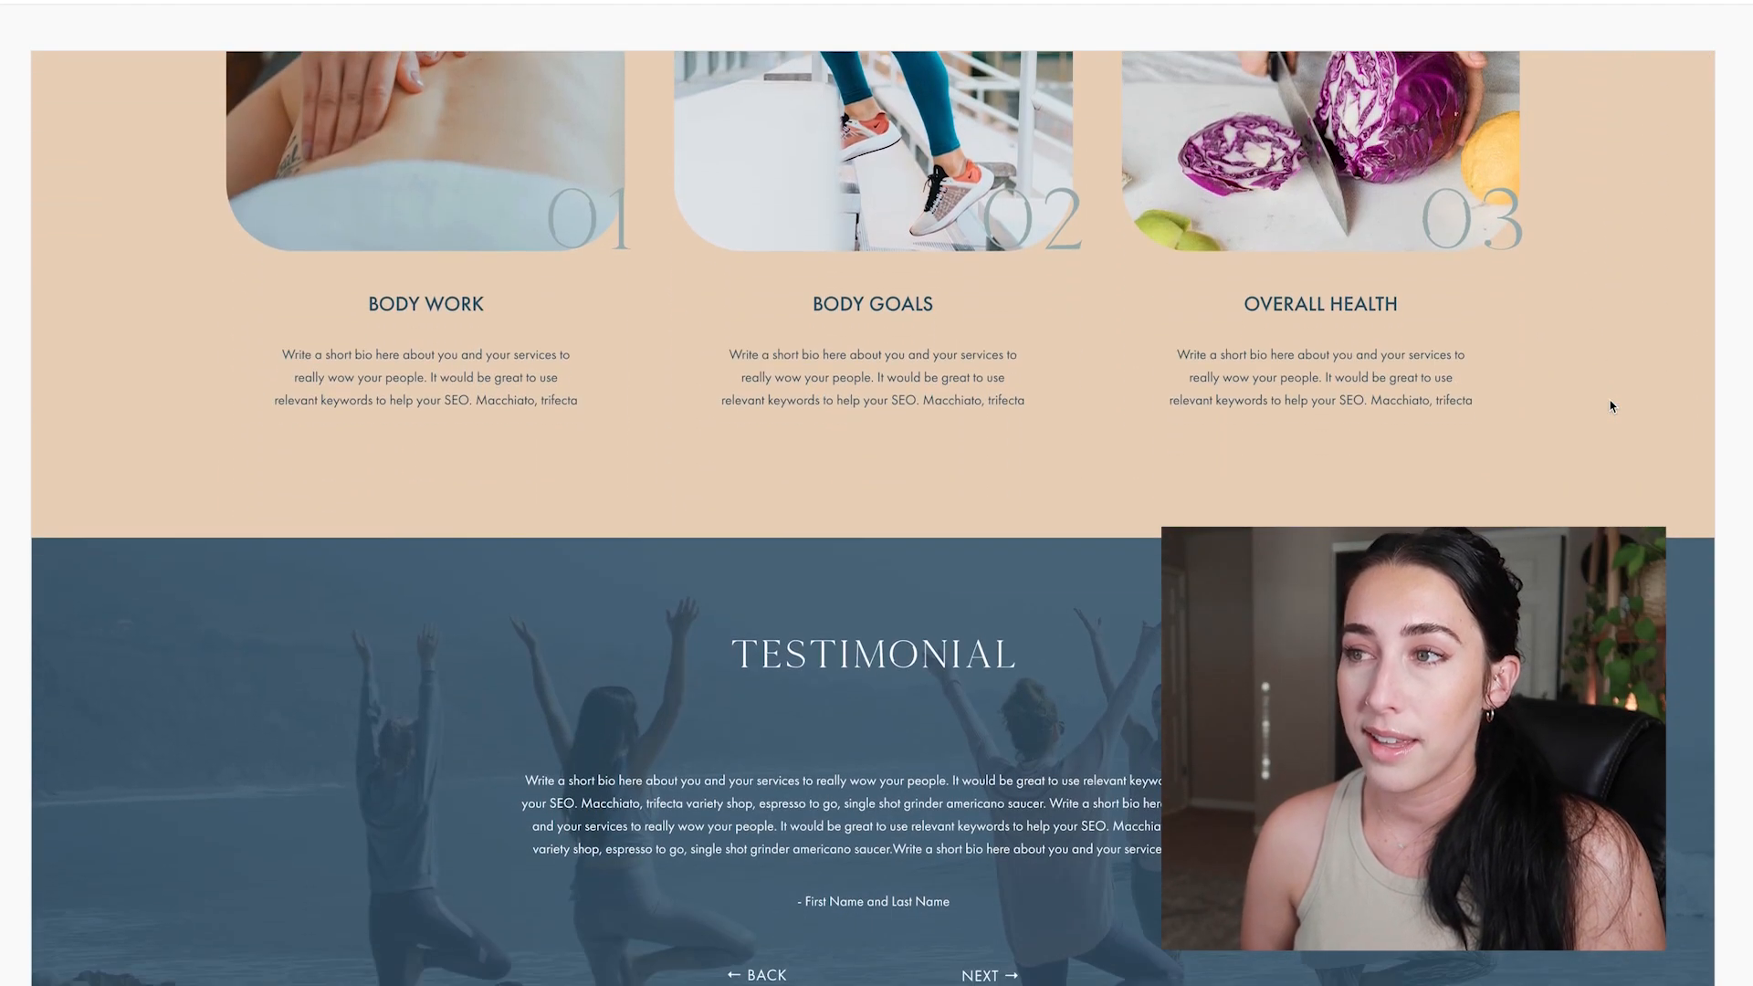
{"action": "scroll", "coordinate": [1611, 406], "scroll_direction": "down", "scroll_amount": 17}
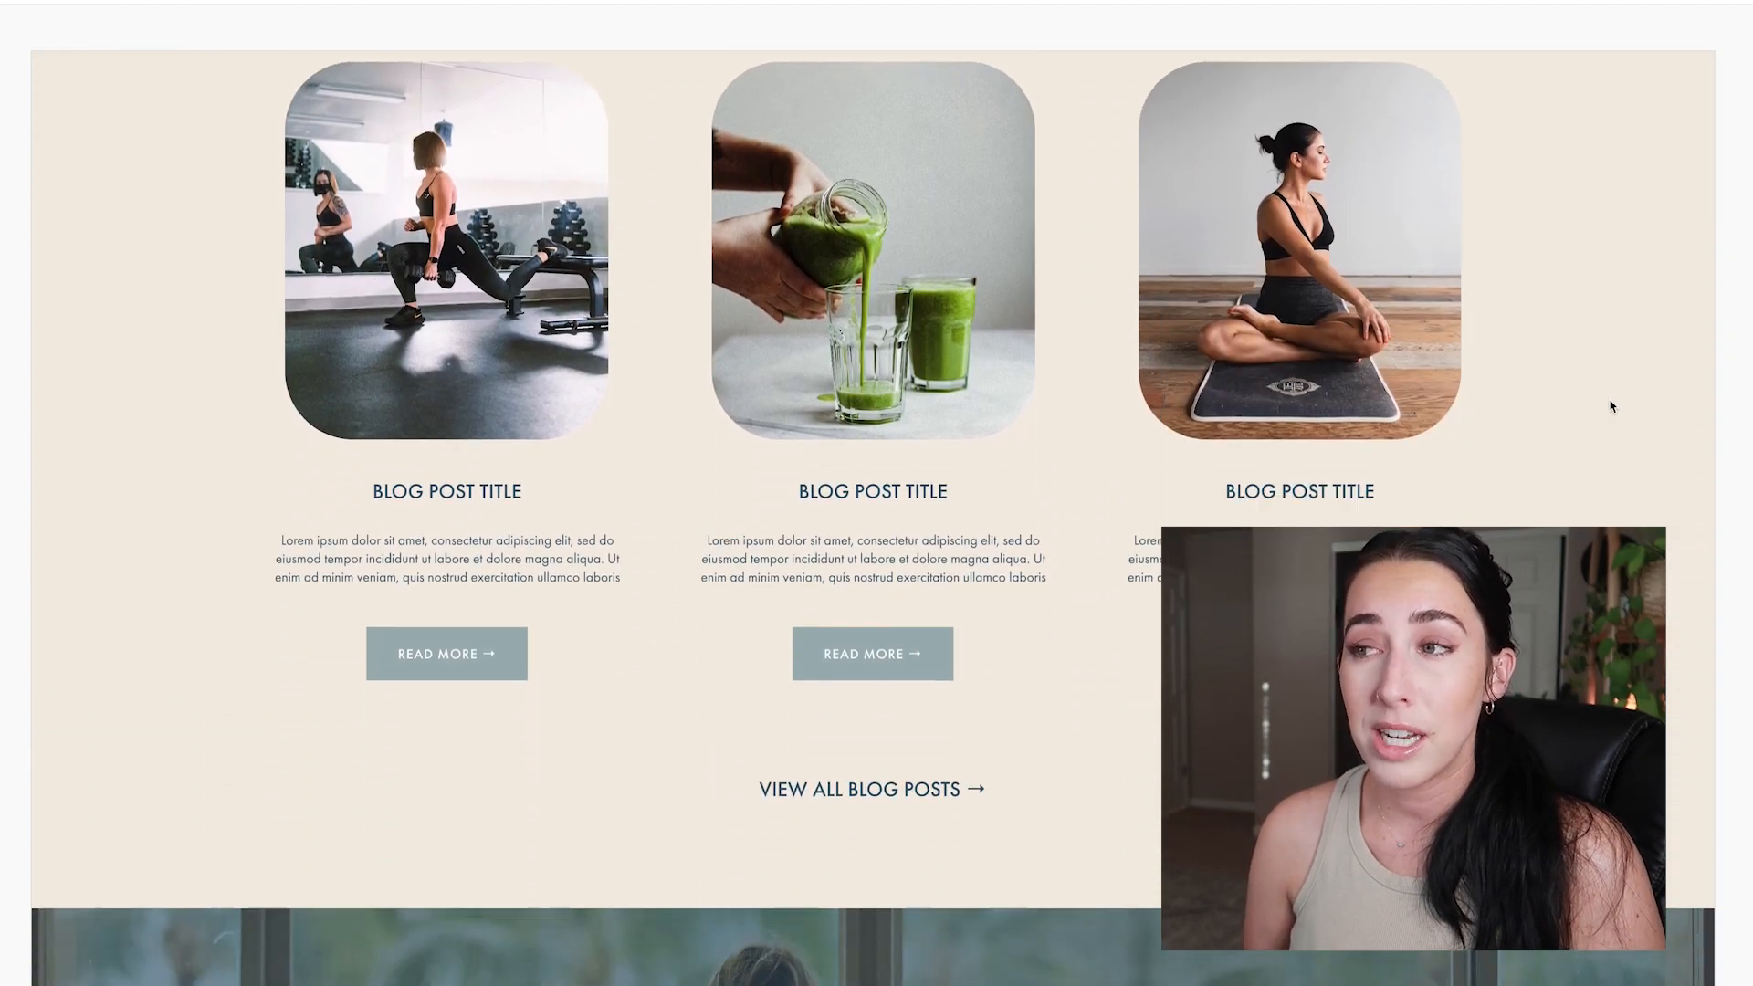